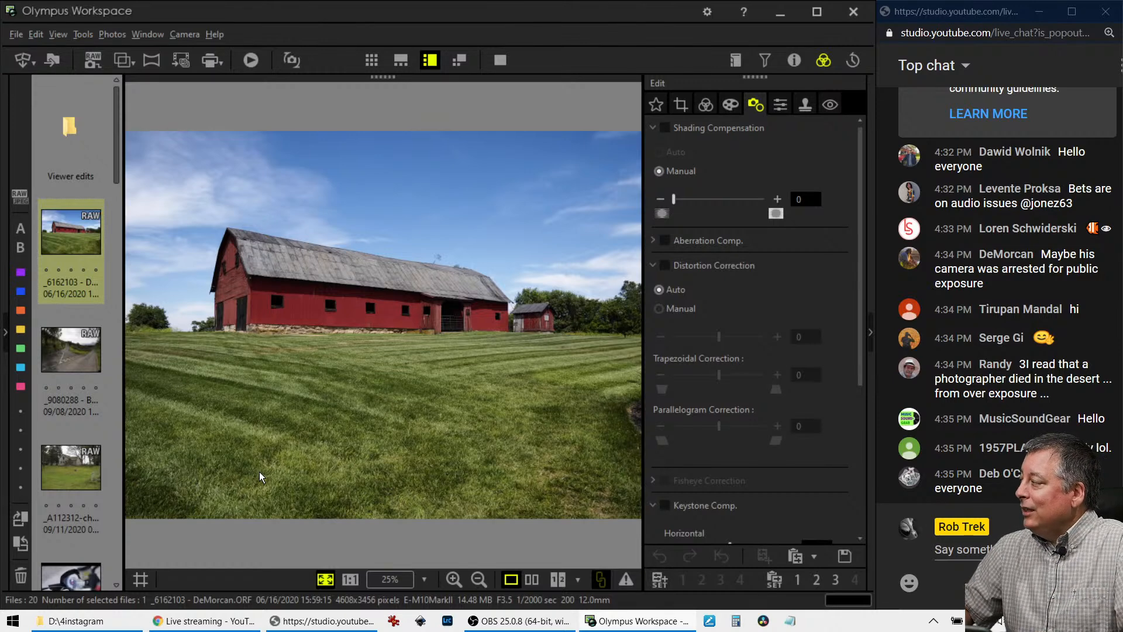
# Show the barn photo's properties and examine its histogram and shooting details.
pyautogui.click(795, 61)
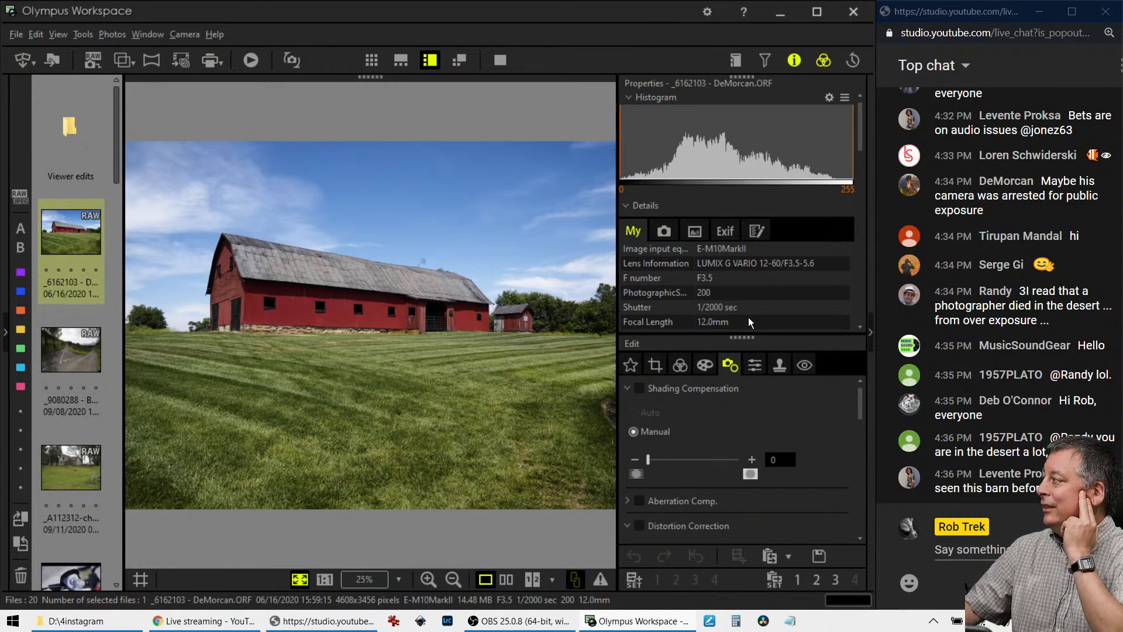
pyautogui.scroll(-2, 749, 316)
pyautogui.scroll(2, 749, 316)
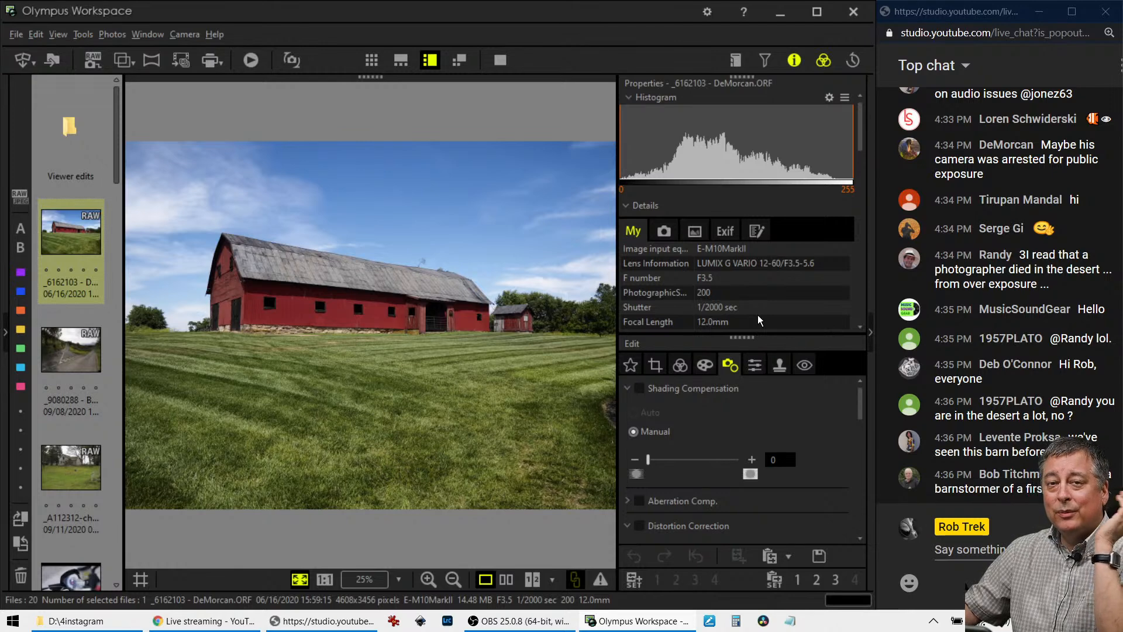
# Examine the barn's wall, roof and small shed at full size, and hide the photo's properties.
pyautogui.click(317, 273)
pyautogui.moveTo(269, 293); pyautogui.dragTo(374, 395)
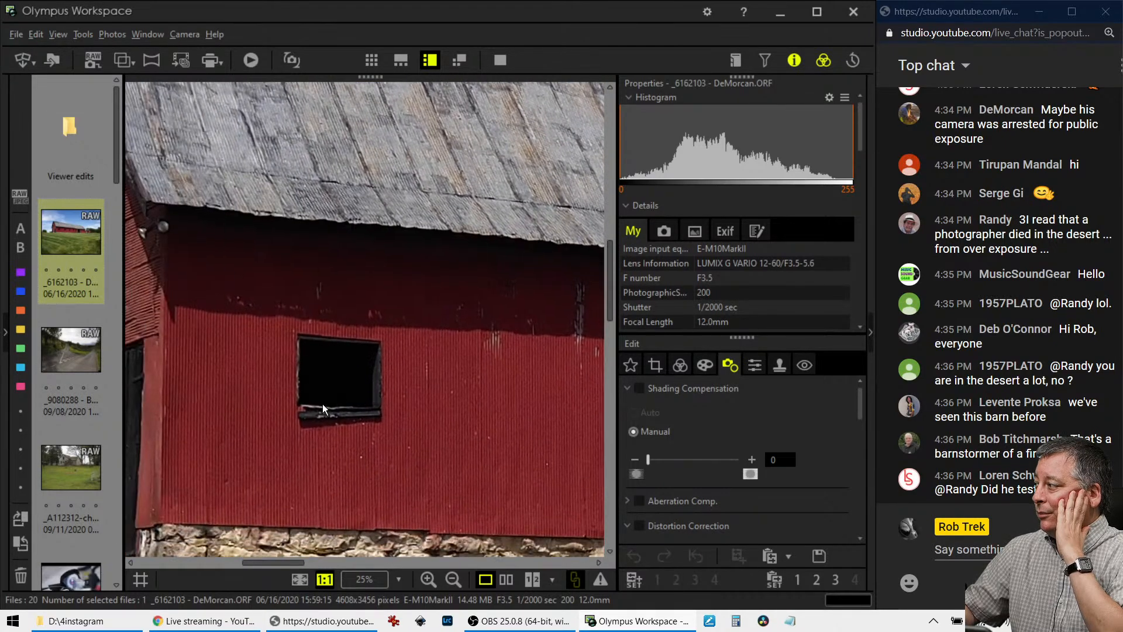
pyautogui.moveTo(231, 412); pyautogui.dragTo(307, 394)
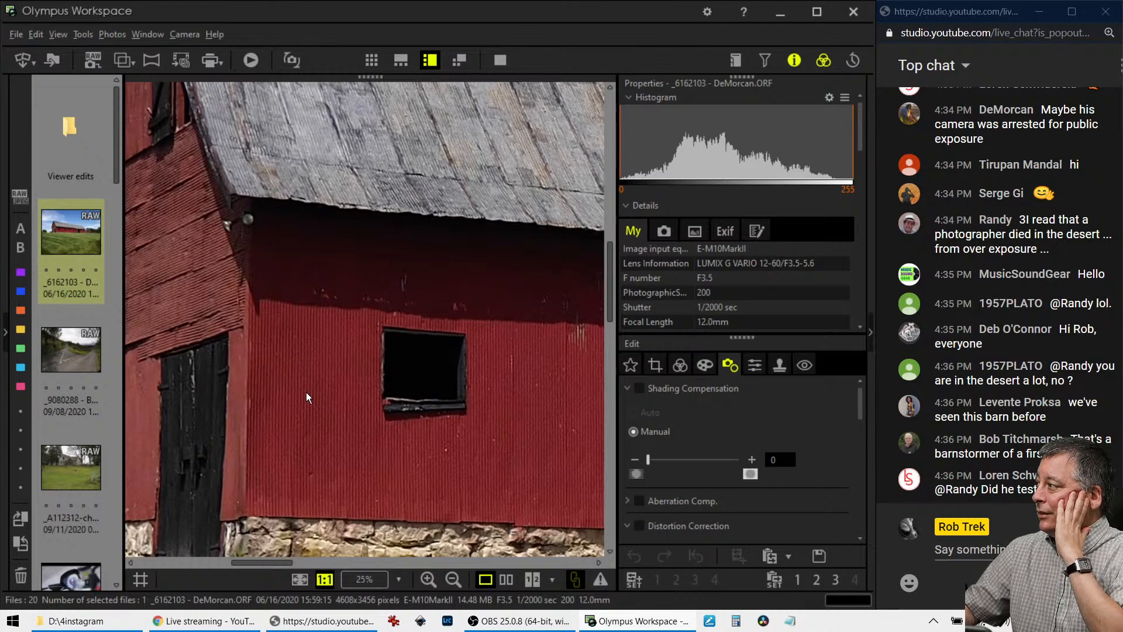
pyautogui.moveTo(306, 392)
pyautogui.mouseDown()
pyautogui.moveTo(289, 312)
pyautogui.moveTo(318, 400)
pyautogui.mouseUp()
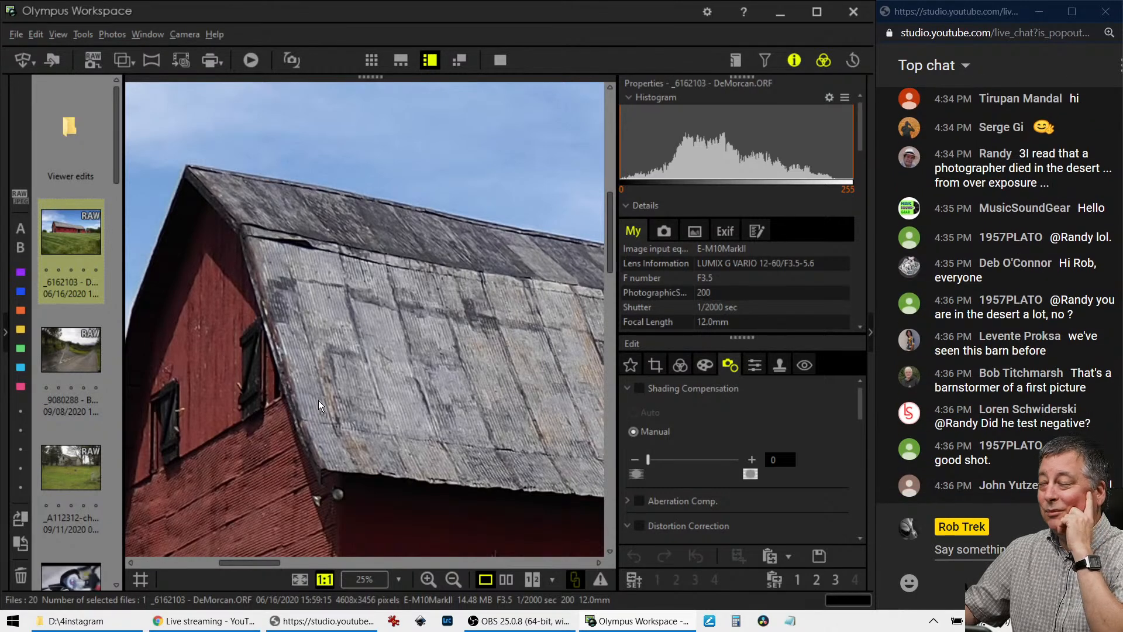
pyautogui.click(321, 380)
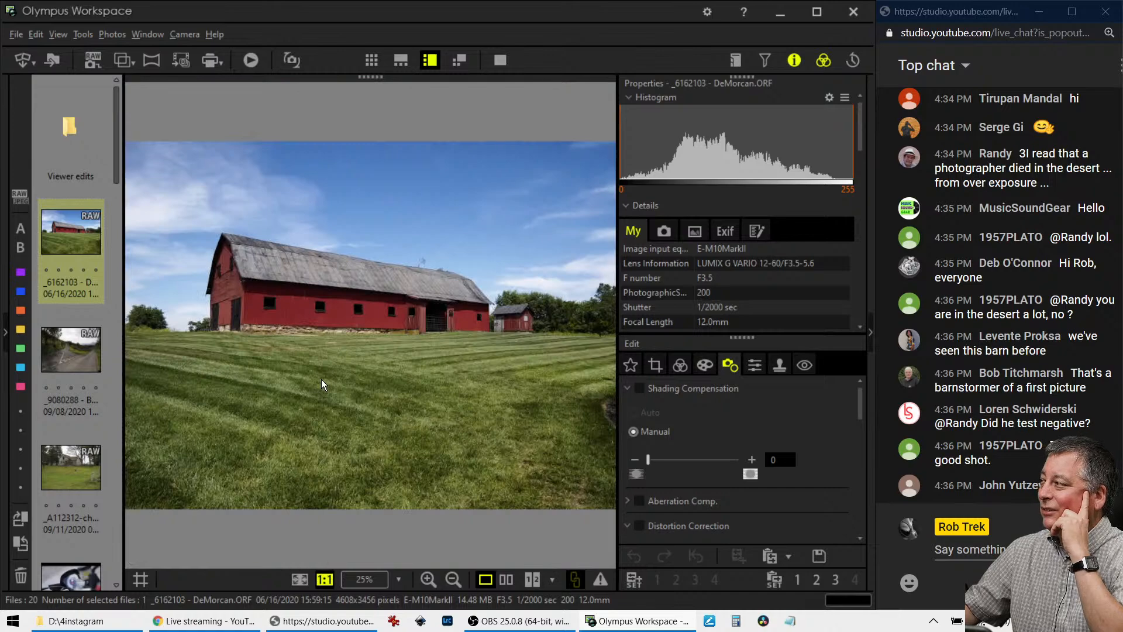
pyautogui.click(321, 379)
pyautogui.click(339, 339)
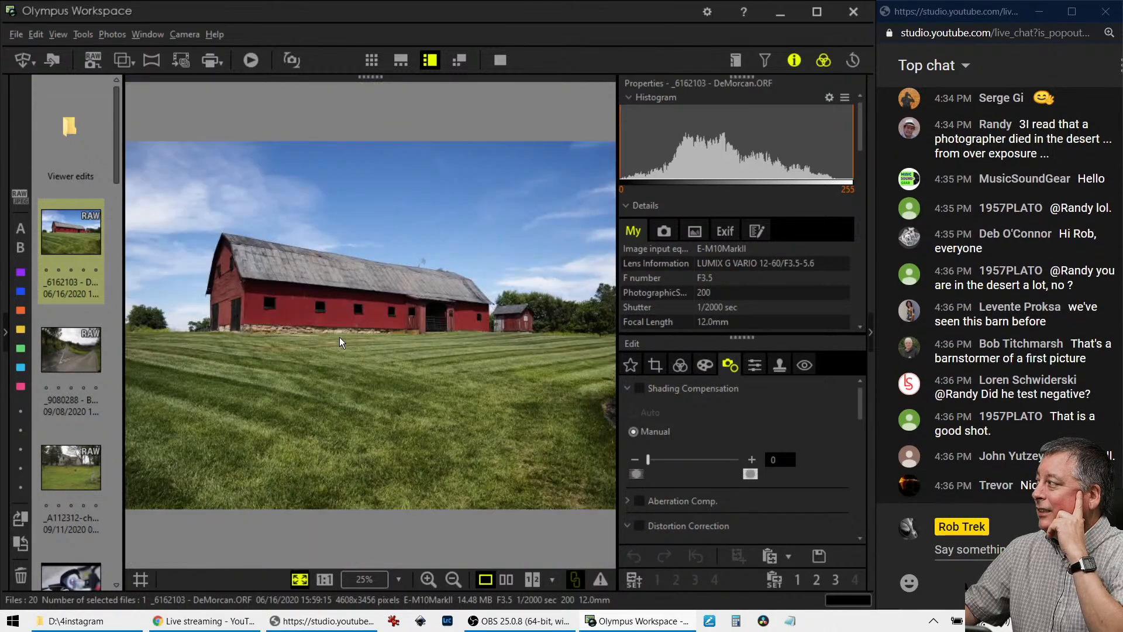
pyautogui.click(507, 332)
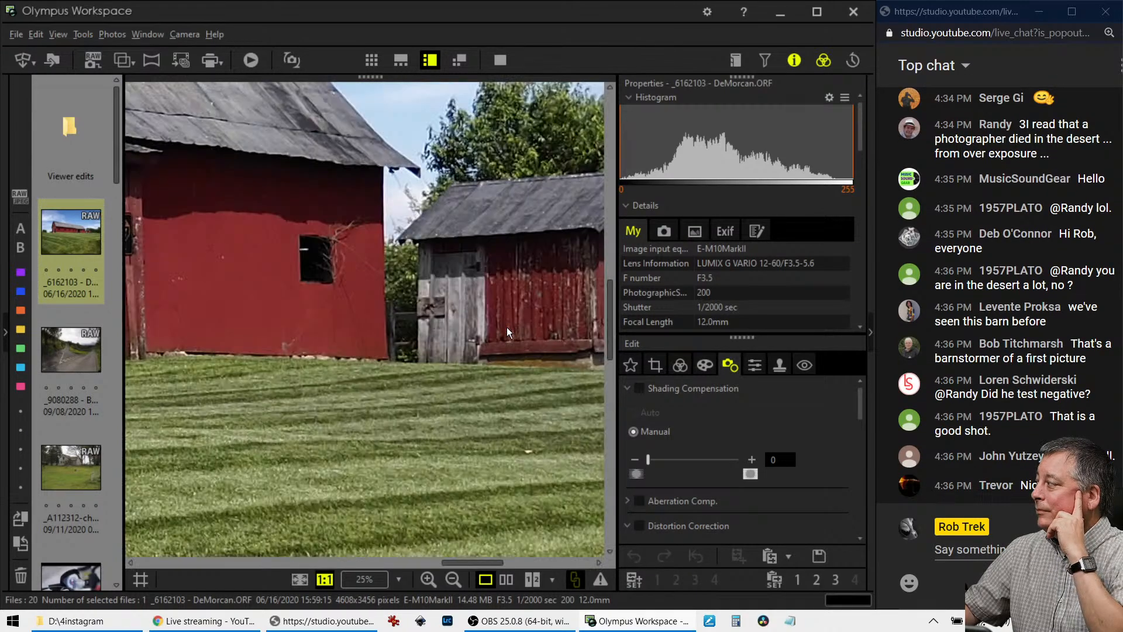
pyautogui.click(507, 330)
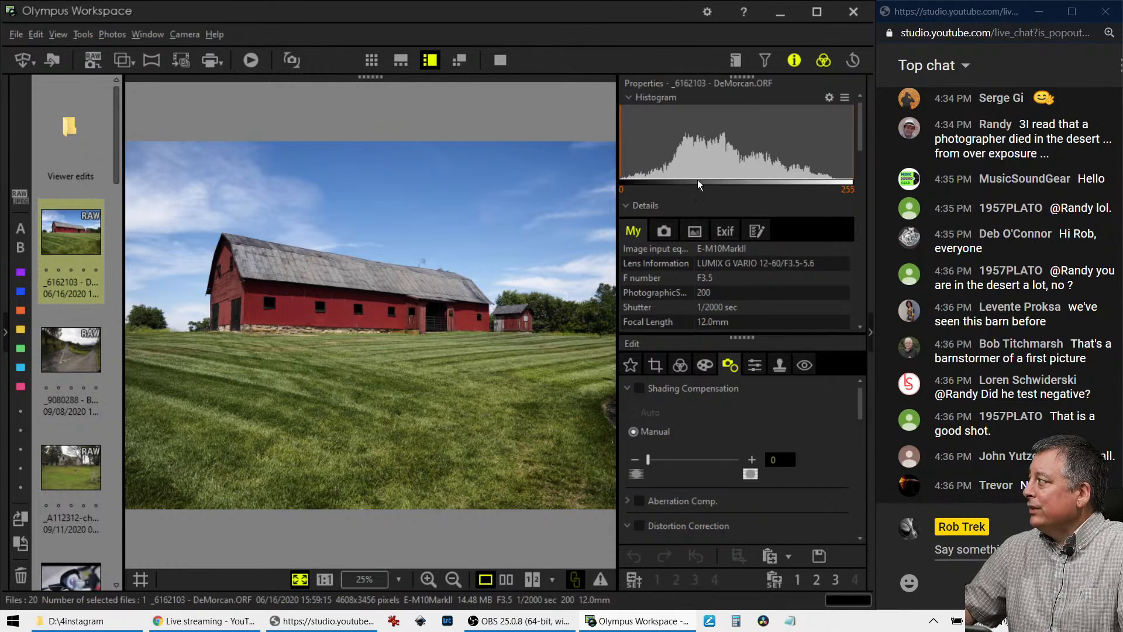
pyautogui.click(793, 62)
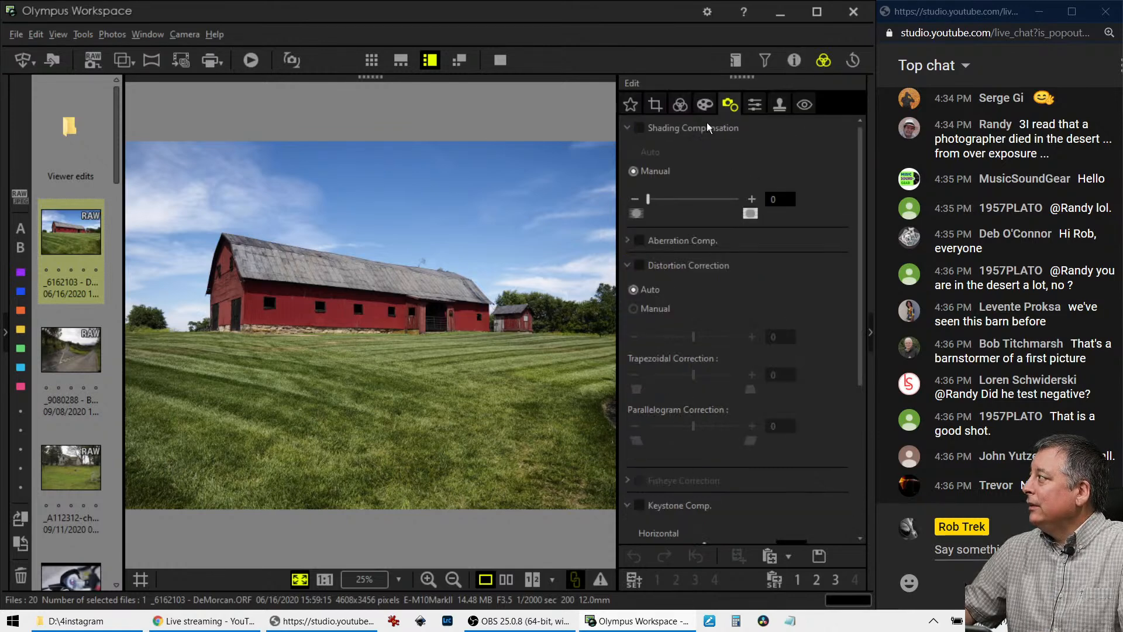
# Crop the barn photo to 16:9 and shift the crop frame upward, leaving a thin strip of sky outside it.
pyautogui.click(657, 108)
pyautogui.click(668, 186)
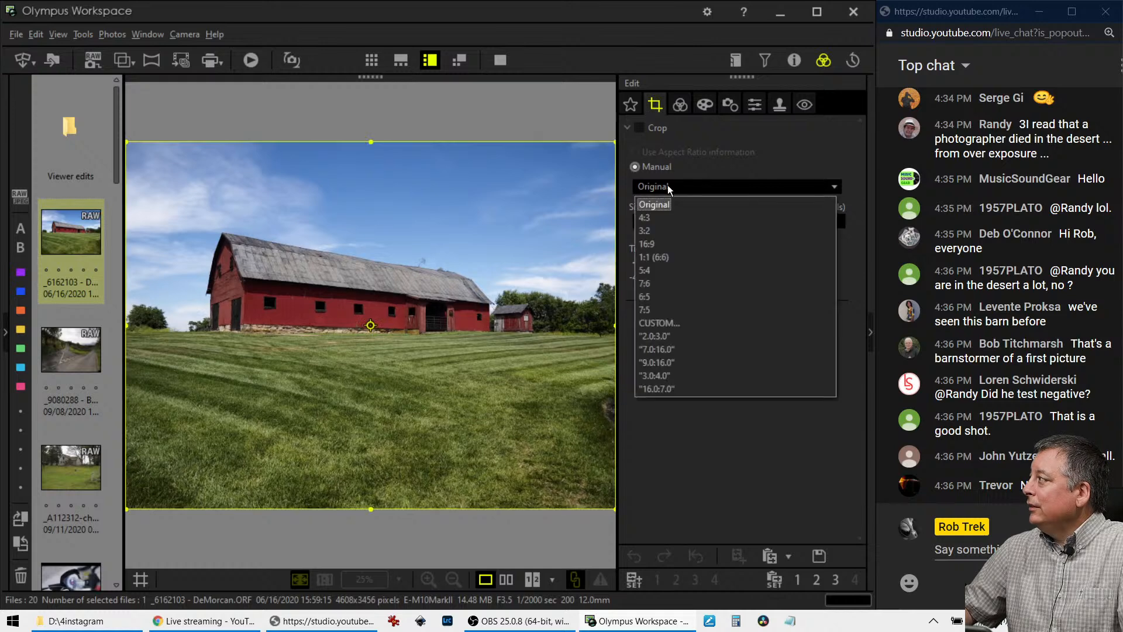
pyautogui.click(663, 245)
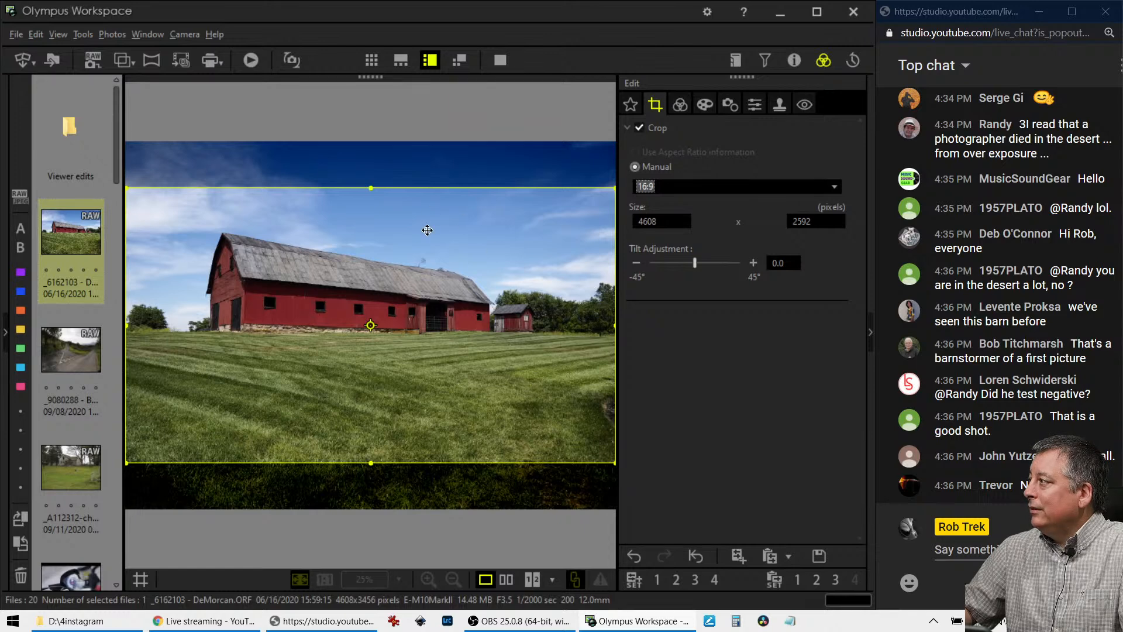
pyautogui.moveTo(419, 266); pyautogui.dragTo(409, 212)
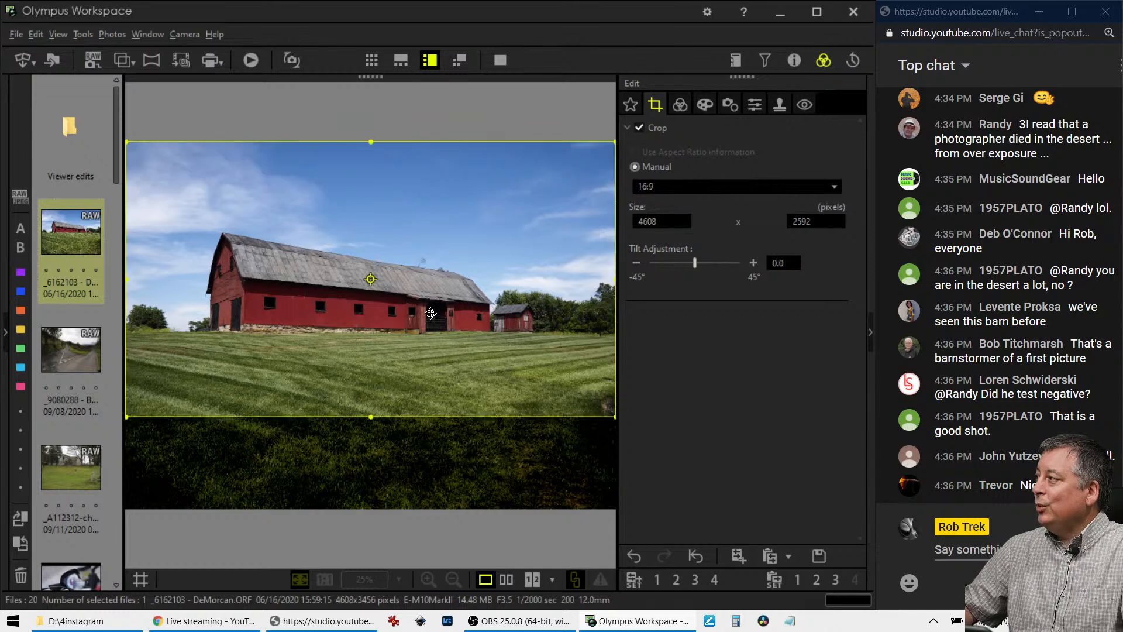
pyautogui.moveTo(431, 313); pyautogui.dragTo(409, 224)
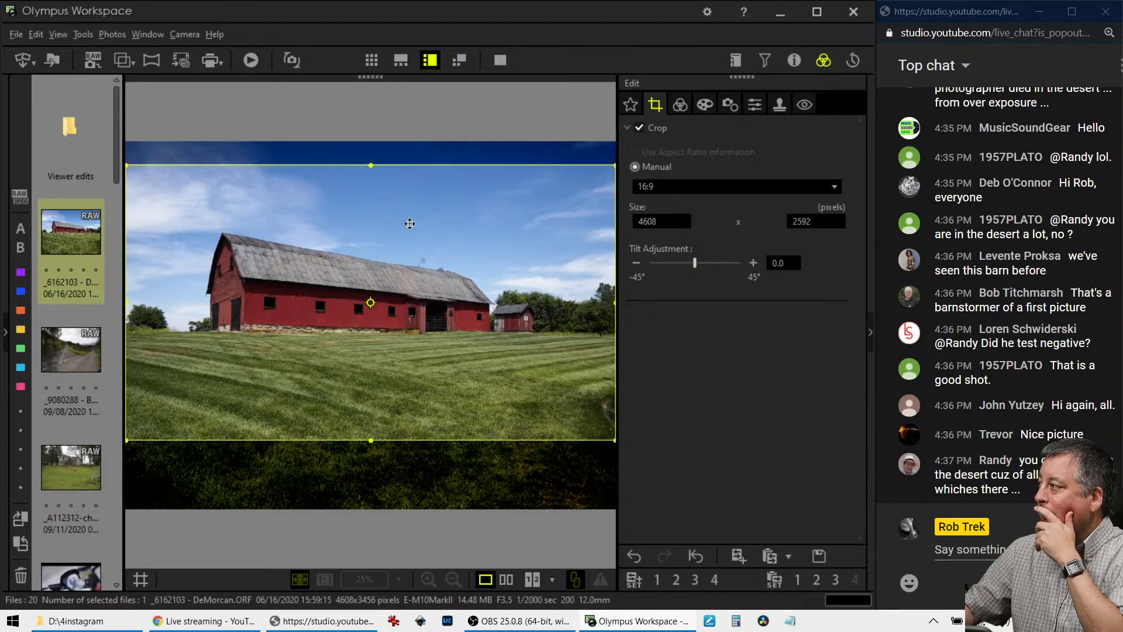
# Raise the barn photo's sharpness to 2.0.
pyautogui.click(682, 105)
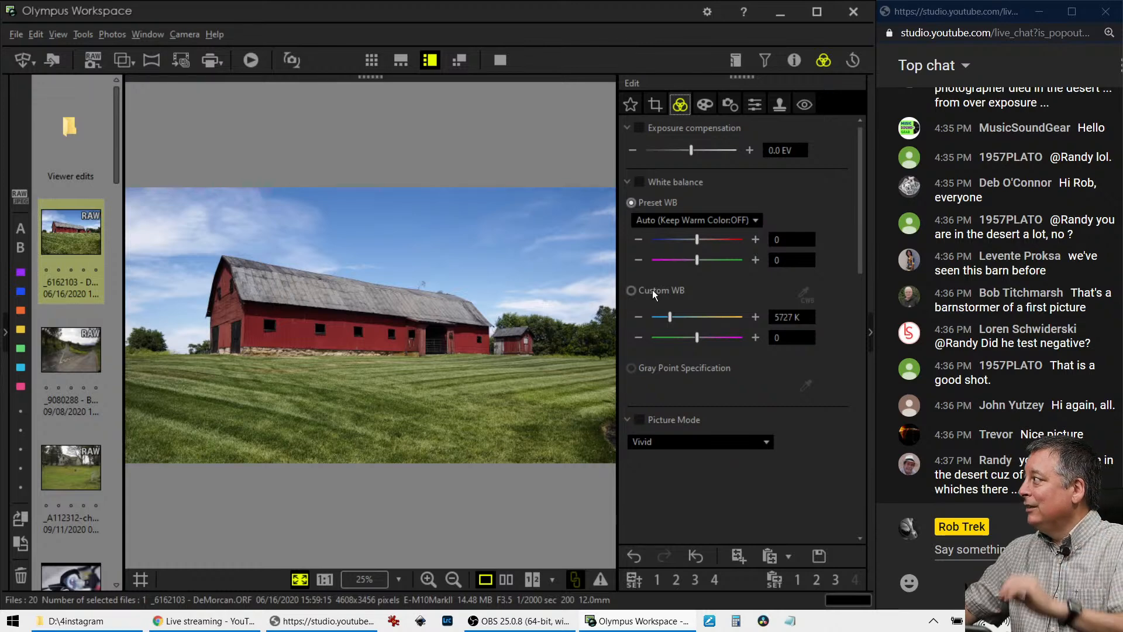
pyautogui.click(750, 106)
pyautogui.moveTo(697, 153); pyautogui.dragTo(752, 152)
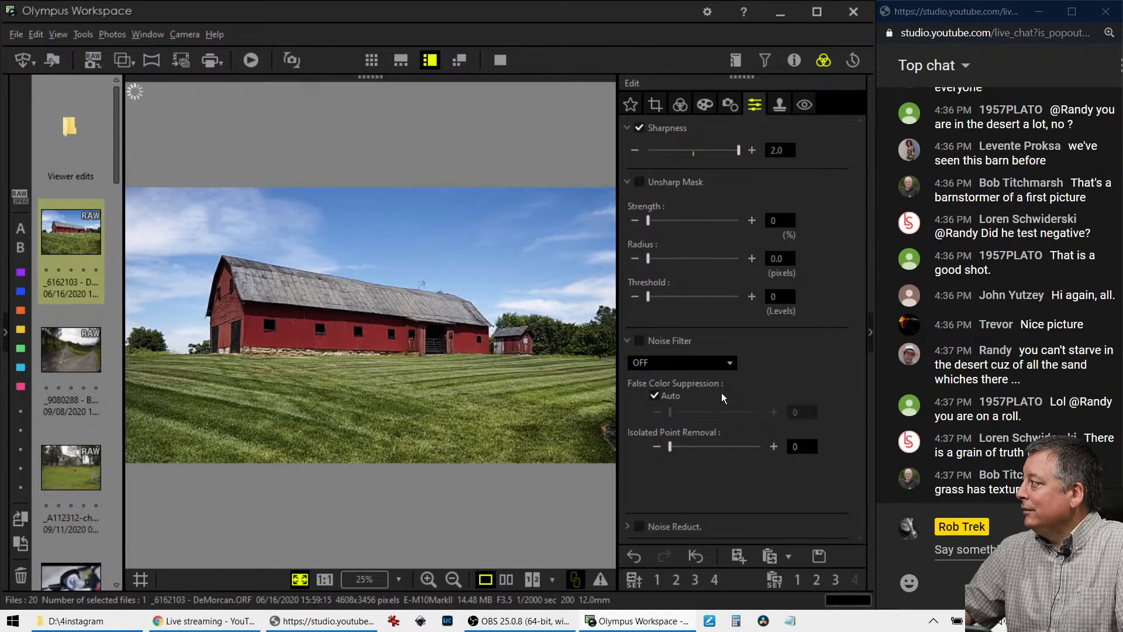
# Apply the Vintage art filter to the barn photo.
pyautogui.click(705, 105)
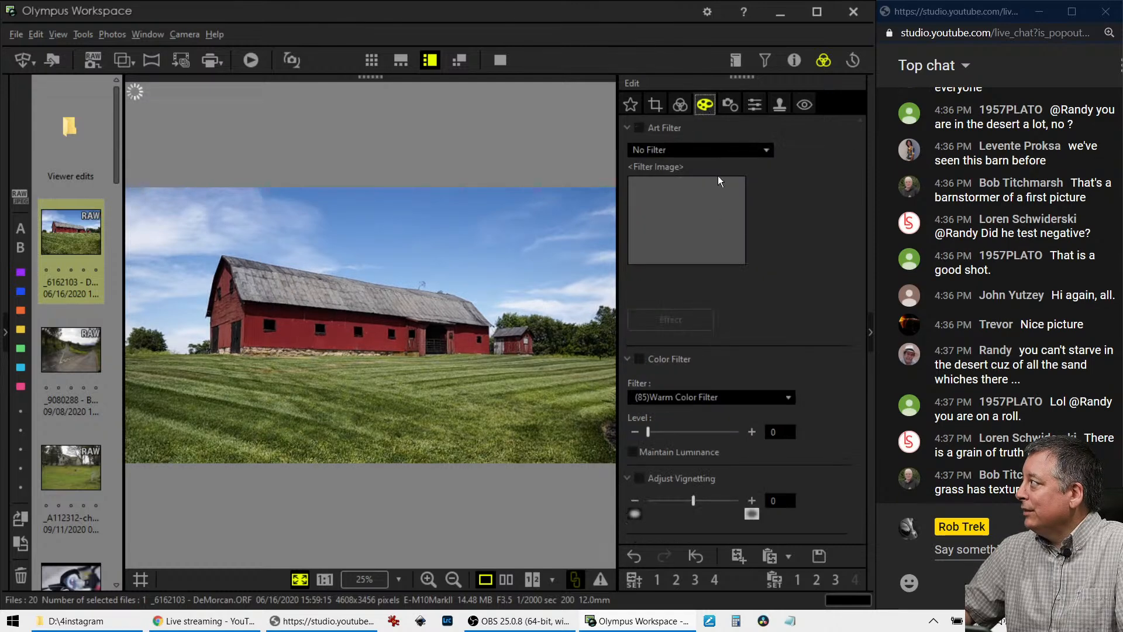
pyautogui.click(716, 149)
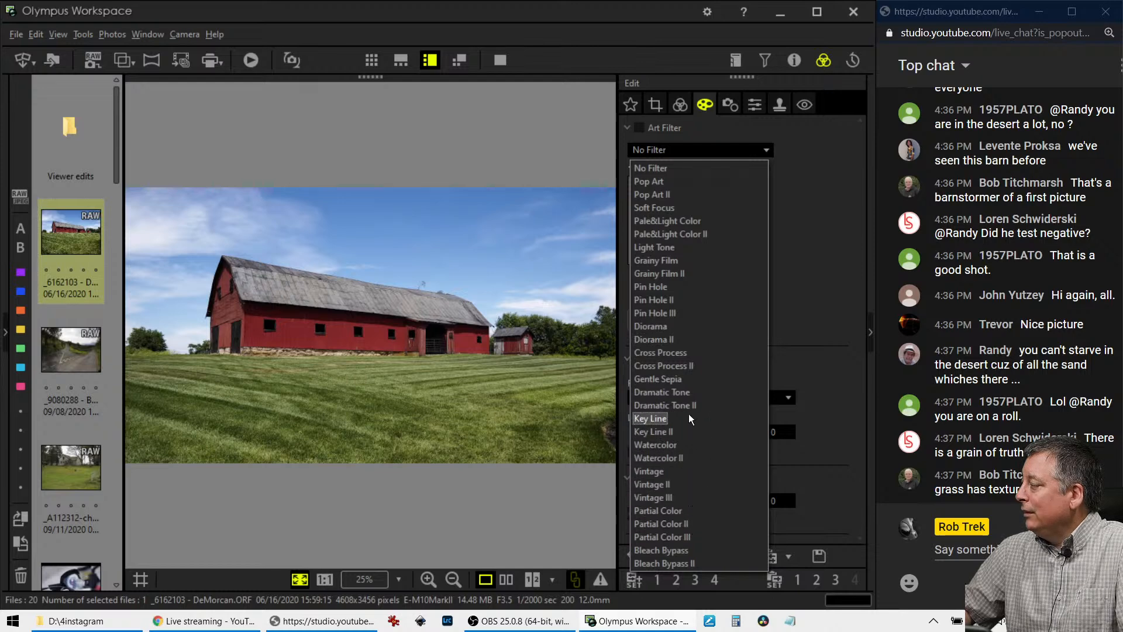
pyautogui.click(682, 464)
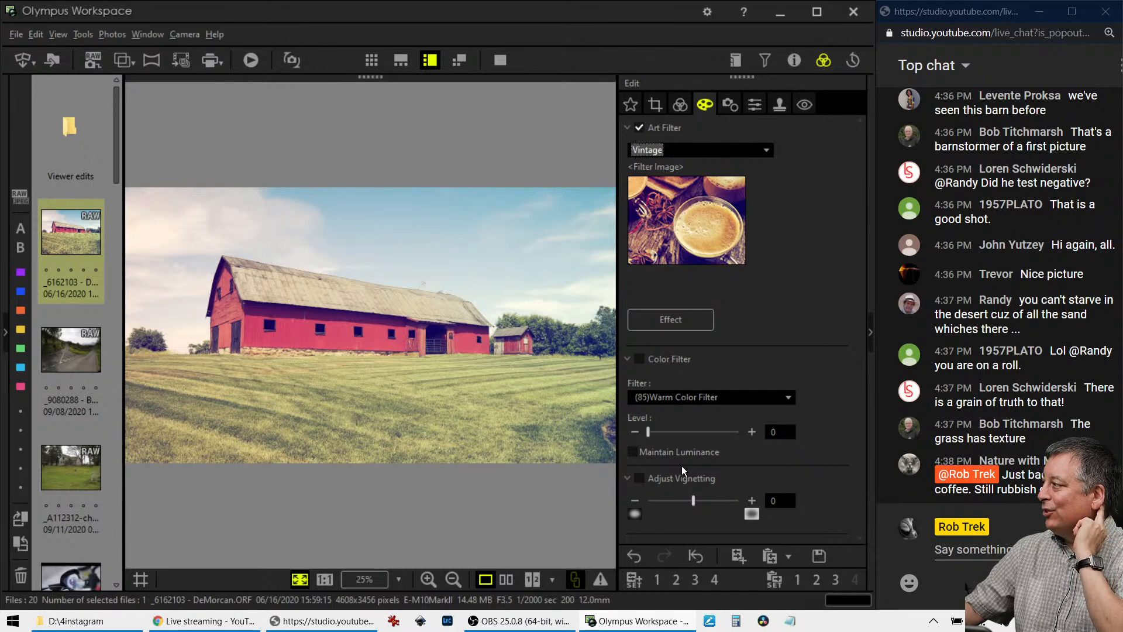
# Try the Vintage III art filter on the barn photo and switch back to Vintage.
pyautogui.click(732, 147)
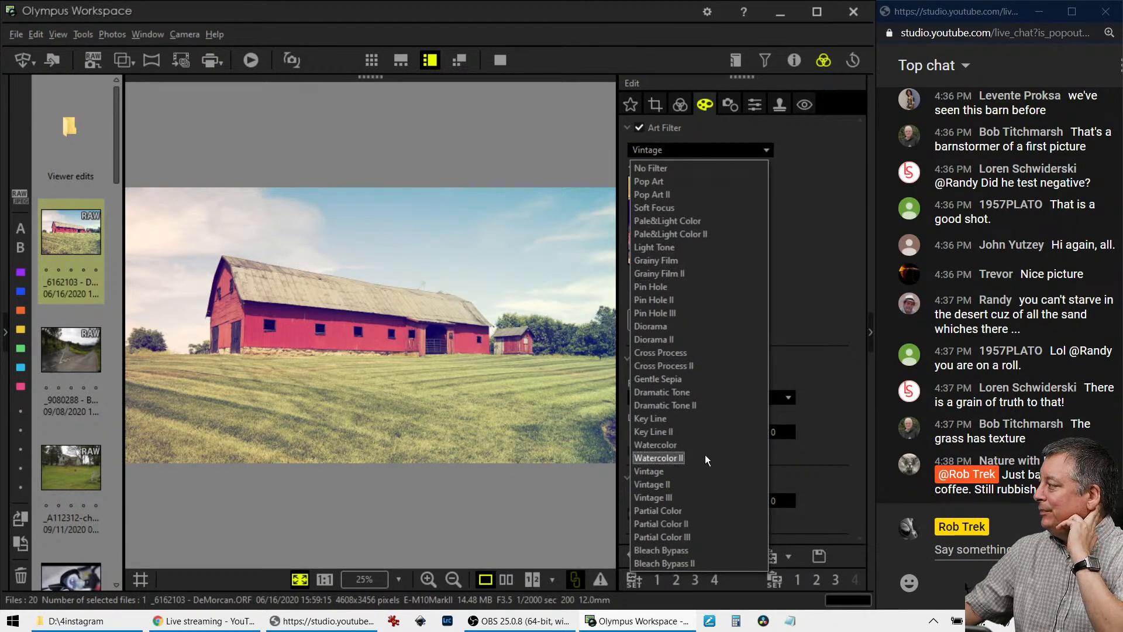
pyautogui.click(690, 494)
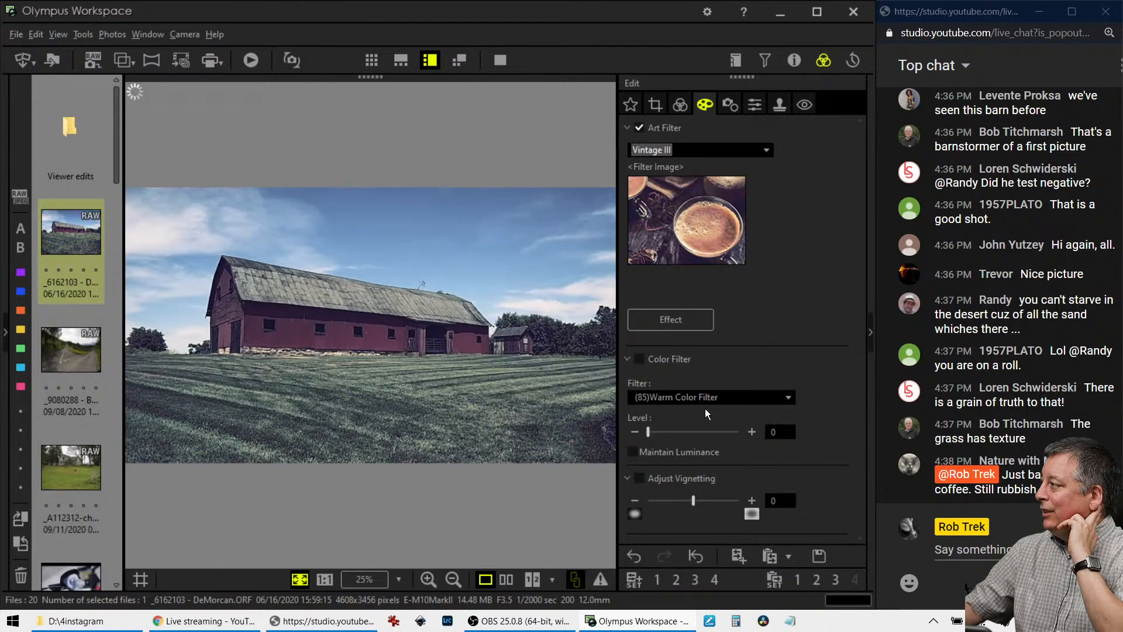
pyautogui.click(722, 154)
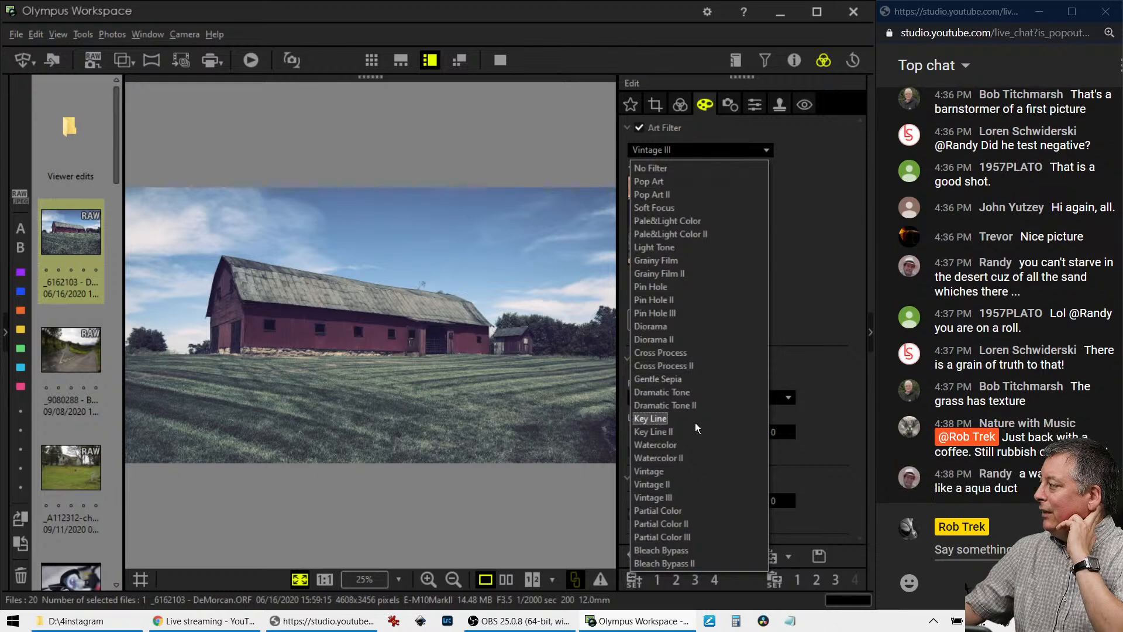
pyautogui.click(677, 474)
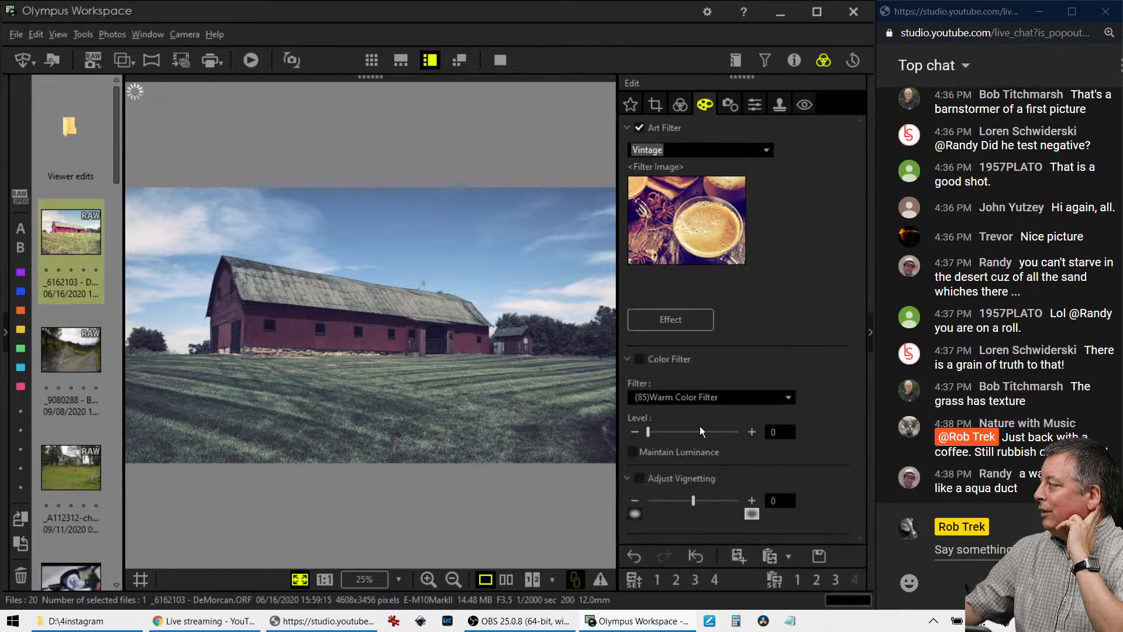
# Examine the barn wall at full size with the art filter applied.
pyautogui.click(317, 321)
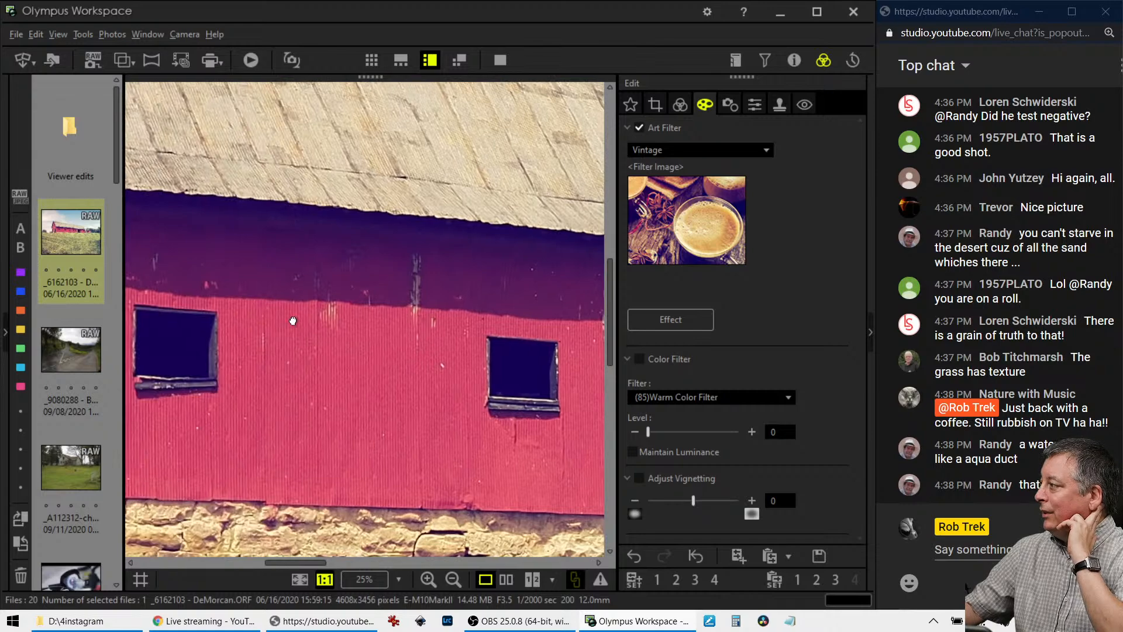
pyautogui.click(291, 319)
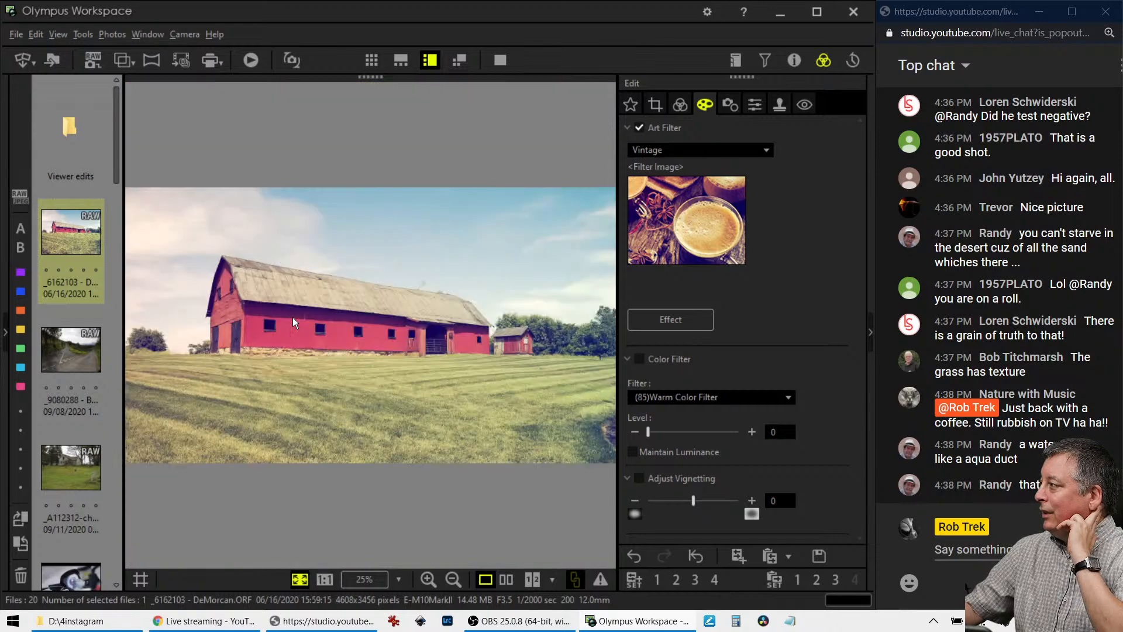
pyautogui.click(679, 105)
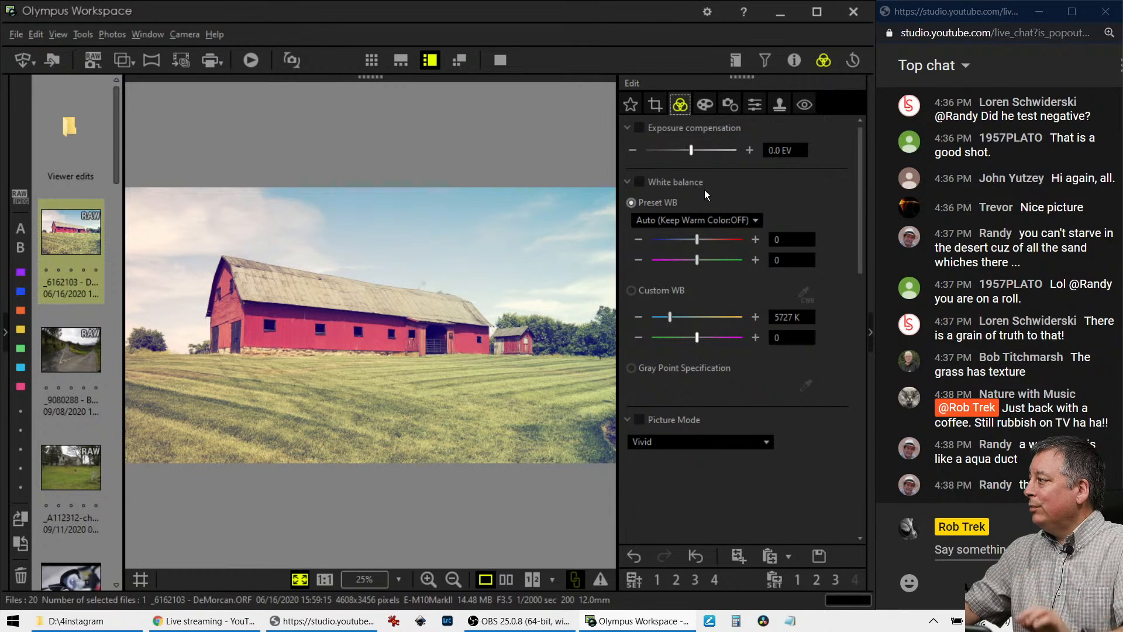
pyautogui.click(705, 105)
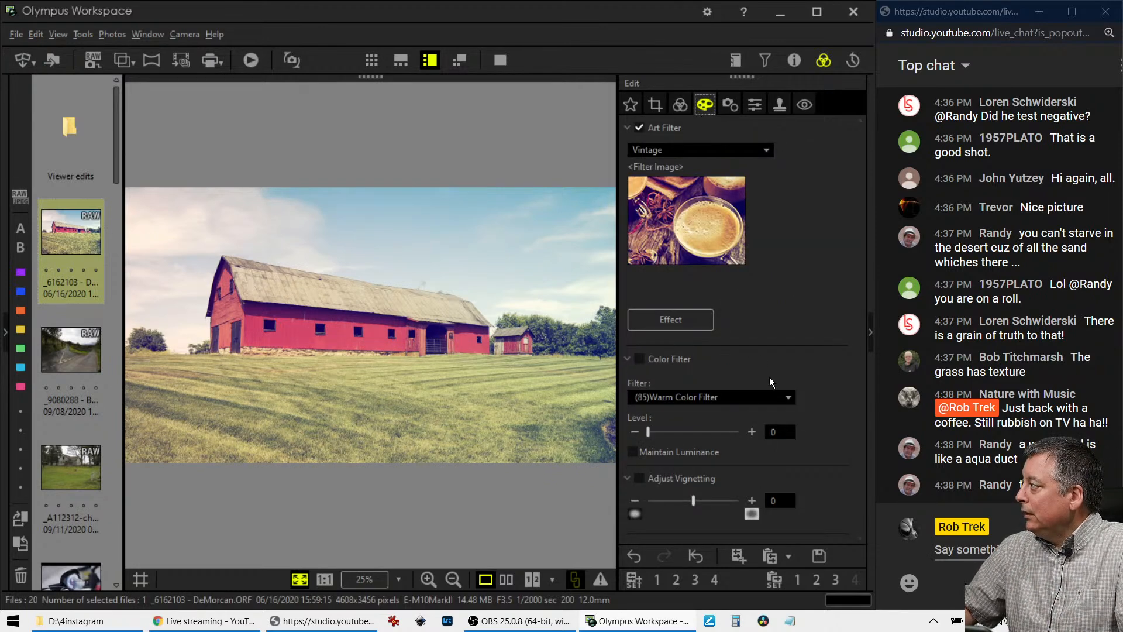
# Set the photo's Dehaze to 32.
pyautogui.click(679, 105)
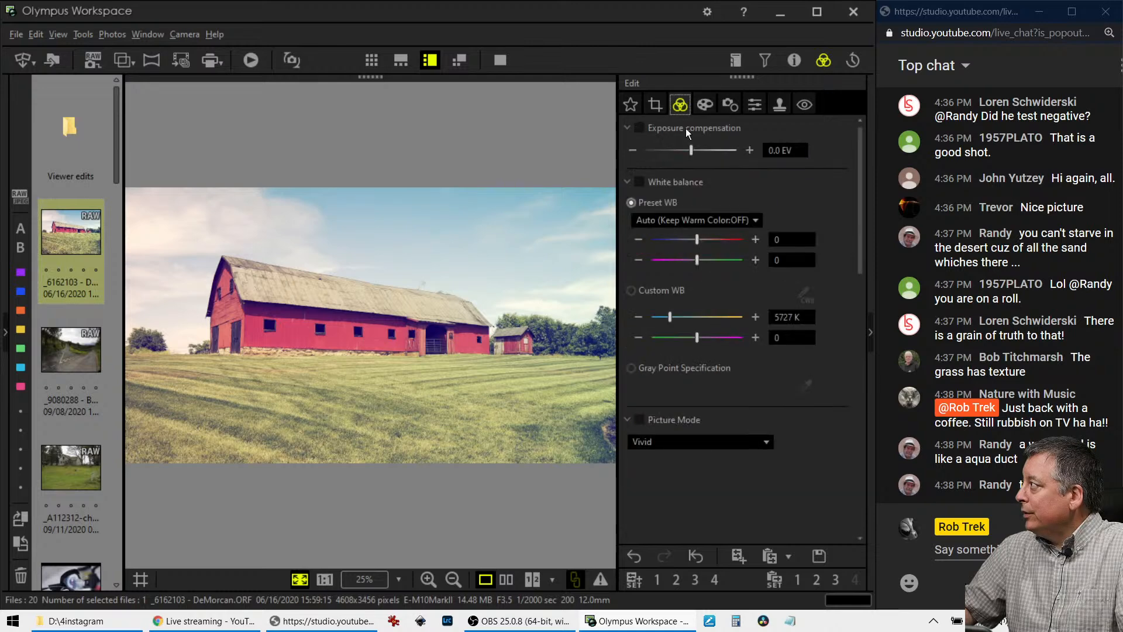
pyautogui.scroll(-10, 777, 406)
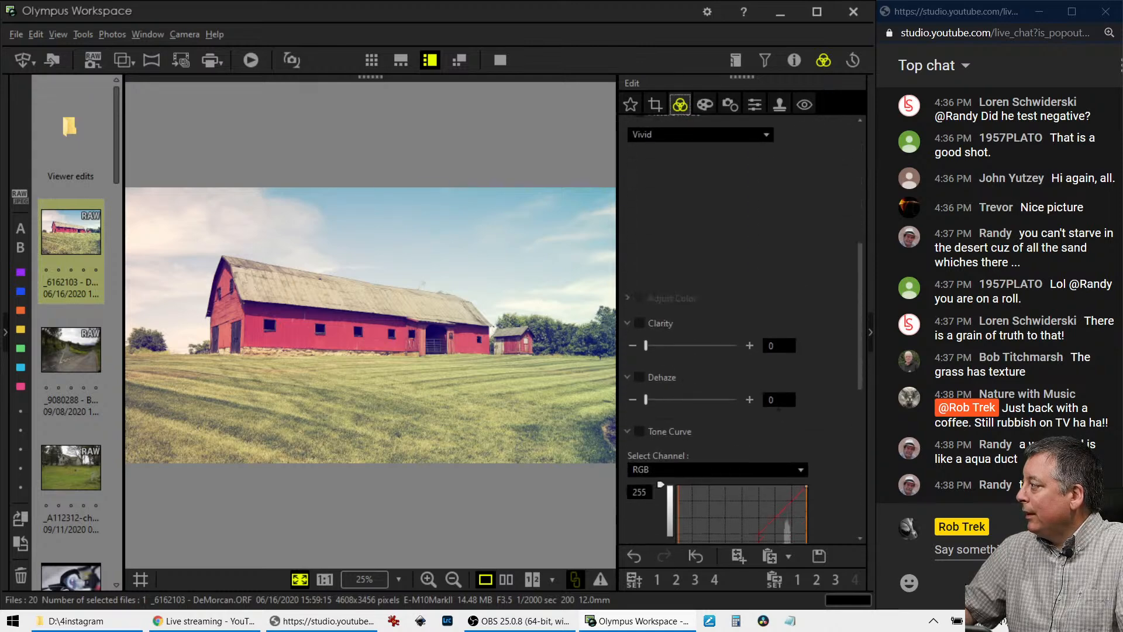
pyautogui.scroll(-3, 778, 405)
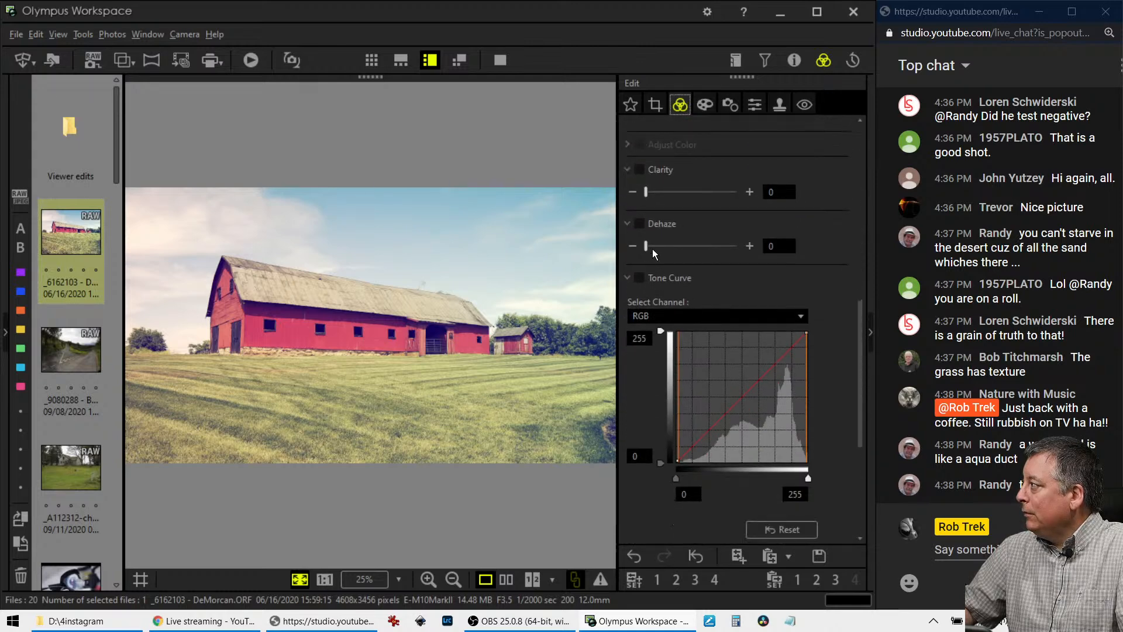
pyautogui.moveTo(649, 250); pyautogui.dragTo(676, 249)
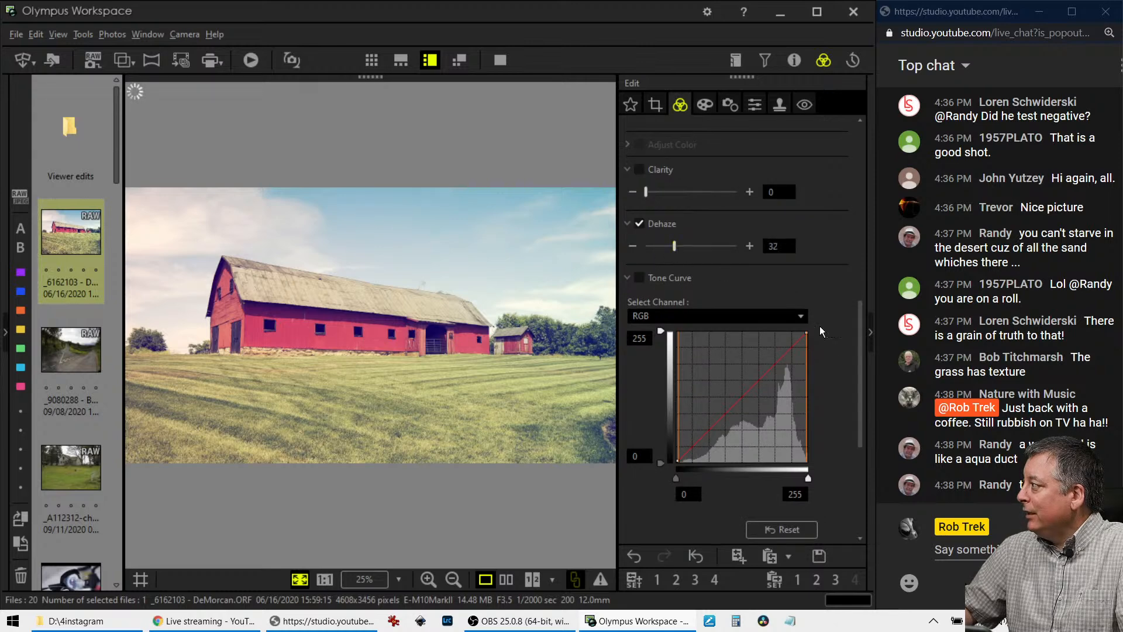
# Shape the RGB tone curve with three points, lowering the shadows, pulling the midtones slightly down and holding the highlights near the diagonal.
pyautogui.scroll(-1, 839, 370)
pyautogui.scroll(-2, 839, 370)
pyautogui.moveTo(694, 378); pyautogui.dragTo(696, 381)
pyautogui.moveTo(784, 308); pyautogui.dragTo(779, 295)
pyautogui.click(779, 290)
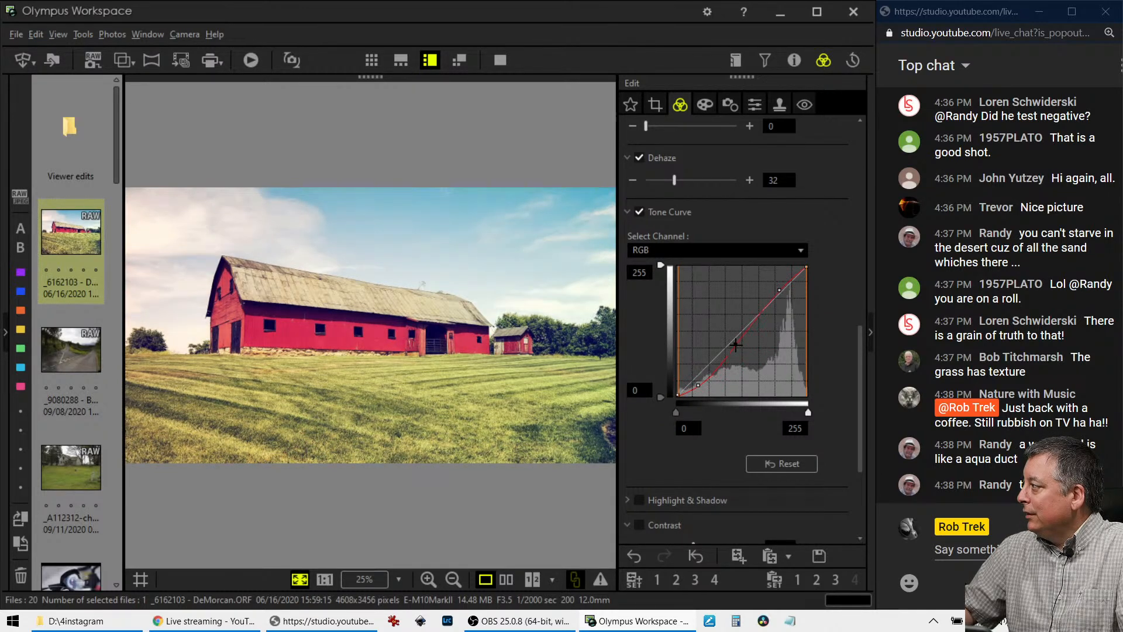
pyautogui.click(748, 340)
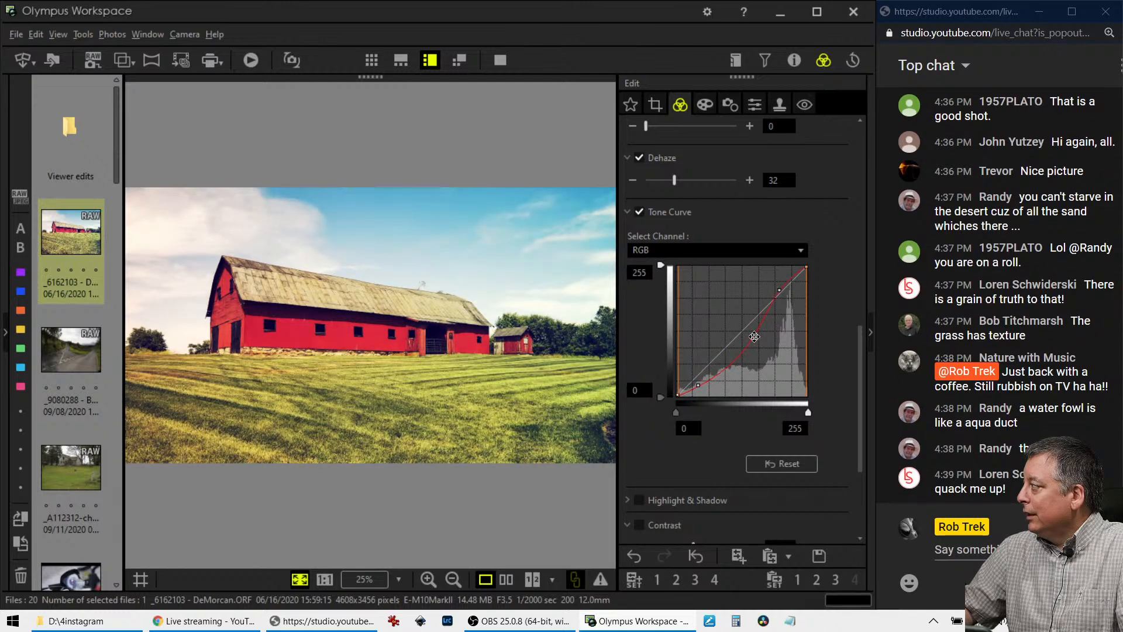
pyautogui.click(754, 336)
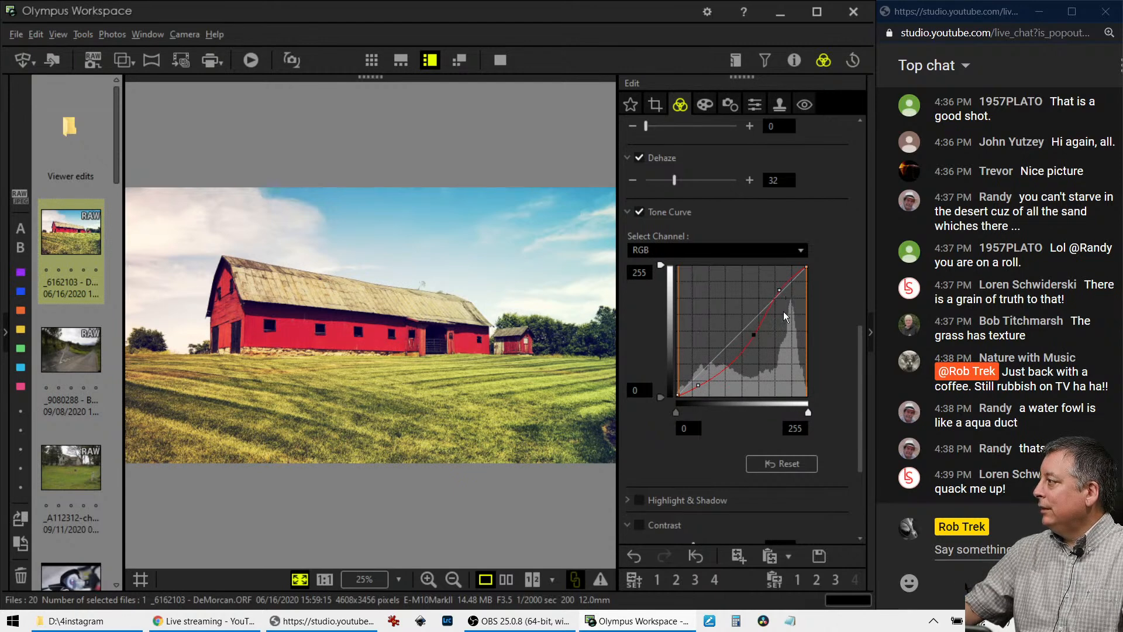
pyautogui.moveTo(752, 334); pyautogui.dragTo(751, 331)
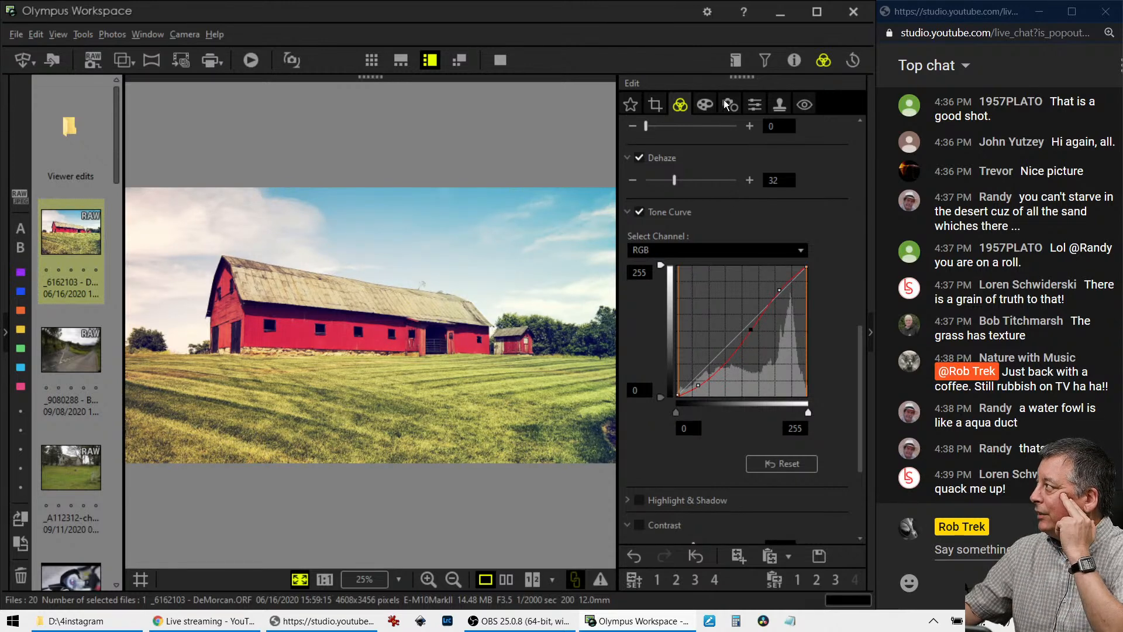
# Remove the Vintage art filter from the barn photo by choosing No Filter.
pyautogui.click(705, 105)
pyautogui.click(710, 151)
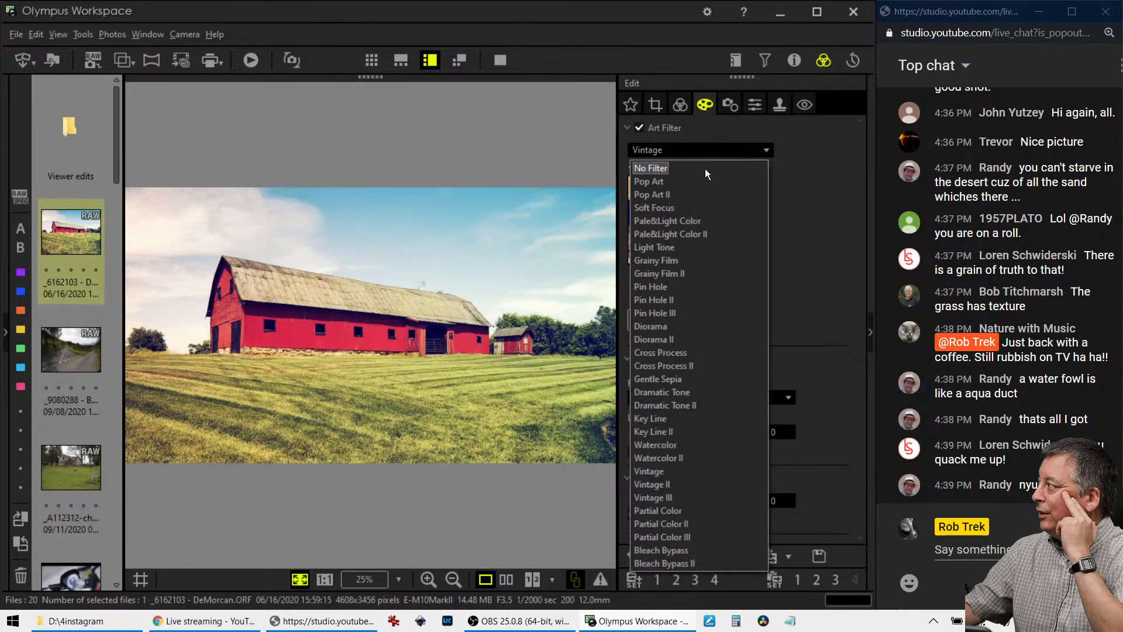
pyautogui.click(705, 168)
# Reset the RGB tone curve and reshape it with a shadow point slightly below and a midtone point slightly above the diagonal.
pyautogui.click(682, 107)
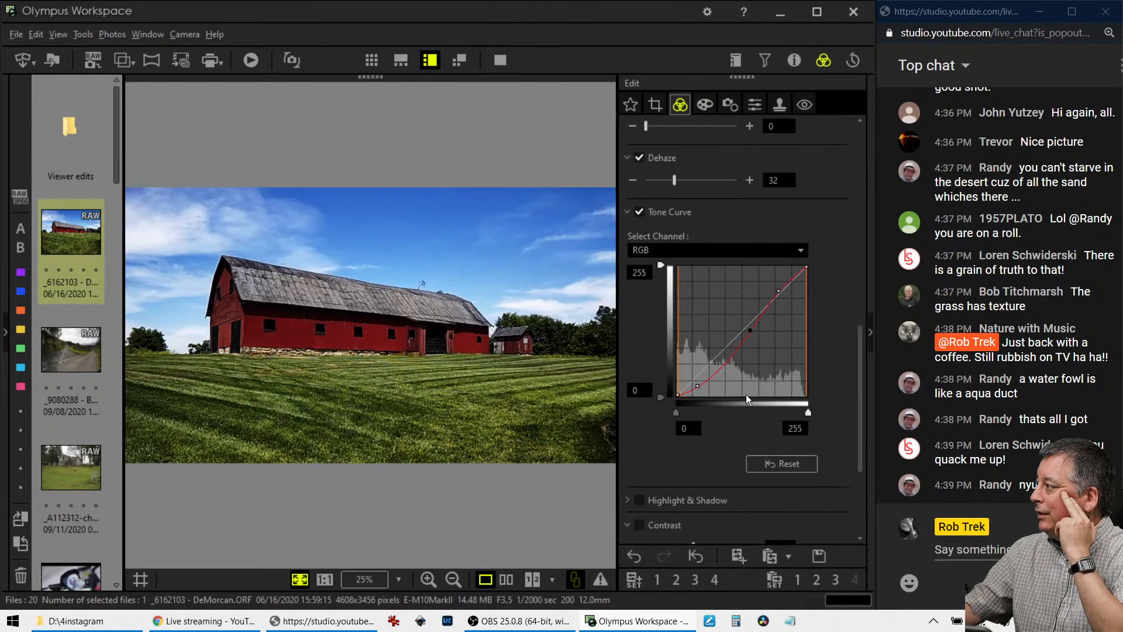
pyautogui.click(782, 463)
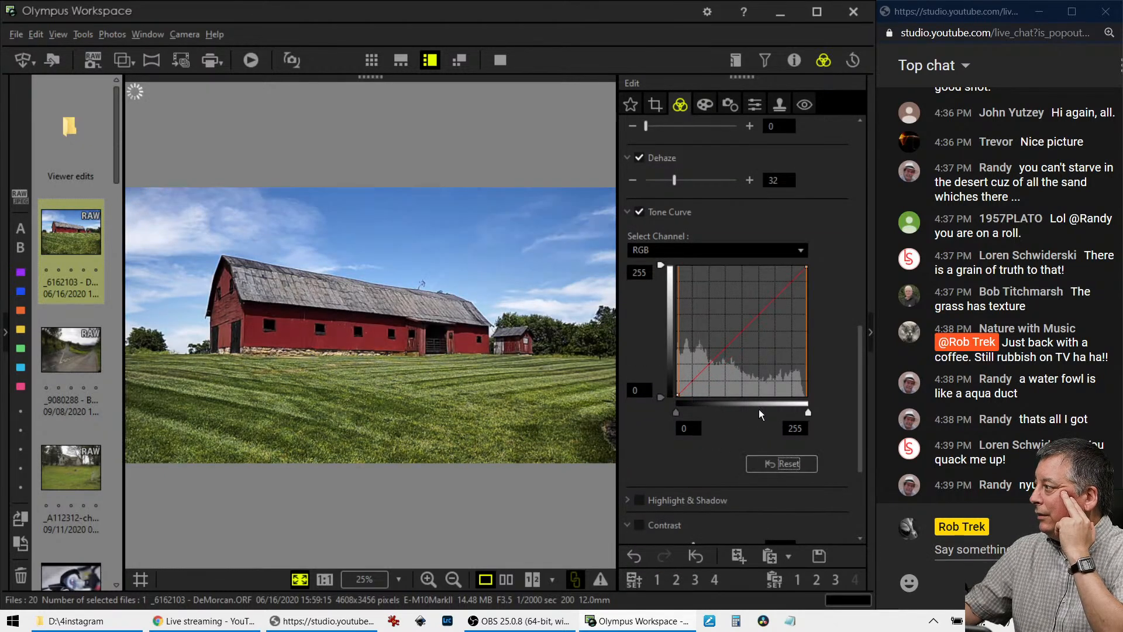
pyautogui.moveTo(694, 376); pyautogui.dragTo(695, 384)
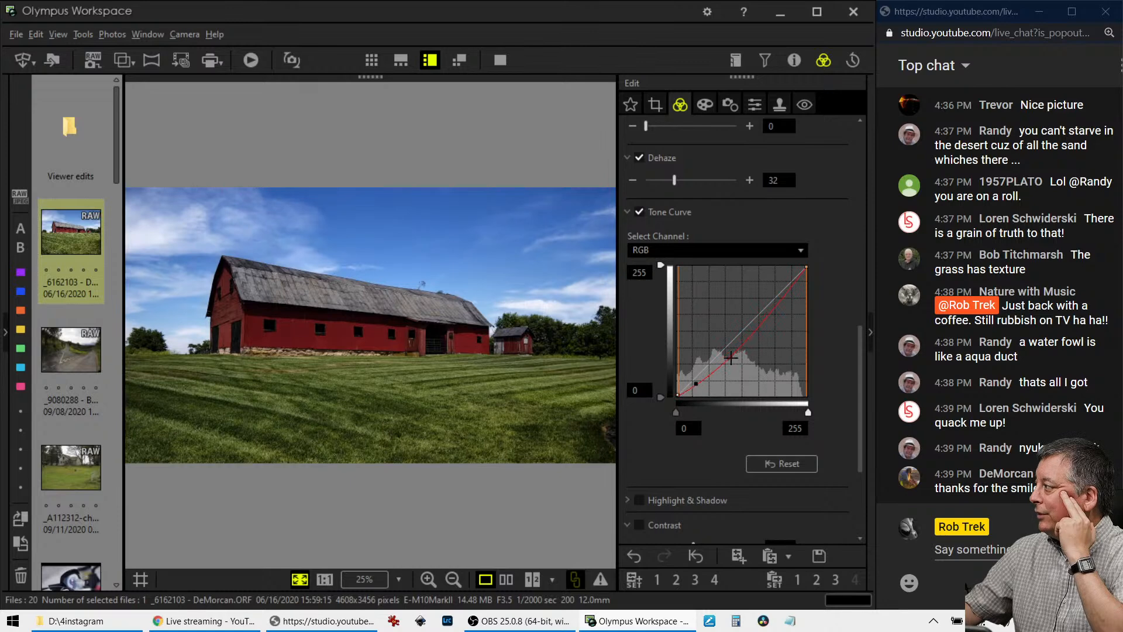
pyautogui.click(740, 332)
pyautogui.moveTo(740, 332); pyautogui.dragTo(746, 320)
pyautogui.moveTo(695, 384); pyautogui.dragTo(685, 391)
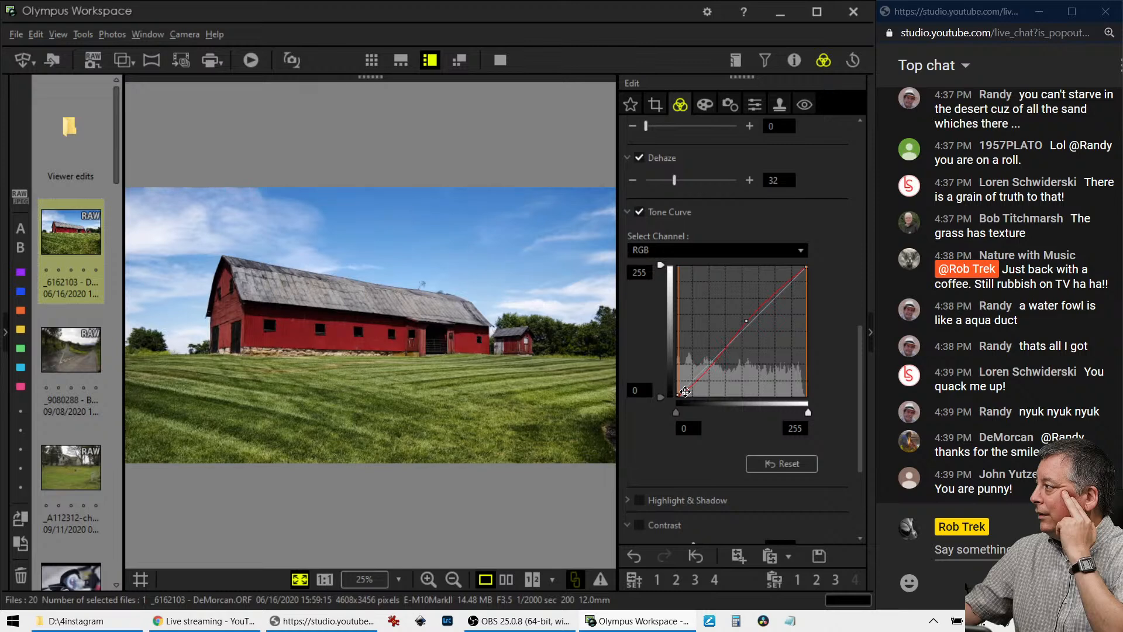
# Set the barn photo's exposure compensation to 0.2 EV.
pyautogui.scroll(5, 850, 168)
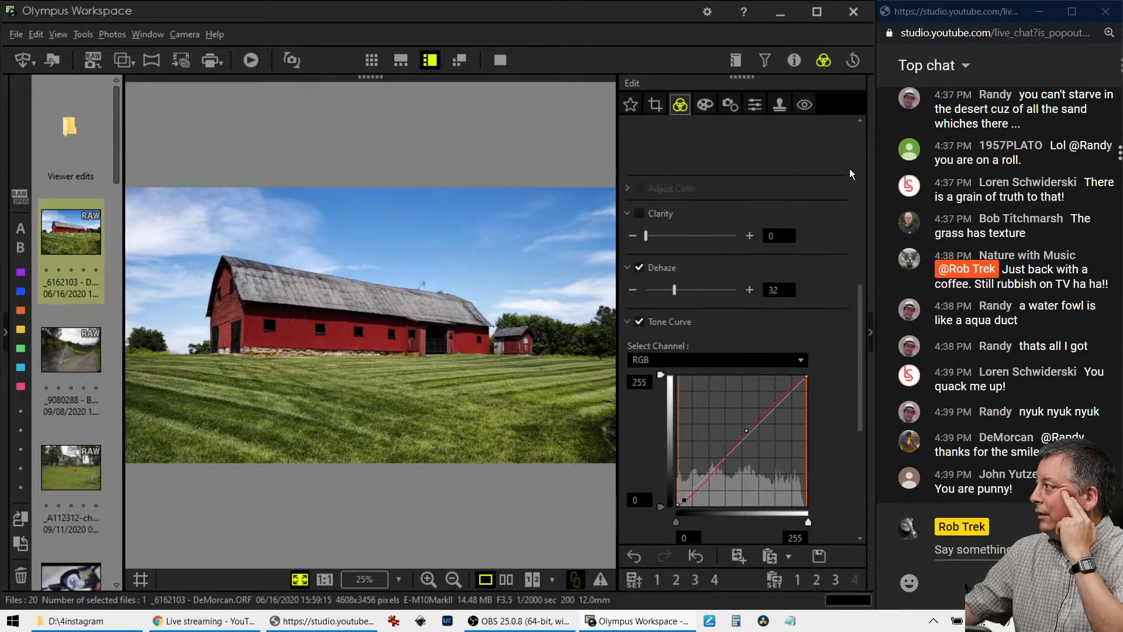
pyautogui.scroll(4, 848, 172)
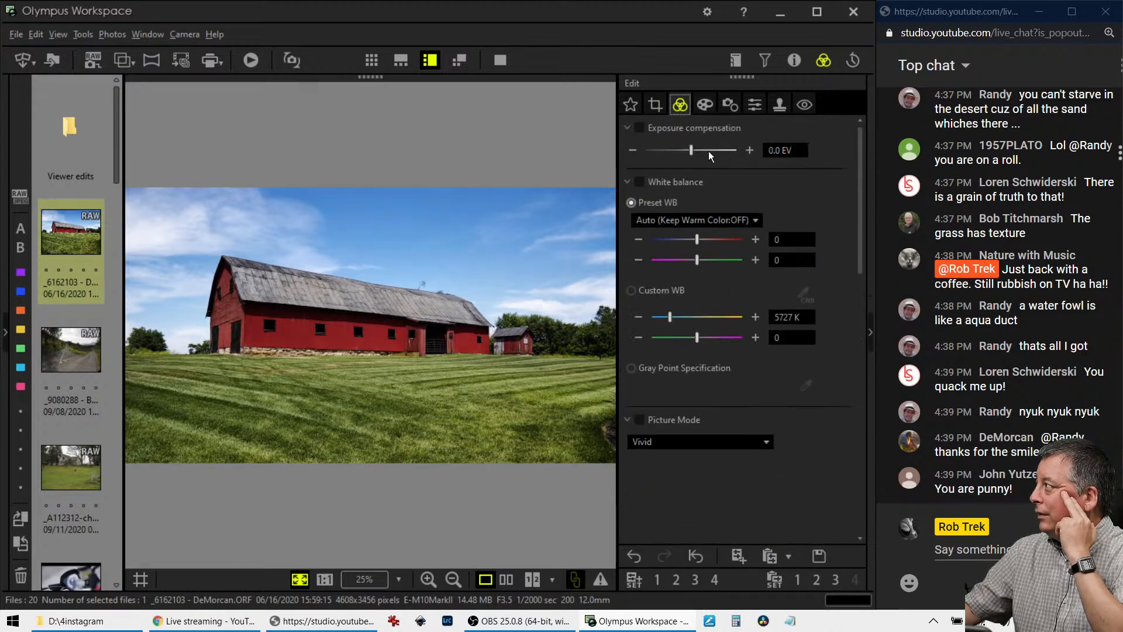
pyautogui.moveTo(692, 151); pyautogui.dragTo(697, 152)
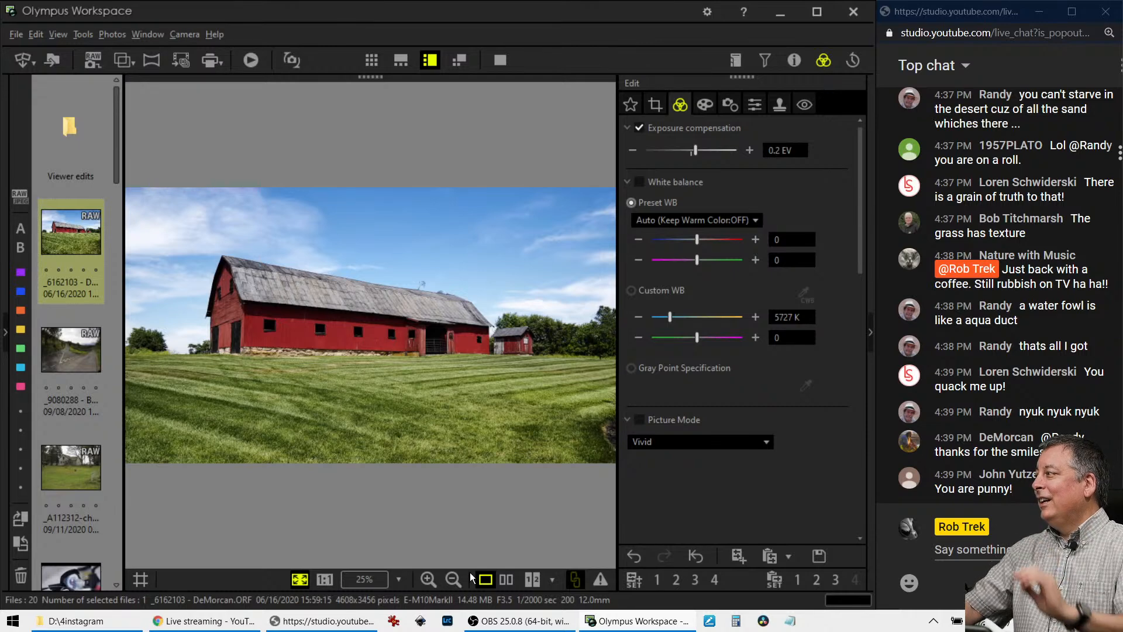
# Tighten the 16:9 crop to 4464 x 2511 pixels, trimming the right and lower edges of the barn photo.
pyautogui.click(653, 109)
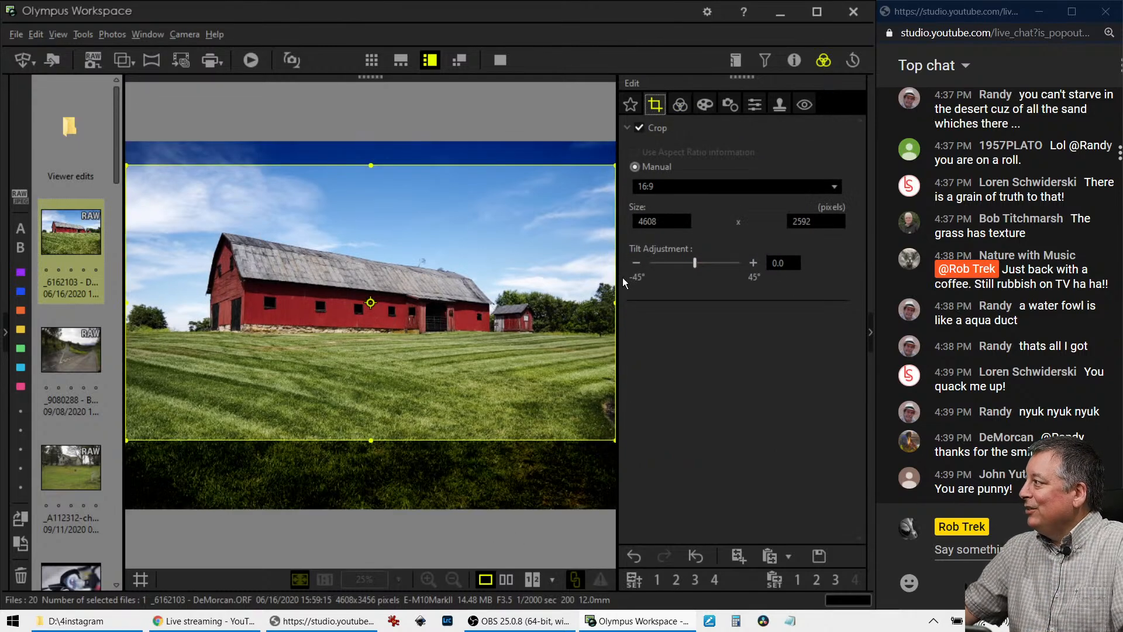
pyautogui.moveTo(614, 440); pyautogui.dragTo(600, 432)
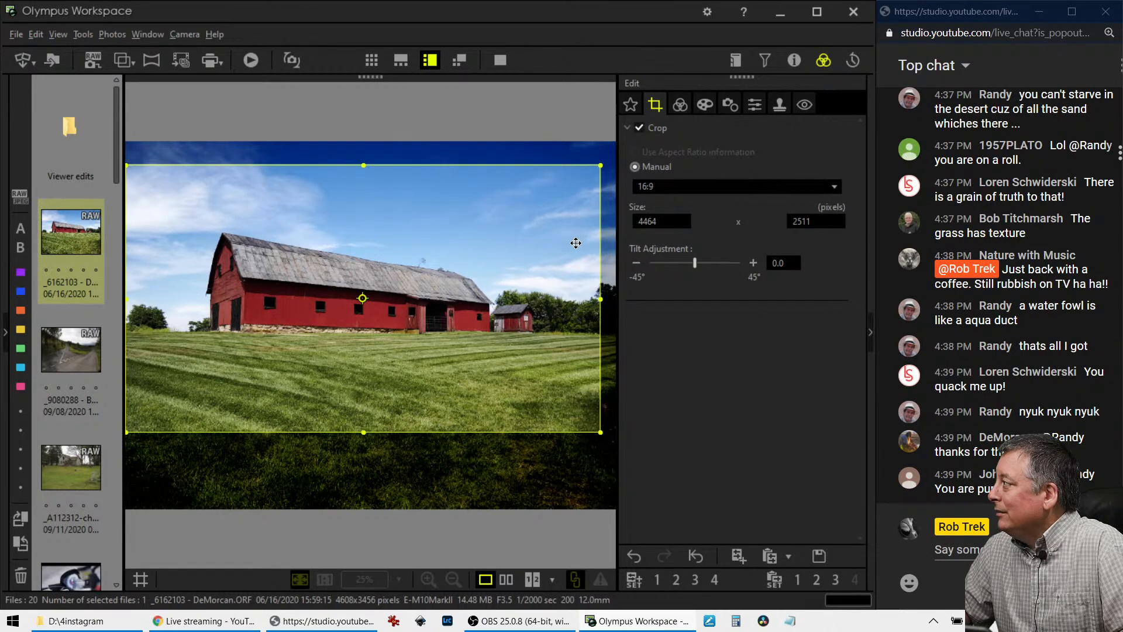
pyautogui.click(679, 106)
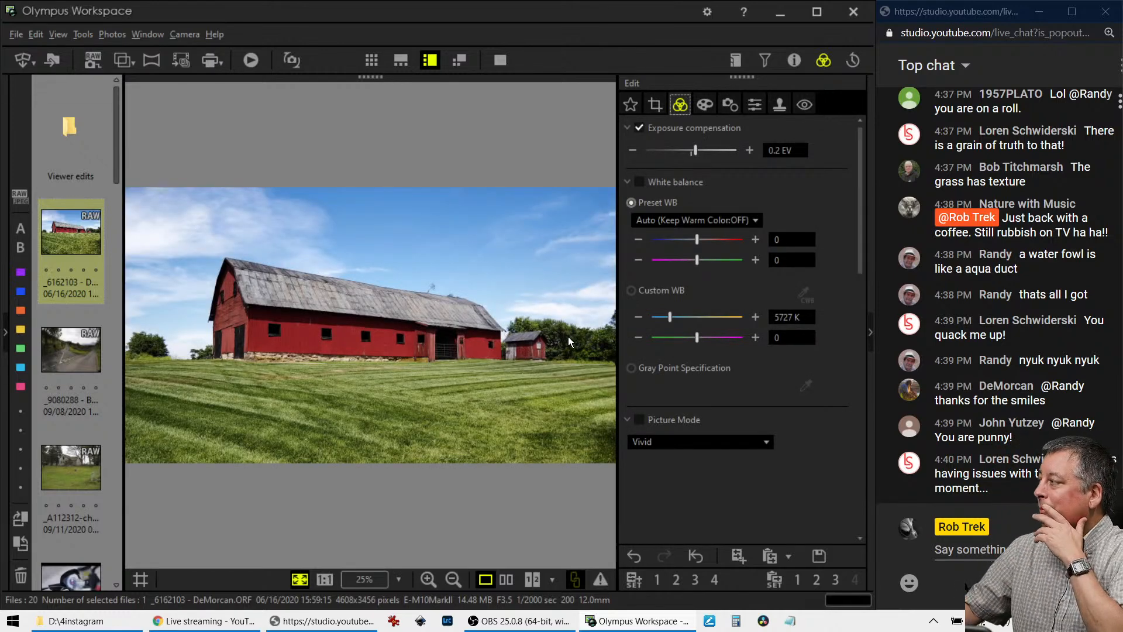
# Examine the barn's roof and wall at full size and the whole colour photo in full screen.
pyautogui.click(333, 318)
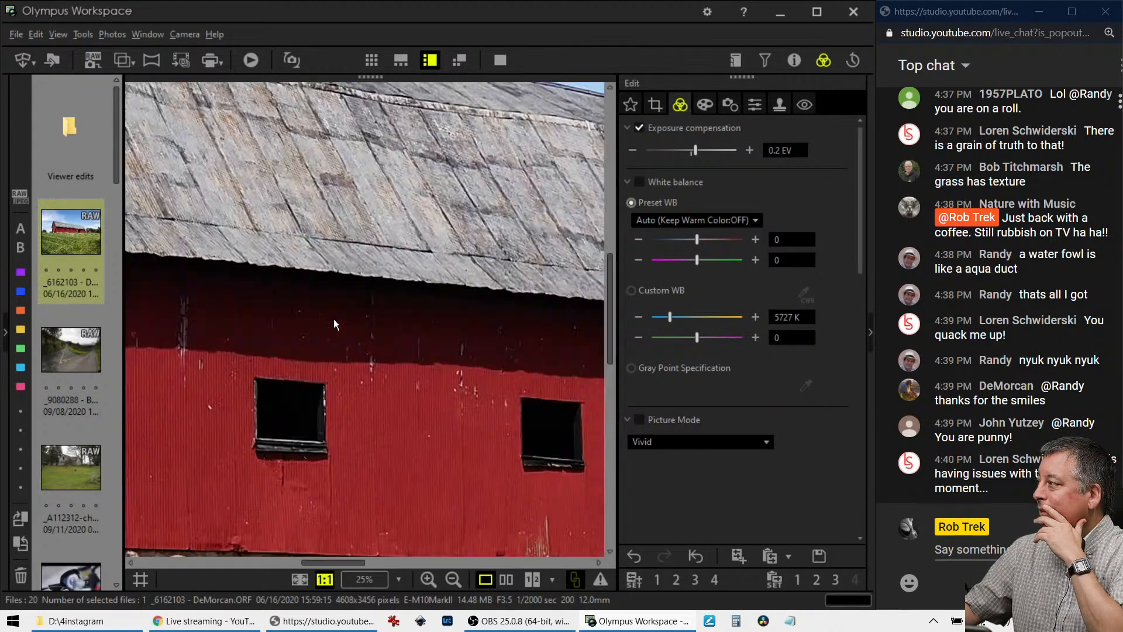
pyautogui.click(333, 318)
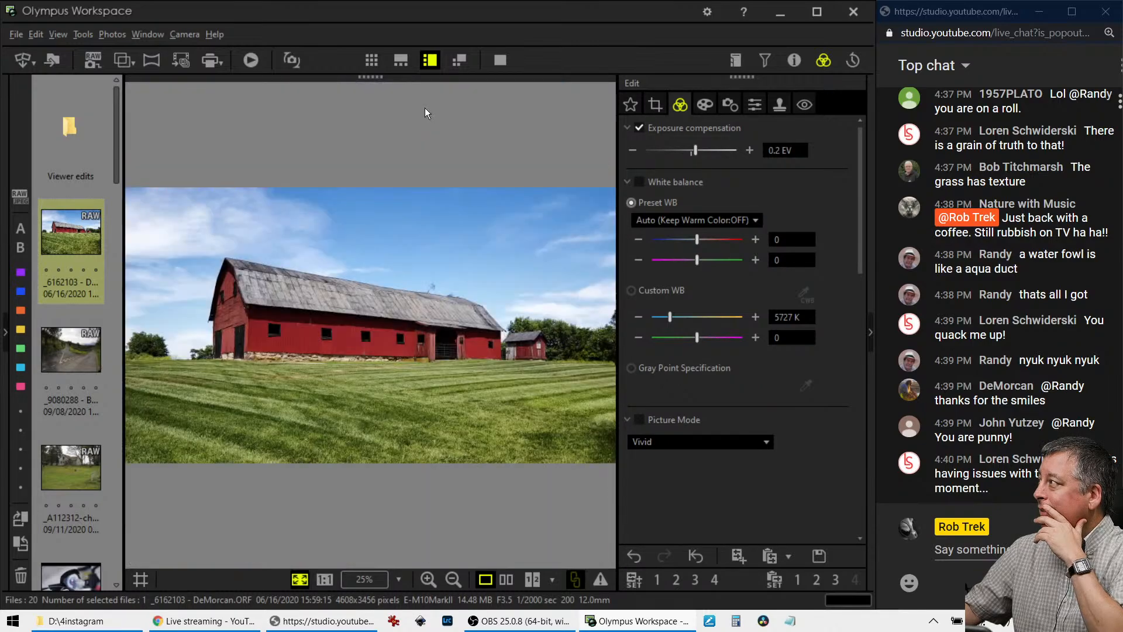
pyautogui.click(501, 60)
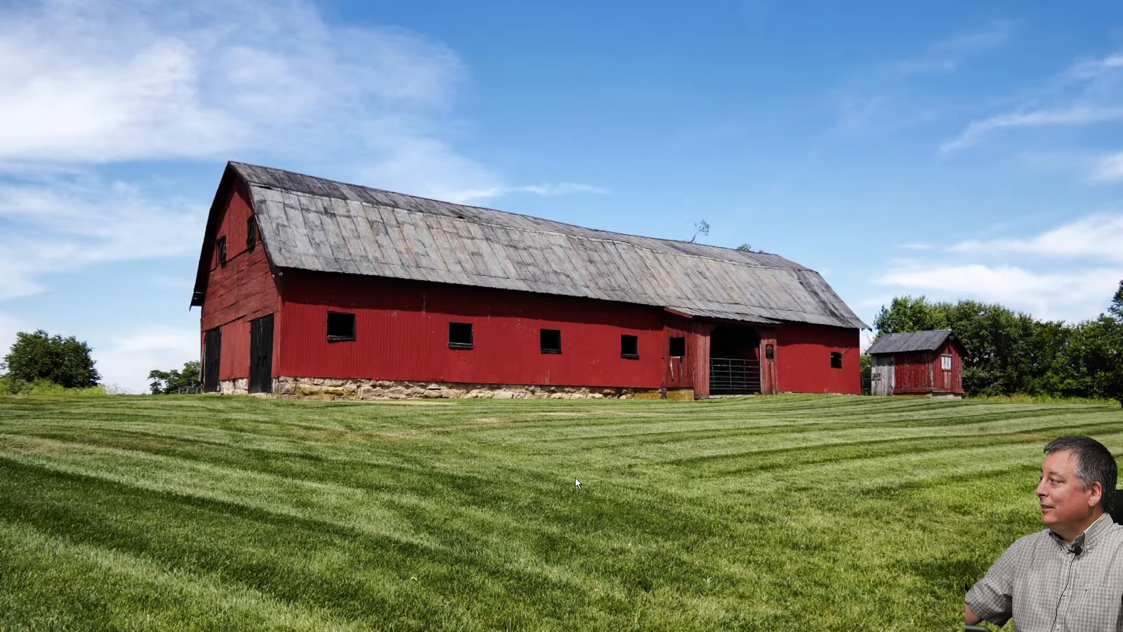
pyautogui.press('Escape')
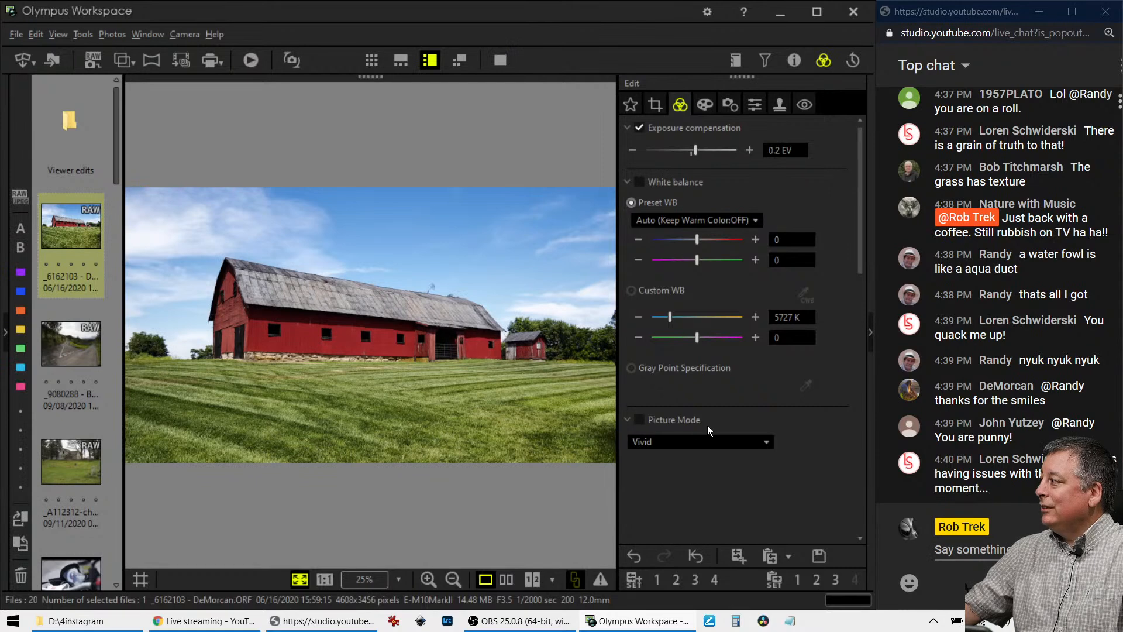
# Convert the barn photo to black and white with the Monotone picture mode and the R:Red B&W filter.
pyautogui.click(693, 444)
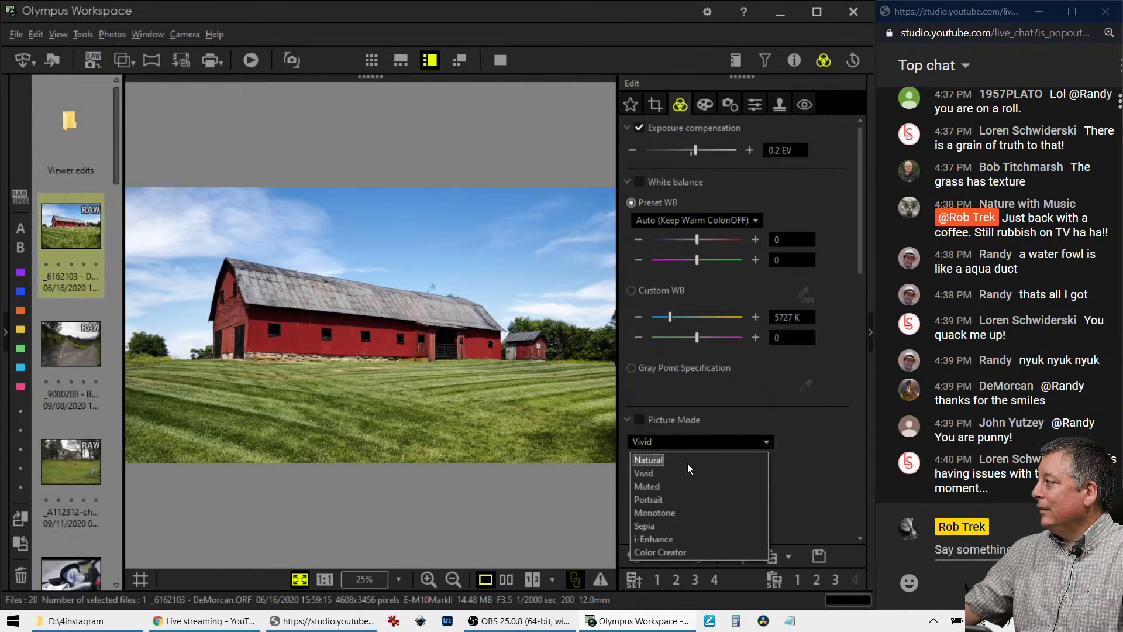
pyautogui.click(678, 512)
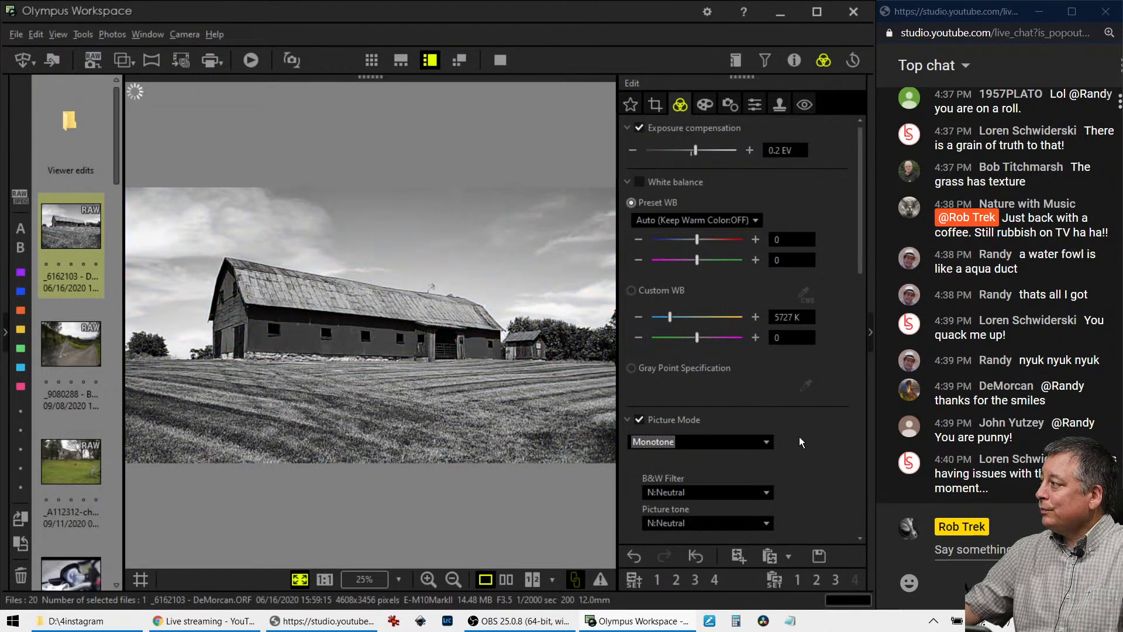
pyautogui.scroll(-3, 799, 436)
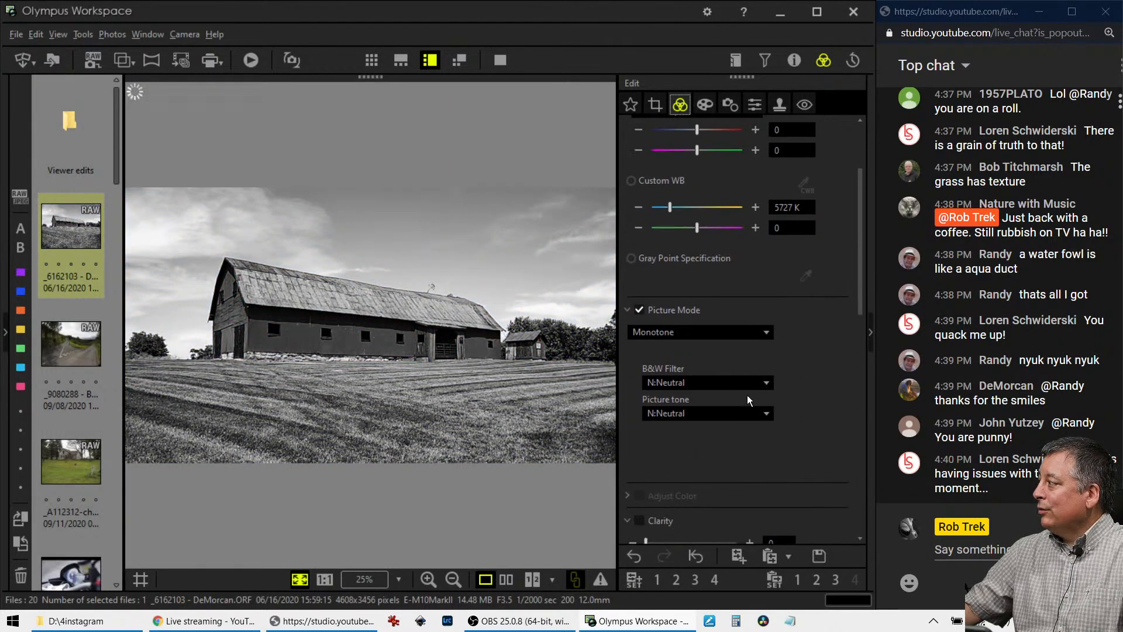
pyautogui.click(745, 383)
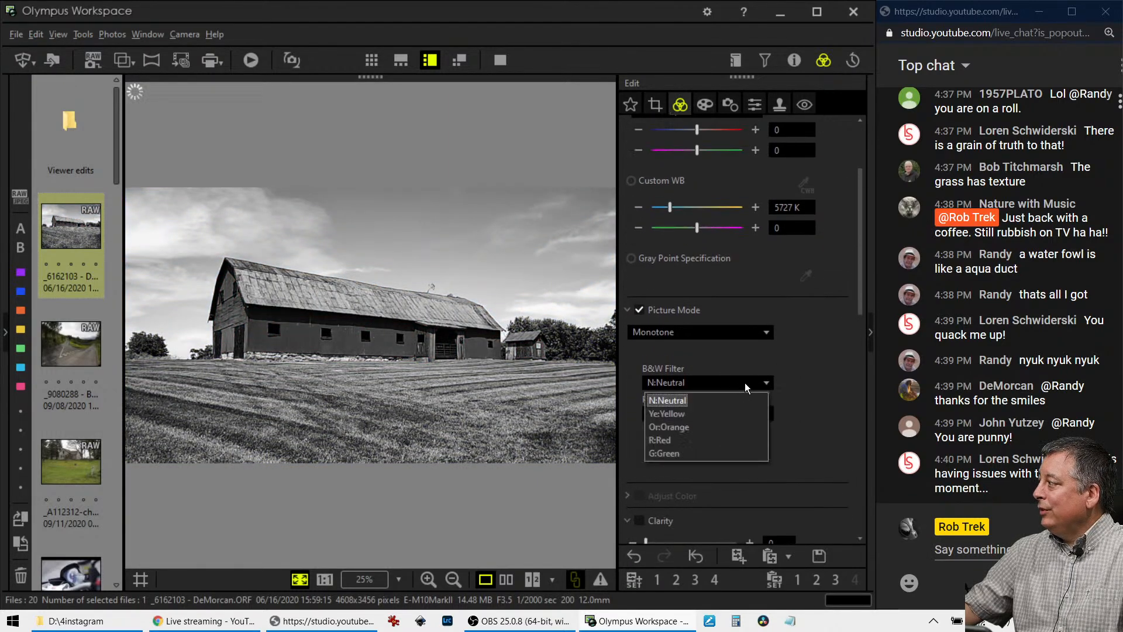
pyautogui.click(711, 434)
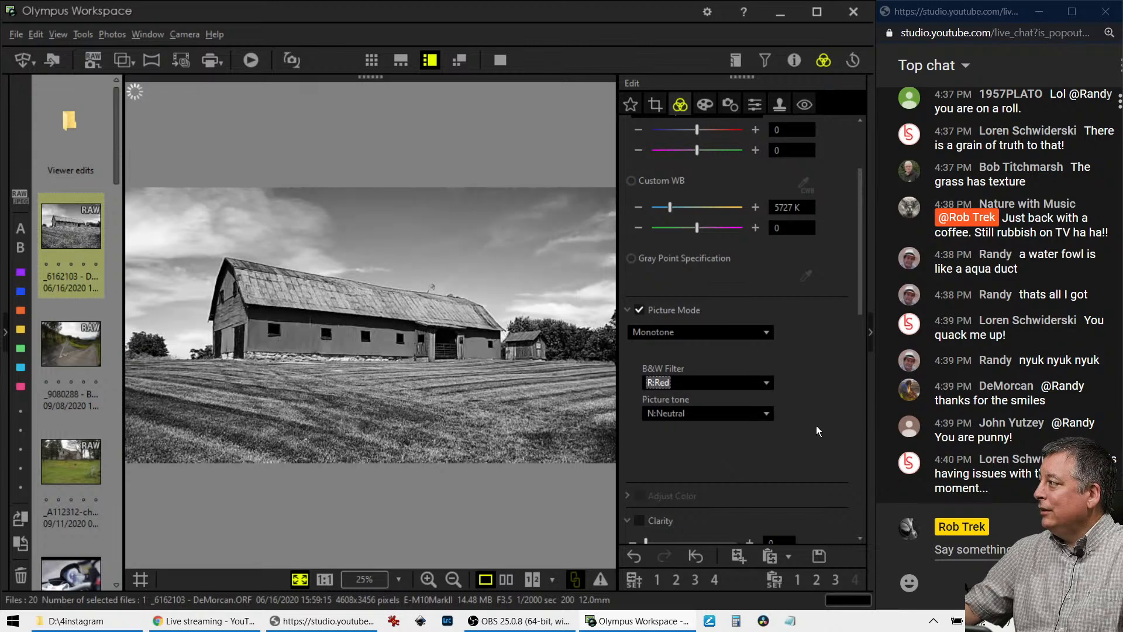
# Set Dehaze to 81 and adjust the shadow point of the RGB tone curve to darken the monotone barn photo.
pyautogui.scroll(-5, 816, 426)
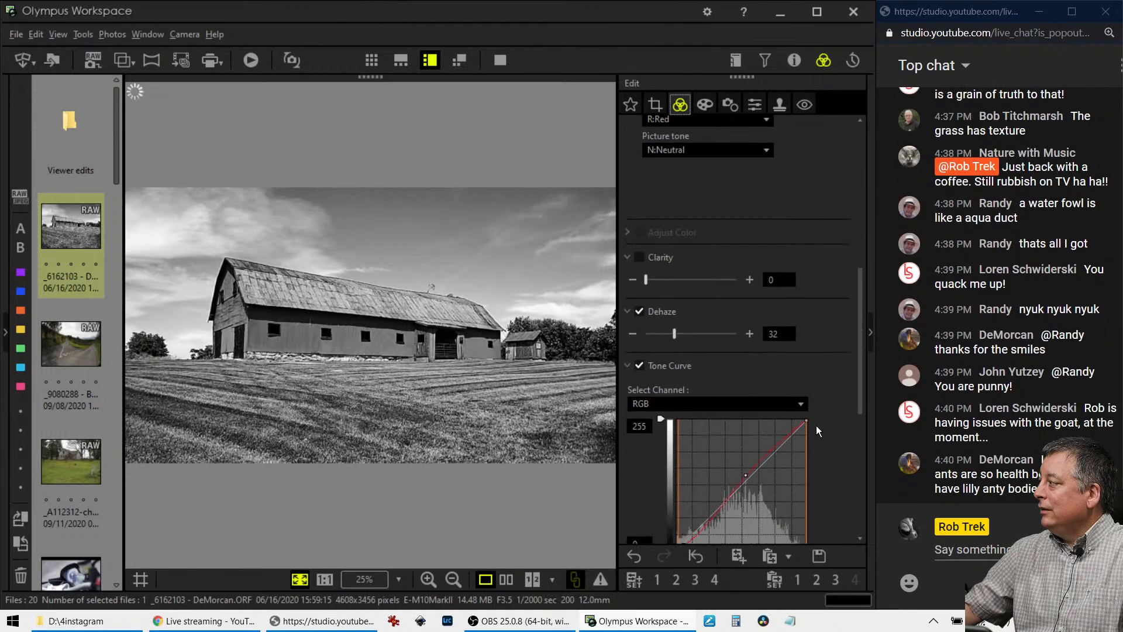
pyautogui.scroll(-1, 815, 425)
pyautogui.click(682, 290)
pyautogui.moveTo(685, 291); pyautogui.dragTo(718, 290)
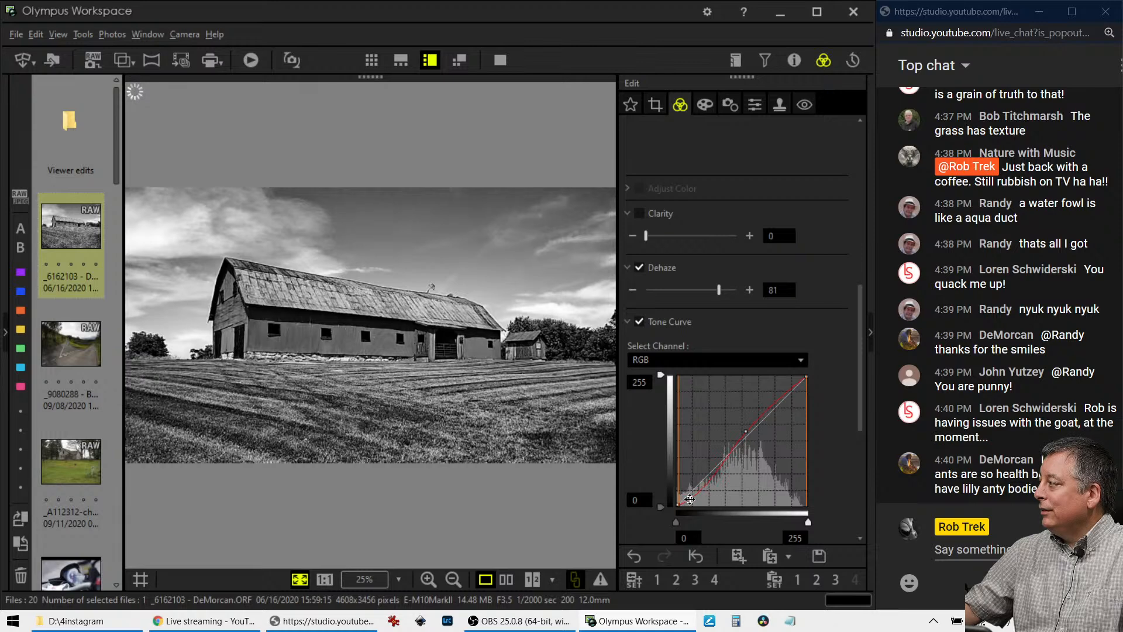
pyautogui.click(688, 498)
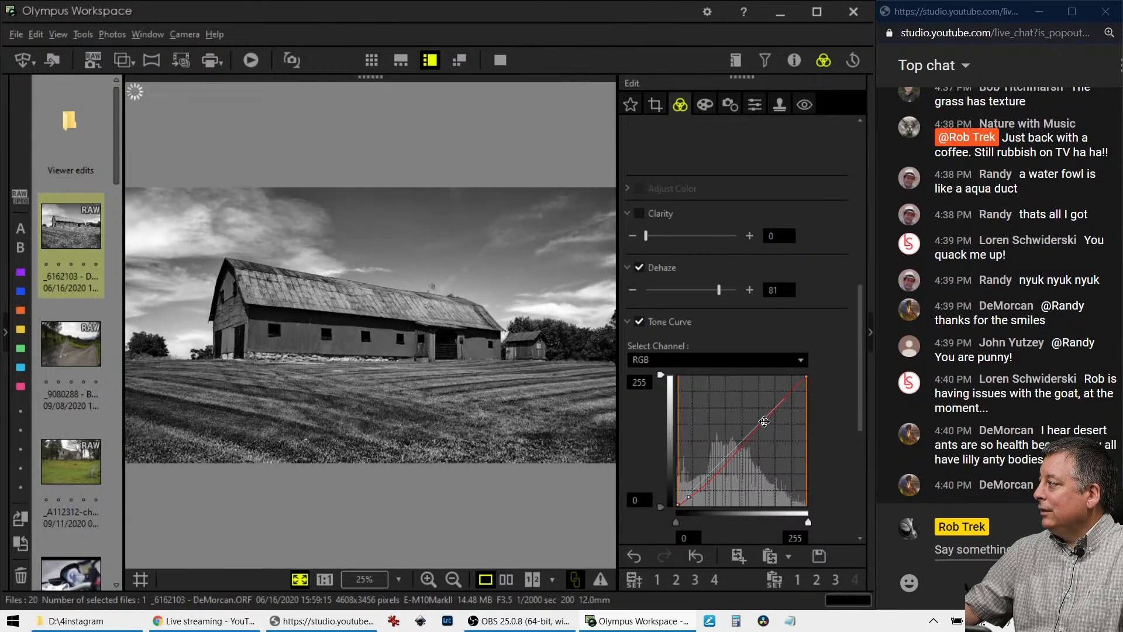
# Set Adjust Vignetting to -12 to darken the barn photo's edges and review the result in full screen.
pyautogui.click(705, 104)
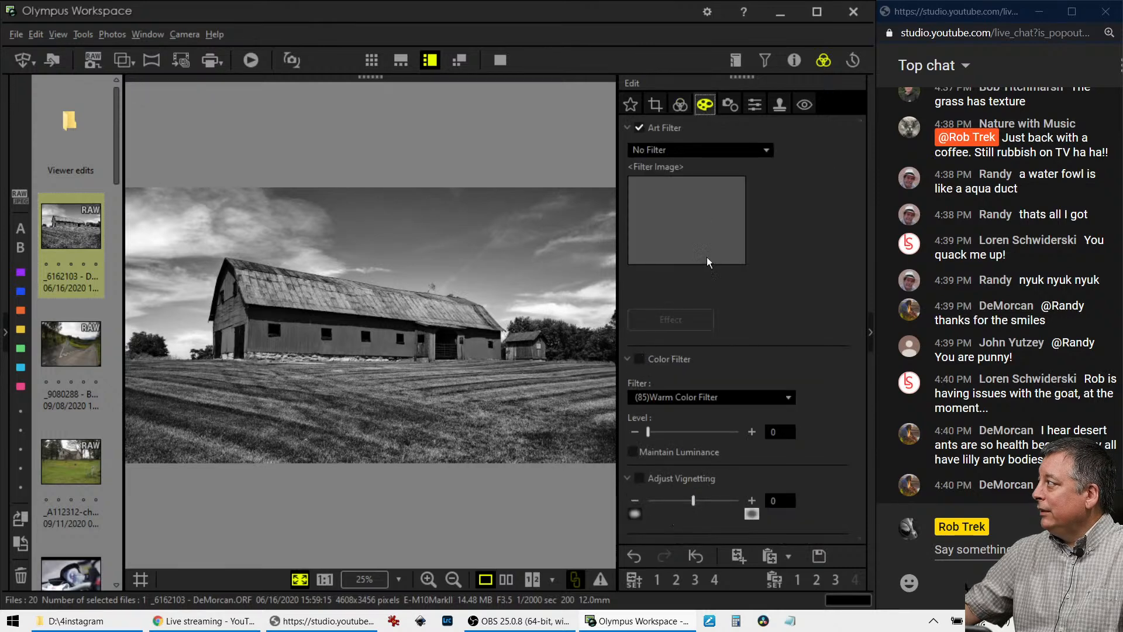
pyautogui.moveTo(697, 499); pyautogui.dragTo(679, 501)
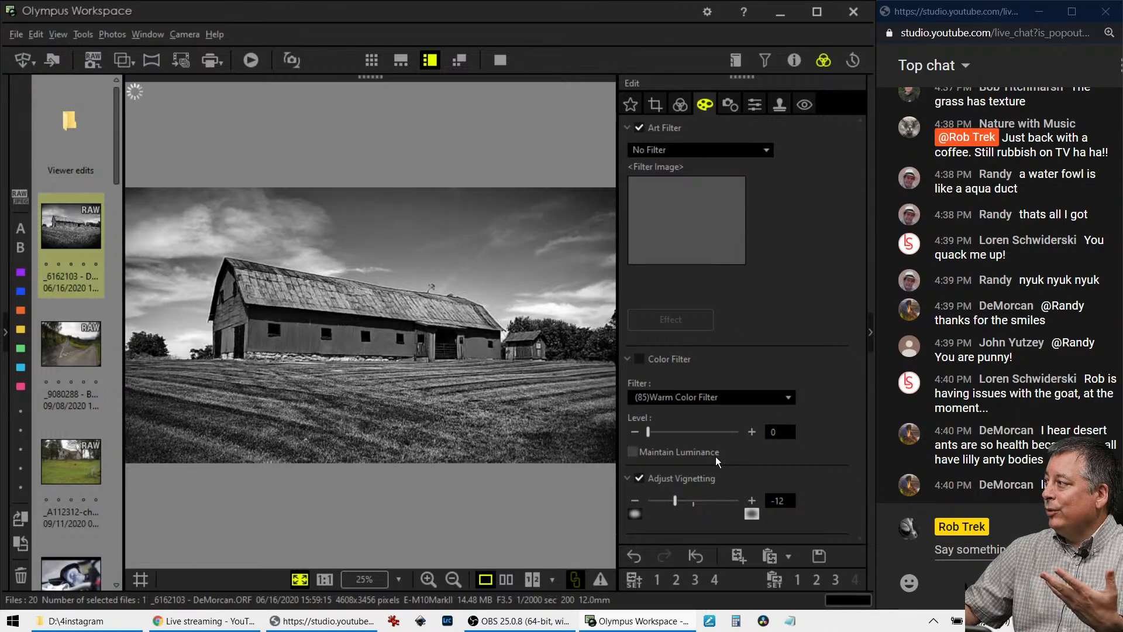
pyautogui.click(499, 61)
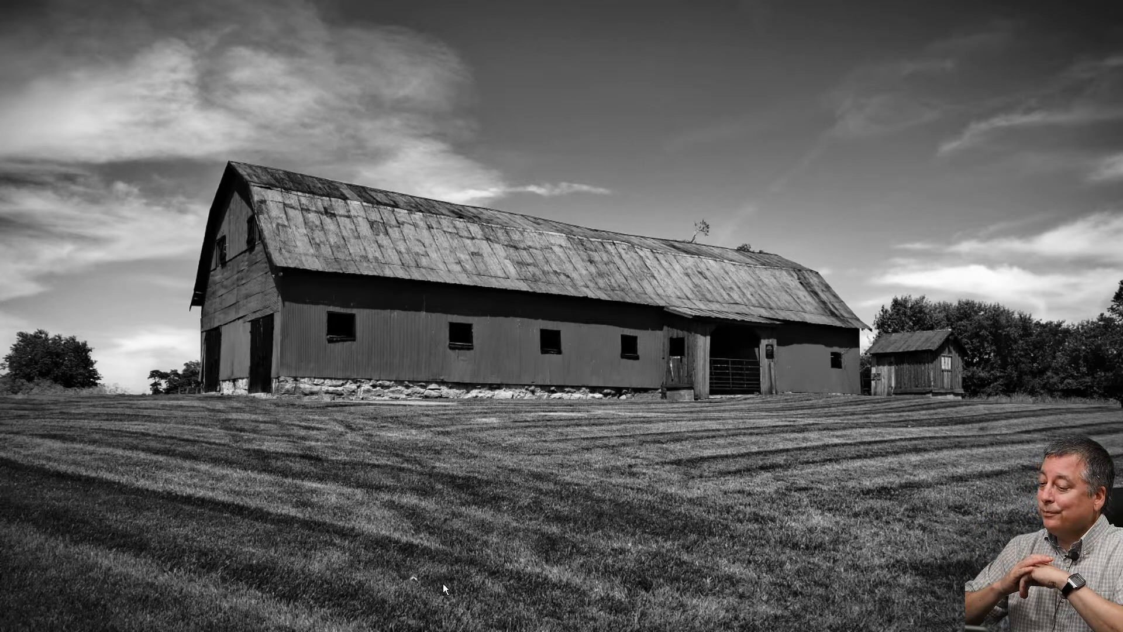
pyautogui.press('Escape')
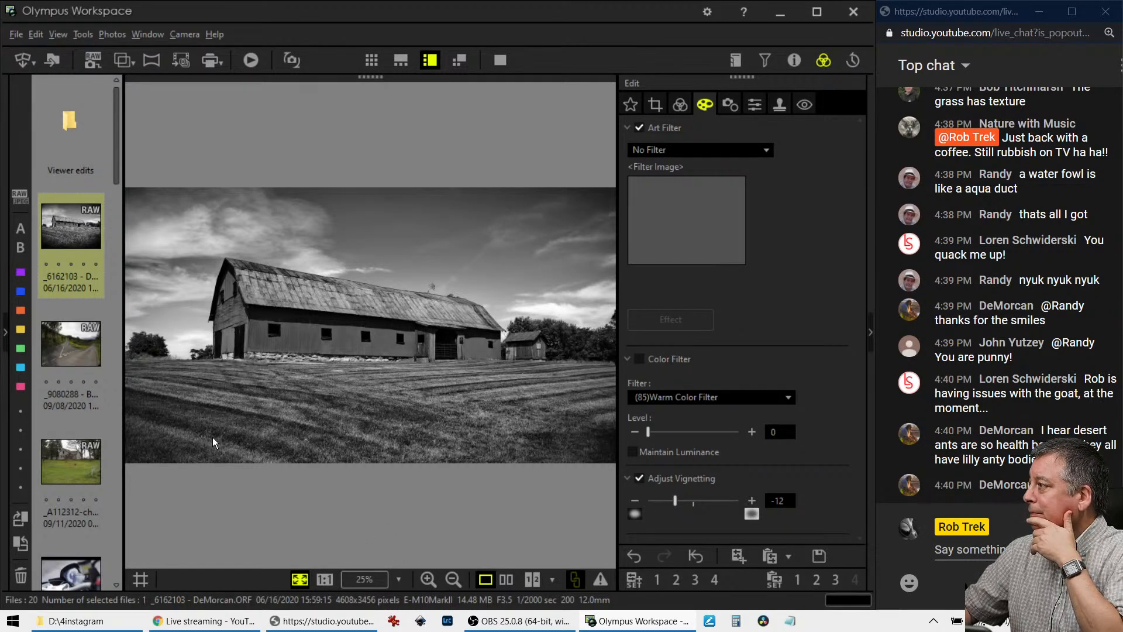
# Reset all edits on the barn photo and open the road junction photo _9080288.
pyautogui.moveTo(86, 352)
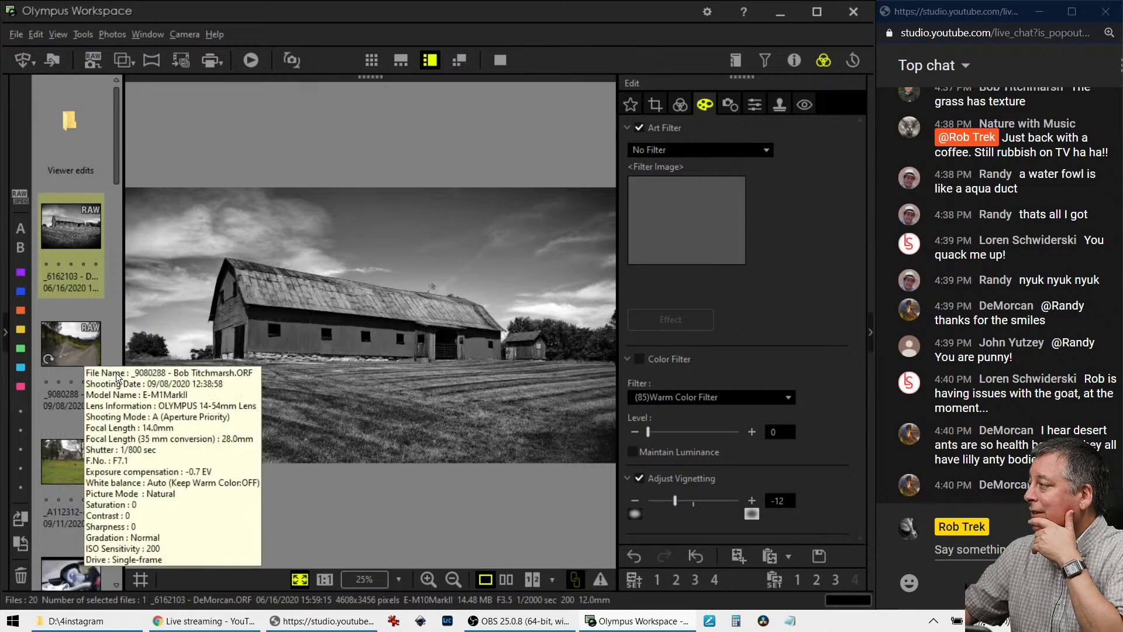
pyautogui.click(693, 556)
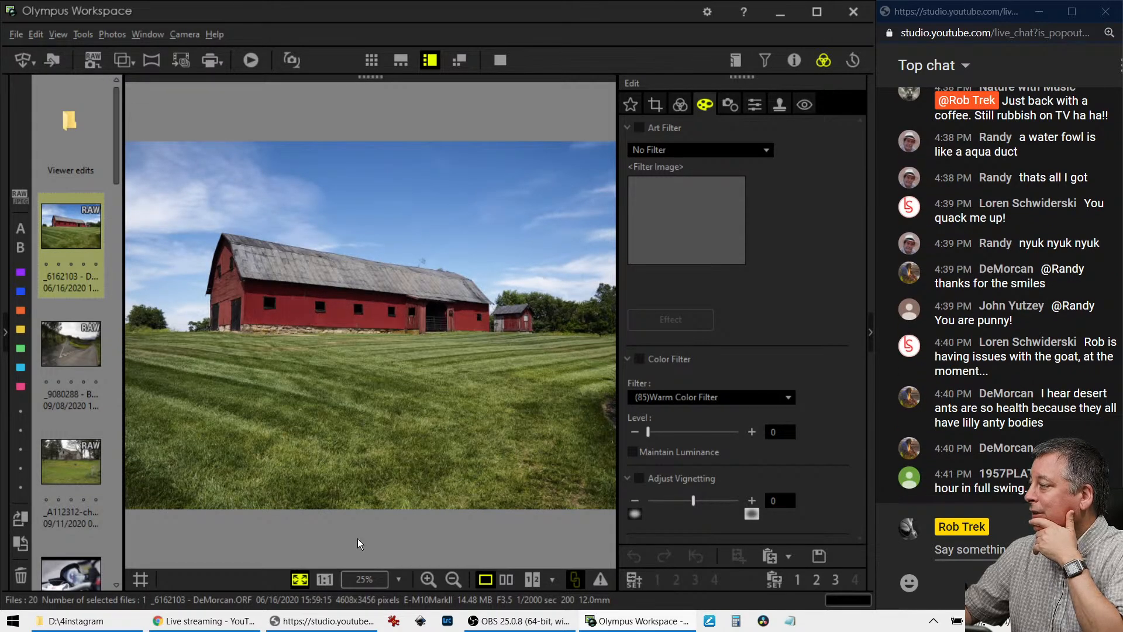
pyautogui.click(86, 362)
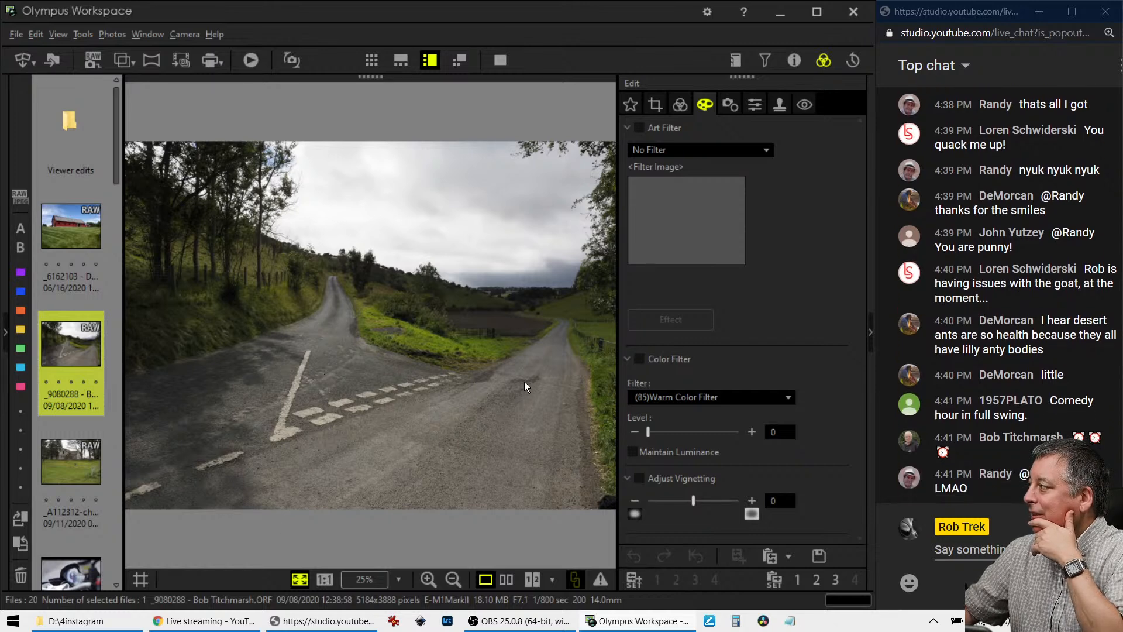
# Examine the road photo's histogram and shooting details, including lens, aperture and shutter speed.
pyautogui.click(791, 65)
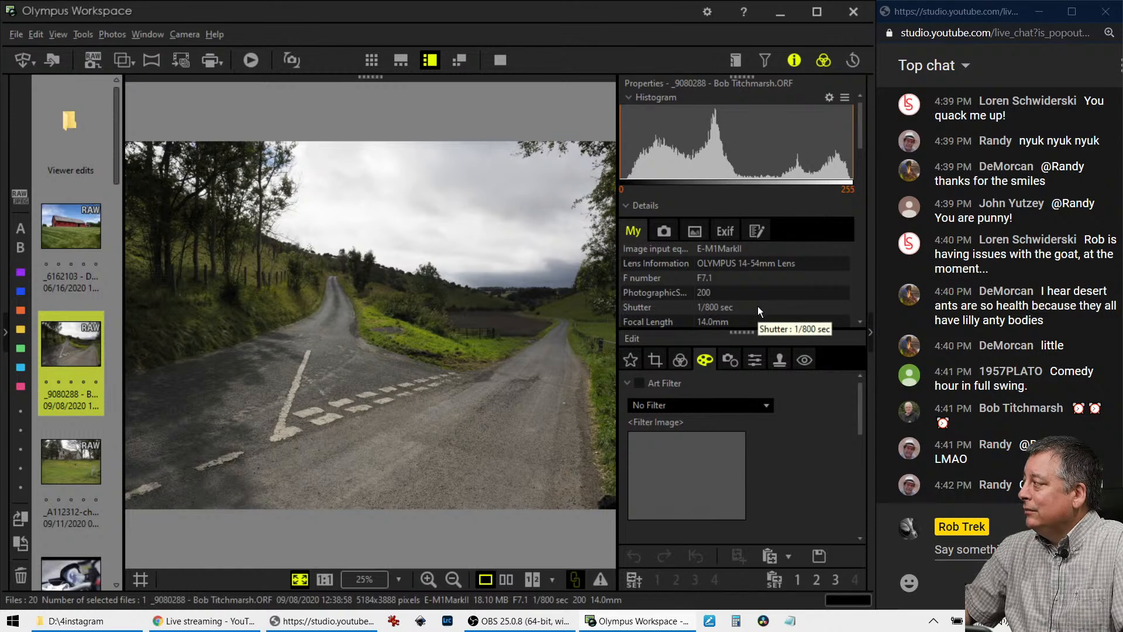
pyautogui.scroll(-1, 758, 308)
pyautogui.scroll(1, 758, 310)
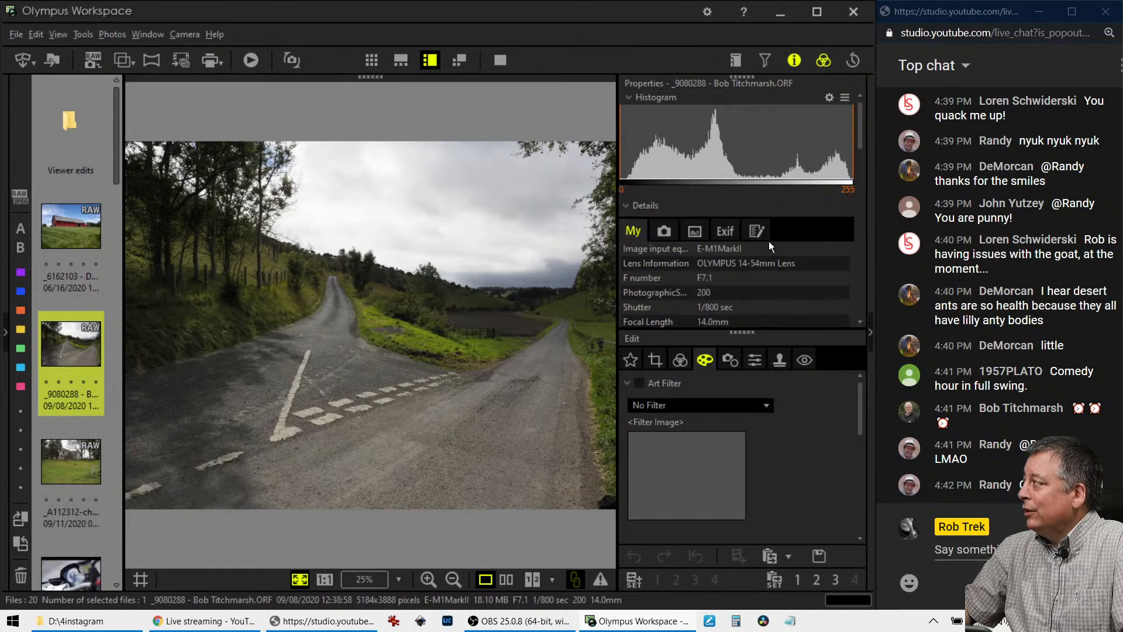
pyautogui.click(792, 65)
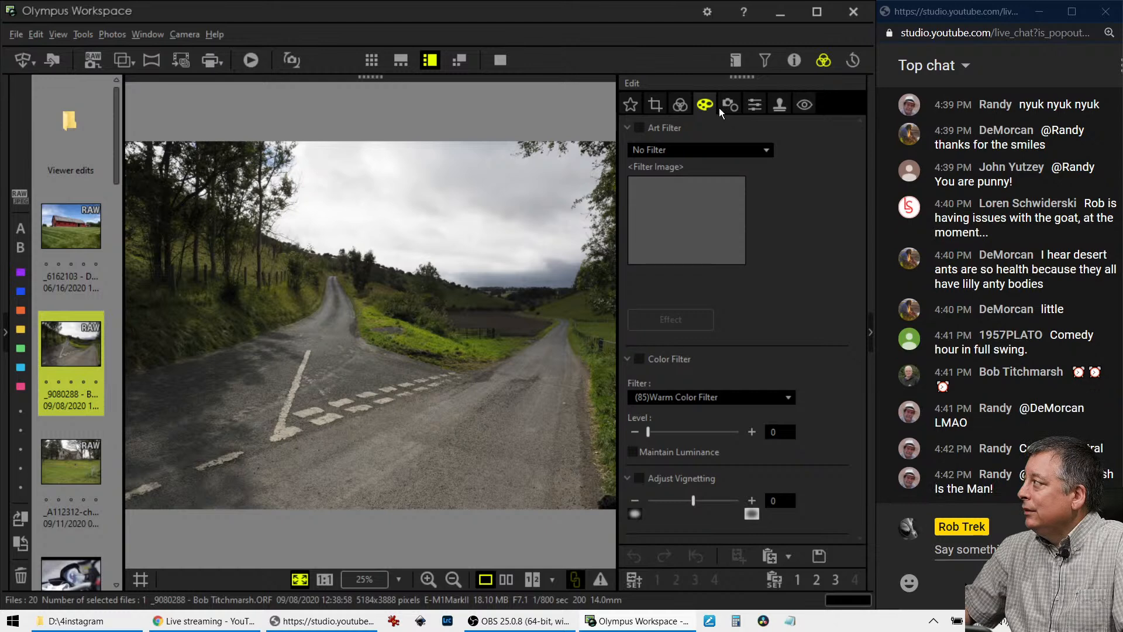
# Apply the Dramatic Tone art filter to the road junction photo.
pyautogui.click(705, 149)
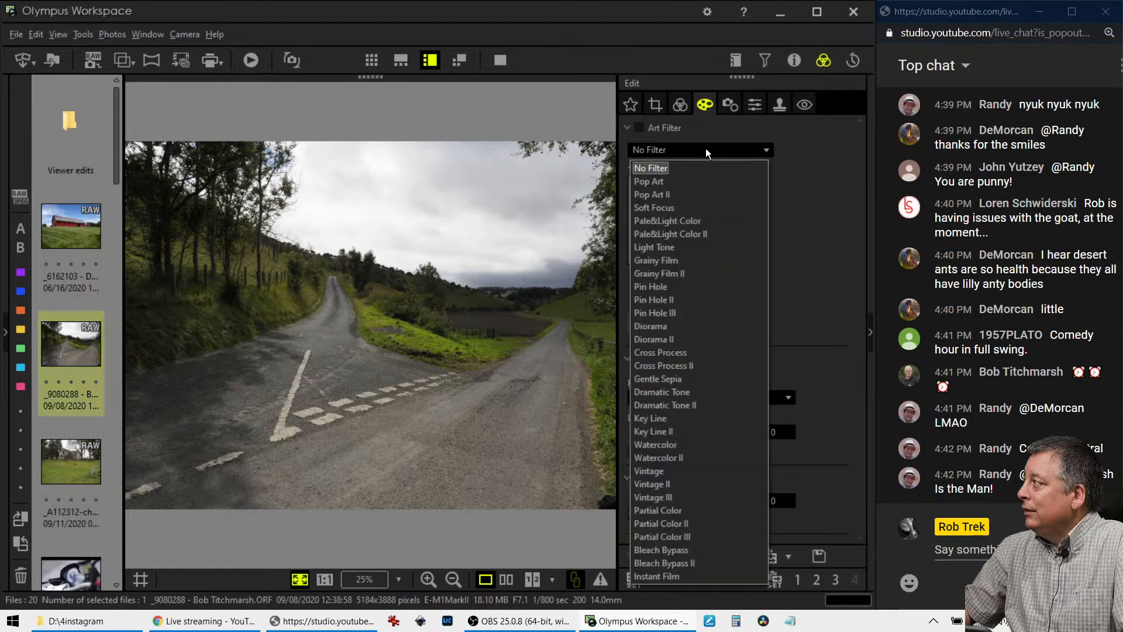
pyautogui.click(689, 388)
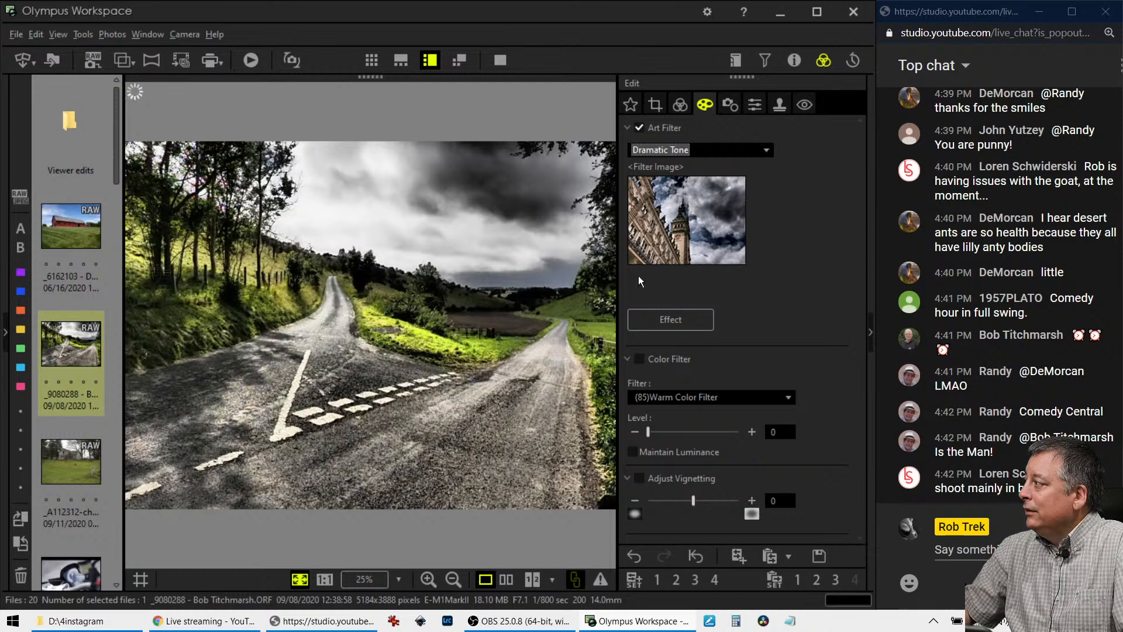
# Warm the road junction photo with a custom white balance, trying 6500 K and settling on 6800 K.
pyautogui.click(679, 106)
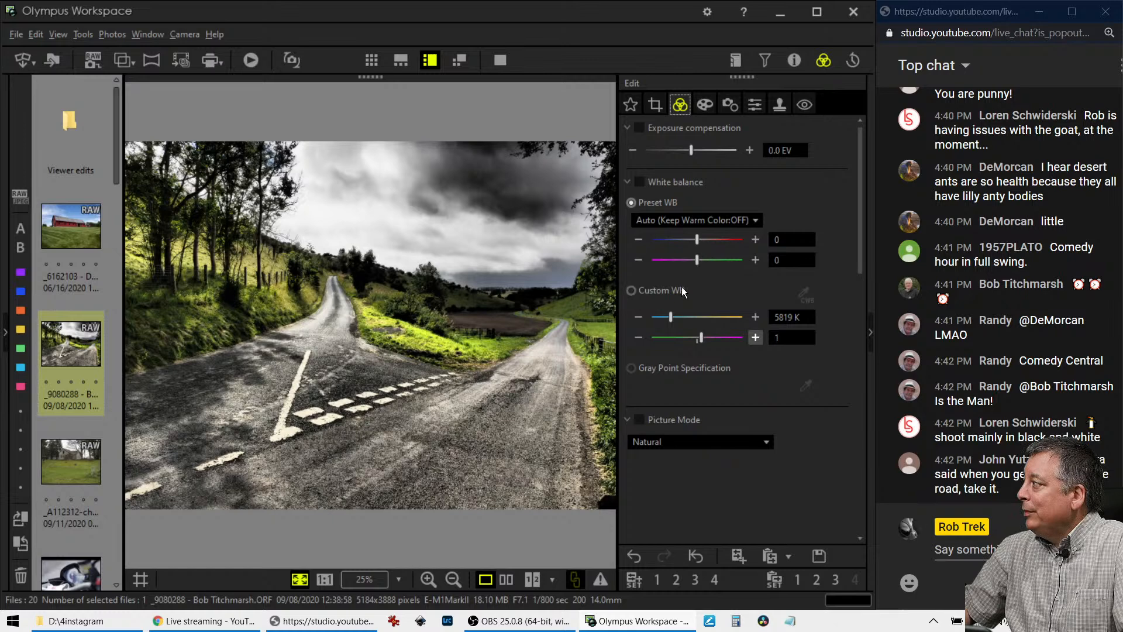
pyautogui.click(770, 317)
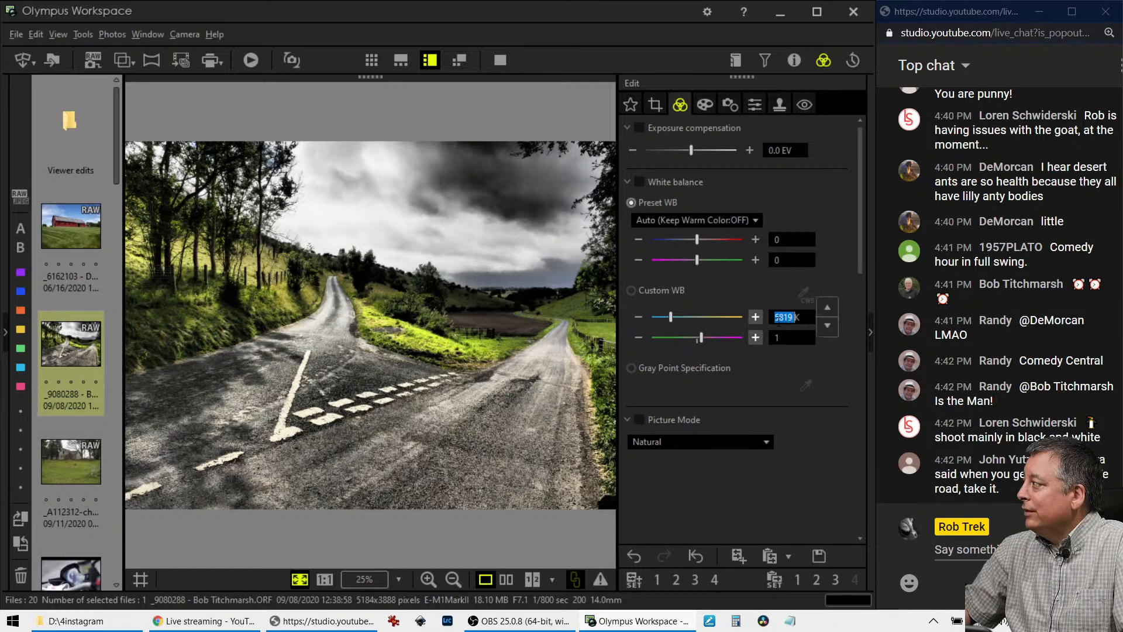
pyautogui.write('6500K')
pyautogui.press('Return')
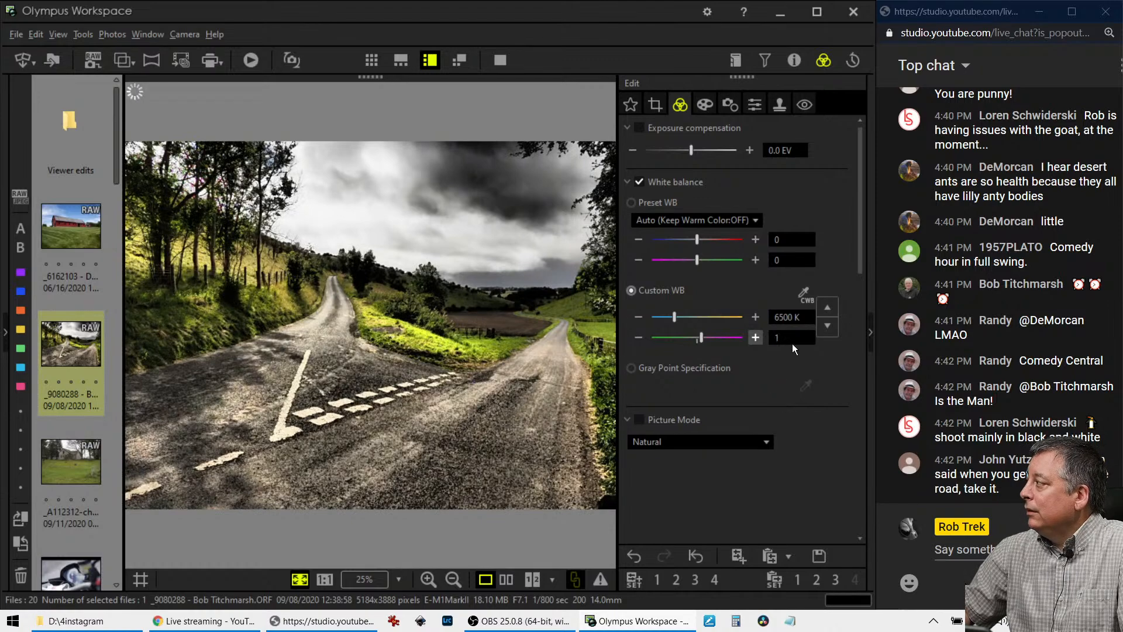
pyautogui.click(775, 316)
pyautogui.write('6800')
pyautogui.press('Return')
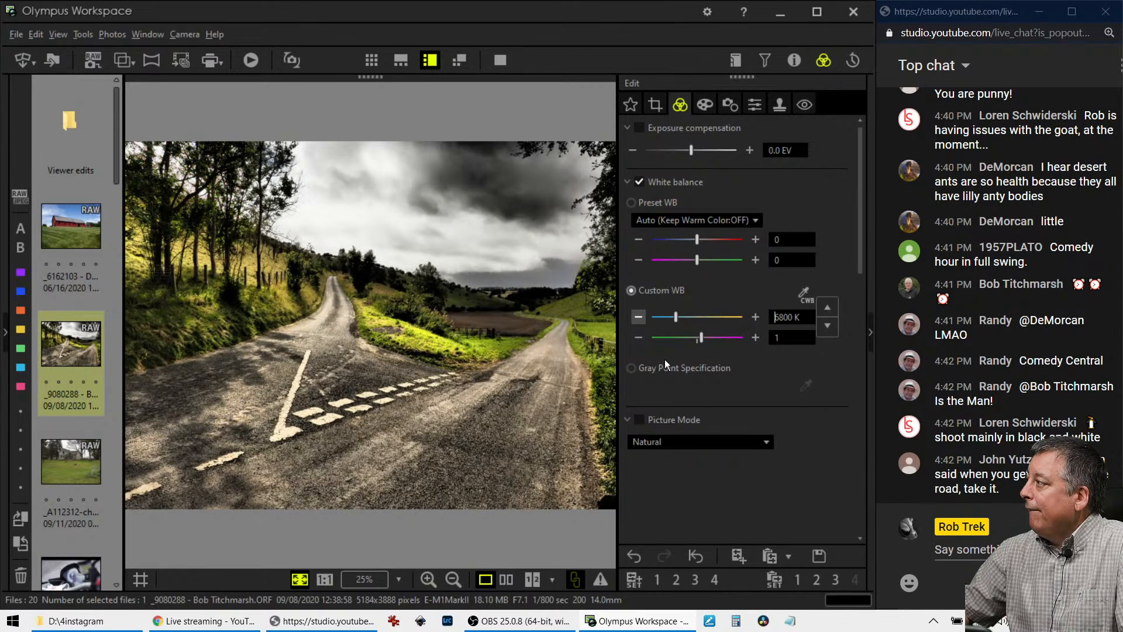
# Raise Dehaze to 99 and Clarity to 13 on the road junction photo.
pyautogui.scroll(-15, 802, 476)
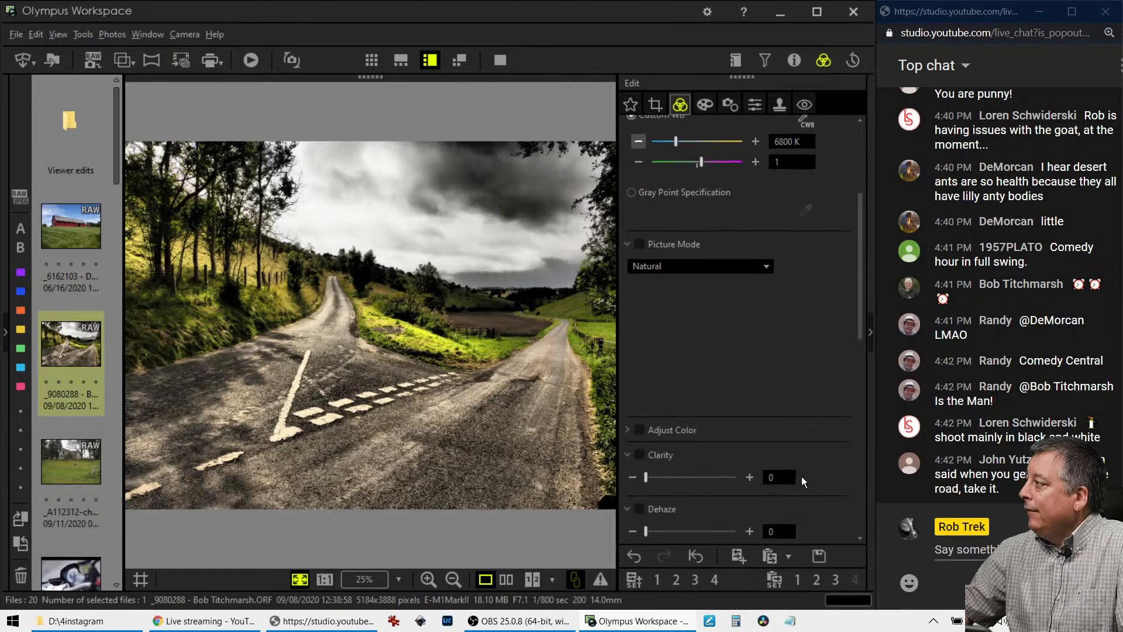
pyautogui.moveTo(646, 356); pyautogui.dragTo(736, 363)
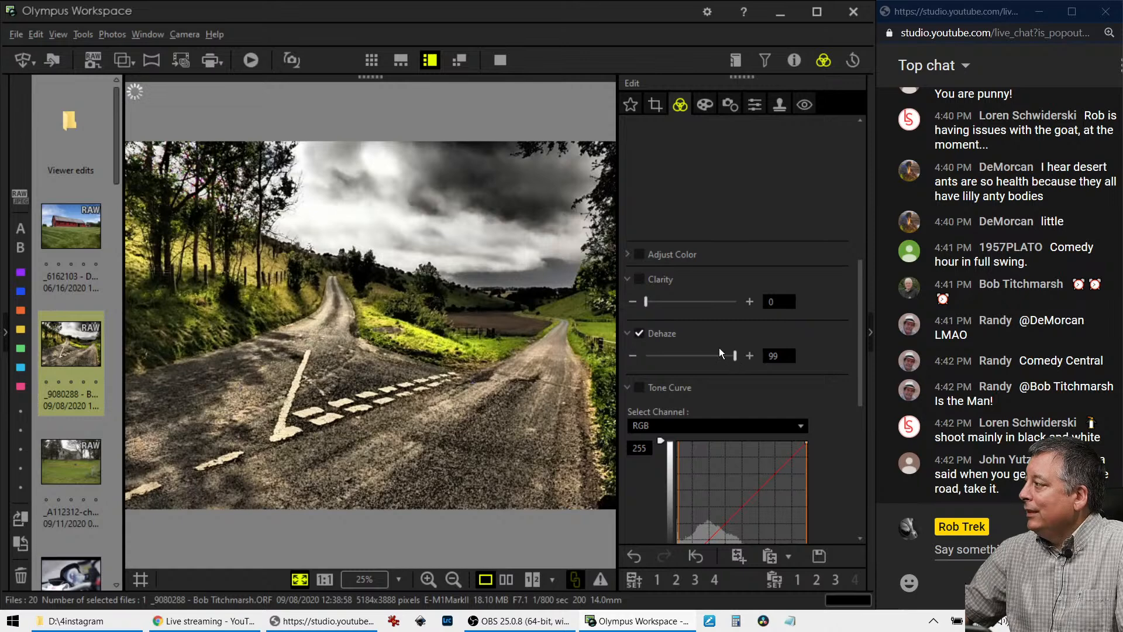
pyautogui.moveTo(646, 301); pyautogui.dragTo(657, 302)
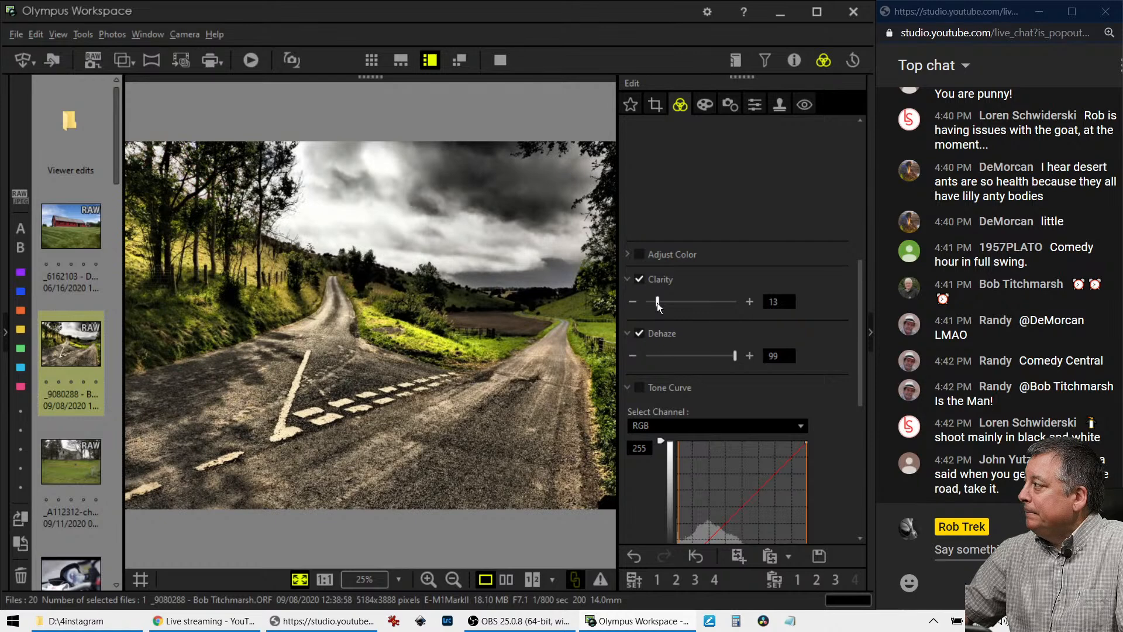
# Set the road junction photo's Sharpness to 2.0.
pyautogui.click(753, 105)
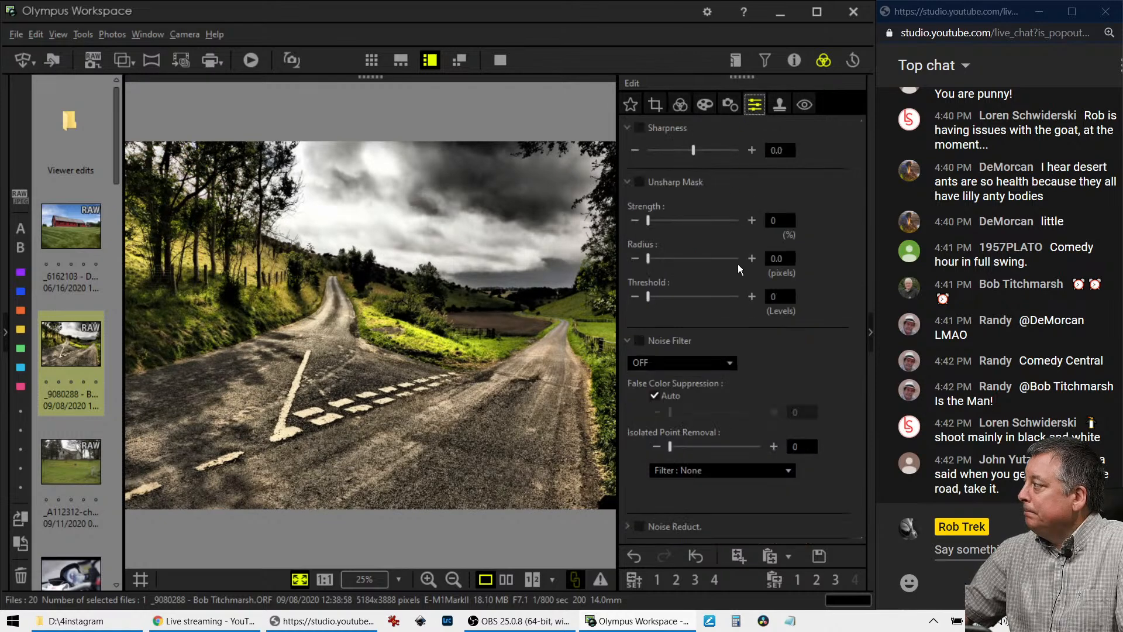
pyautogui.moveTo(693, 152); pyautogui.dragTo(753, 154)
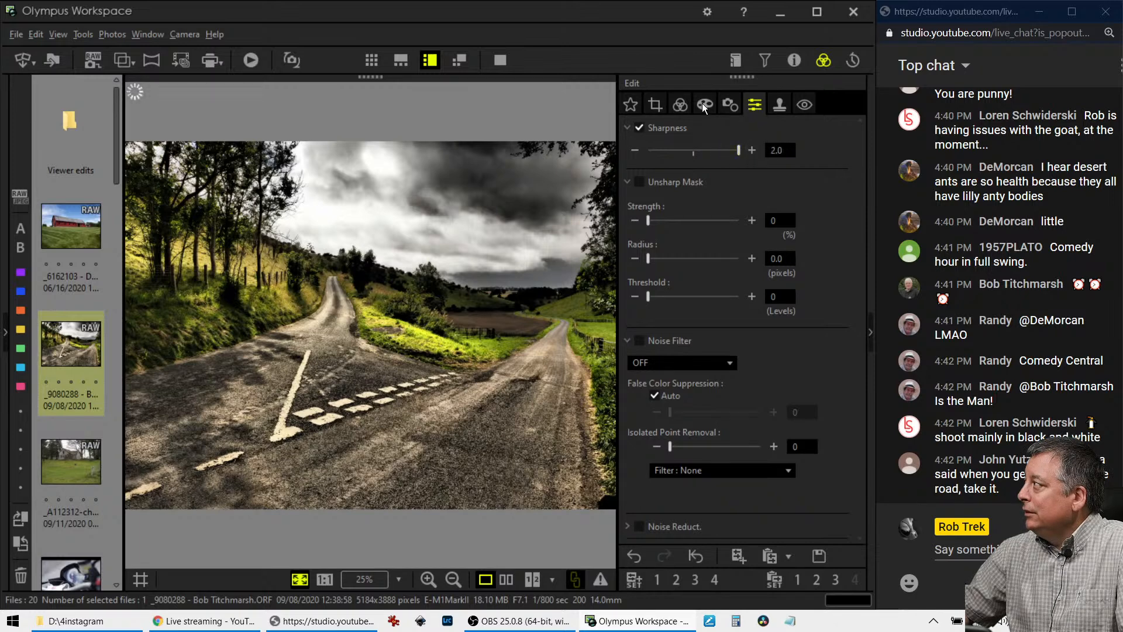
# Add midtone and shadow points to the photo's RGB tone curve and nudge the shadow point up slightly.
pyautogui.click(682, 103)
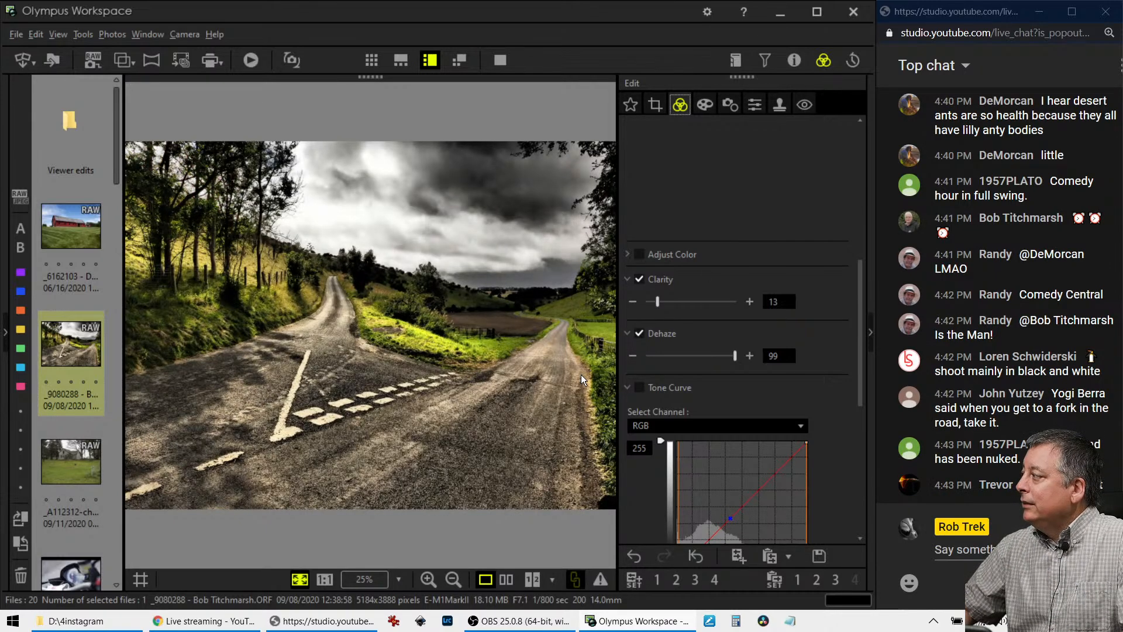
pyautogui.scroll(-3, 636, 461)
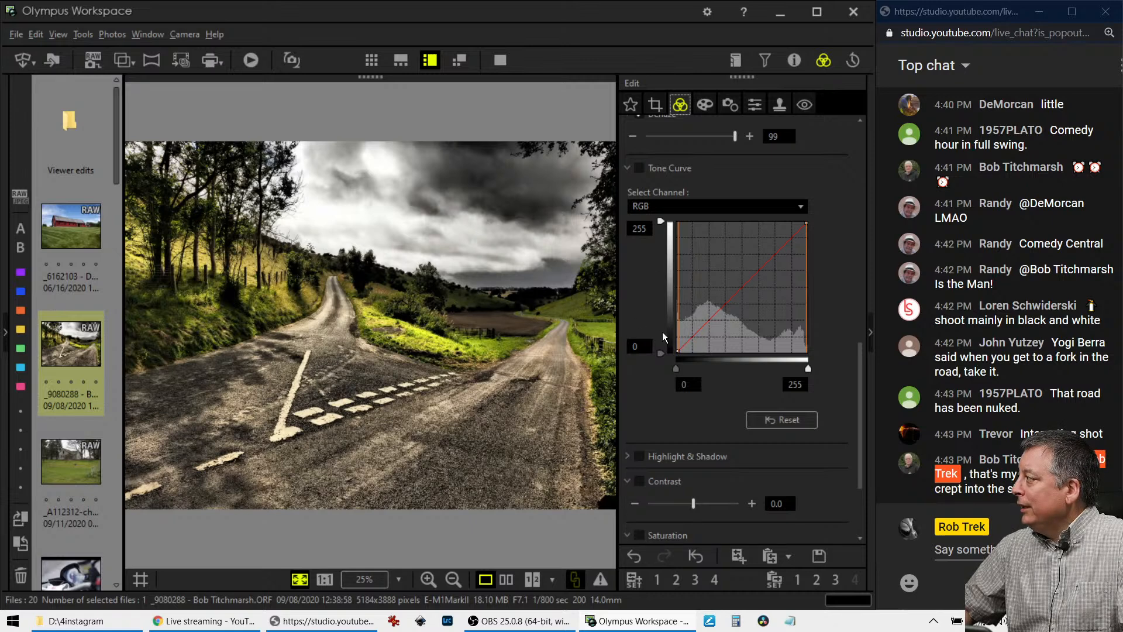
pyautogui.click(693, 334)
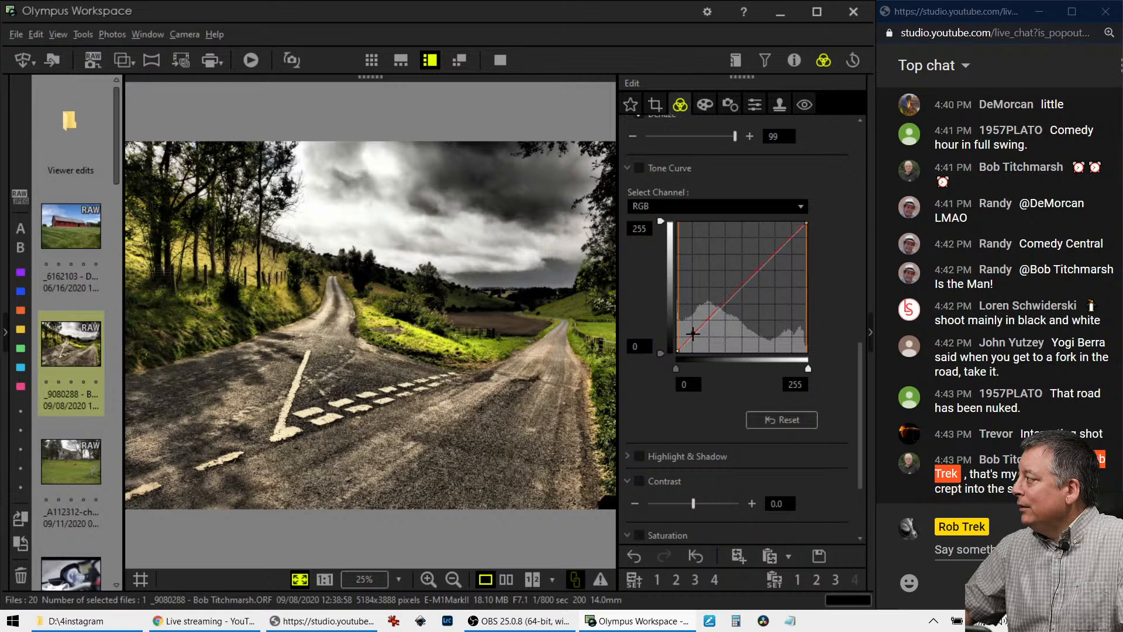
pyautogui.click(741, 288)
pyautogui.click(693, 333)
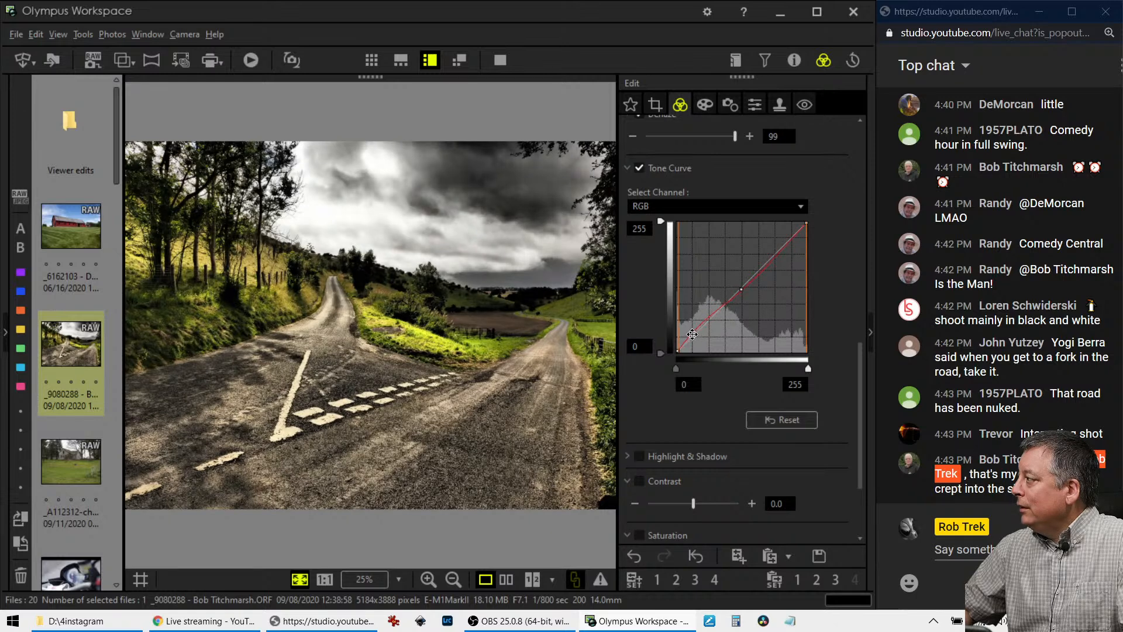
pyautogui.moveTo(693, 334); pyautogui.dragTo(692, 332)
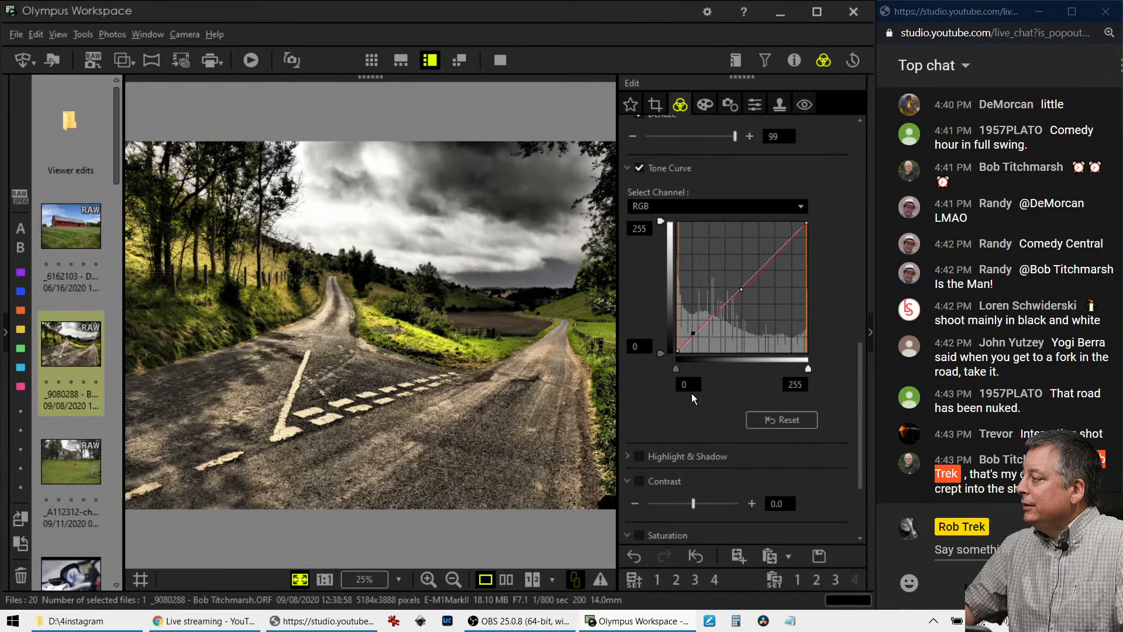
# Try a 16:9 crop of 5093 x 2865 pixels covering both roads and the lower sky, and preview it.
pyautogui.click(656, 106)
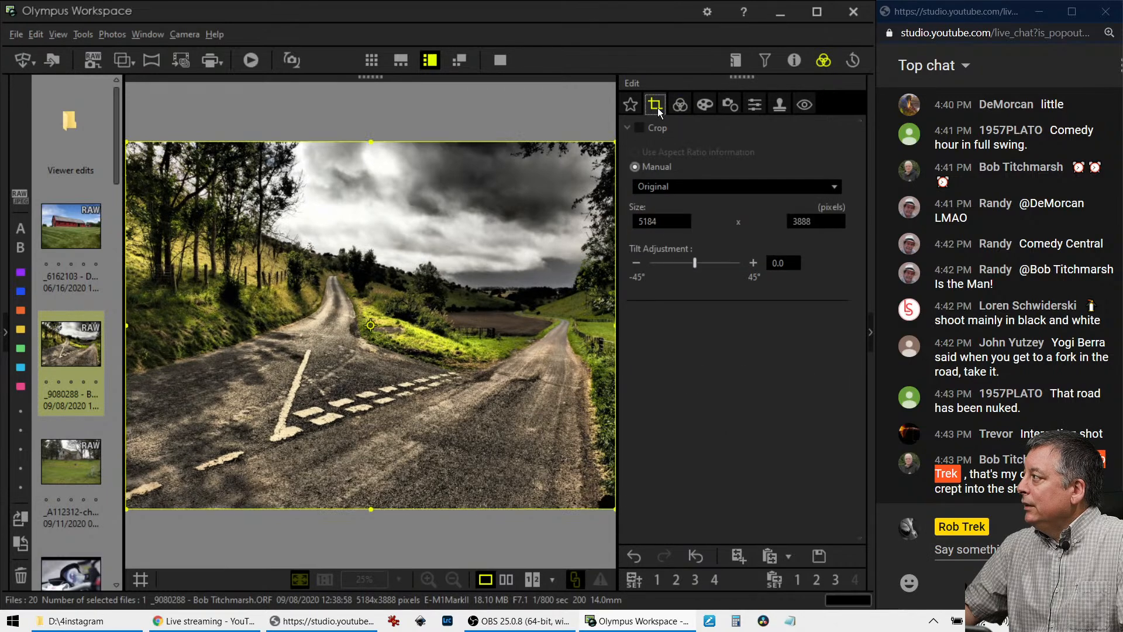
pyautogui.click(673, 186)
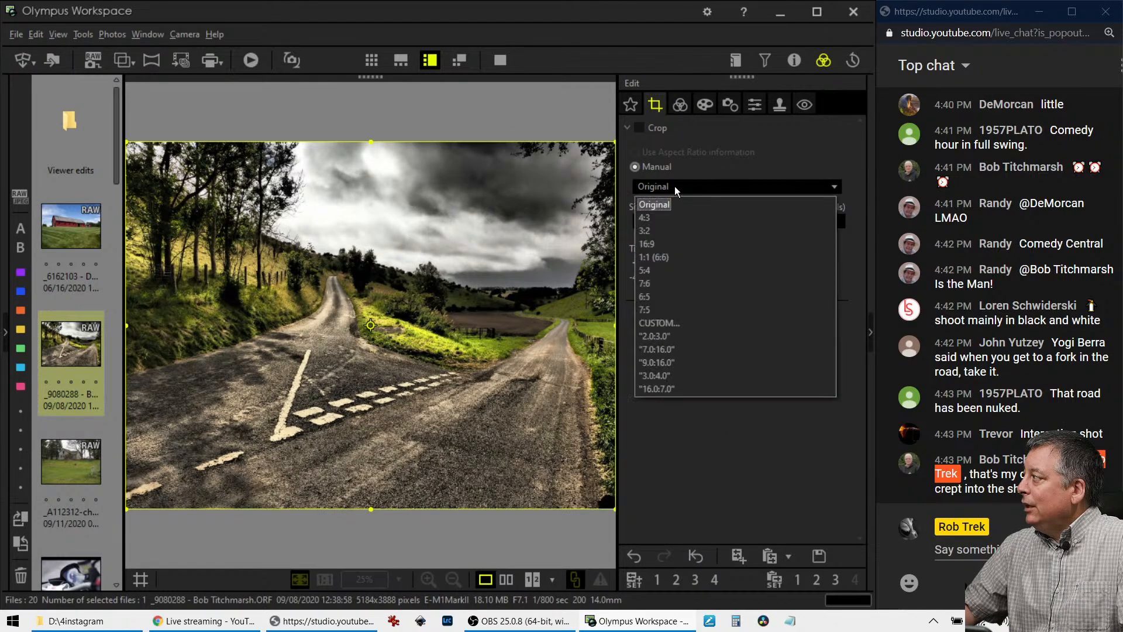
pyautogui.click(668, 243)
pyautogui.moveTo(489, 314); pyautogui.dragTo(475, 339)
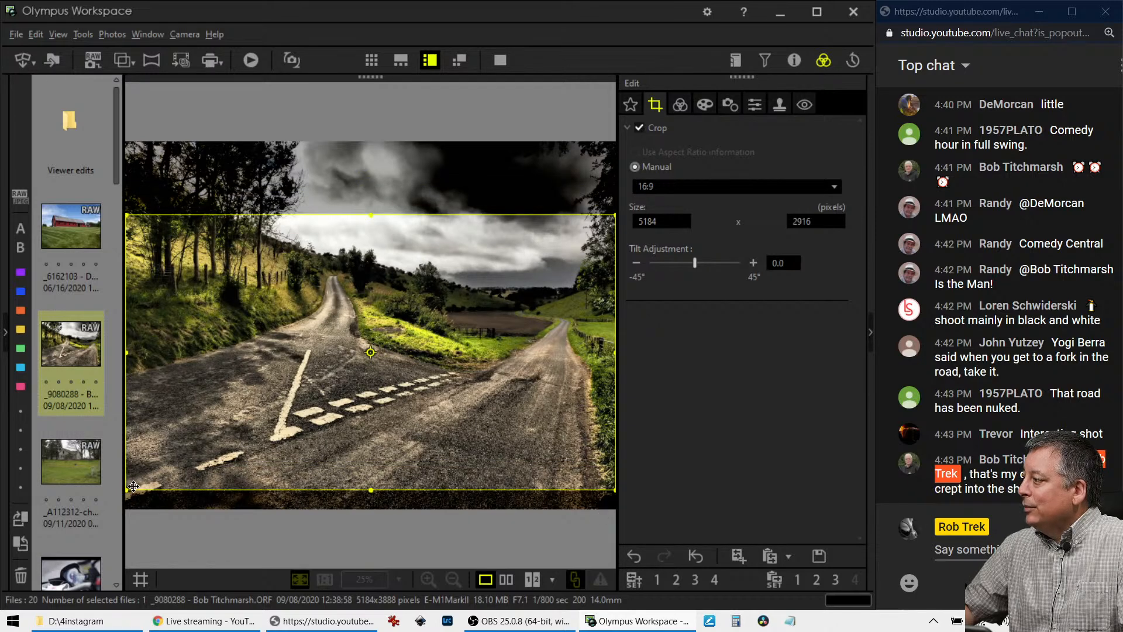
pyautogui.moveTo(128, 489); pyautogui.dragTo(158, 483)
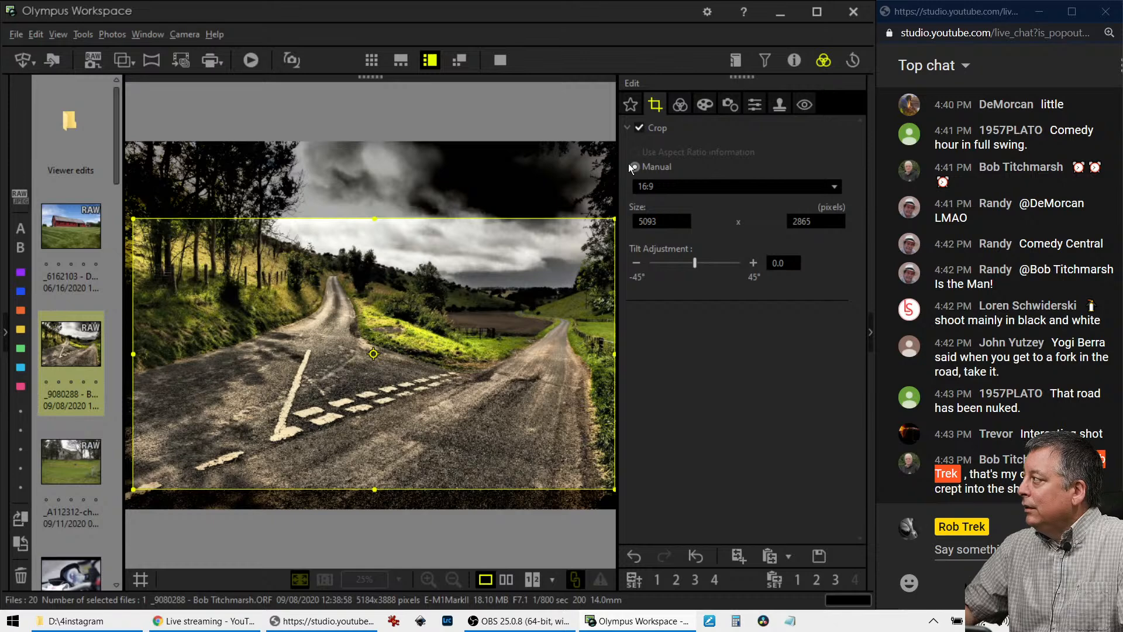
pyautogui.click(682, 104)
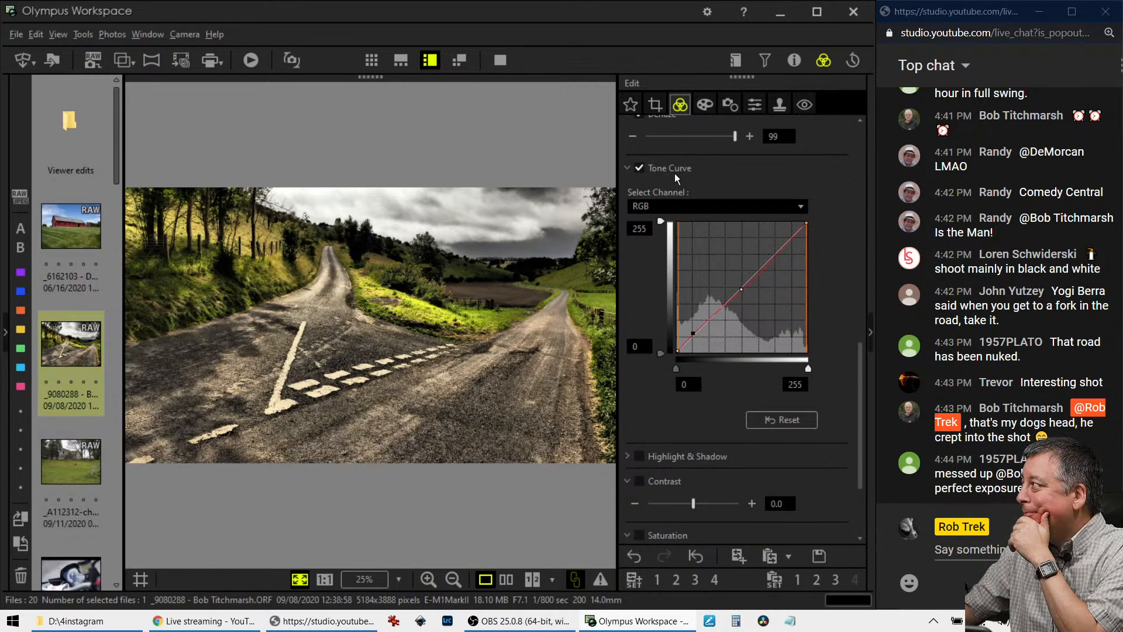
# Change the crop to a vertical 2.0:3.0 frame of 2592 x 3888 pixels over the right-hand road and preview it.
pyautogui.scroll(3, 675, 174)
pyautogui.click(655, 104)
pyautogui.click(666, 186)
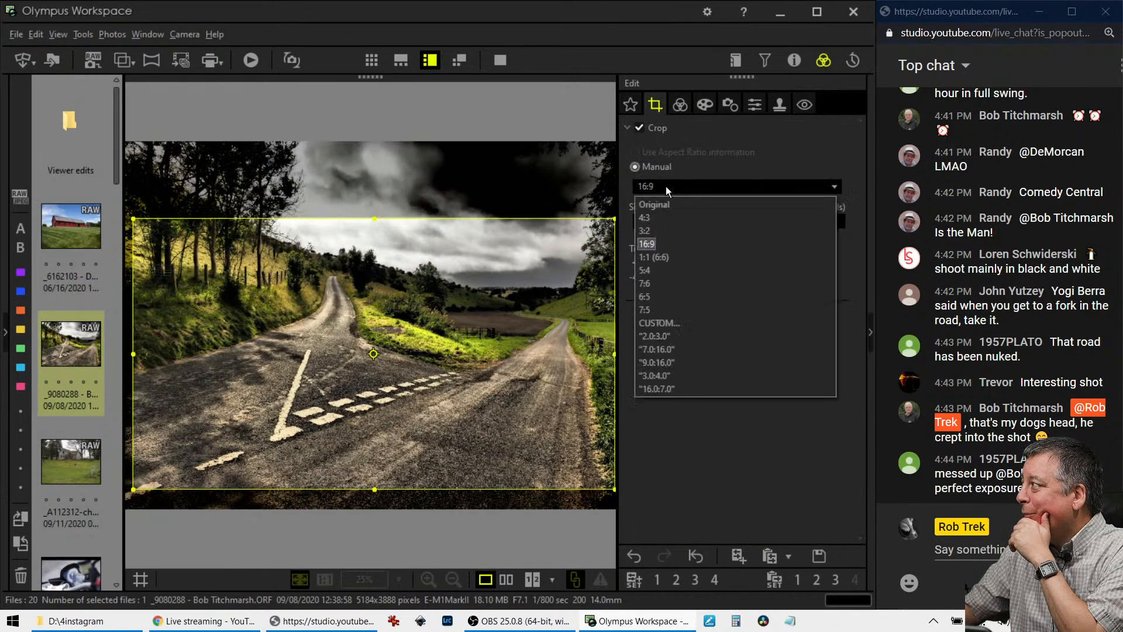
pyautogui.click(680, 336)
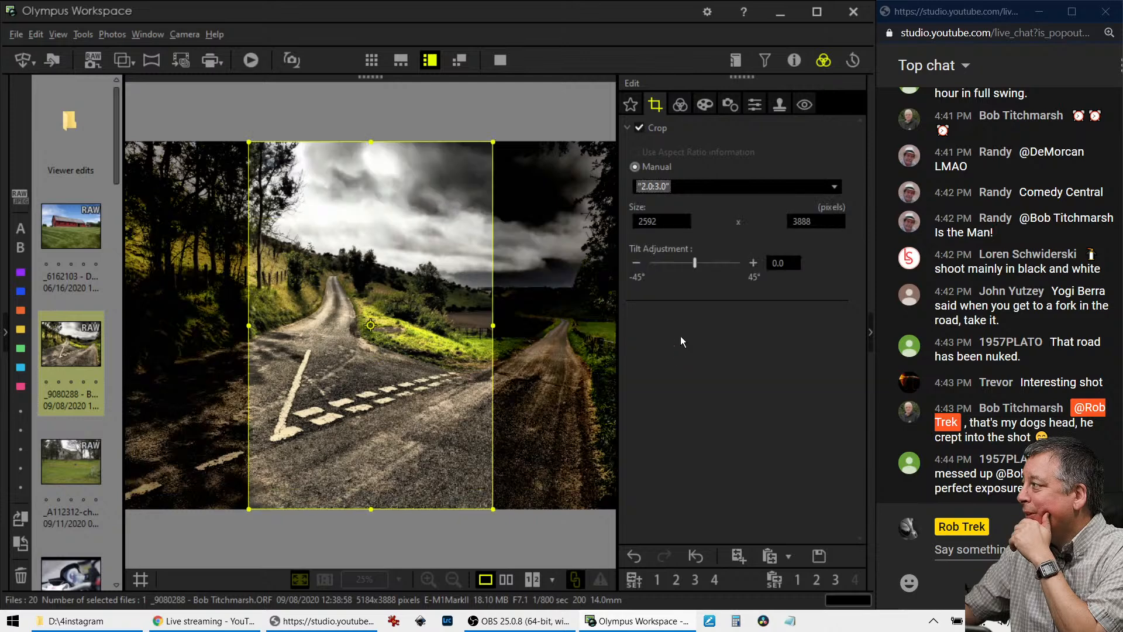
pyautogui.moveTo(454, 330); pyautogui.dragTo(562, 329)
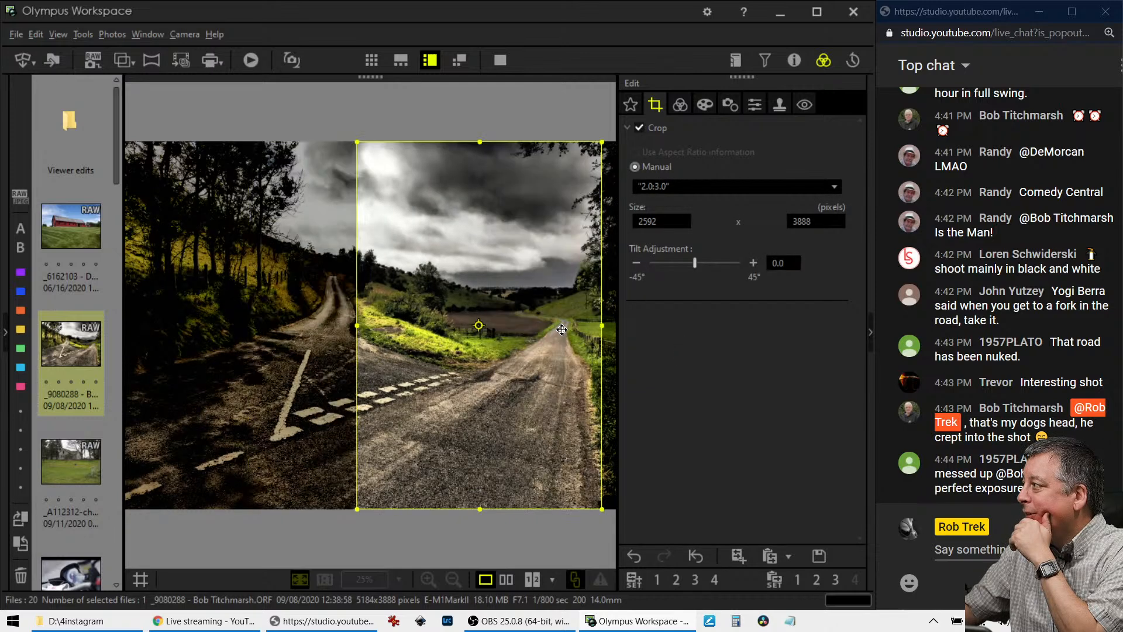
pyautogui.moveTo(477, 435); pyautogui.dragTo(486, 435)
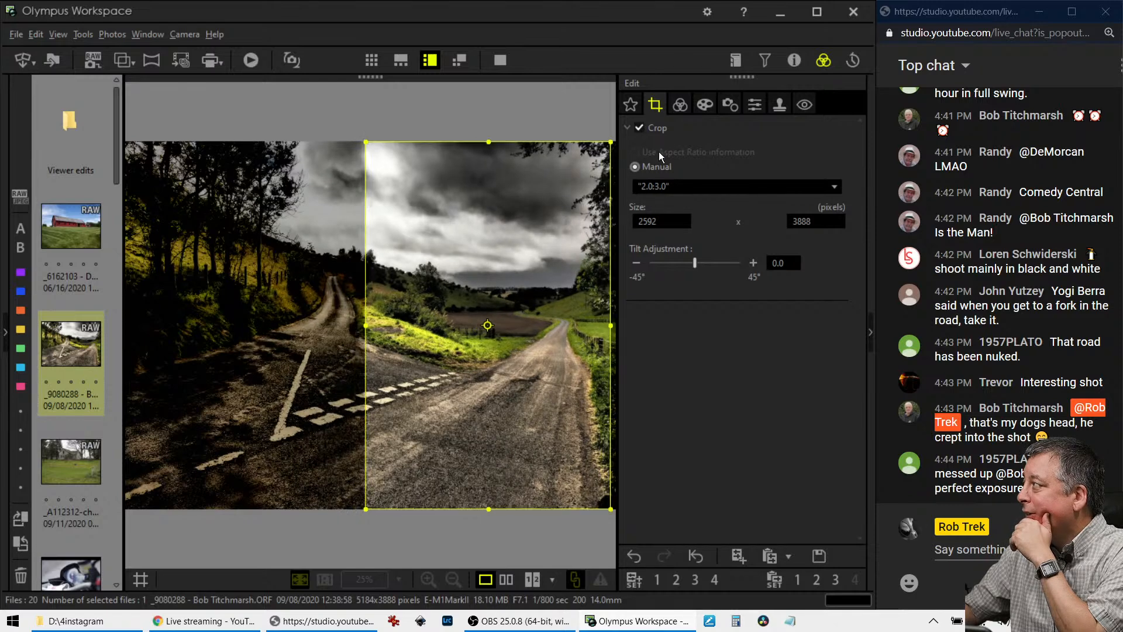
pyautogui.click(680, 105)
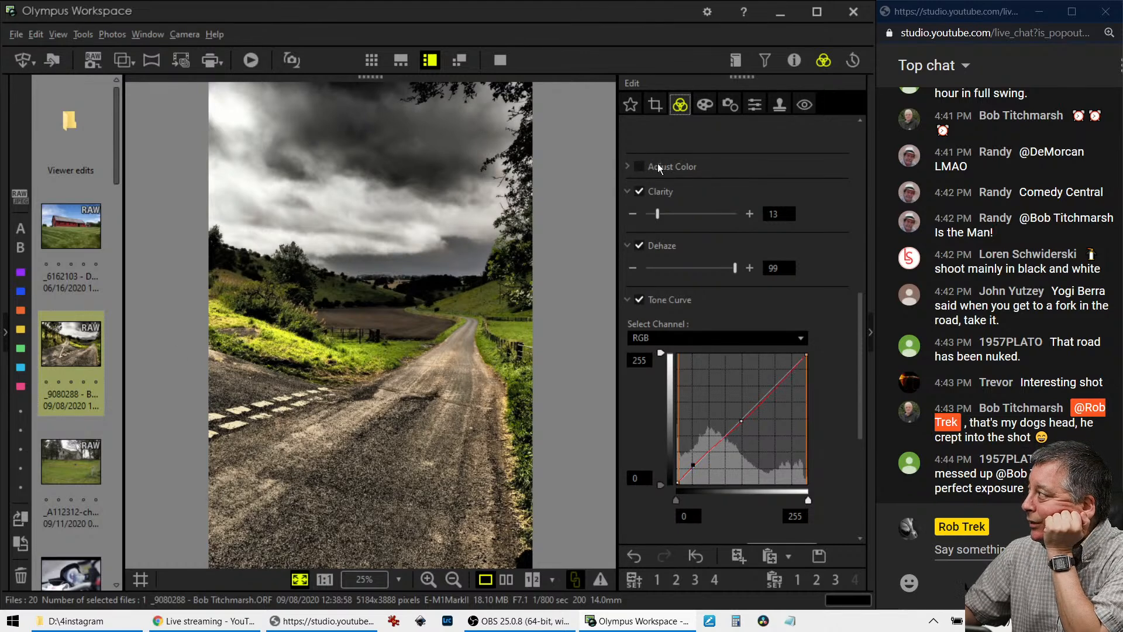
# Tighten the vertical crop to 1848 x 2774 pixels, cutting off the foreground asphalt and keeping the right-hand road in frame.
pyautogui.click(655, 105)
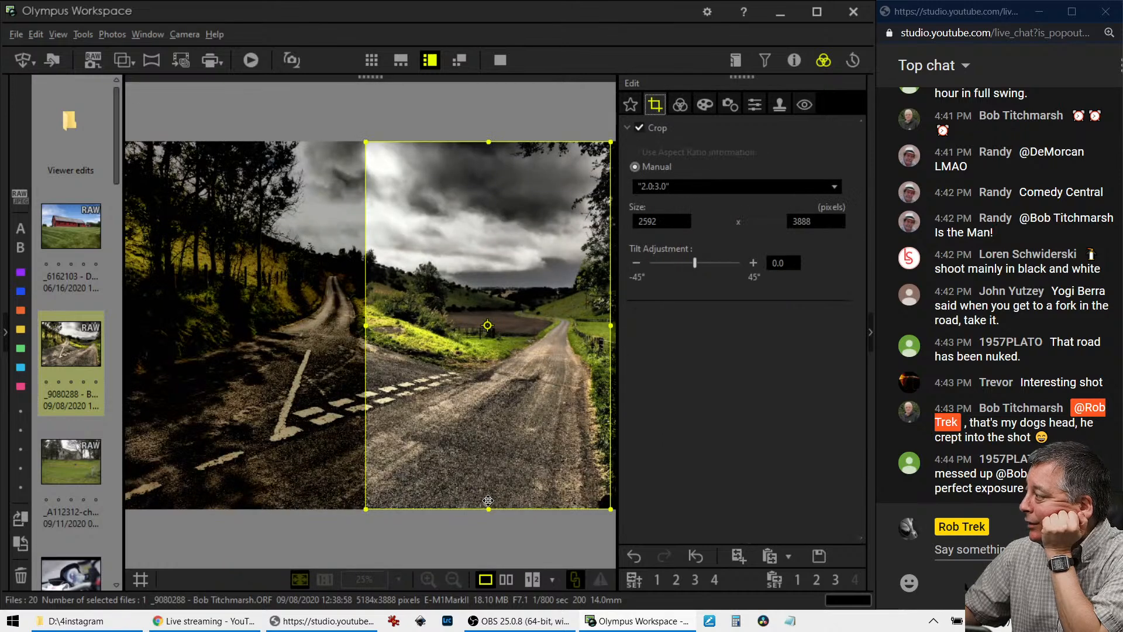
pyautogui.moveTo(488, 509); pyautogui.dragTo(489, 404)
pyautogui.moveTo(563, 359)
pyautogui.mouseDown()
pyautogui.moveTo(581, 359)
pyautogui.moveTo(572, 359)
pyautogui.mouseUp()
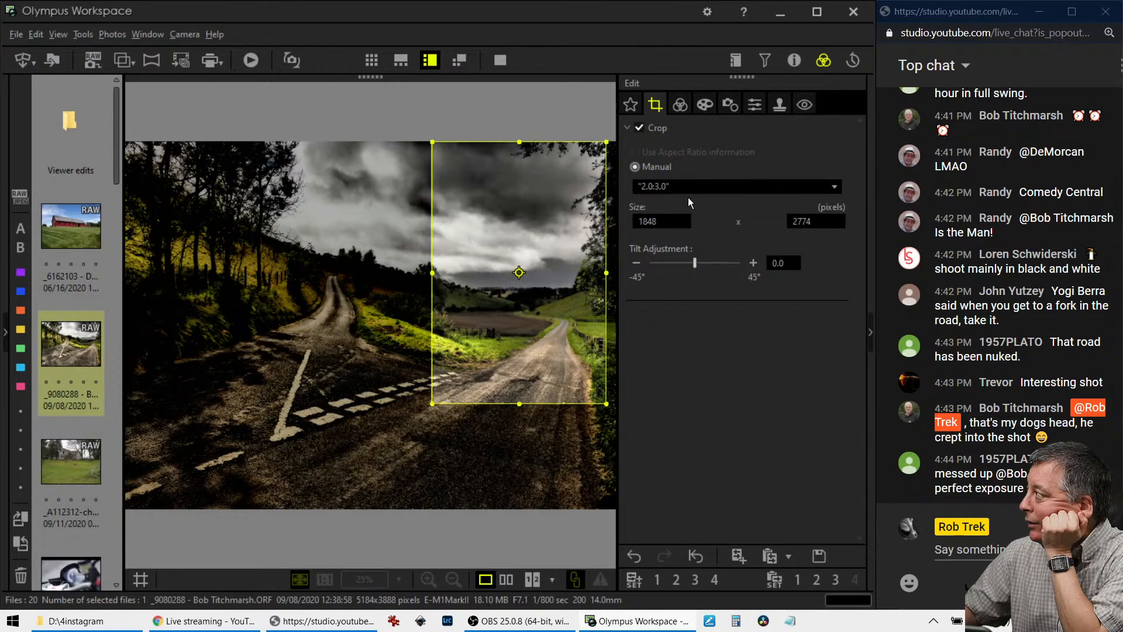
pyautogui.click(683, 104)
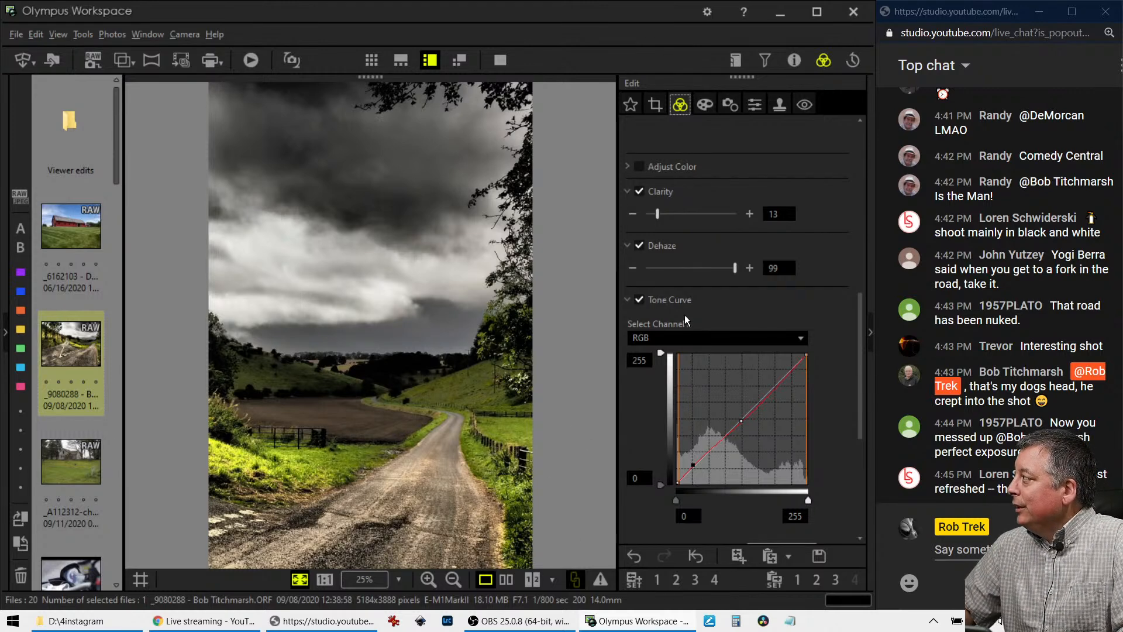
# Compare the cropped road photo with its original side by side and review the edit in full screen.
pyautogui.click(505, 582)
pyautogui.click(500, 61)
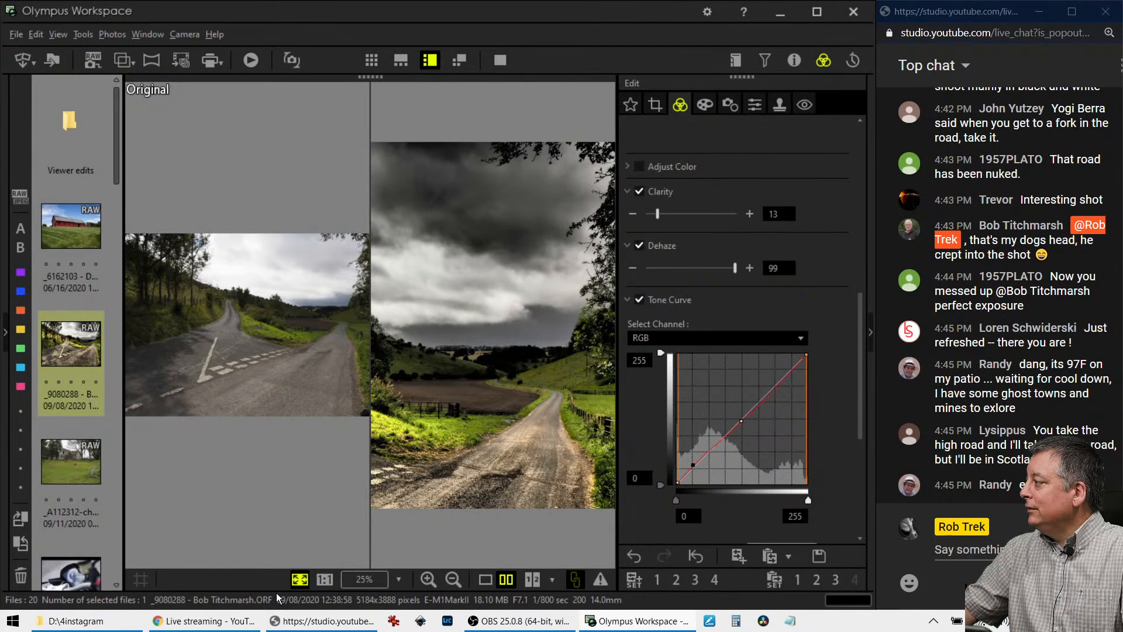
pyautogui.click(493, 578)
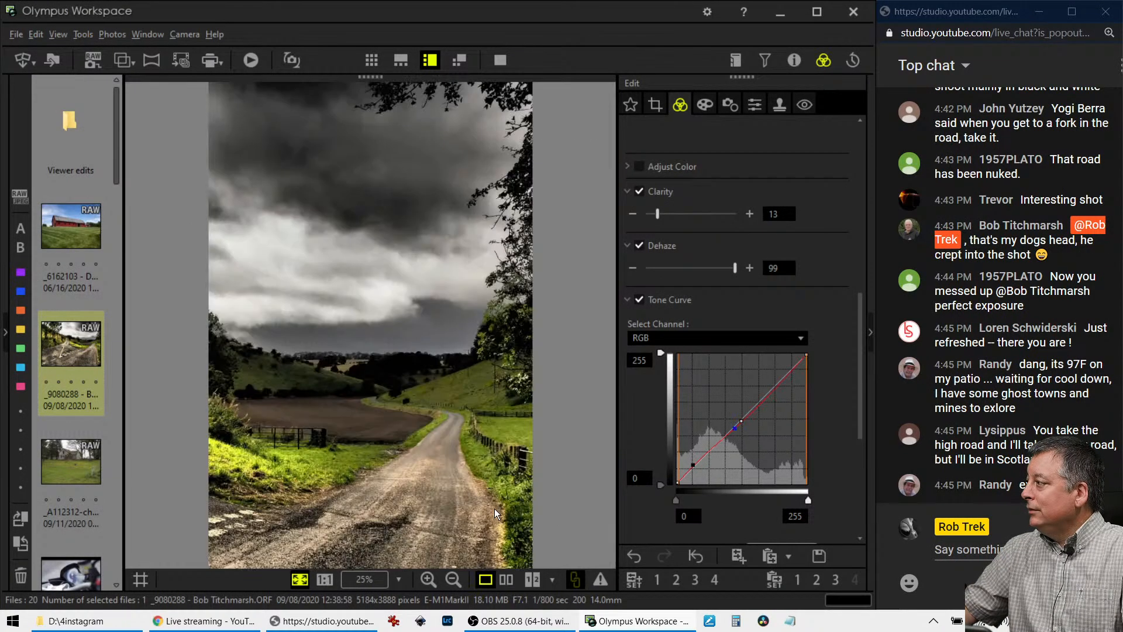
pyautogui.click(501, 62)
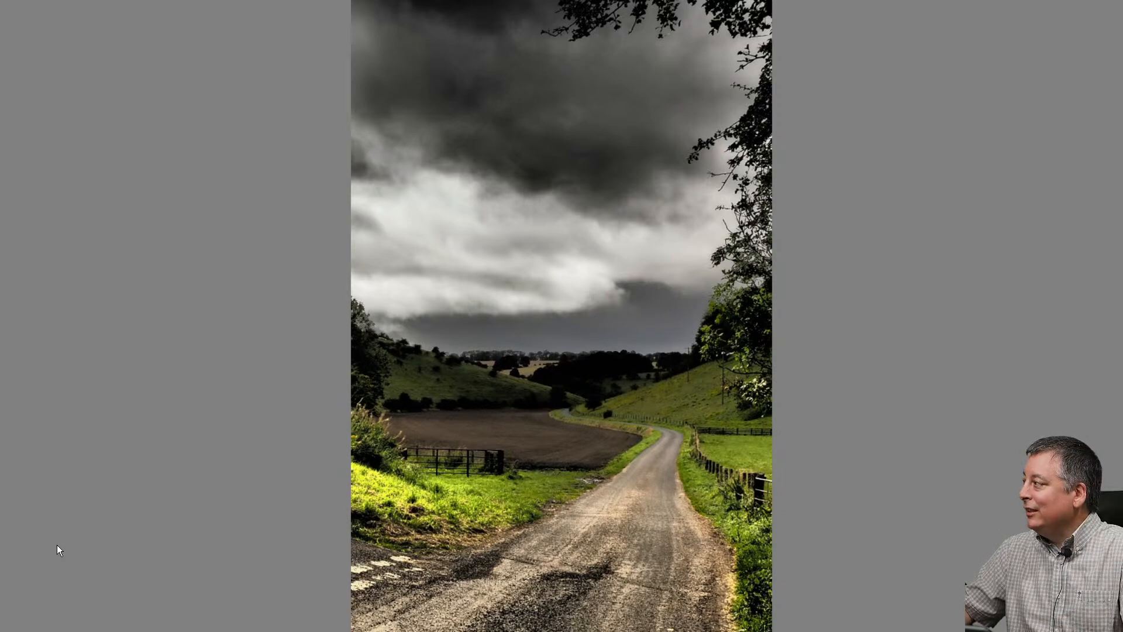
pyautogui.press('Escape')
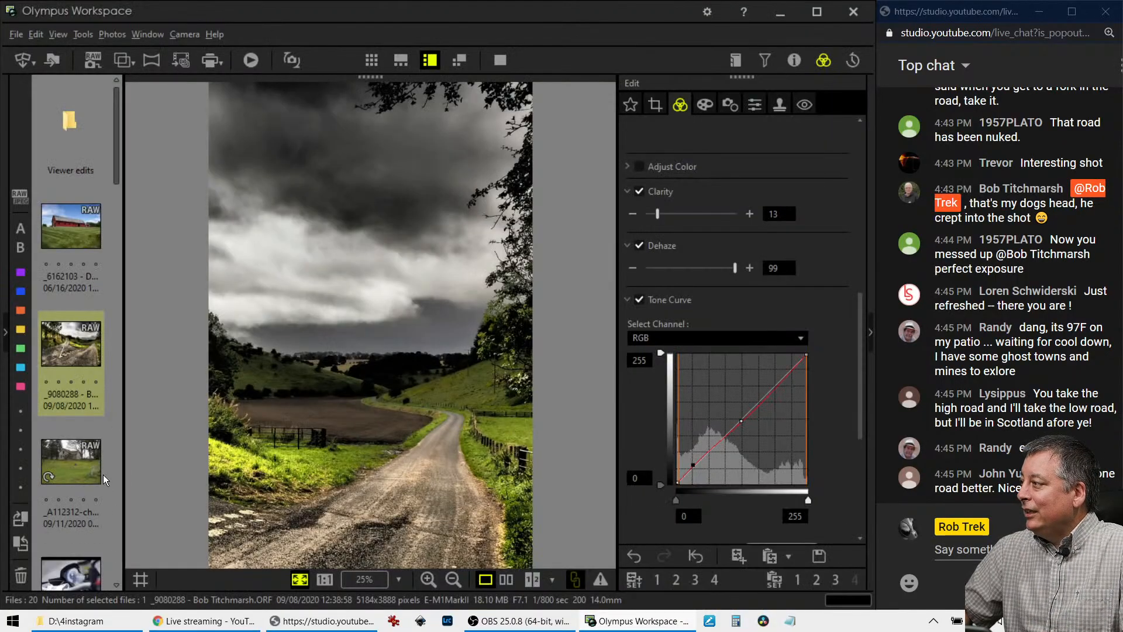
# Open the old farmhouse photo _A112312 and examine its histogram and shooting details, including lens, aperture, shutter speed and focal length.
pyautogui.click(93, 471)
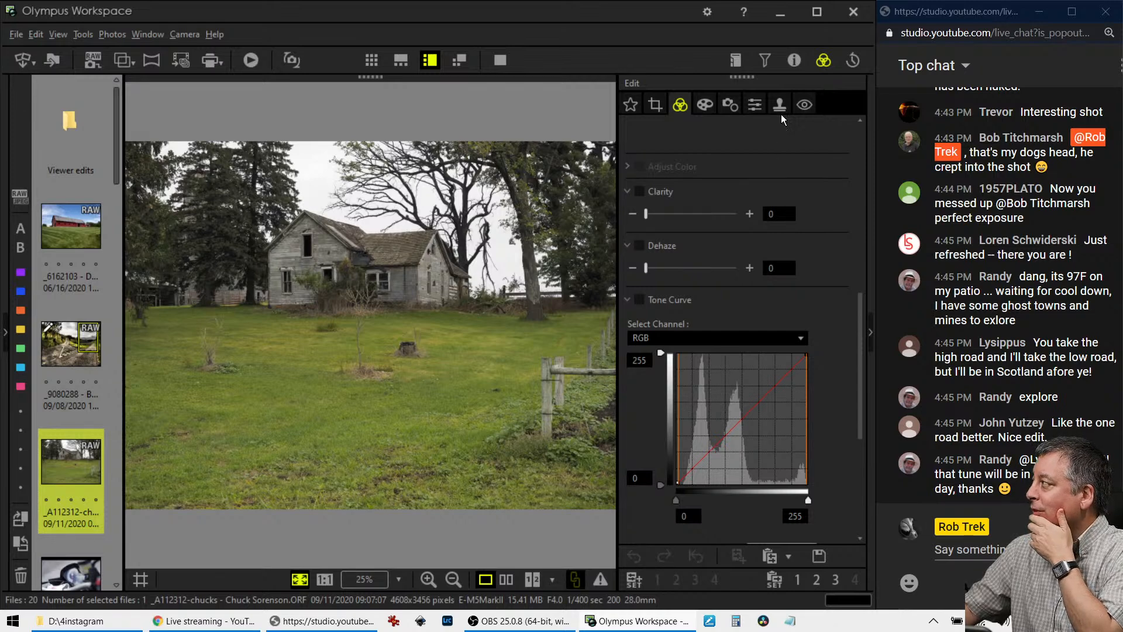
pyautogui.click(799, 63)
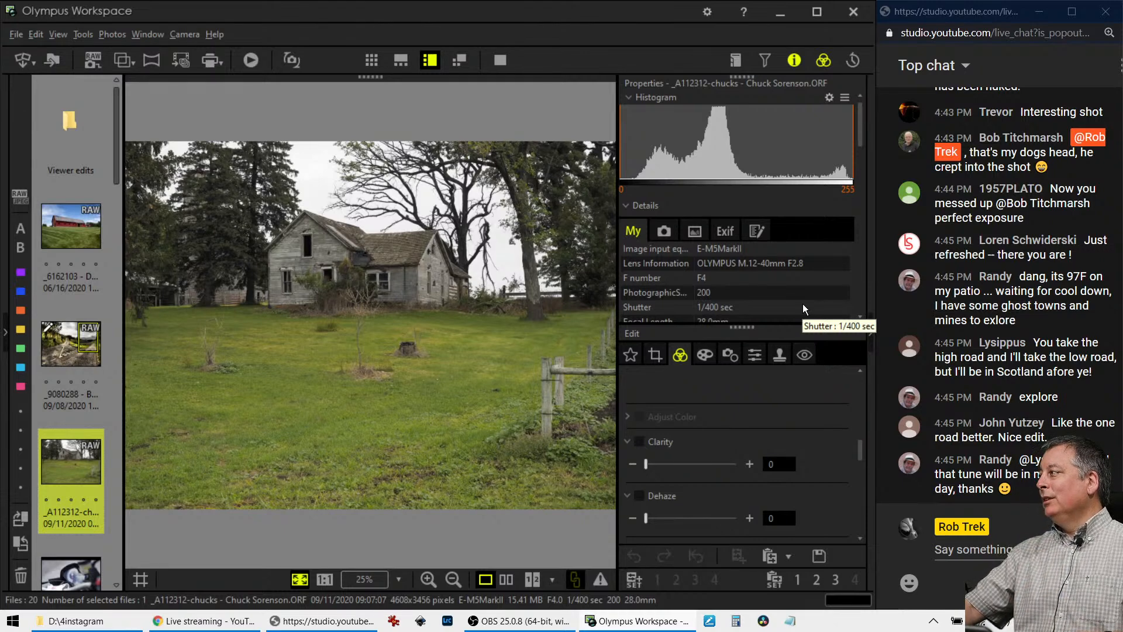
pyautogui.scroll(-3, 803, 304)
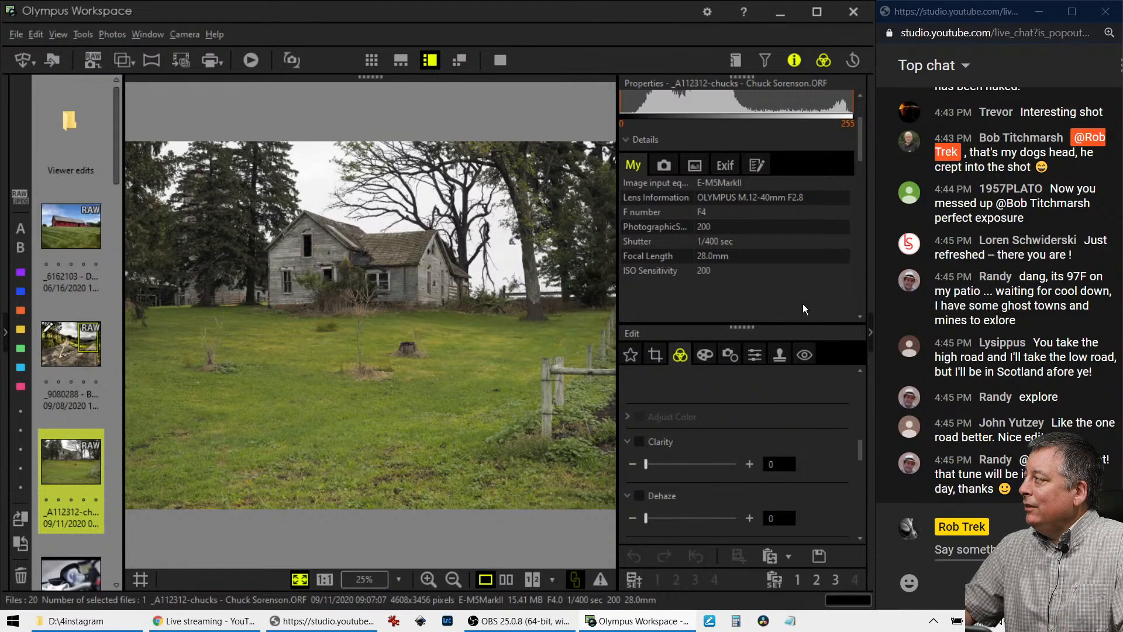
pyautogui.scroll(3, 803, 305)
pyautogui.click(801, 69)
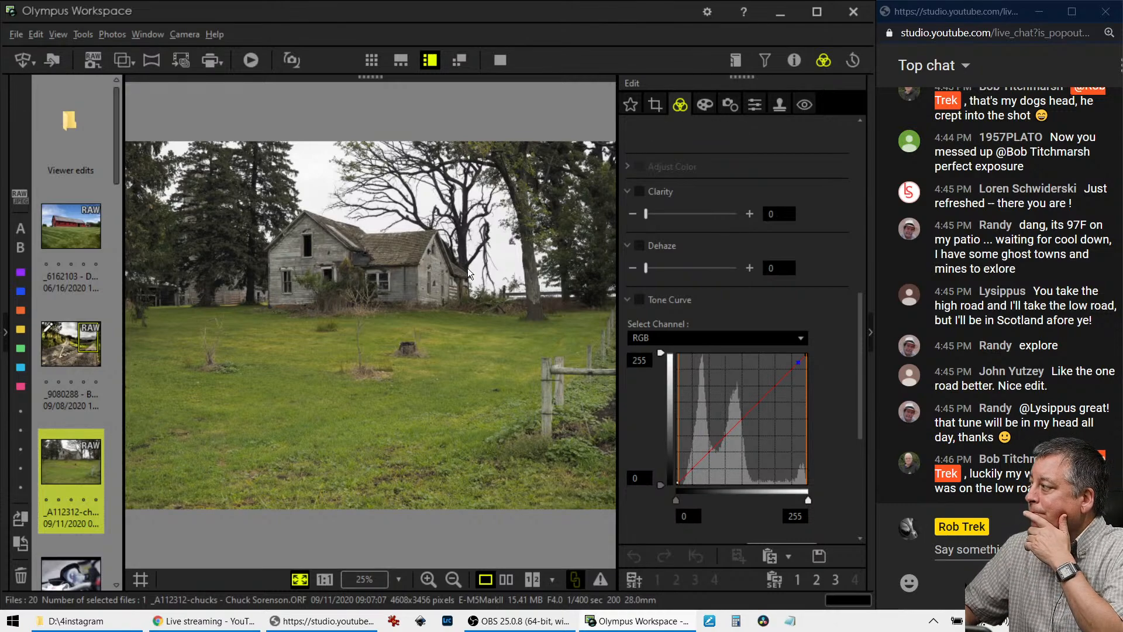
# Examine the farmhouse photo at full size, checking the tree stump, the grass, the weathered siding and the windows.
pyautogui.click(373, 351)
pyautogui.moveTo(460, 300); pyautogui.dragTo(246, 346)
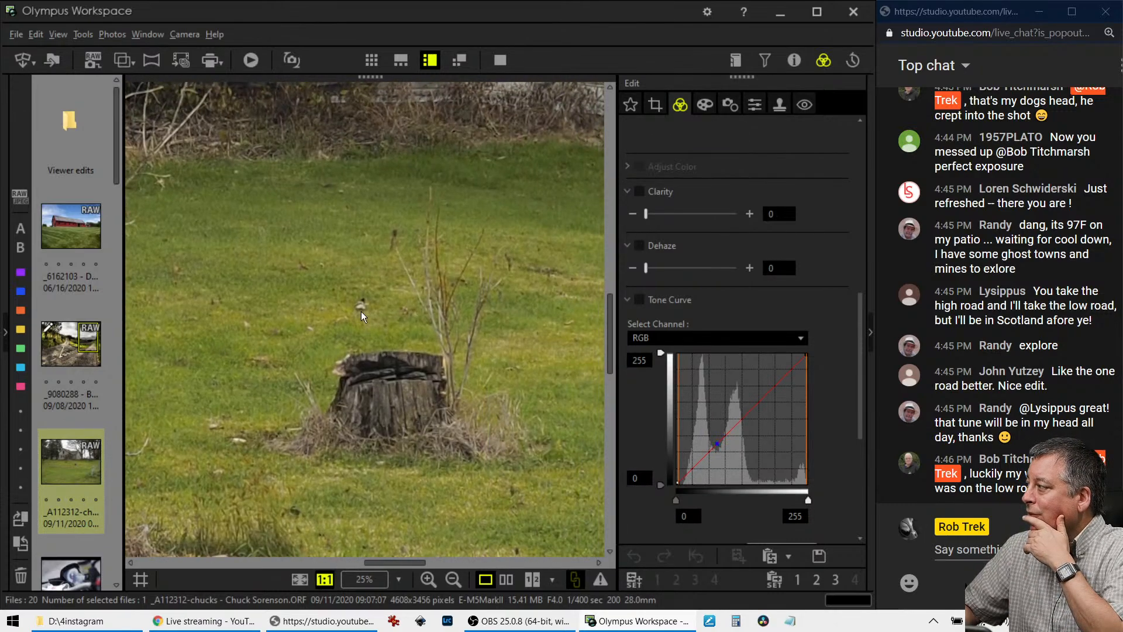
pyautogui.moveTo(300, 241); pyautogui.dragTo(301, 275)
pyautogui.moveTo(306, 226); pyautogui.dragTo(371, 358)
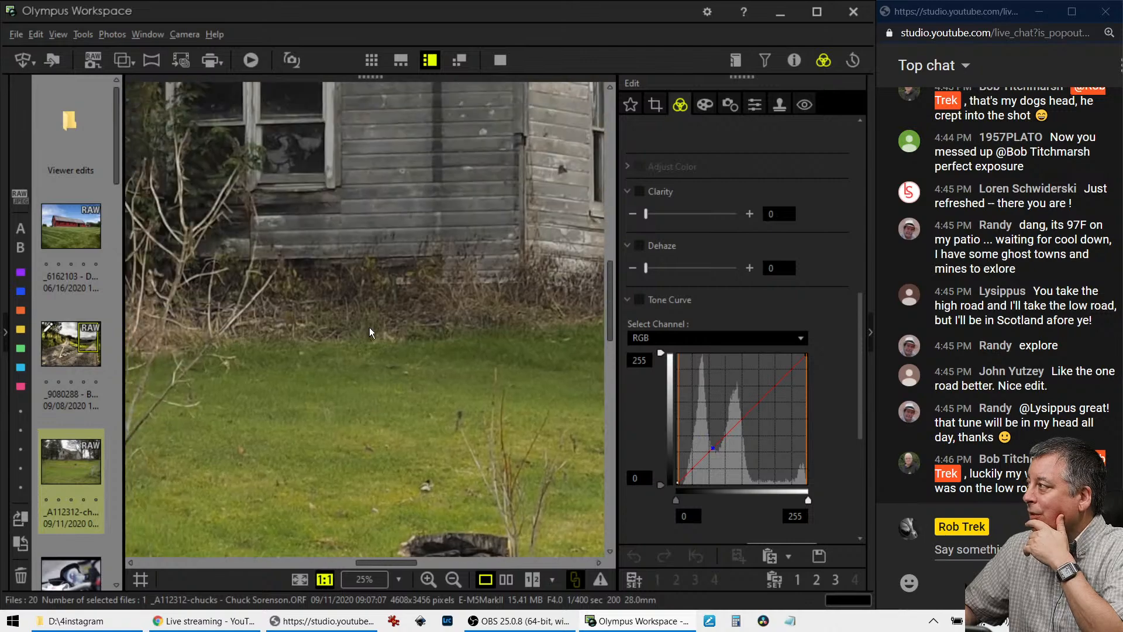
pyautogui.click(348, 258)
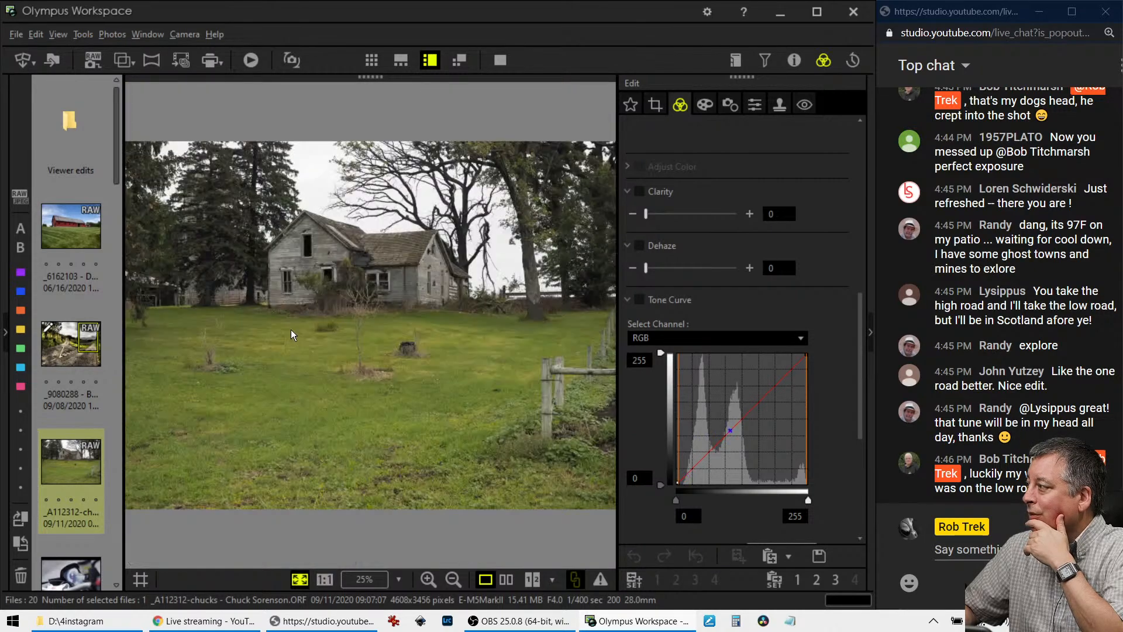
pyautogui.click(316, 287)
pyautogui.moveTo(316, 287); pyautogui.dragTo(349, 360)
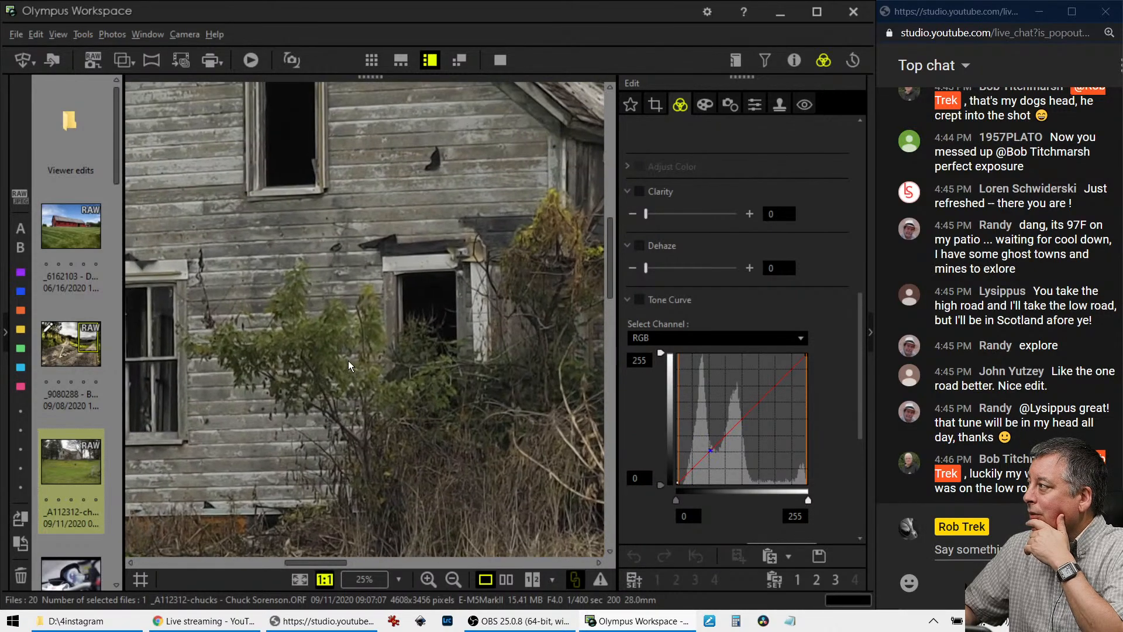
pyautogui.click(349, 360)
# Try a 4:3 crop of about 2777 x 2084 pixels around the farmhouse, trimming the foreground grass and the fence.
pyautogui.click(655, 104)
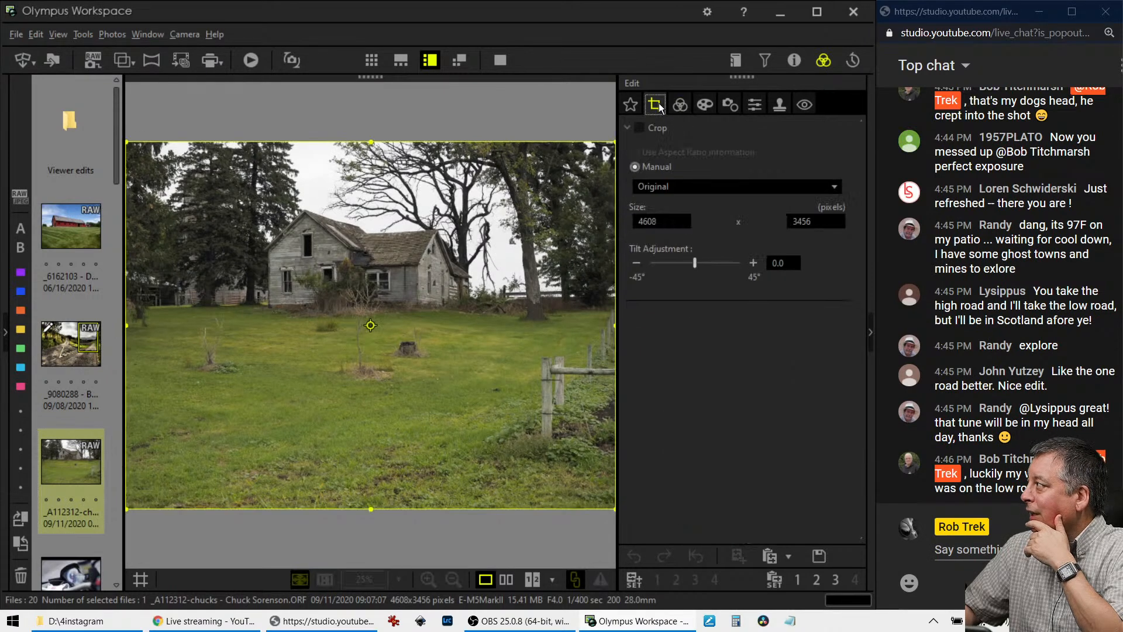
pyautogui.click(678, 186)
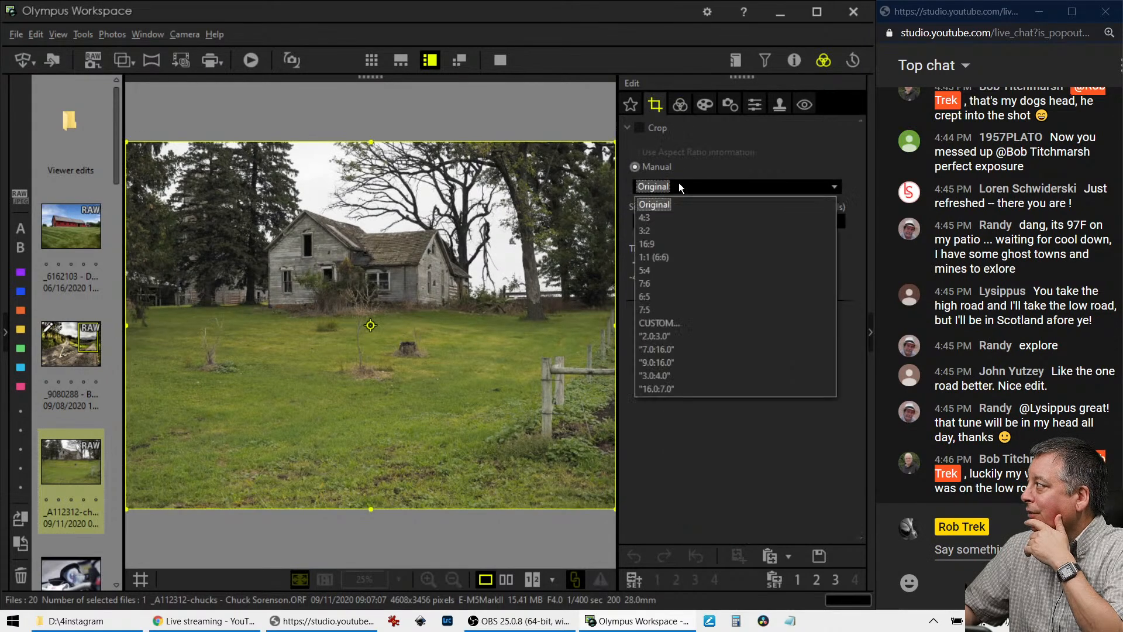
pyautogui.click(672, 218)
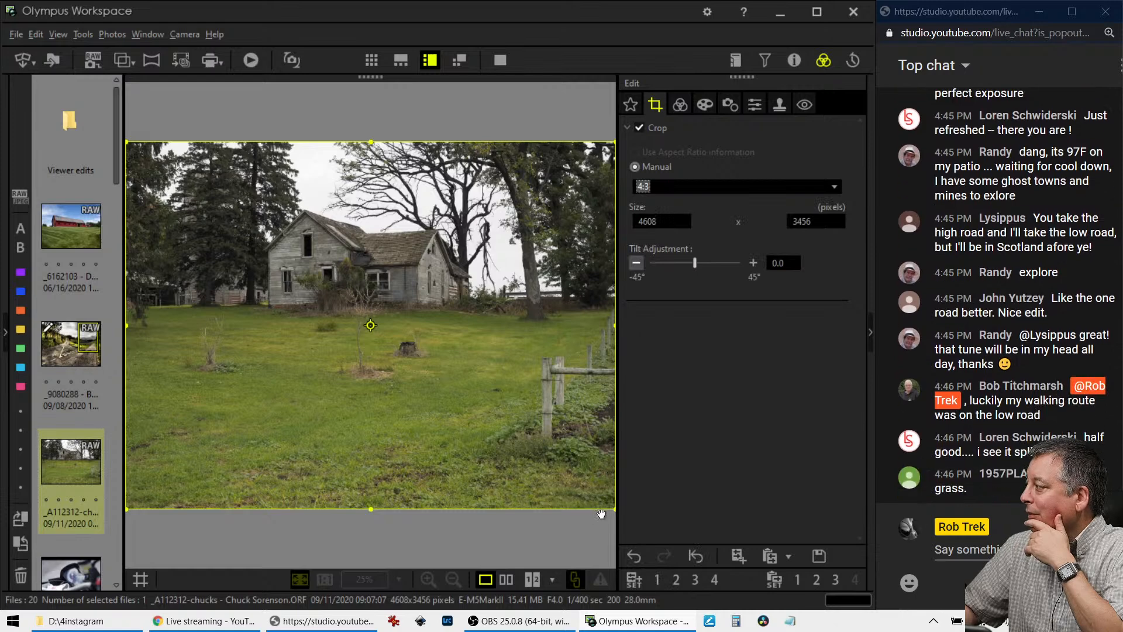
pyautogui.moveTo(614, 509); pyautogui.dragTo(477, 405)
pyautogui.moveTo(348, 273); pyautogui.dragTo(387, 272)
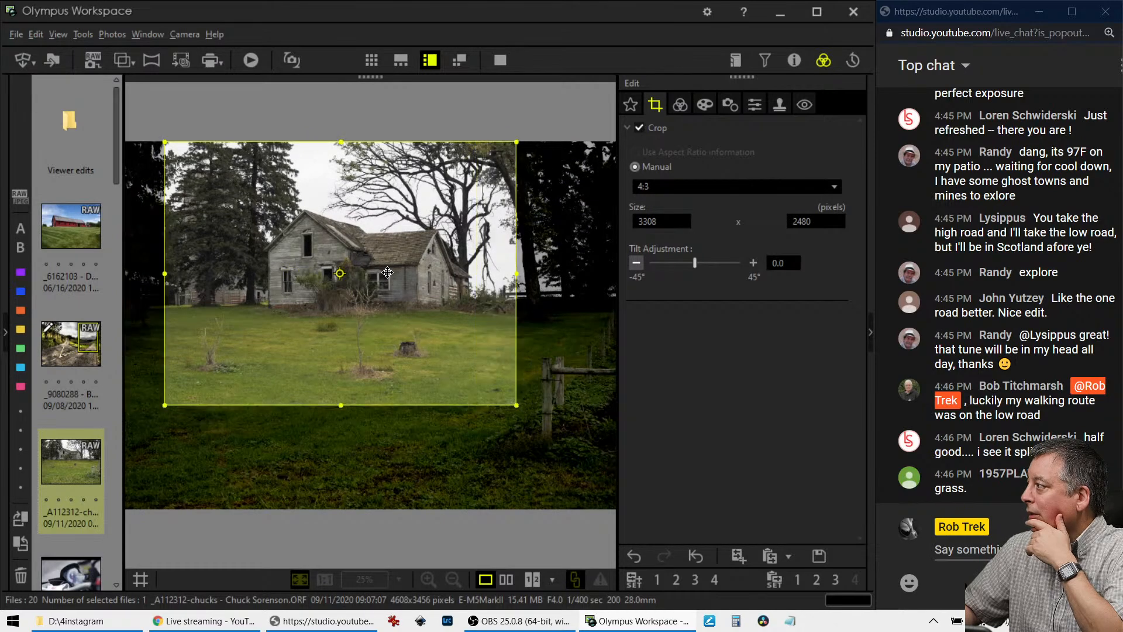
pyautogui.moveTo(341, 142); pyautogui.dragTo(351, 184)
pyautogui.moveTo(382, 254); pyautogui.dragTo(381, 240)
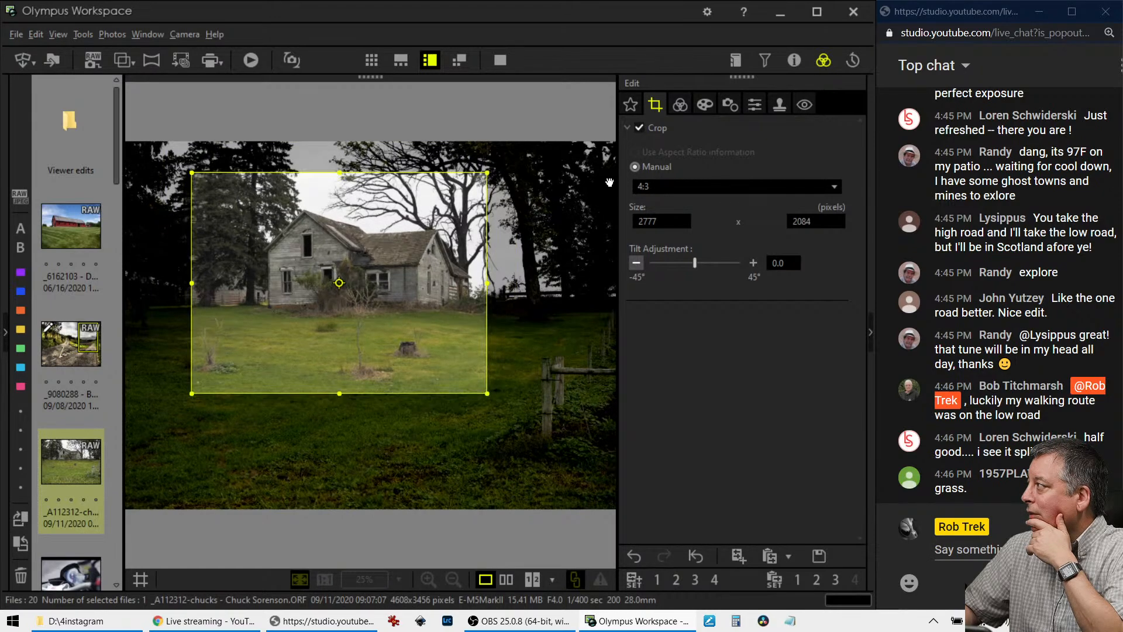
# Try a wider 16:9 crop of about 2930 x 1647 pixels around the farmhouse and the tree stump.
pyautogui.click(658, 185)
pyautogui.click(658, 241)
pyautogui.moveTo(553, 412); pyautogui.dragTo(553, 368)
pyautogui.moveTo(610, 412); pyautogui.dragTo(498, 351)
pyautogui.moveTo(438, 258); pyautogui.dragTo(437, 275)
pyautogui.moveTo(130, 265); pyautogui.dragTo(190, 272)
pyautogui.moveTo(292, 280); pyautogui.dragTo(300, 302)
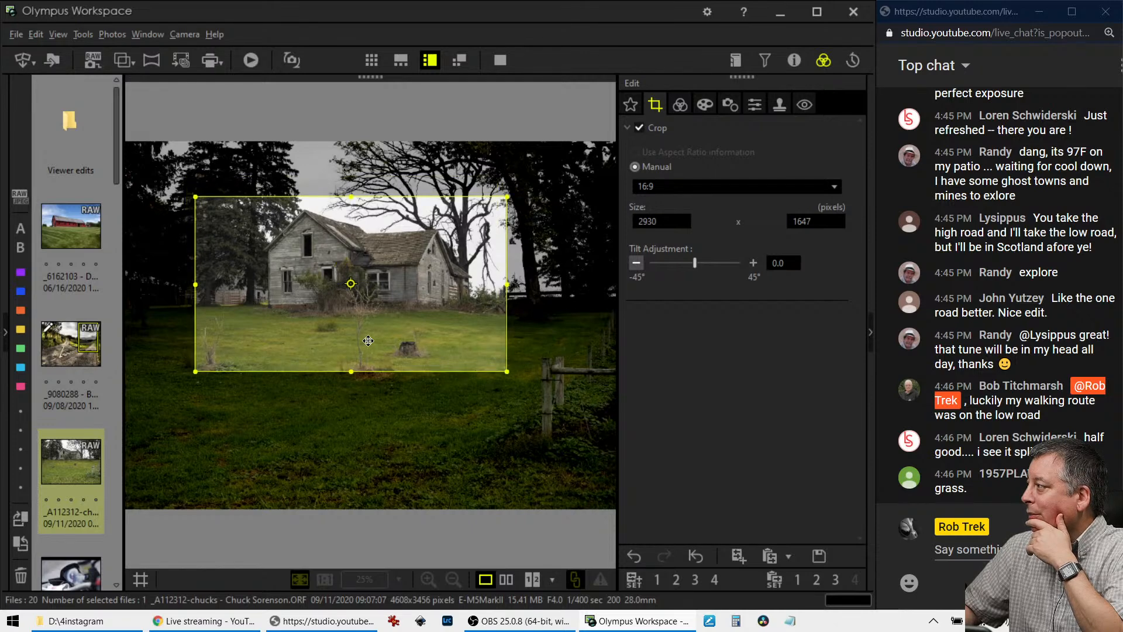
# Crop the photo to a 3:2 frame of about 3155 x 2102 pixels around the farmhouse and preview the result.
pyautogui.click(682, 188)
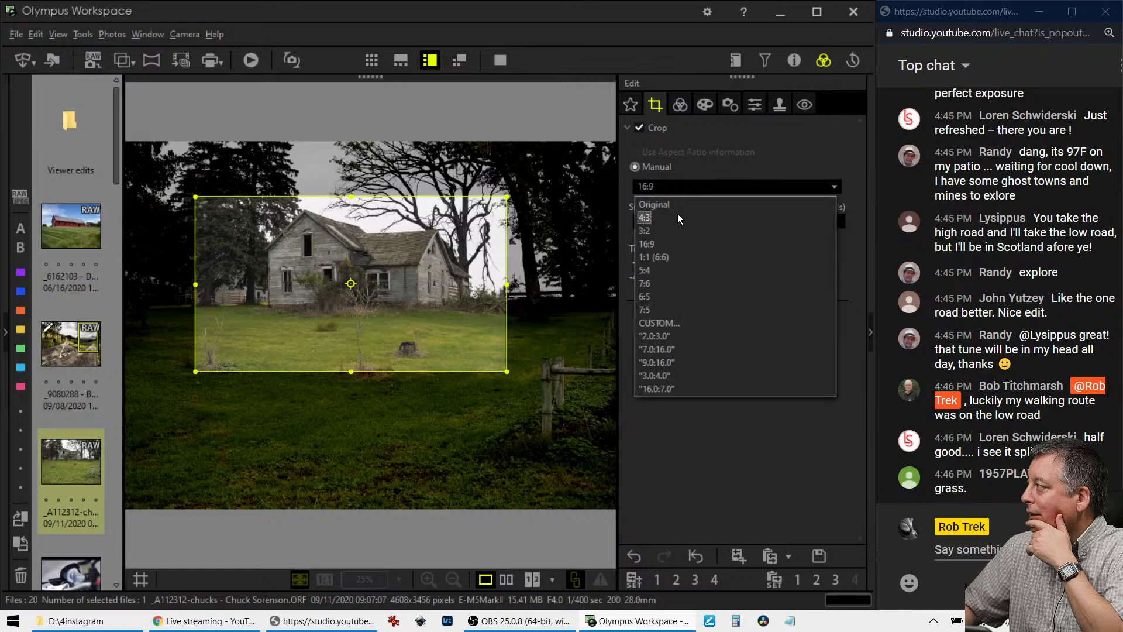
pyautogui.click(676, 230)
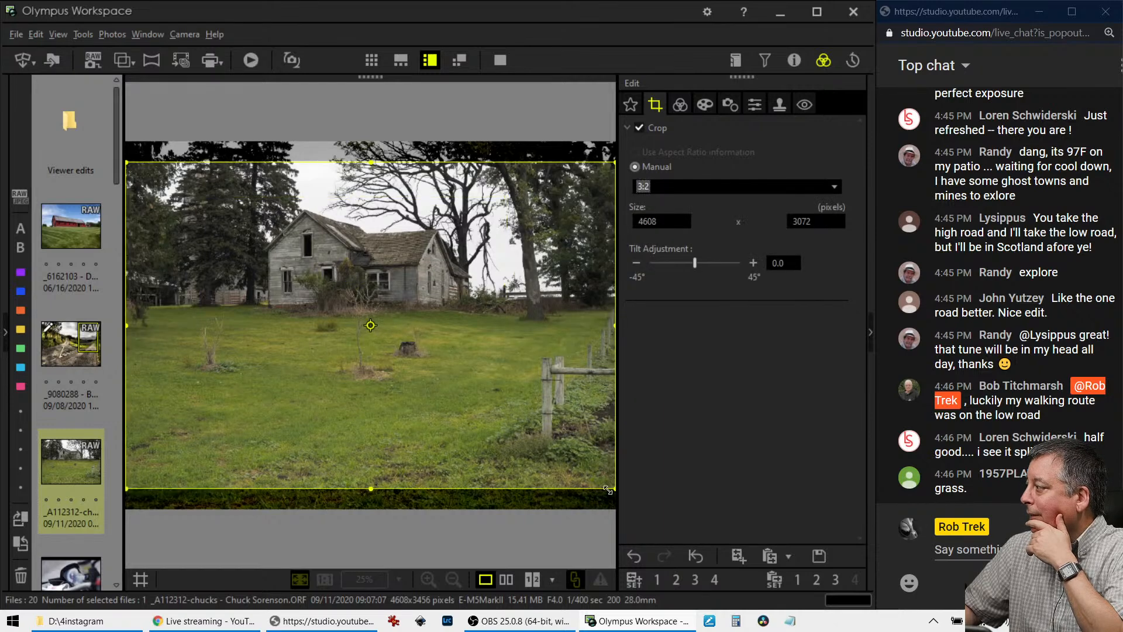
pyautogui.moveTo(606, 490); pyautogui.dragTo(460, 385)
pyautogui.moveTo(346, 253); pyautogui.dragTo(381, 249)
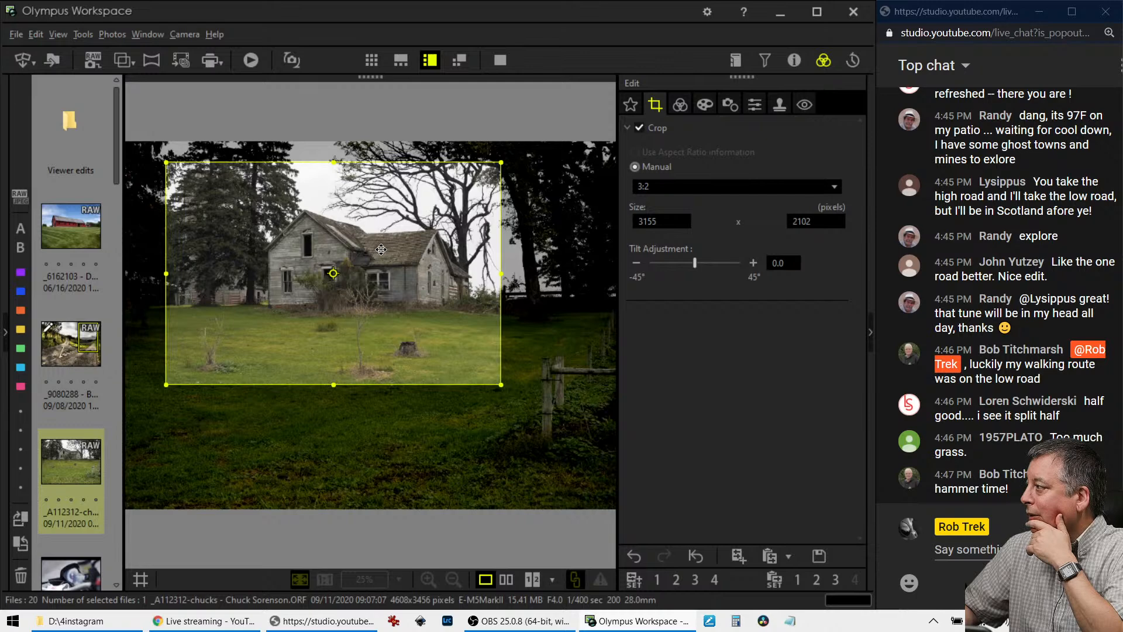
pyautogui.click(683, 104)
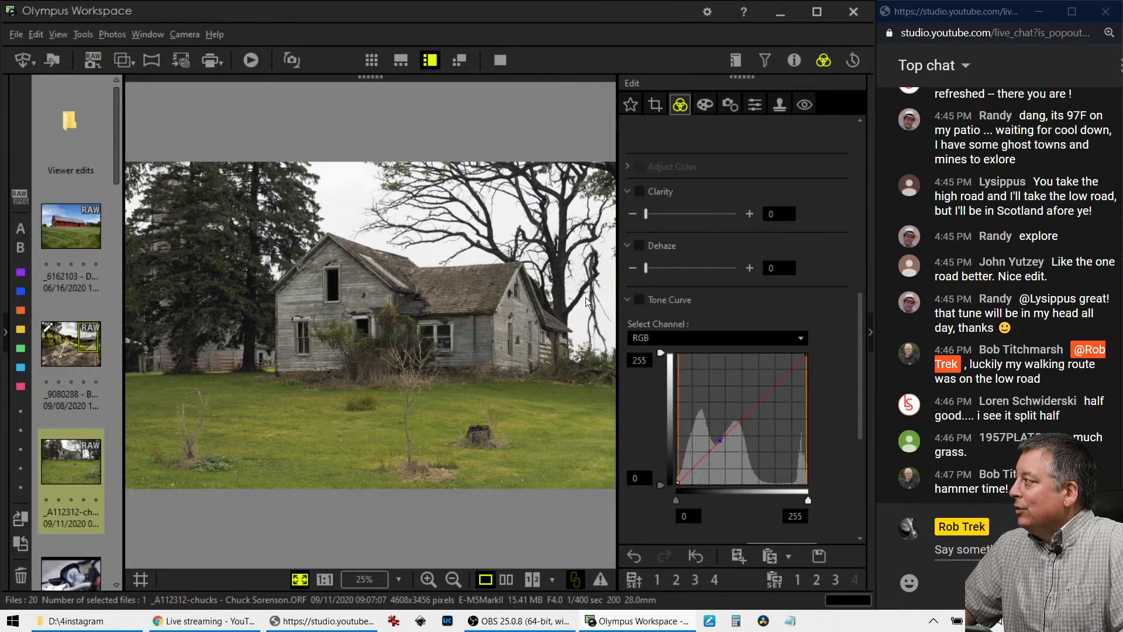
# Apply the Gentle Sepia art filter to the cropped farmhouse photo and check its histogram.
pyautogui.click(697, 105)
pyautogui.click(693, 151)
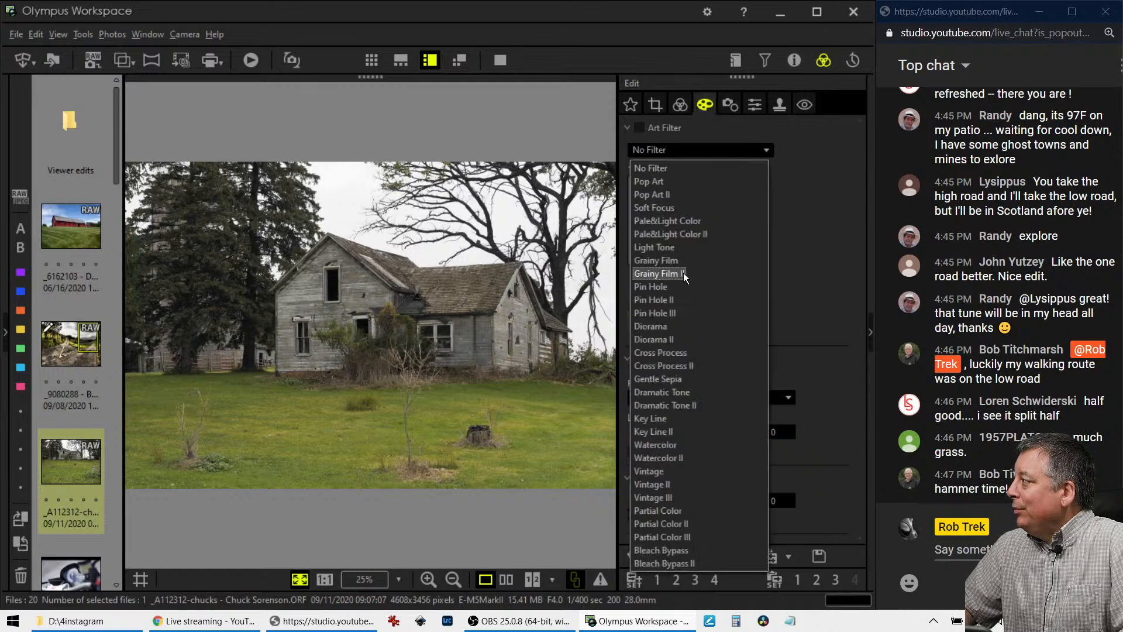
pyautogui.click(675, 379)
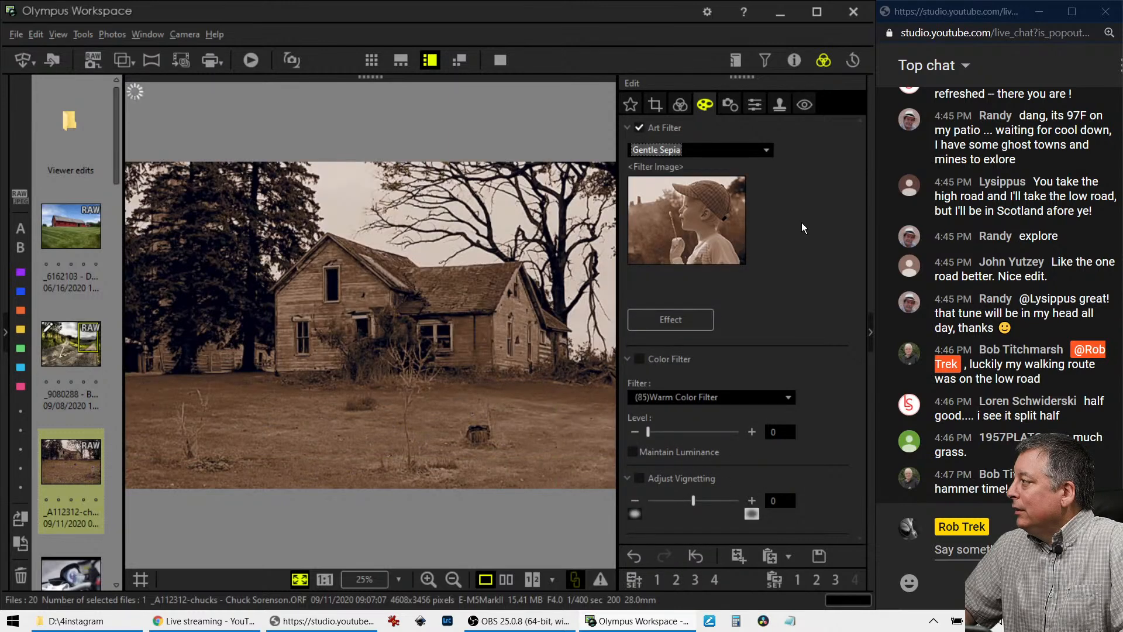
pyautogui.click(679, 104)
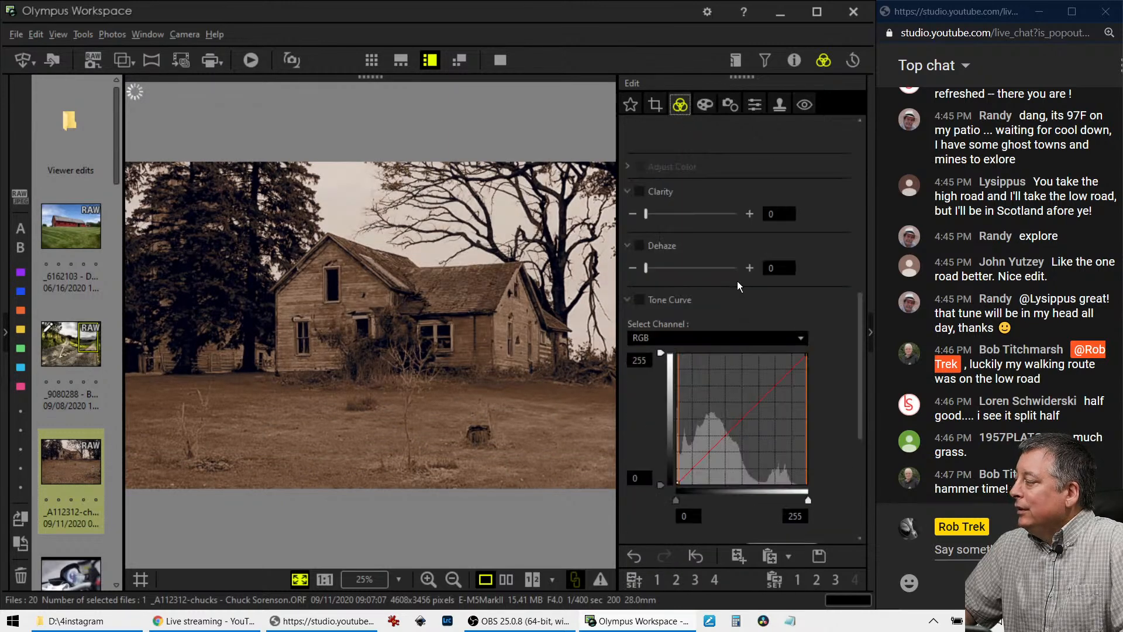
# Darken the photo's edges by setting the vignetting adjustment to -10.
pyautogui.click(704, 105)
pyautogui.moveTo(686, 502); pyautogui.dragTo(683, 502)
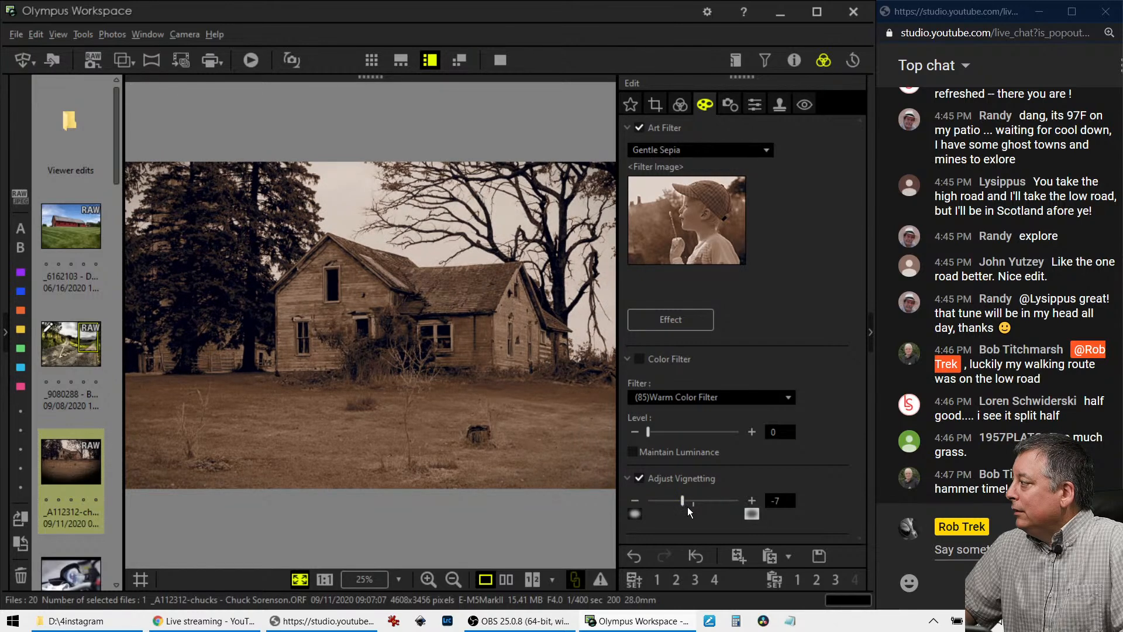
pyautogui.moveTo(686, 505); pyautogui.dragTo(682, 501)
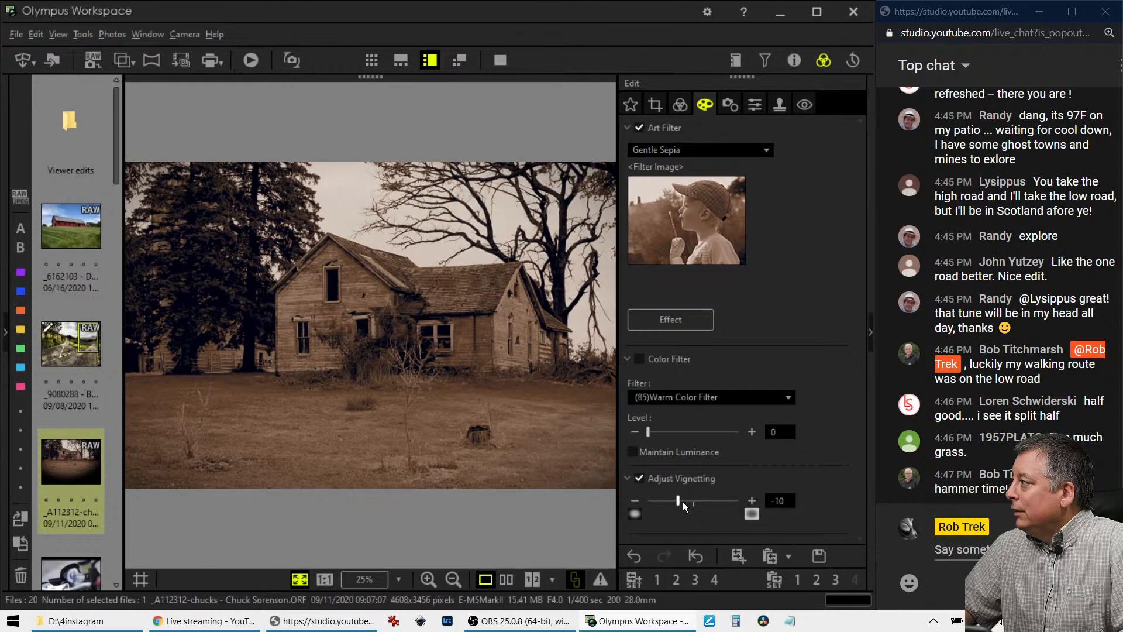
# Raise Dehaze to 98 on the sepia farmhouse photo.
pyautogui.click(679, 107)
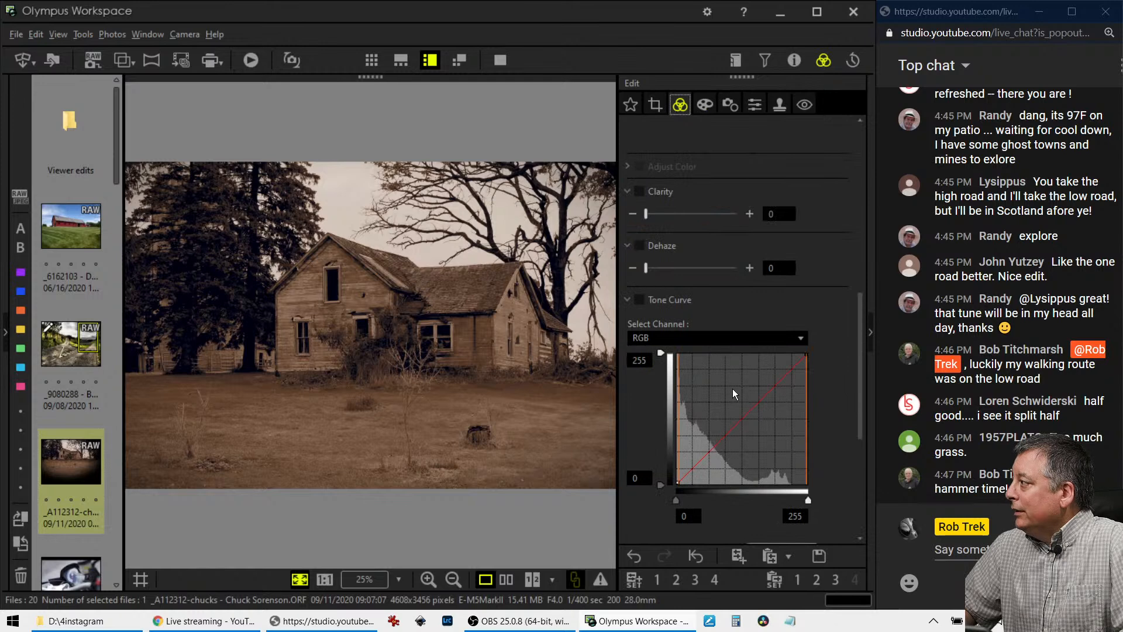
pyautogui.scroll(-3, 810, 445)
pyautogui.scroll(2, 809, 445)
pyautogui.scroll(1, 809, 451)
pyautogui.moveTo(646, 268); pyautogui.dragTo(731, 275)
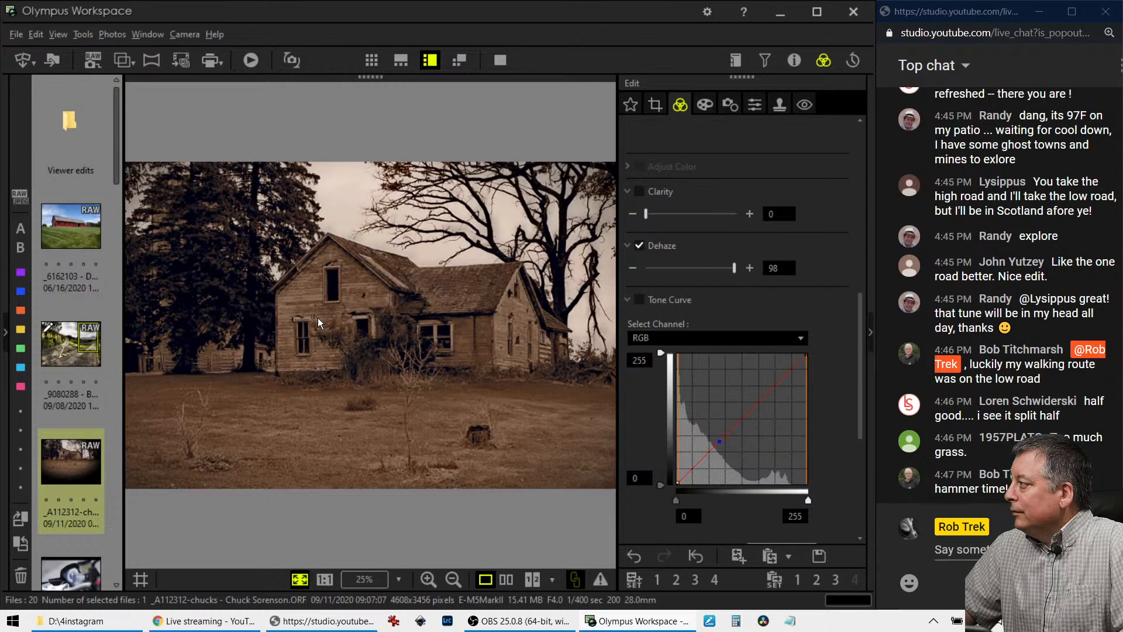
# Enable Sharpness for the farmhouse photo and set it to 2.0.
pyautogui.click(754, 104)
pyautogui.click(640, 127)
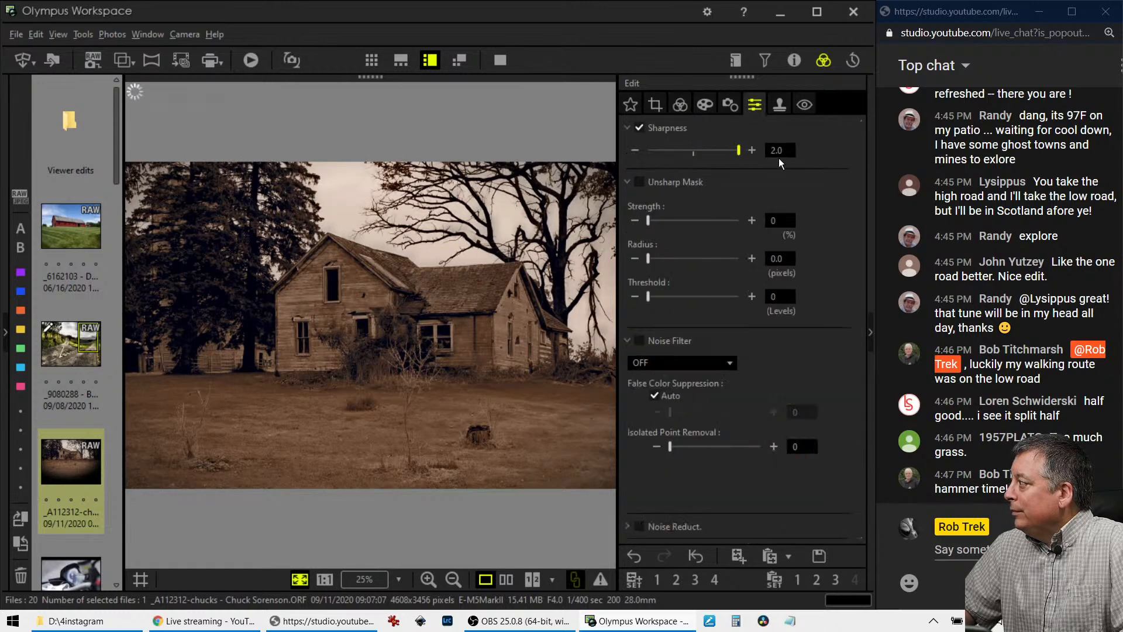
pyautogui.click(704, 105)
# Add a shadow point to the RGB tone curve and pull it slightly below the diagonal to darken the photo.
pyautogui.click(680, 106)
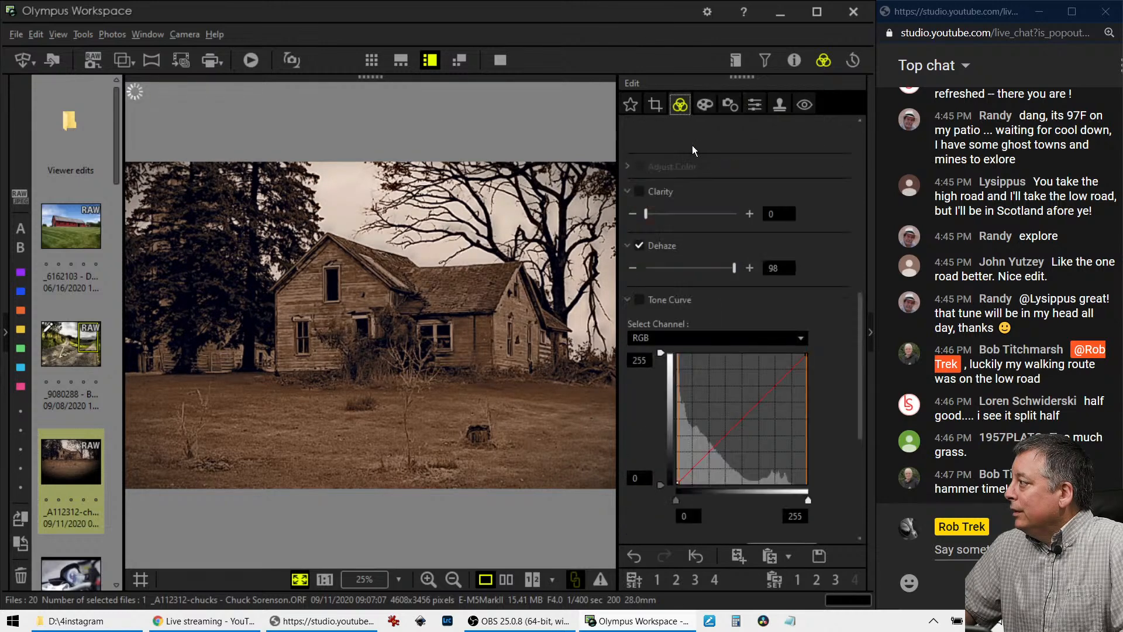
pyautogui.scroll(-2, 830, 392)
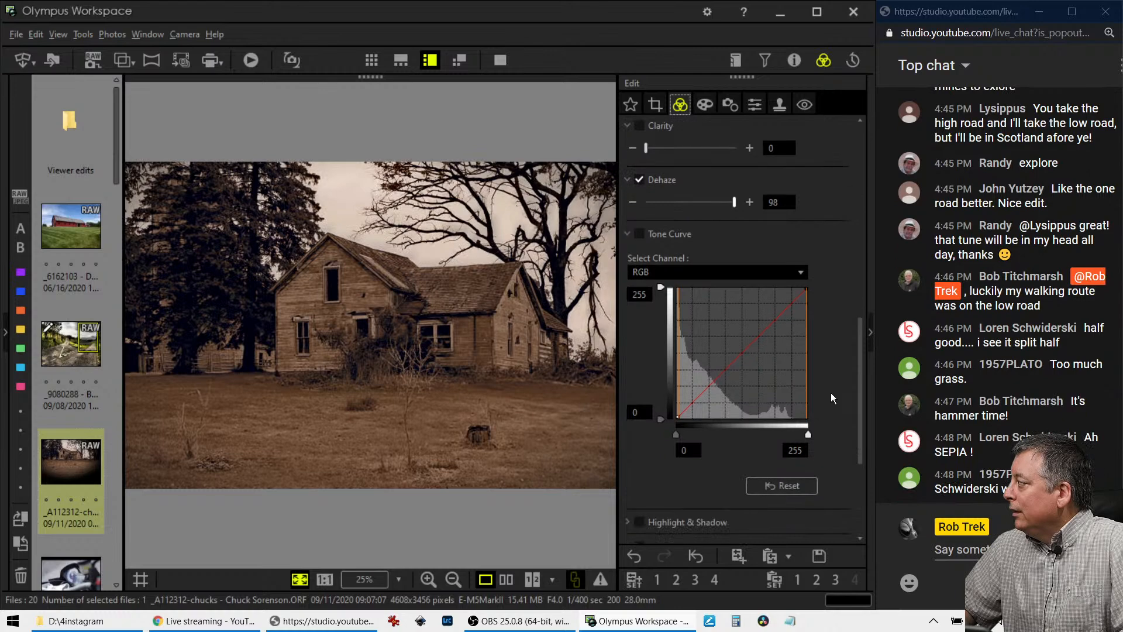
pyautogui.scroll(-5, 831, 391)
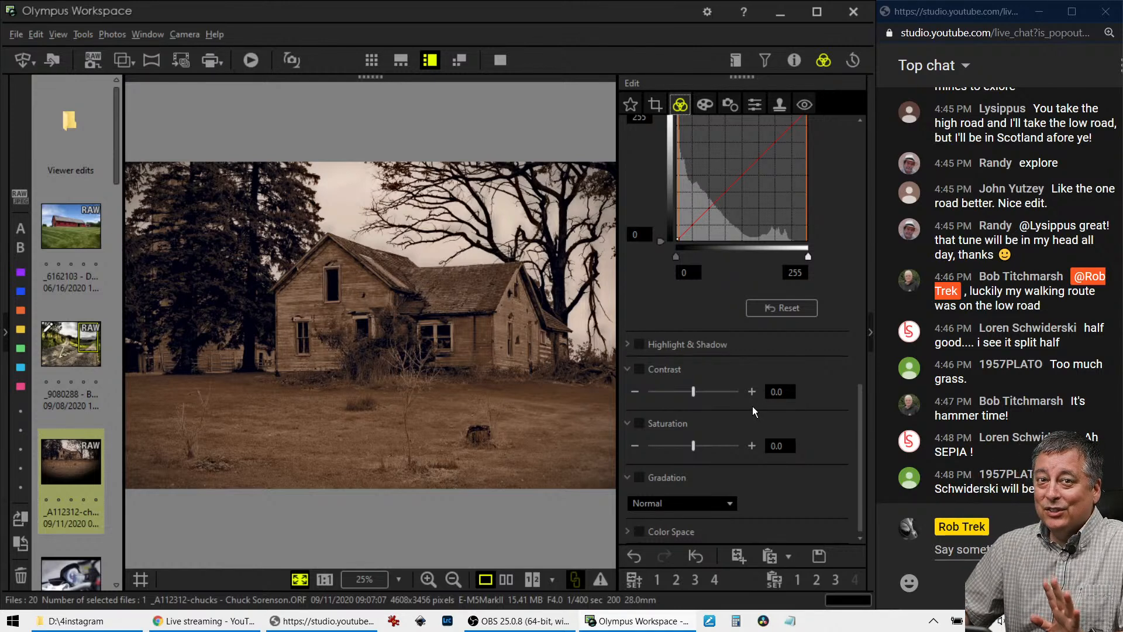
pyautogui.scroll(1, 775, 390)
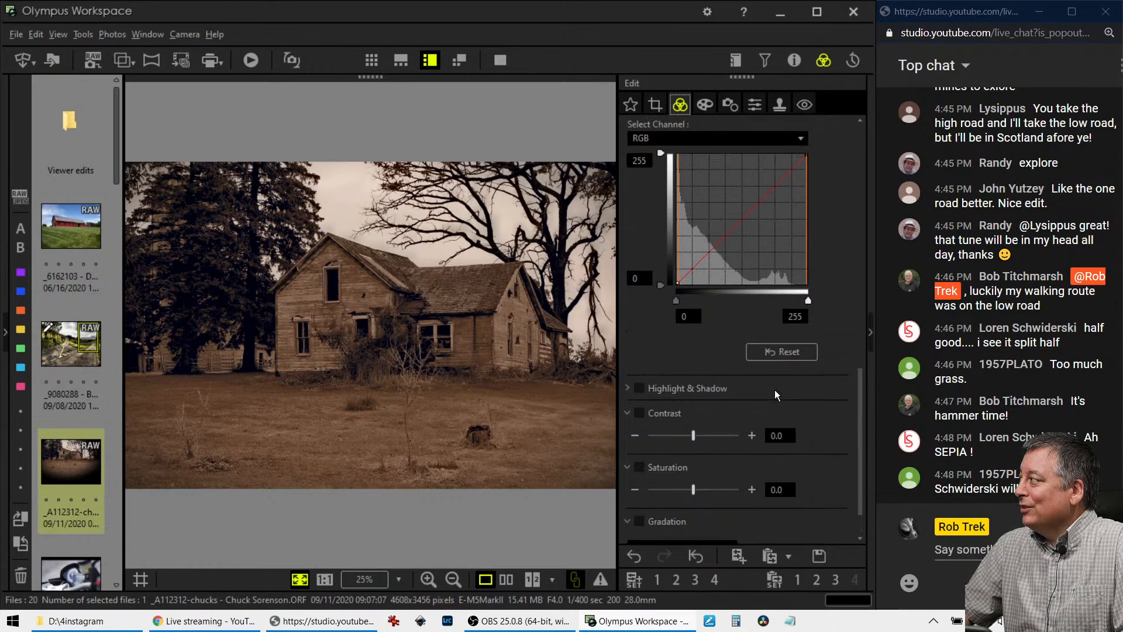
pyautogui.scroll(2, 774, 389)
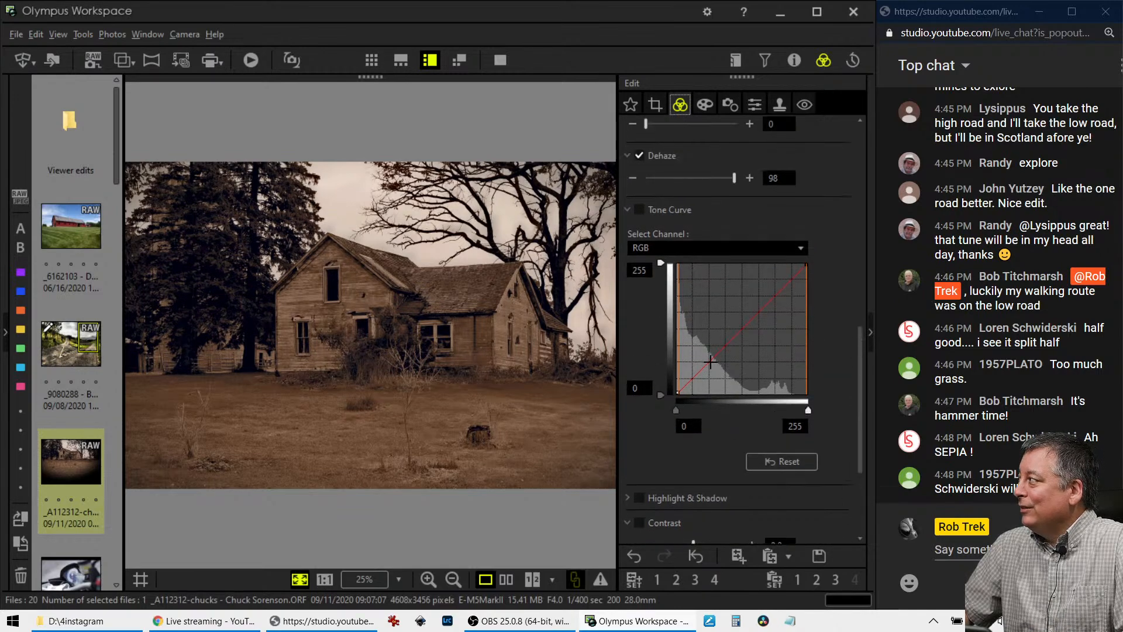
pyautogui.click(689, 384)
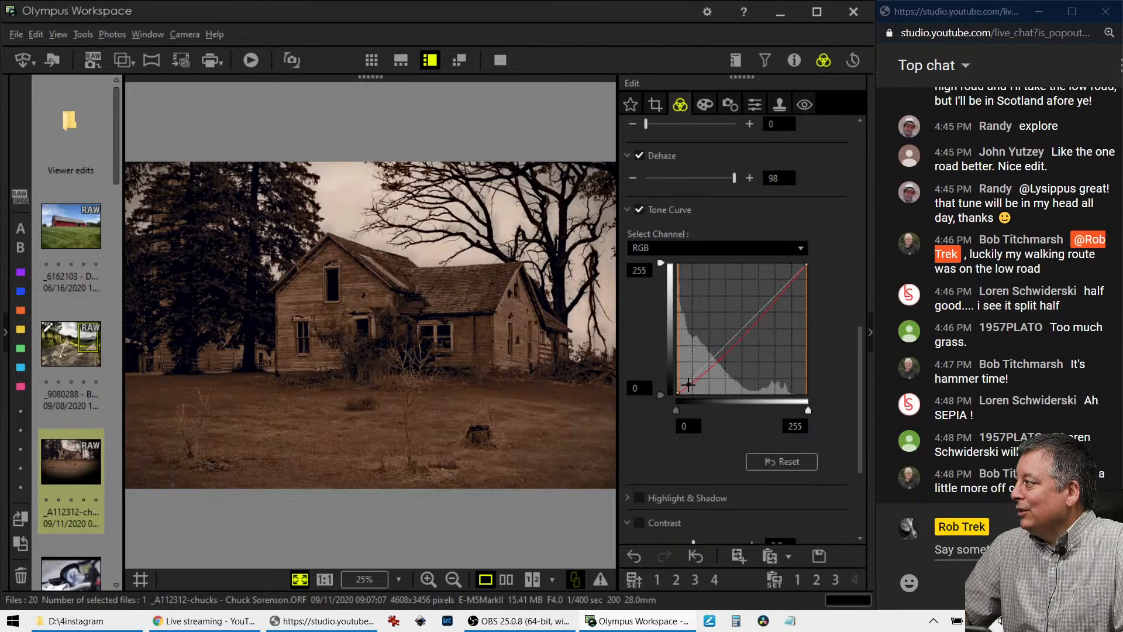
pyautogui.moveTo(688, 384); pyautogui.dragTo(688, 387)
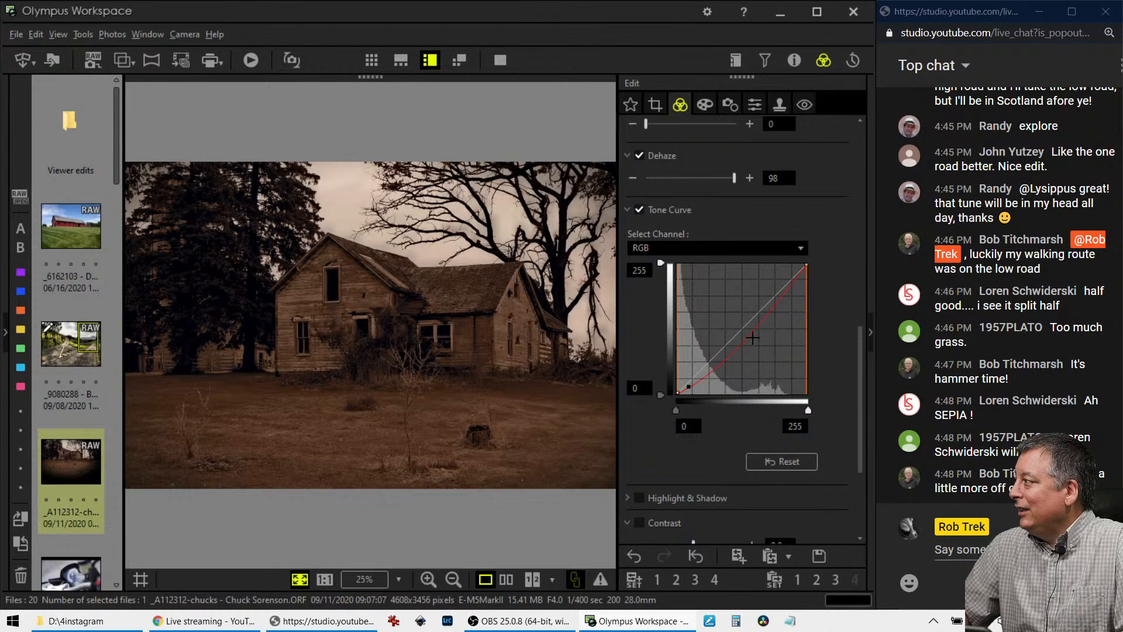
# Add a midtone point above the diagonal of the RGB tone curve and fine-tune it with the shadow point into an S-curve.
pyautogui.click(768, 314)
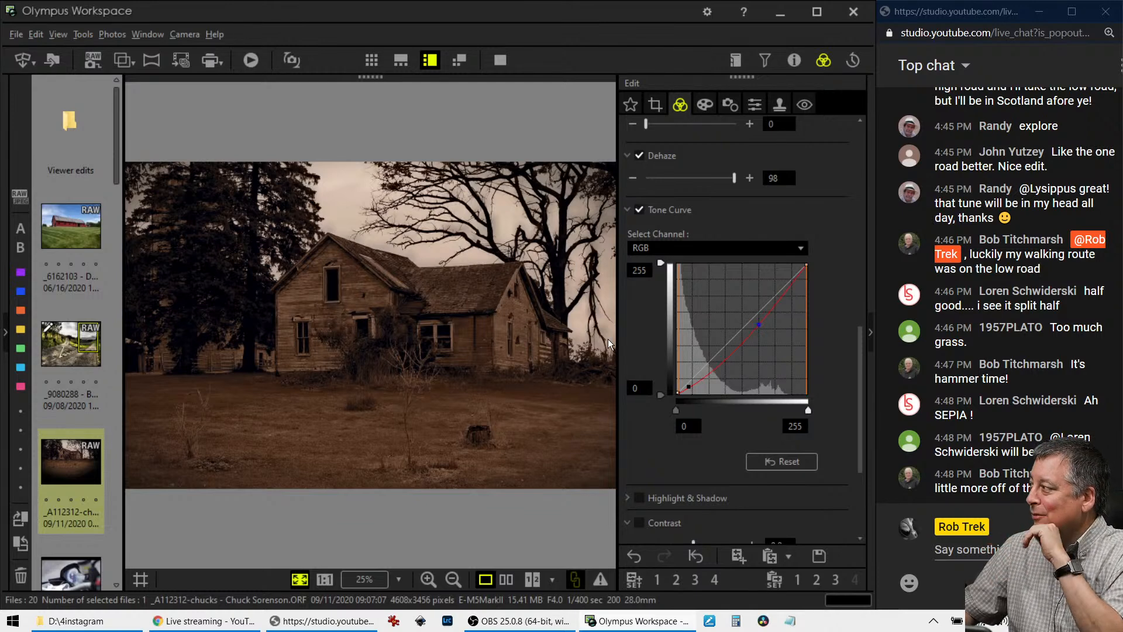
pyautogui.moveTo(747, 330); pyautogui.dragTo(715, 346)
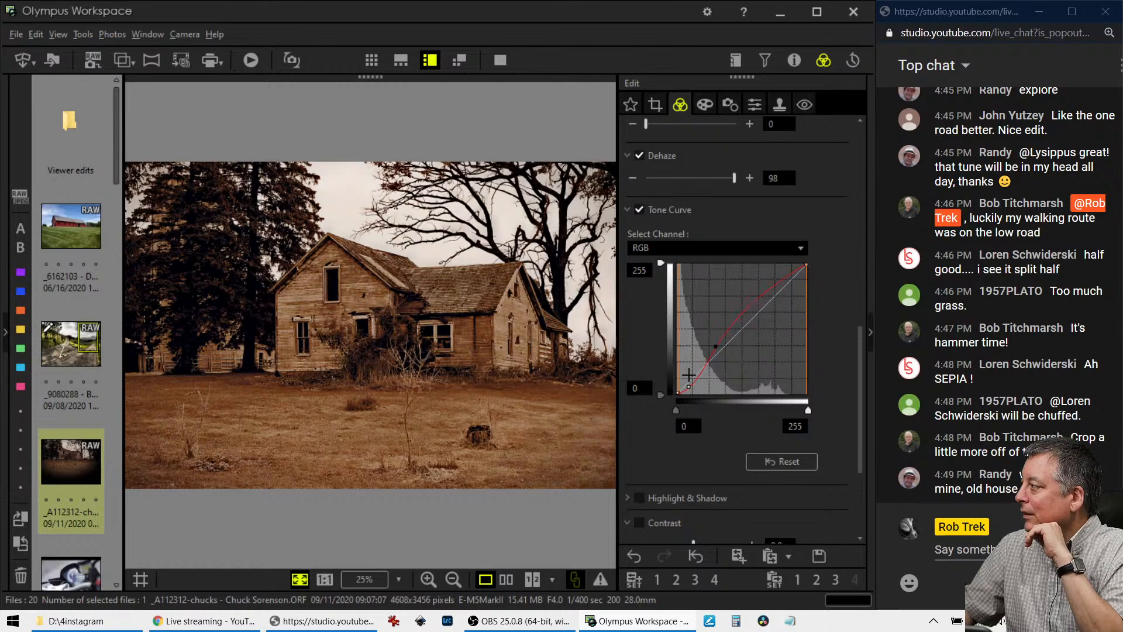
pyautogui.moveTo(689, 388); pyautogui.dragTo(690, 387)
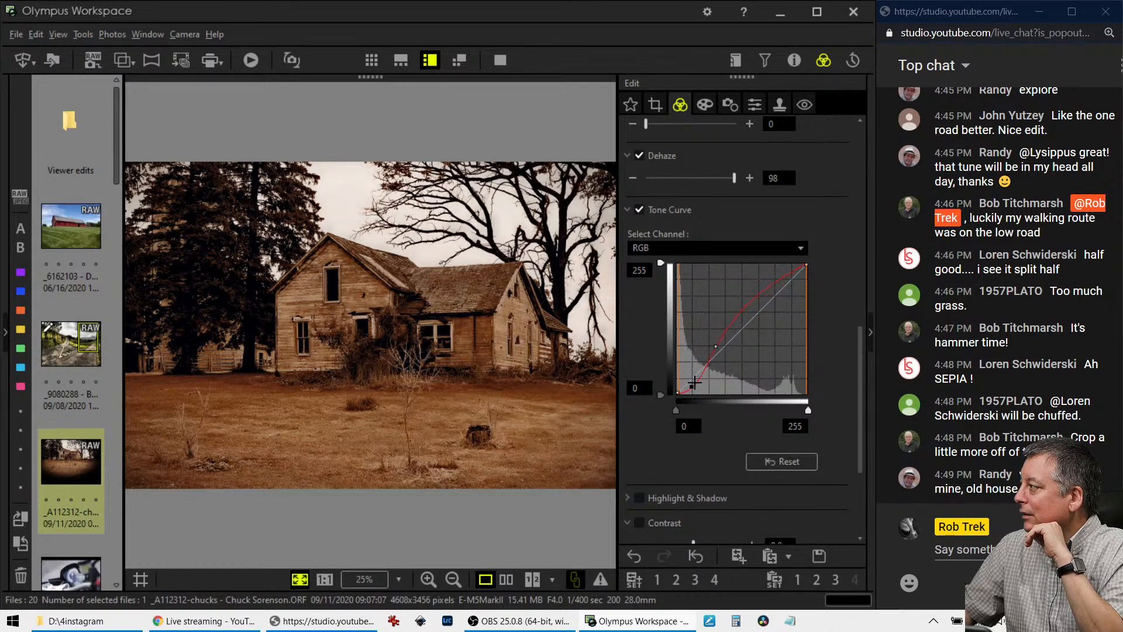
pyautogui.moveTo(722, 340); pyautogui.dragTo(724, 331)
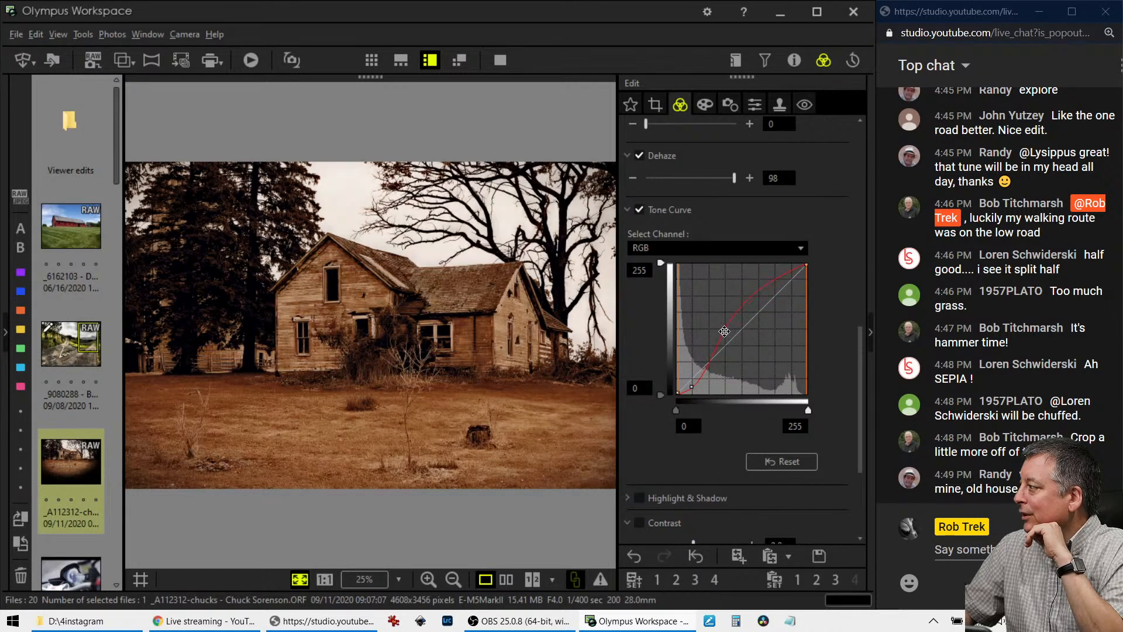
pyautogui.moveTo(692, 386); pyautogui.dragTo(699, 389)
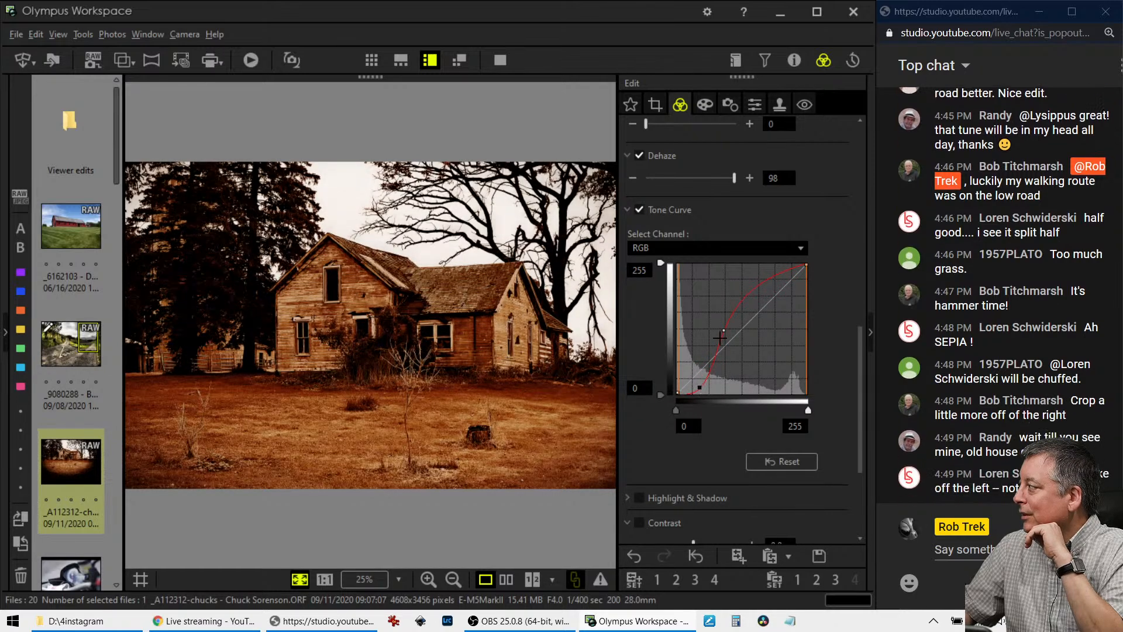
pyautogui.moveTo(723, 331); pyautogui.dragTo(729, 332)
pyautogui.moveTo(707, 376); pyautogui.dragTo(700, 381)
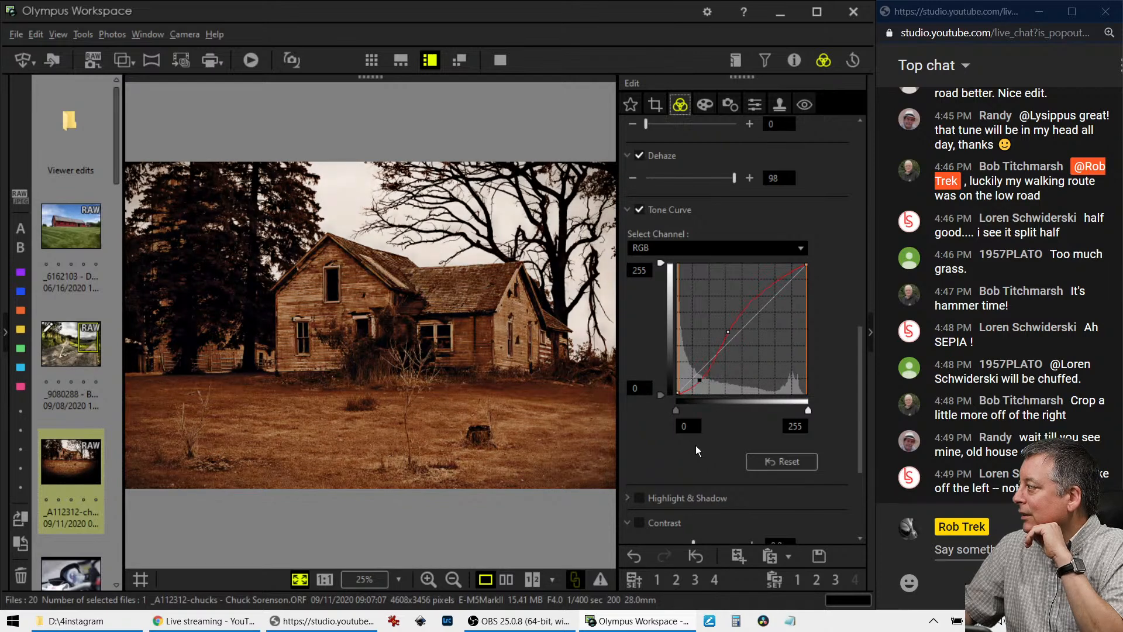
# Lower the farmhouse photo's Saturation to -2.0 and refine the RGB tone curve with a deeper shadow point and a slightly shifted midtone point.
pyautogui.scroll(-3, 697, 449)
pyautogui.moveTo(696, 446); pyautogui.dragTo(651, 447)
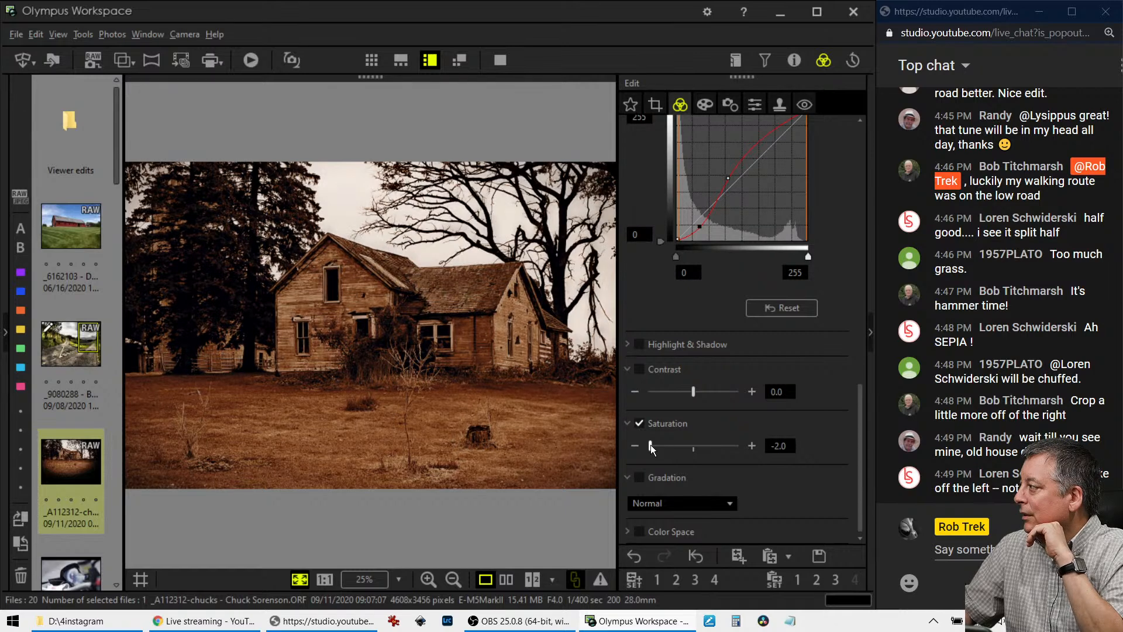
pyautogui.scroll(1, 735, 318)
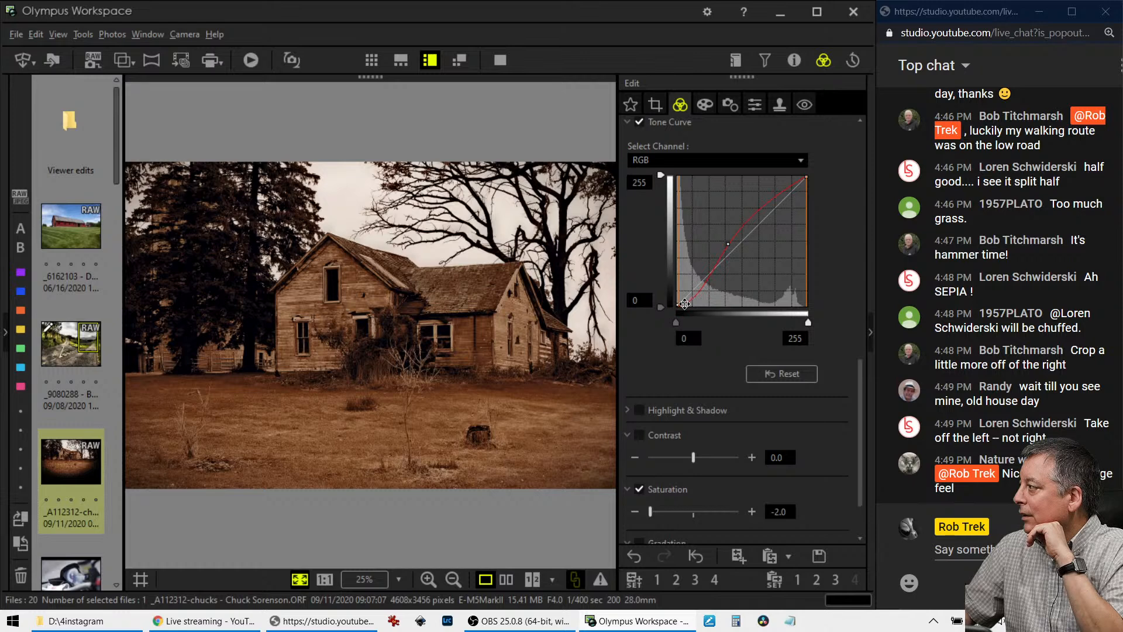
pyautogui.moveTo(727, 244); pyautogui.dragTo(725, 246)
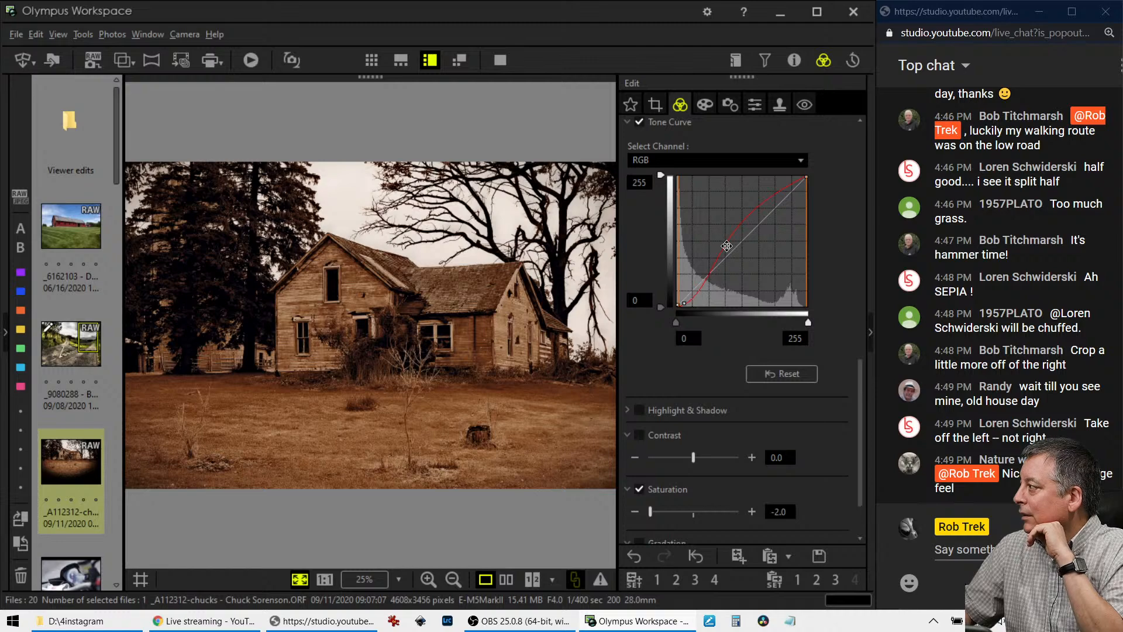
pyautogui.click(451, 305)
pyautogui.click(413, 320)
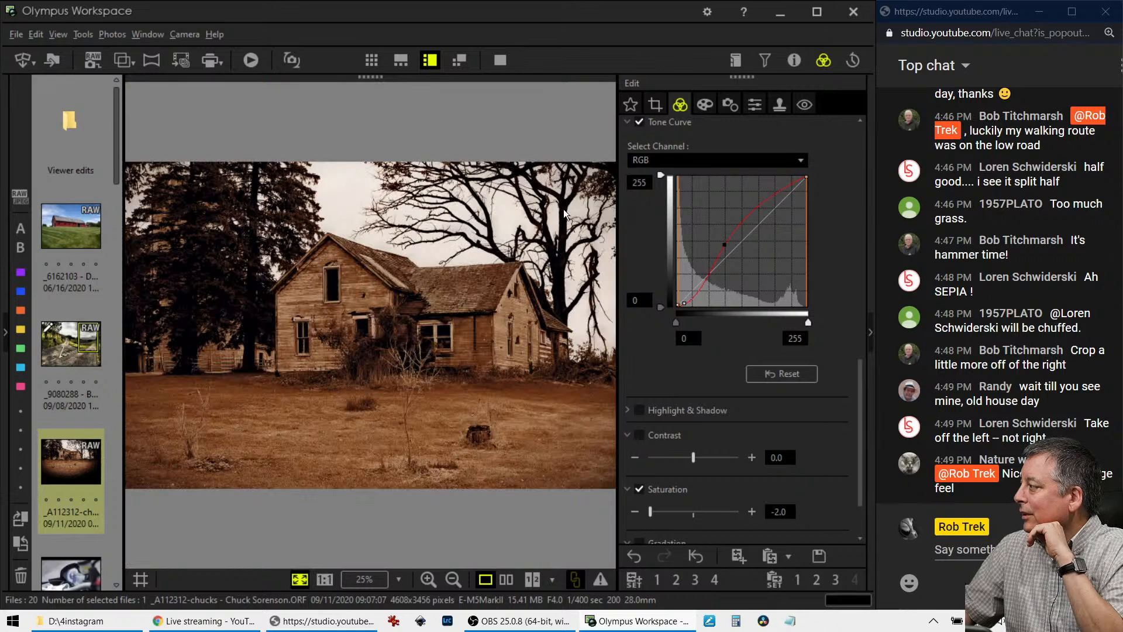
# Try a tighter 3:2 crop of 2952 x 1967 pixels on the farmhouse photo.
pyautogui.click(657, 104)
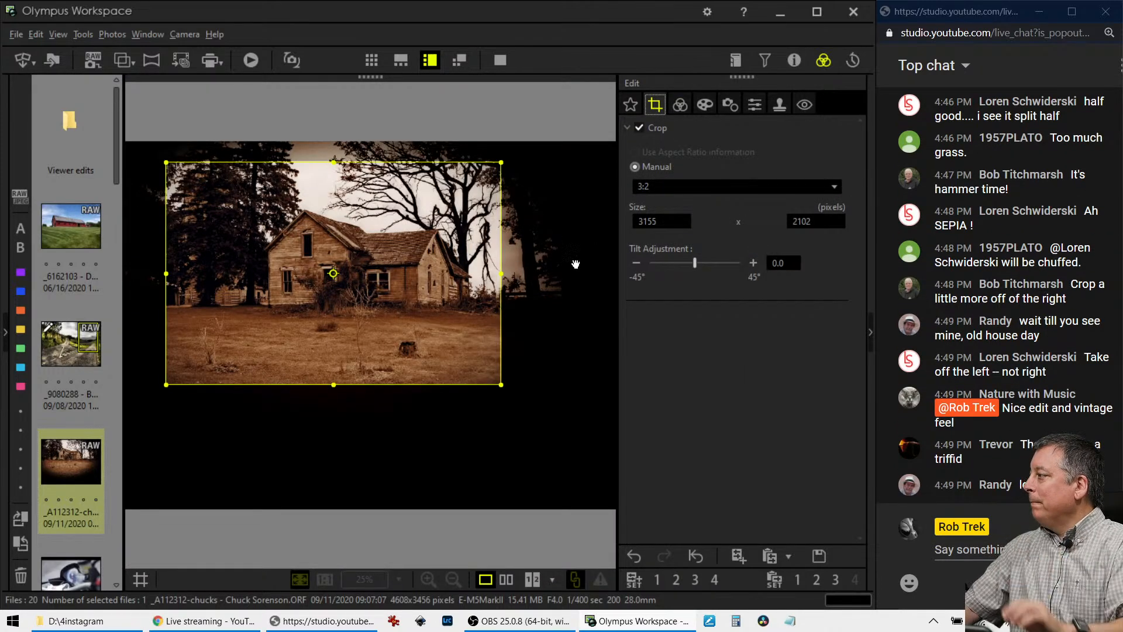
pyautogui.moveTo(499, 381); pyautogui.dragTo(480, 370)
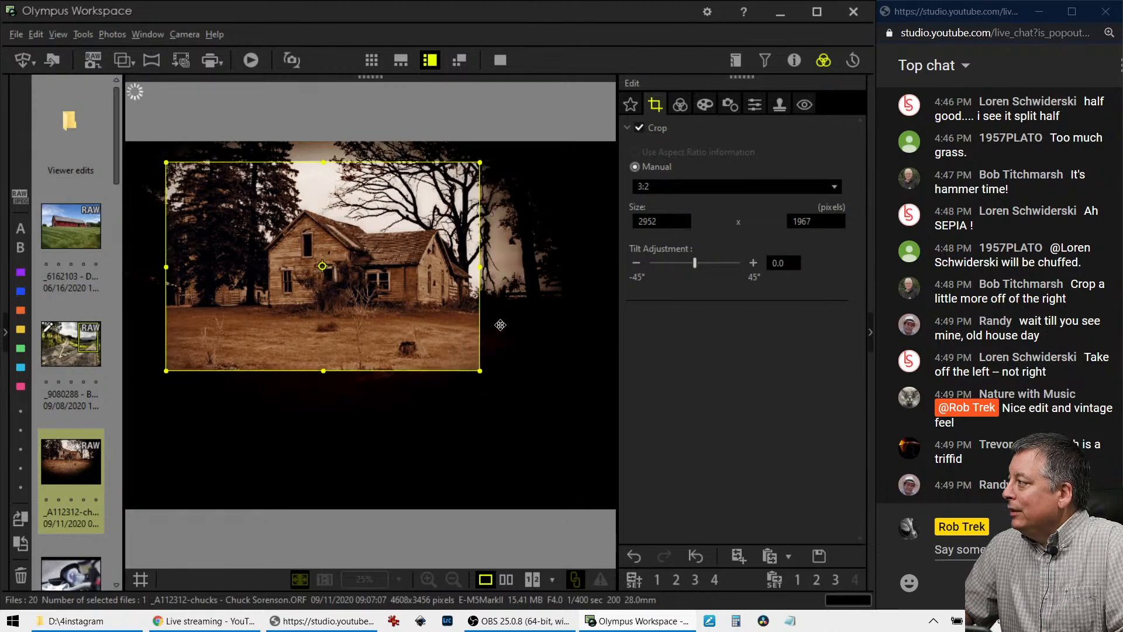
pyautogui.click(680, 106)
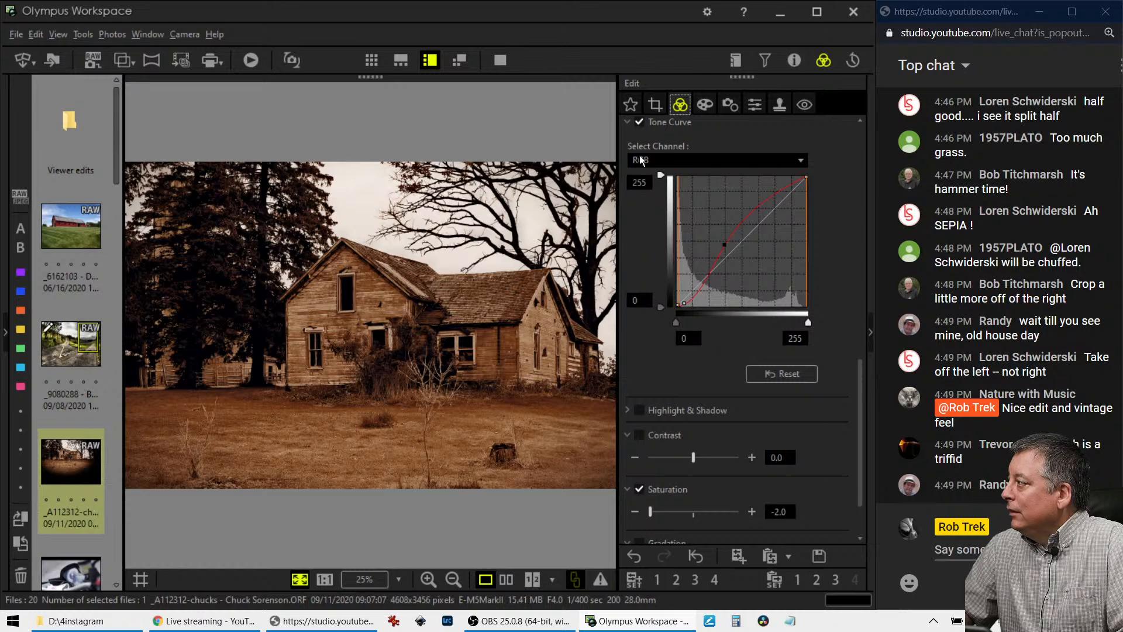
# Resize the farmhouse's 3:2 crop to about 3065 x 2043 pixels and reposition it to trim the photo's left side.
pyautogui.click(654, 105)
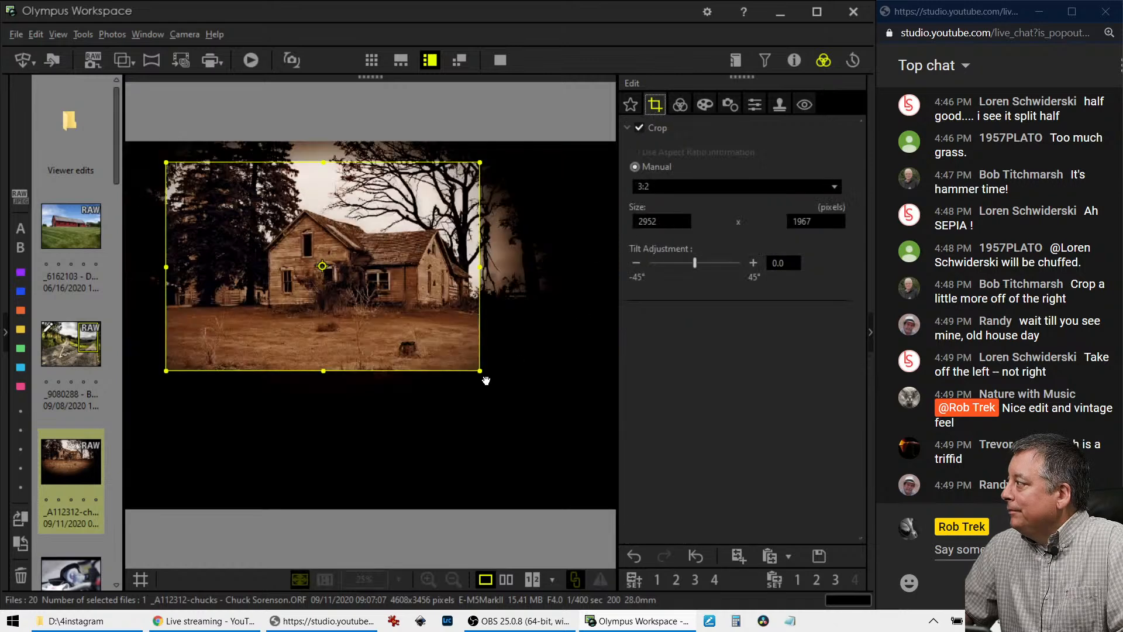
pyautogui.moveTo(480, 370); pyautogui.dragTo(496, 381)
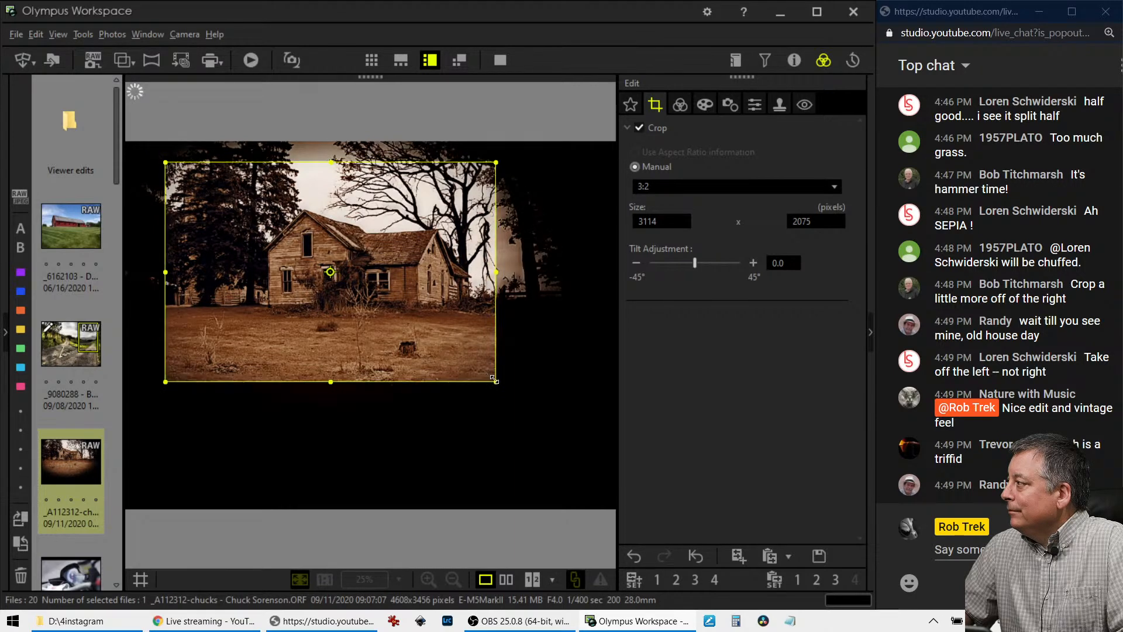
pyautogui.moveTo(493, 380); pyautogui.dragTo(457, 343)
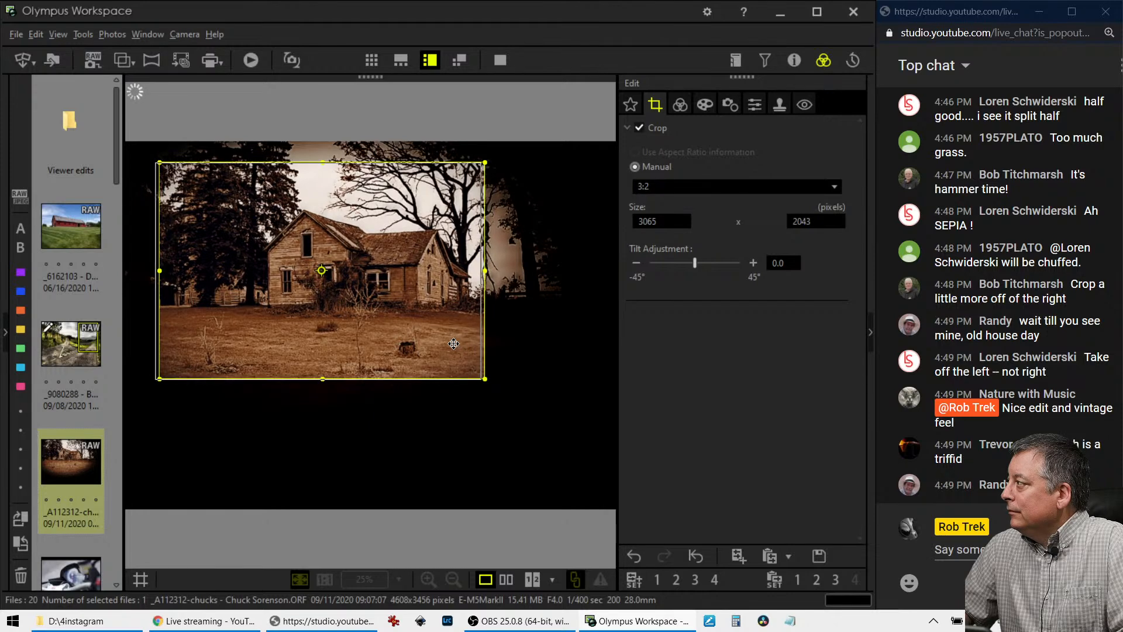
pyautogui.moveTo(461, 343)
pyautogui.mouseDown()
pyautogui.moveTo(494, 344)
pyautogui.moveTo(467, 349)
pyautogui.mouseUp()
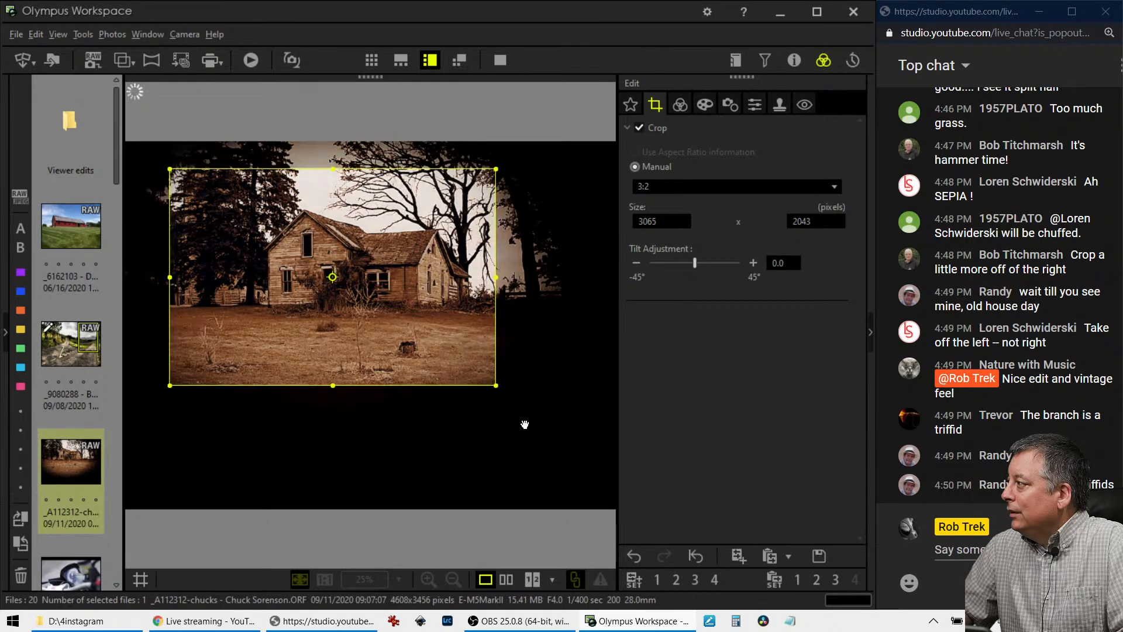
pyautogui.moveTo(495, 384); pyautogui.dragTo(493, 383)
pyautogui.click(679, 105)
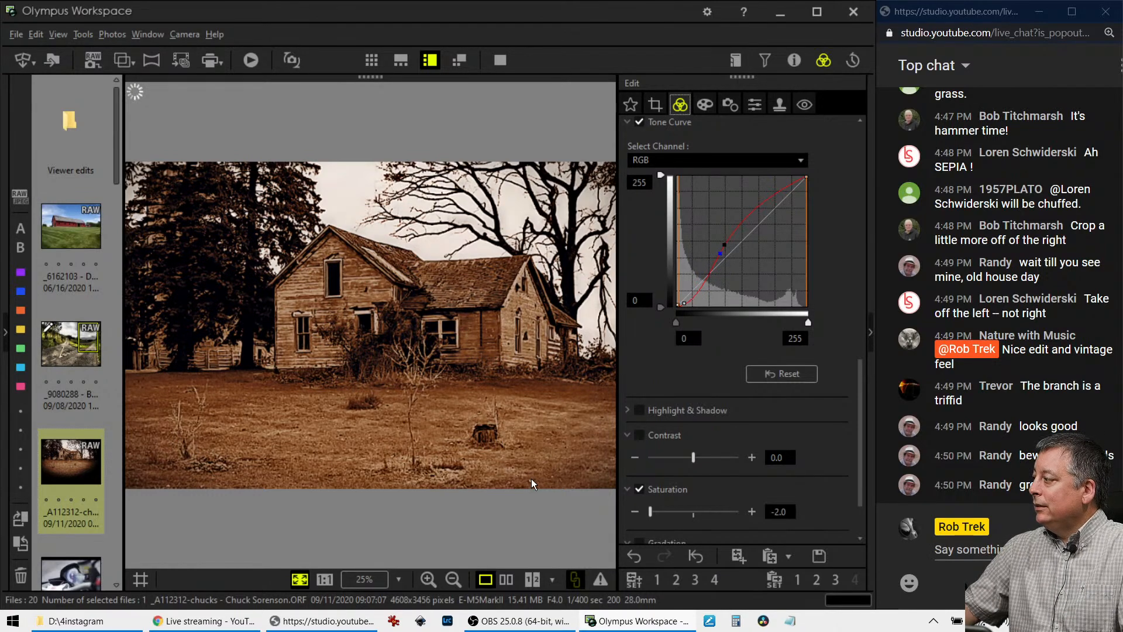
# Compare the edited farmhouse photo side by side with the original in full screen.
pyautogui.click(511, 578)
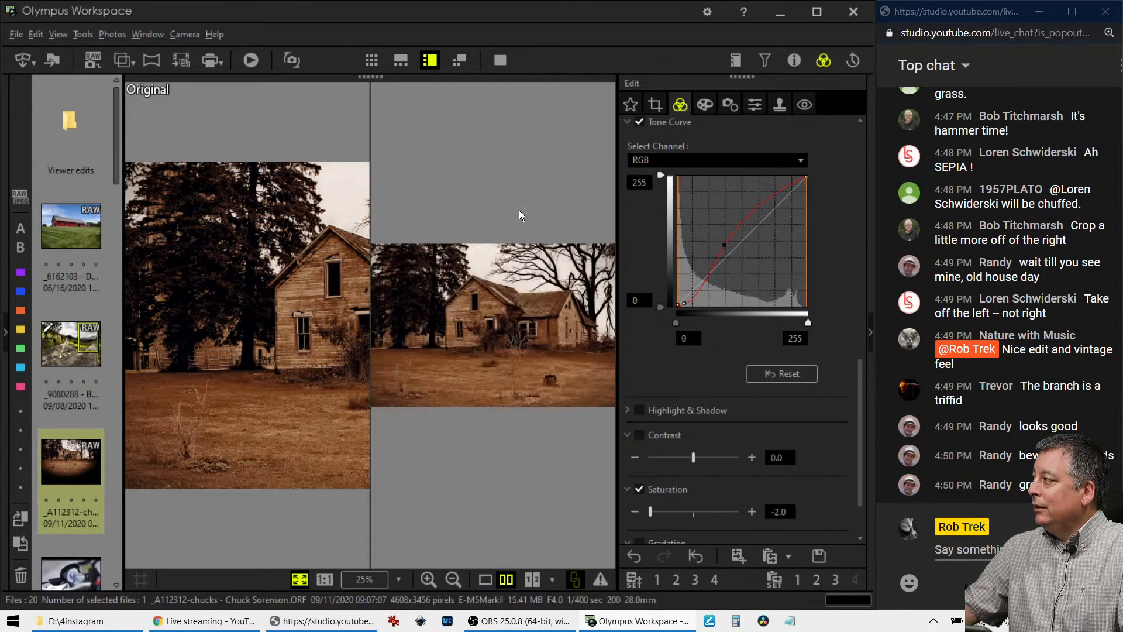
pyautogui.click(498, 62)
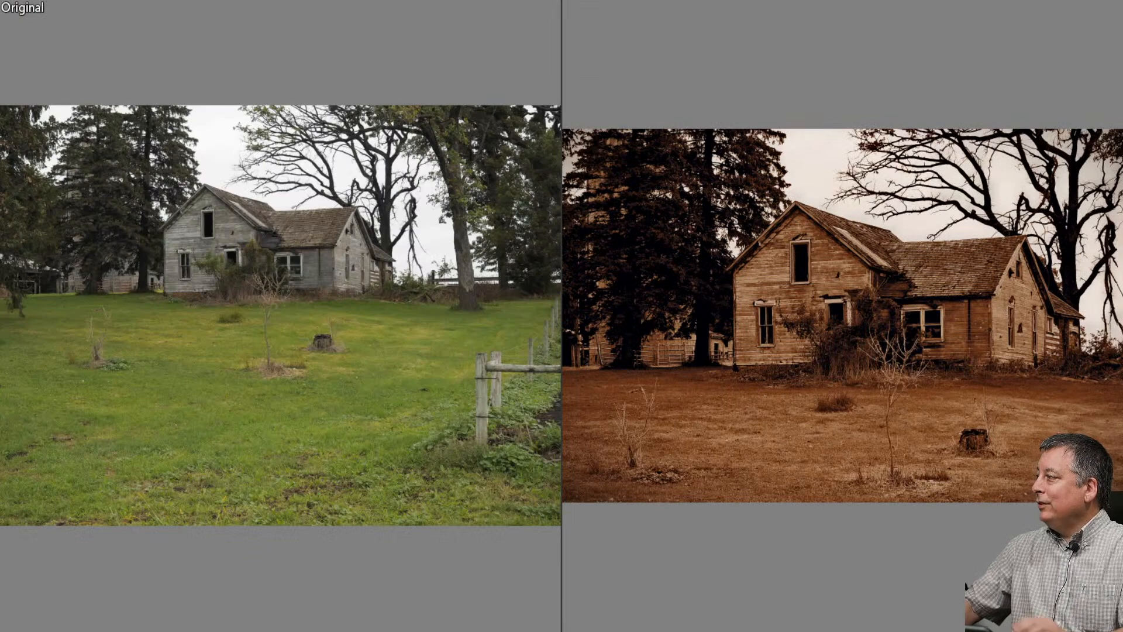
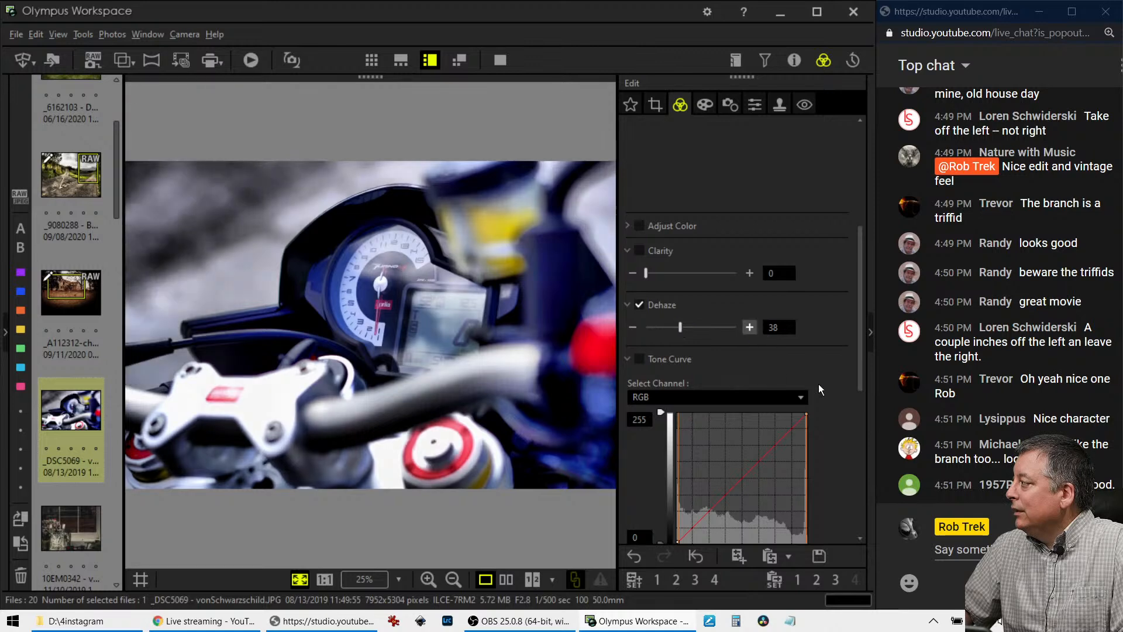
# Shape the motorcycle photo's RGB tone curve with a shadow point pulled below the diagonal and a highlight point near the diagonal.
pyautogui.scroll(-4, 818, 384)
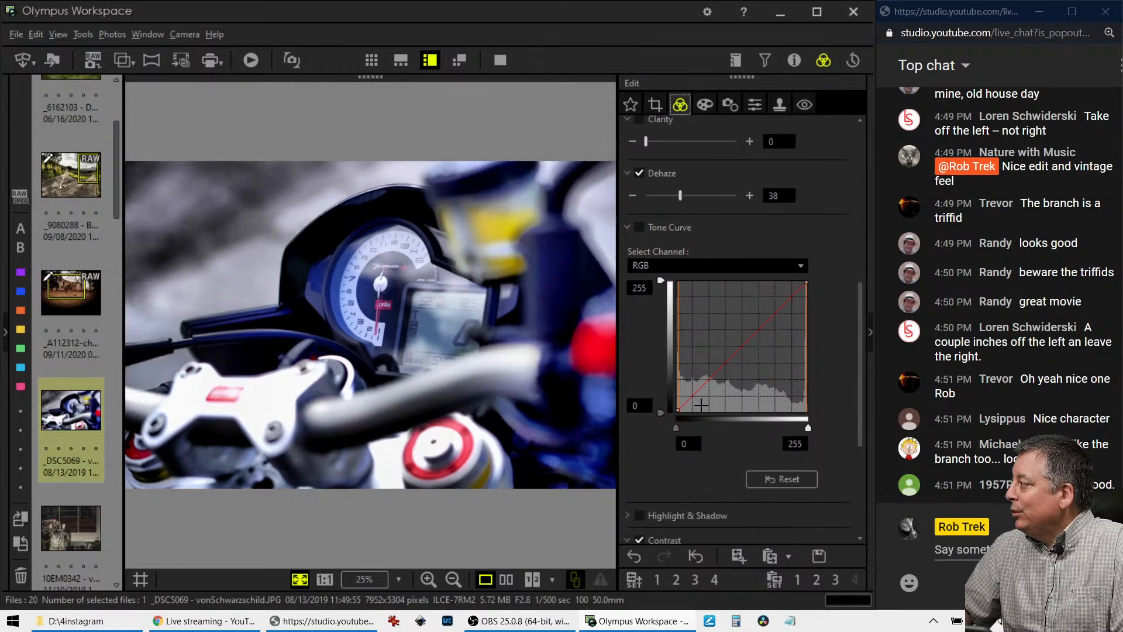
pyautogui.click(688, 401)
pyautogui.moveTo(687, 401); pyautogui.dragTo(683, 407)
pyautogui.click(742, 346)
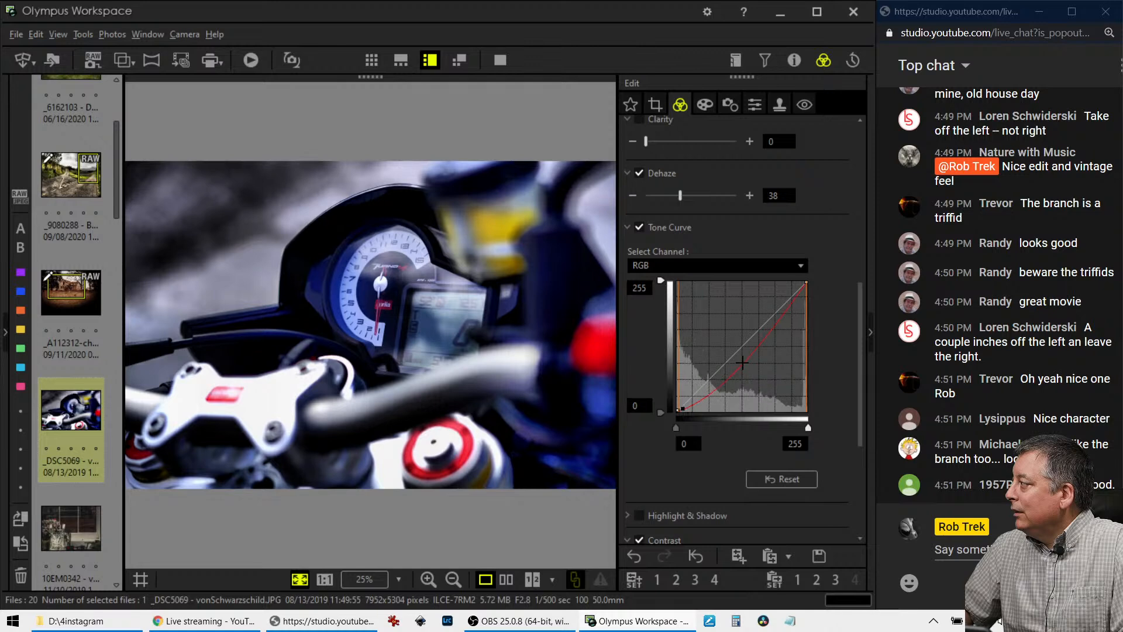
pyautogui.moveTo(742, 345); pyautogui.dragTo(705, 394)
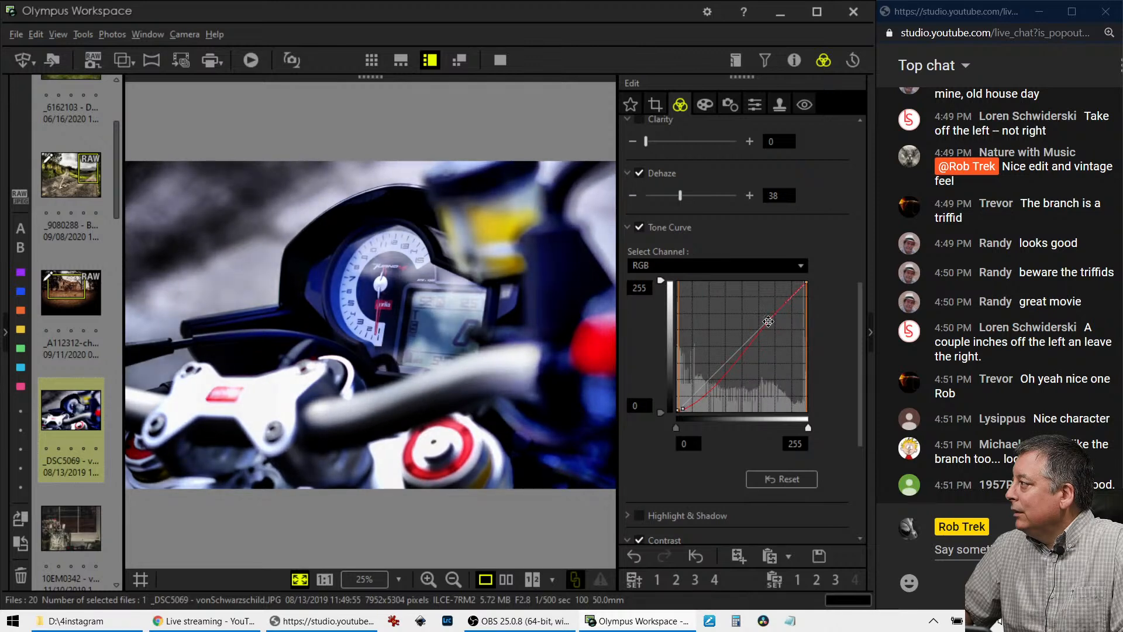
# Reduce the motorcycle photo's Saturation to 18 and warm its custom white balance to 0.5 on the blue-amber axis.
pyautogui.scroll(-3, 741, 461)
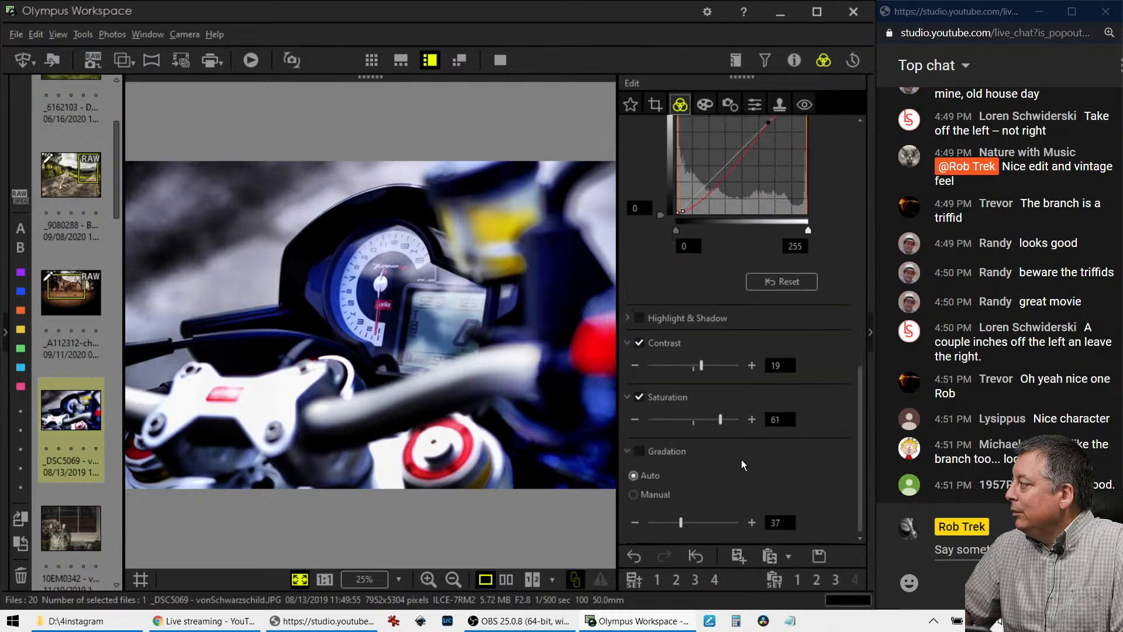
pyautogui.moveTo(715, 421); pyautogui.dragTo(701, 421)
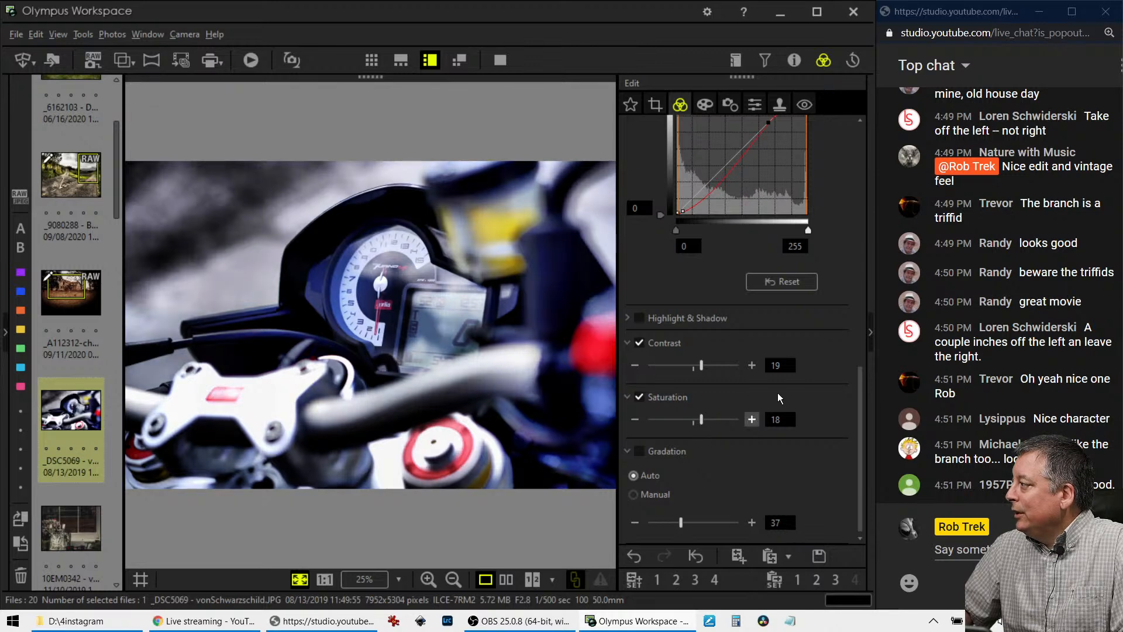
pyautogui.scroll(10, 777, 388)
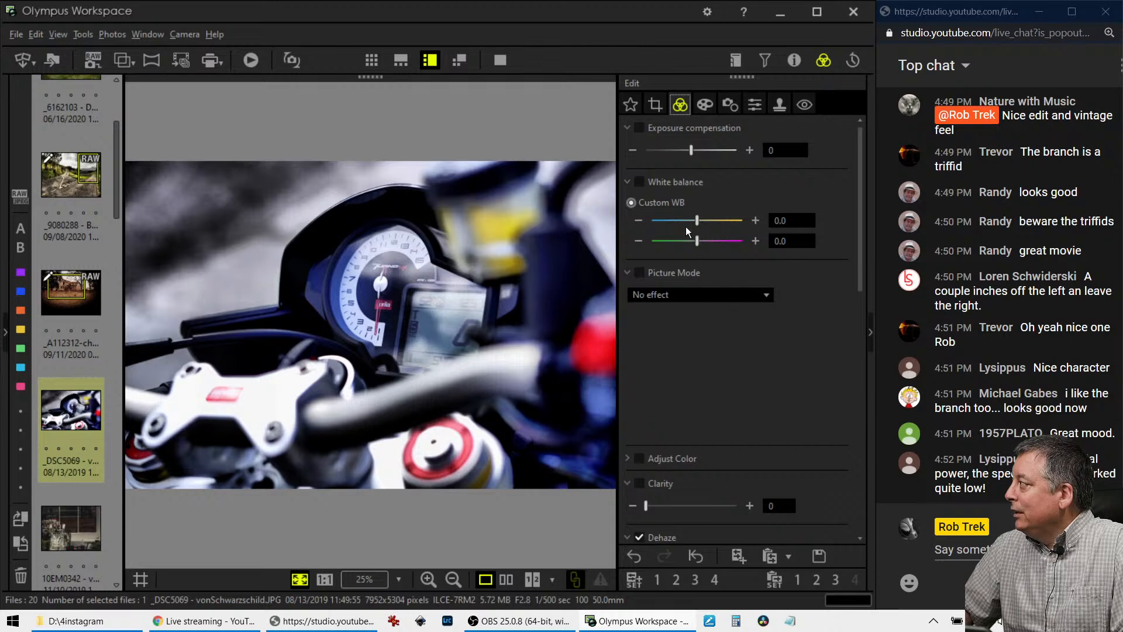
pyautogui.moveTo(696, 221); pyautogui.dragTo(703, 223)
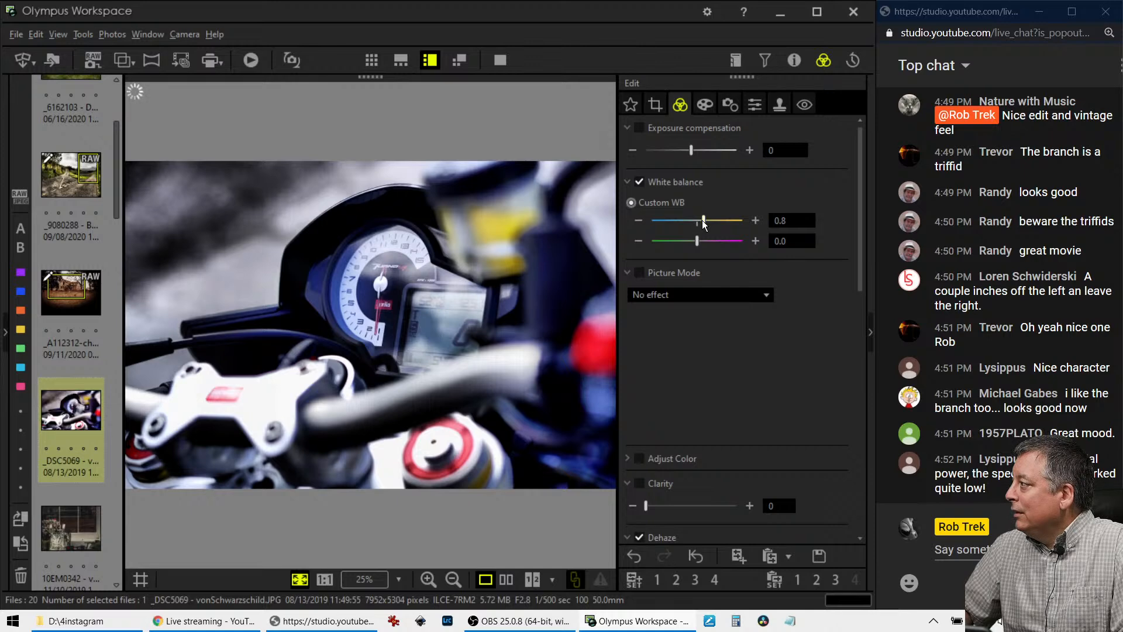
pyautogui.moveTo(704, 222); pyautogui.dragTo(701, 223)
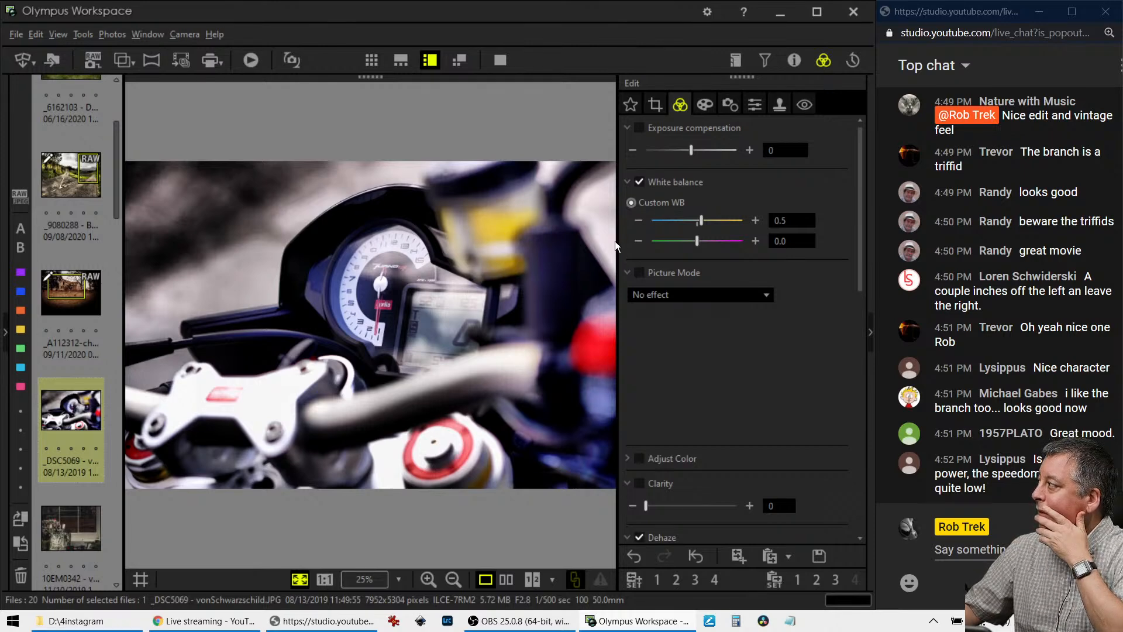
# Mute yellow (0) and orange (1) in Adjust Color, with Saturation at -7 and -6 and Luminance at -4 and -2.
pyautogui.scroll(-1, 675, 416)
pyautogui.click(629, 394)
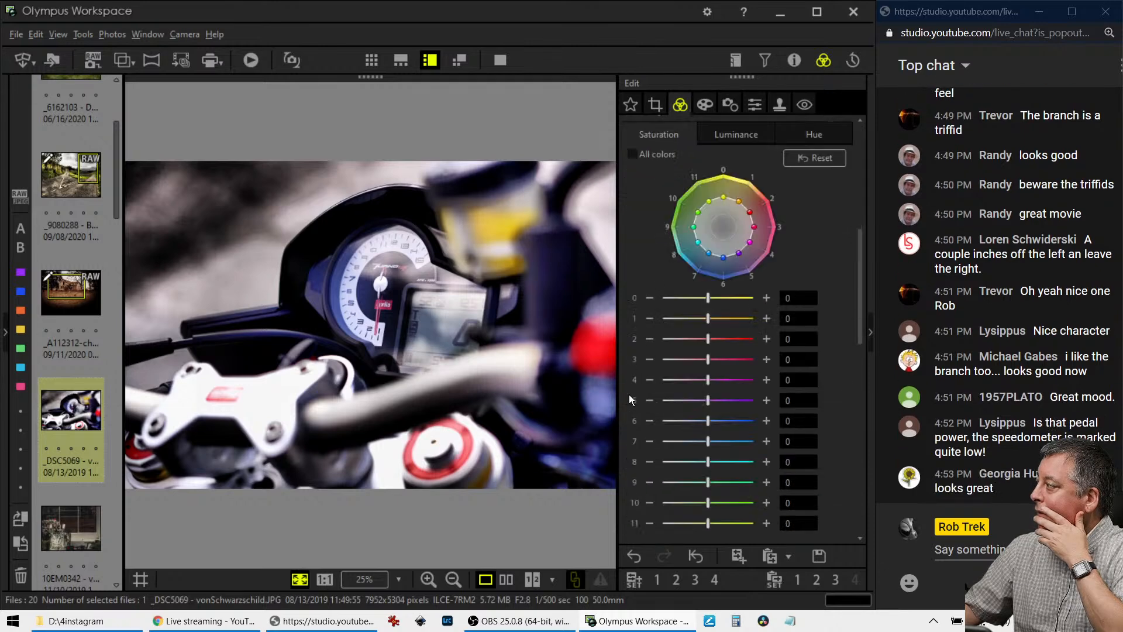
pyautogui.moveTo(708, 297); pyautogui.dragTo(657, 300)
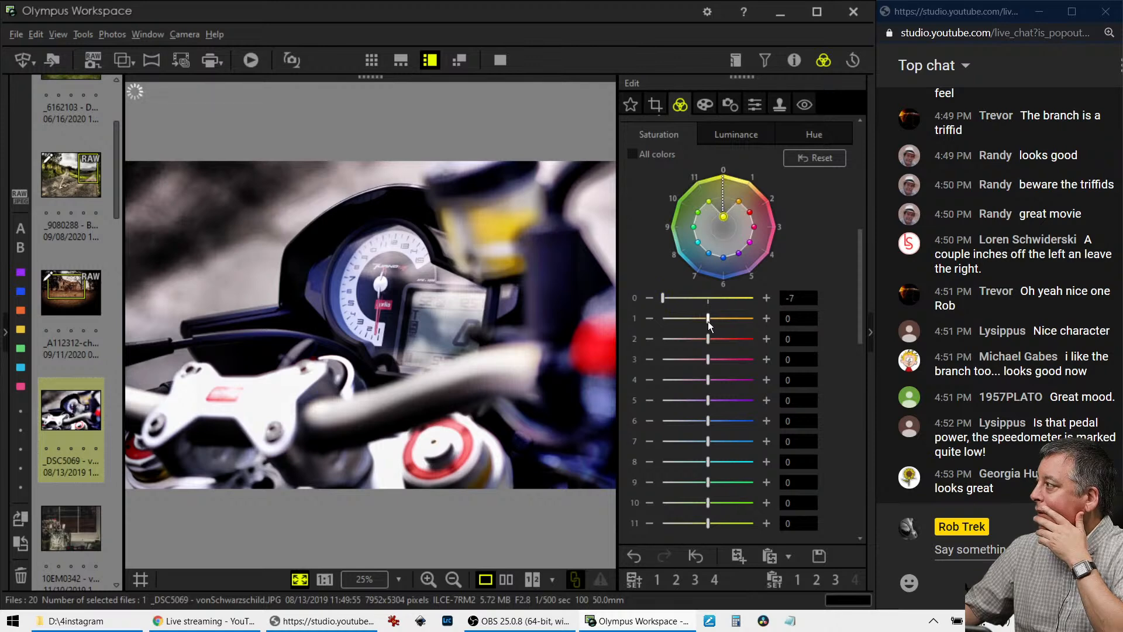
pyautogui.moveTo(708, 321); pyautogui.dragTo(672, 321)
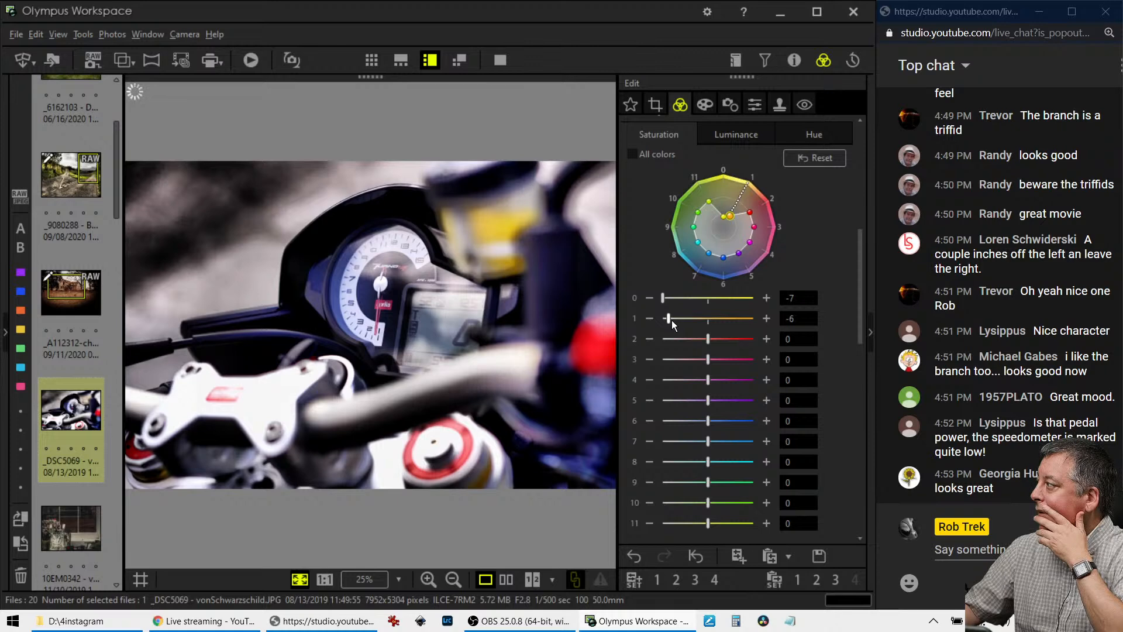
pyautogui.click(725, 140)
pyautogui.moveTo(707, 303)
pyautogui.mouseDown()
pyautogui.moveTo(689, 302)
pyautogui.moveTo(696, 317)
pyautogui.mouseUp()
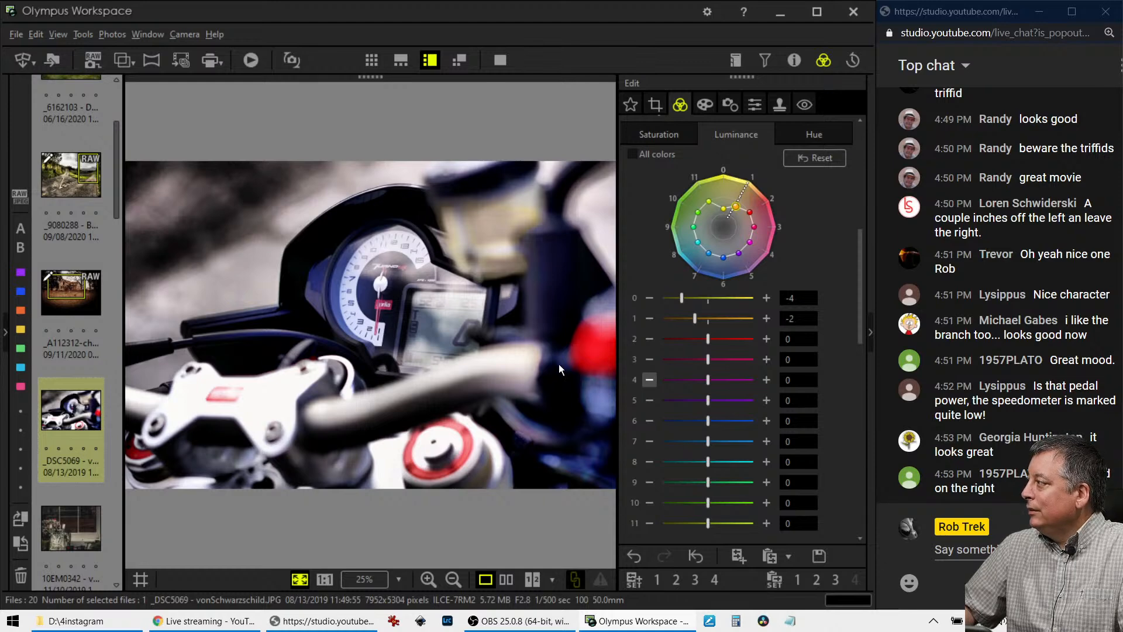
# Enable the Clone Stamp Tool for the motorcycle photo with Size 250 and Blur 100.
pyautogui.click(705, 104)
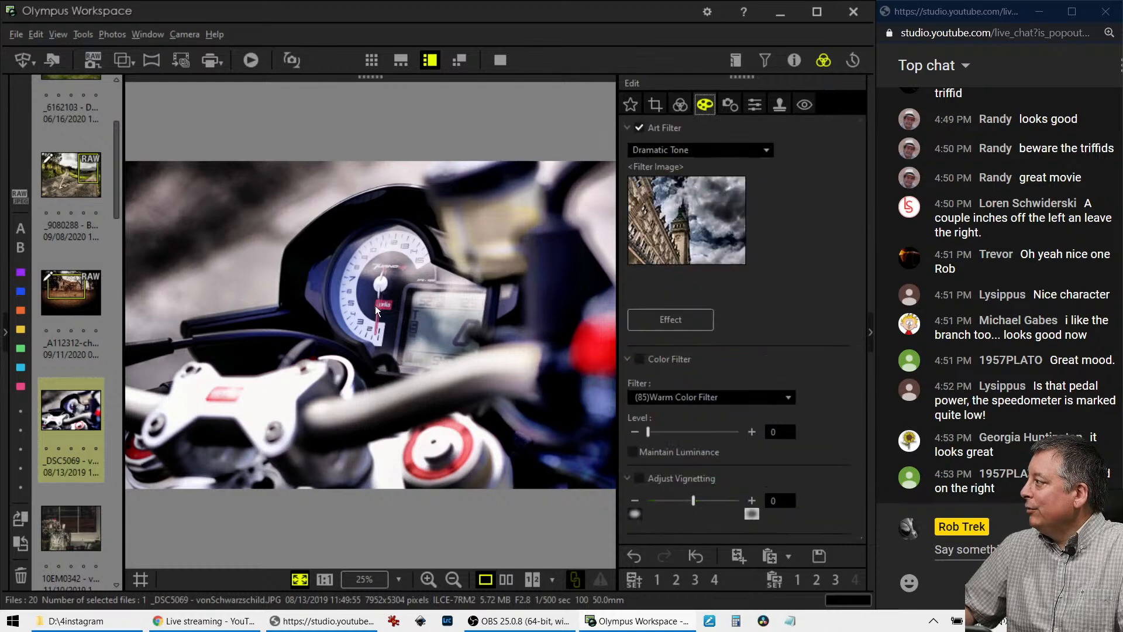
pyautogui.click(779, 104)
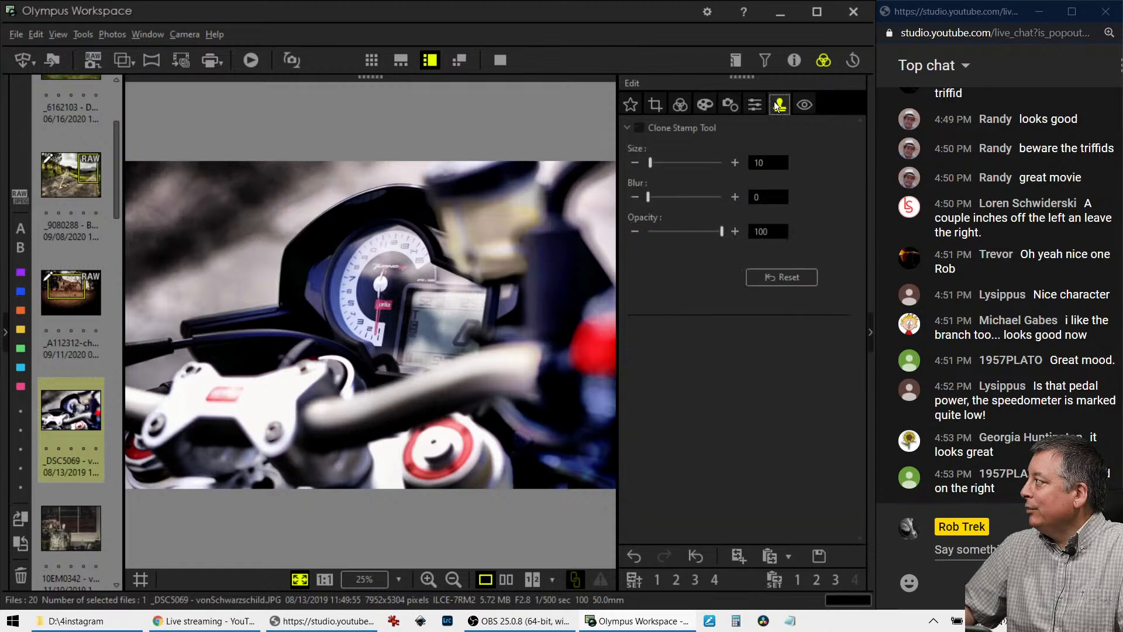
pyautogui.moveTo(655, 161); pyautogui.dragTo(746, 169)
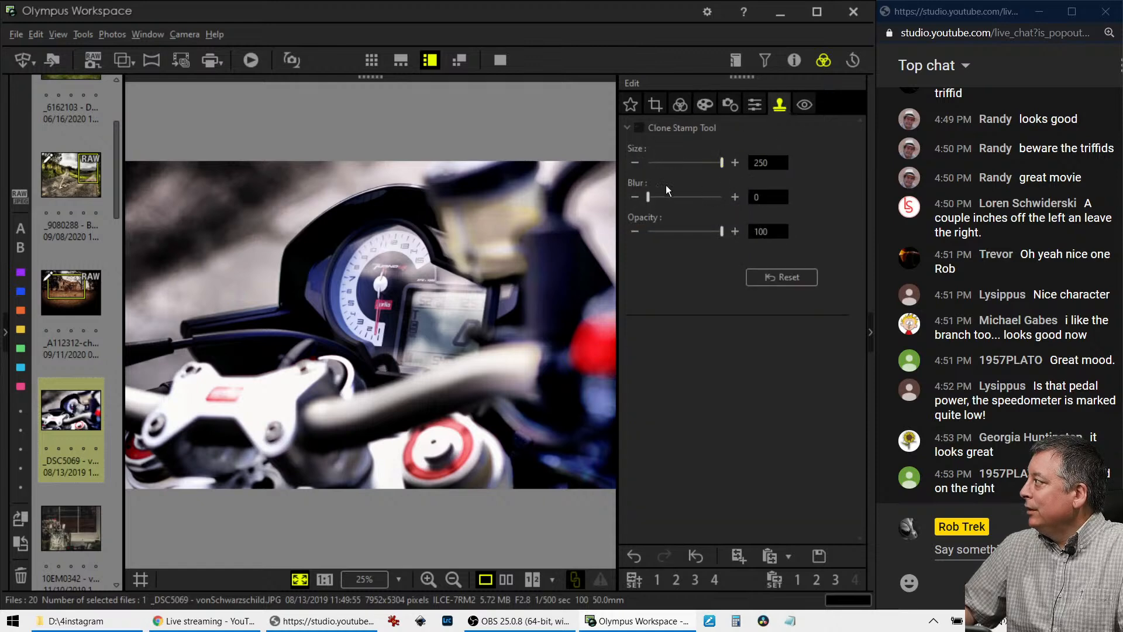
pyautogui.moveTo(646, 196); pyautogui.dragTo(734, 202)
pyautogui.click(641, 128)
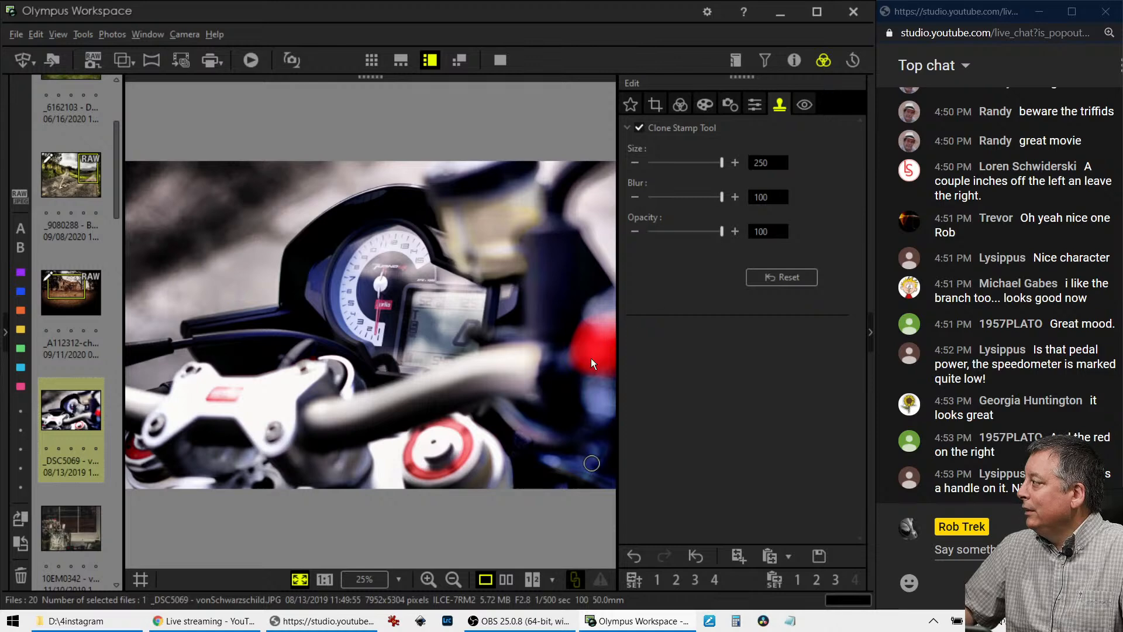
# Clone dark areas of the motorcycle over the blurred red spot at the photo's right edge.
pyautogui.click(564, 443)
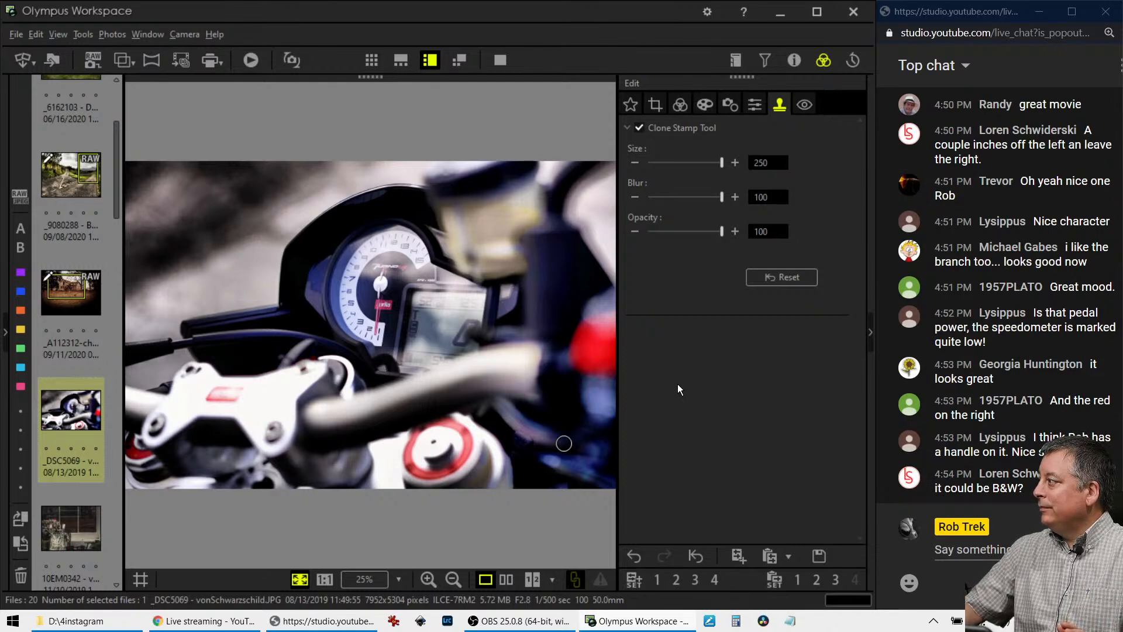
pyautogui.click(679, 104)
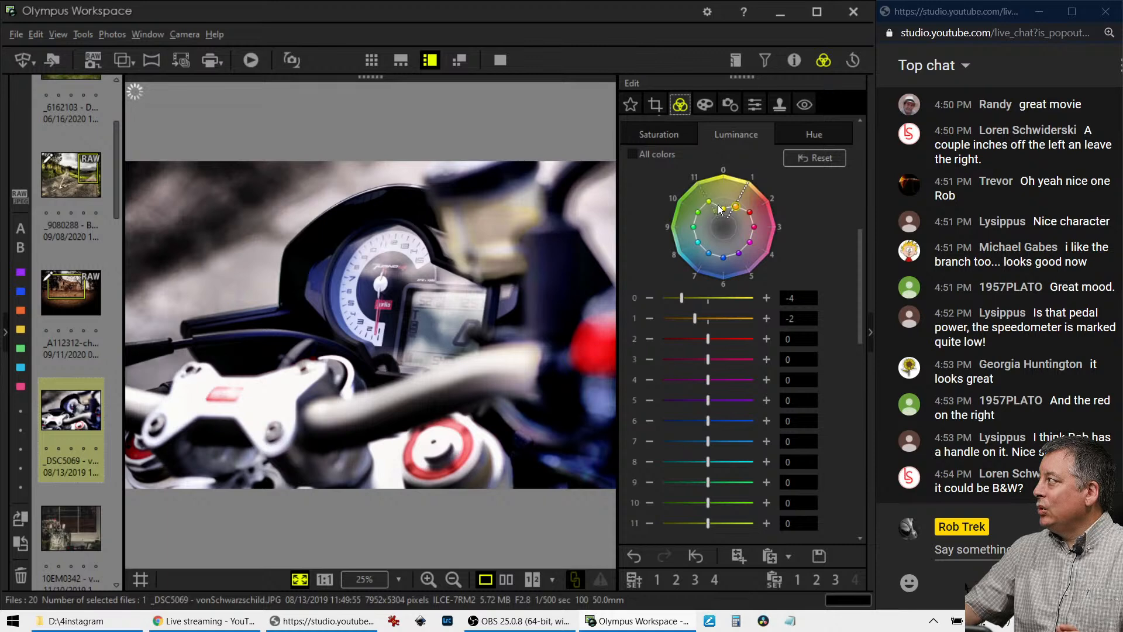
pyautogui.click(774, 109)
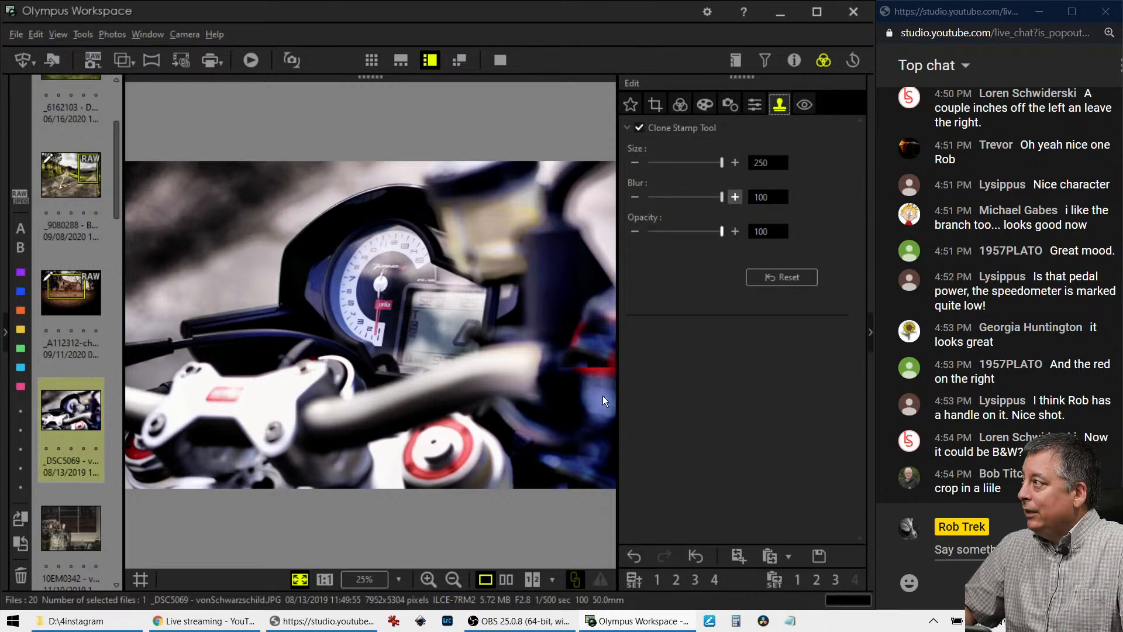
pyautogui.click(542, 248)
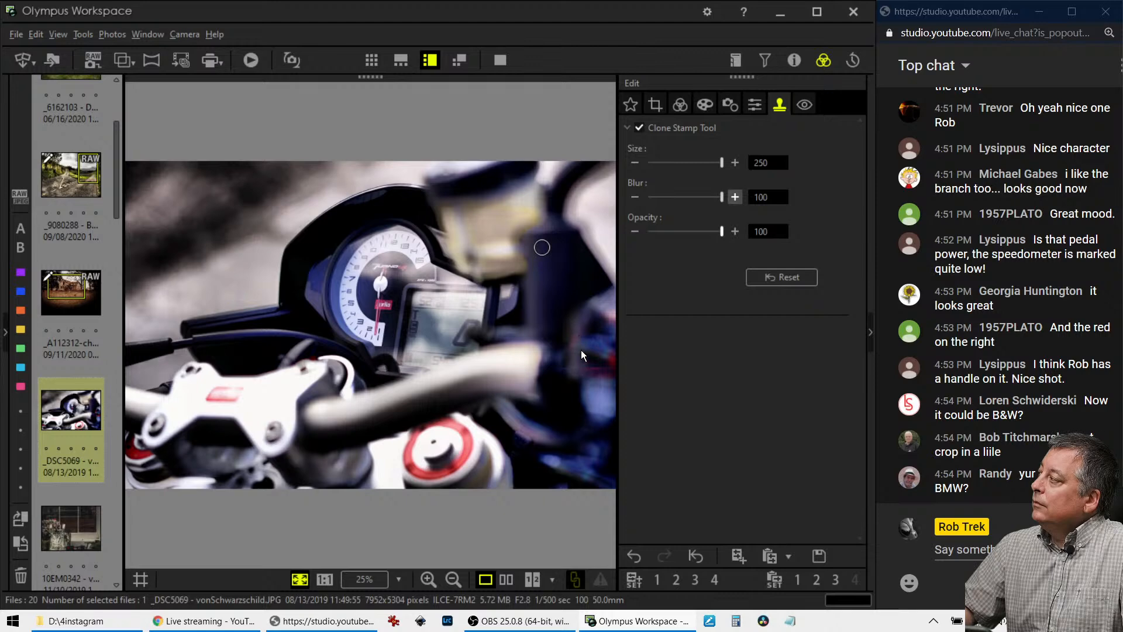
# Finish cloning over the red spot at the motorcycle's right edge and raise red (2) Saturation to 4 in Adjust Color.
pyautogui.click(577, 295)
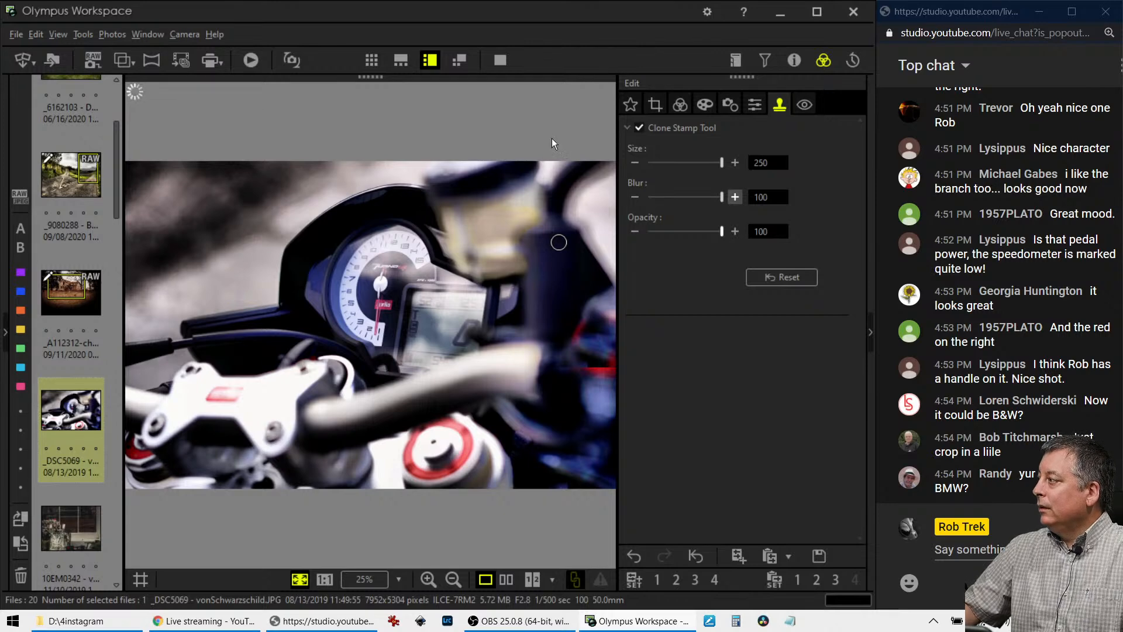
pyautogui.click(680, 104)
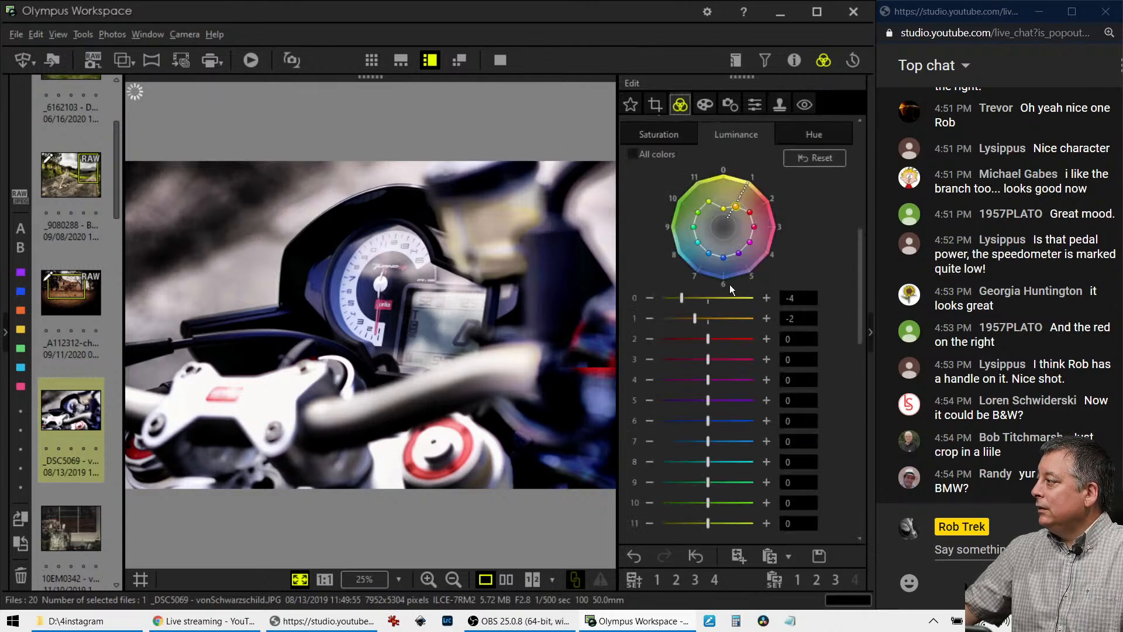
pyautogui.moveTo(748, 214); pyautogui.dragTo(765, 211)
pyautogui.click(682, 137)
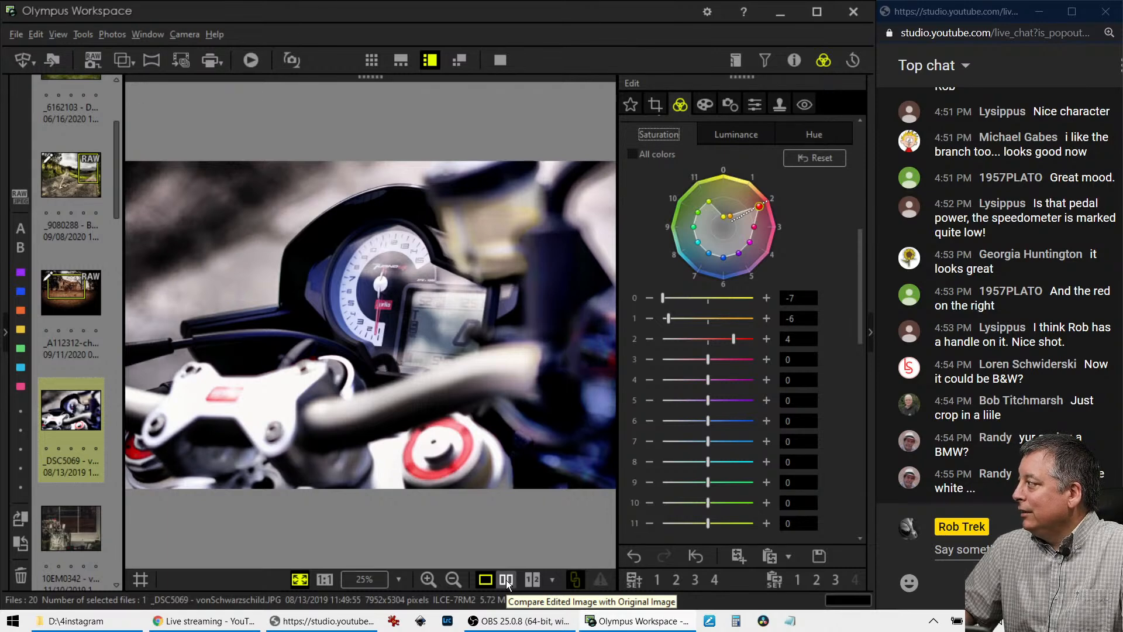
# Compare the edited motorcycle photo side by side with the original in full screen.
pyautogui.click(506, 580)
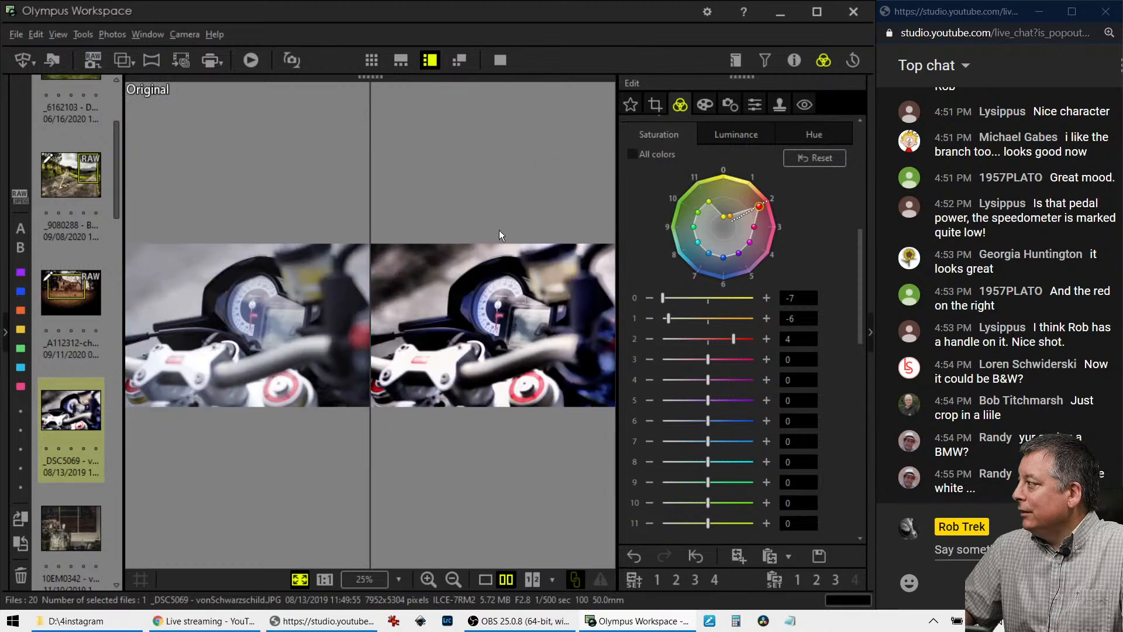
pyautogui.click(492, 59)
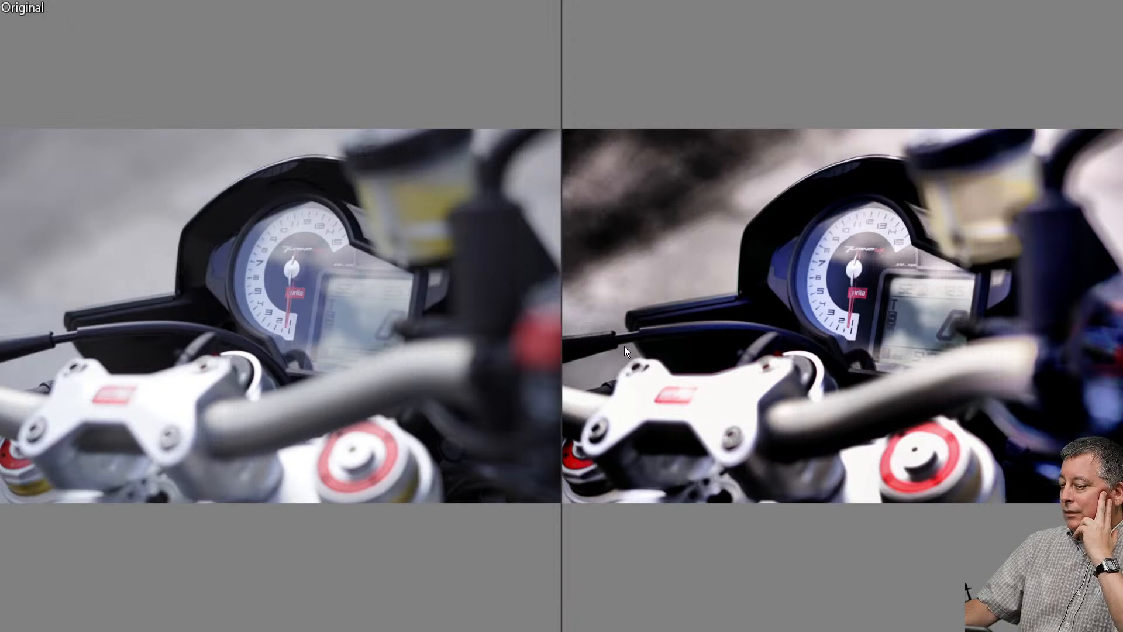
pyautogui.press('Escape')
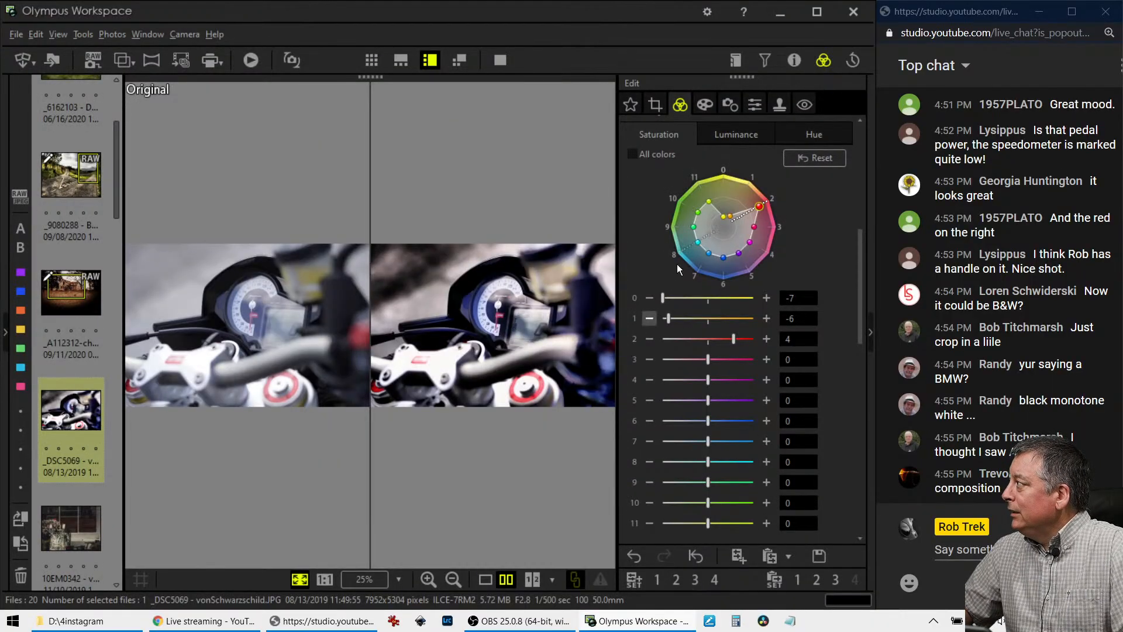
# Raise the motorcycle photo's overall Saturation to 43 and review the single edited image in full screen.
pyautogui.scroll(-2, 678, 327)
pyautogui.scroll(-10, 678, 326)
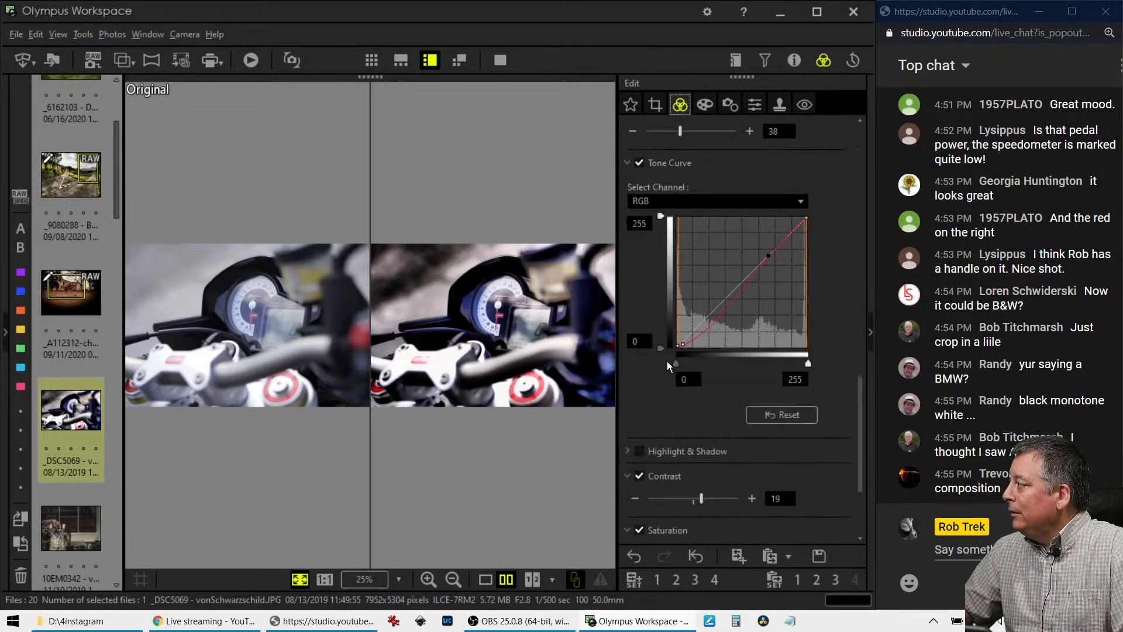
pyautogui.moveTo(700, 421); pyautogui.dragTo(714, 423)
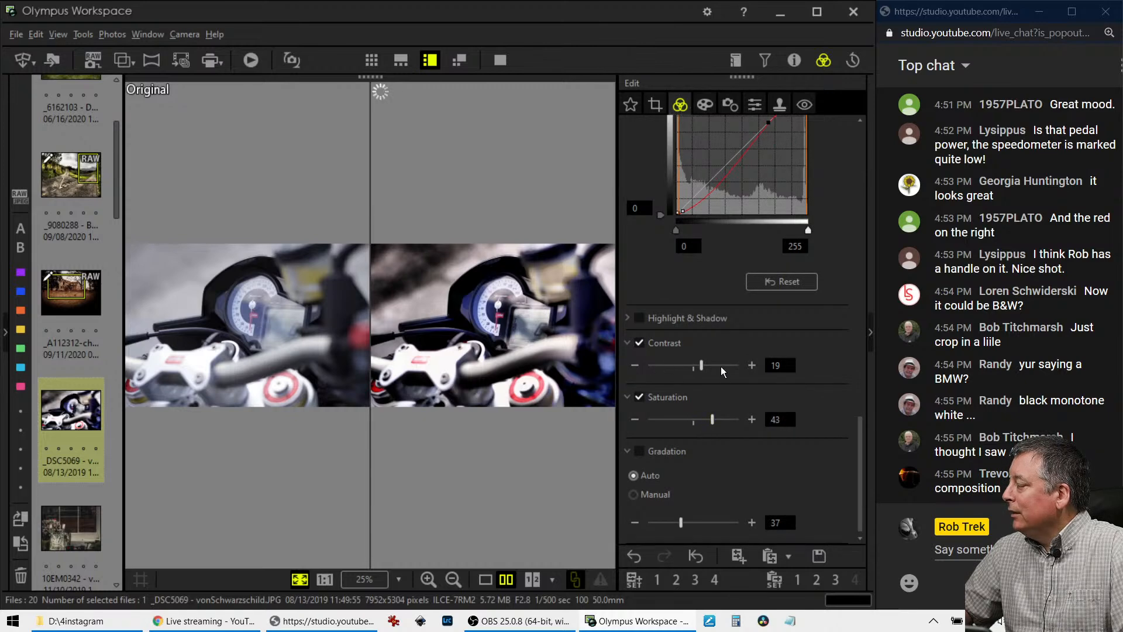
pyautogui.click(485, 579)
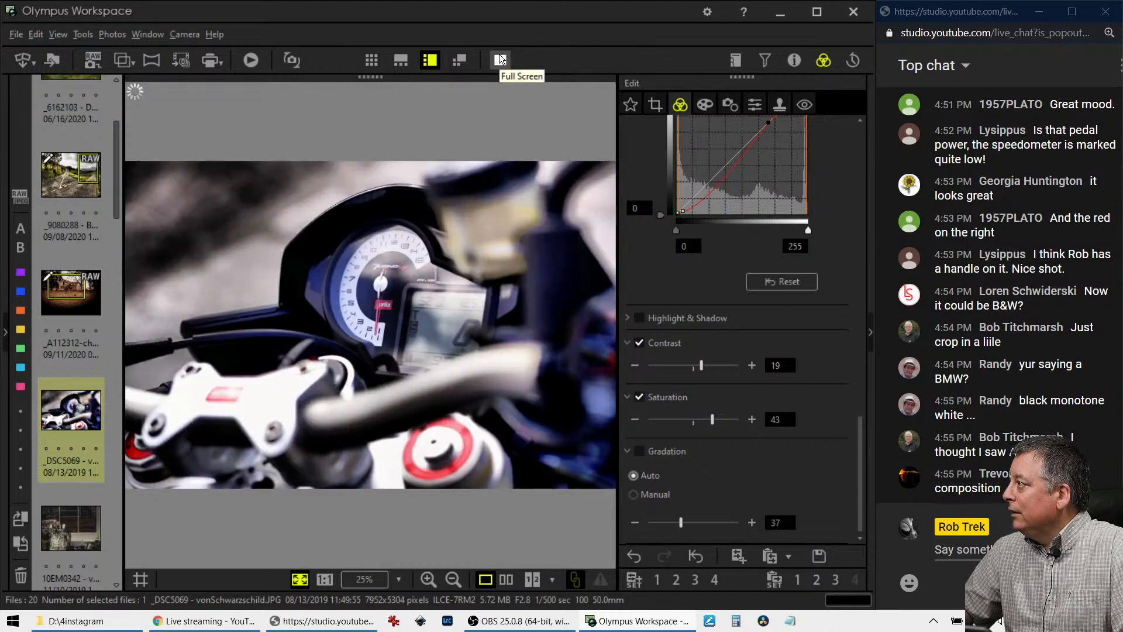
pyautogui.click(500, 59)
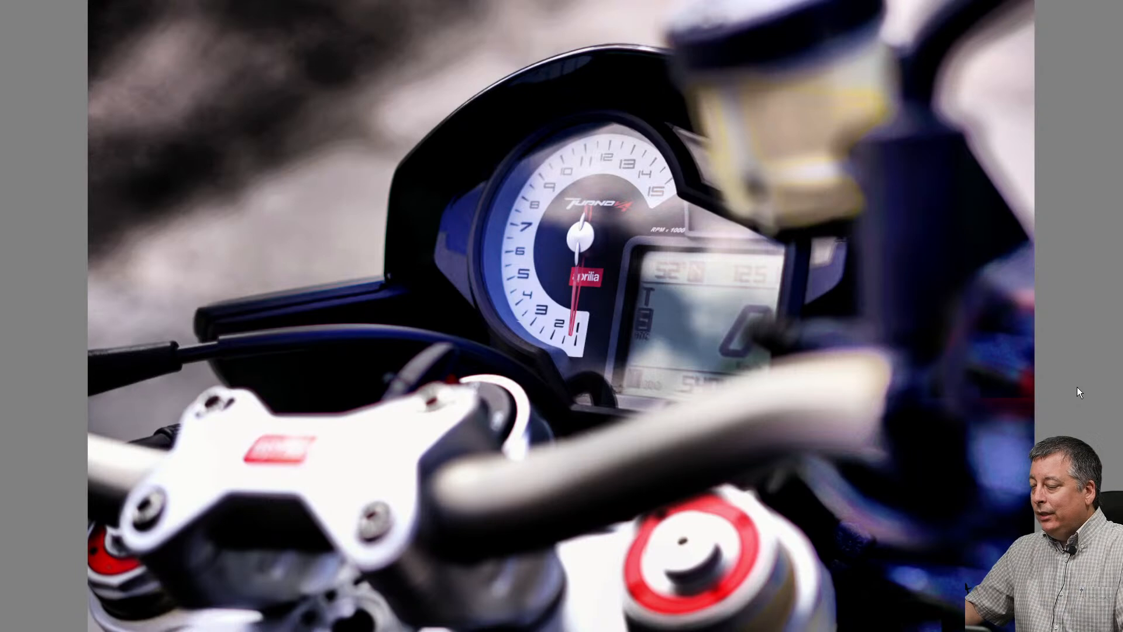
pyautogui.press('Escape')
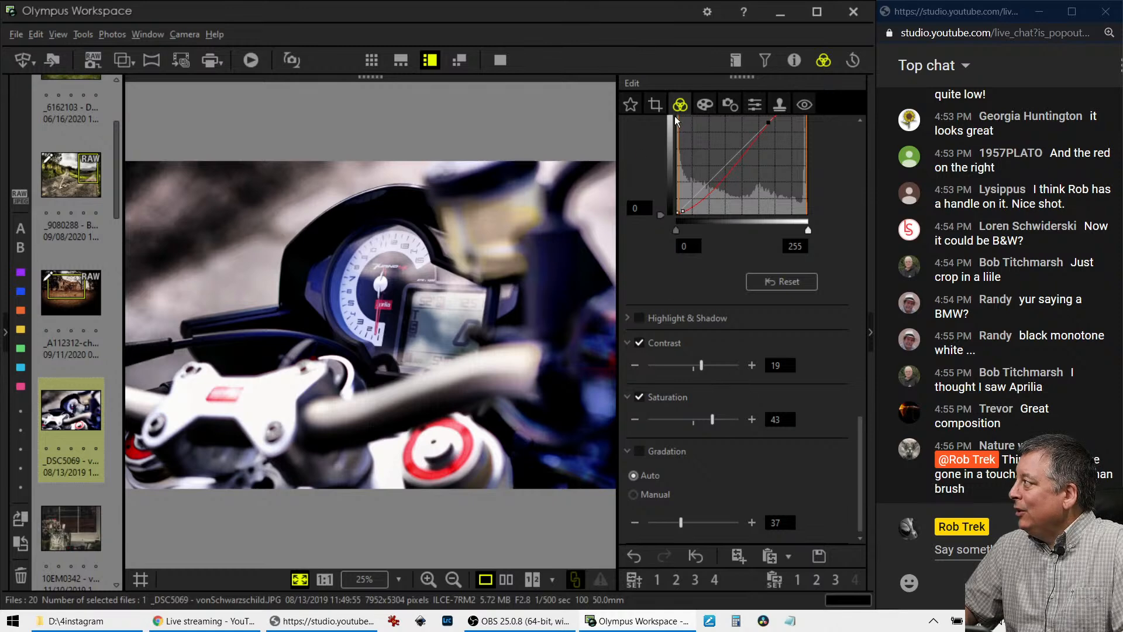
# Crop the motorcycle photo at a 3:2 ratio to about 7005 x 4667 pixels, trimming its top and right edges.
pyautogui.click(657, 107)
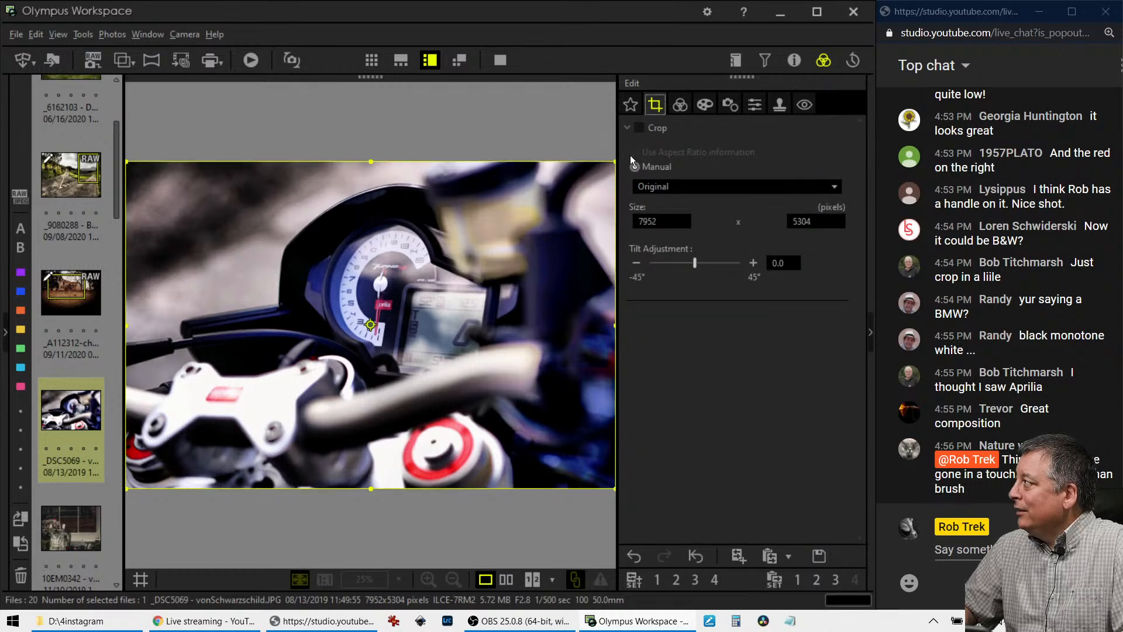
pyautogui.click(672, 187)
pyautogui.click(668, 217)
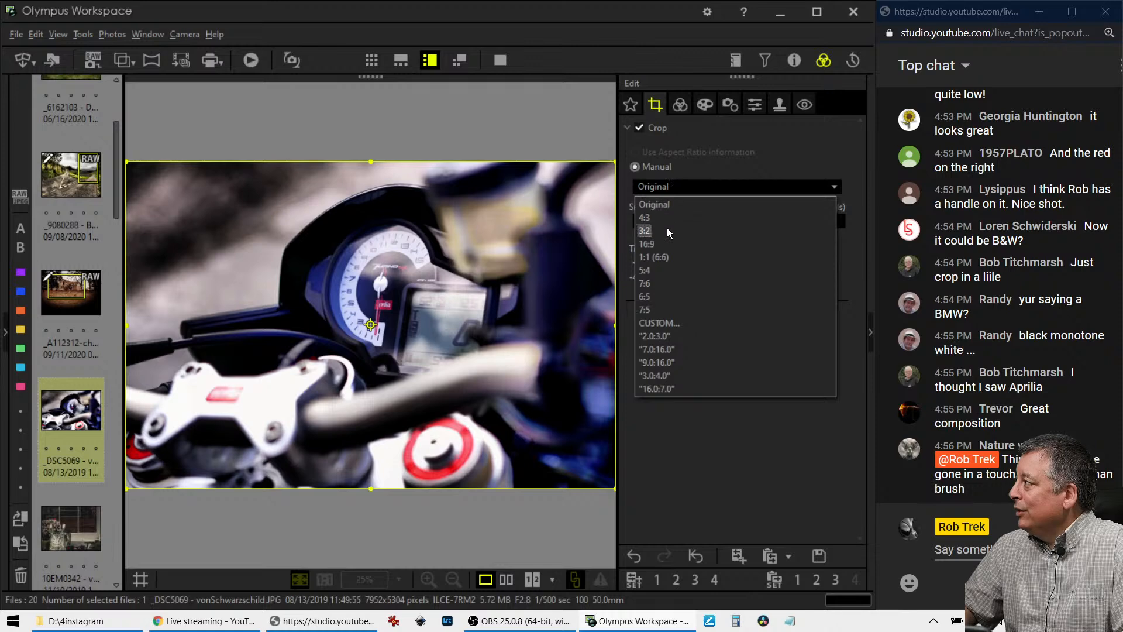
pyautogui.moveTo(614, 162); pyautogui.dragTo(553, 209)
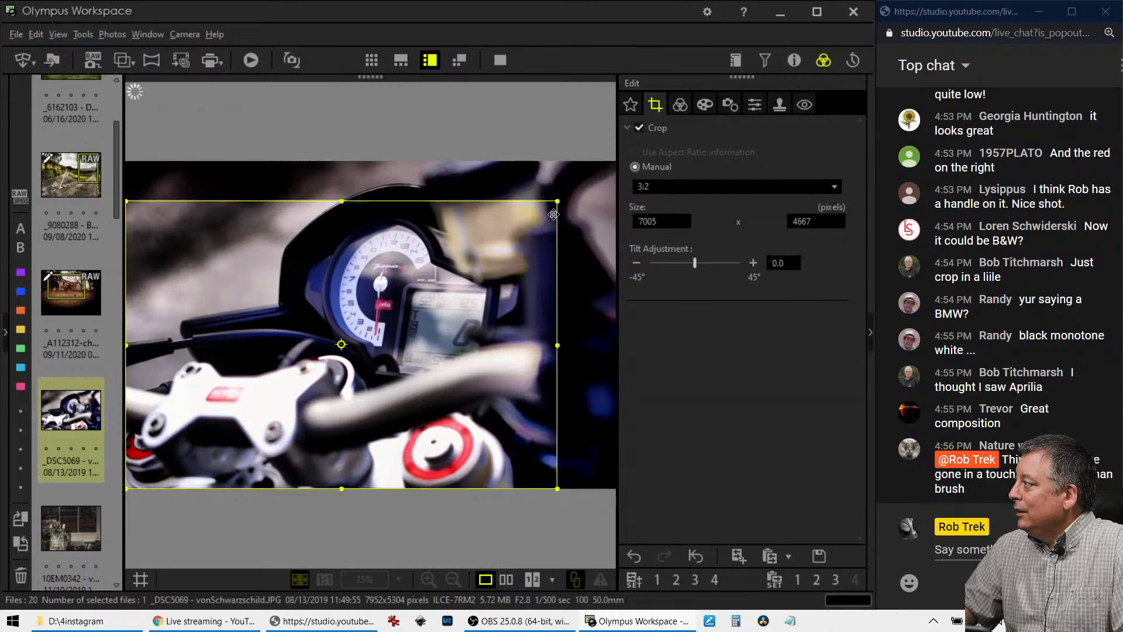
pyautogui.click(677, 103)
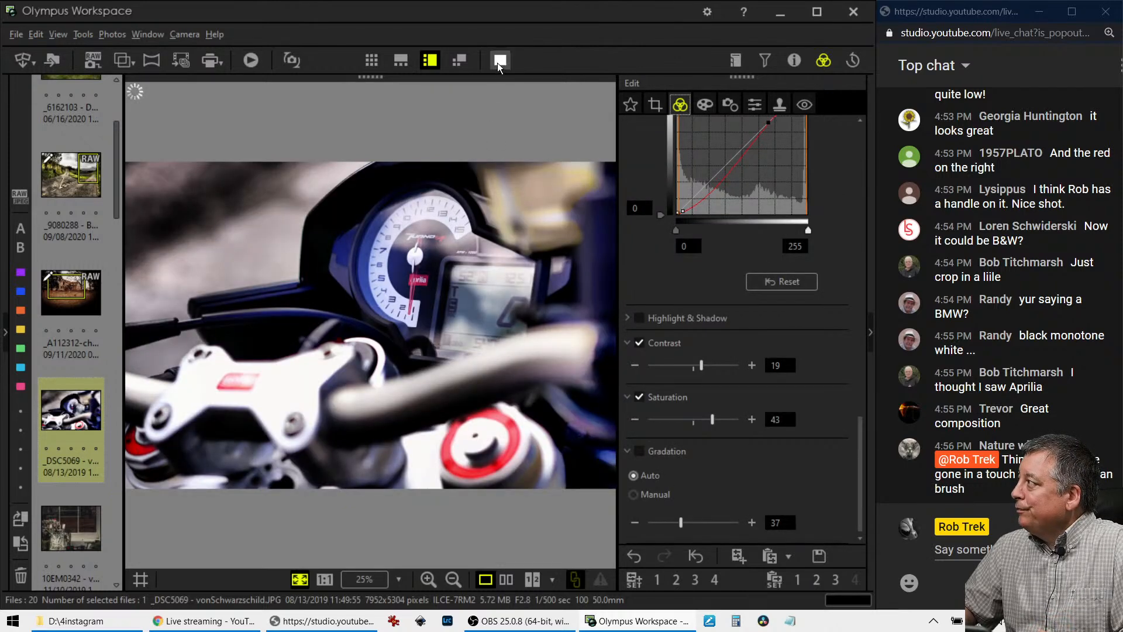
# Compare the cropped motorcycle photo with the original in a full-screen side-by-side view.
pyautogui.click(506, 579)
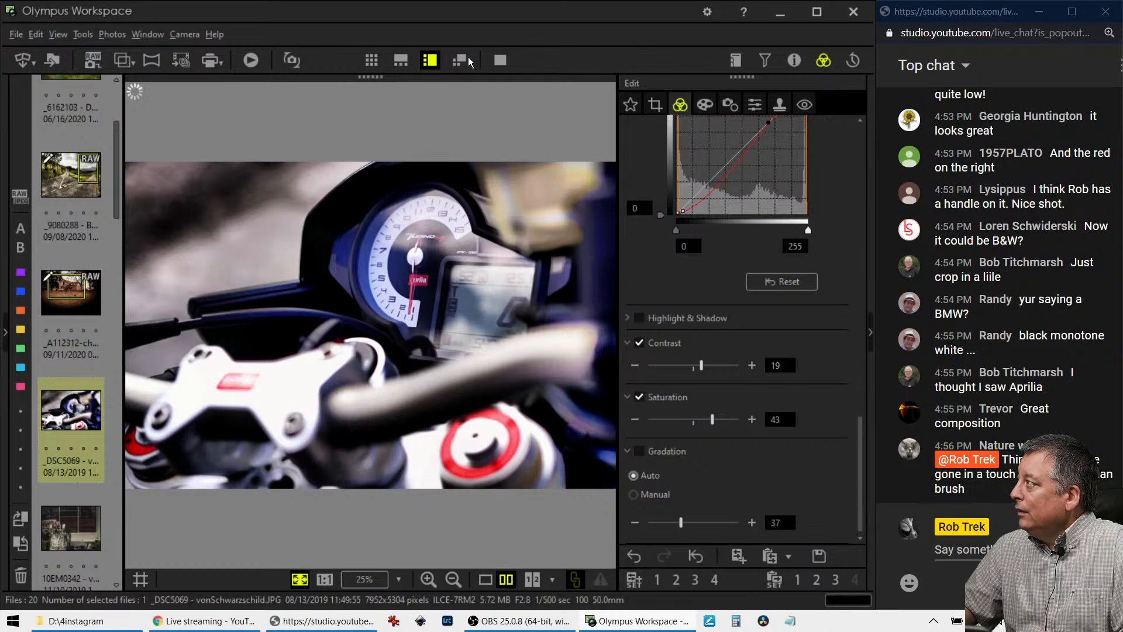
pyautogui.click(494, 56)
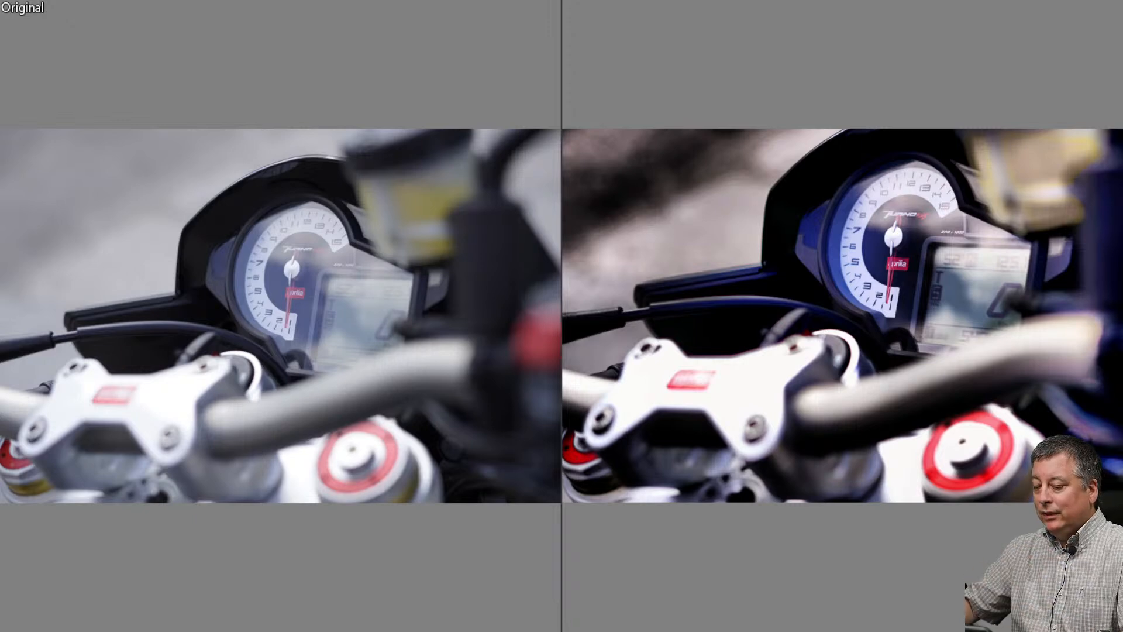
pyautogui.press('Escape')
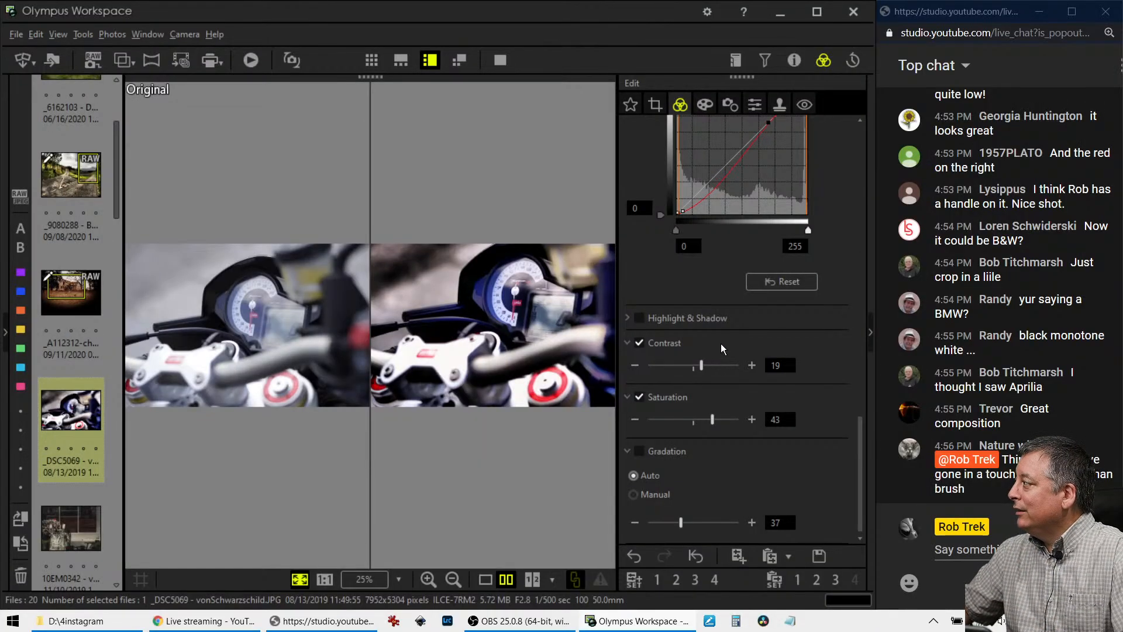
# Change the motorcycle photo's Art Filter to Dramatic Tone II.
pyautogui.scroll(8, 724, 353)
pyautogui.click(705, 105)
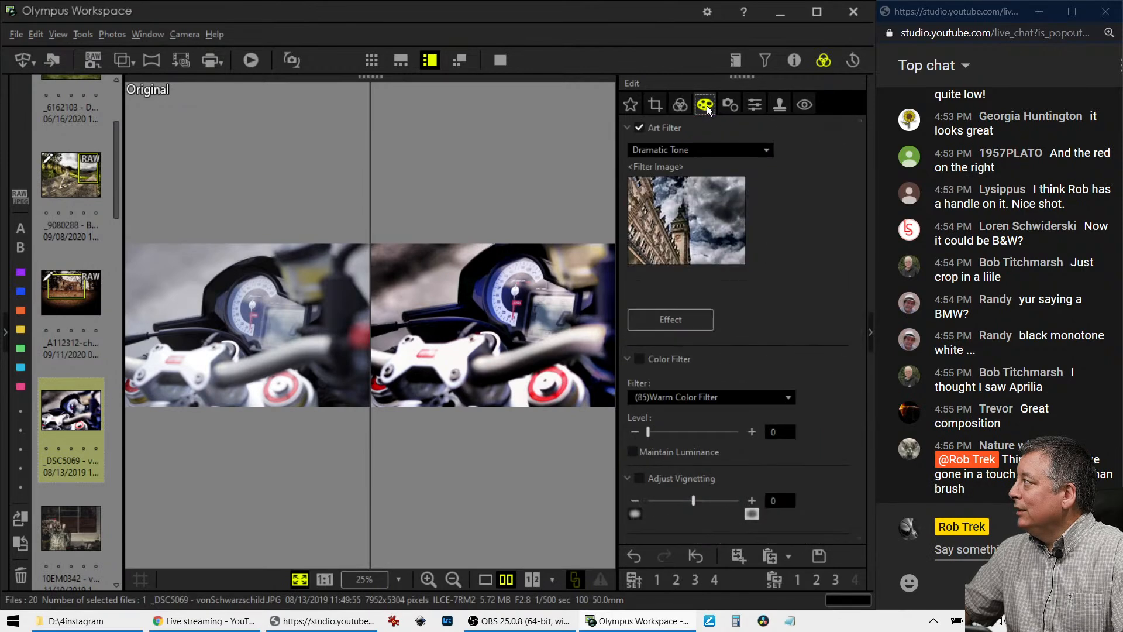
pyautogui.click(714, 150)
pyautogui.click(690, 405)
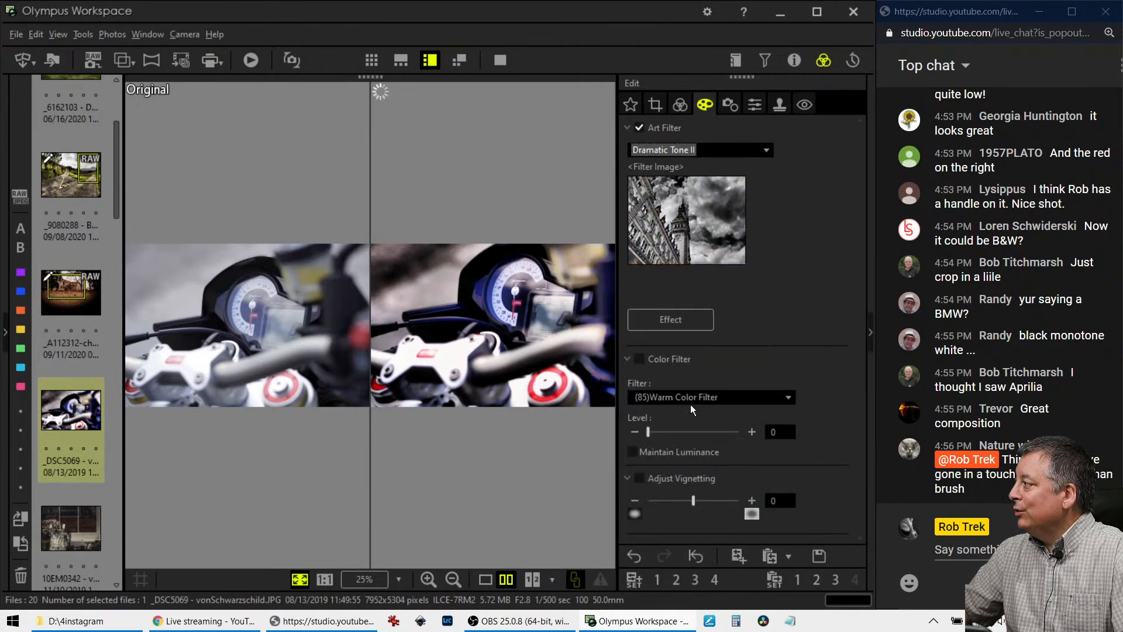
# Review the Dramatic Tone II version of the motorcycle photo as a single image in full screen.
pyautogui.click(680, 104)
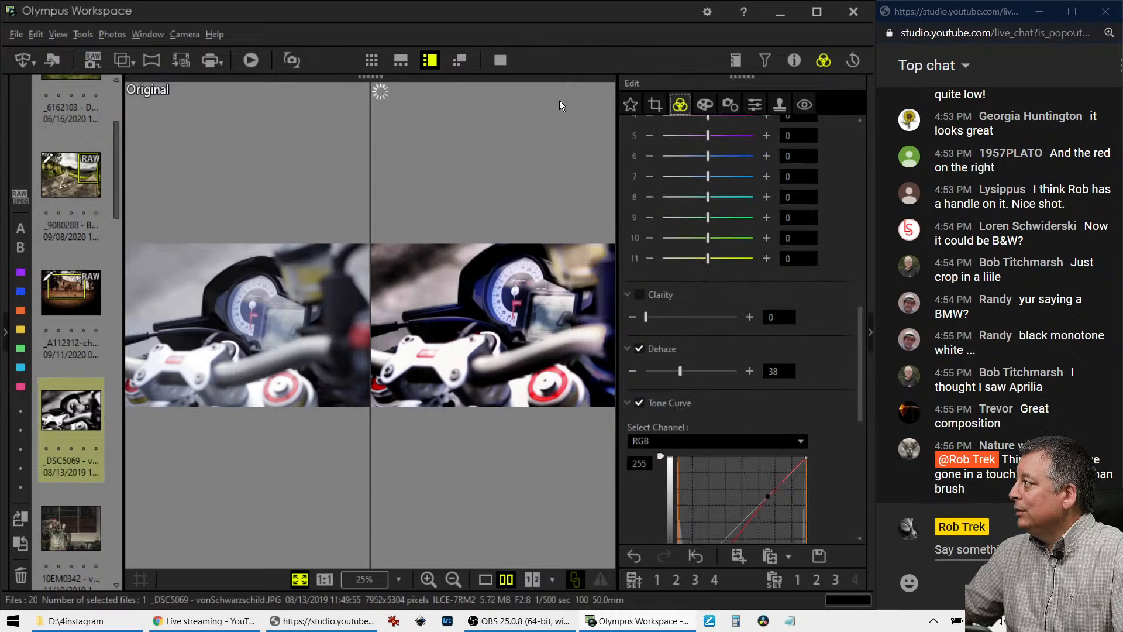
pyautogui.click(486, 579)
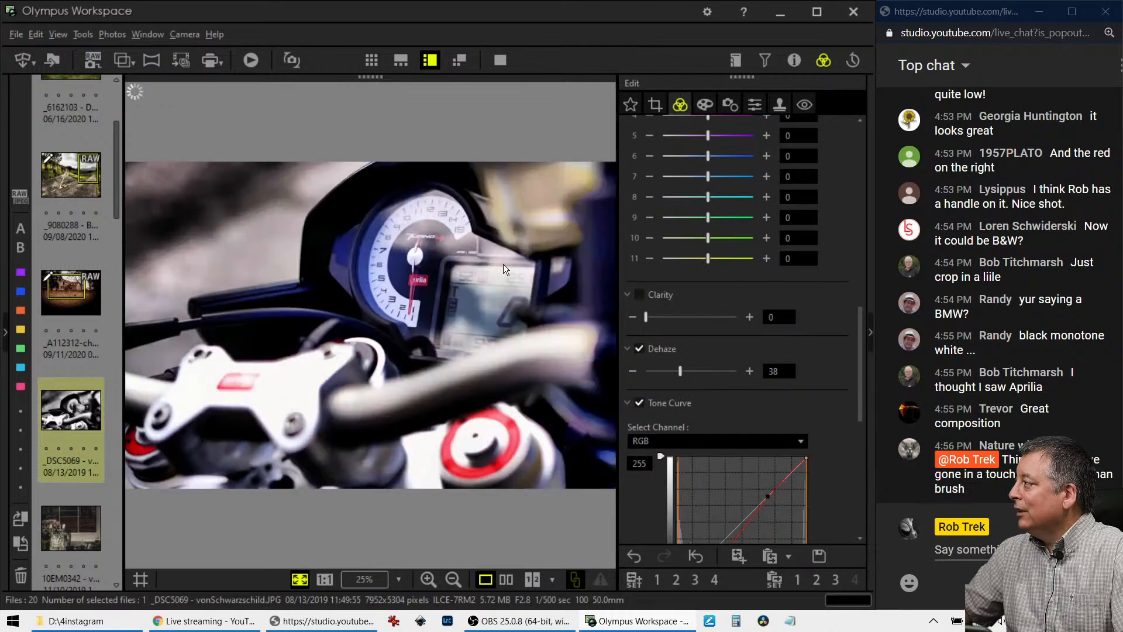
pyautogui.click(502, 60)
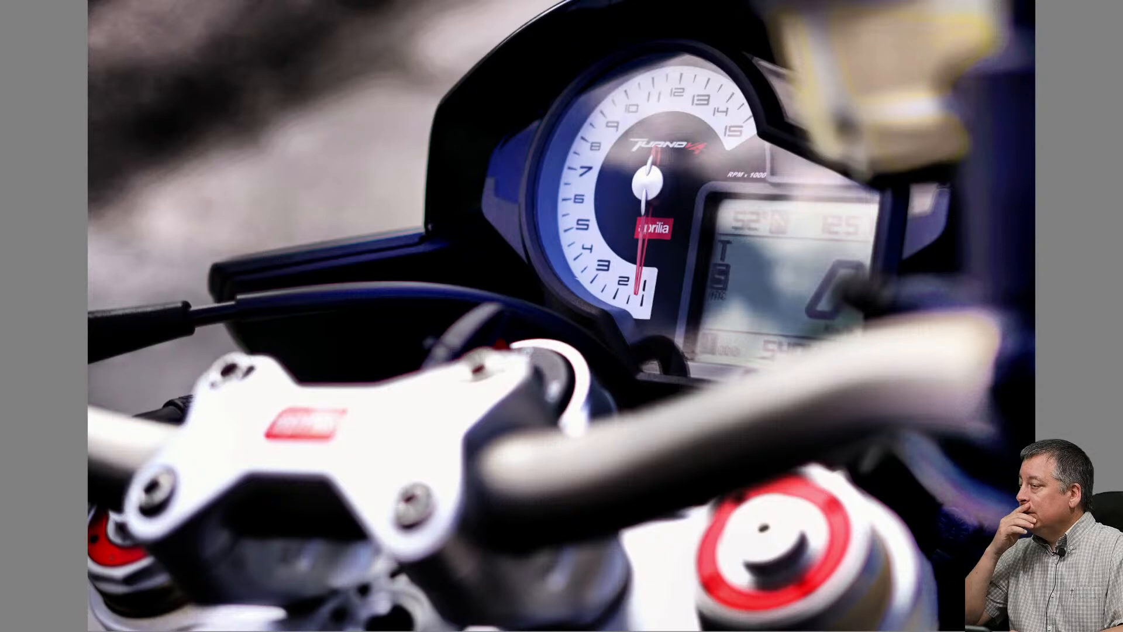
pyautogui.press('Escape')
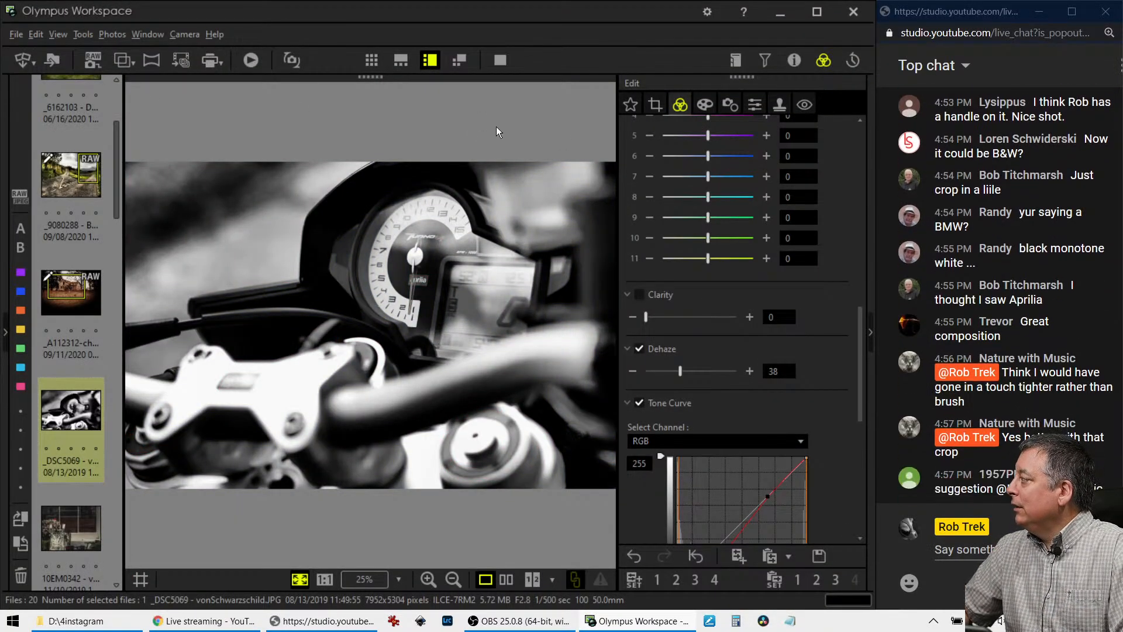
pyautogui.click(705, 105)
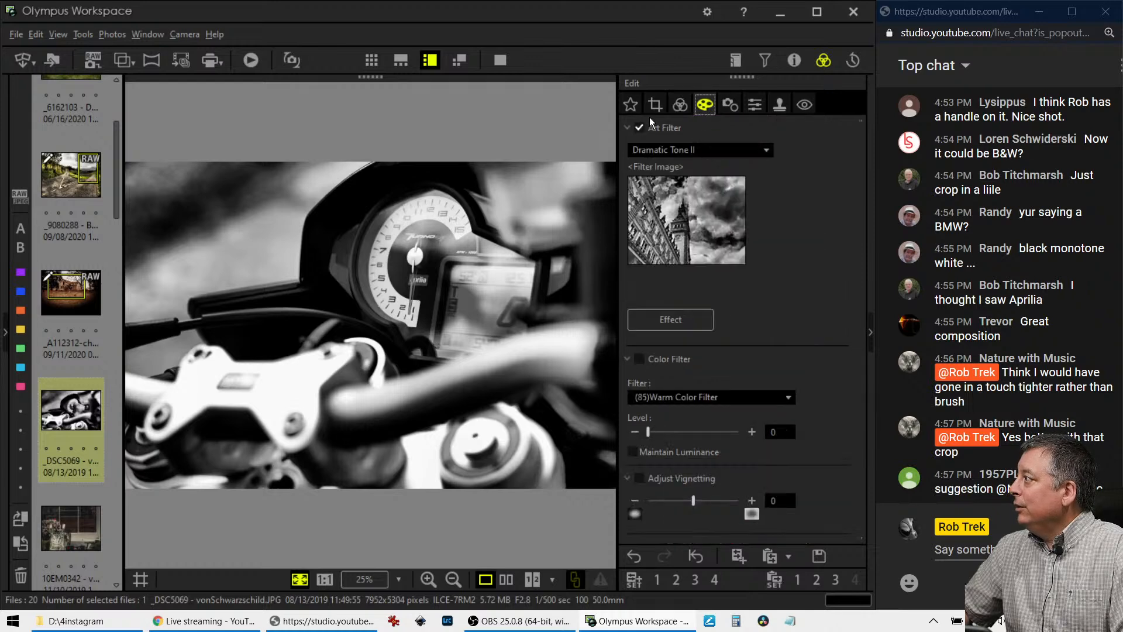
pyautogui.click(498, 61)
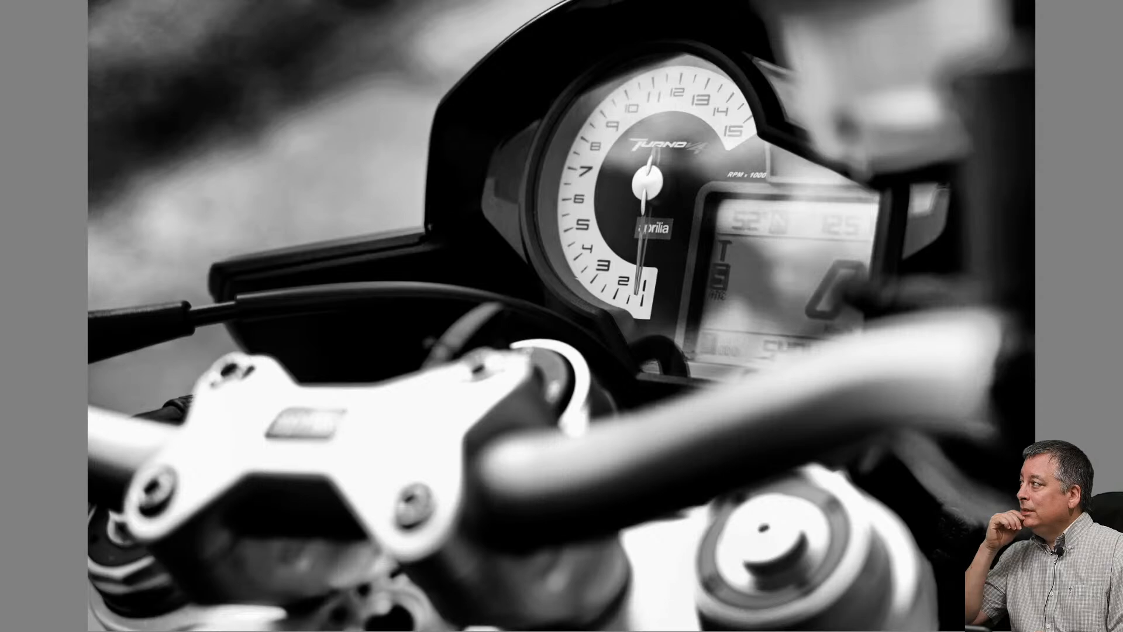
pyautogui.press('Escape')
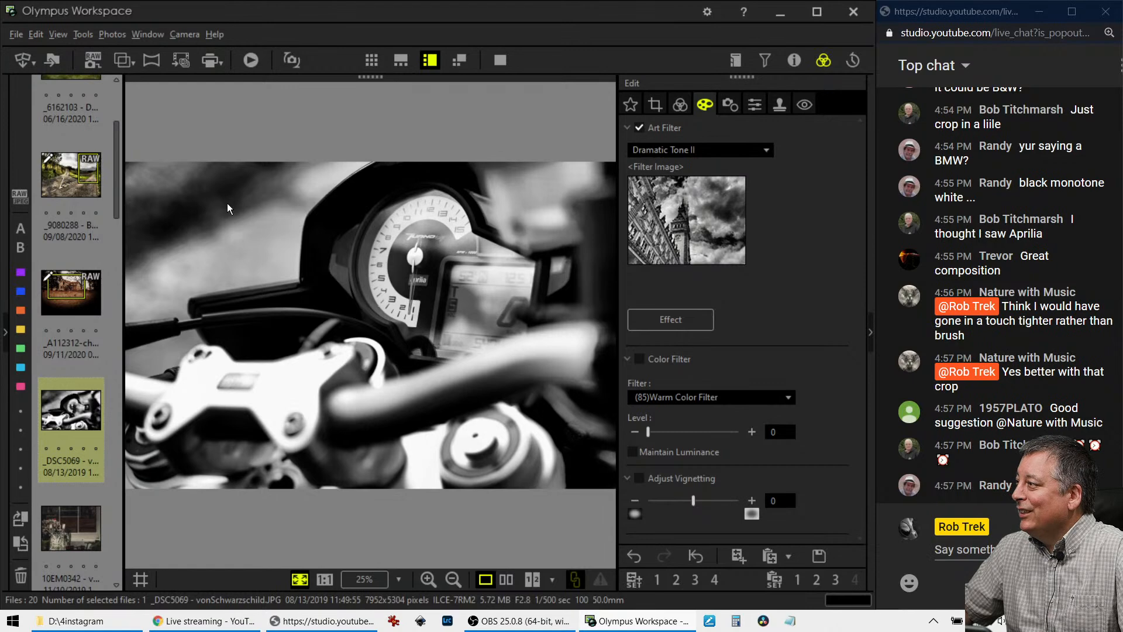
# Move the 10EM0342 JPG and its ORF raw file together into the Viewer edits folder.
pyautogui.click(71, 528)
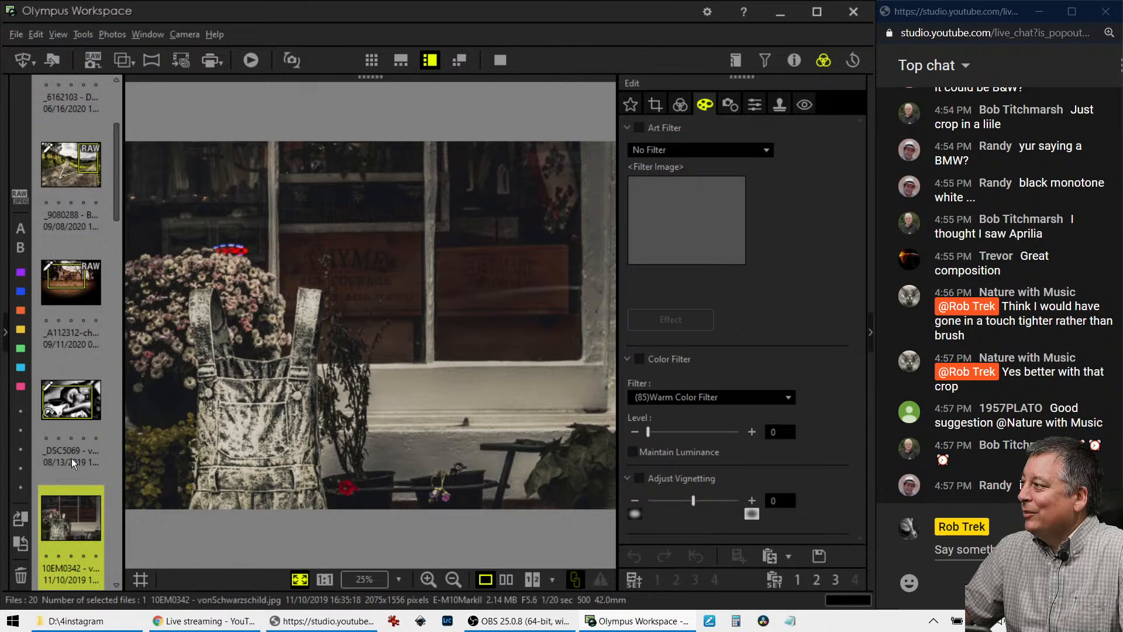
pyautogui.scroll(-2, 72, 458)
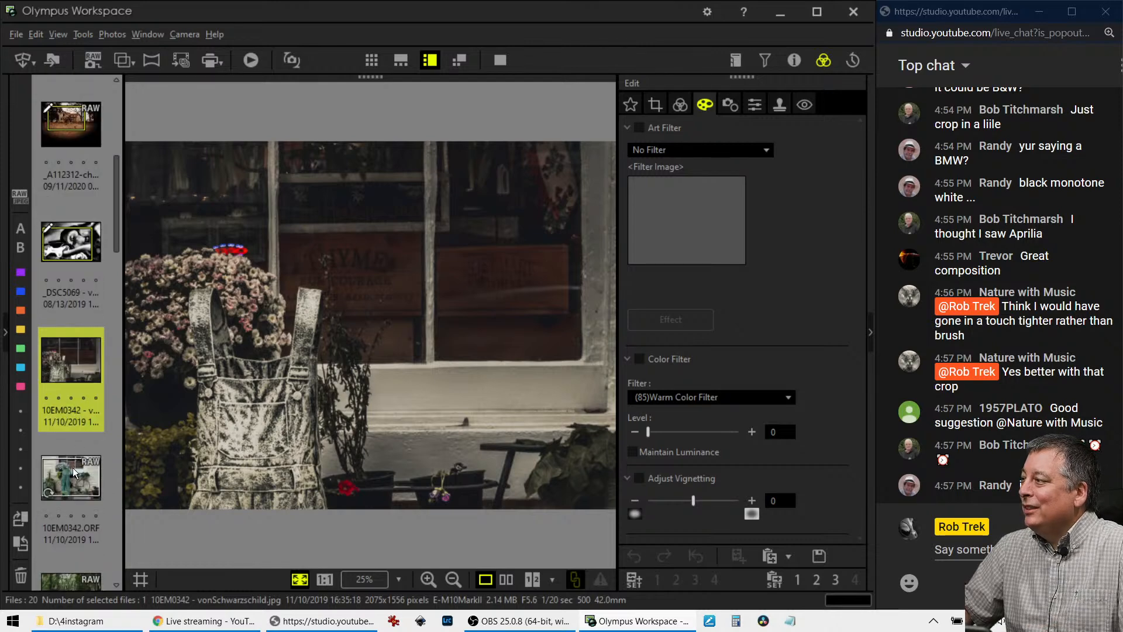
pyautogui.keyDown('ctrl'); pyautogui.click(76, 478); pyautogui.keyUp('ctrl')
pyautogui.scroll(-5, 86, 448)
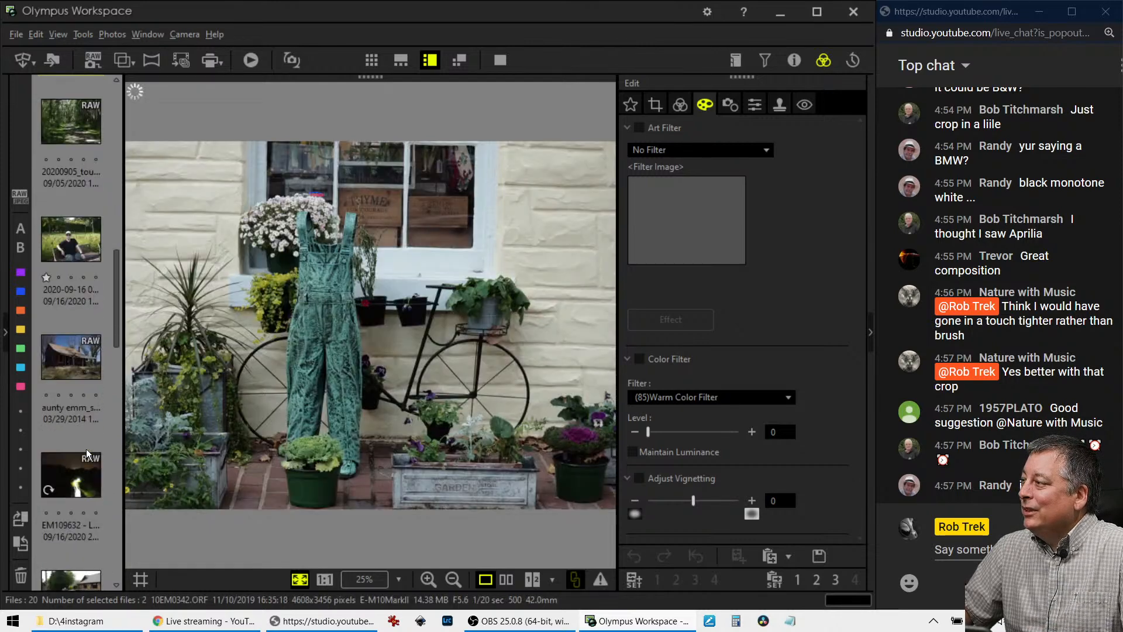
pyautogui.scroll(5, 86, 448)
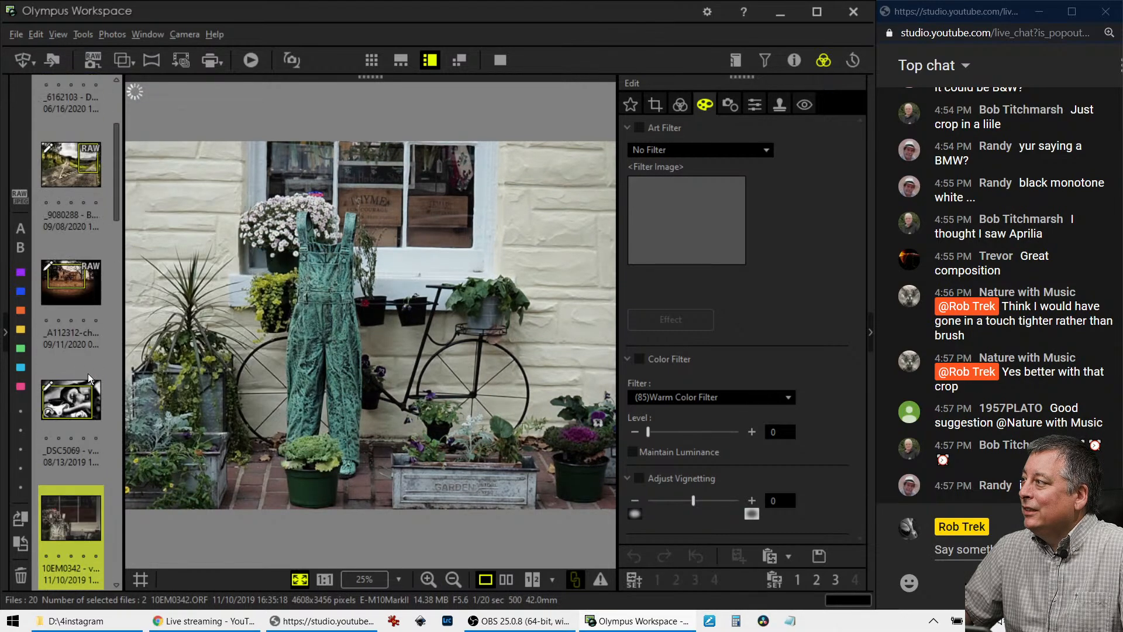
pyautogui.click(7, 336)
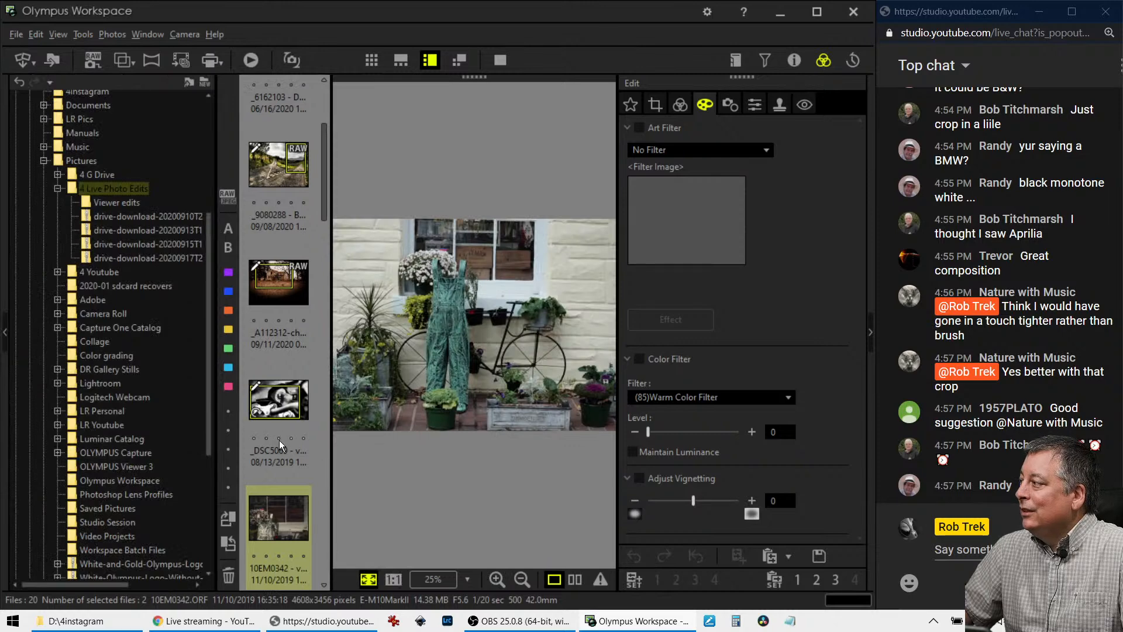
pyautogui.moveTo(282, 510); pyautogui.dragTo(140, 200)
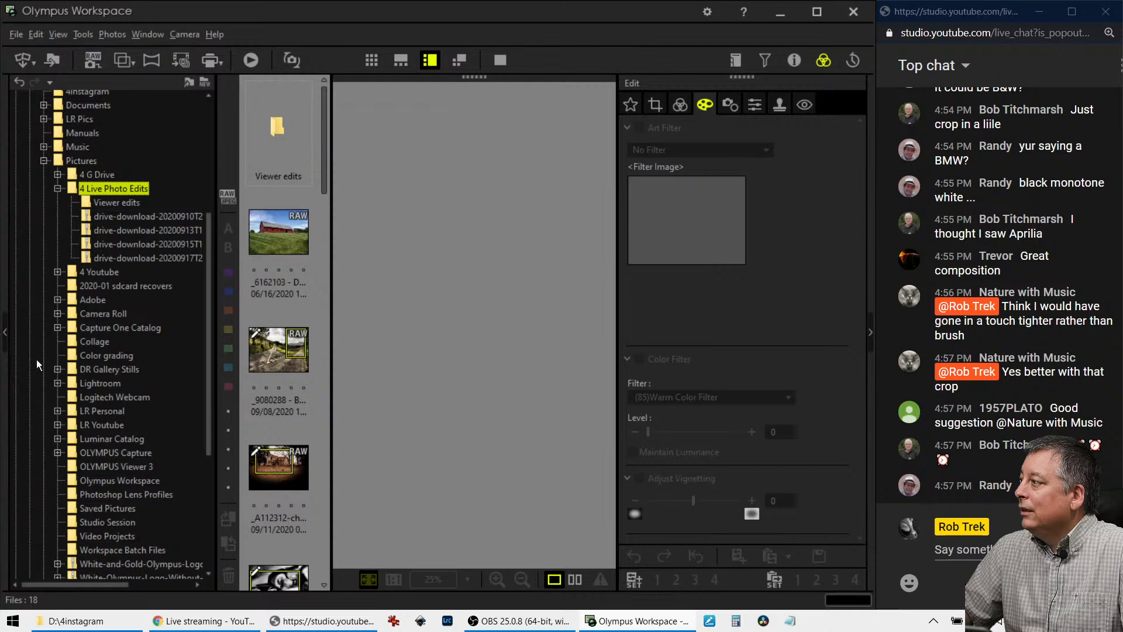
pyautogui.click(4, 337)
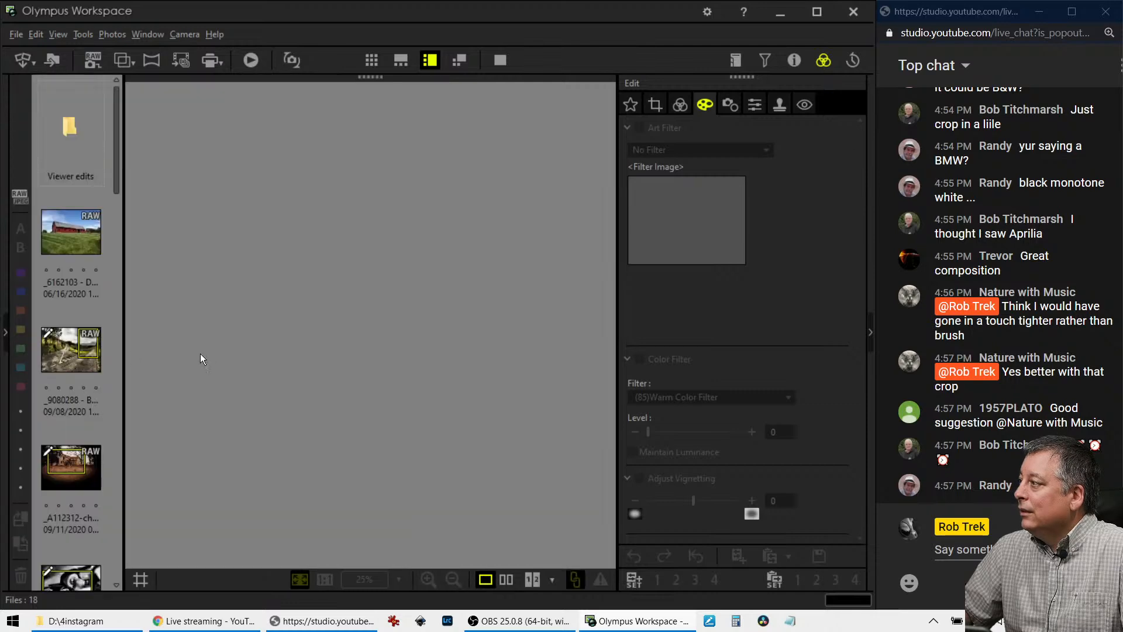
pyautogui.scroll(-3, 82, 472)
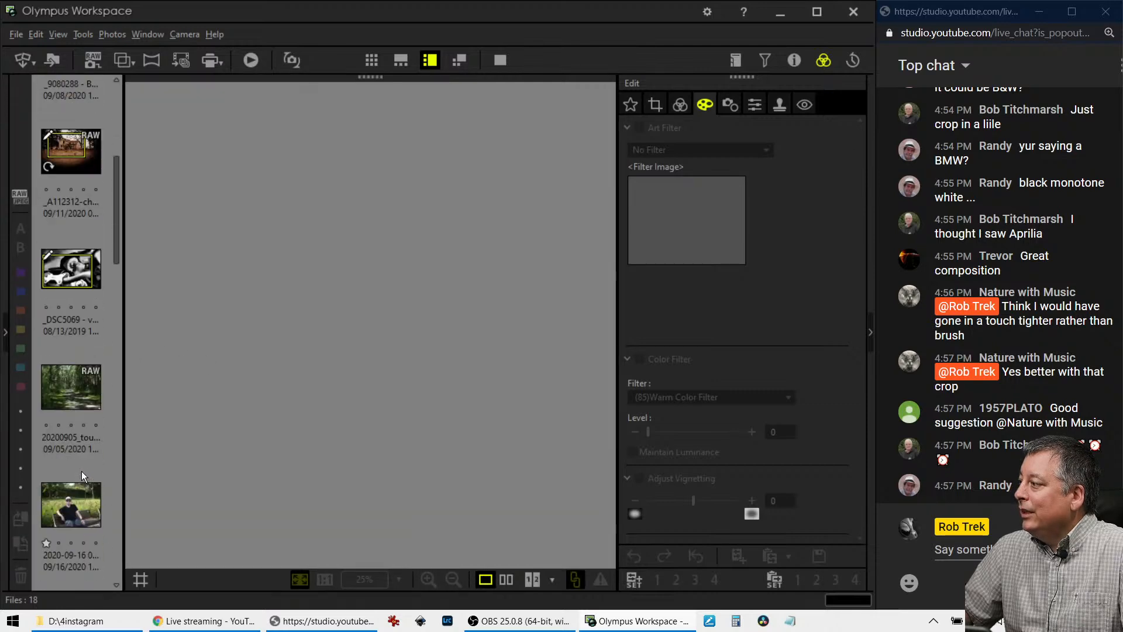
# Apply the Soft Focus Art Filter to the 20200905 raw photo of the forest path.
pyautogui.click(77, 397)
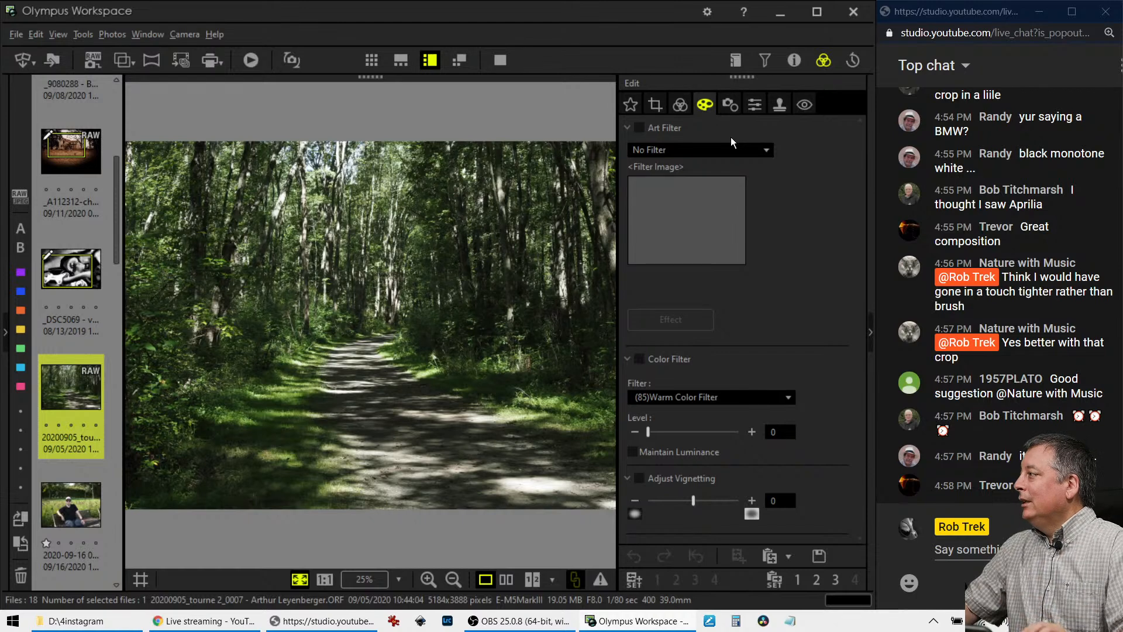
pyautogui.click(700, 149)
pyautogui.click(688, 205)
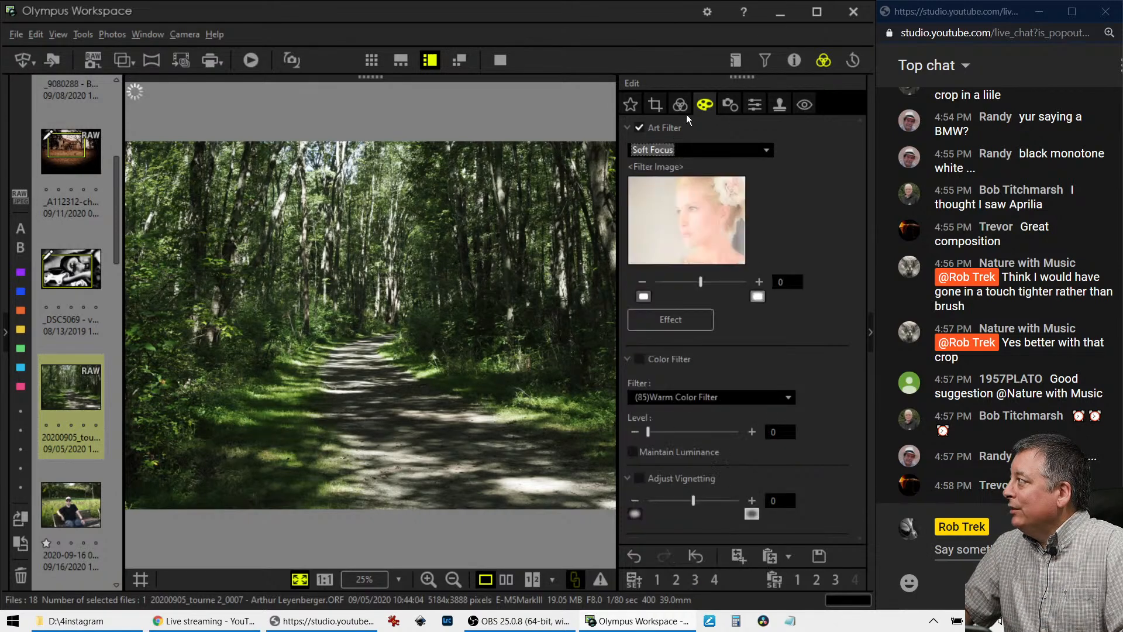
# Switch on Dehaze at 0 for the forest path photo and lower its contrast to -1.4.
pyautogui.click(681, 106)
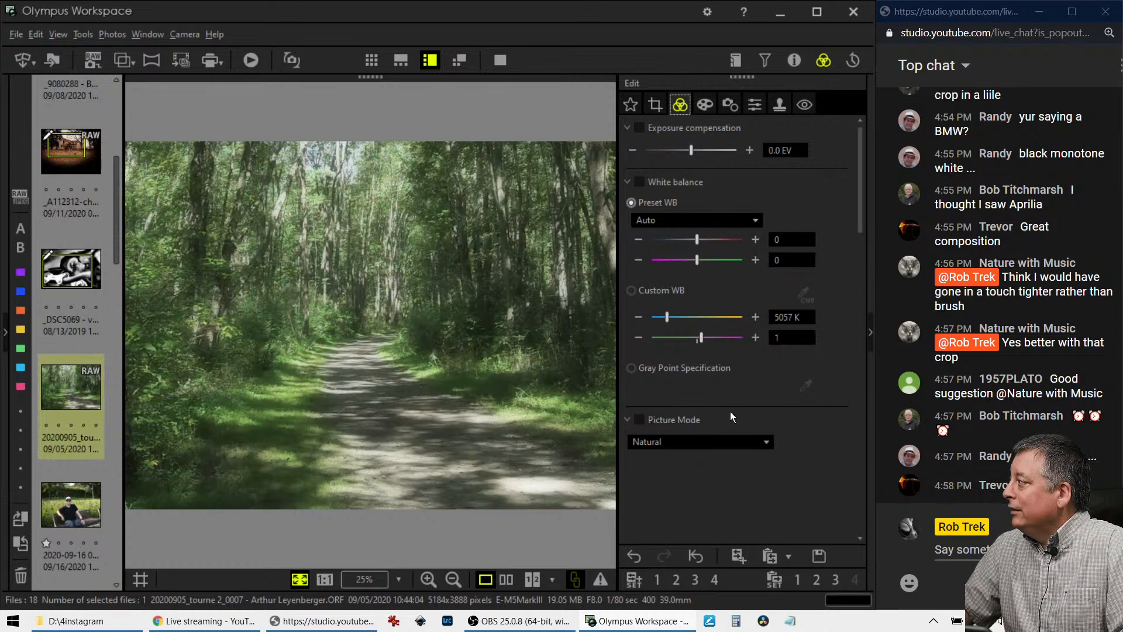
pyautogui.scroll(-10, 743, 447)
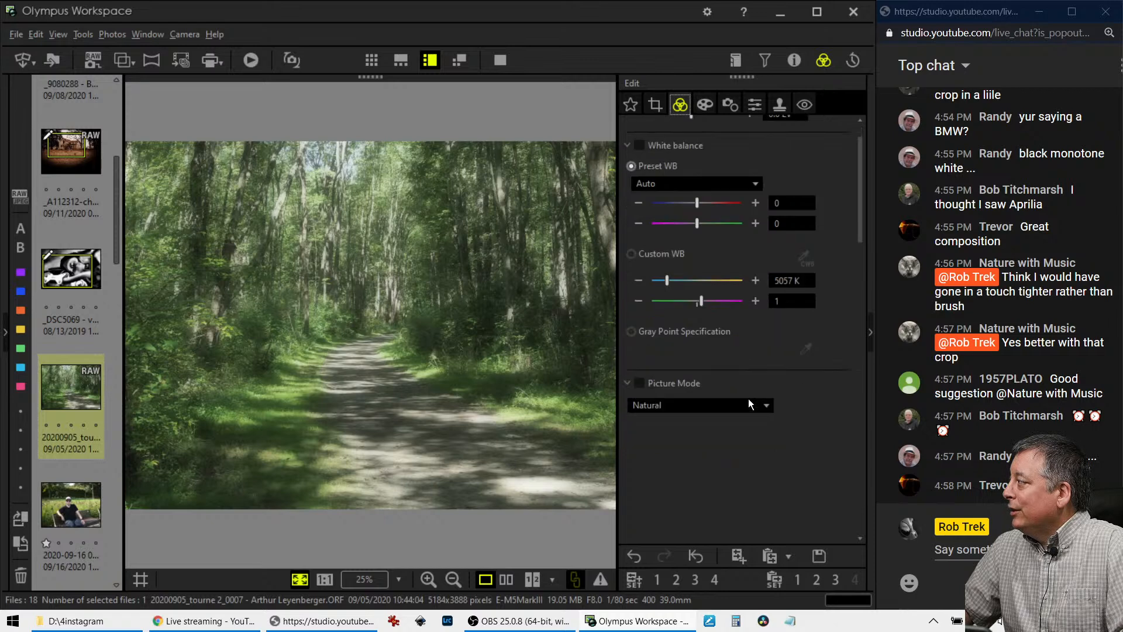
pyautogui.scroll(-3, 741, 454)
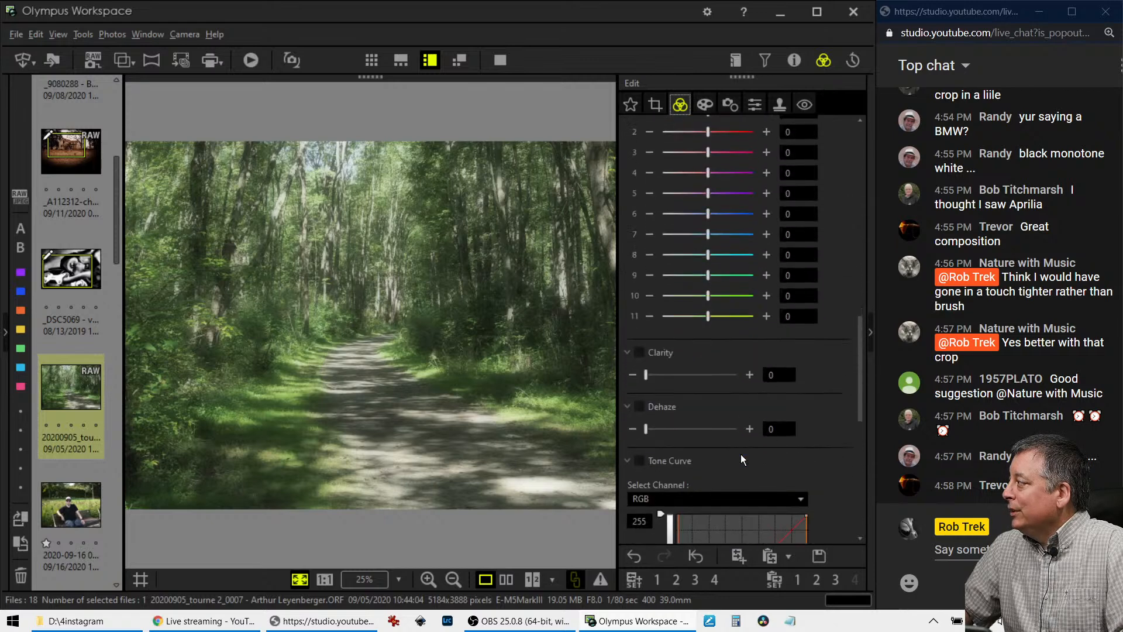
pyautogui.click(644, 341)
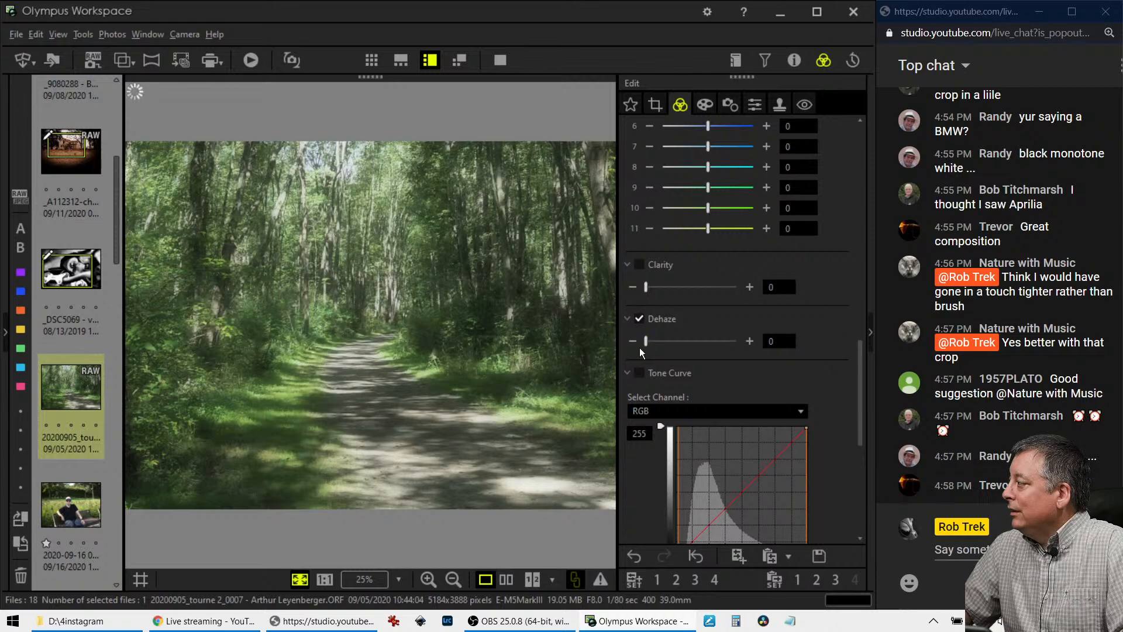
pyautogui.scroll(-4, 646, 483)
pyautogui.scroll(-2, 648, 475)
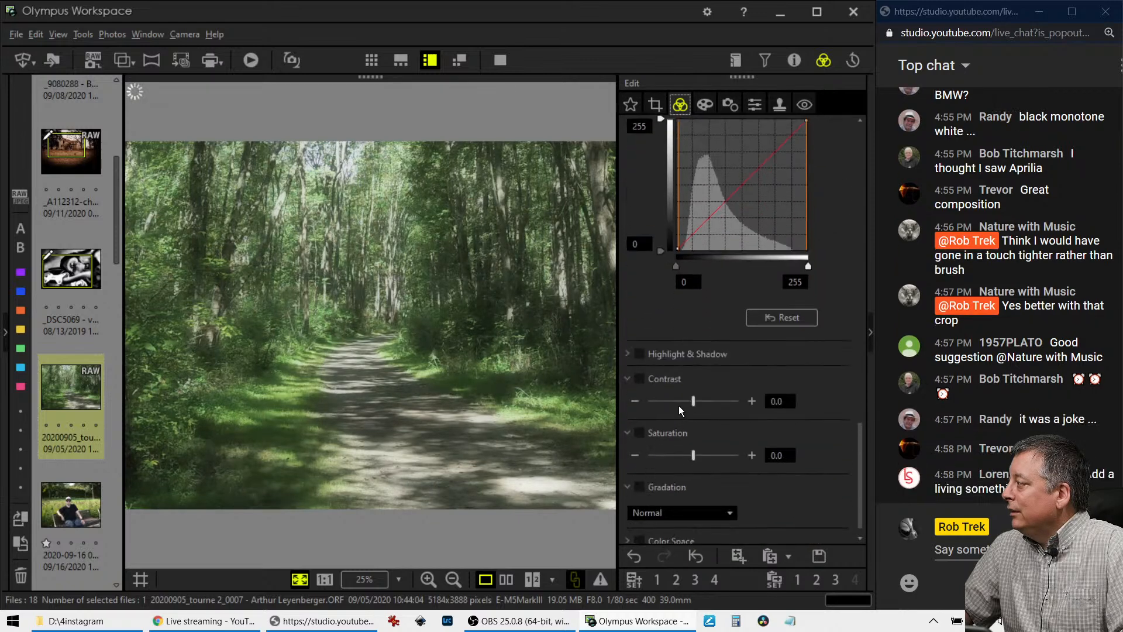
pyautogui.moveTo(693, 400); pyautogui.dragTo(680, 401)
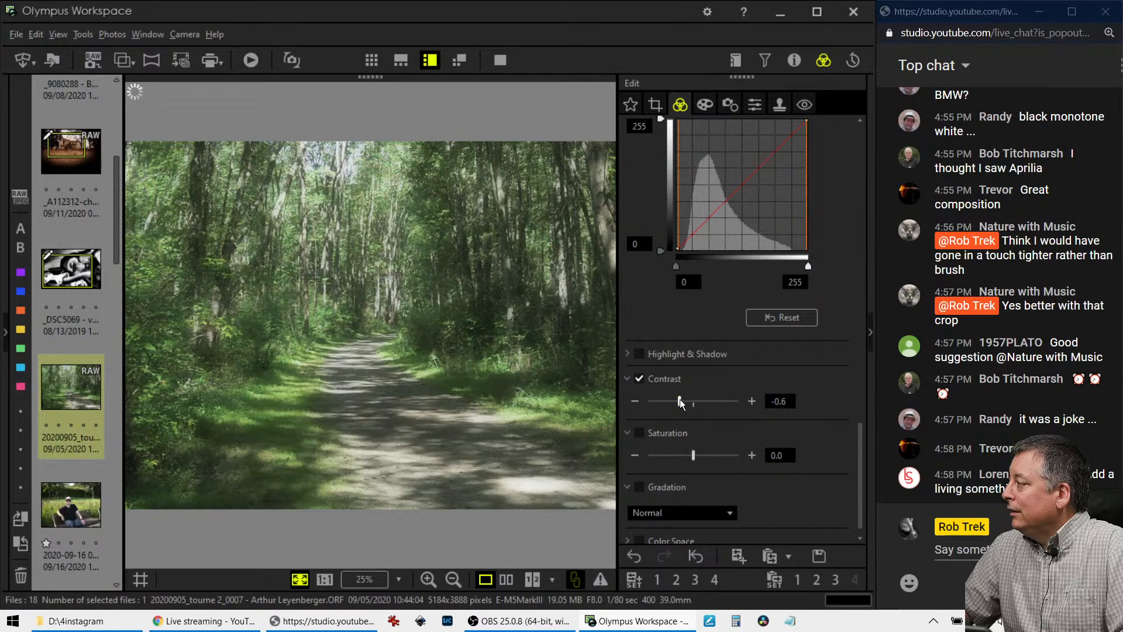
pyautogui.moveTo(680, 402); pyautogui.dragTo(663, 403)
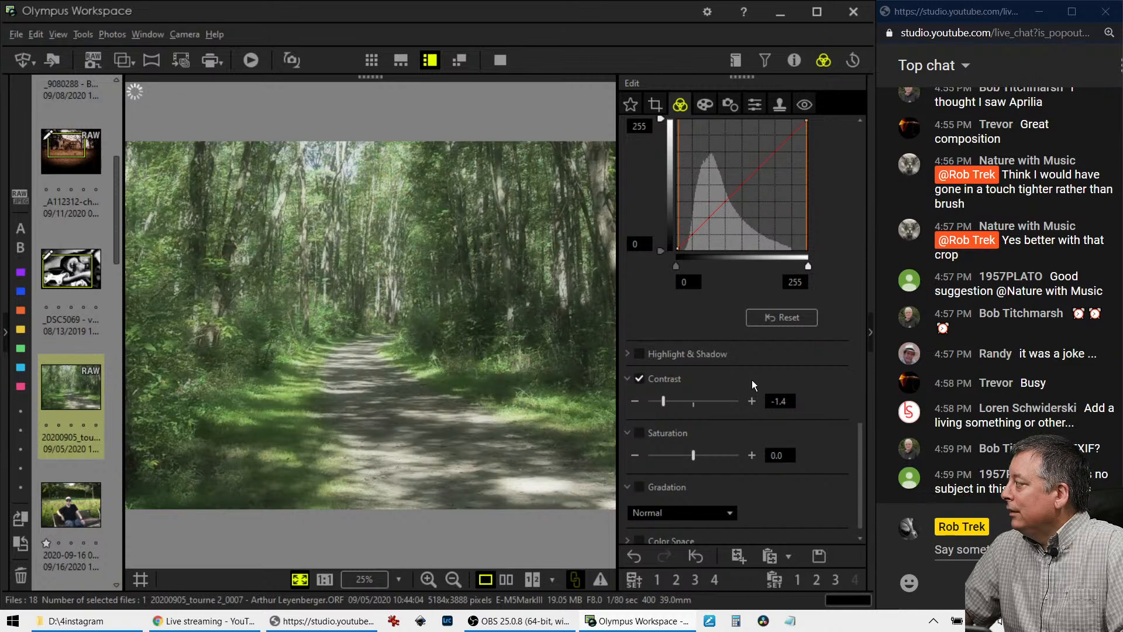
# Check the forest path photo's camera, lens and exposure details in its properties, and close them again.
pyautogui.scroll(3, 752, 380)
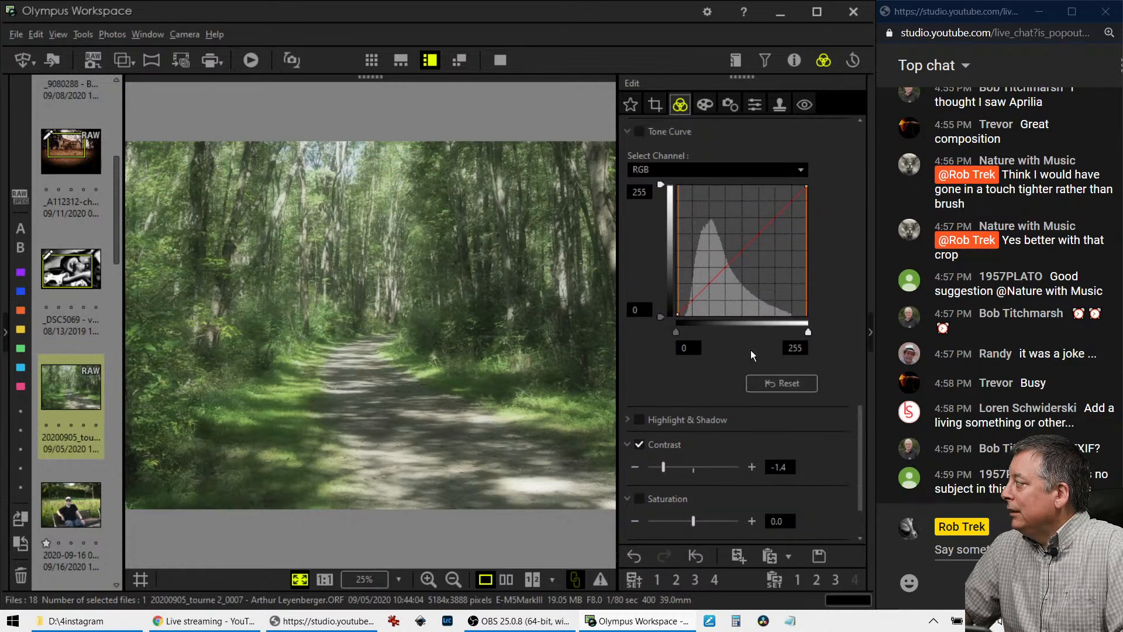
pyautogui.click(793, 60)
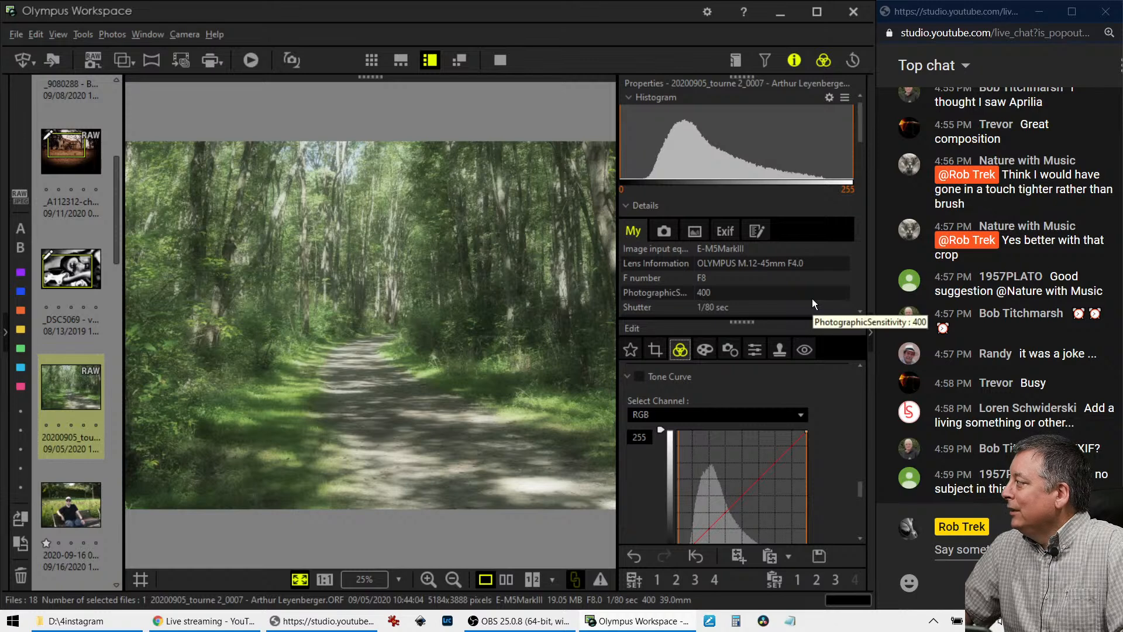
pyautogui.scroll(-1, 812, 304)
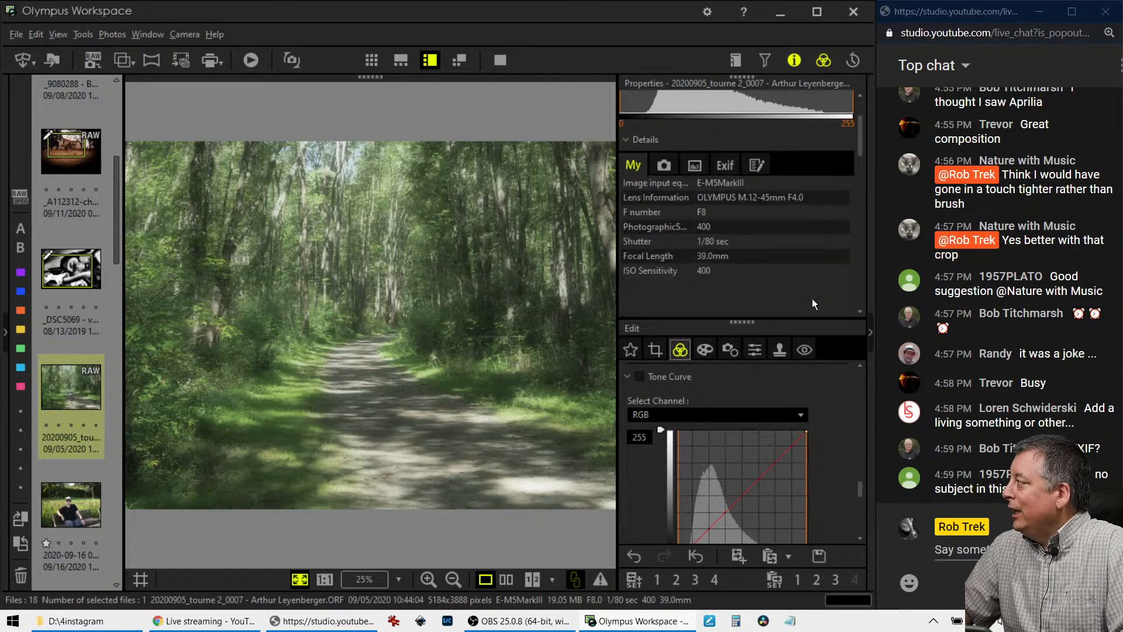
pyautogui.scroll(1, 813, 303)
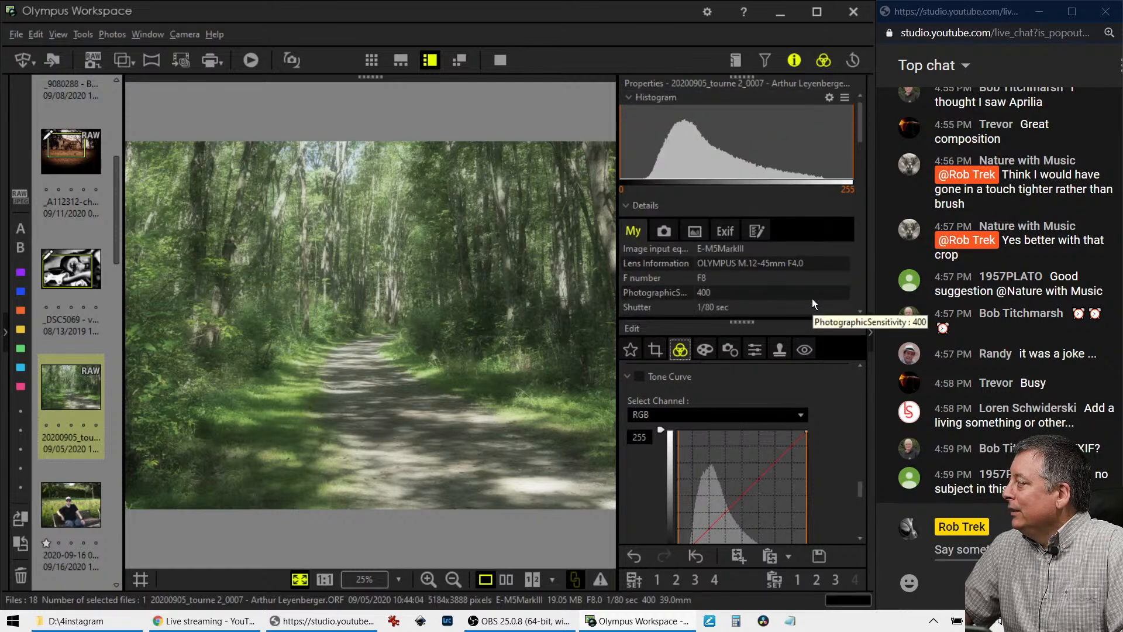
pyautogui.scroll(-1, 813, 303)
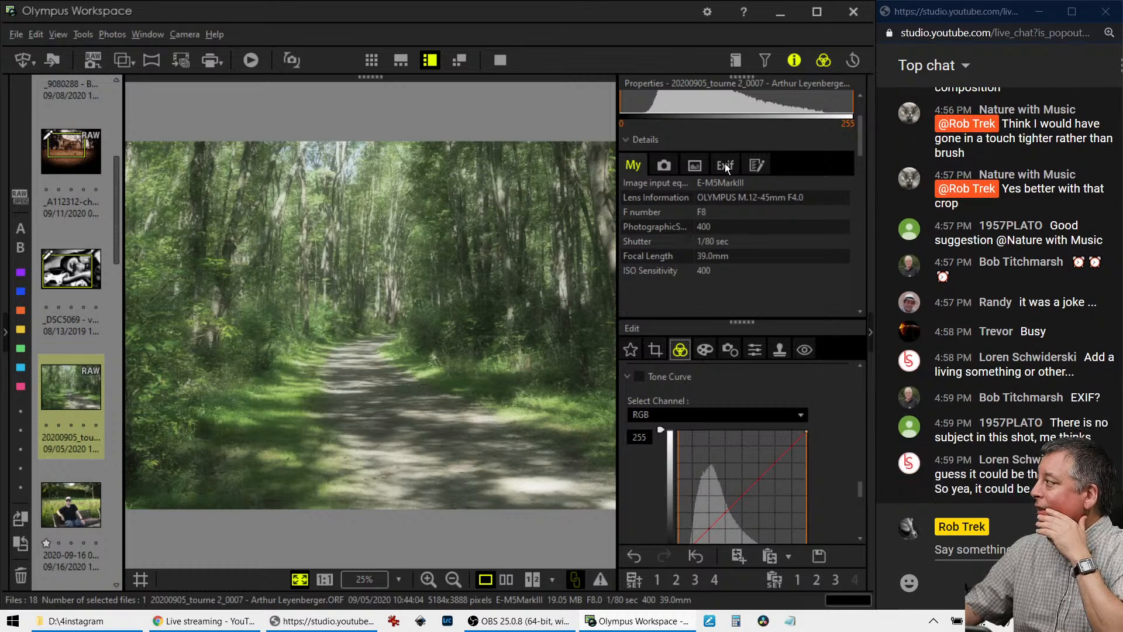
pyautogui.click(789, 62)
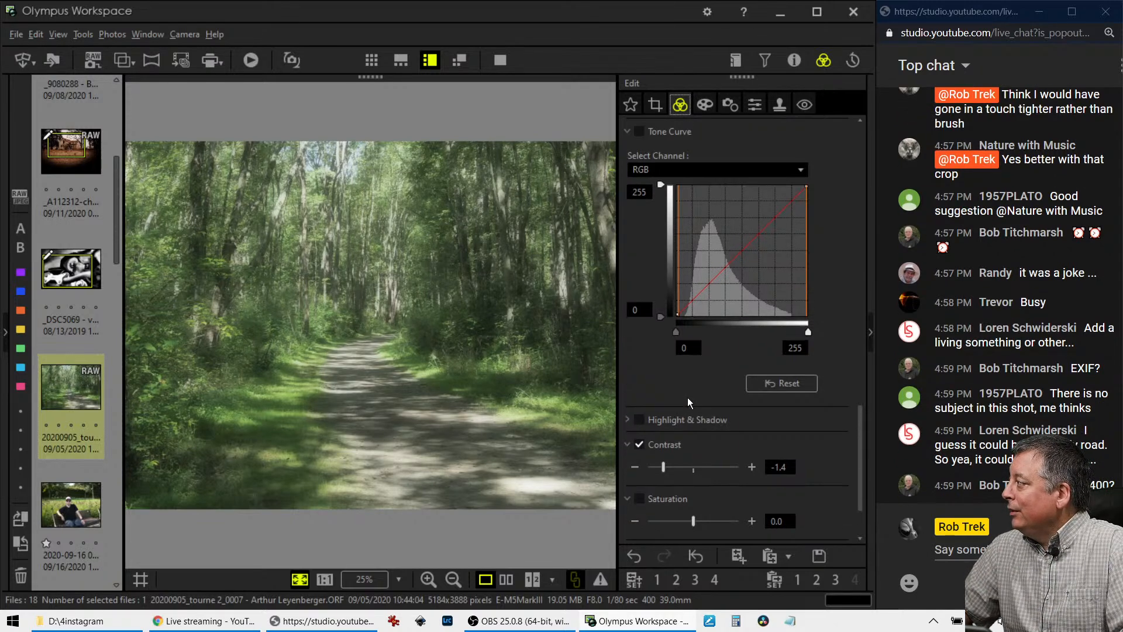
# Raise the RGB tone curve's black input level to 21 and set the custom white balance to 6000 K.
pyautogui.moveTo(676, 332); pyautogui.dragTo(687, 332)
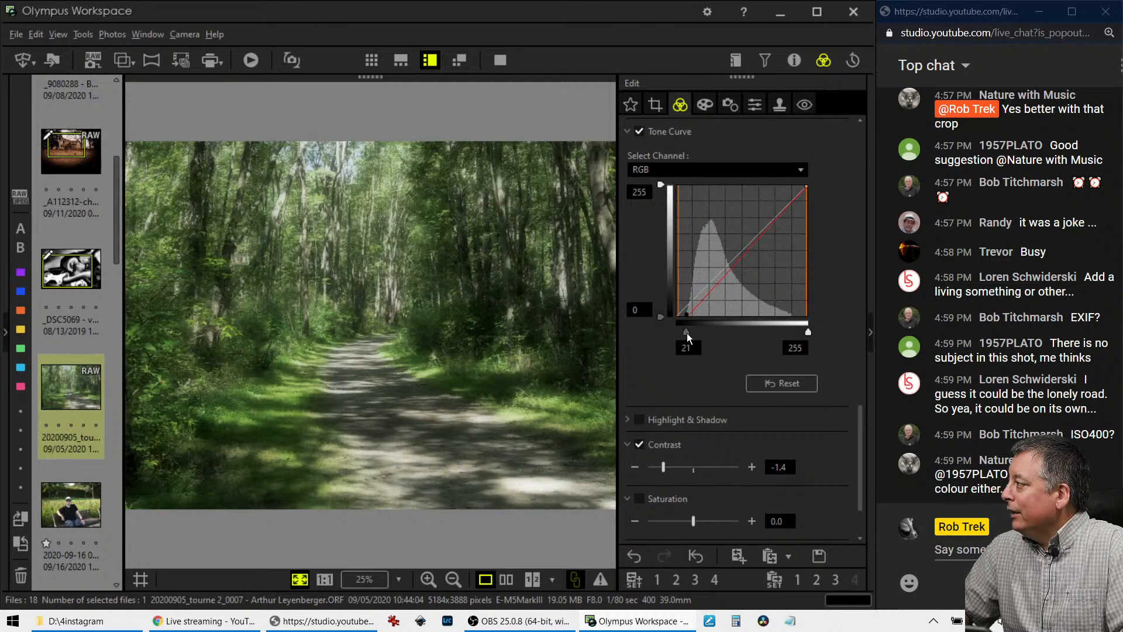
pyautogui.scroll(5, 641, 351)
pyautogui.scroll(5, 639, 353)
pyautogui.click(628, 299)
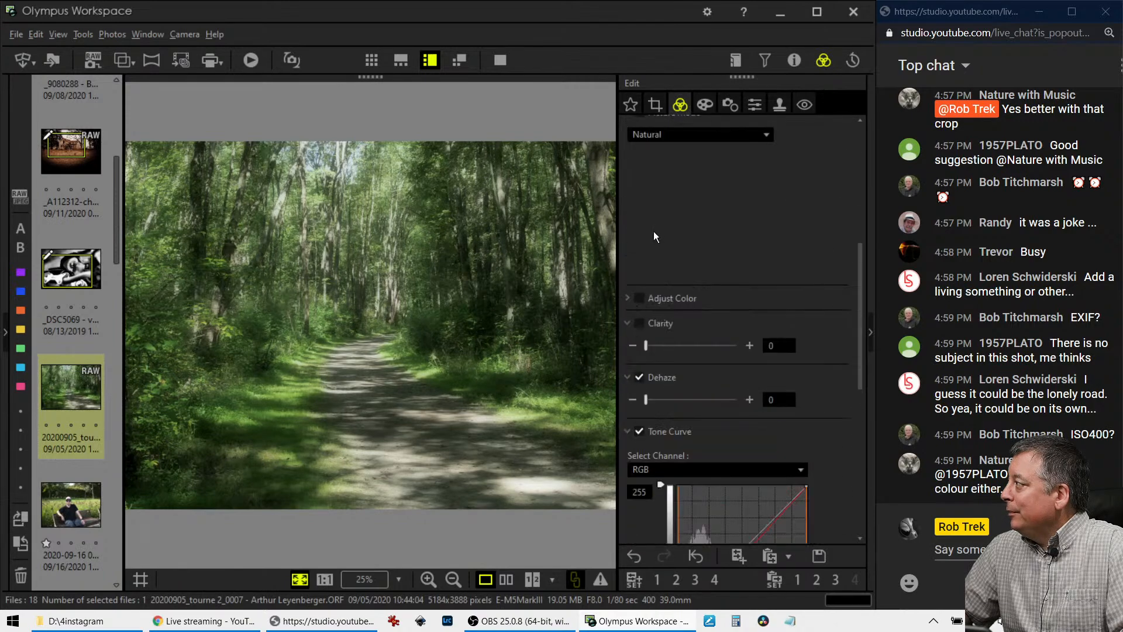
pyautogui.scroll(4, 654, 230)
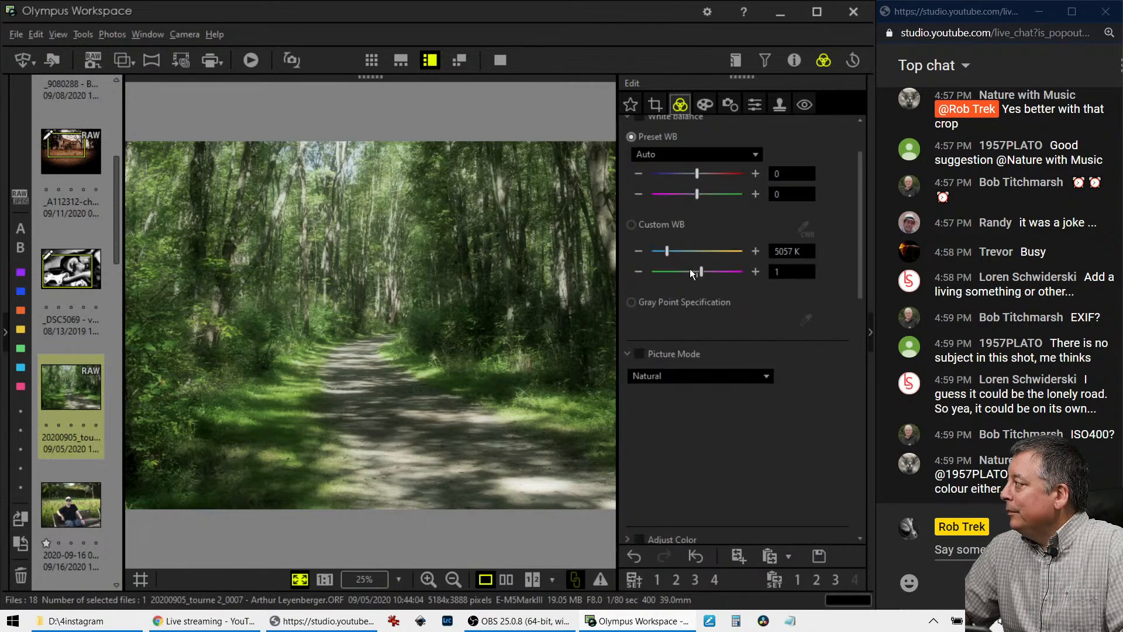
pyautogui.doubleClick(784, 252)
pyautogui.write('6000')
pyautogui.press('Return')
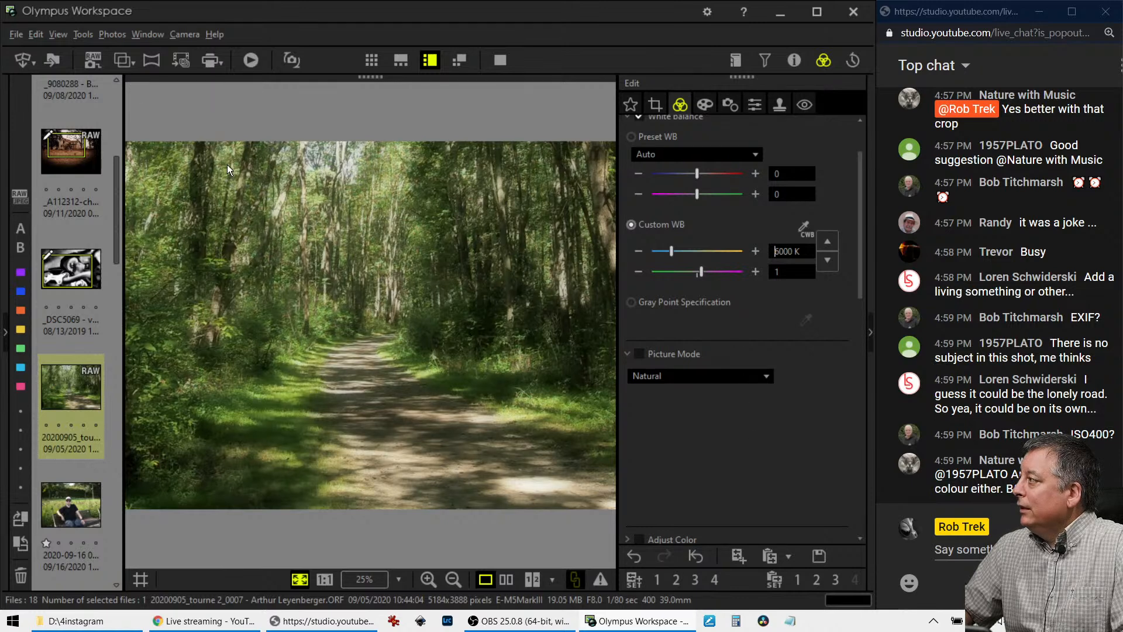
# Try a 3:4 portrait crop of about 2607 x 3478 pixels around the path and preview it.
pyautogui.click(655, 104)
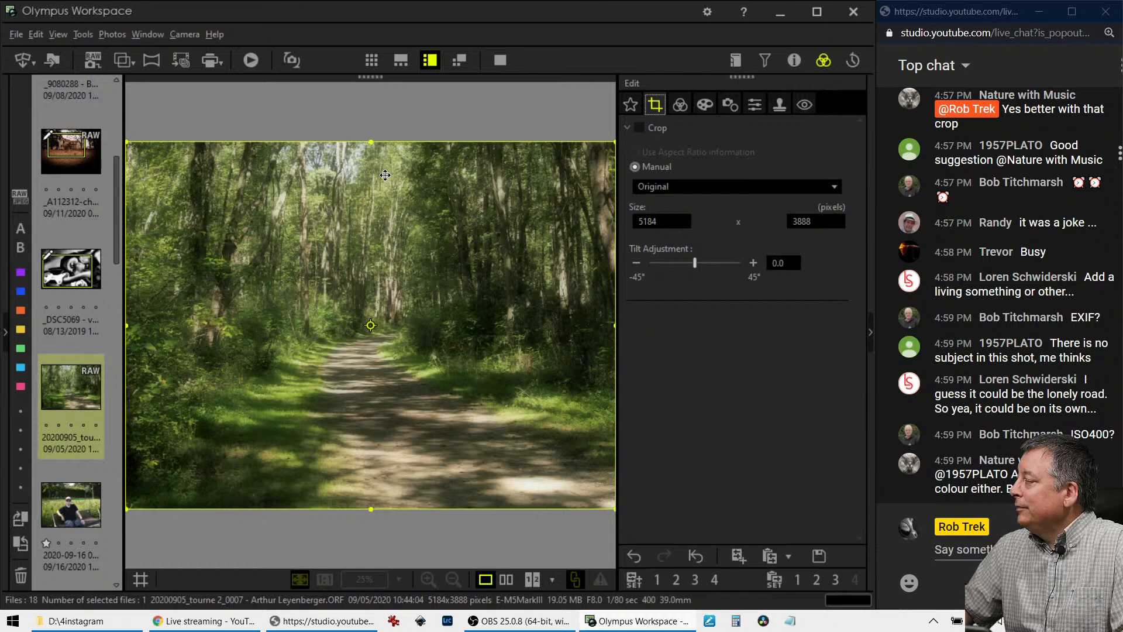
pyautogui.click(772, 188)
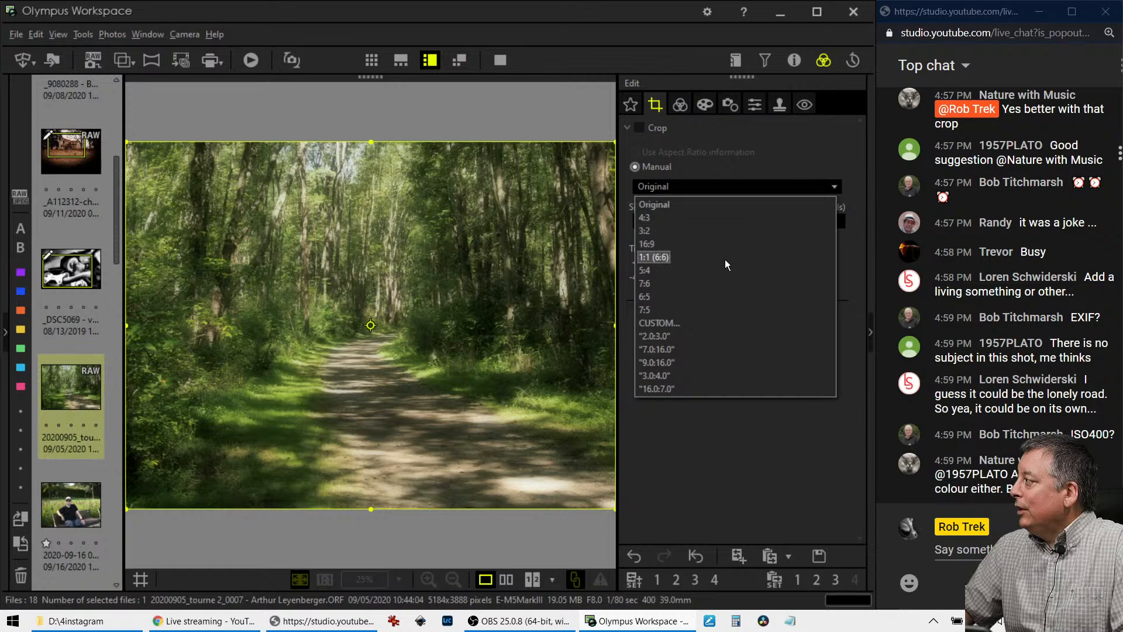
pyautogui.click(697, 373)
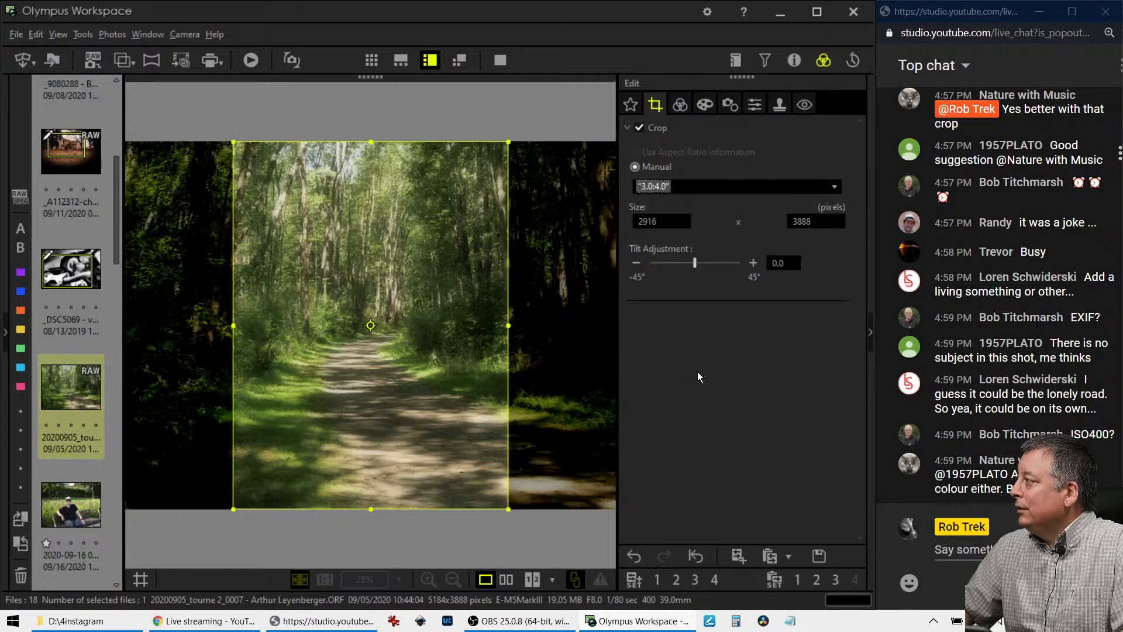
pyautogui.moveTo(337, 142); pyautogui.dragTo(373, 181)
pyautogui.moveTo(387, 248); pyautogui.dragTo(426, 263)
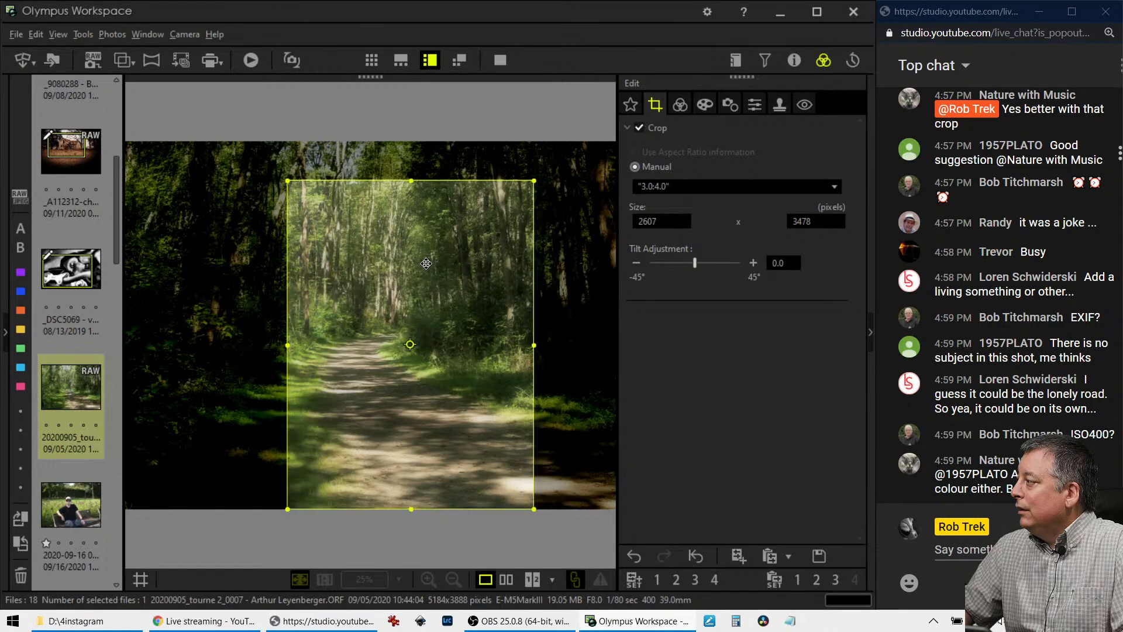
pyautogui.click(680, 104)
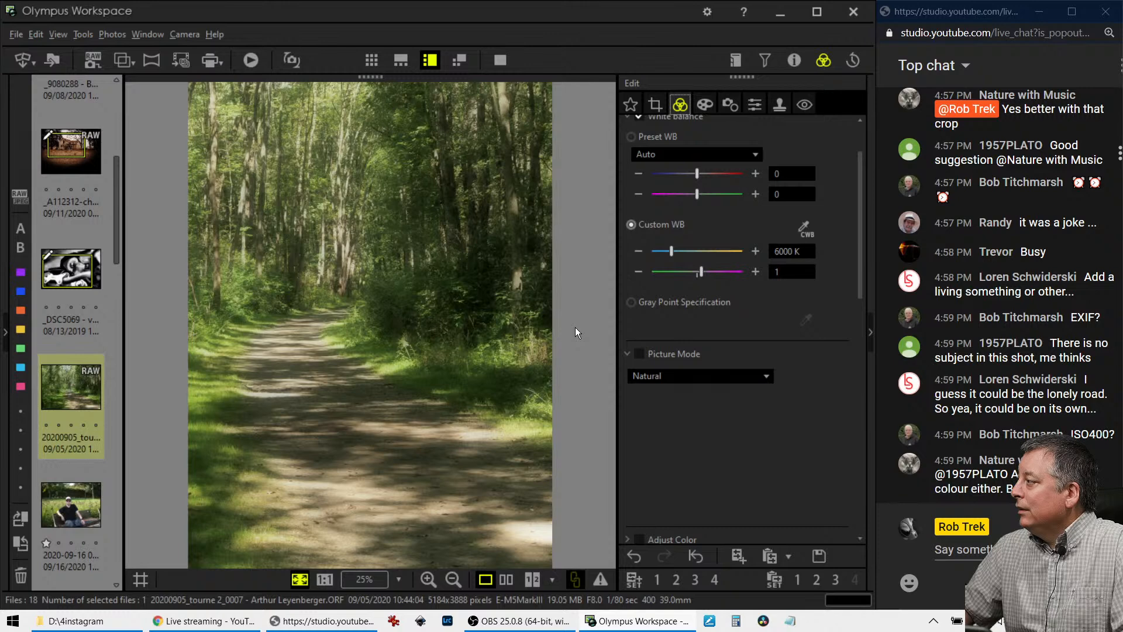
# Crop the forest photo at 4:3 to about 4561 x 3422 pixels, trimming the treetops and the left edge.
pyautogui.click(657, 105)
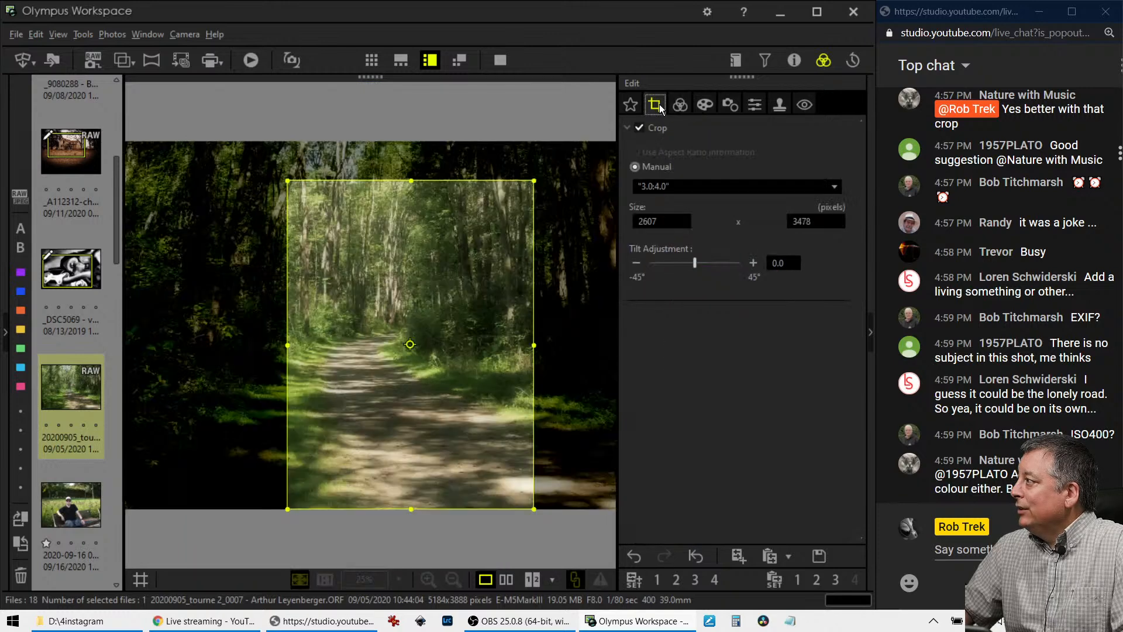
pyautogui.click(657, 186)
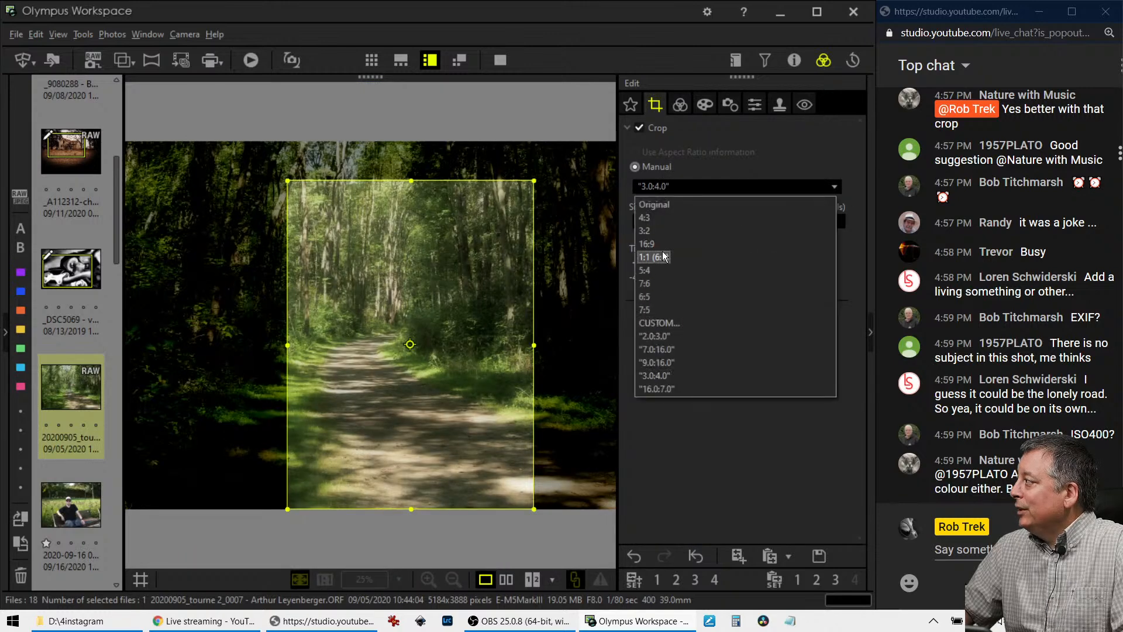
pyautogui.click(665, 219)
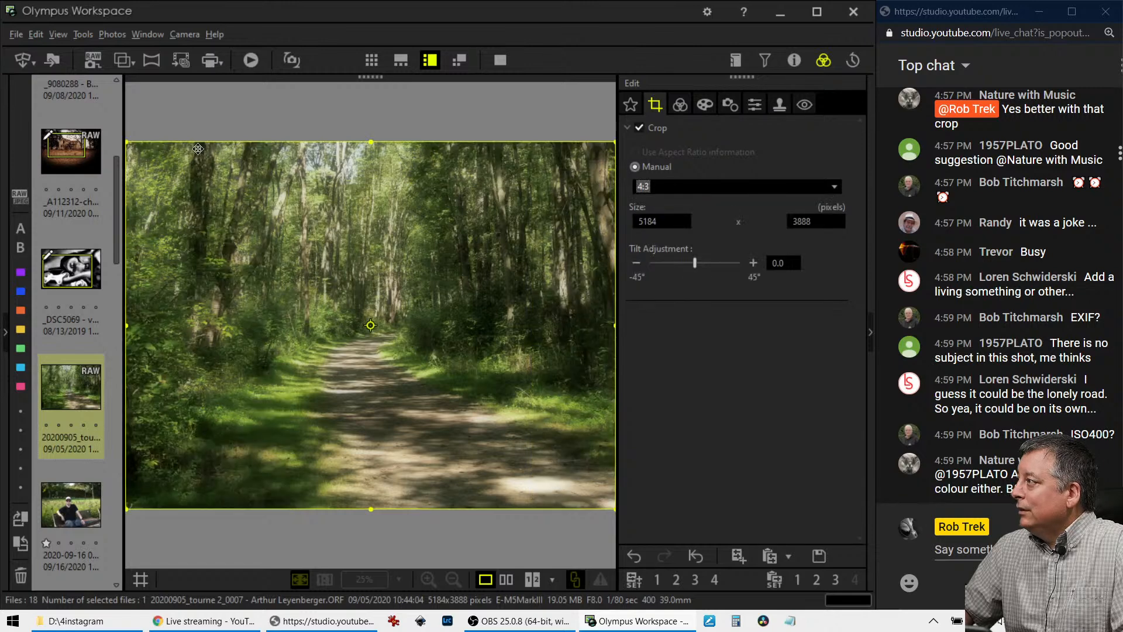
pyautogui.moveTo(358, 142); pyautogui.dragTo(359, 185)
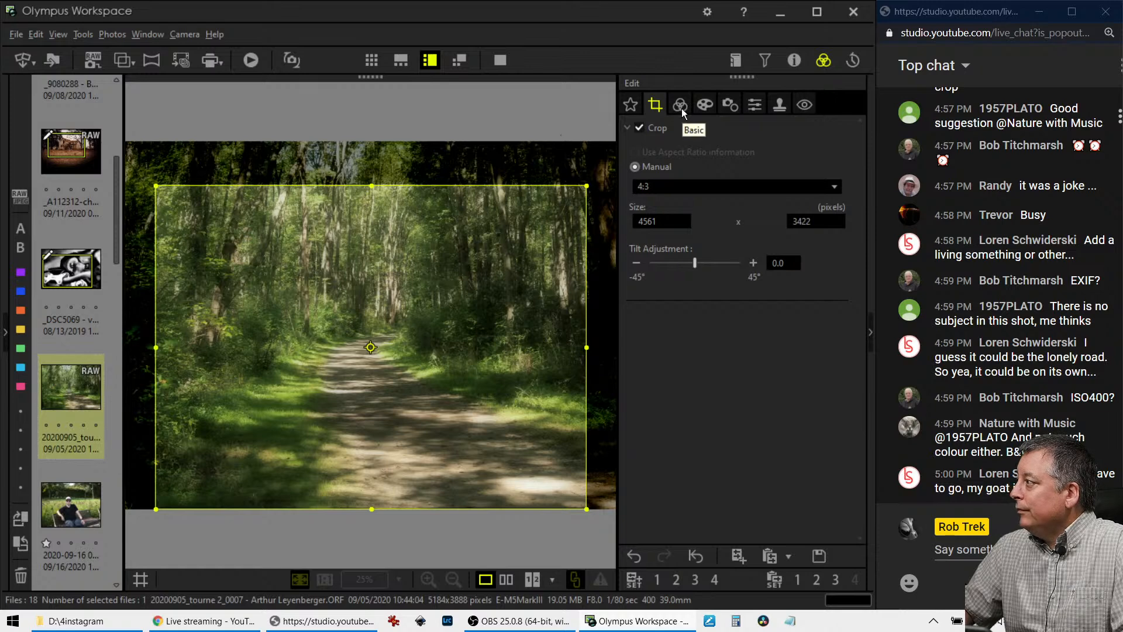
pyautogui.moveTo(480, 298); pyautogui.dragTo(508, 297)
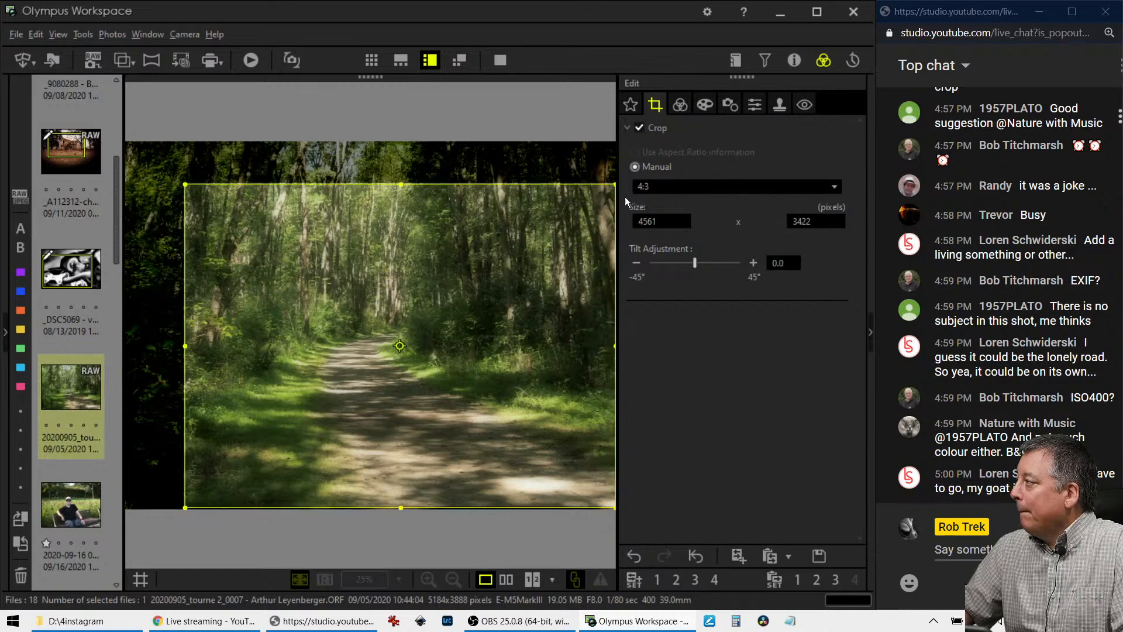
# Shape the RGB tone curve with darker shadows, lifted upper midtones and slightly lowered highlights.
pyautogui.click(678, 107)
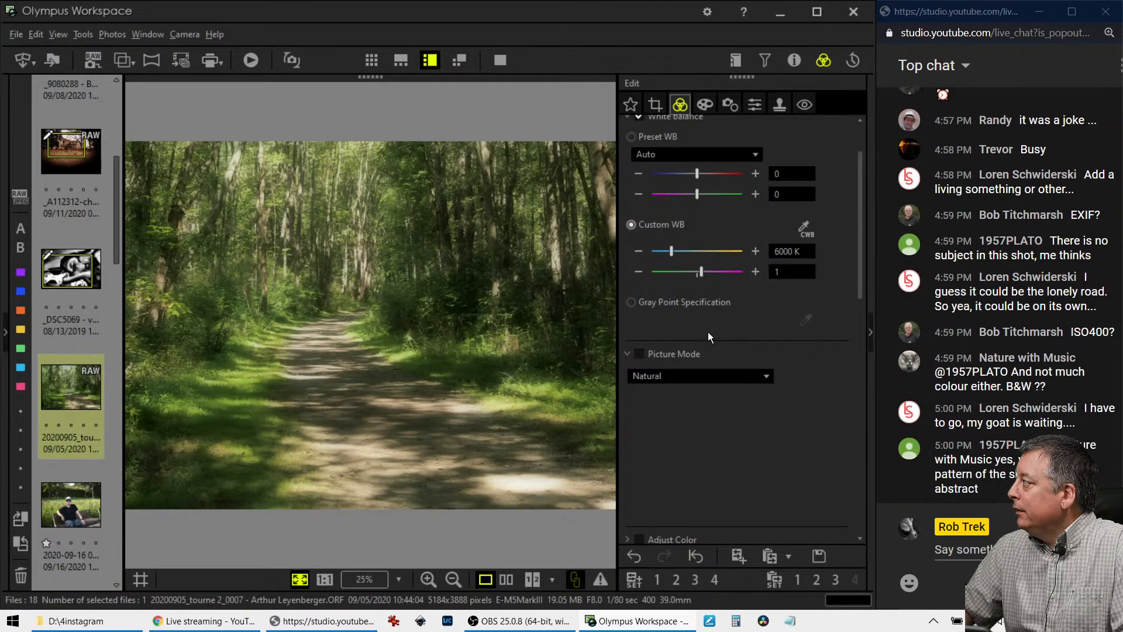
pyautogui.scroll(-10, 734, 439)
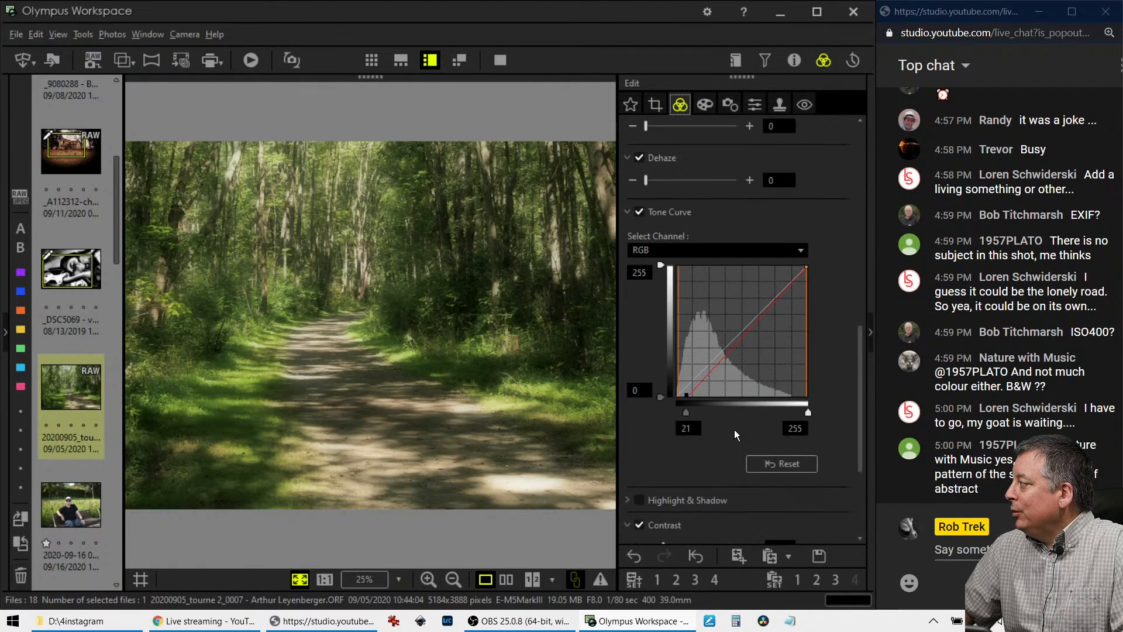
pyautogui.moveTo(708, 371); pyautogui.dragTo(703, 386)
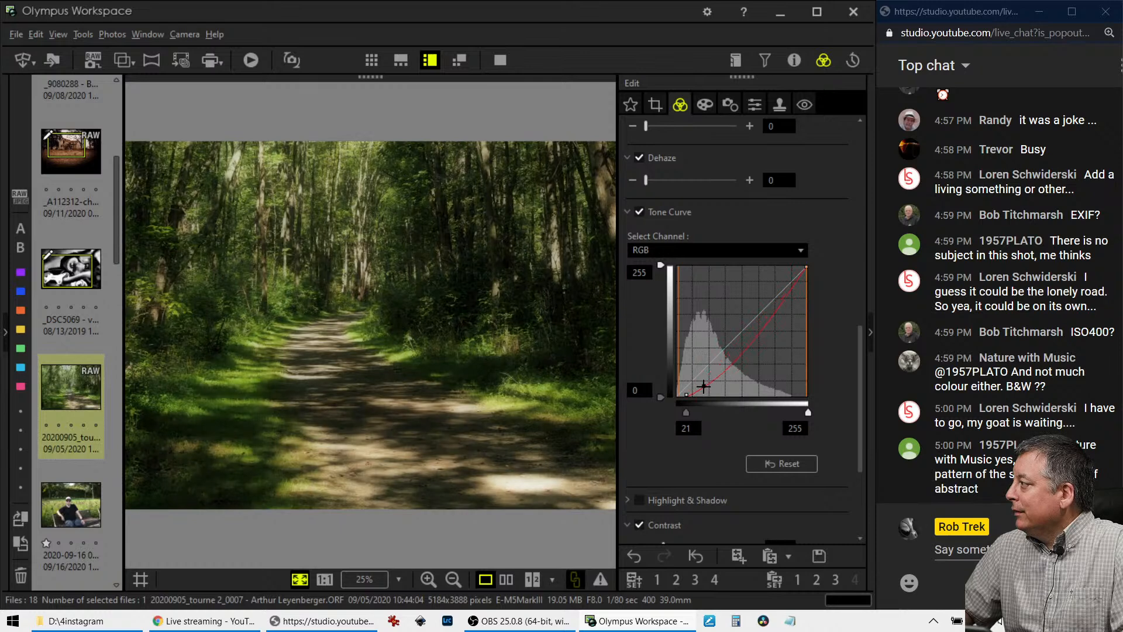
pyautogui.moveTo(750, 345); pyautogui.dragTo(753, 323)
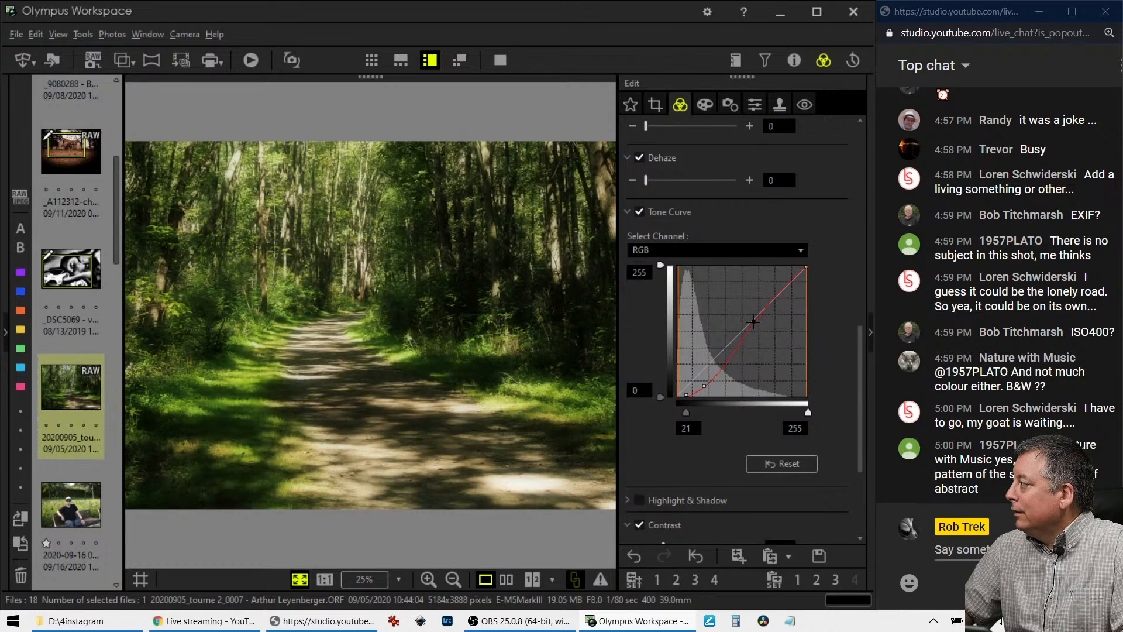
pyautogui.moveTo(808, 274); pyautogui.dragTo(802, 280)
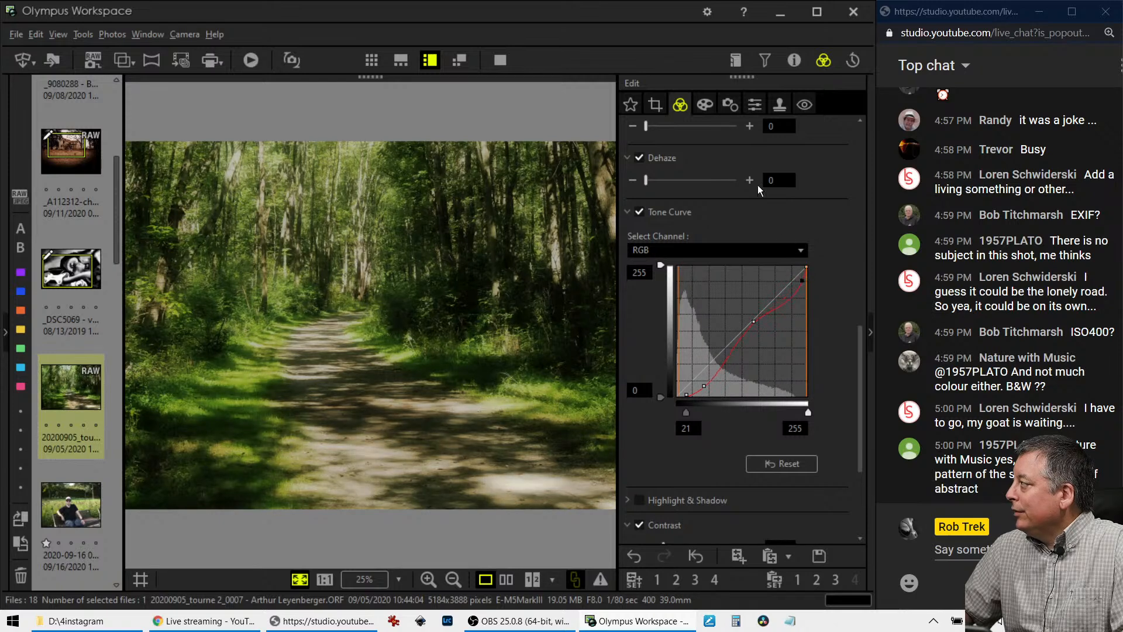
# Adjust the Soft Focus filter's slider to 2.
pyautogui.click(705, 106)
pyautogui.moveTo(708, 285); pyautogui.dragTo(718, 283)
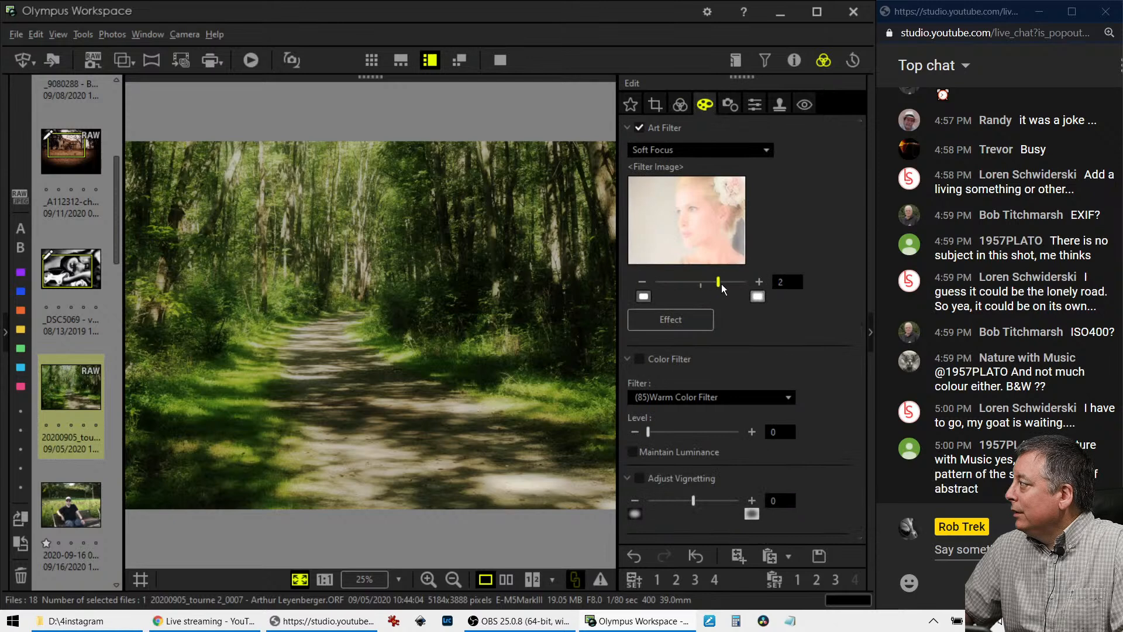
# Set the custom white balance temperature to 6500 K for the forest photo.
pyautogui.click(679, 106)
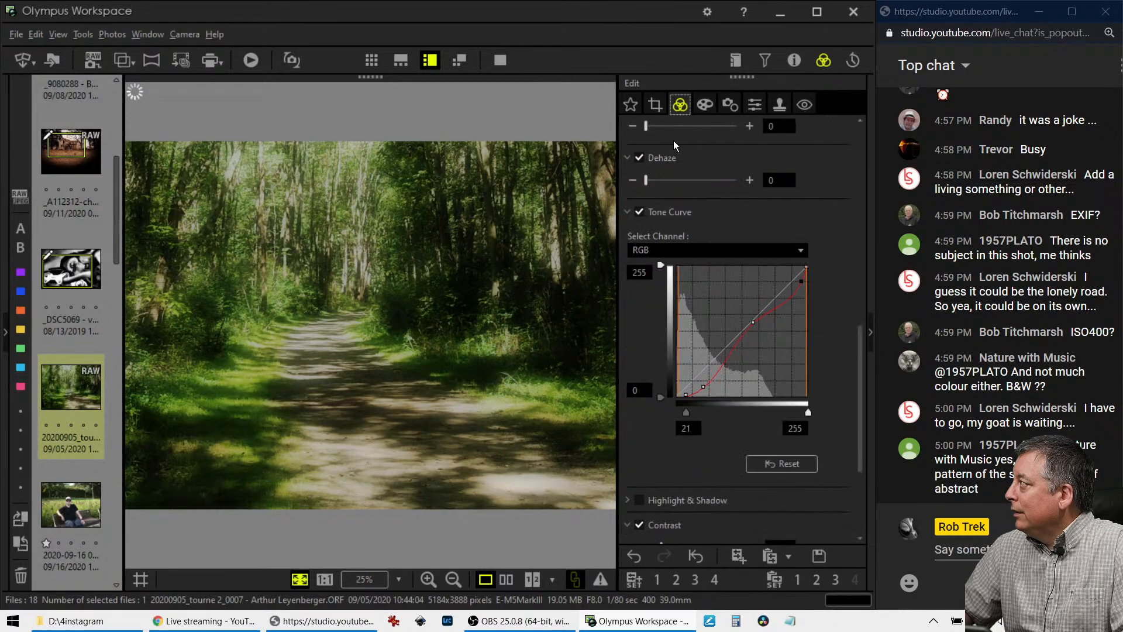
pyautogui.scroll(5, 709, 213)
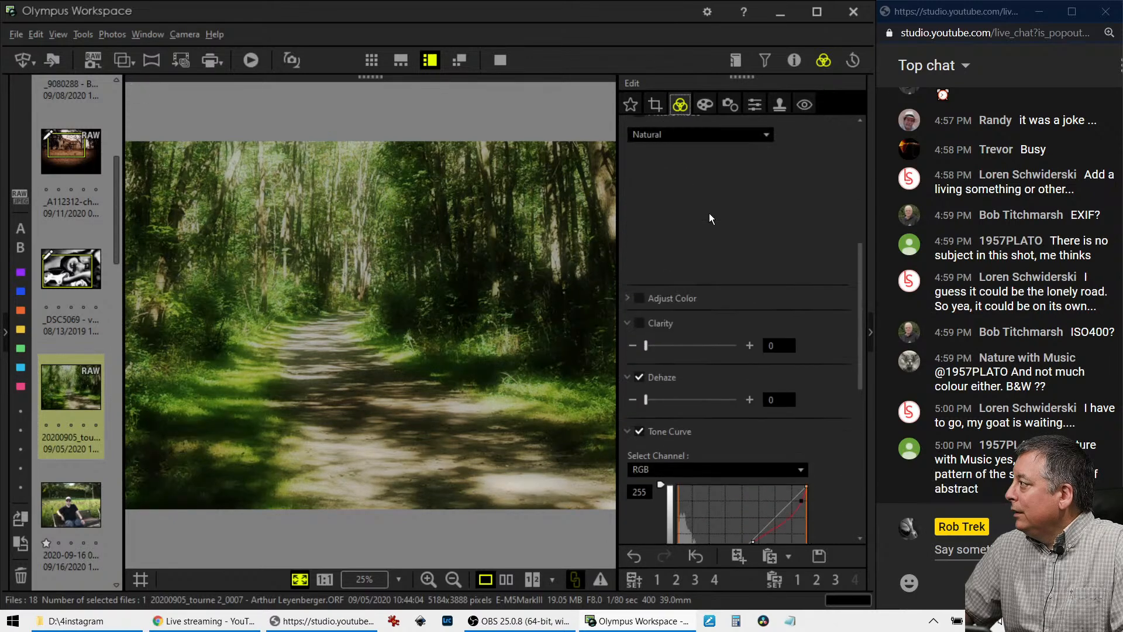
pyautogui.scroll(3, 709, 222)
pyautogui.doubleClick(778, 295)
pyautogui.write('6500 K')
pyautogui.press('Return')
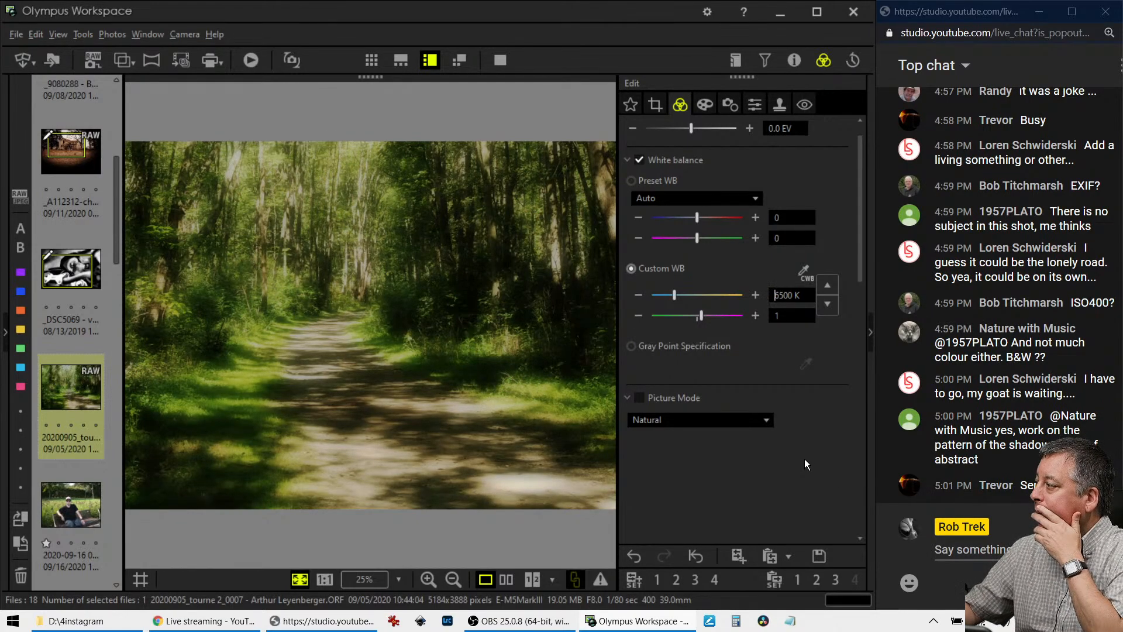
# Set the RGB tone curve's black input level to 0 and move its shadow, midtone and highlight points closer to the diagonal.
pyautogui.scroll(-8, 748, 455)
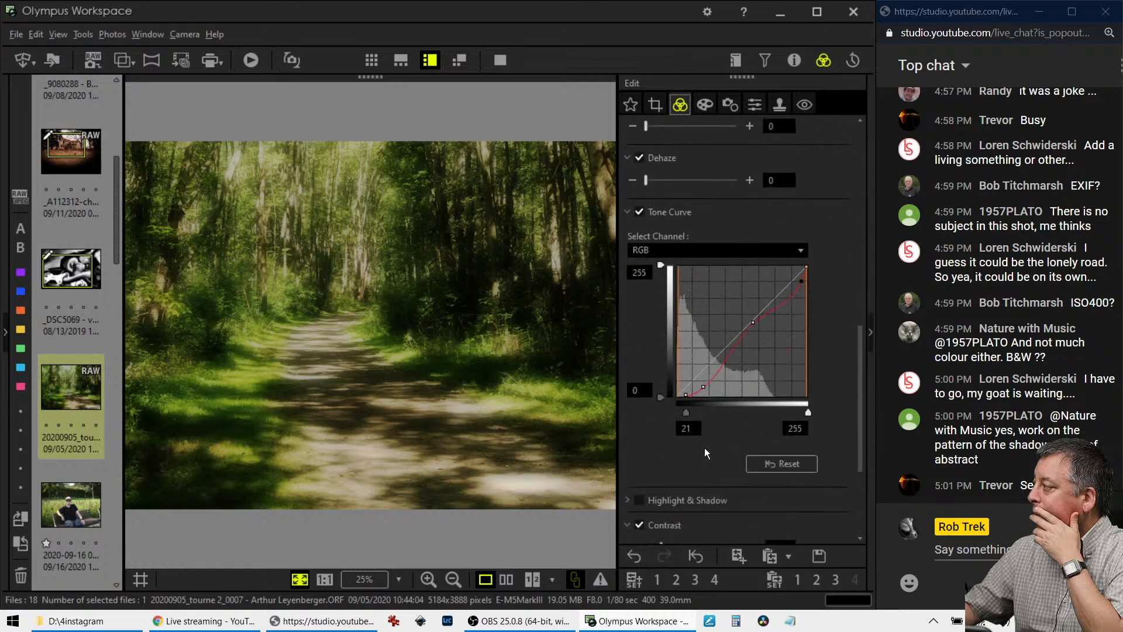
pyautogui.moveTo(686, 411); pyautogui.dragTo(657, 412)
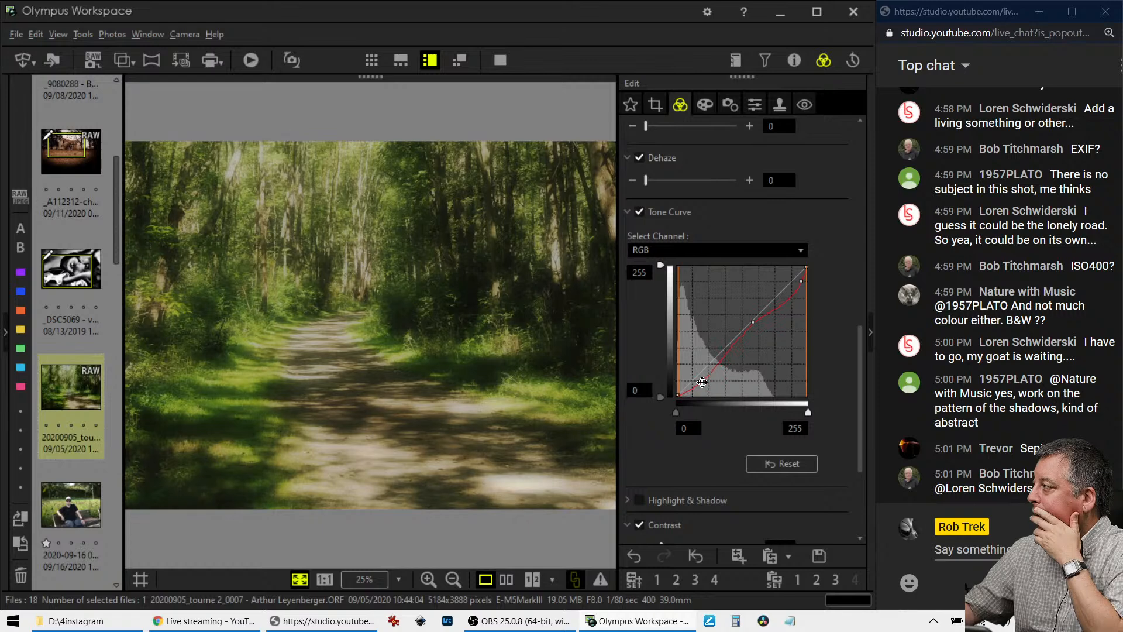
pyautogui.click(701, 382)
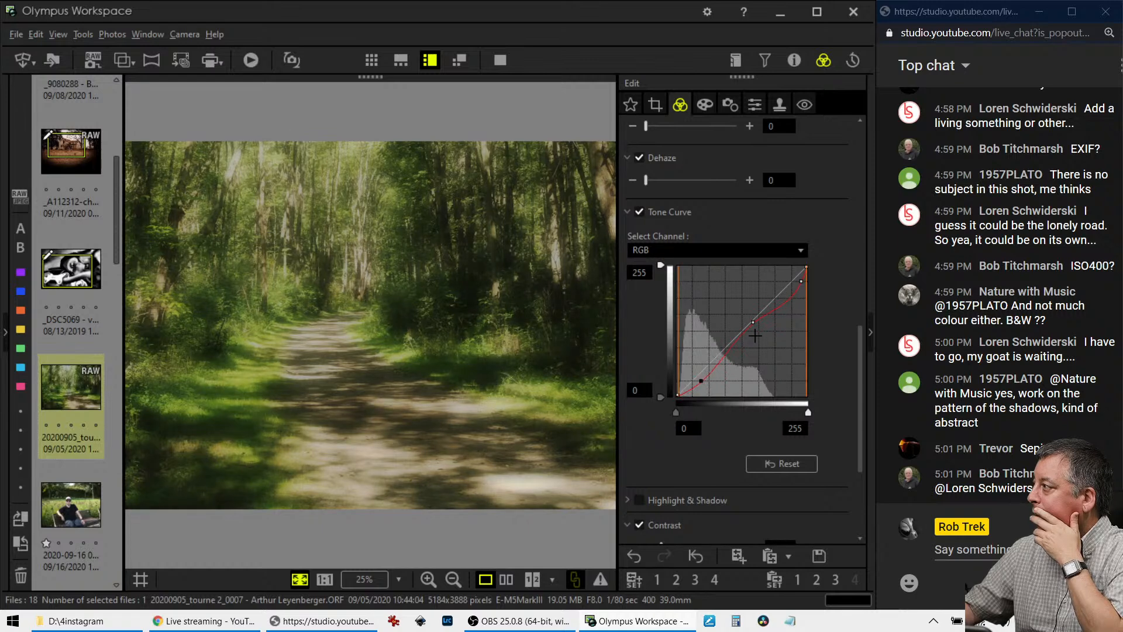
pyautogui.click(799, 281)
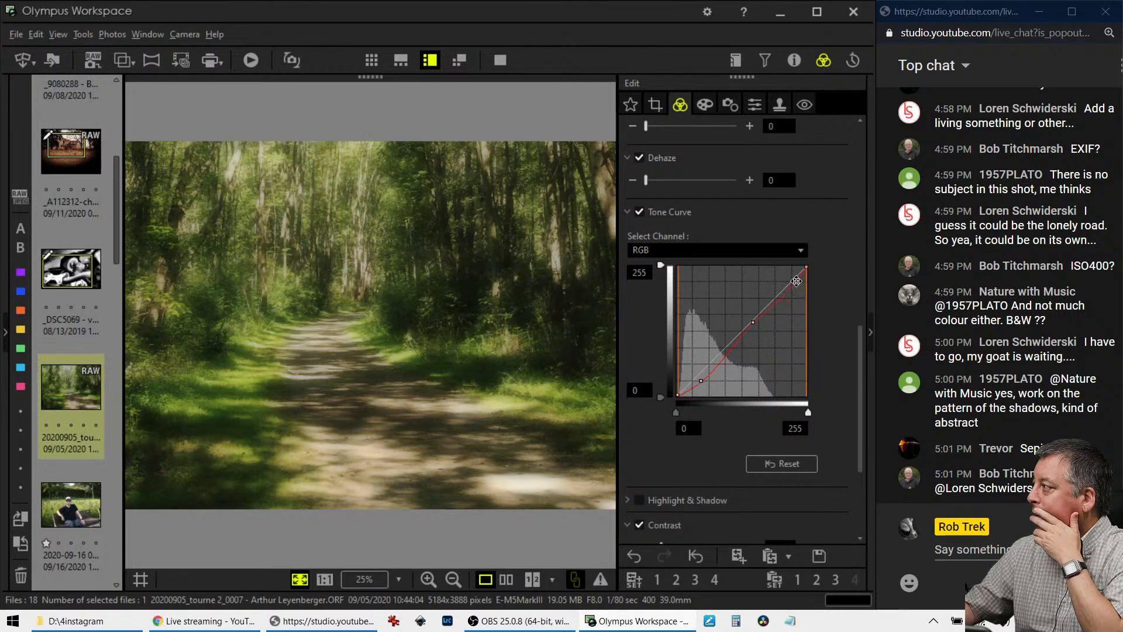
pyautogui.moveTo(752, 322); pyautogui.dragTo(747, 328)
pyautogui.moveTo(702, 382); pyautogui.dragTo(698, 380)
# Reduce the Soft Focus filter's strength to 1 and try vignetting at -8 before setting it to 12.
pyautogui.click(708, 106)
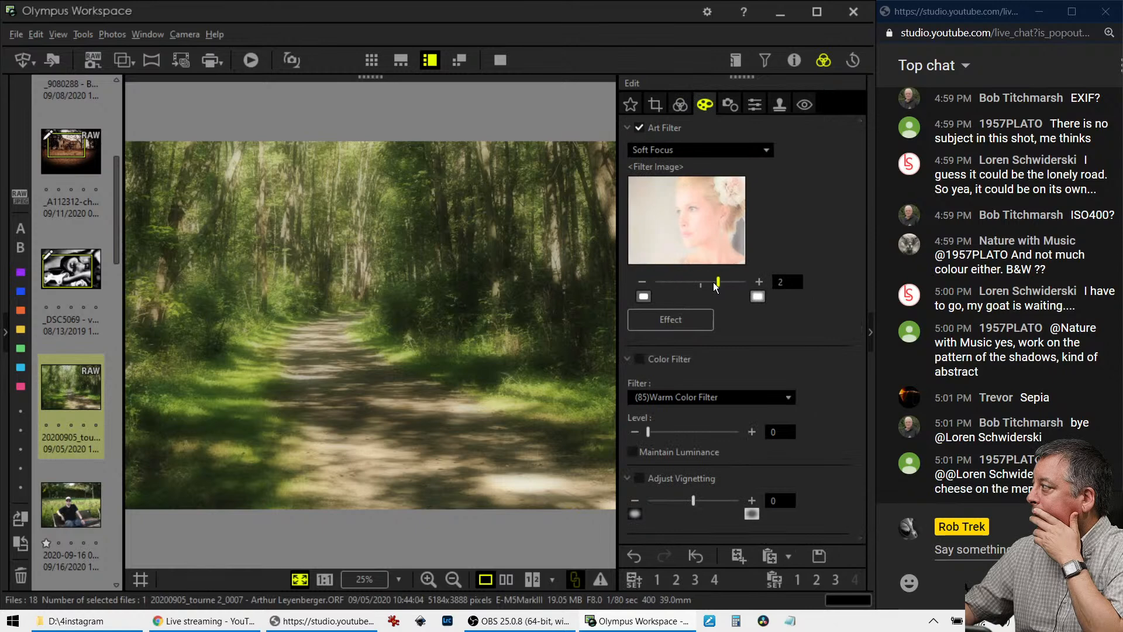
pyautogui.click(680, 106)
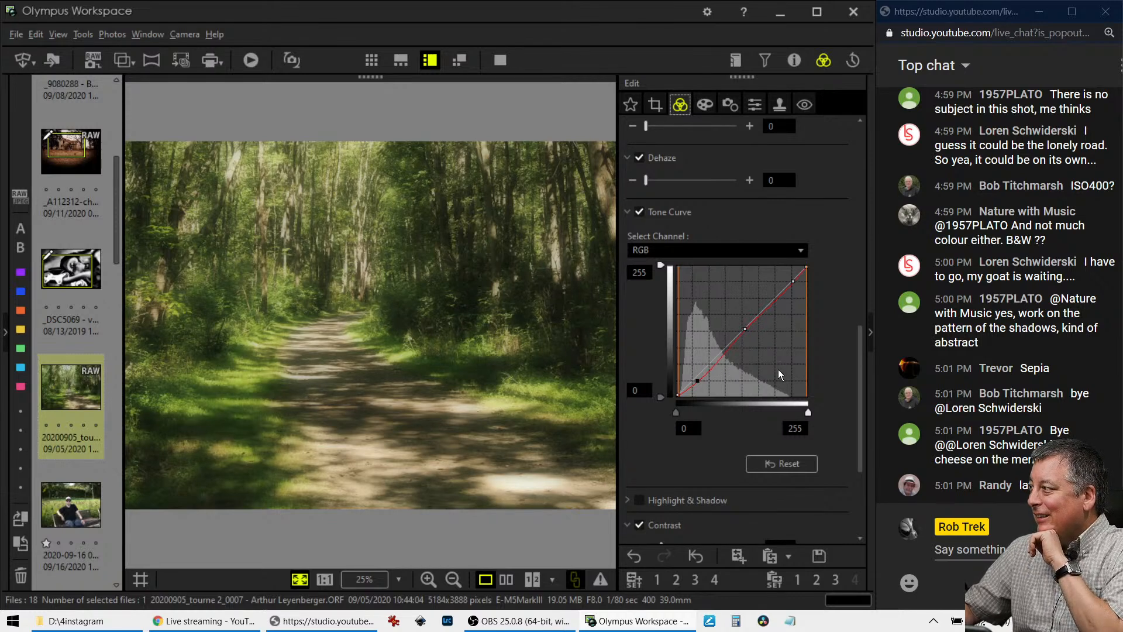
pyautogui.click(708, 105)
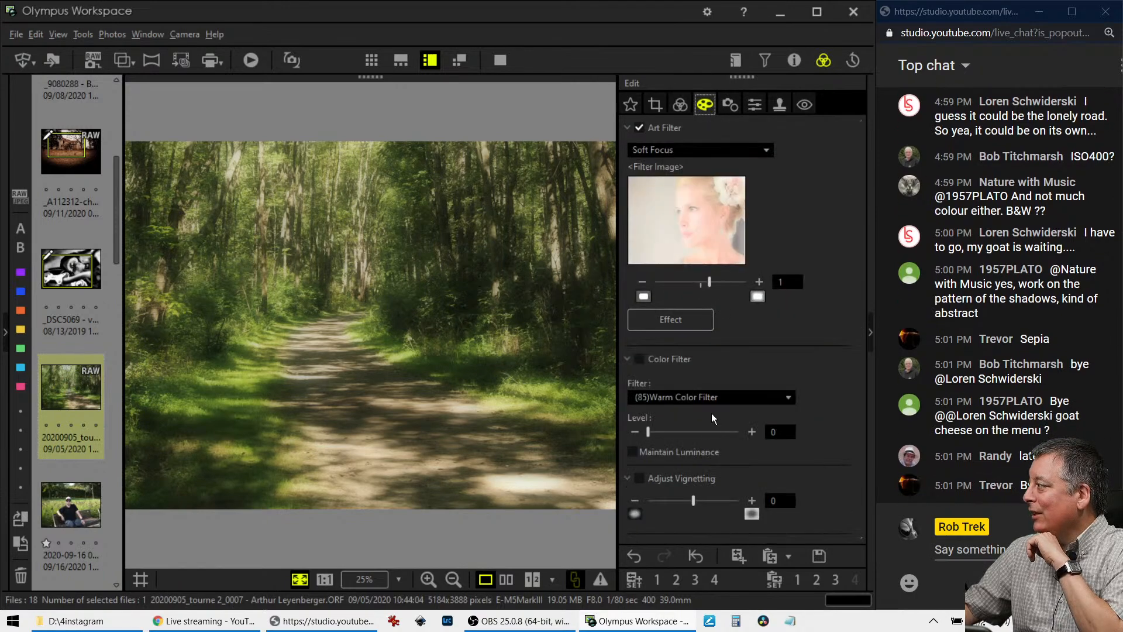
pyautogui.moveTo(699, 504); pyautogui.dragTo(679, 510)
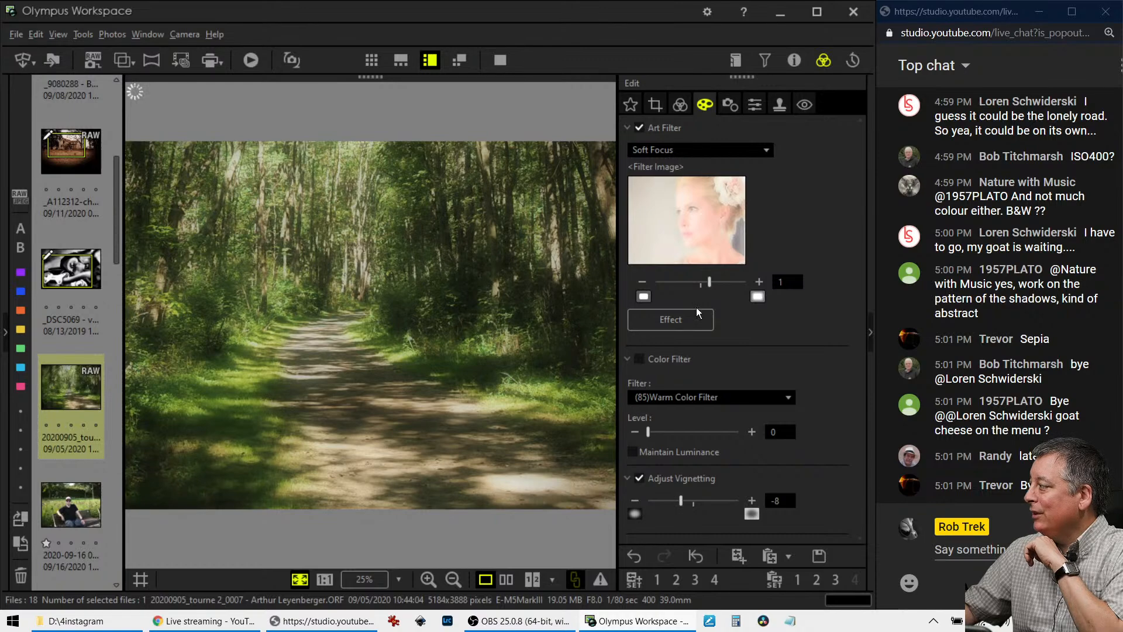
pyautogui.moveTo(680, 502); pyautogui.dragTo(713, 504)
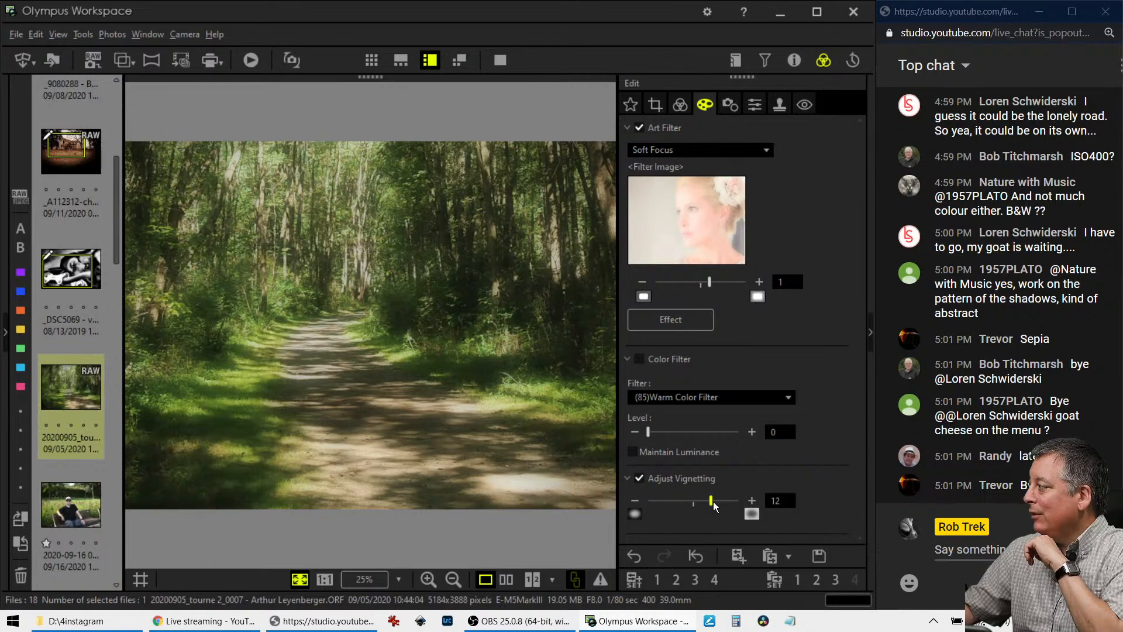
# Try the Monotone picture mode with the Green B&W filter and return to the Natural mode.
pyautogui.click(673, 108)
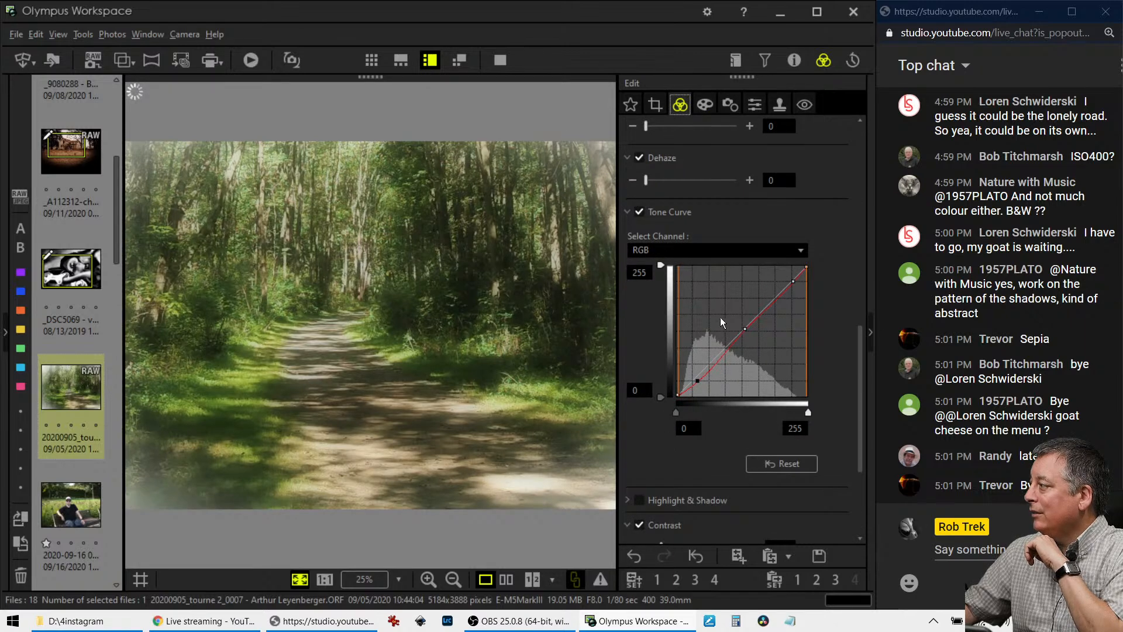
pyautogui.scroll(6, 706, 228)
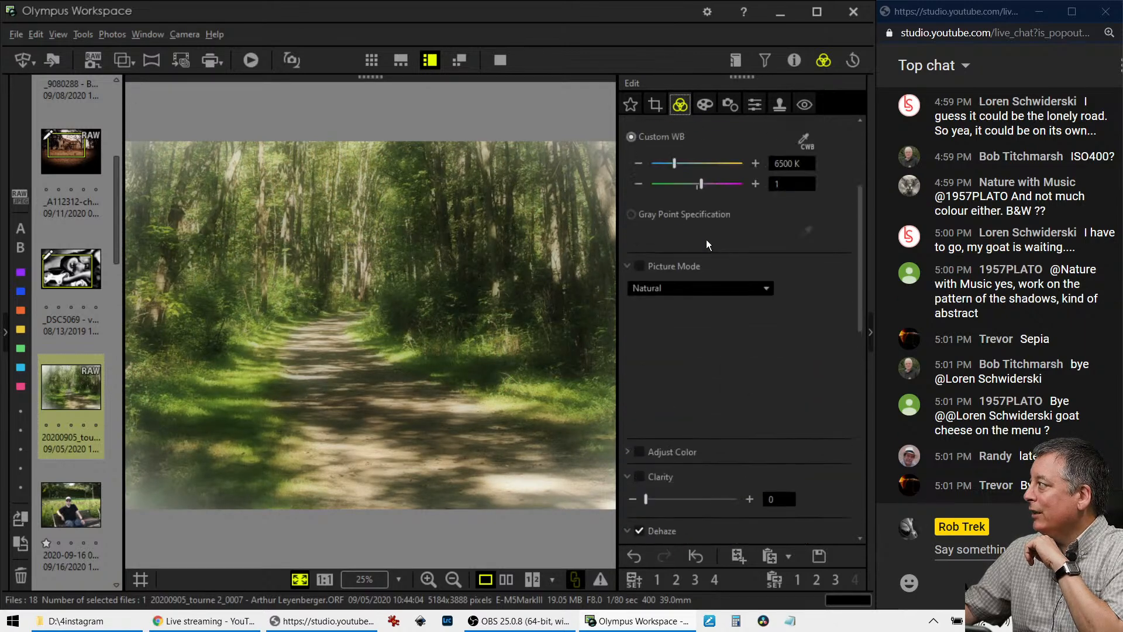
pyautogui.click(704, 294)
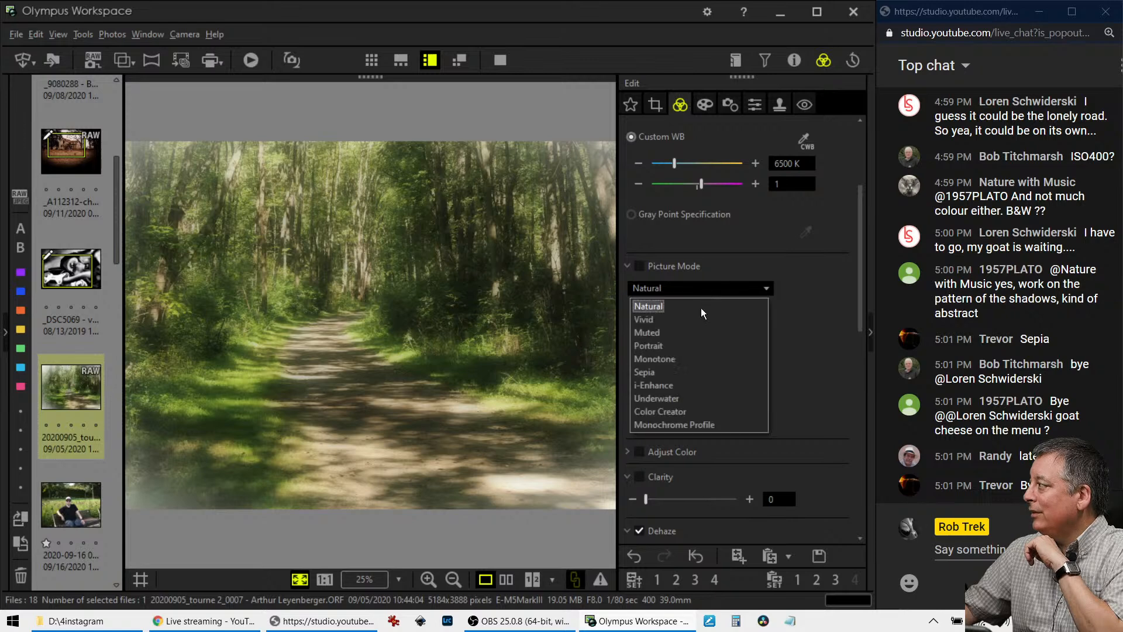
pyautogui.click(693, 358)
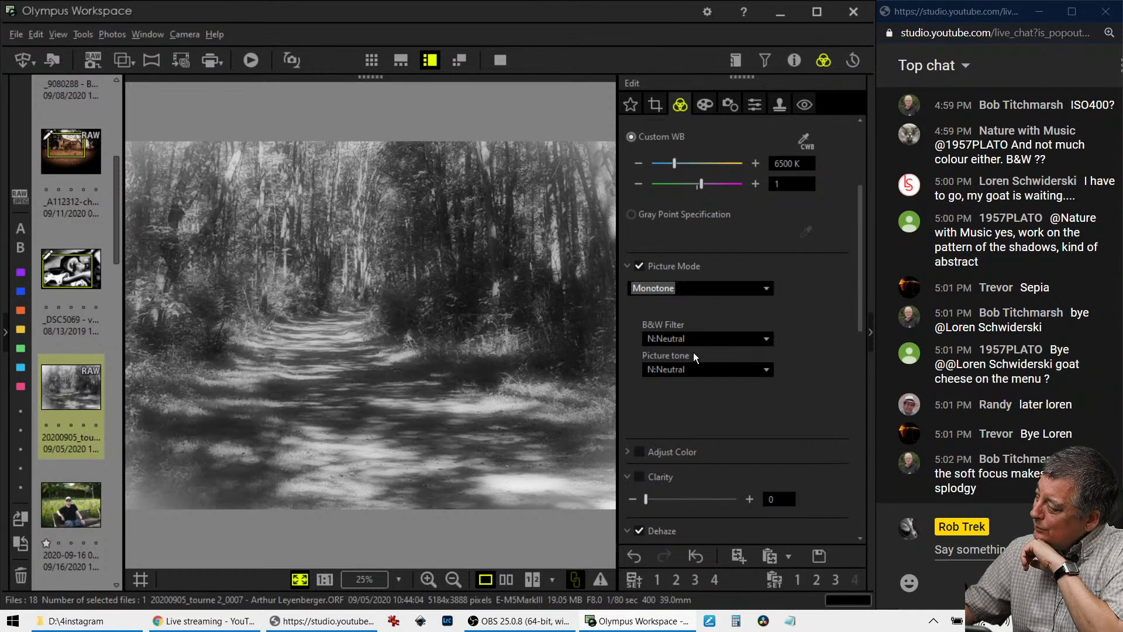
pyautogui.click(700, 343)
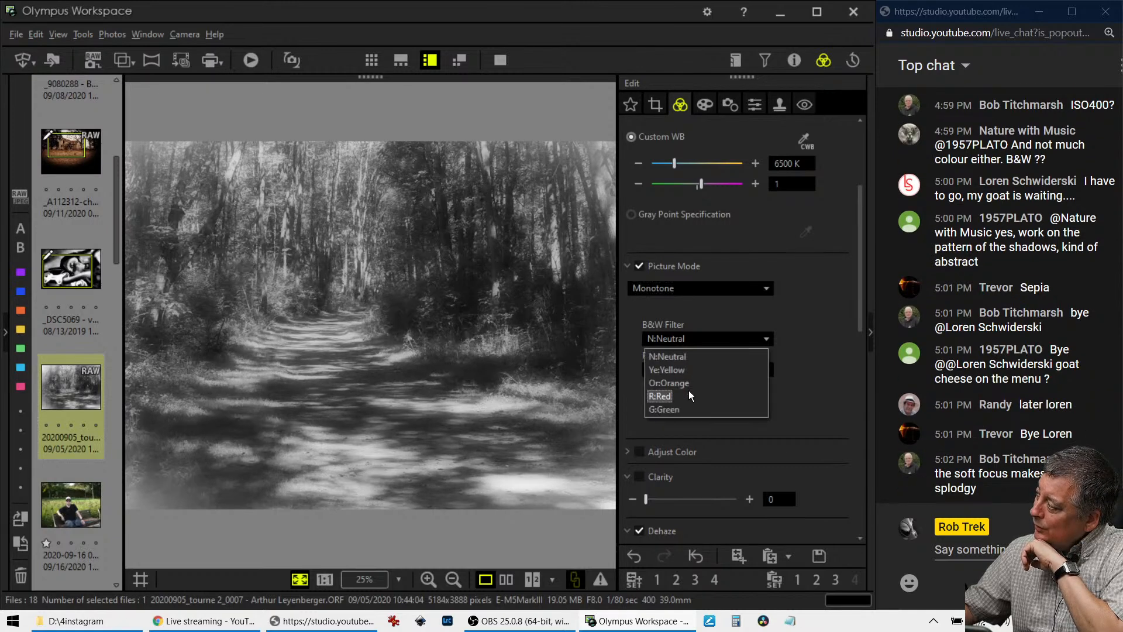
pyautogui.click(688, 409)
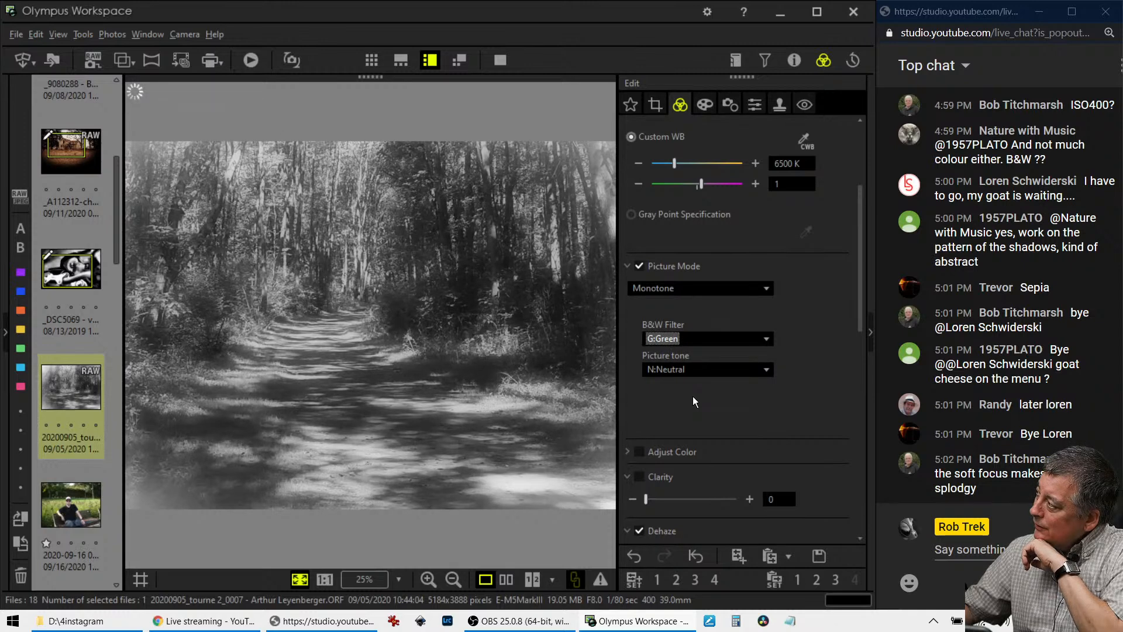
pyautogui.click(705, 289)
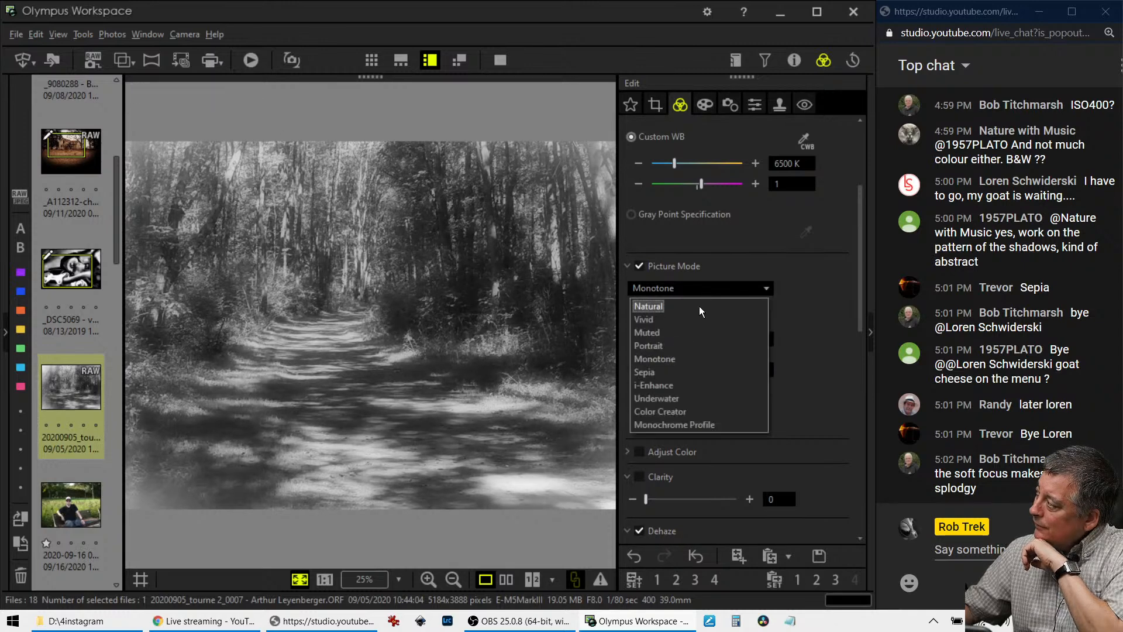
pyautogui.click(698, 313)
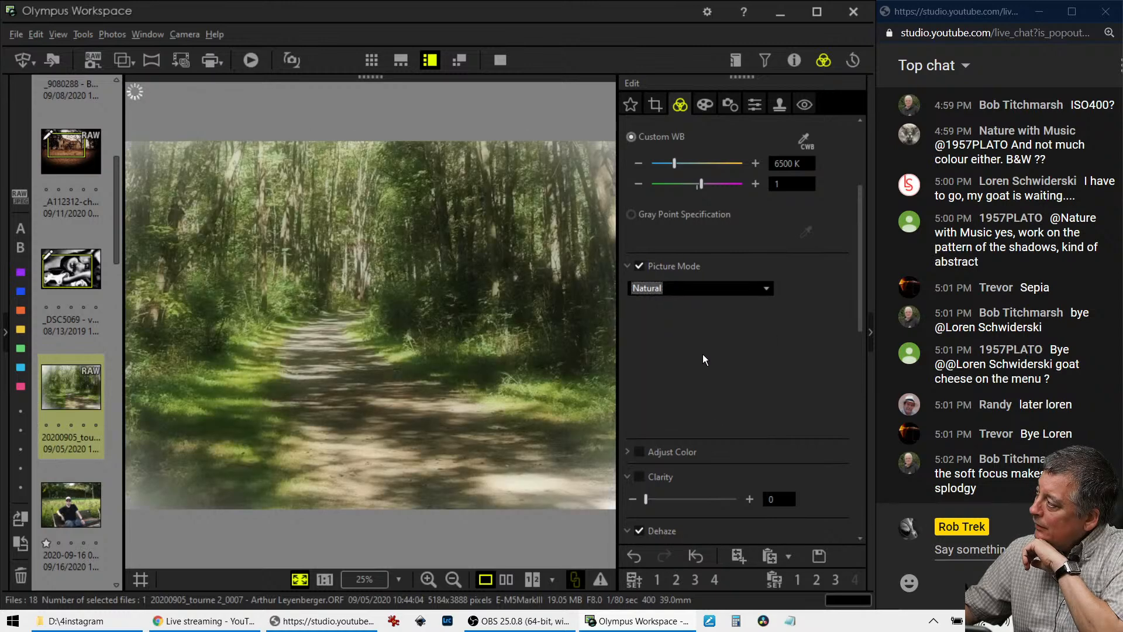
# Set Dehaze to 11 and Clarity to 13 on the forest photo.
pyautogui.scroll(-5, 697, 317)
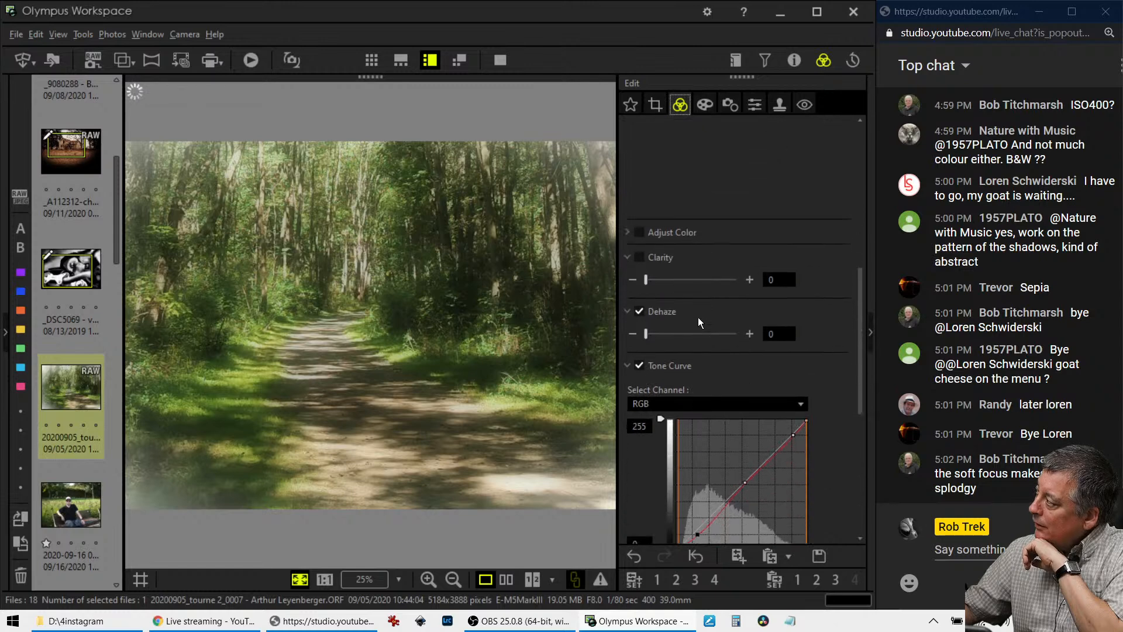
pyautogui.click(754, 104)
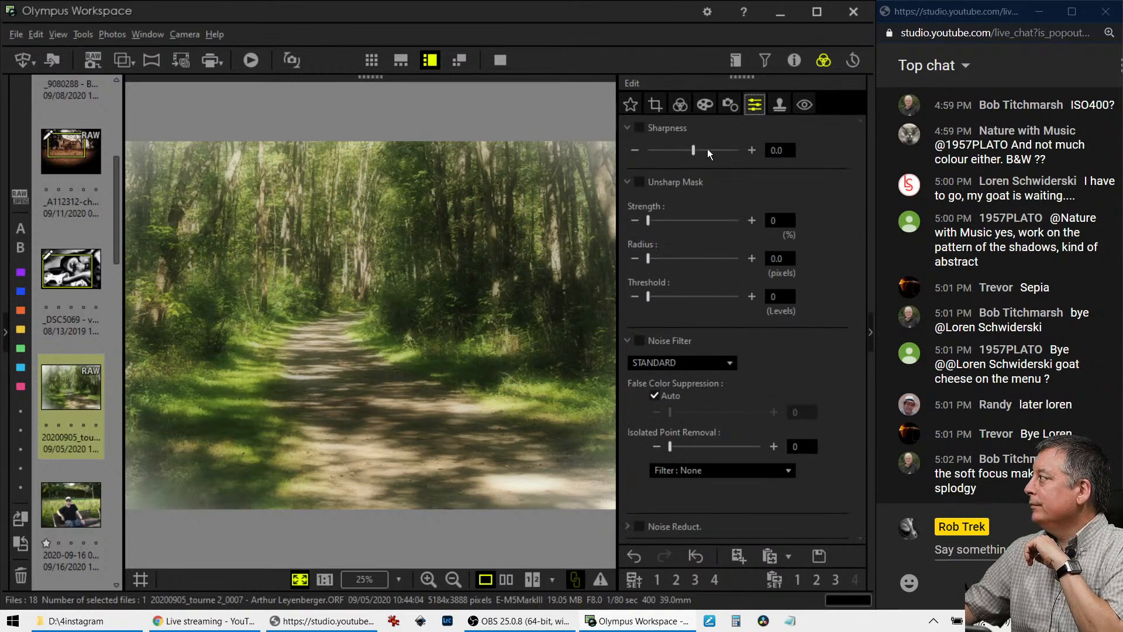
pyautogui.click(680, 105)
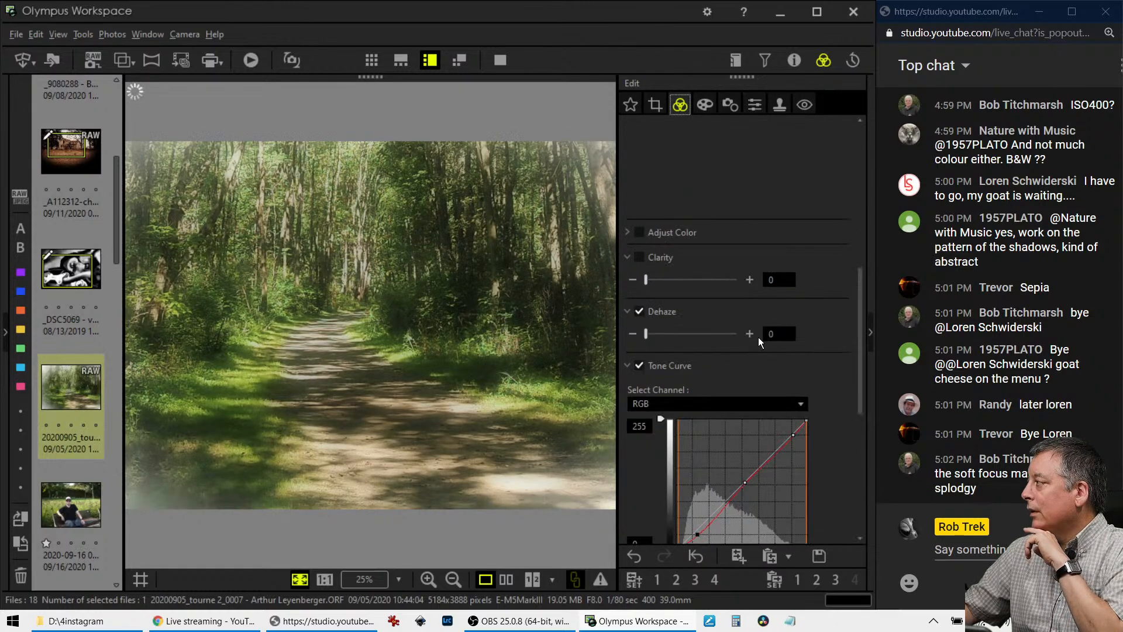
pyautogui.moveTo(645, 333); pyautogui.dragTo(655, 338)
pyautogui.moveTo(651, 282); pyautogui.dragTo(659, 282)
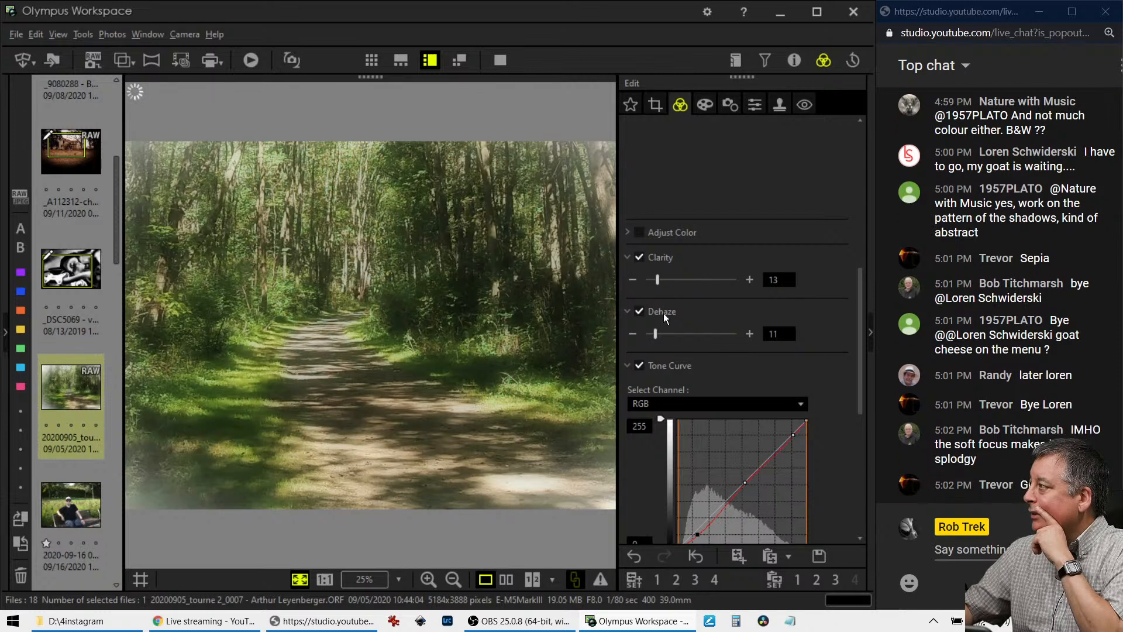
# Try vignetting values of -10 and 14 on the forest photo and settle on 11.
pyautogui.click(701, 105)
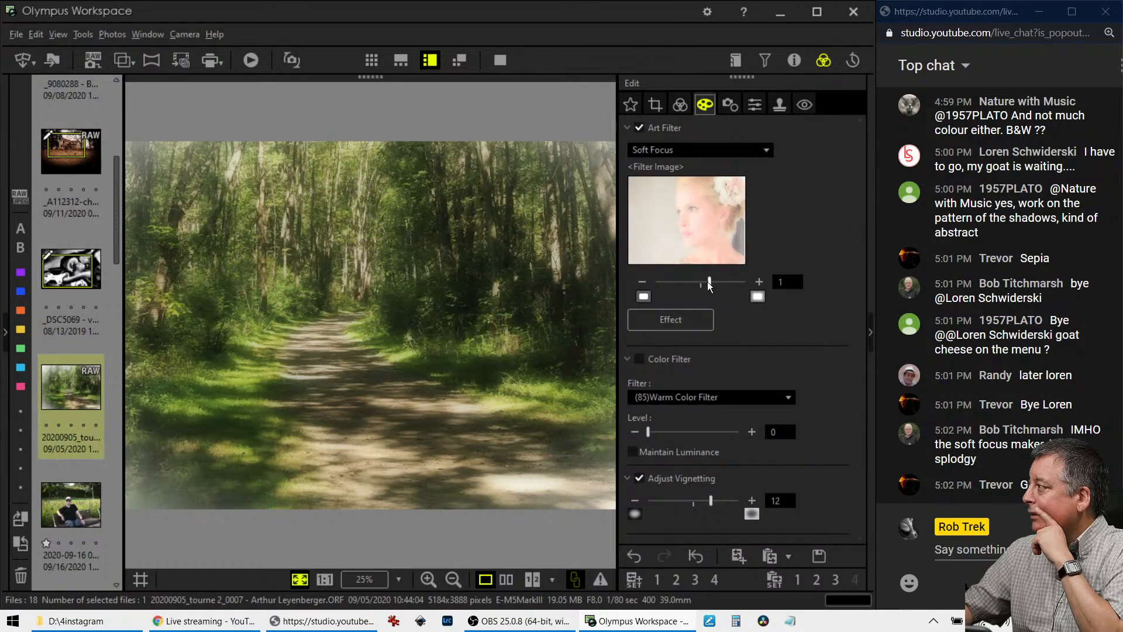
pyautogui.moveTo(711, 501); pyautogui.dragTo(682, 501)
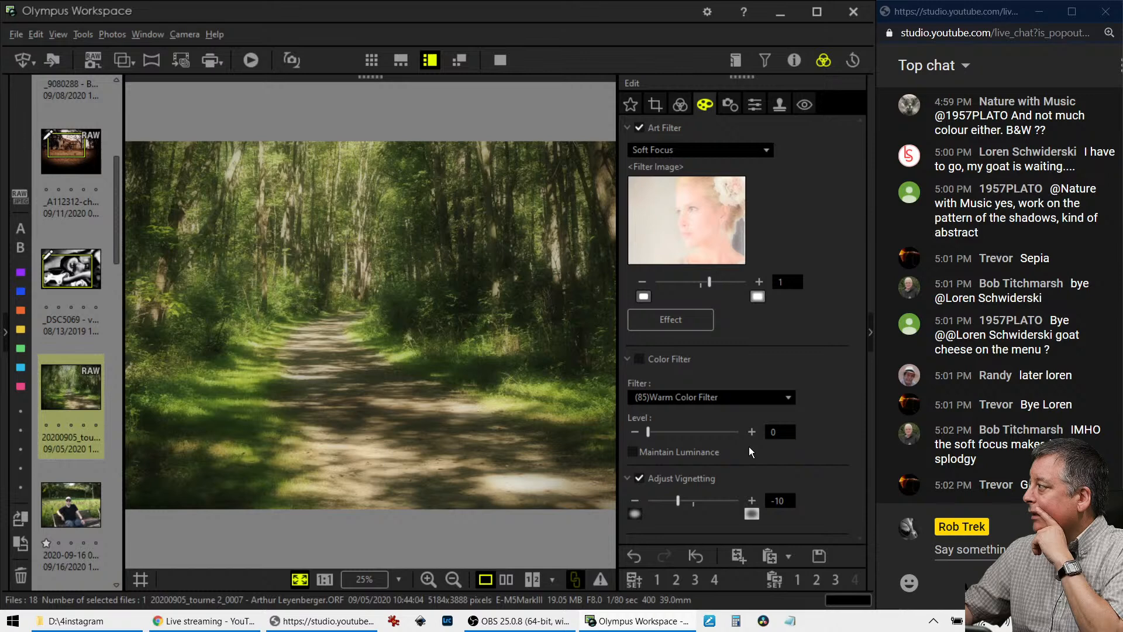
pyautogui.moveTo(678, 501); pyautogui.dragTo(715, 505)
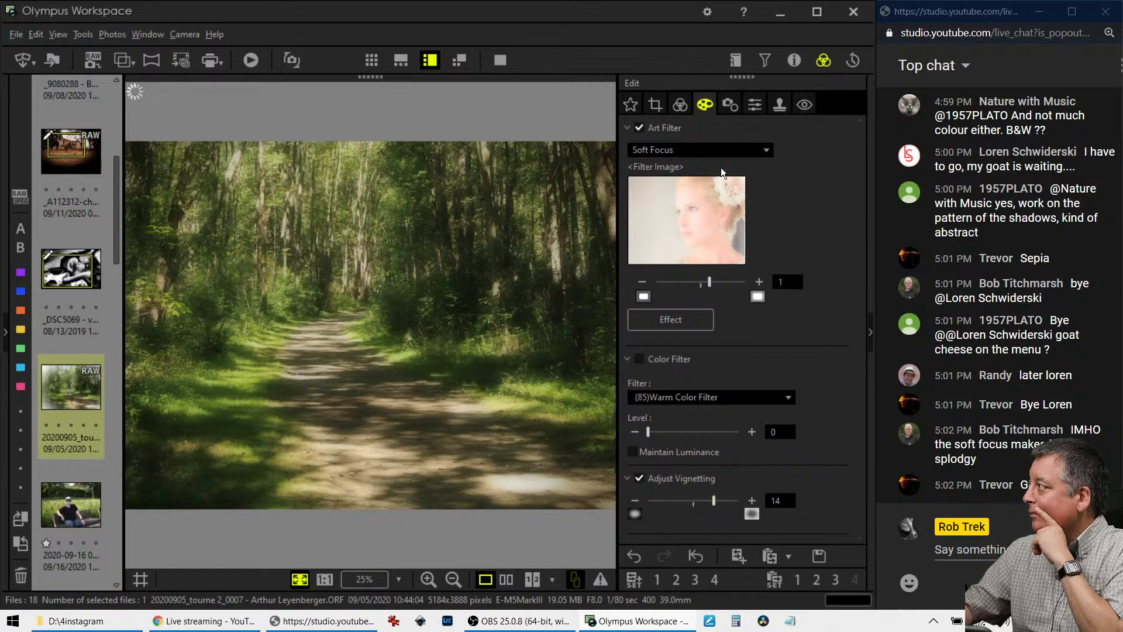
pyautogui.click(680, 103)
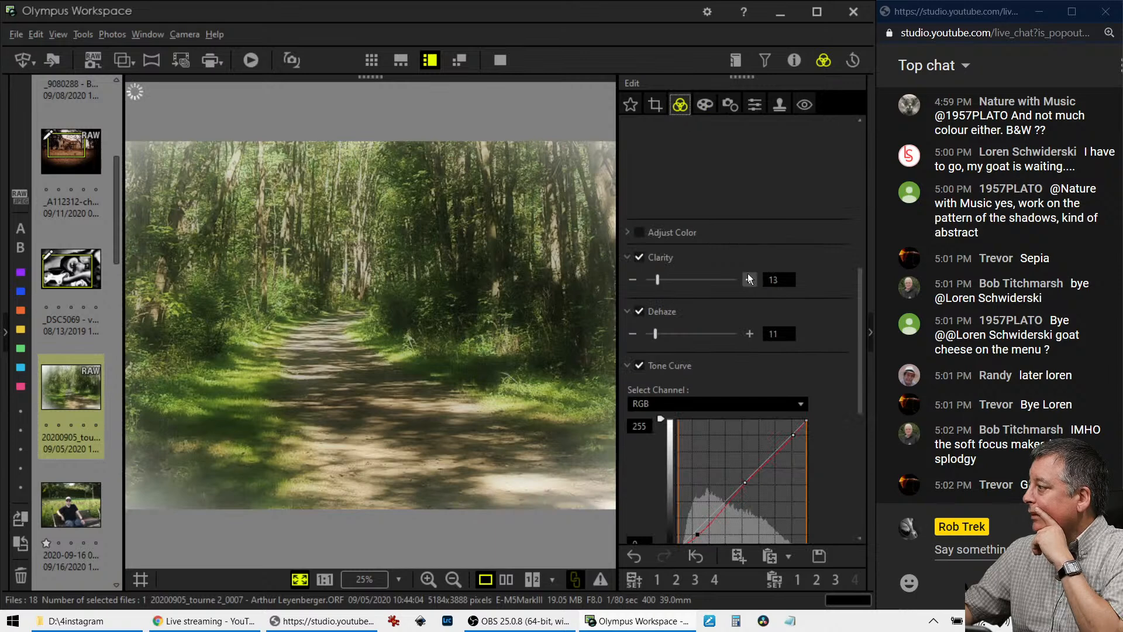
pyautogui.click(705, 104)
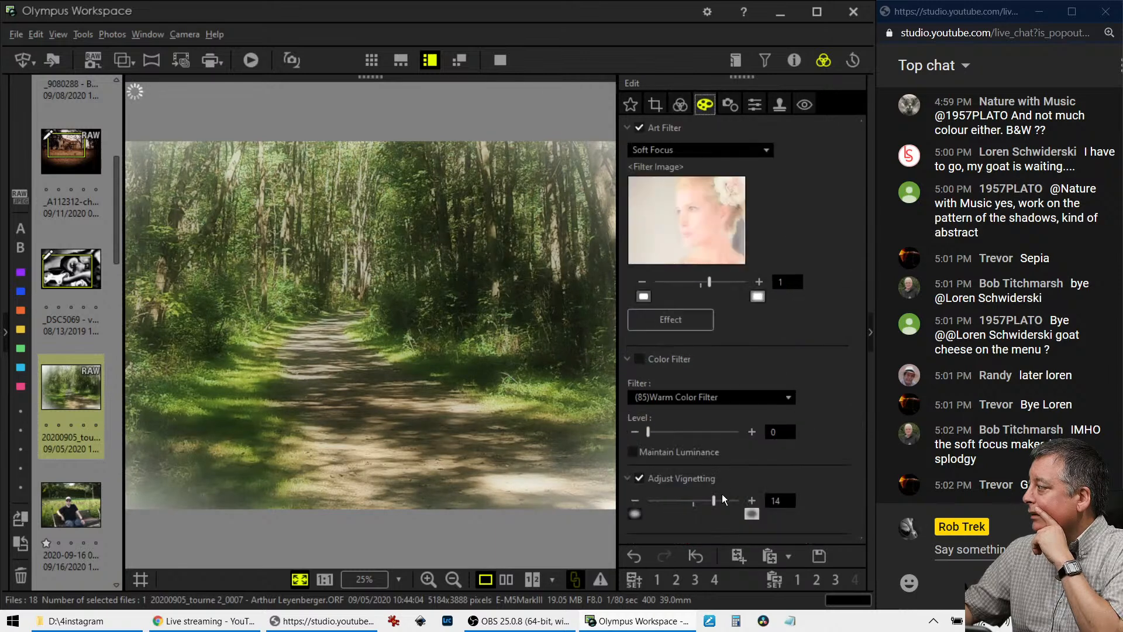
pyautogui.moveTo(714, 497); pyautogui.dragTo(711, 500)
pyautogui.click(680, 104)
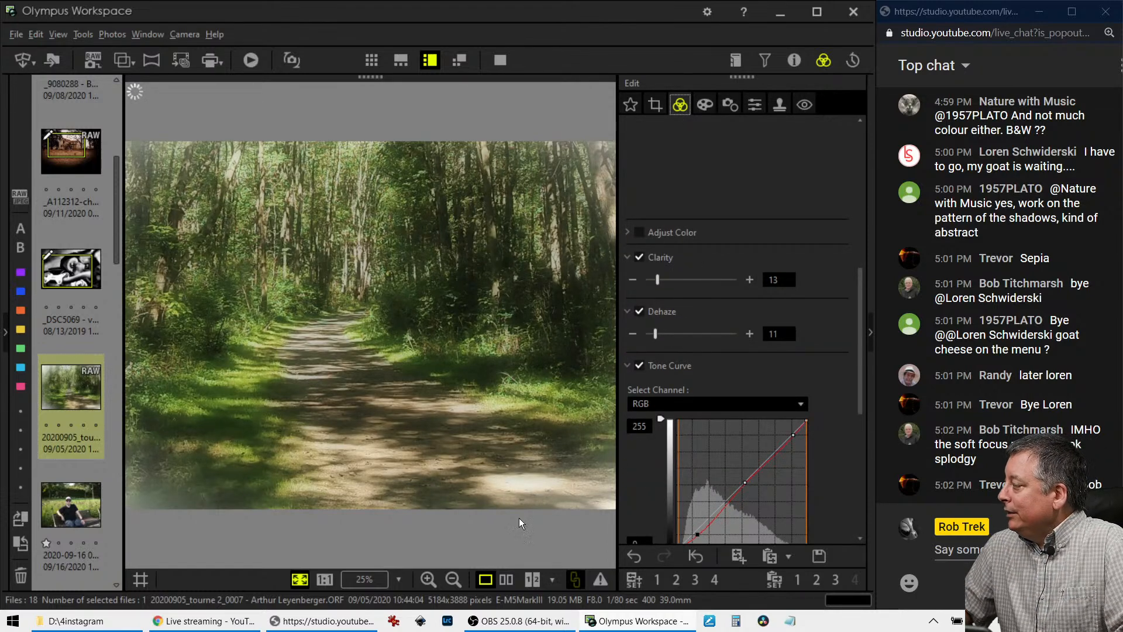
# Compare the original and edited forest photo side by side in full screen and return to the single view.
pyautogui.click(503, 580)
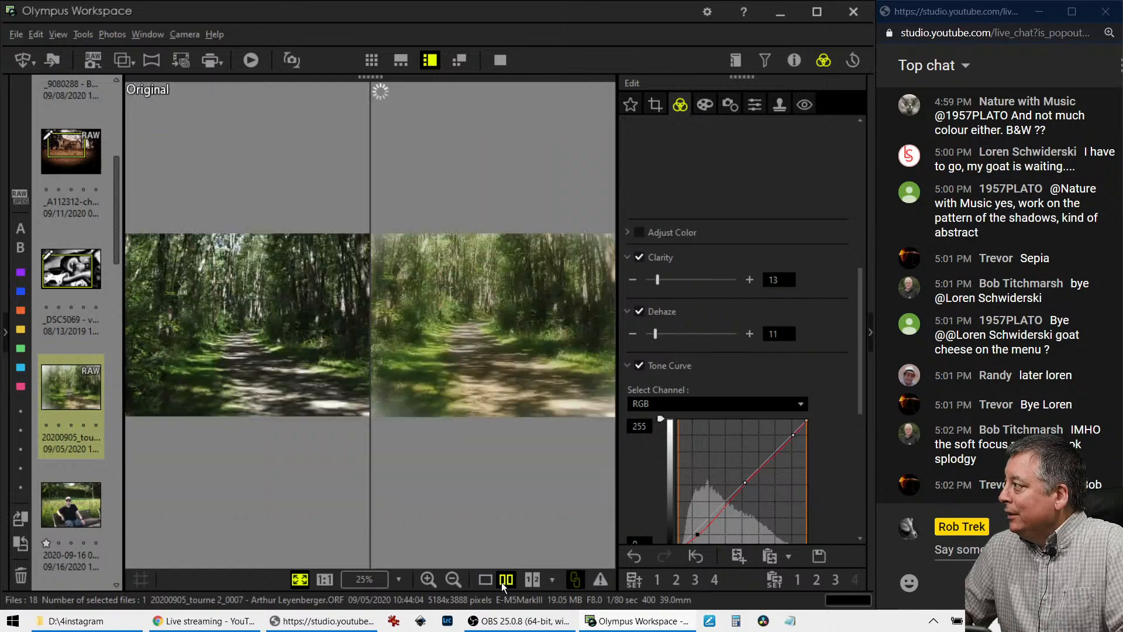
pyautogui.click(496, 62)
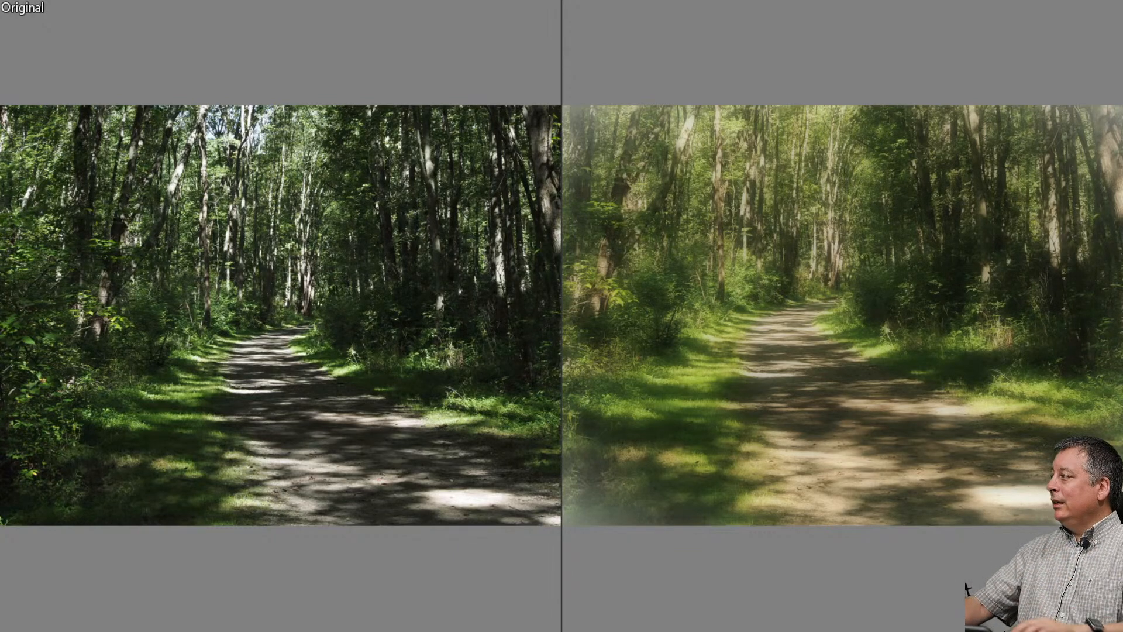
pyautogui.press('Escape')
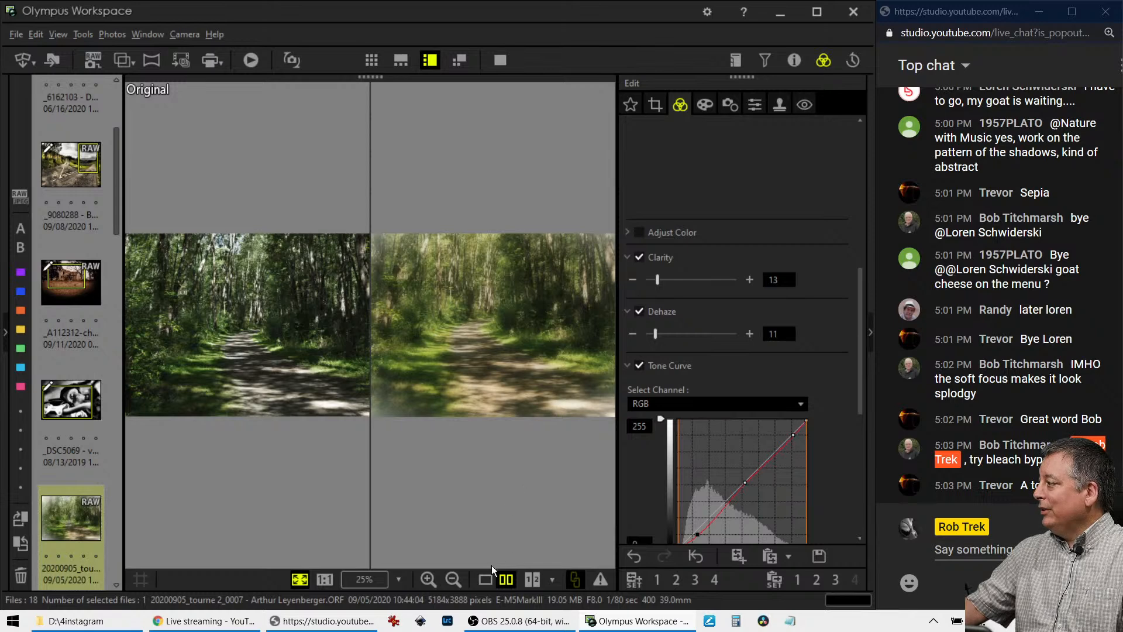
pyautogui.click(485, 582)
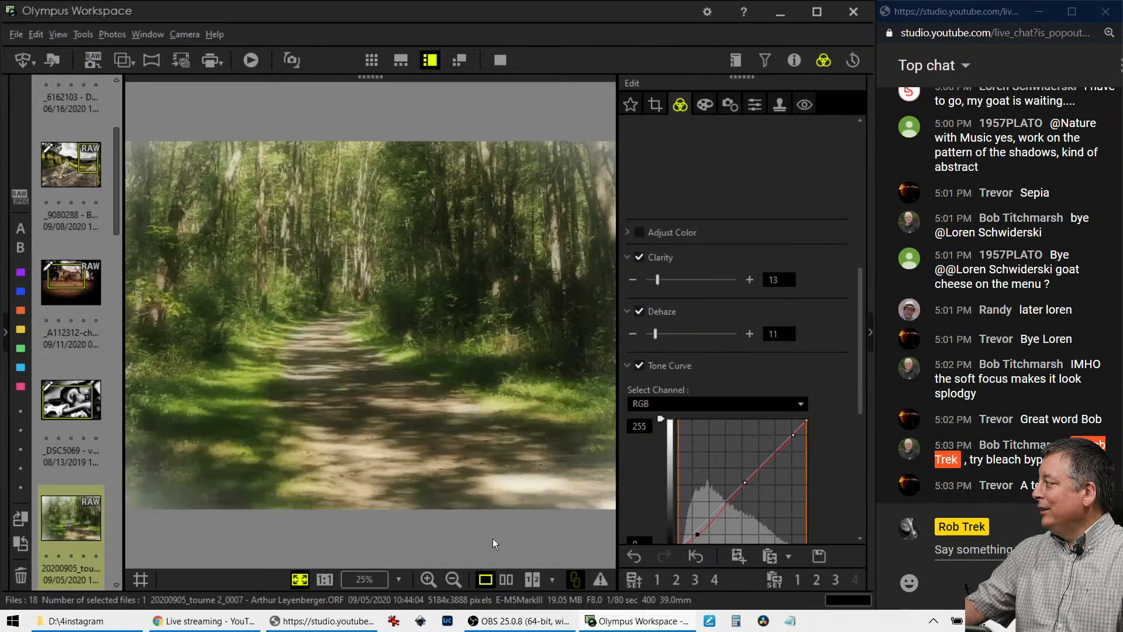
# Try the Bleach Bypass art filter on the forest photo and settle on Bleach Bypass II.
pyautogui.click(710, 103)
pyautogui.click(717, 153)
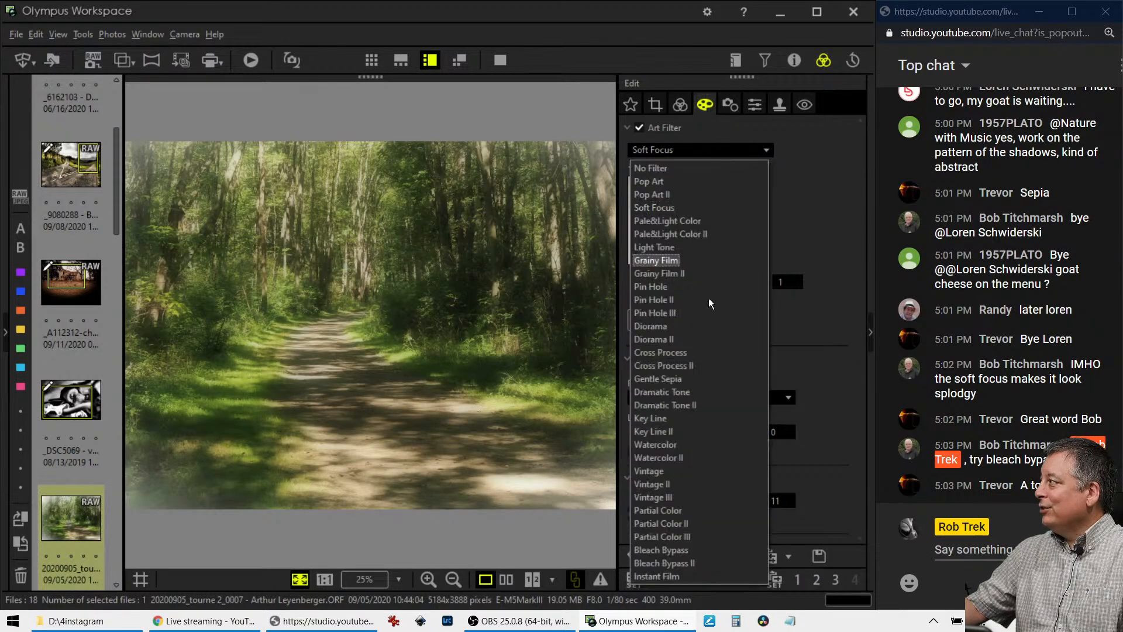
pyautogui.click(695, 553)
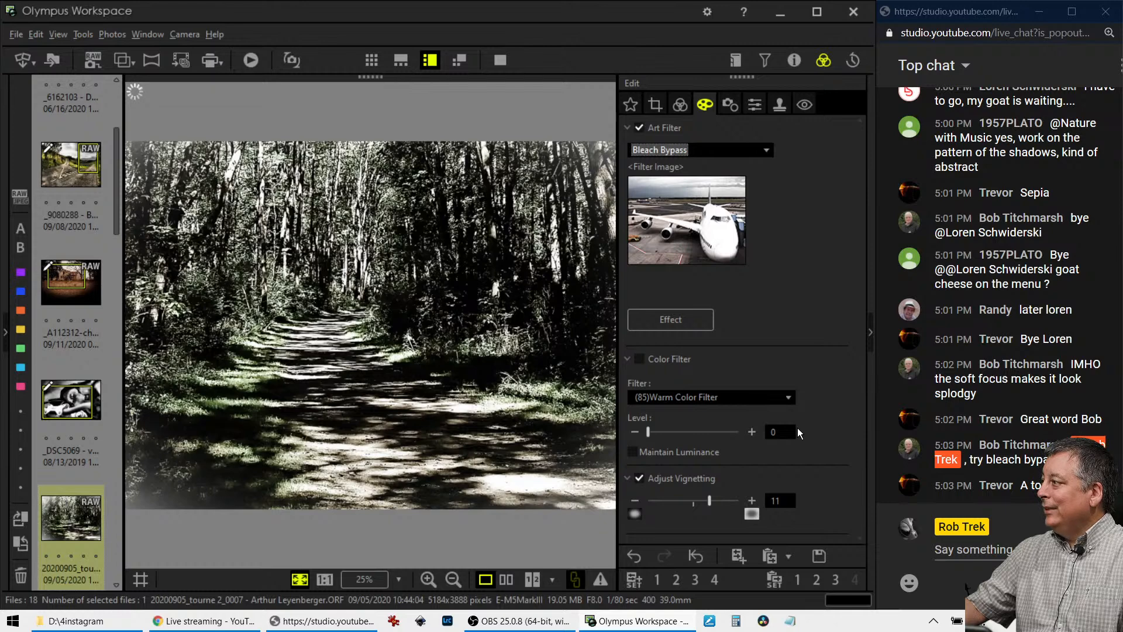
pyautogui.click(742, 150)
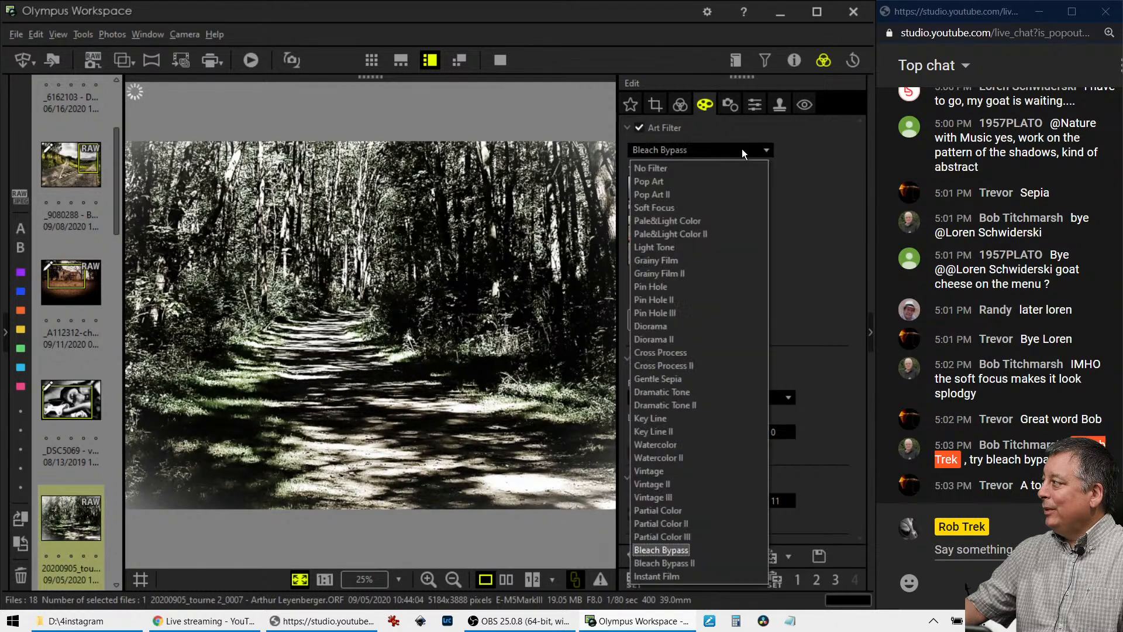
pyautogui.click(700, 564)
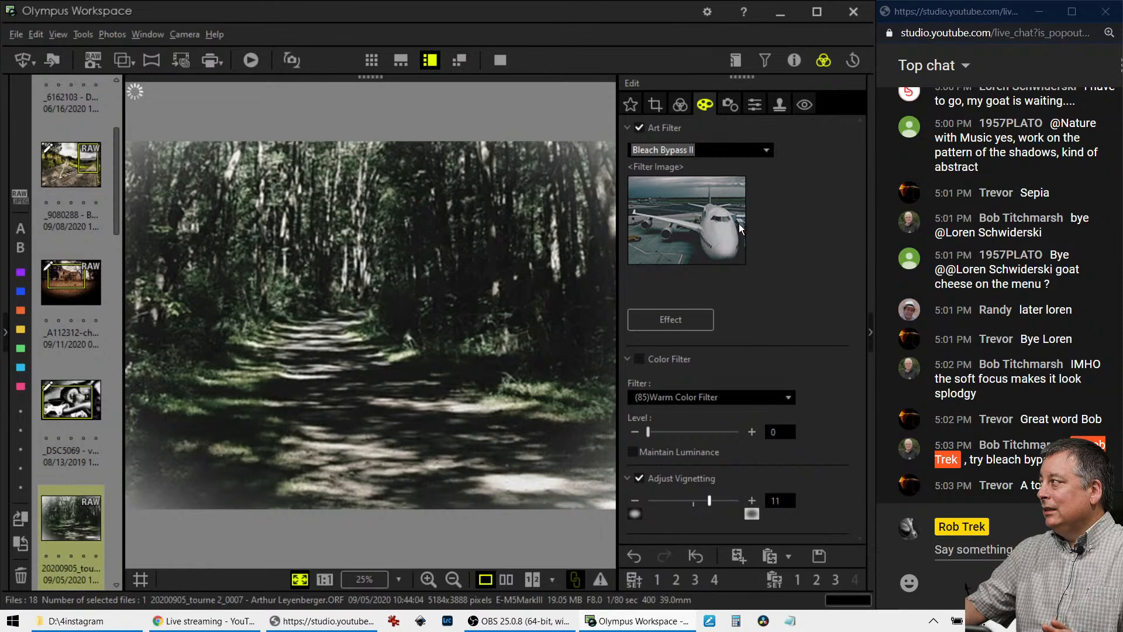
# Reset the RGB tone curve of the forest photo to a straight line.
pyautogui.click(679, 104)
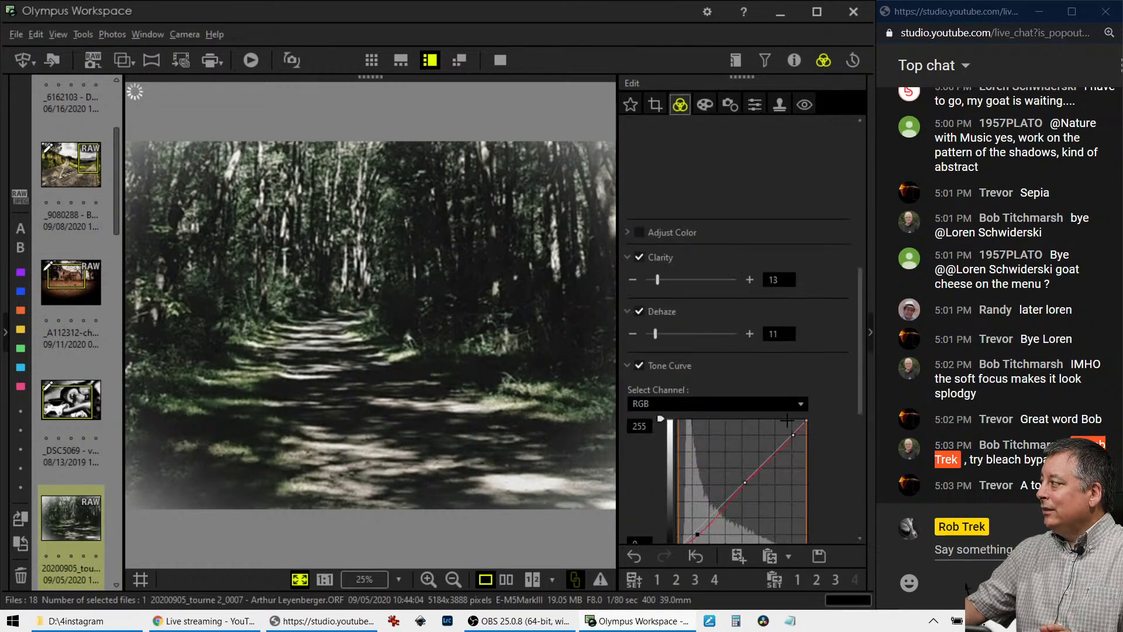
pyautogui.scroll(-2, 819, 442)
pyautogui.scroll(-2, 819, 436)
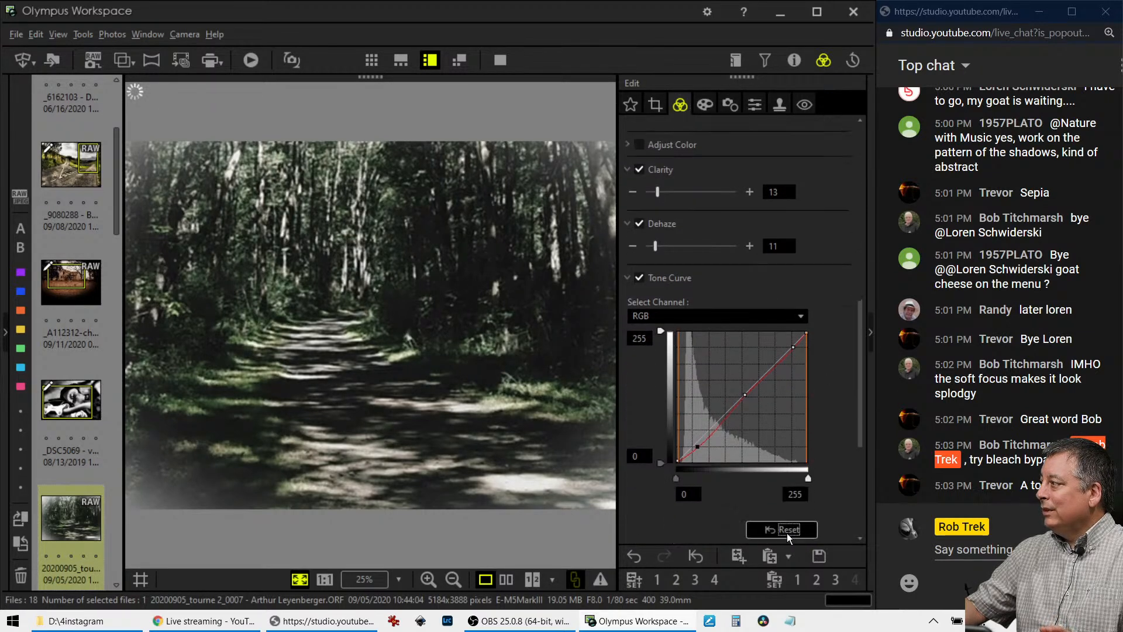
pyautogui.click(787, 529)
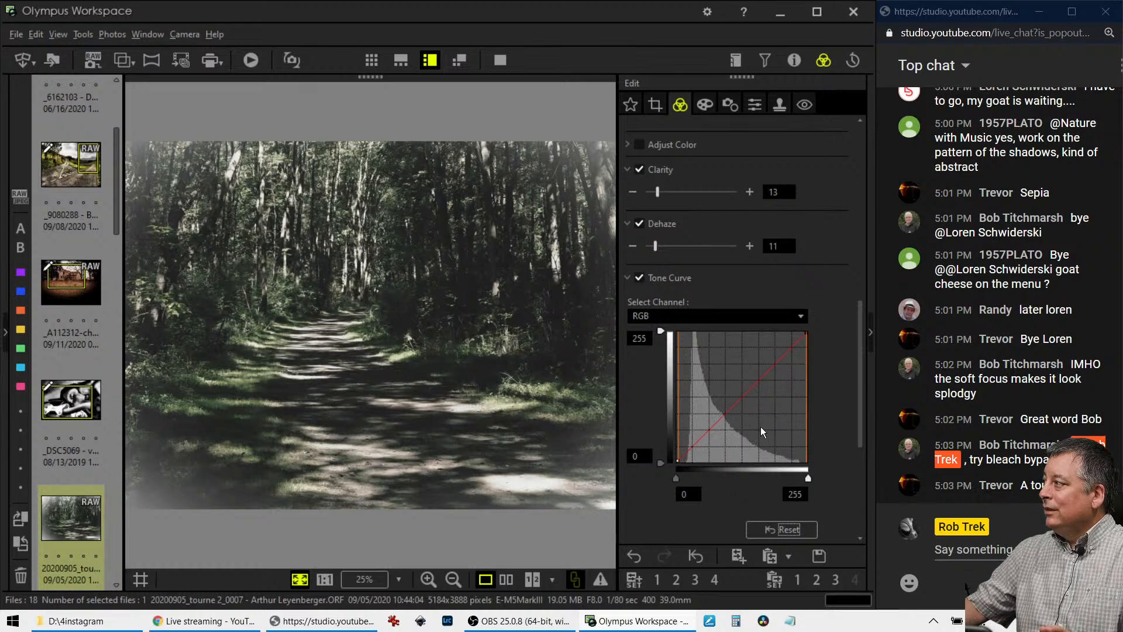
# Compare the original forest photo with the Bleach Bypass II version side by side in full screen.
pyautogui.click(506, 579)
pyautogui.click(500, 60)
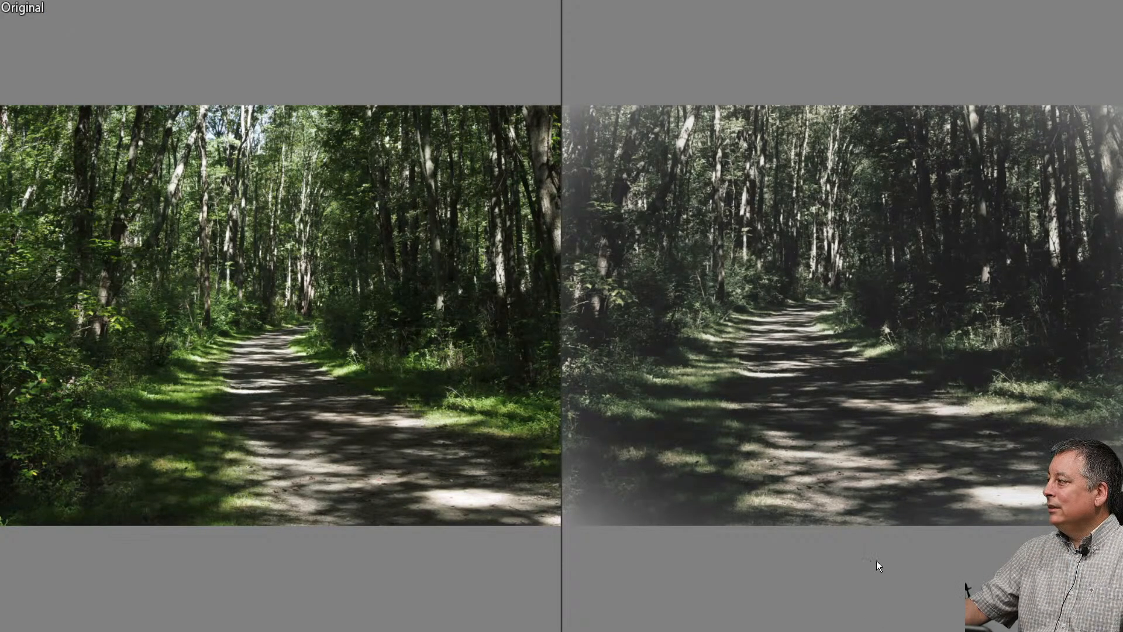
pyautogui.press('Escape')
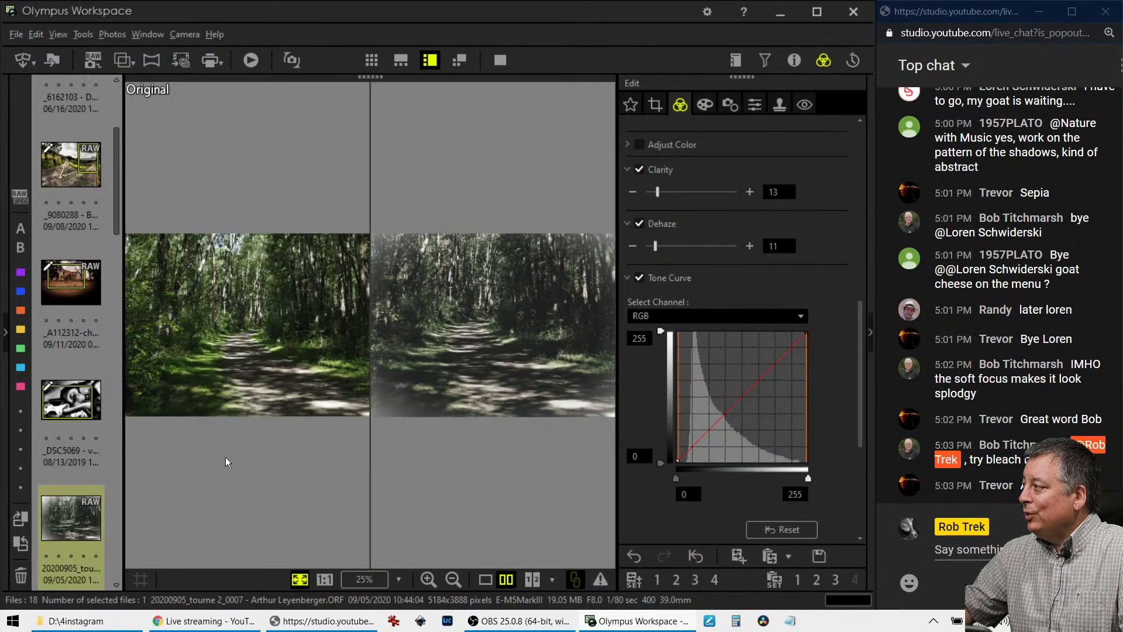
# Open the photo of the man on the park bench in single view and examine it in full screen.
pyautogui.scroll(-2, 82, 467)
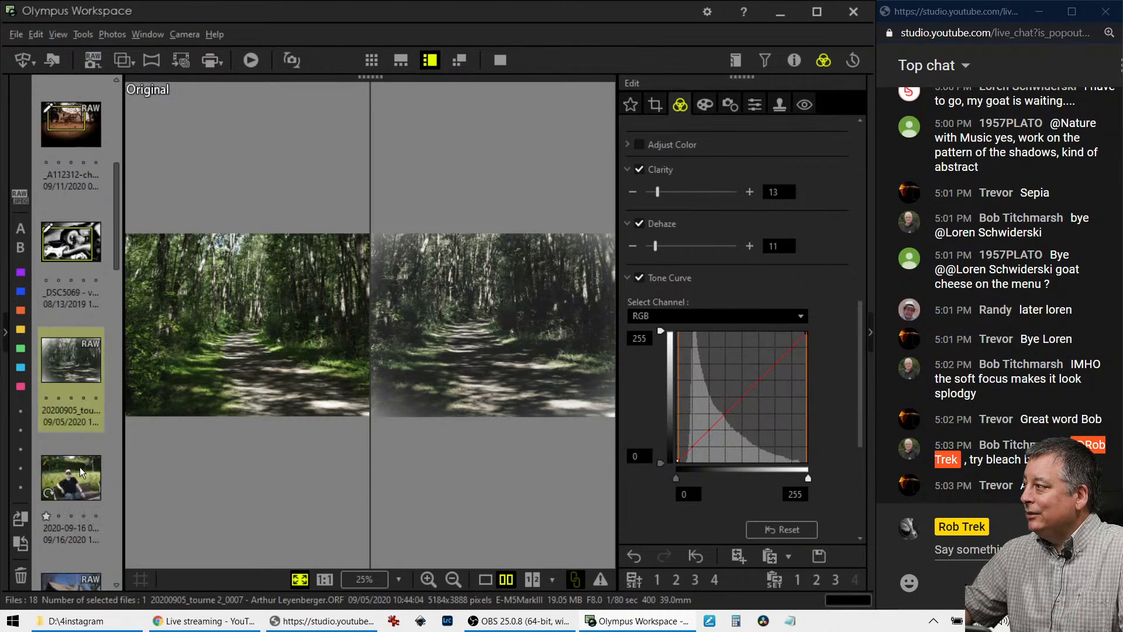
pyautogui.scroll(-2, 80, 467)
pyautogui.click(72, 331)
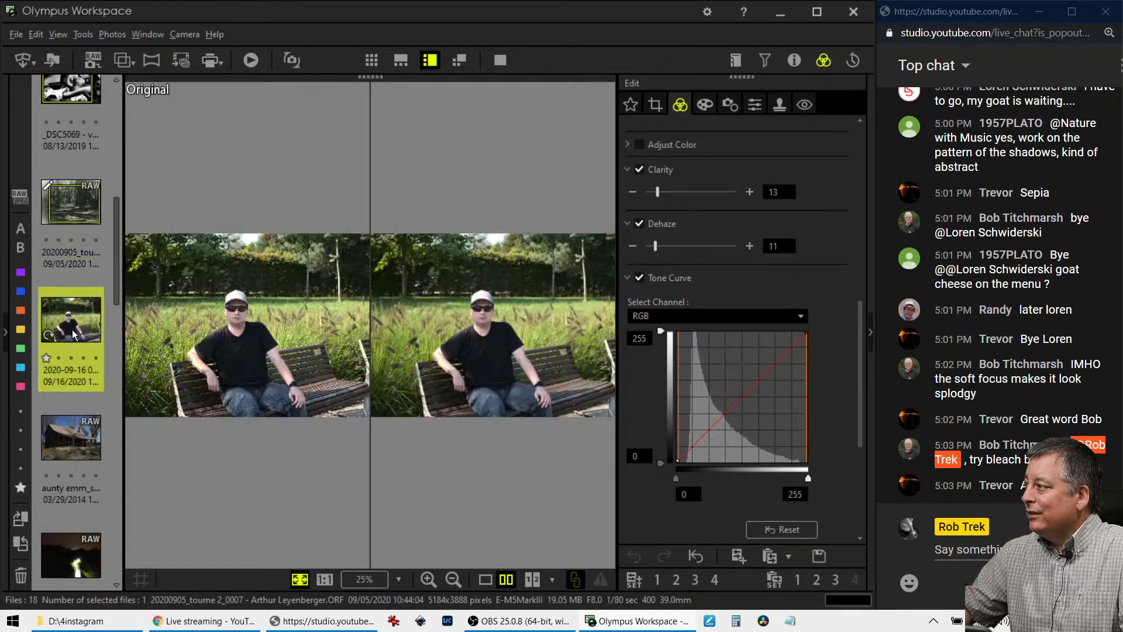
pyautogui.click(485, 579)
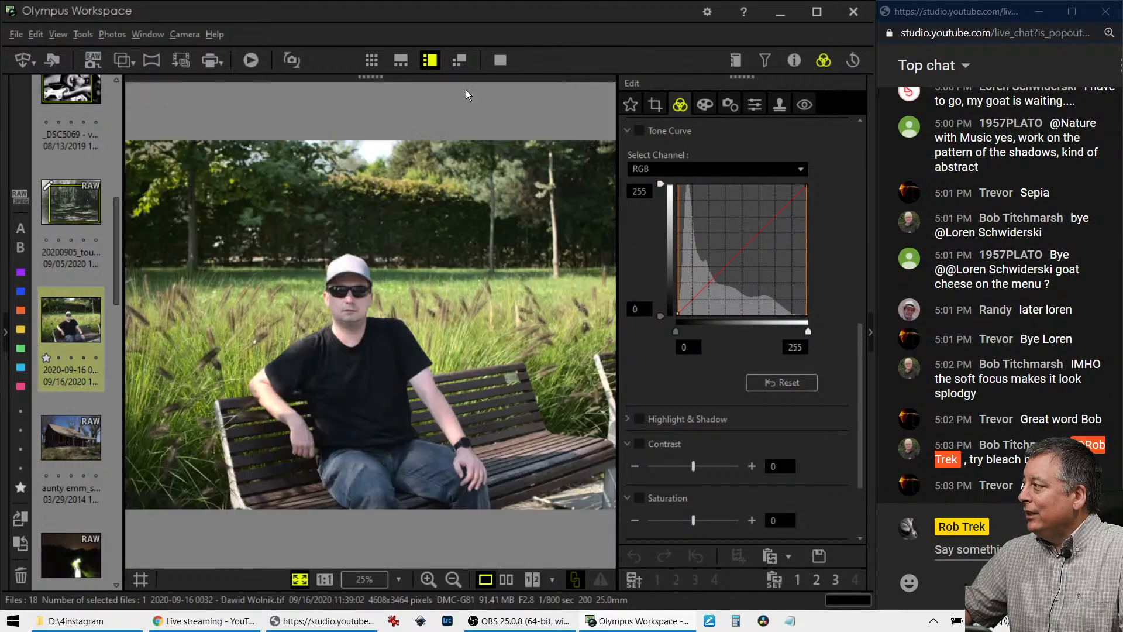
pyautogui.click(498, 60)
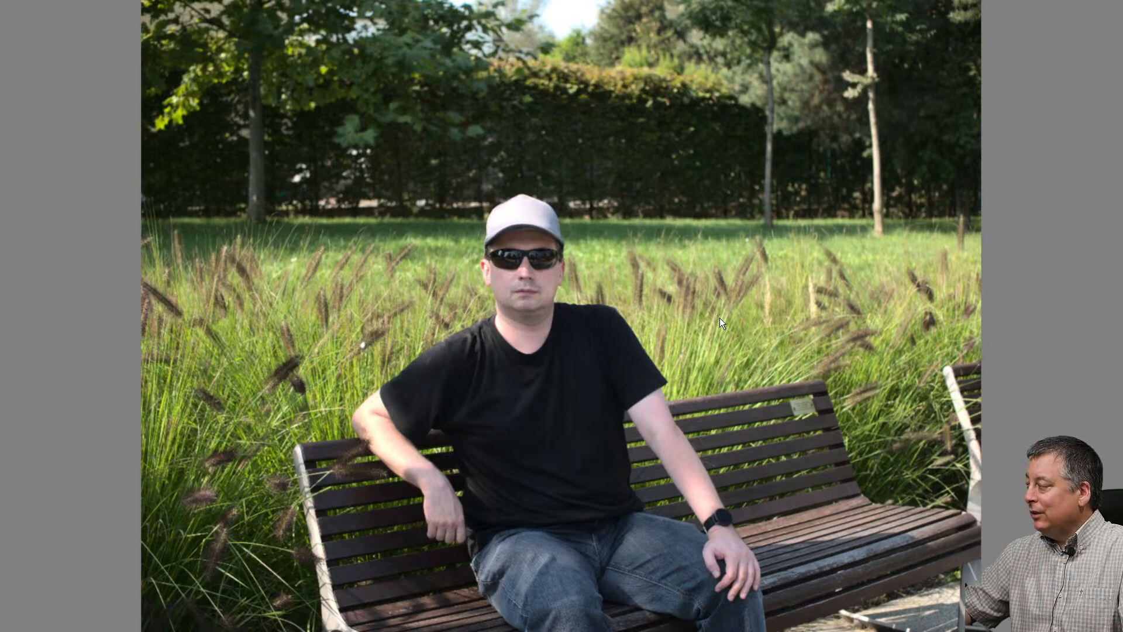
pyautogui.press('Escape')
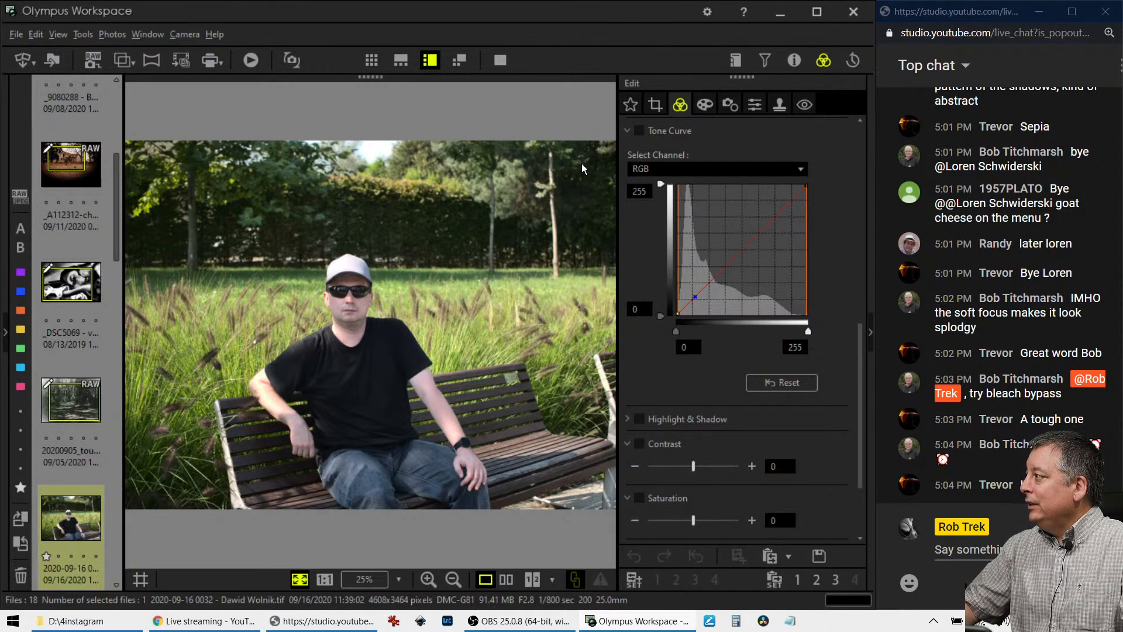
# Crop the bench portrait to a 1:1 square of about 3222 x 3222 pixels, placing the man towards the frame's left side.
pyautogui.click(656, 107)
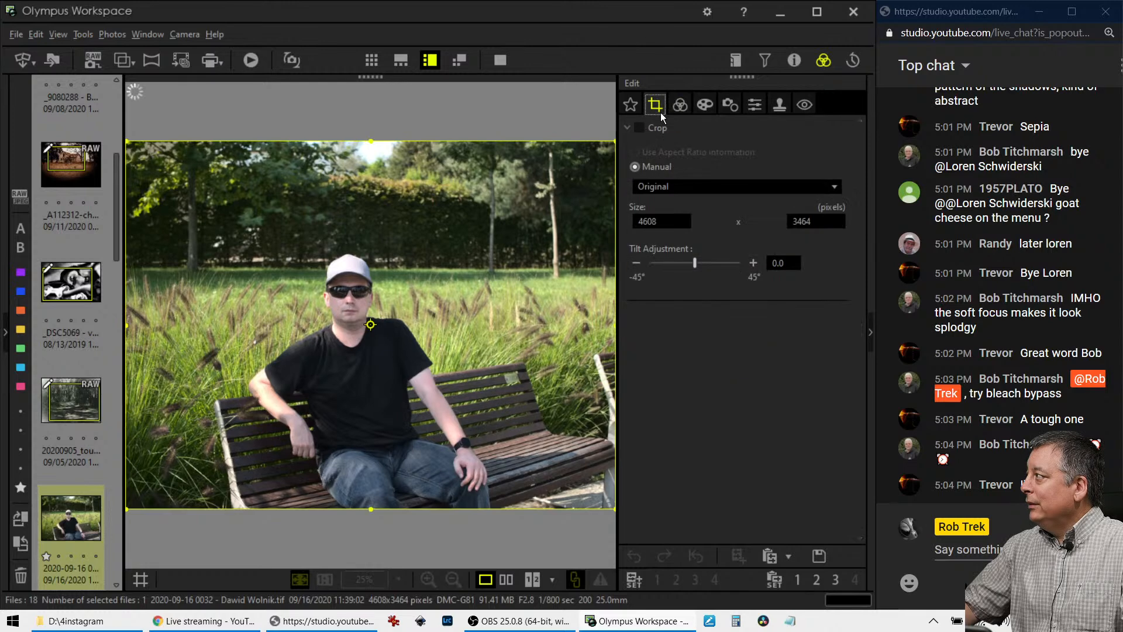
pyautogui.click(660, 186)
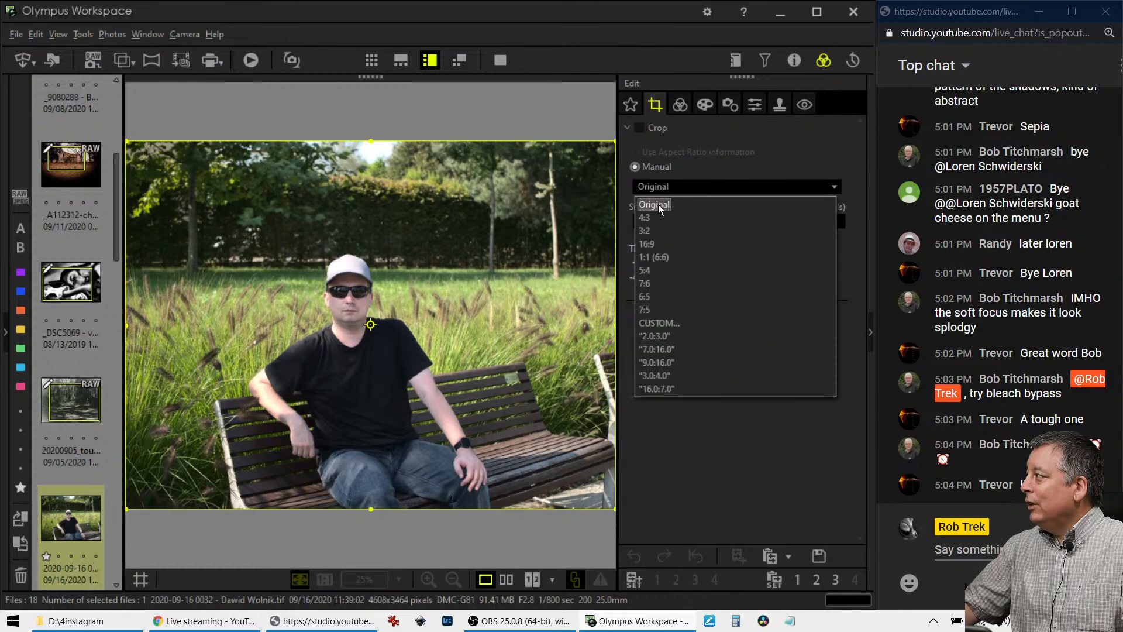
pyautogui.click(654, 257)
pyautogui.moveTo(524, 256); pyautogui.dragTo(542, 256)
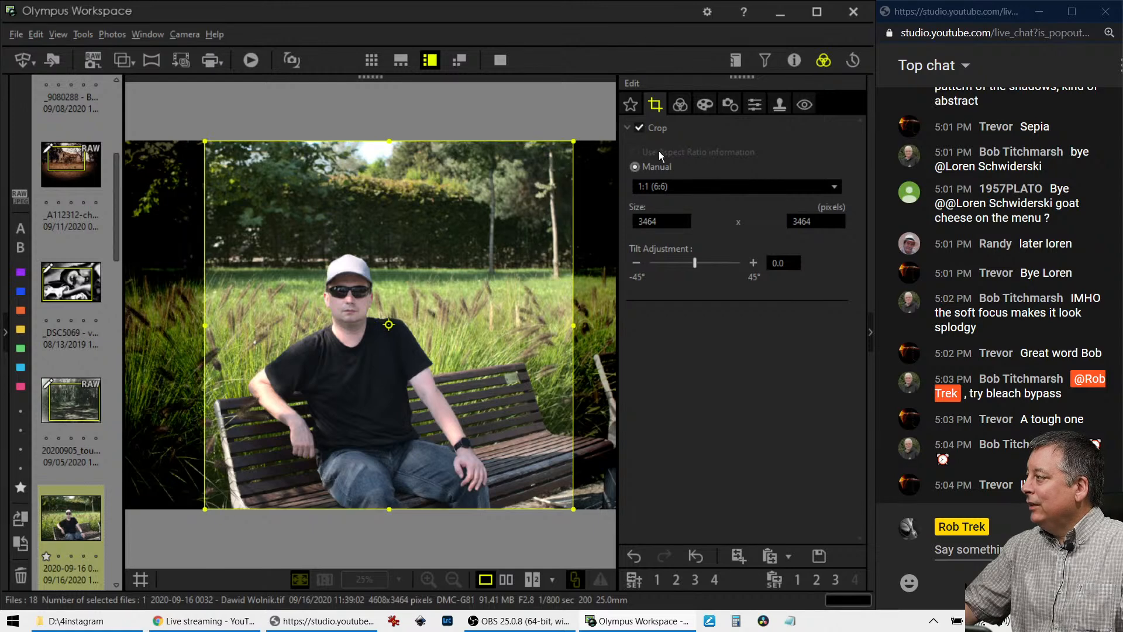
pyautogui.moveTo(389, 141); pyautogui.dragTo(389, 168)
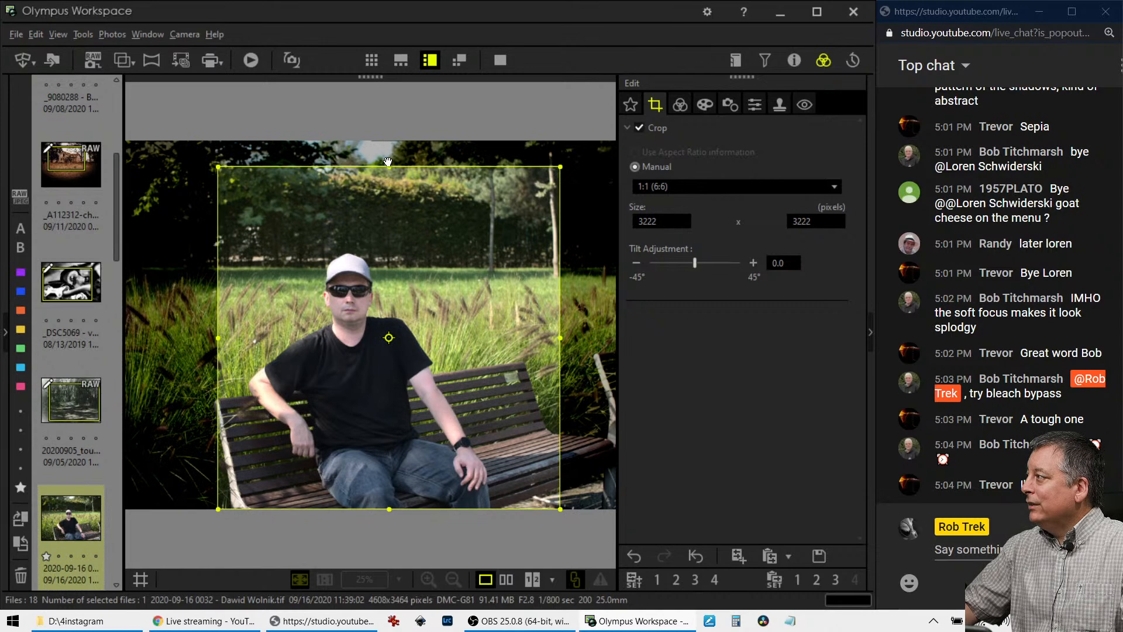
pyautogui.moveTo(412, 227); pyautogui.dragTo(405, 227)
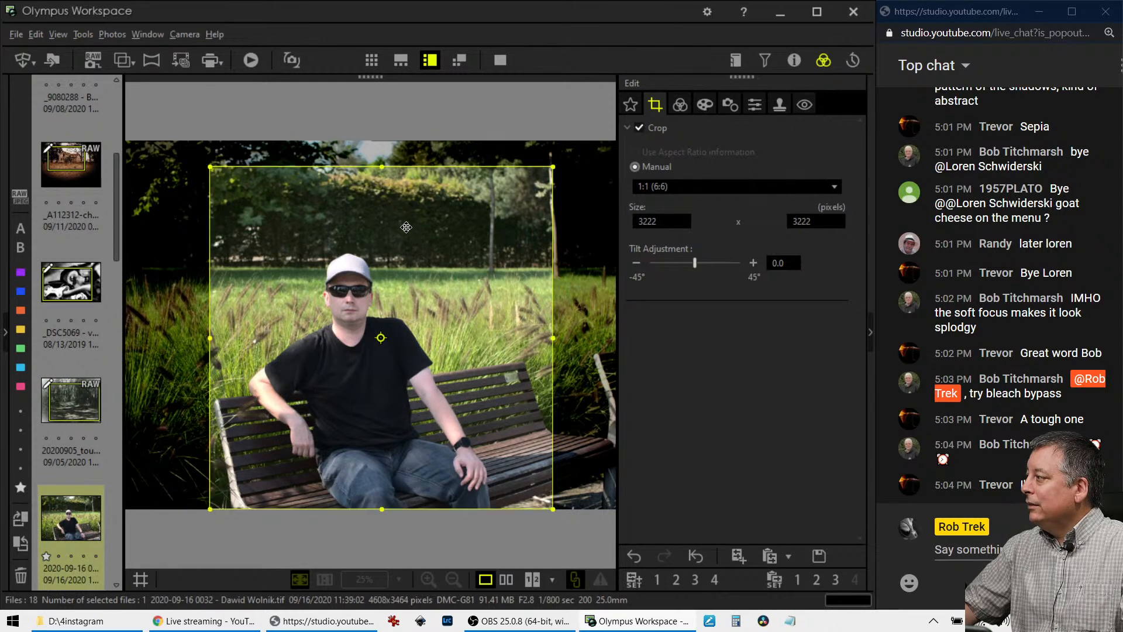
pyautogui.moveTo(406, 227); pyautogui.dragTo(442, 229)
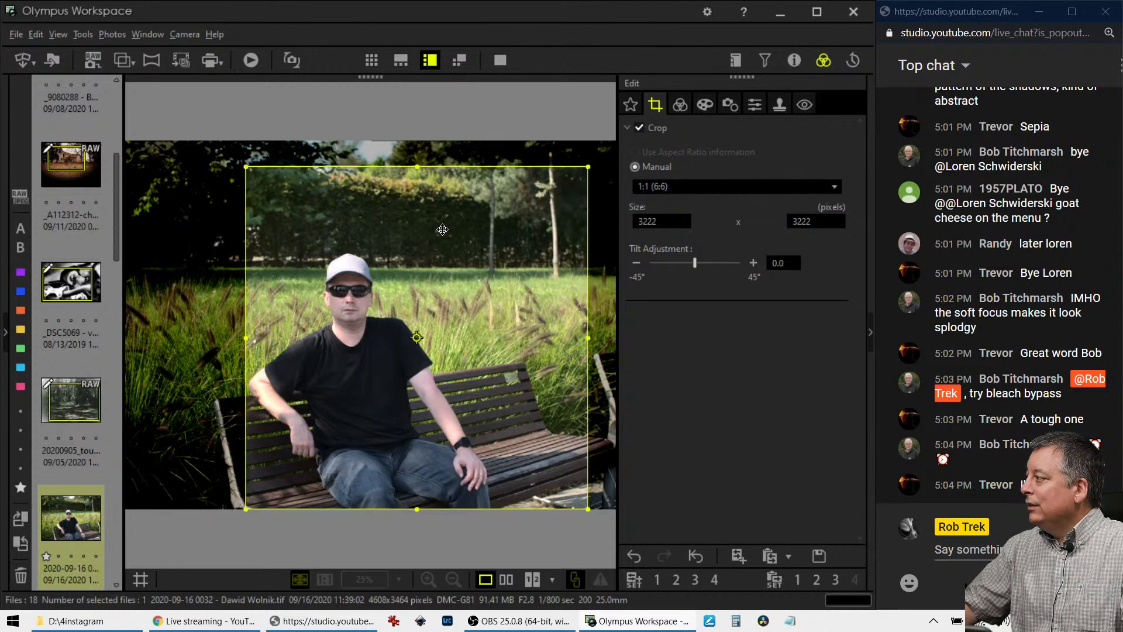
# Check the bench portrait's shooting details and inspect the man's face at 1:1 magnification.
pyautogui.click(679, 104)
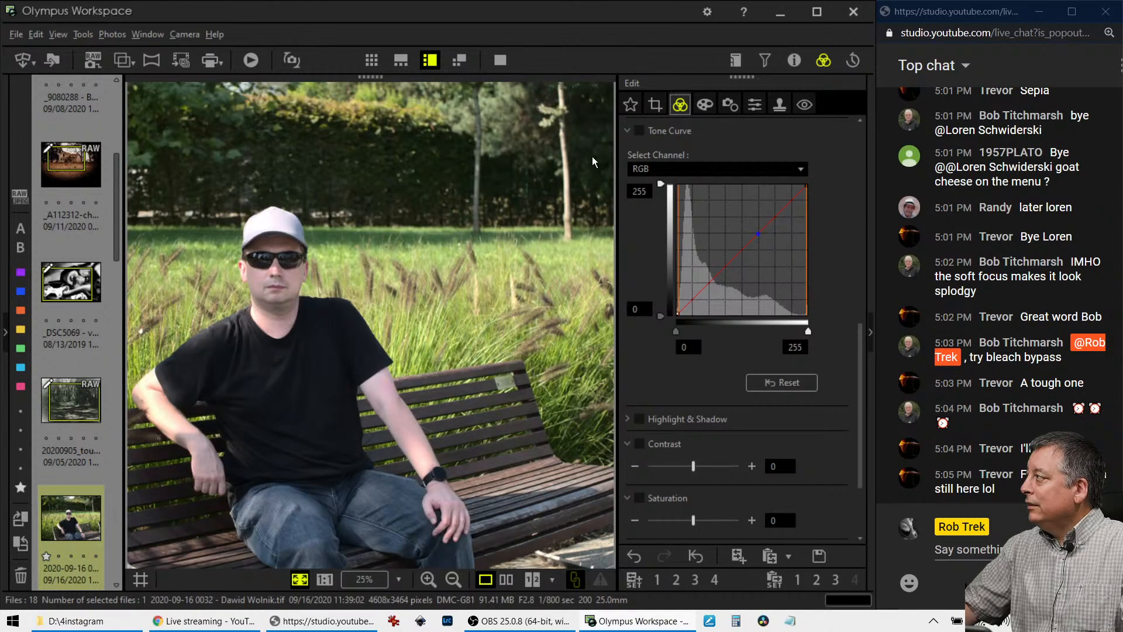
pyautogui.click(754, 105)
pyautogui.click(792, 60)
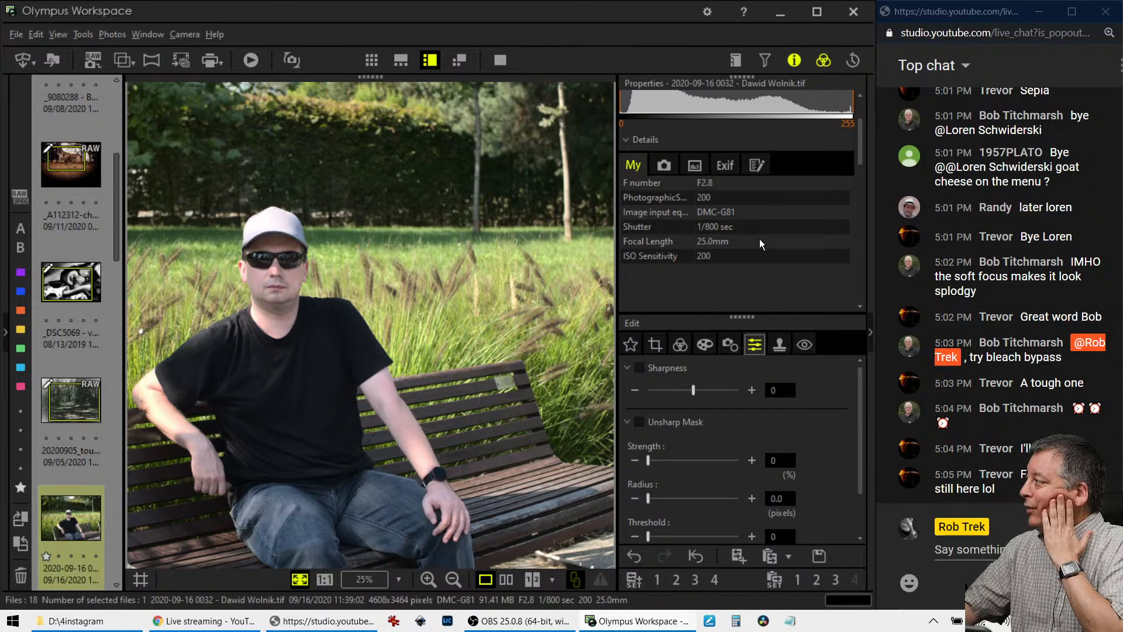
pyautogui.click(796, 65)
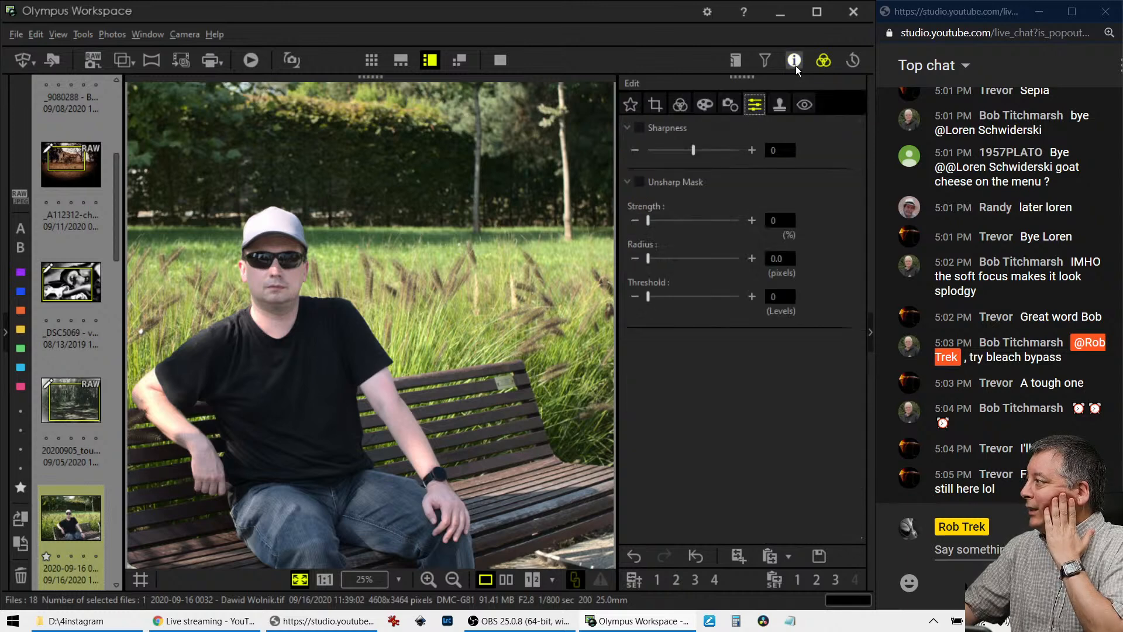
pyautogui.click(236, 225)
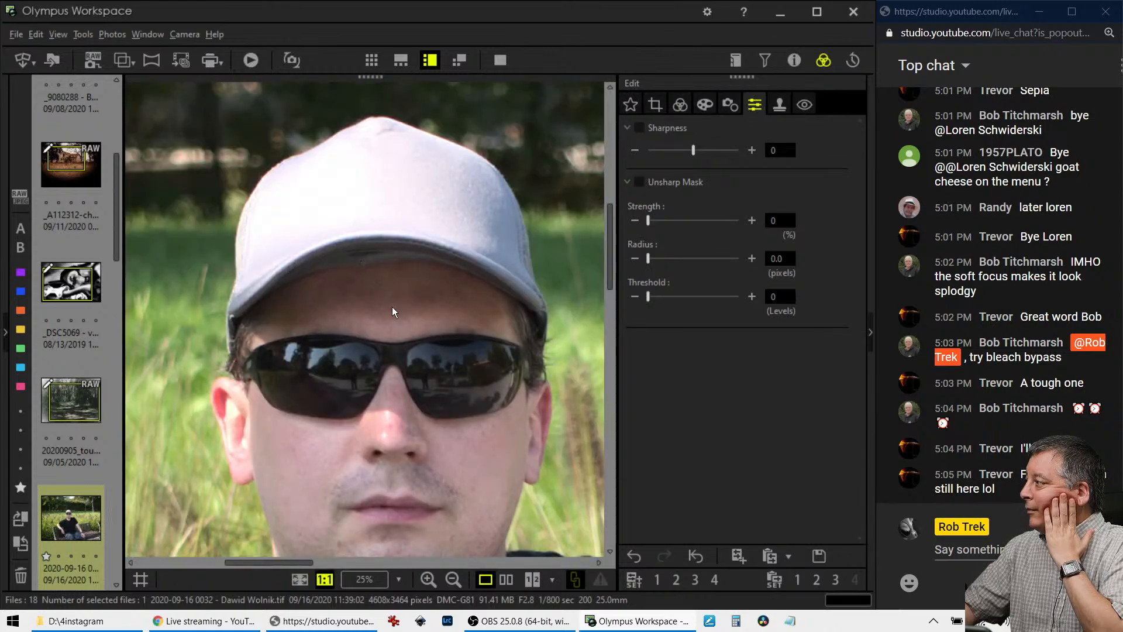
pyautogui.moveTo(391, 306); pyautogui.dragTo(359, 247)
pyautogui.click(360, 247)
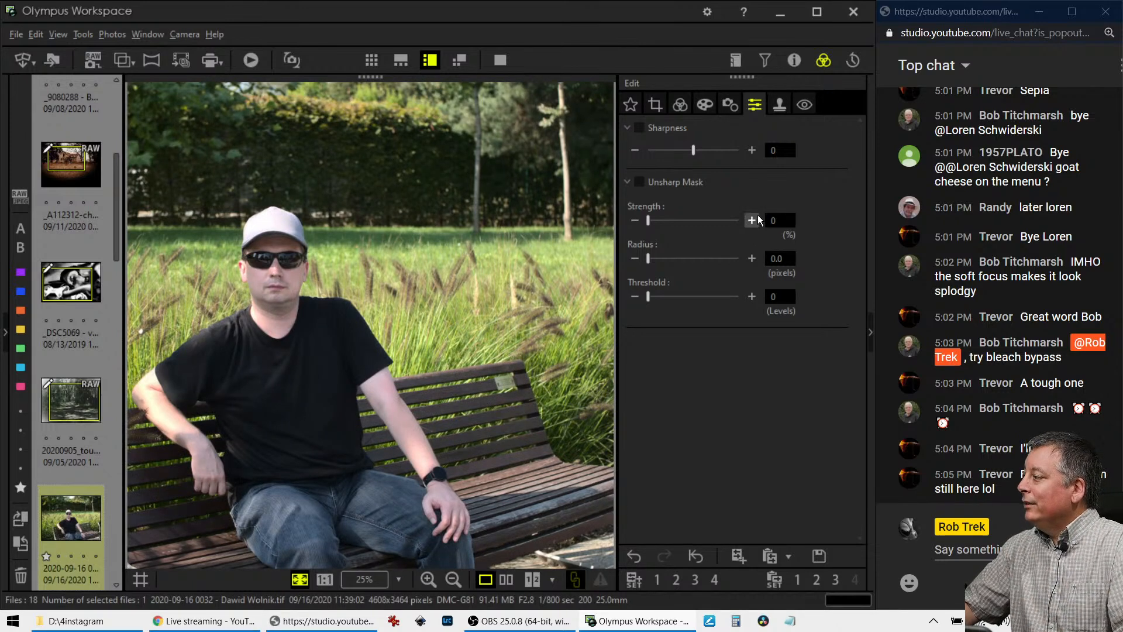
# Convert the bench portrait to the Monochrome picture mode with the Red B&W filter.
pyautogui.click(681, 105)
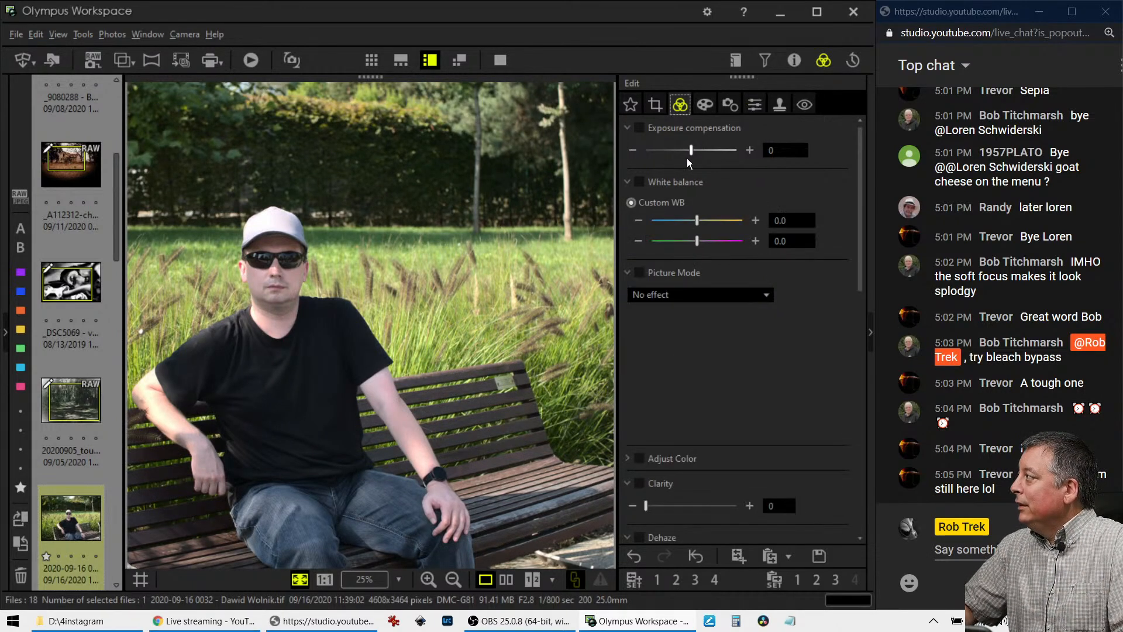
pyautogui.click(711, 297)
pyautogui.click(702, 326)
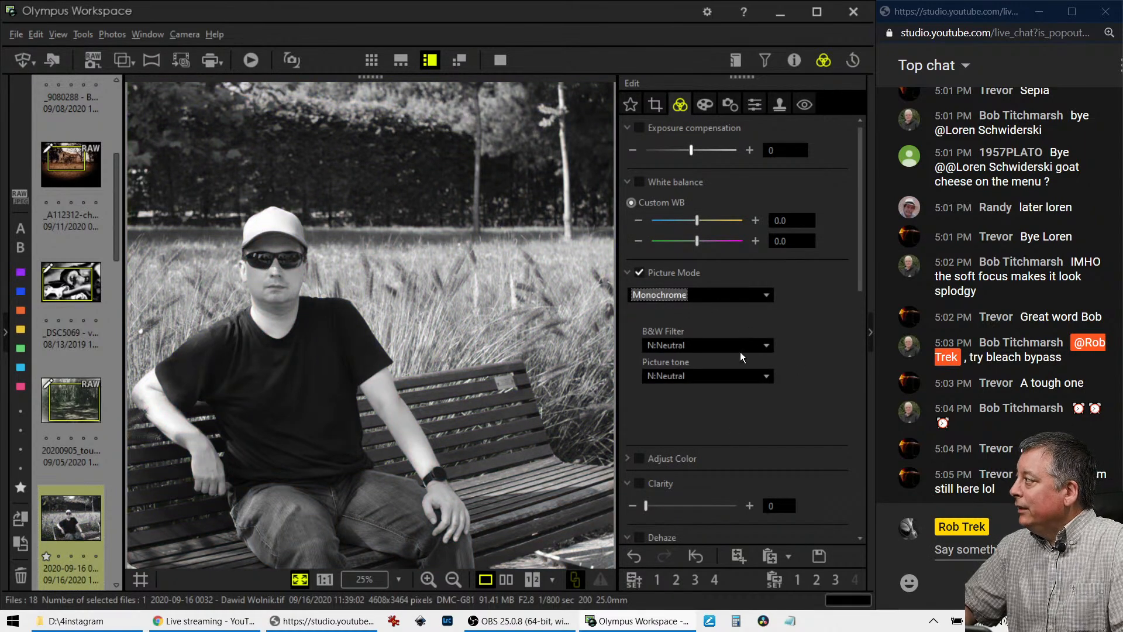
pyautogui.scroll(-4, 749, 424)
pyautogui.scroll(-2, 750, 429)
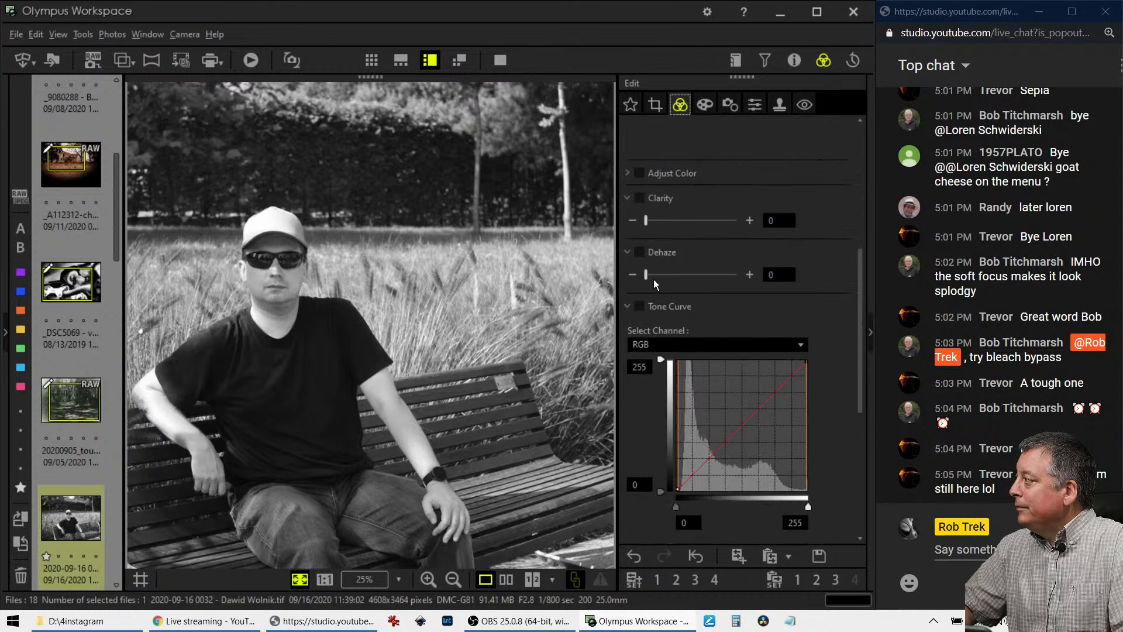
pyautogui.scroll(6, 750, 298)
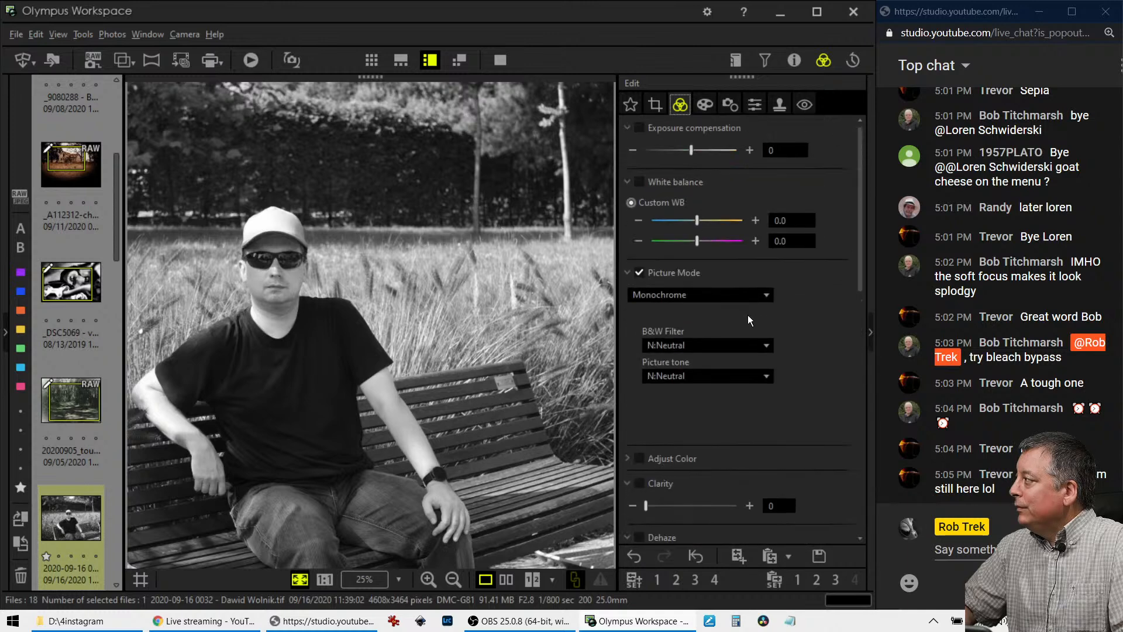
pyautogui.click(746, 352)
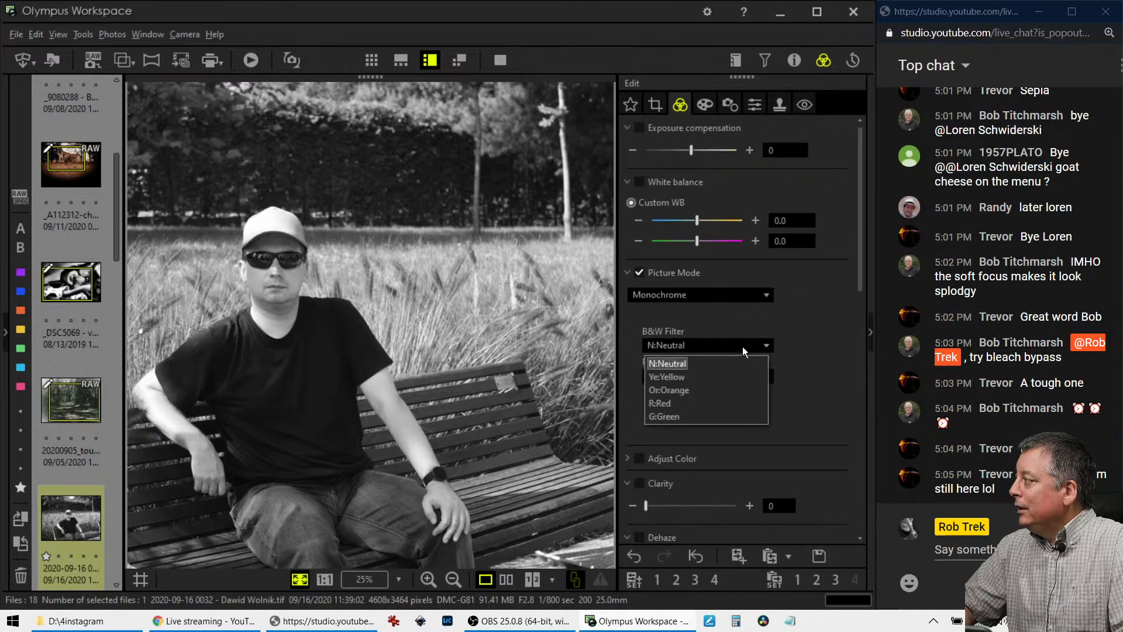
pyautogui.click(720, 403)
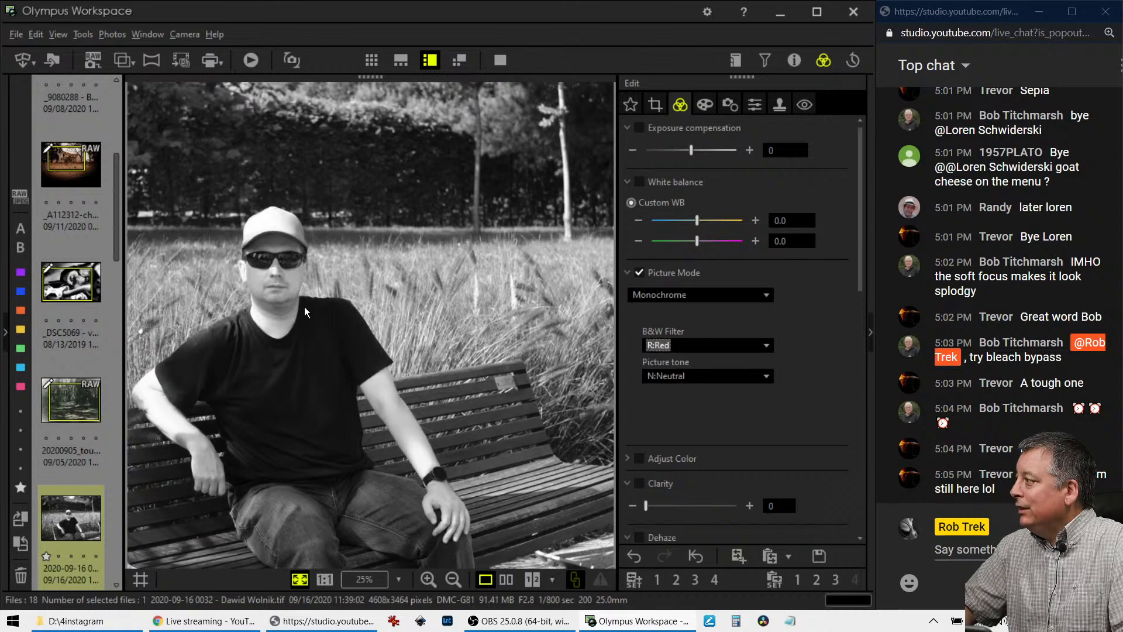
pyautogui.scroll(-5, 757, 442)
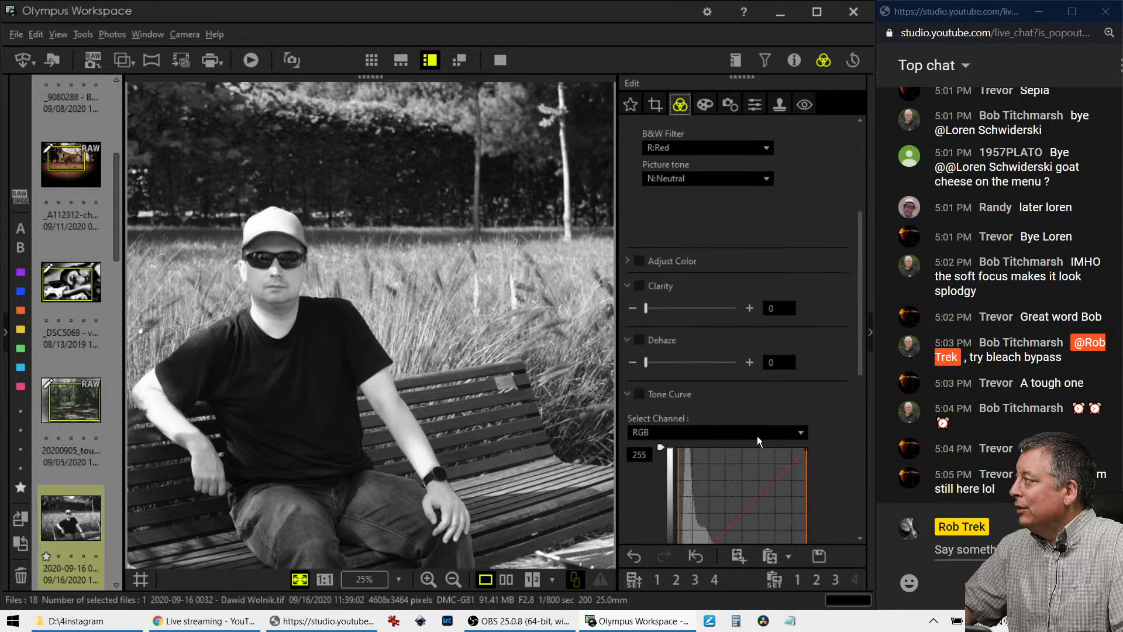
# Set the B&W filter of the Monochrome picture mode to Or:Orange.
pyautogui.scroll(3, 754, 433)
pyautogui.click(700, 258)
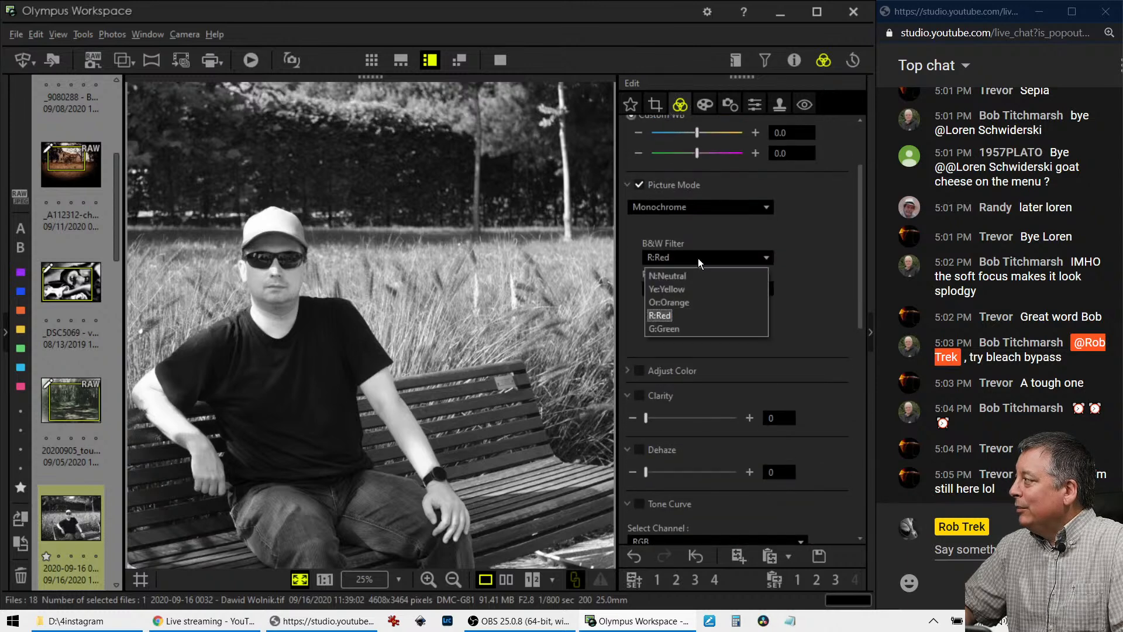
pyautogui.click(690, 301)
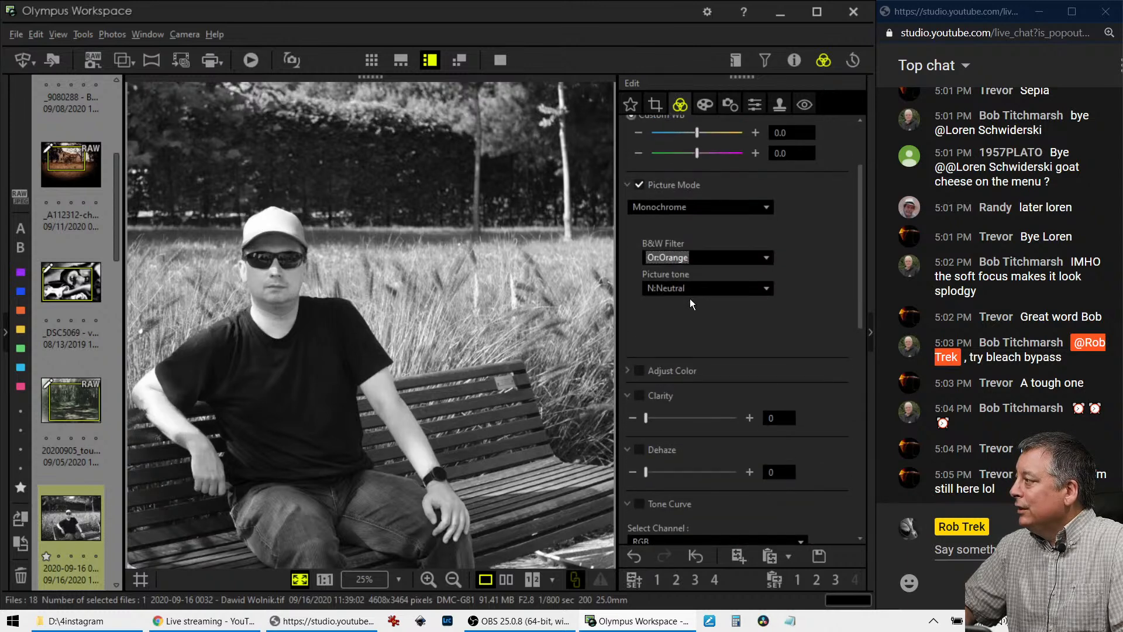
# Set Dehaze to 100 and Clarity to 20 for the portrait.
pyautogui.scroll(-5, 737, 349)
pyautogui.scroll(-3, 737, 349)
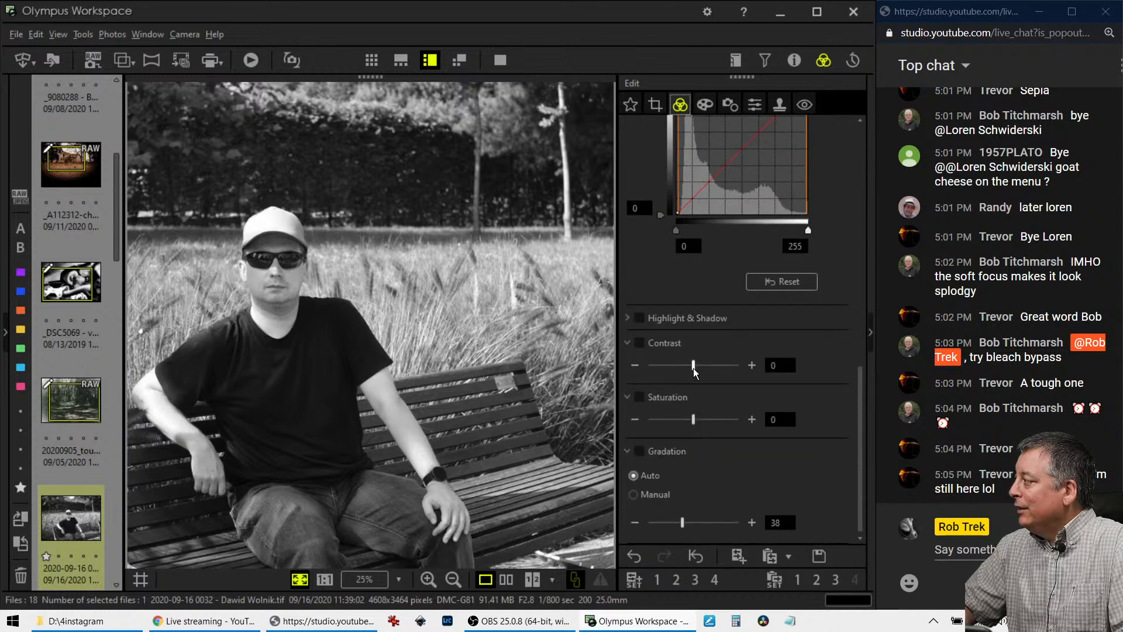
pyautogui.scroll(4, 707, 301)
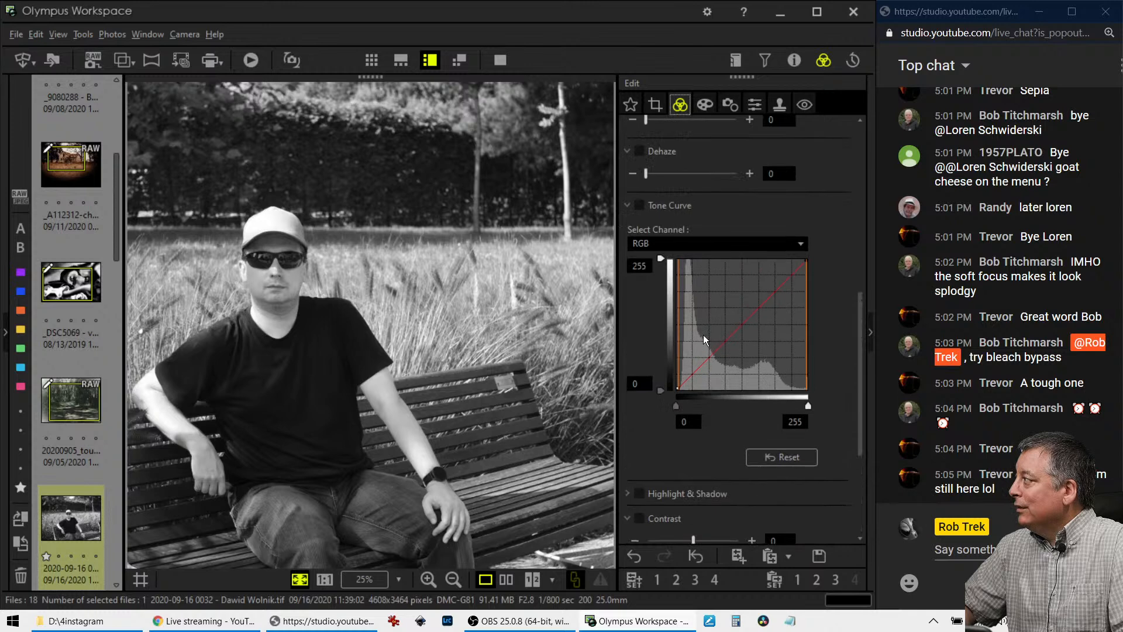
pyautogui.moveTo(646, 217); pyautogui.dragTo(731, 217)
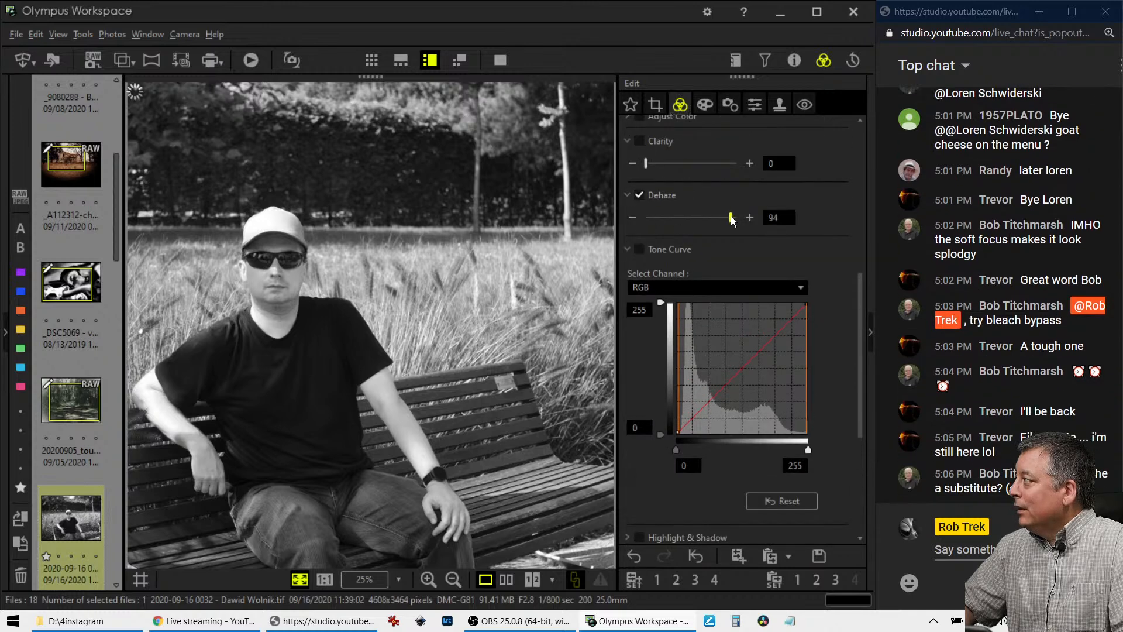
pyautogui.click(663, 169)
pyautogui.moveTo(731, 219); pyautogui.dragTo(747, 225)
# Shape the RGB tone curve with added shadow and midtone points, keeping the deepest shadows slightly below the diagonal.
pyautogui.scroll(-2, 749, 283)
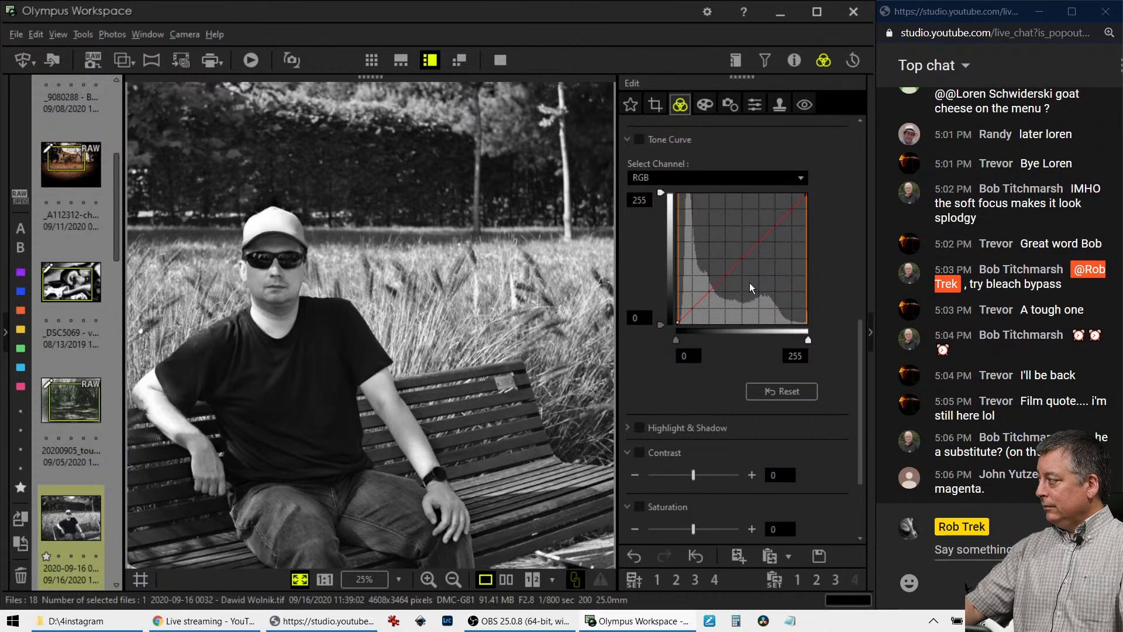
pyautogui.scroll(-1, 728, 355)
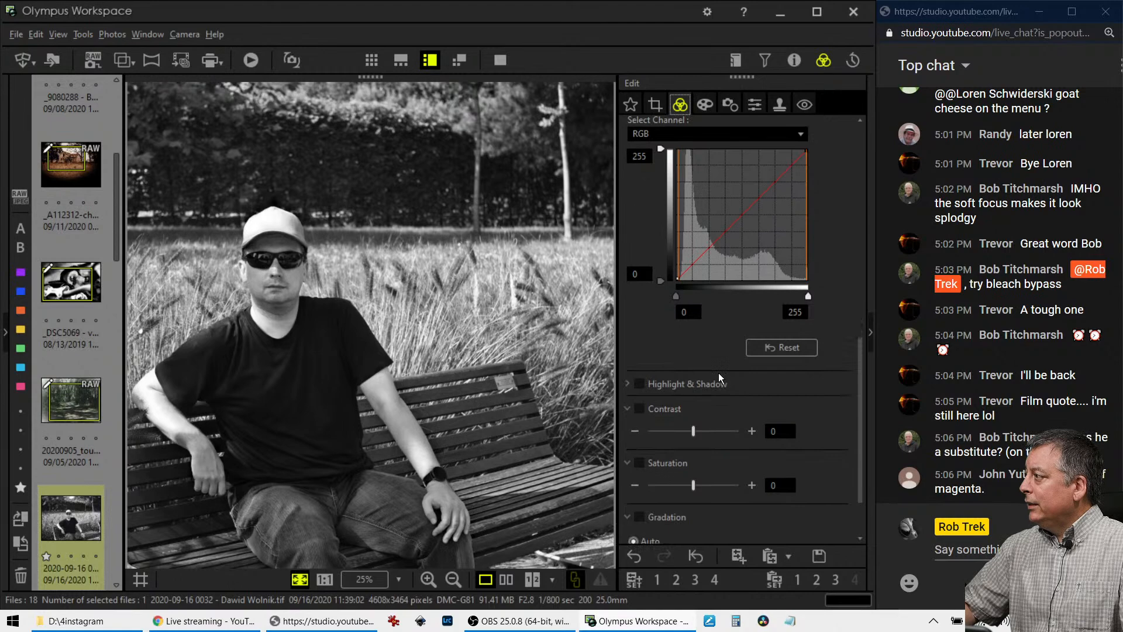
pyautogui.click(687, 270)
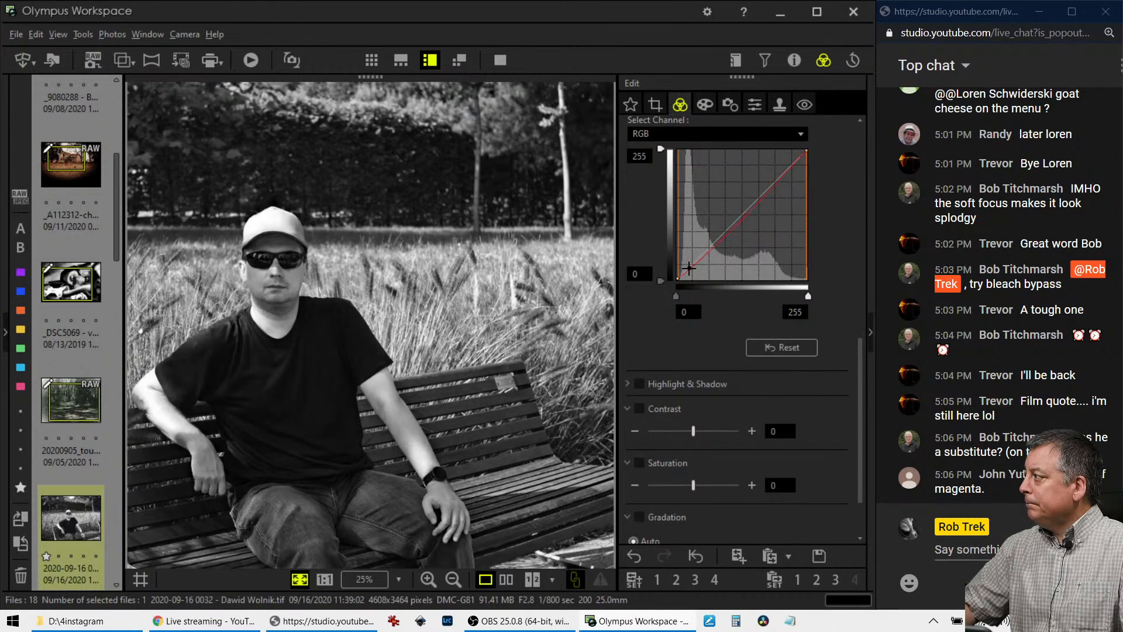
pyautogui.moveTo(688, 271); pyautogui.dragTo(685, 274)
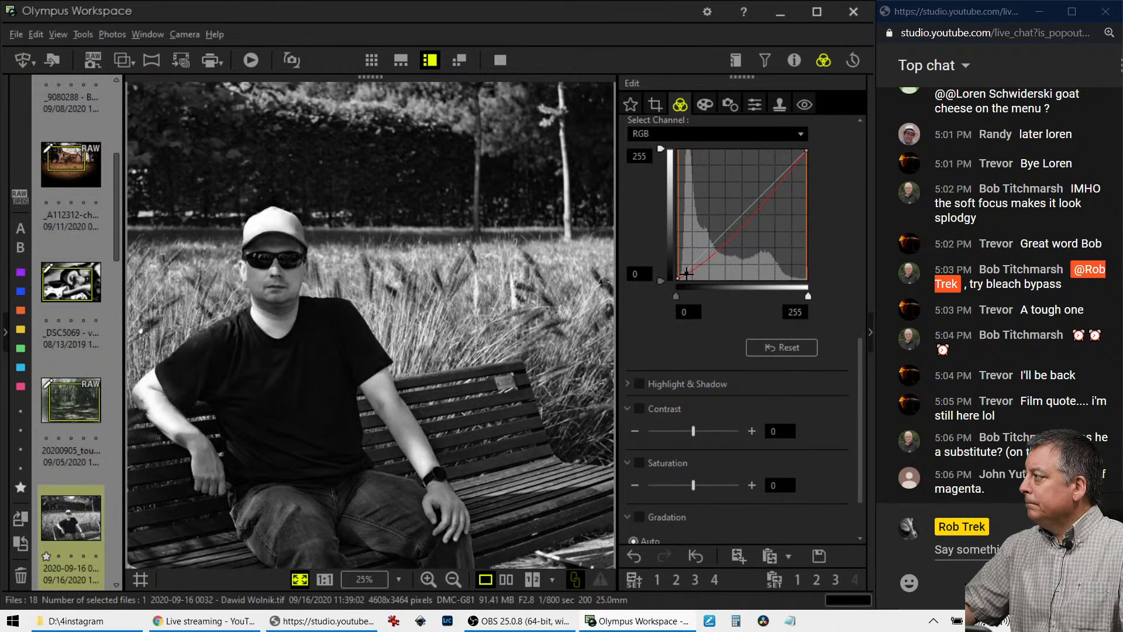
pyautogui.moveTo(728, 240); pyautogui.dragTo(730, 230)
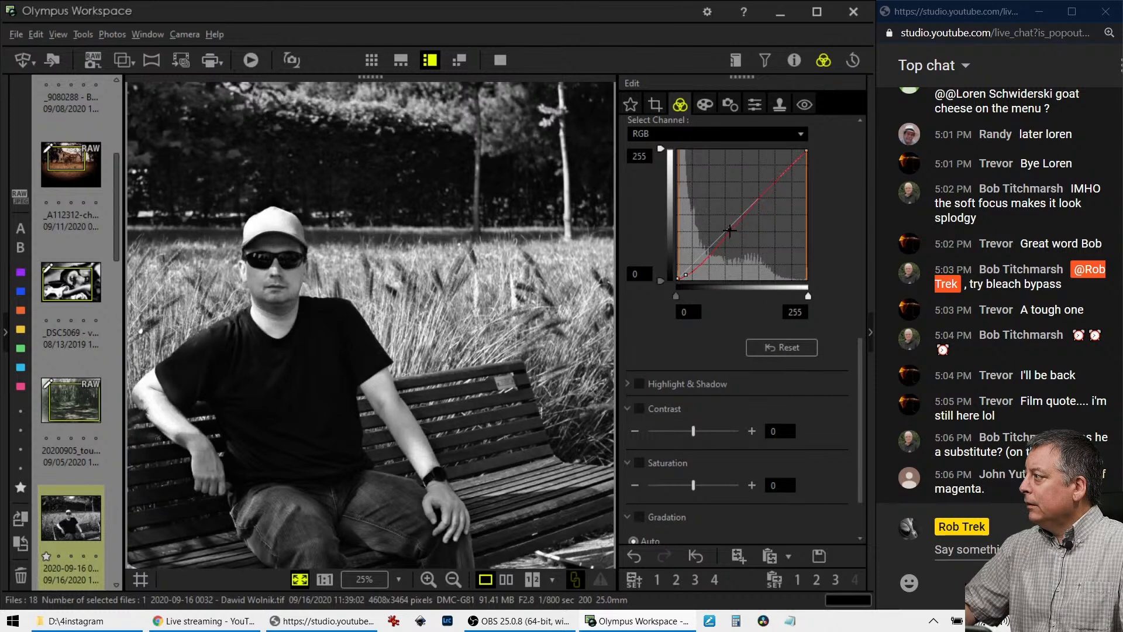
pyautogui.moveTo(686, 274); pyautogui.dragTo(692, 271)
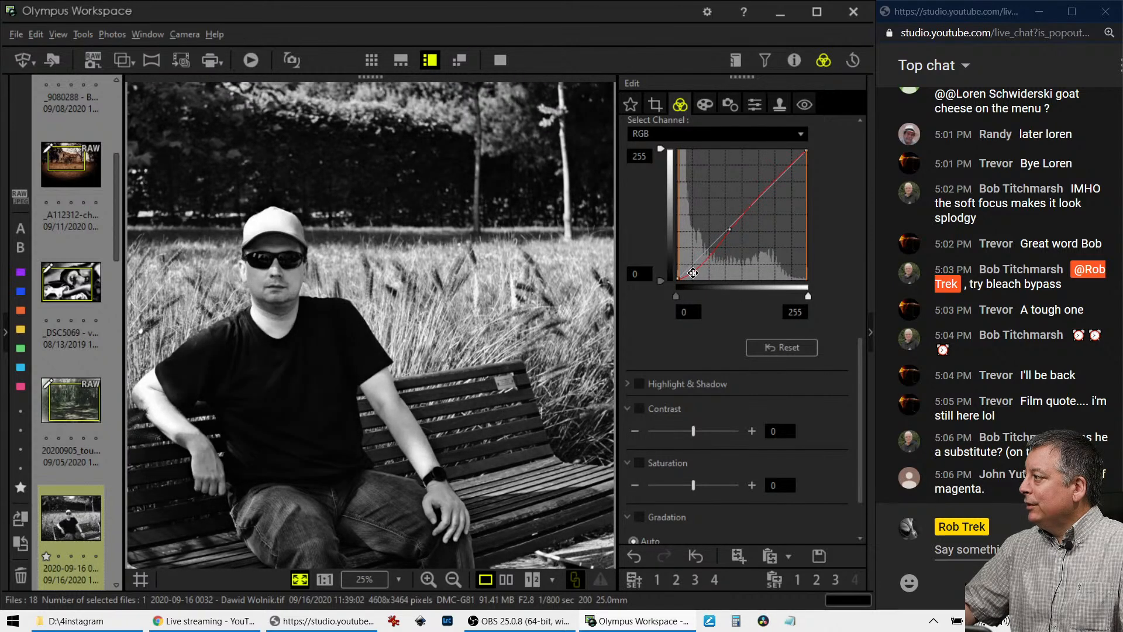
pyautogui.moveTo(731, 230); pyautogui.dragTo(741, 217)
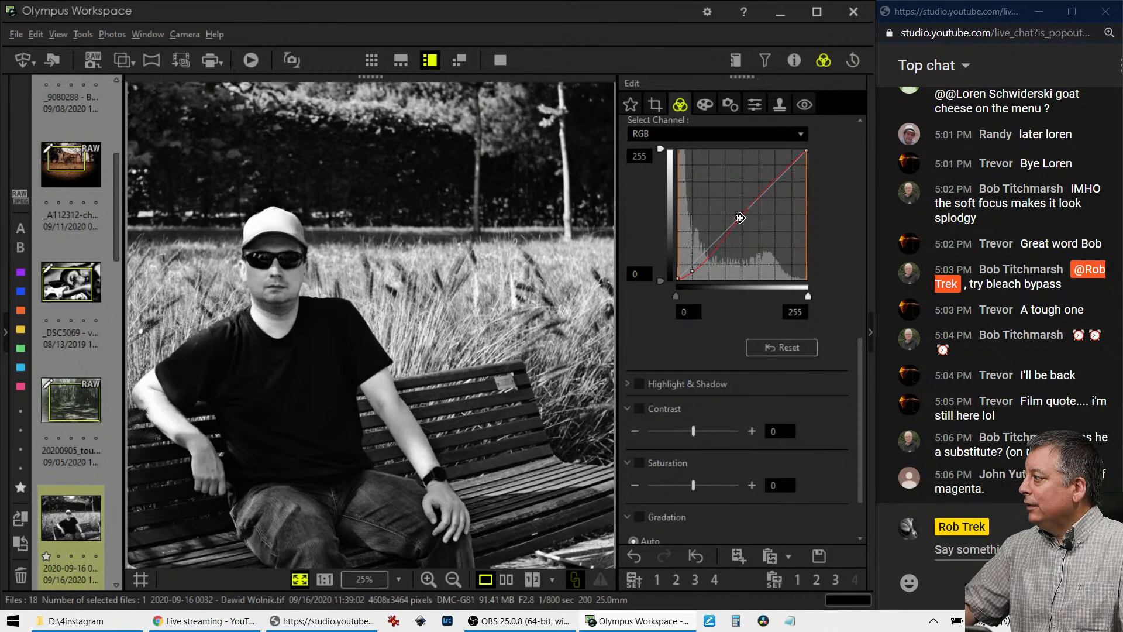
pyautogui.moveTo(692, 271); pyautogui.dragTo(713, 245)
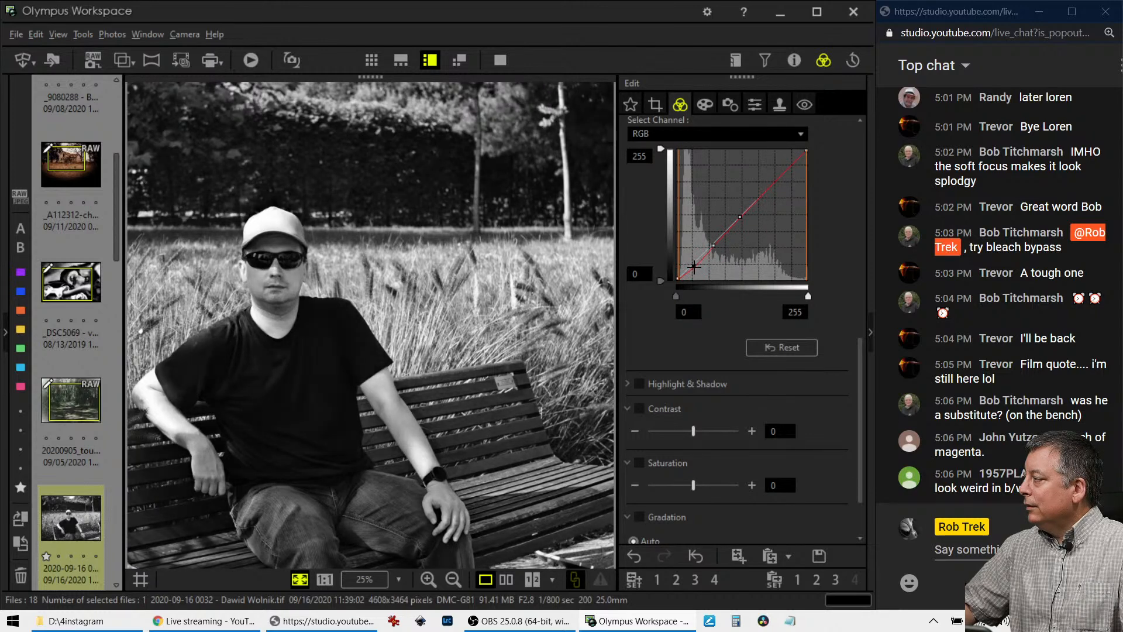
# Darken the photo's corners by setting Adjust Vignetting to -11.
pyautogui.click(705, 106)
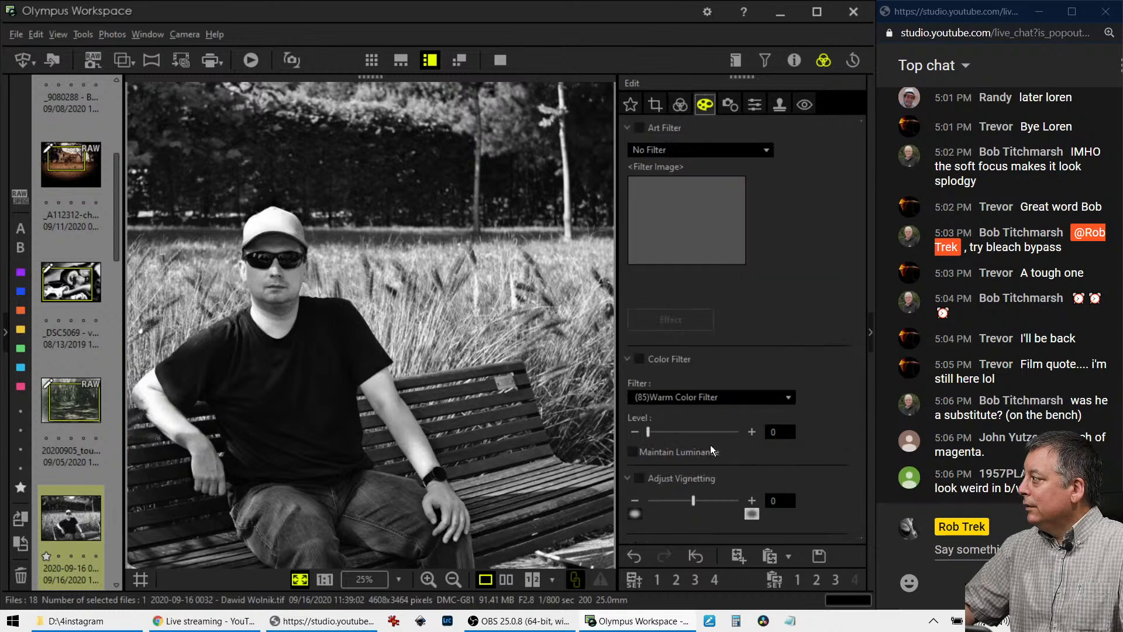
pyautogui.moveTo(692, 498); pyautogui.dragTo(676, 499)
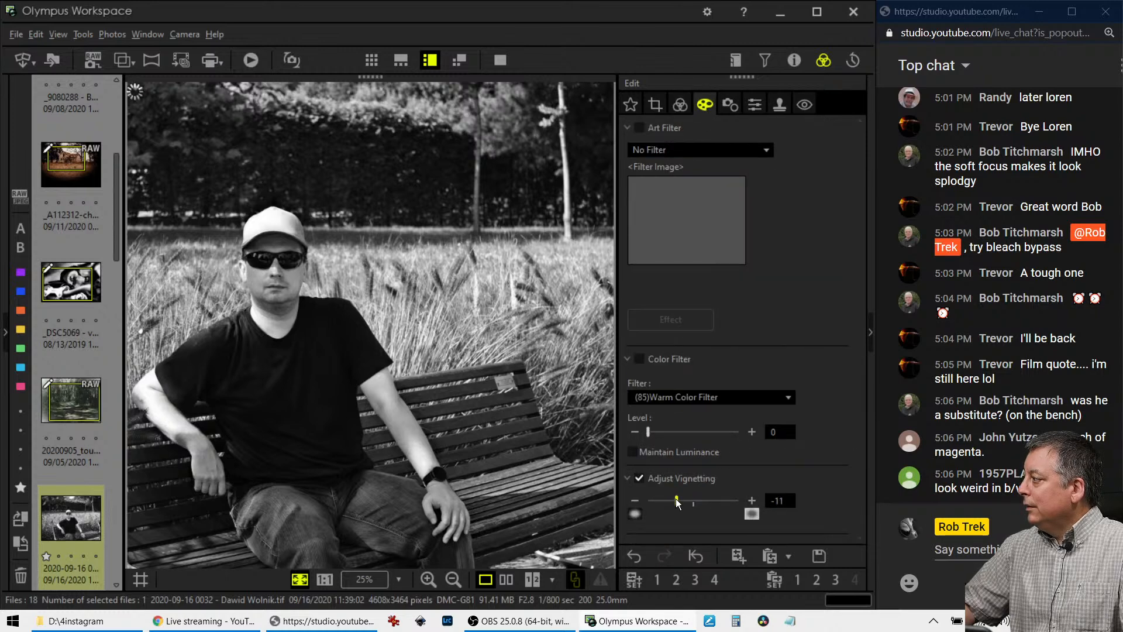
pyautogui.click(679, 104)
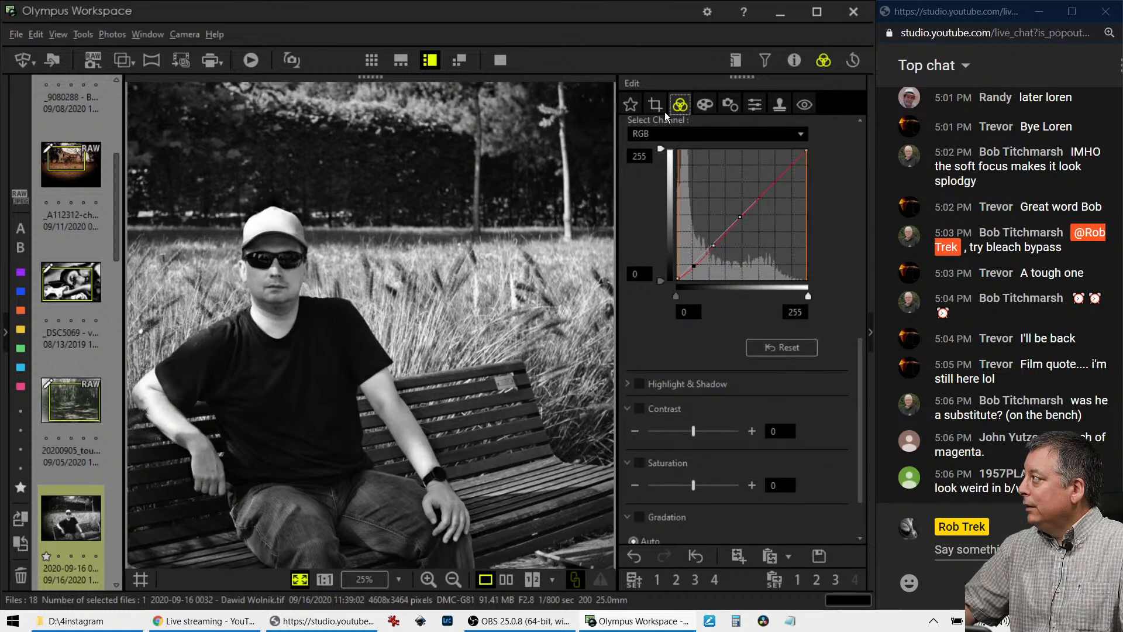
# Tighten the 1:1 crop around the seated man to about 2849 x 2849 pixels.
pyautogui.click(655, 105)
pyautogui.moveTo(418, 168); pyautogui.dragTo(417, 187)
pyautogui.moveTo(444, 233); pyautogui.dragTo(432, 231)
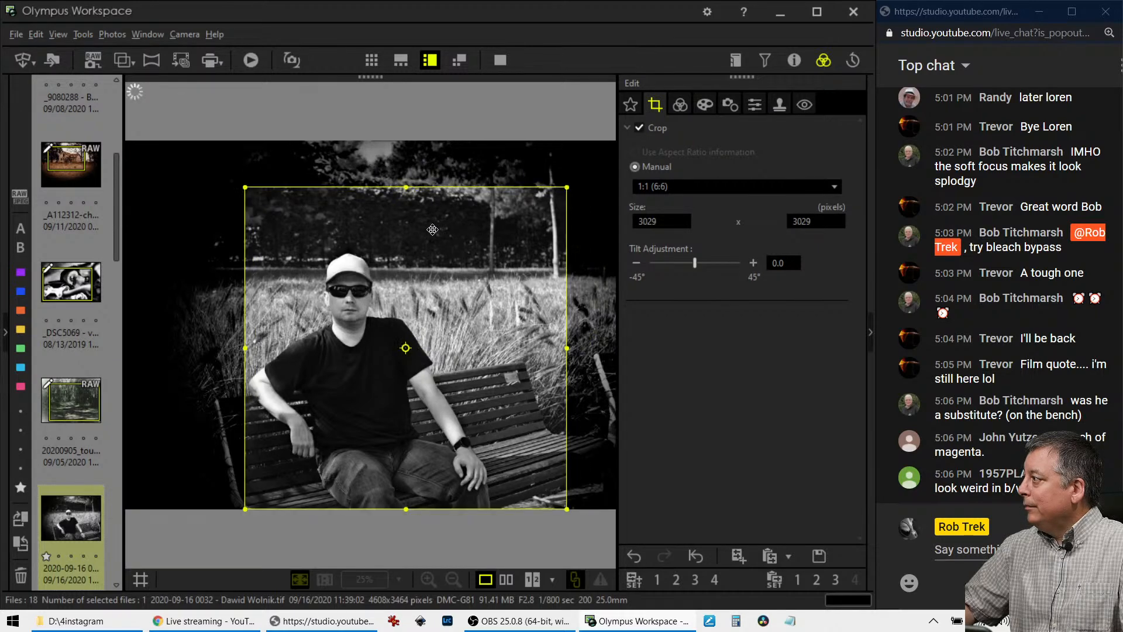
pyautogui.moveTo(406, 188); pyautogui.dragTo(399, 232)
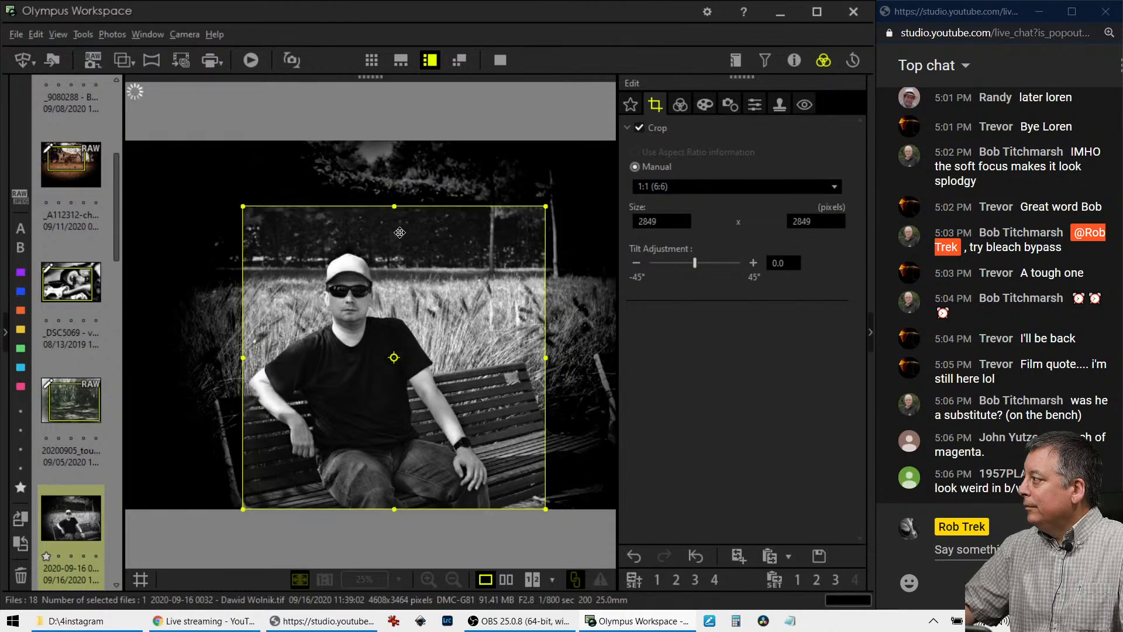
pyautogui.click(688, 105)
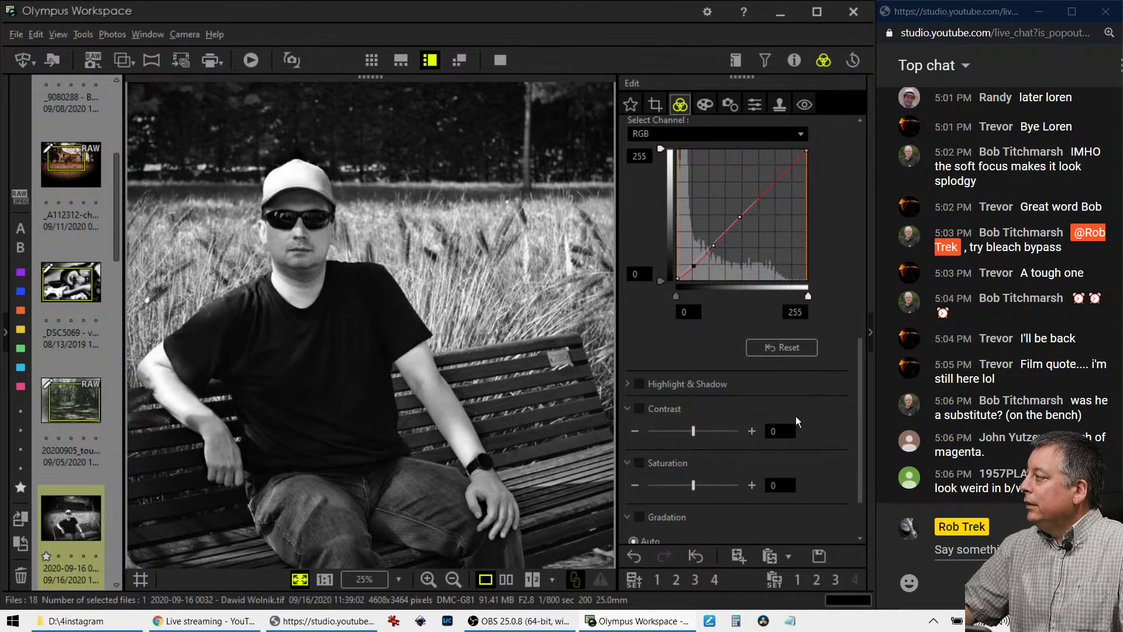
pyautogui.click(756, 105)
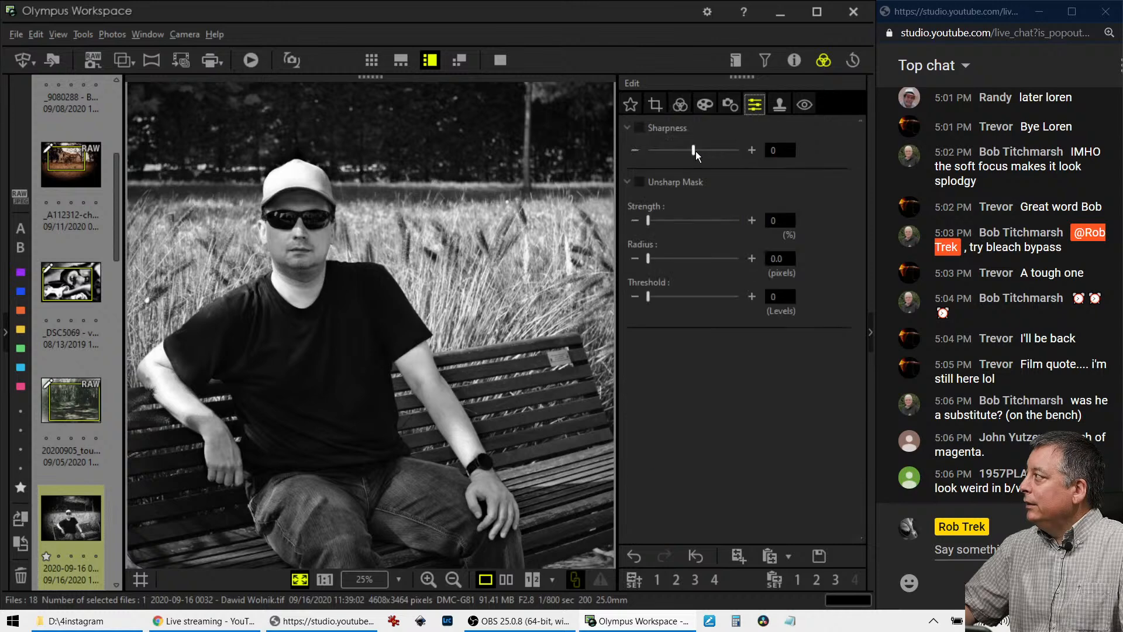
pyautogui.click(705, 103)
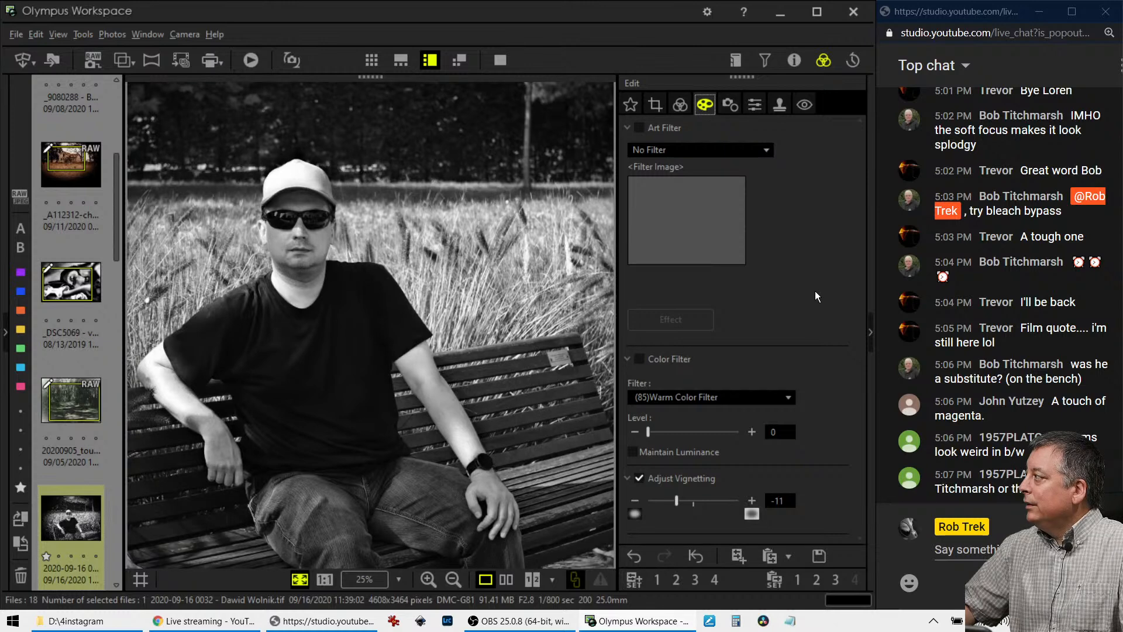
# Try darkening the photo by lowering exposure compensation to slightly below -25.
pyautogui.click(675, 104)
pyautogui.scroll(1, 749, 251)
pyautogui.scroll(5, 750, 256)
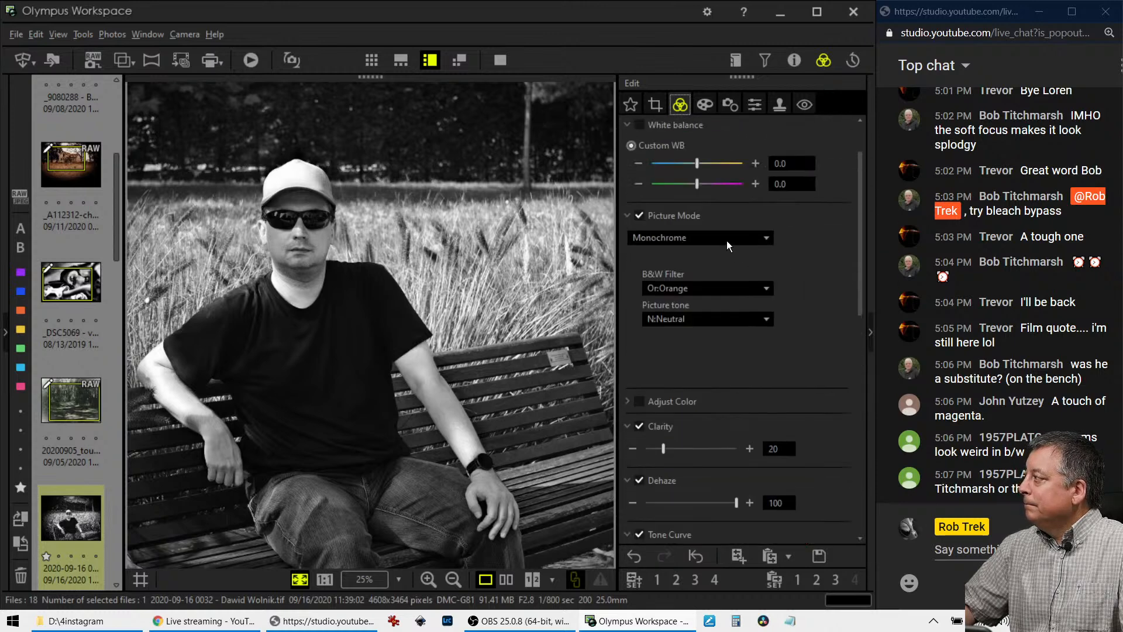
pyautogui.scroll(1, 710, 223)
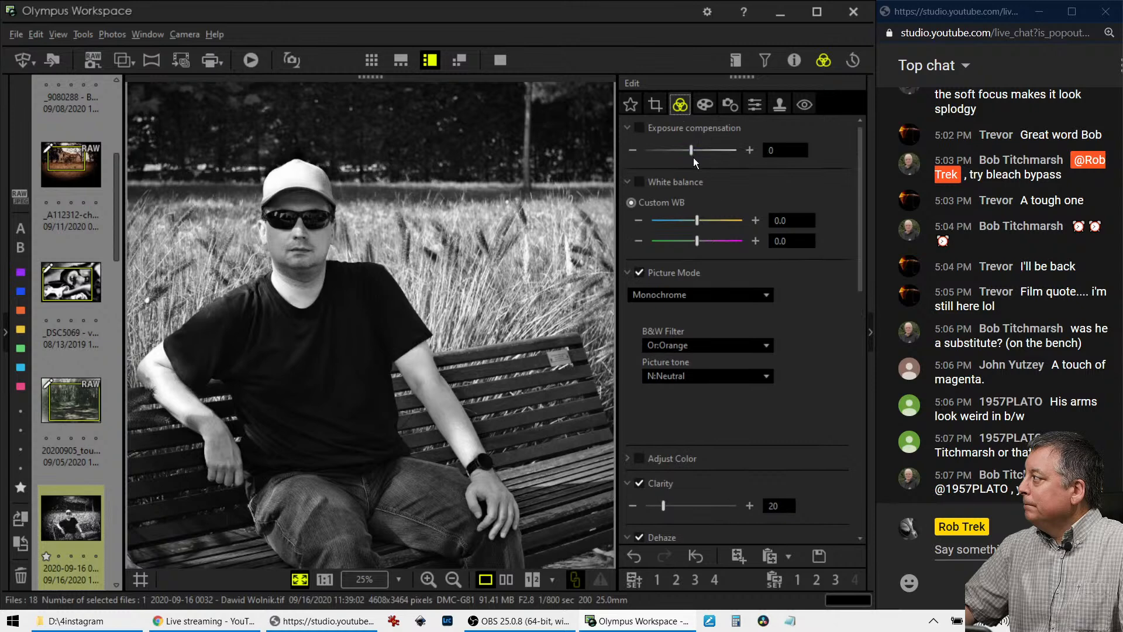
pyautogui.moveTo(691, 153); pyautogui.dragTo(679, 153)
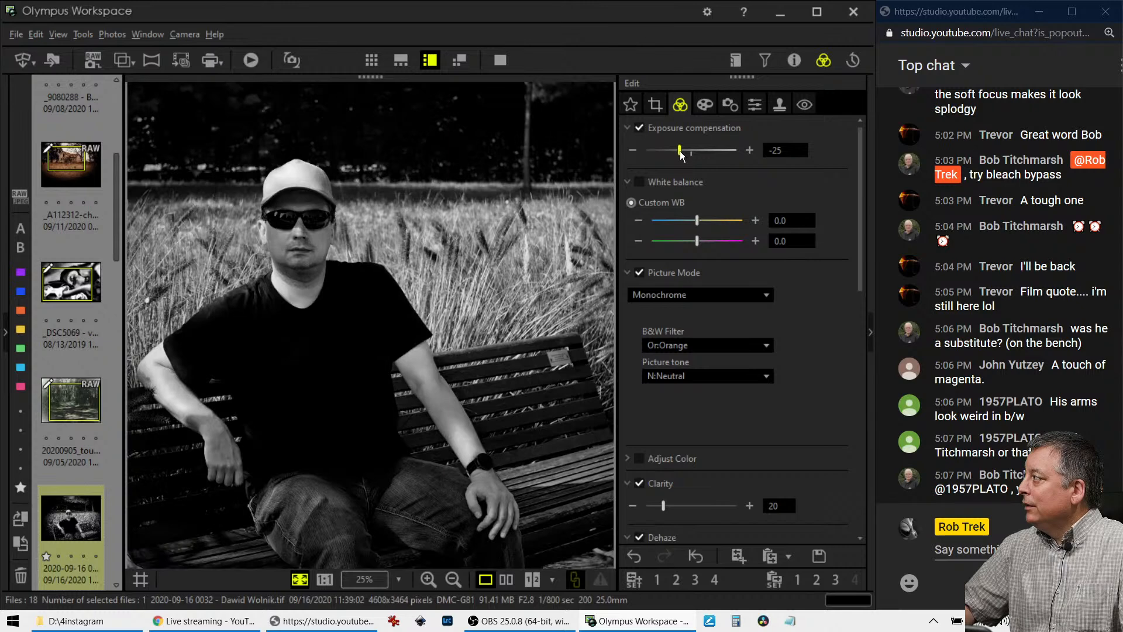
pyautogui.moveTo(680, 151); pyautogui.dragTo(677, 151)
# Try resetting the RGB tone curve and lifting its shadows with a single point.
pyautogui.scroll(-3, 836, 409)
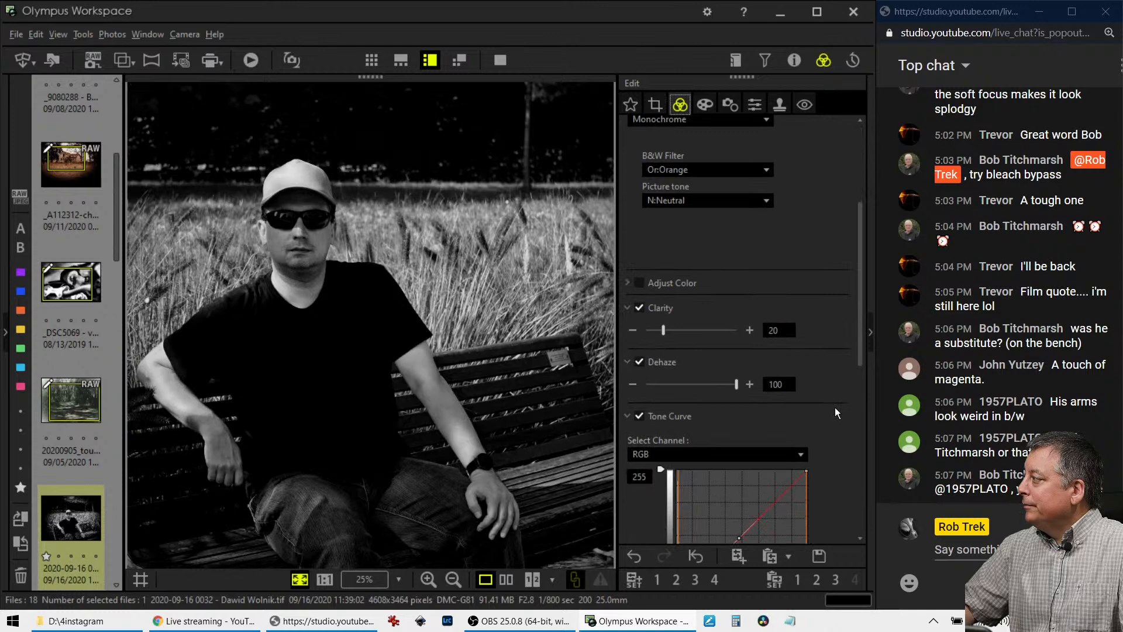
pyautogui.scroll(-3, 834, 407)
pyautogui.click(783, 469)
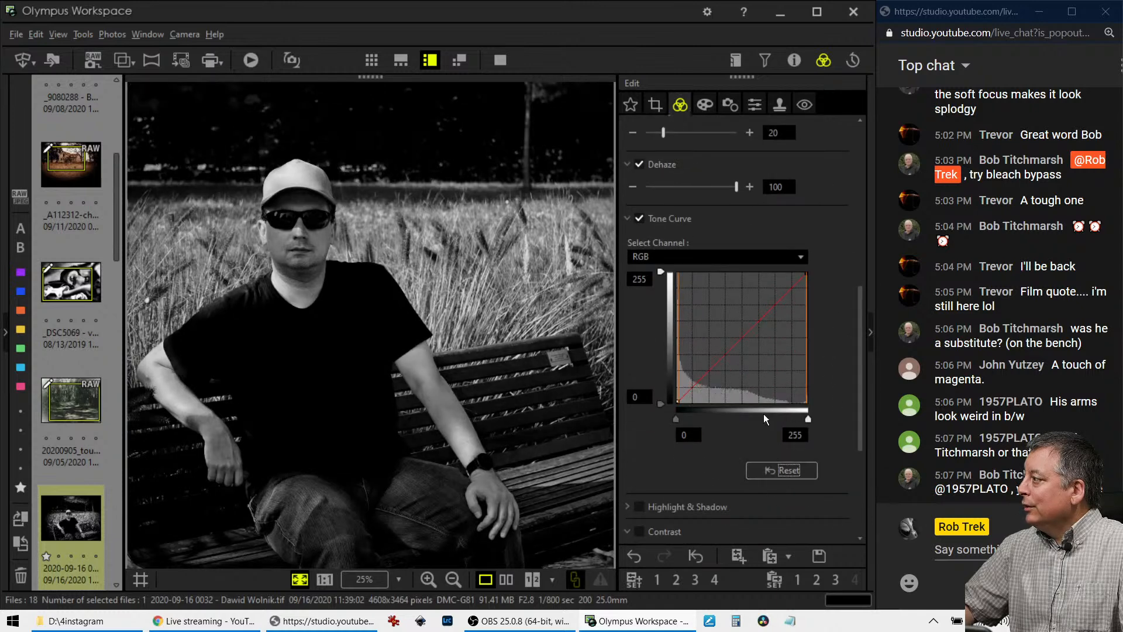
pyautogui.moveTo(692, 386)
pyautogui.mouseDown()
pyautogui.moveTo(693, 366)
pyautogui.moveTo(695, 377)
pyautogui.mouseUp()
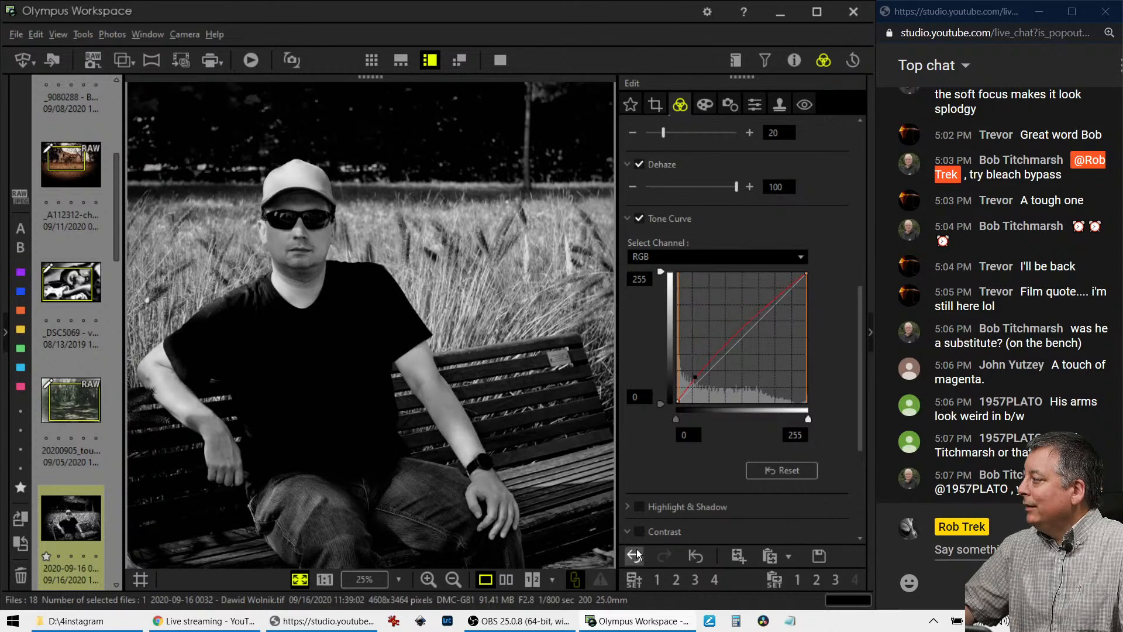
# Undo the tone curve reset, the shadow lift and the exposure compensation changes.
pyautogui.click(635, 554)
pyautogui.click(636, 555)
pyautogui.click(636, 554)
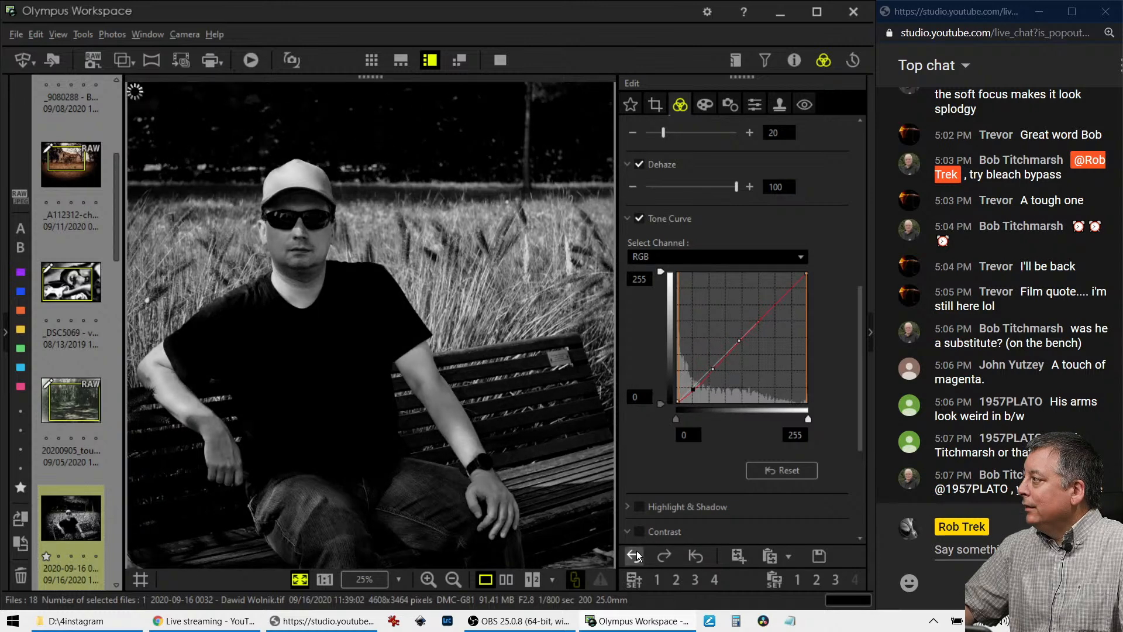
pyautogui.scroll(10, 848, 384)
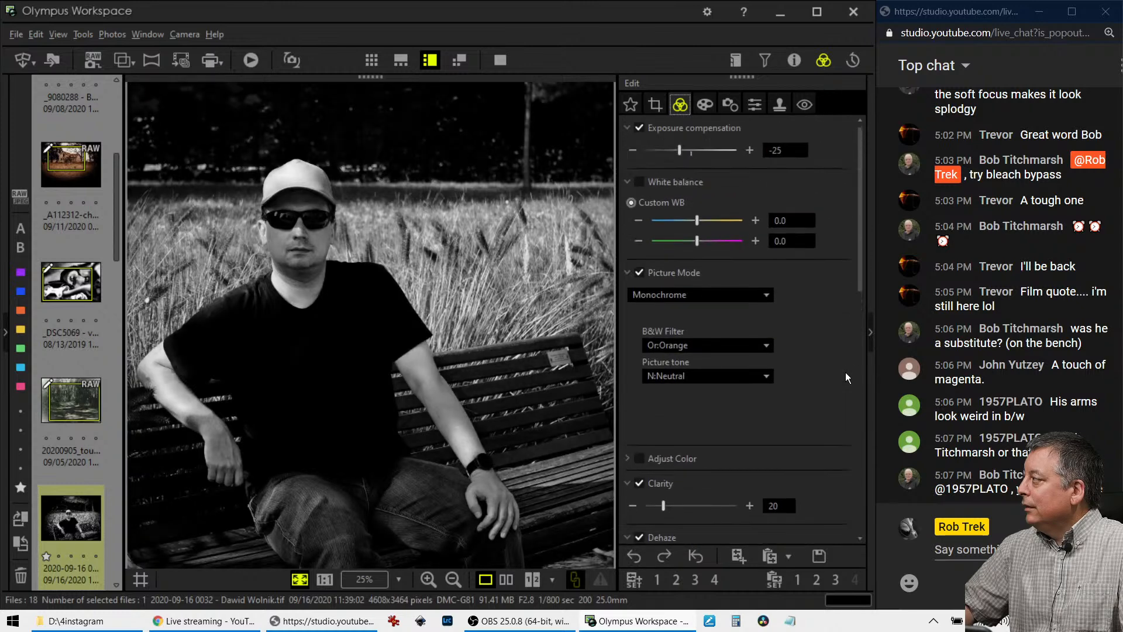
pyautogui.click(633, 555)
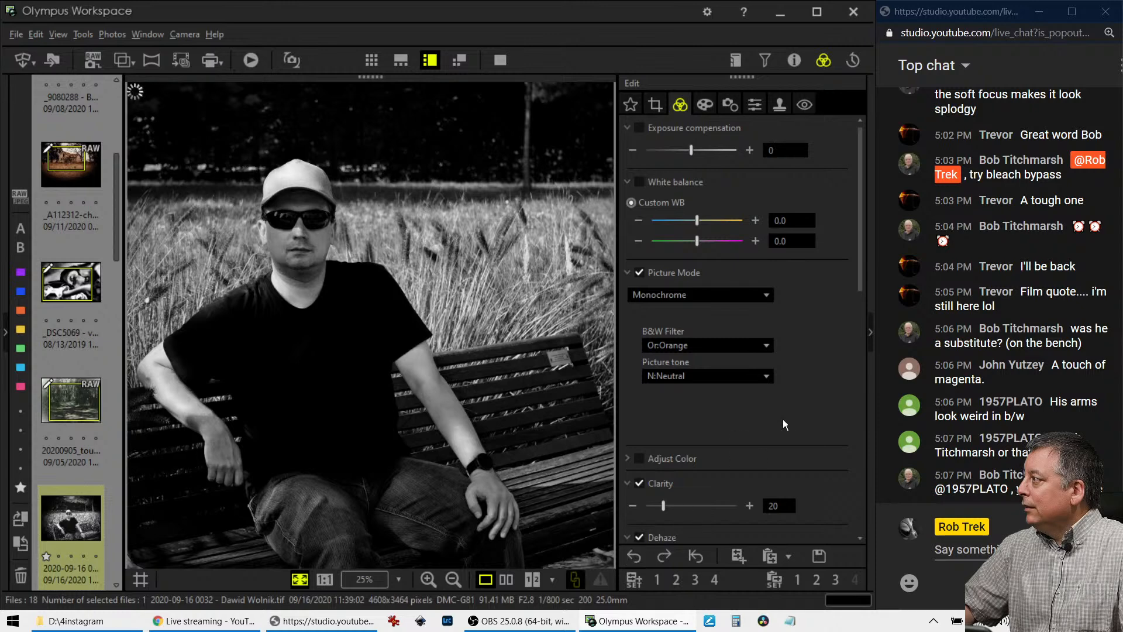
# Add a highlight point to the RGB tone curve and pull the highlights and midtones slightly below the diagonal.
pyautogui.scroll(-8, 795, 416)
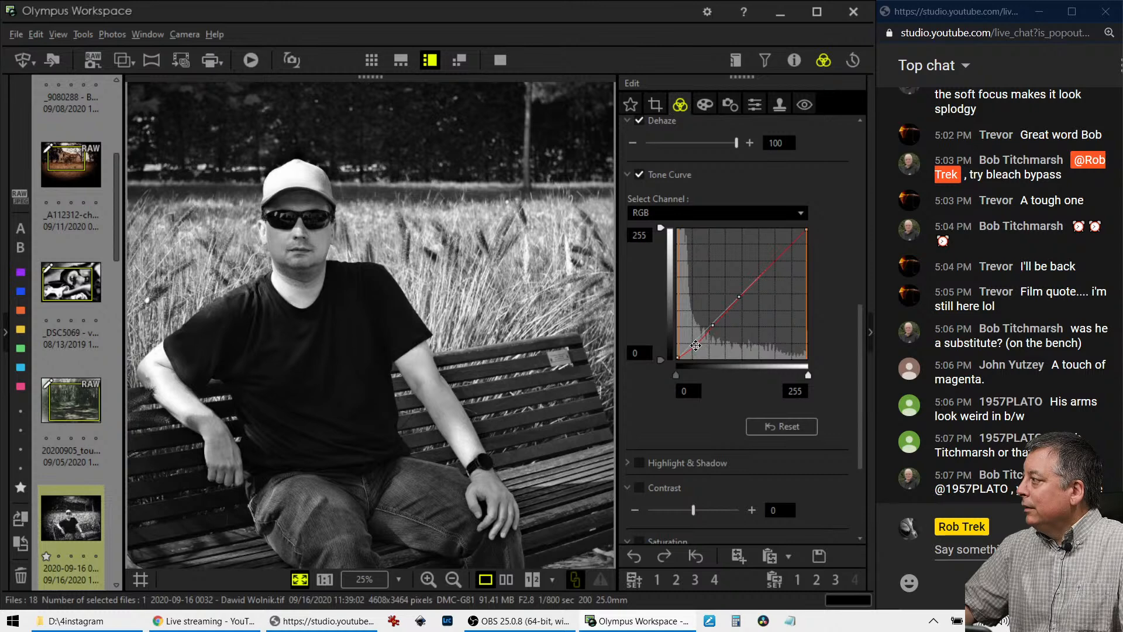
pyautogui.click(694, 346)
pyautogui.click(788, 258)
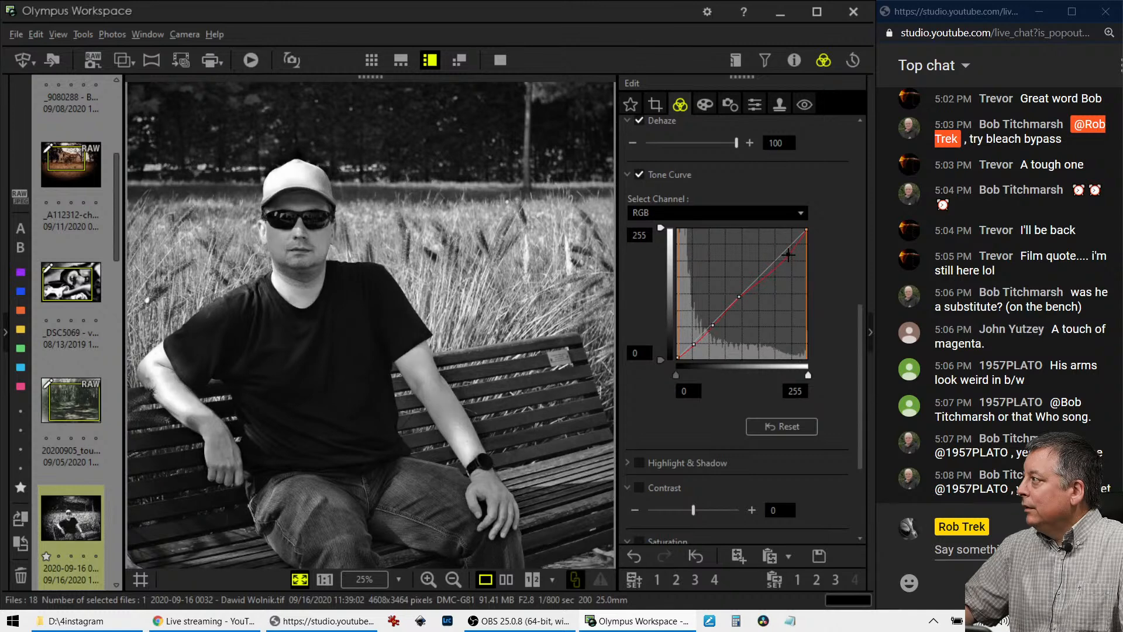
pyautogui.moveTo(739, 296); pyautogui.dragTo(744, 302)
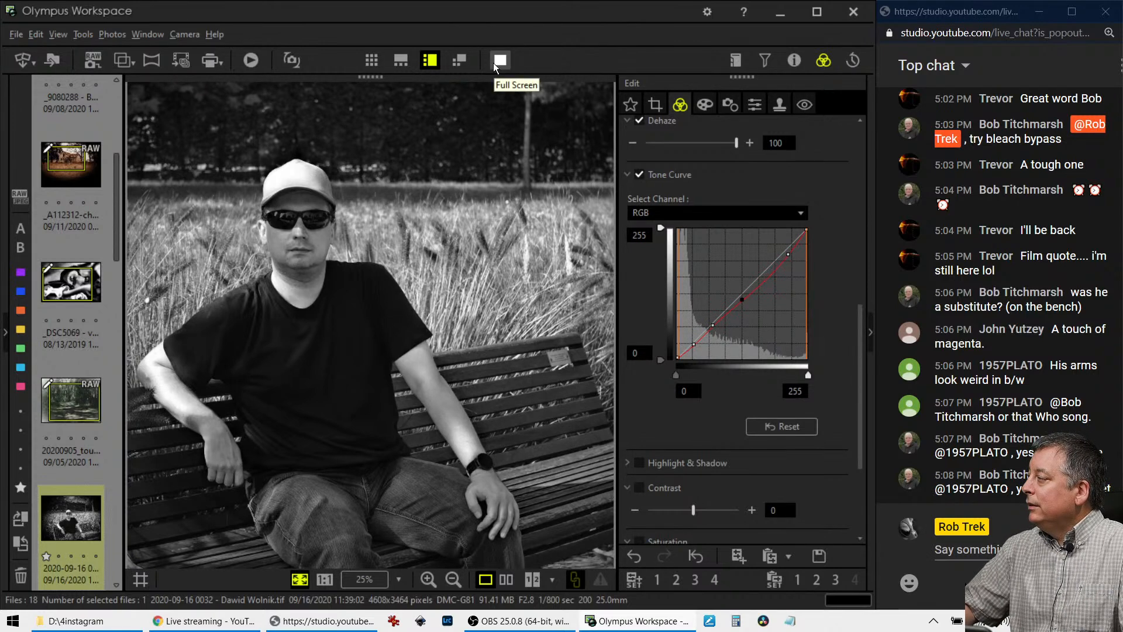
# Compare the edited photo side by side with the original in full screen.
pyautogui.click(507, 579)
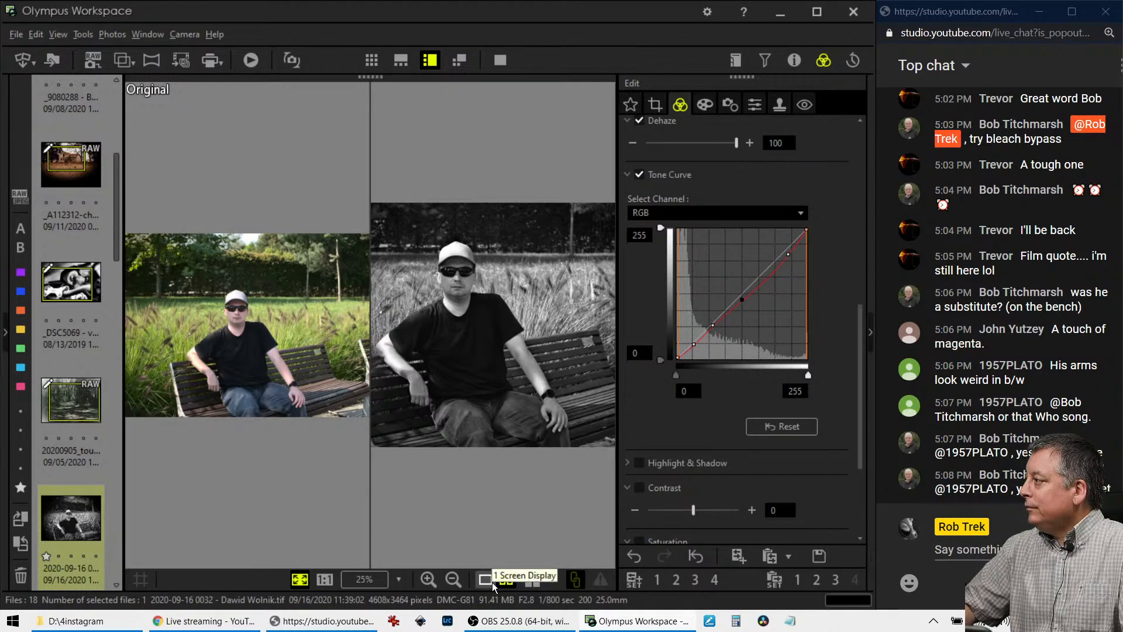
pyautogui.click(499, 54)
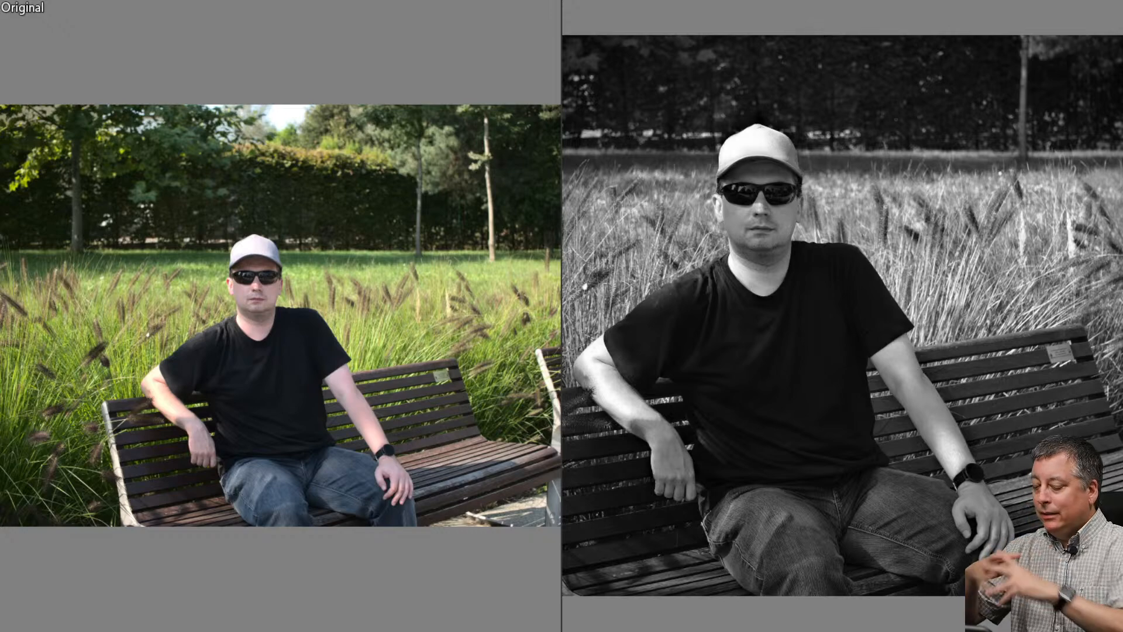
# Leave the full-screen comparison and set the monochrome B&W filter to R:Red for the bench portrait.
pyautogui.press('Escape')
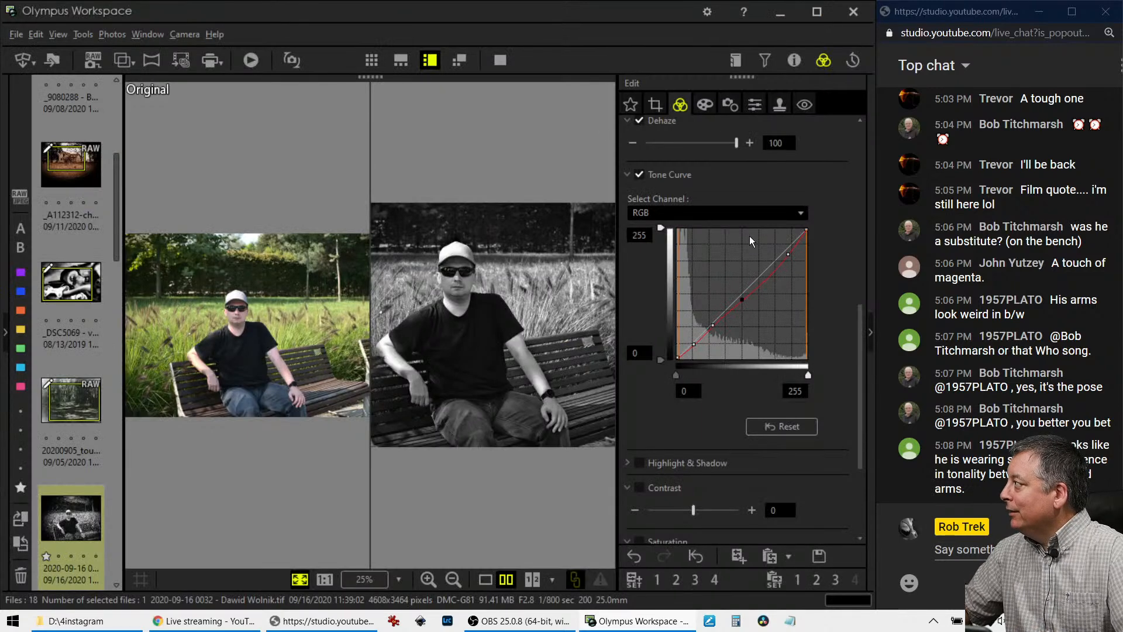
pyautogui.scroll(6, 747, 224)
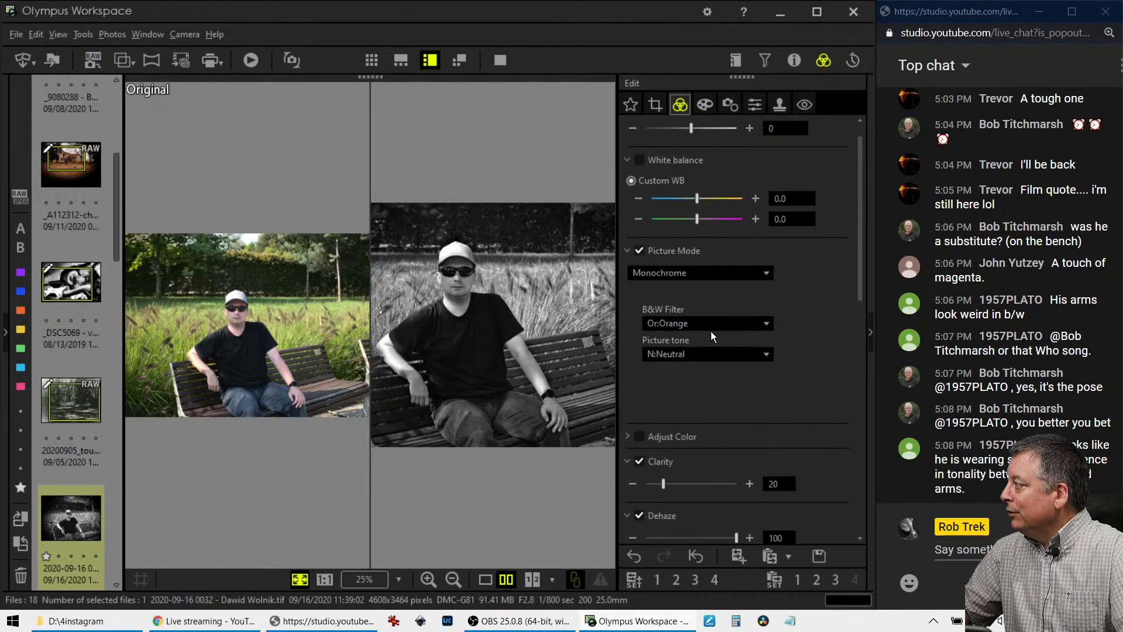
pyautogui.click(711, 329)
pyautogui.click(699, 381)
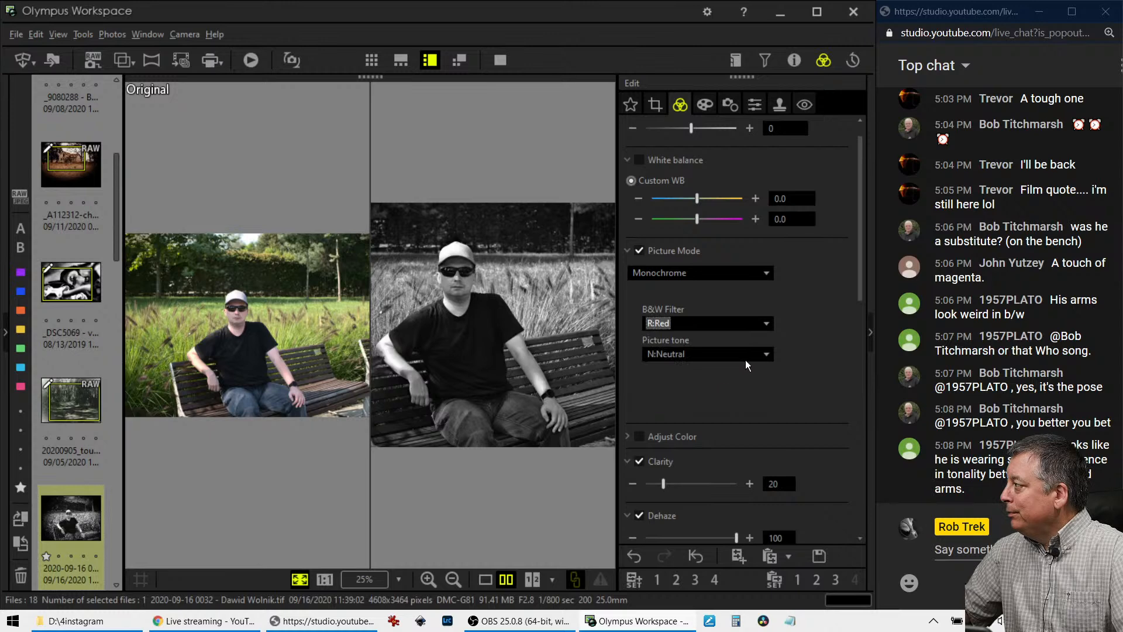
# Fine-tune the lower-midtone, midtone and shadow points of the portrait's RGB tone curve with very small shifts.
pyautogui.scroll(-6, 775, 386)
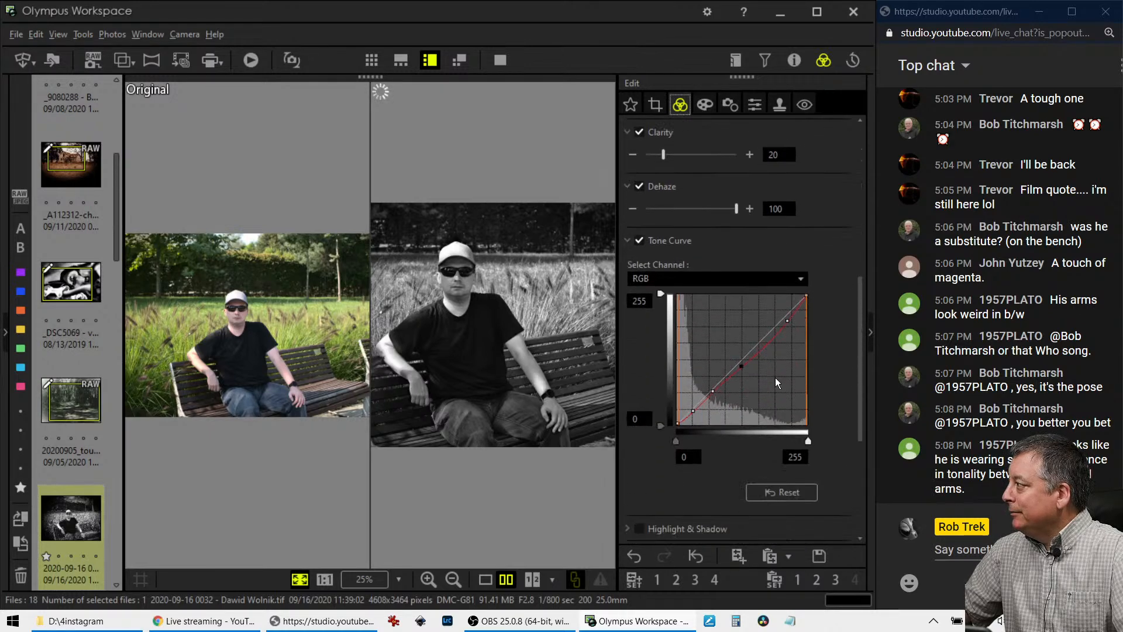
pyautogui.scroll(-1, 776, 382)
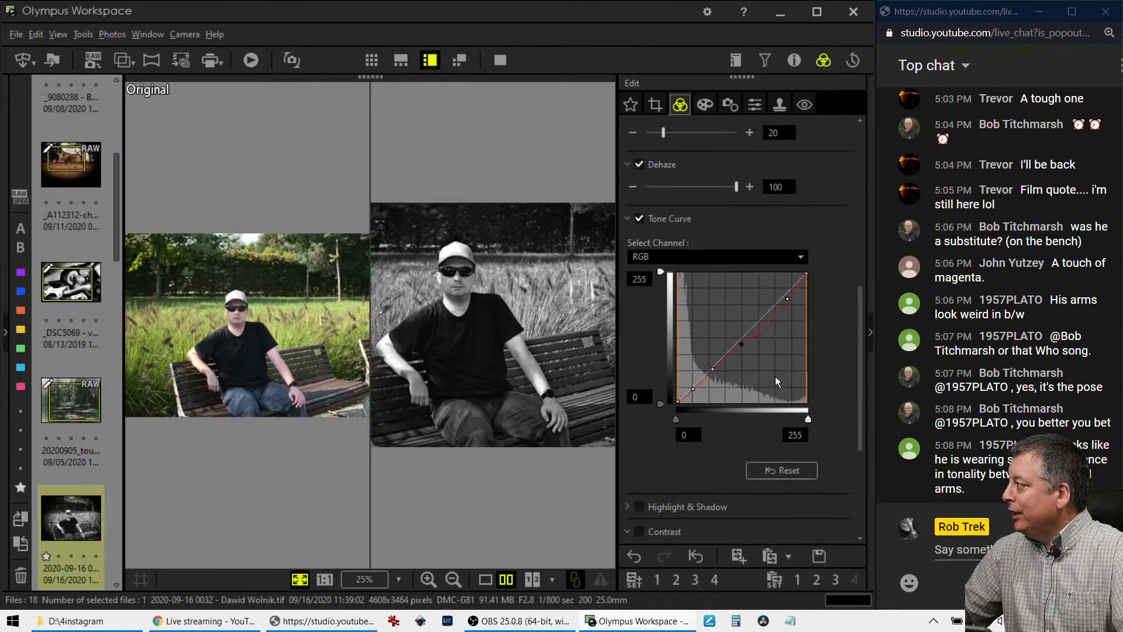
pyautogui.click(714, 373)
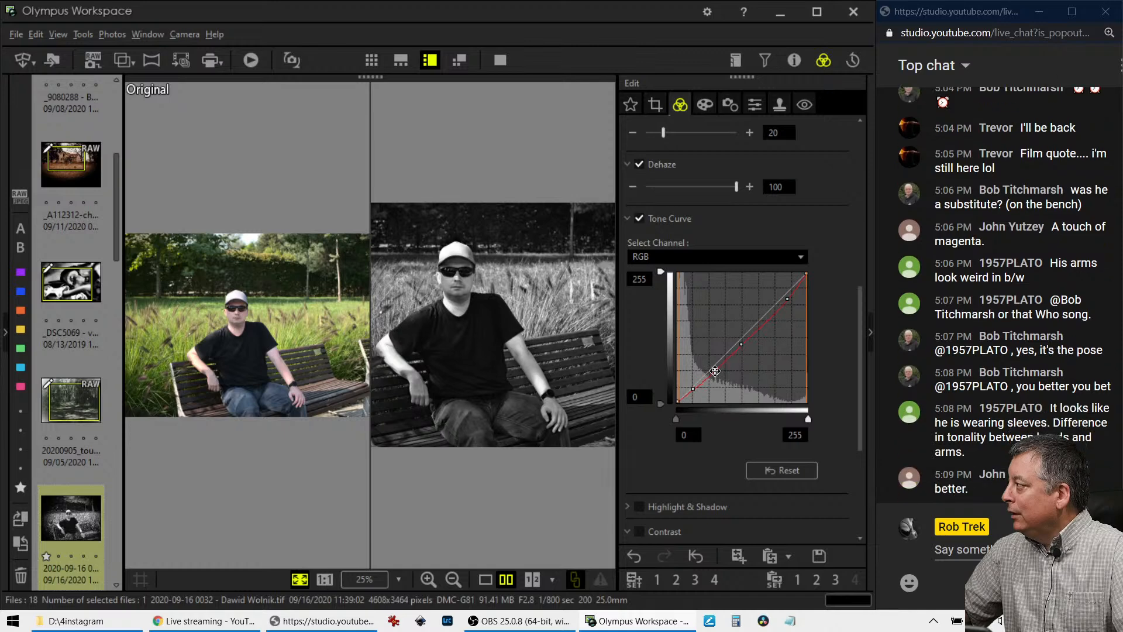
pyautogui.moveTo(741, 344); pyautogui.dragTo(742, 345)
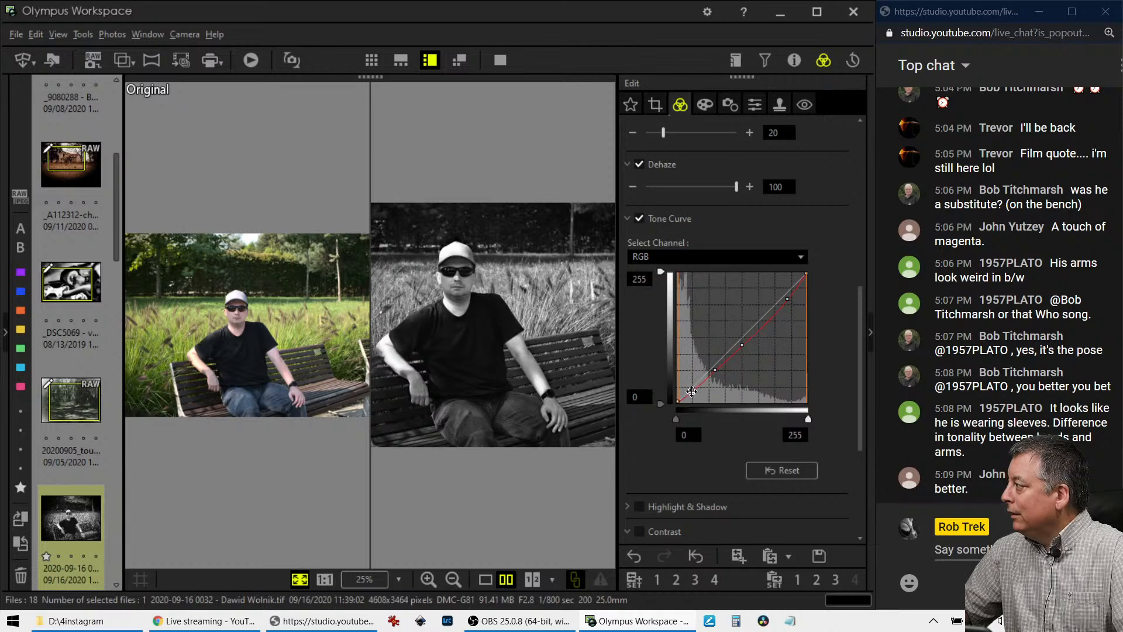
pyautogui.click(692, 391)
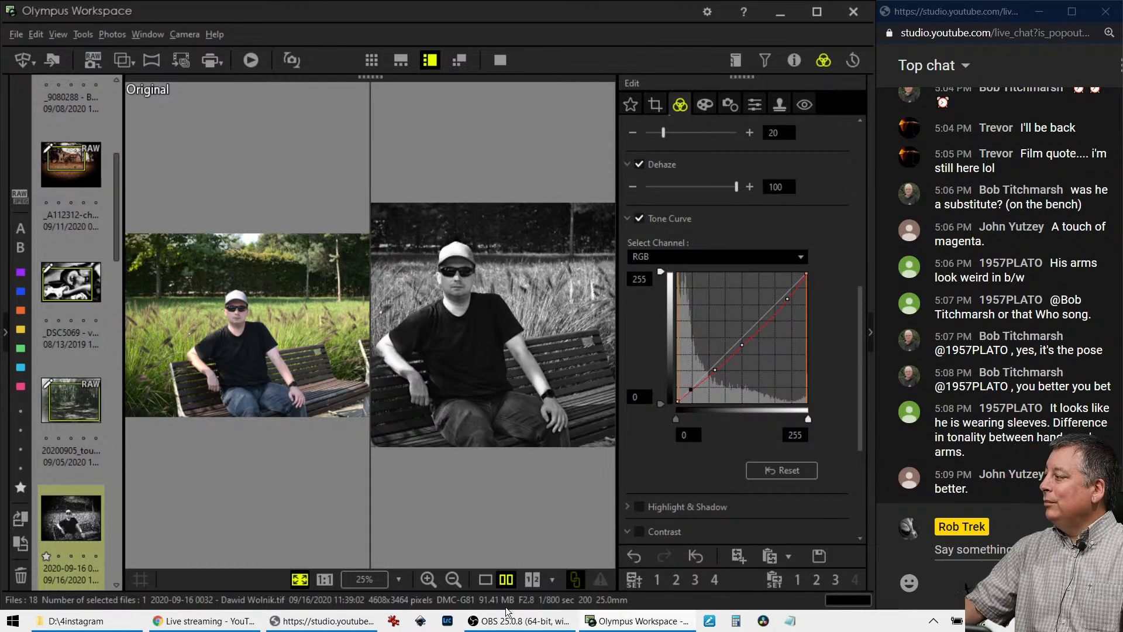
# View the edited portrait on its own, without the original, in full screen.
pyautogui.click(479, 582)
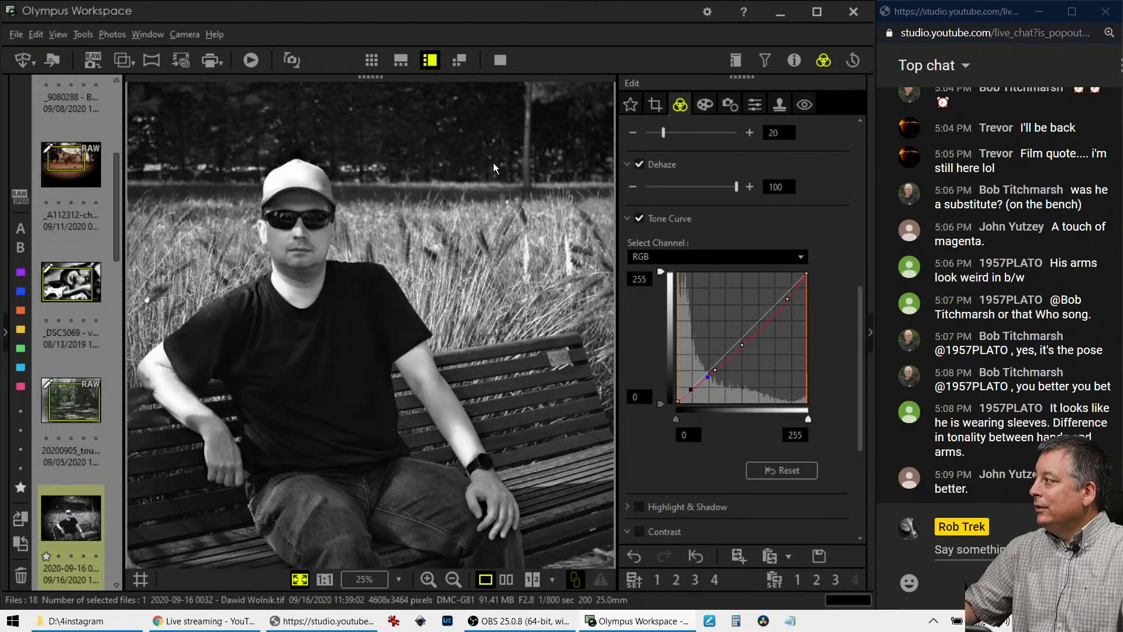
pyautogui.click(499, 59)
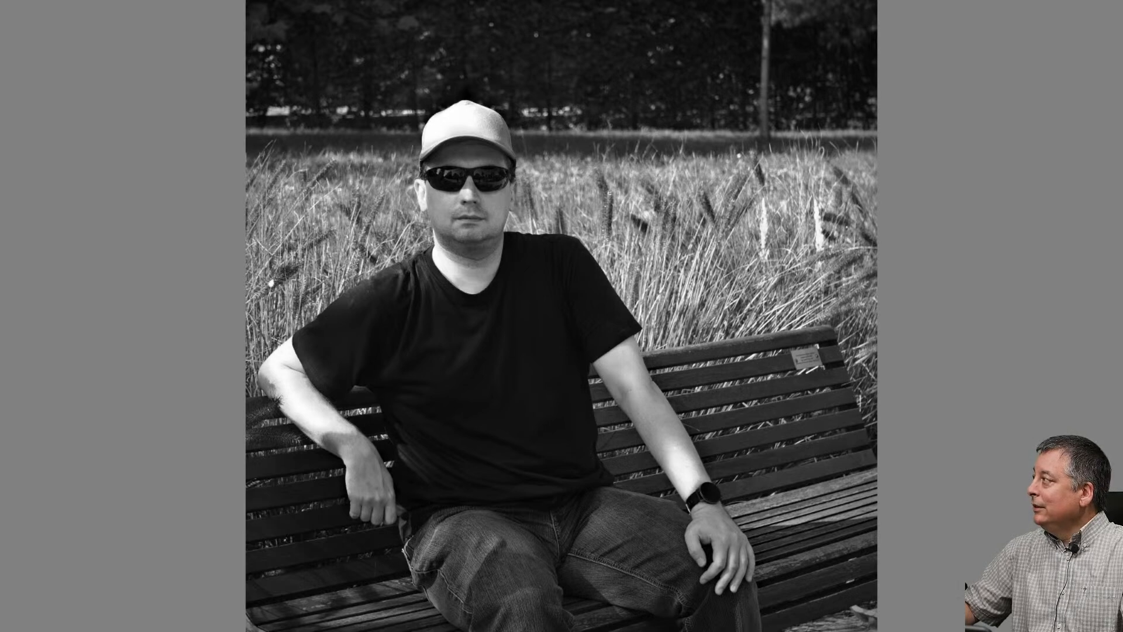
pyautogui.press('Escape')
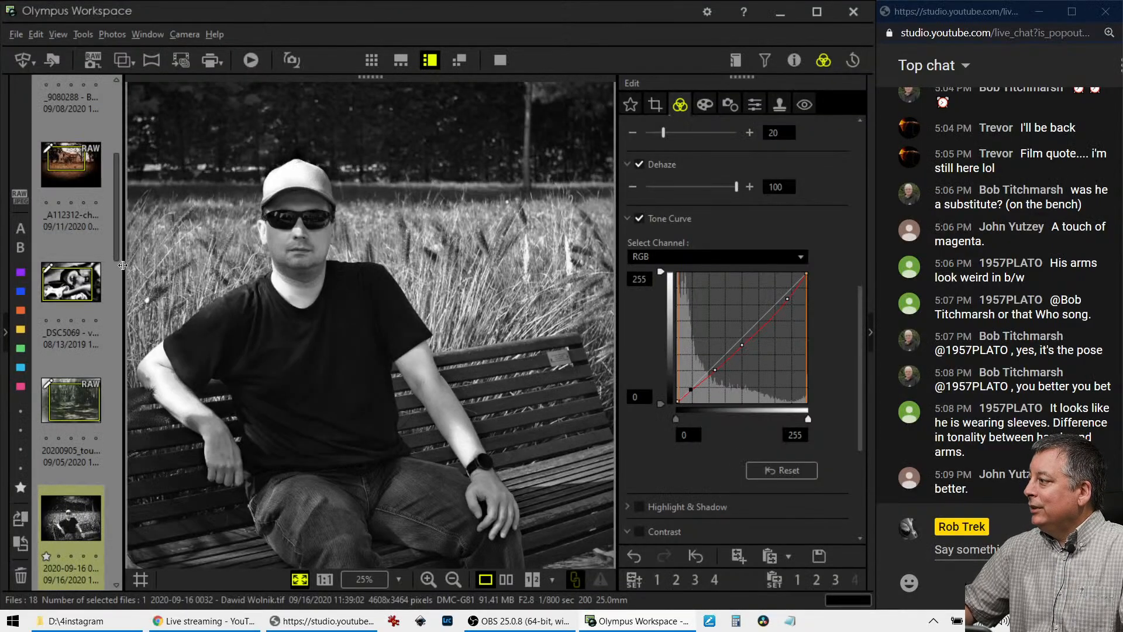
# Open the raw photo of the abandoned wooden house (aunty emm_s house) and set its gradation to AUTO.
pyautogui.scroll(-3, 87, 418)
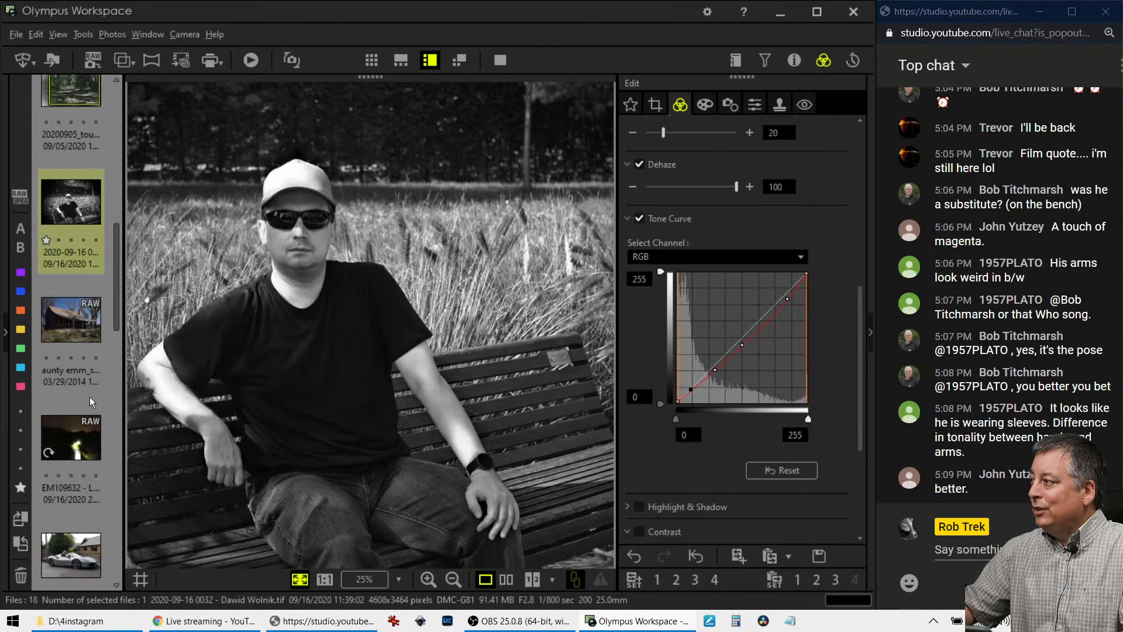
pyautogui.click(96, 326)
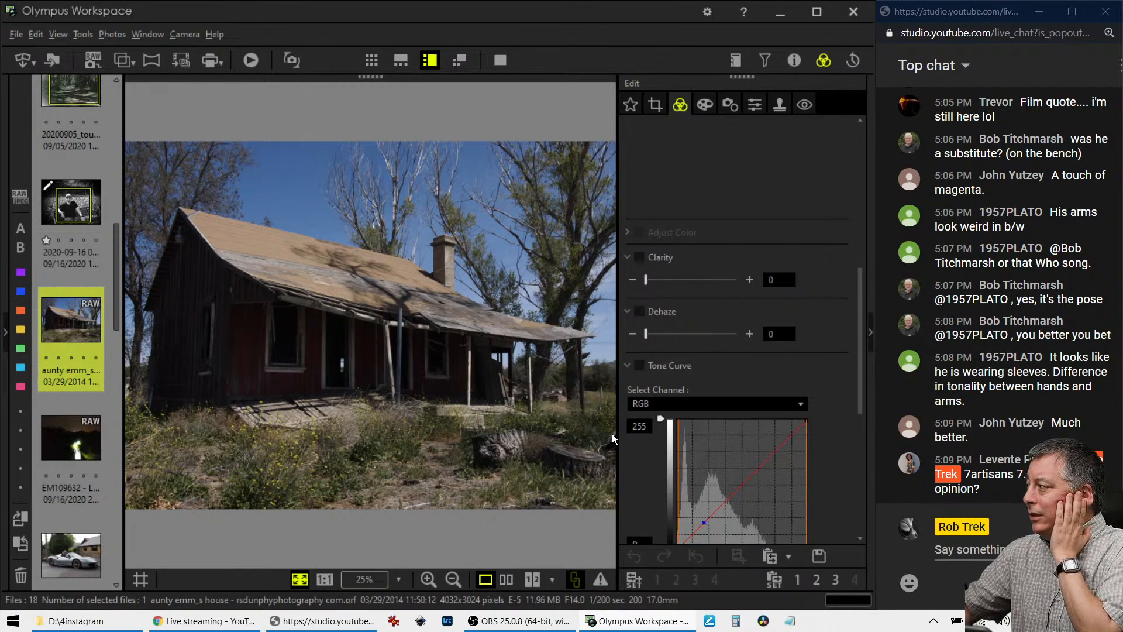
pyautogui.scroll(-5, 641, 493)
pyautogui.scroll(-1, 643, 492)
pyautogui.click(662, 503)
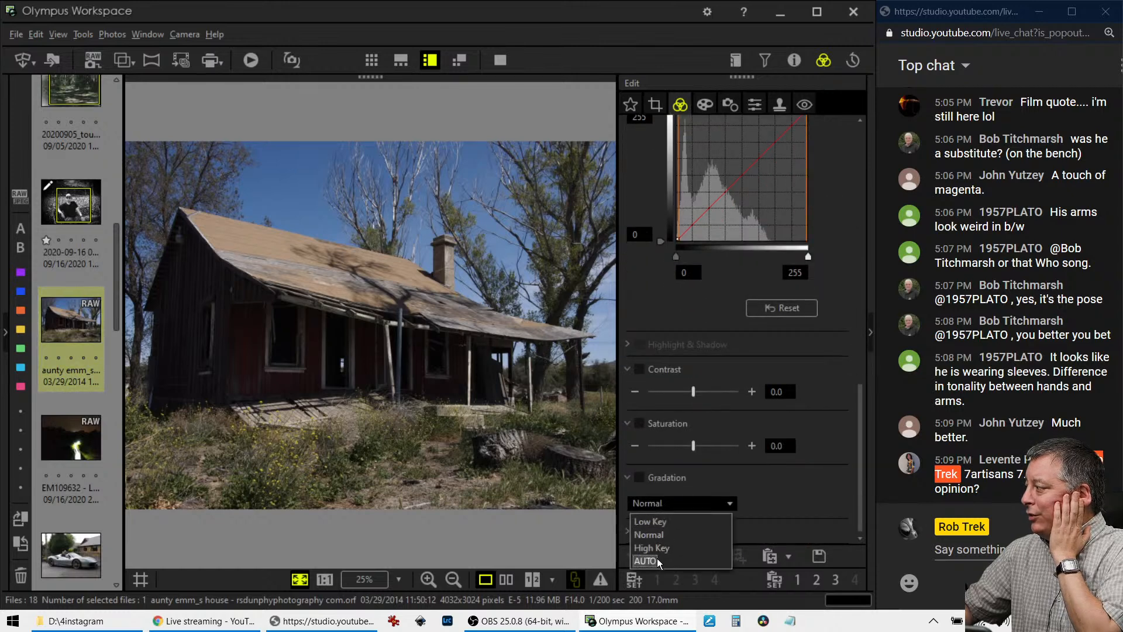
pyautogui.click(658, 558)
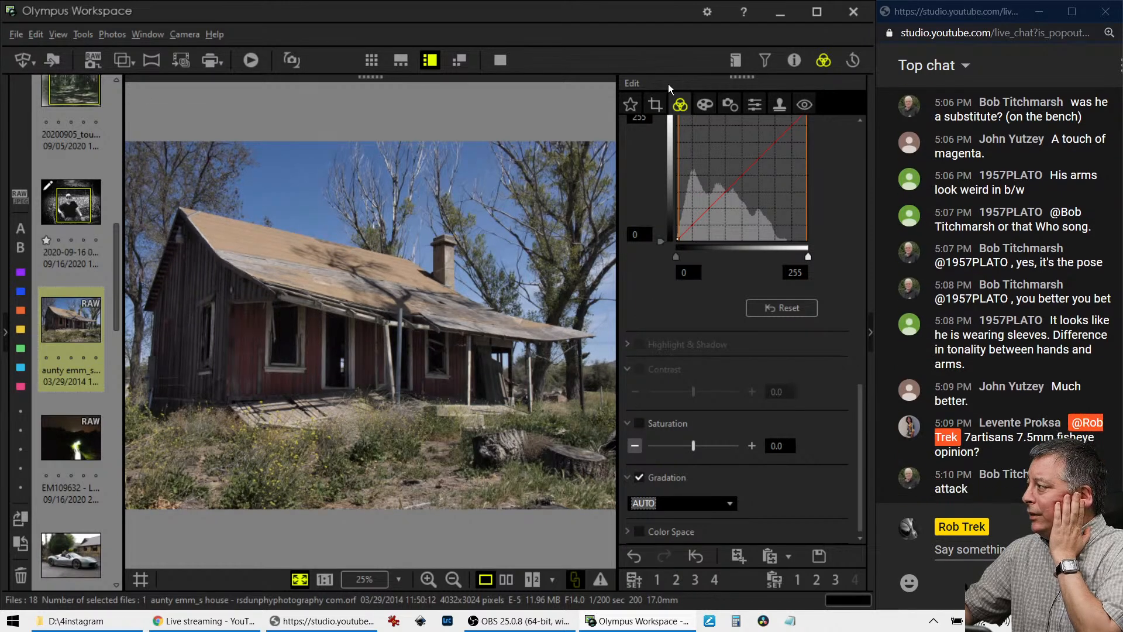
# Look through the art filters, check the house photo's shooting information and inspect its detail at 1:1 magnification.
pyautogui.click(703, 105)
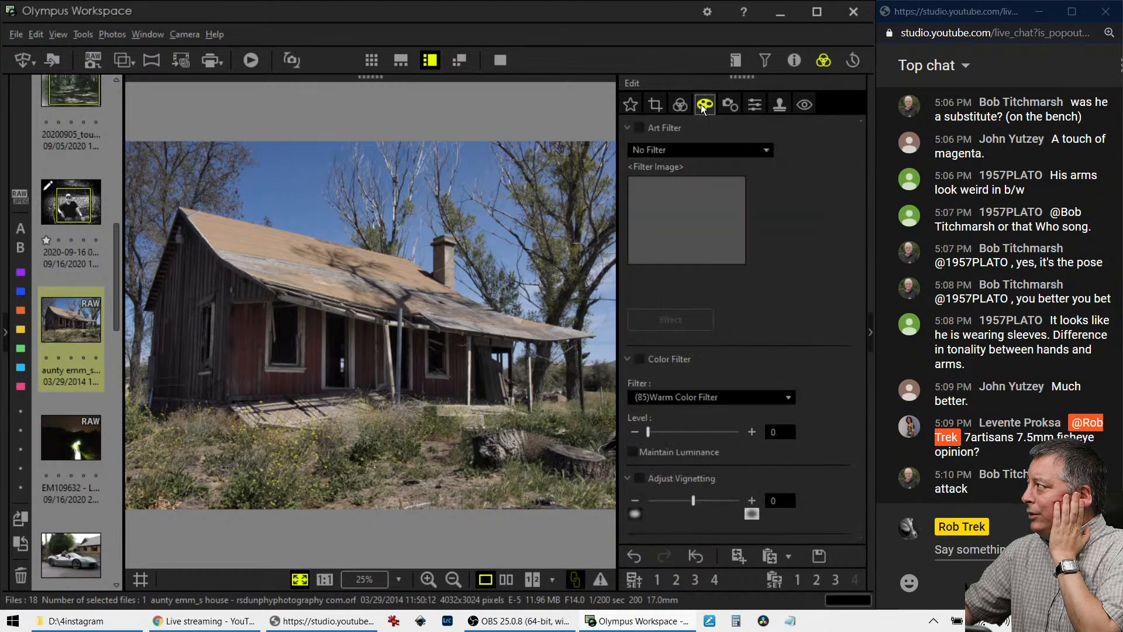
pyautogui.click(703, 153)
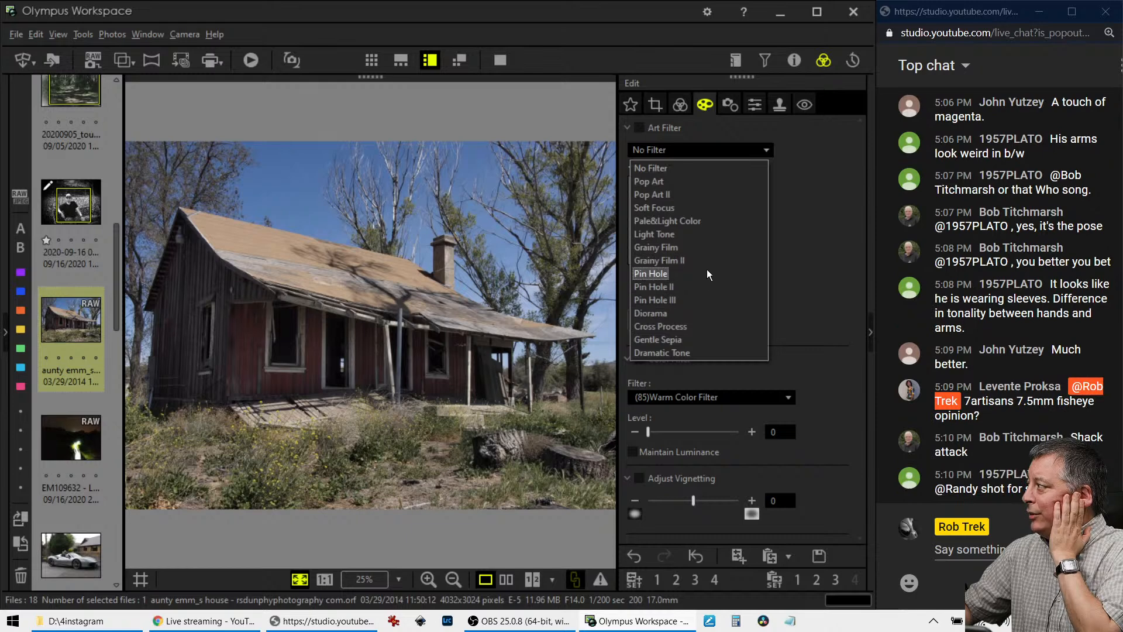
pyautogui.click(796, 66)
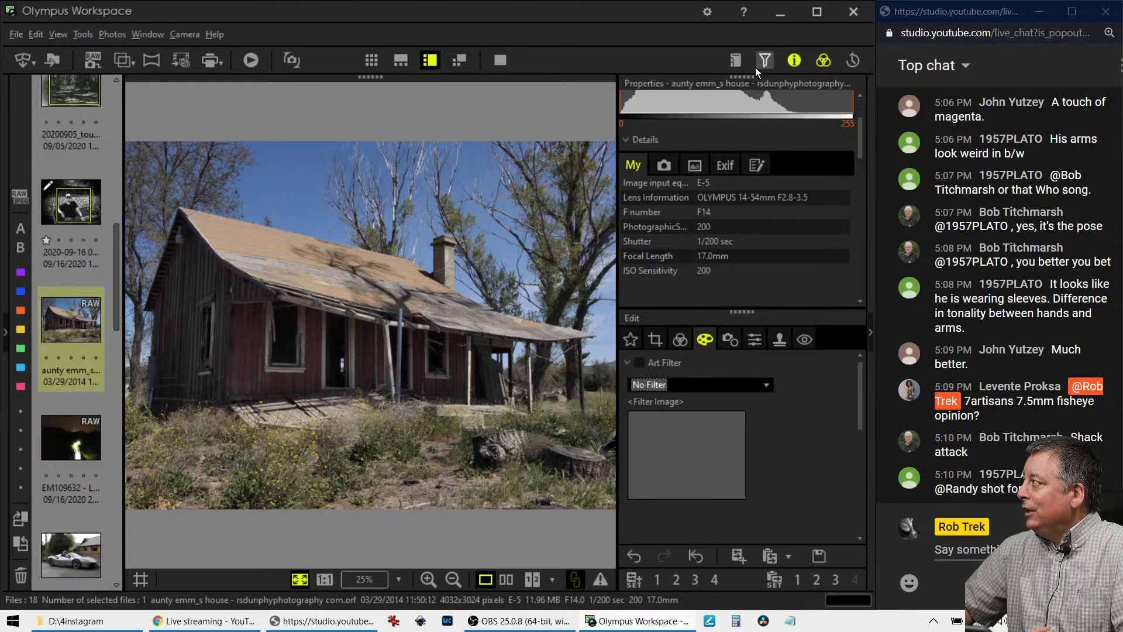
pyautogui.click(794, 63)
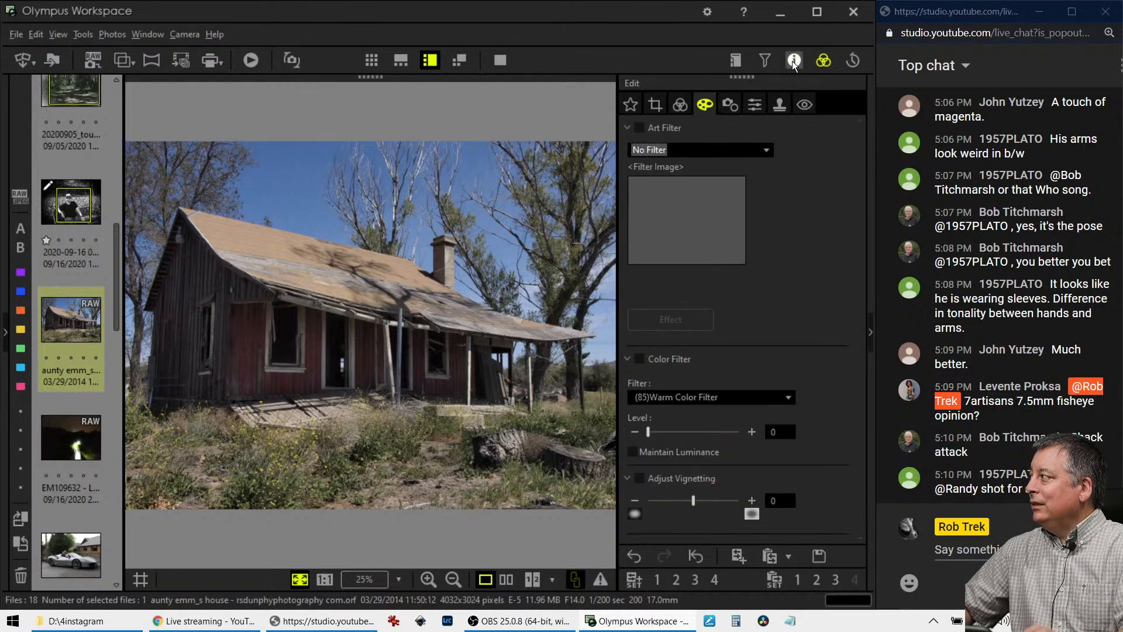
pyautogui.click(320, 340)
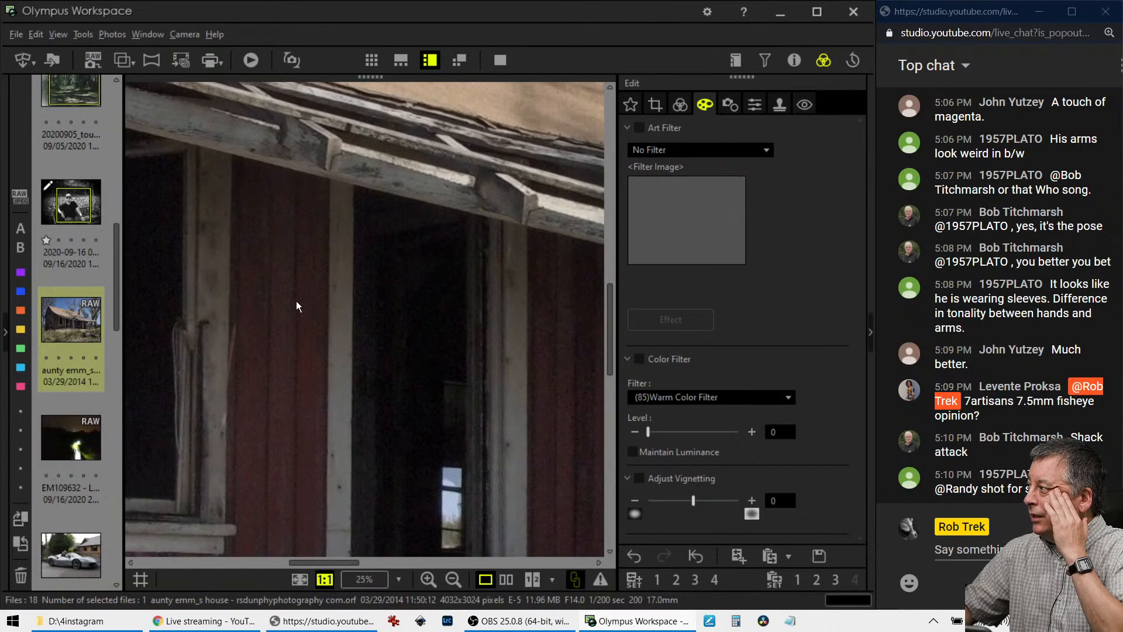
pyautogui.moveTo(297, 303); pyautogui.dragTo(409, 430)
pyautogui.moveTo(367, 350); pyautogui.dragTo(432, 296)
pyautogui.click(431, 296)
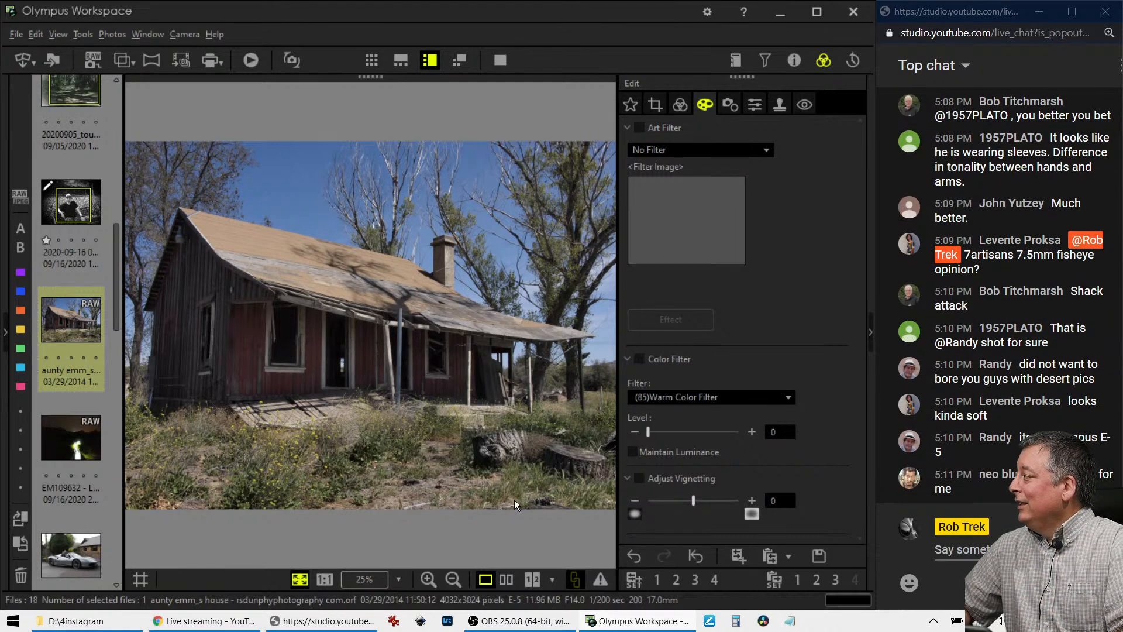
# Apply the Dramatic Tone art filter to the house photo and raise its saturation past 1.0.
pyautogui.click(714, 150)
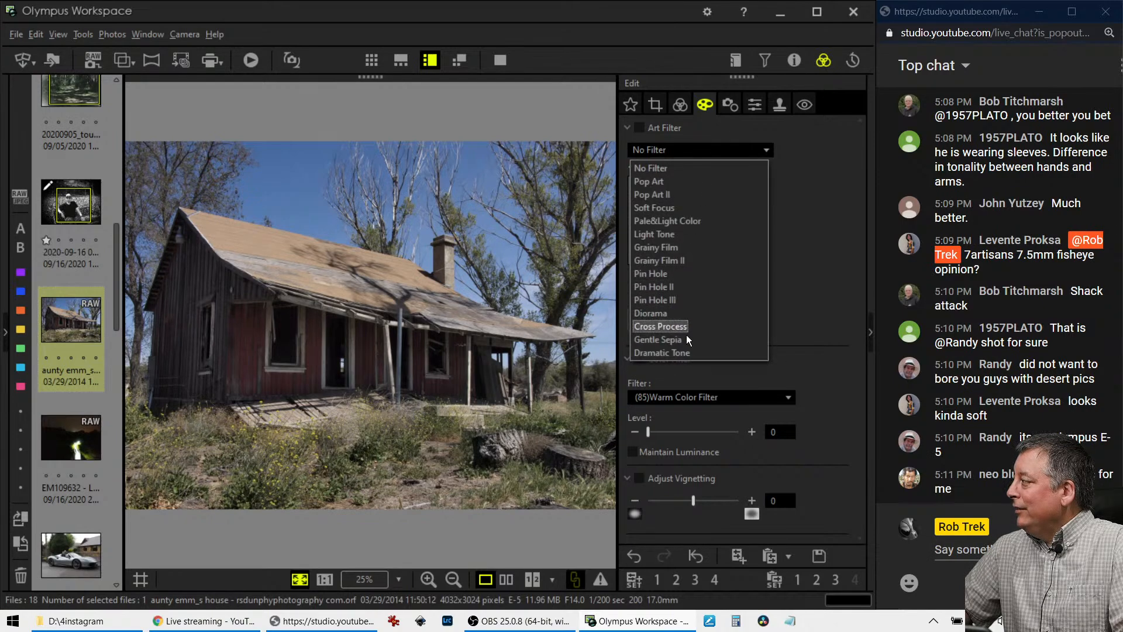
pyautogui.click(685, 351)
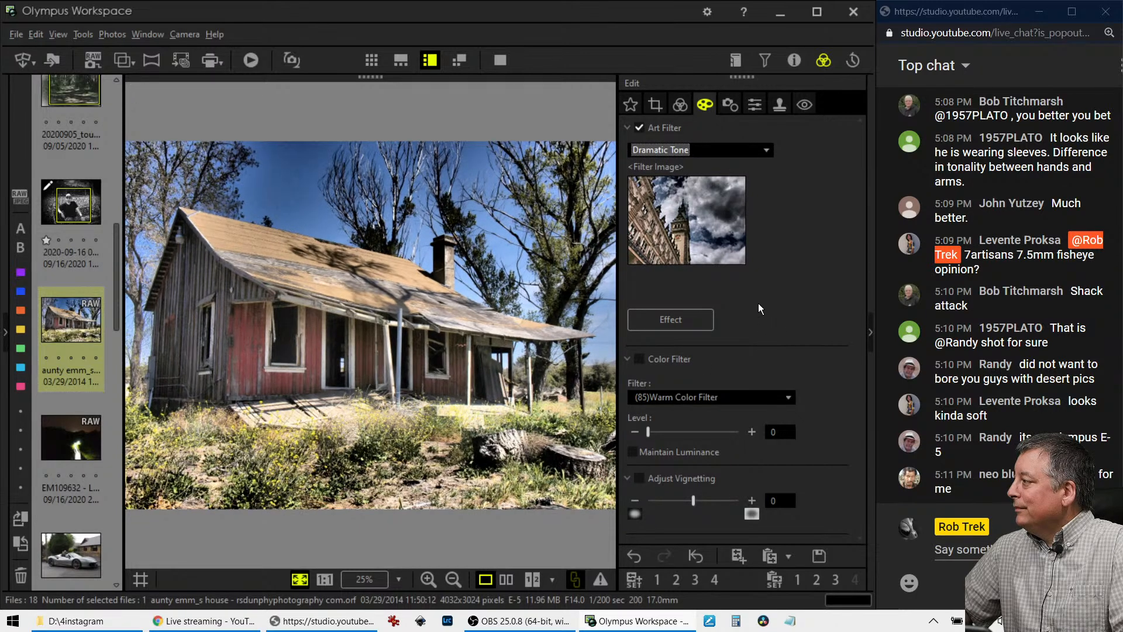
pyautogui.click(679, 104)
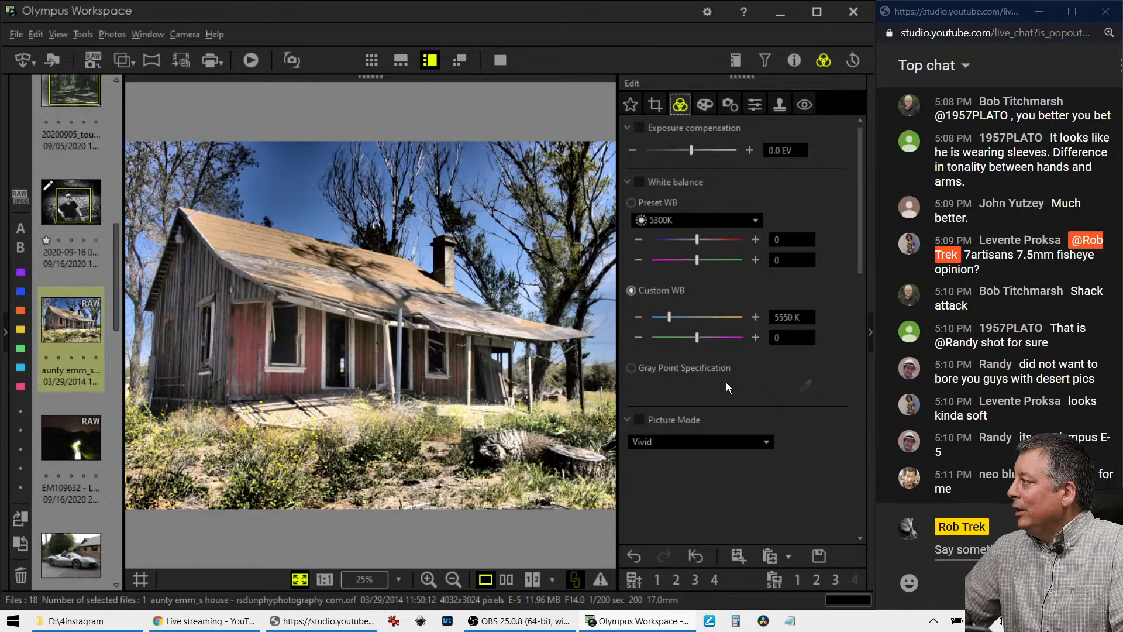
pyautogui.scroll(-5, 726, 387)
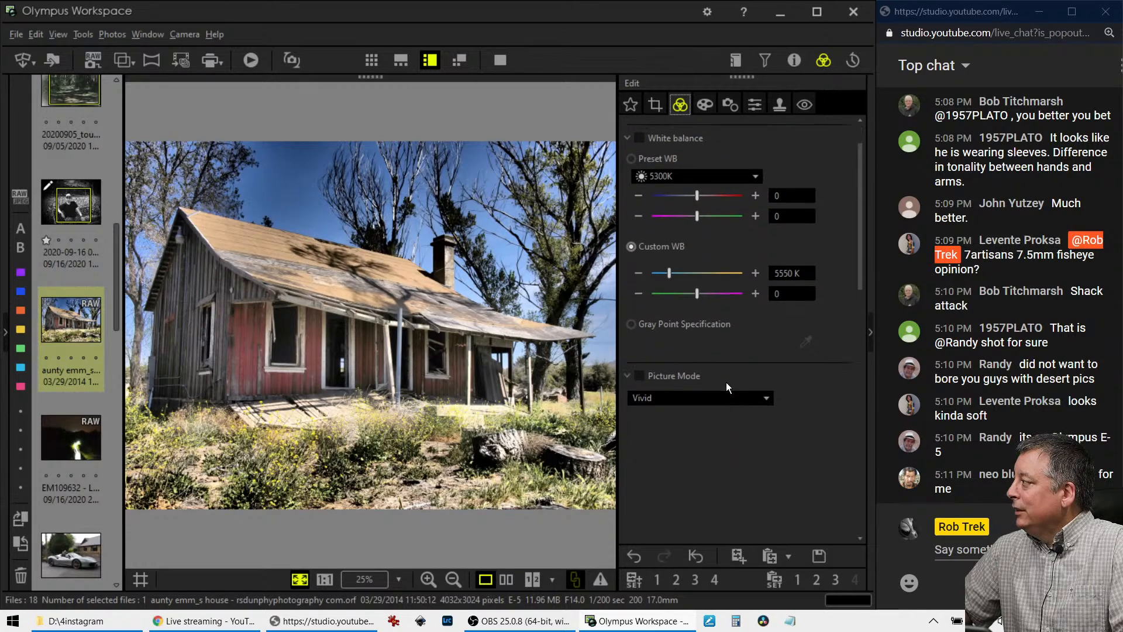
pyautogui.scroll(-8, 727, 387)
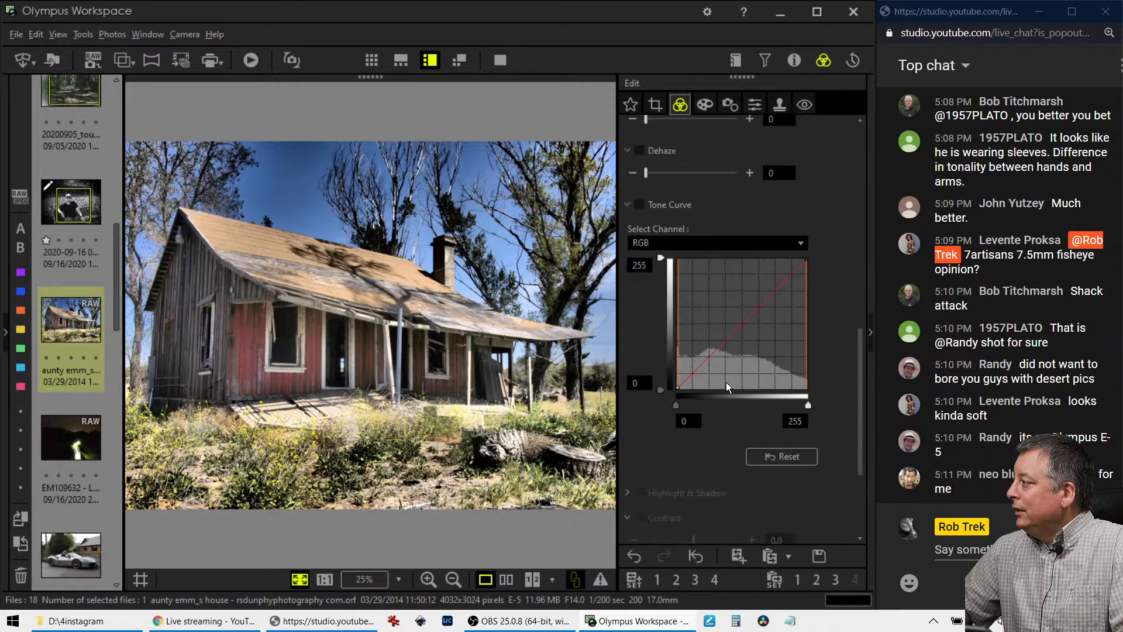
pyautogui.moveTo(694, 445); pyautogui.dragTo(717, 444)
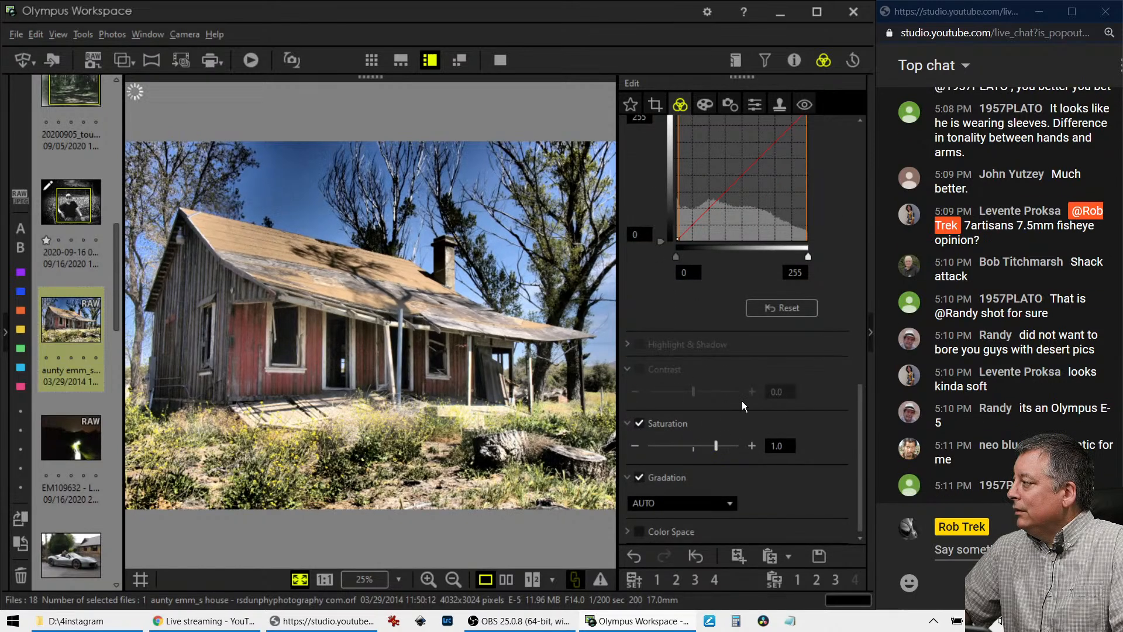
pyautogui.moveTo(716, 445); pyautogui.dragTo(731, 446)
# Add a midtone anchor, lowered shadows and a restrained highlight point to the RGB tone curve, showing the held chat message along the way.
pyautogui.scroll(10, 806, 383)
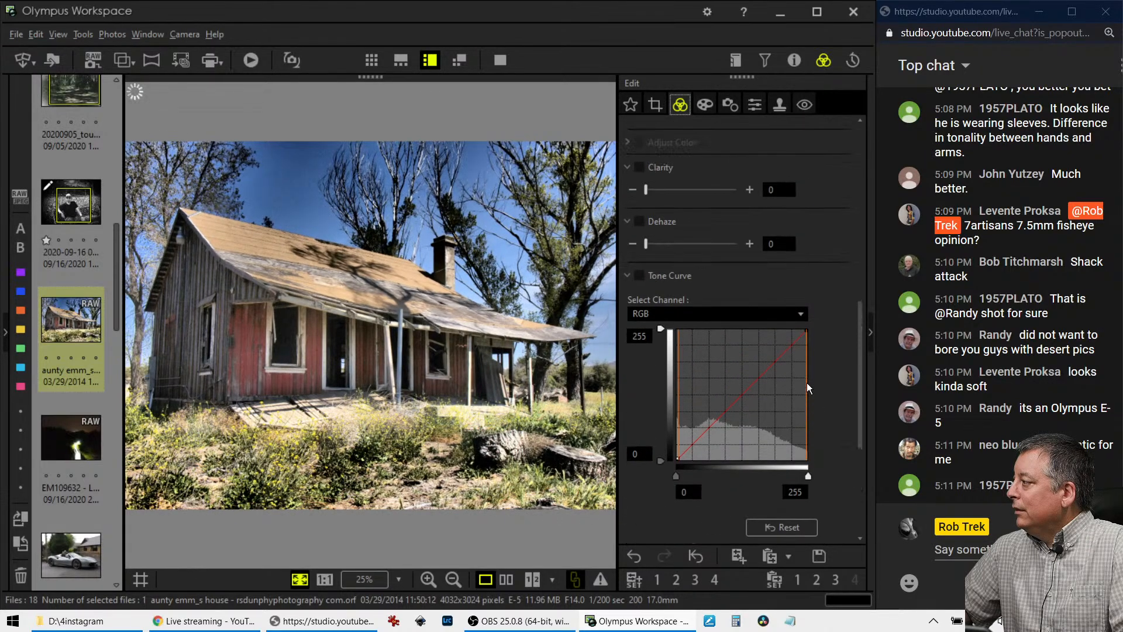
pyautogui.scroll(-3, 806, 383)
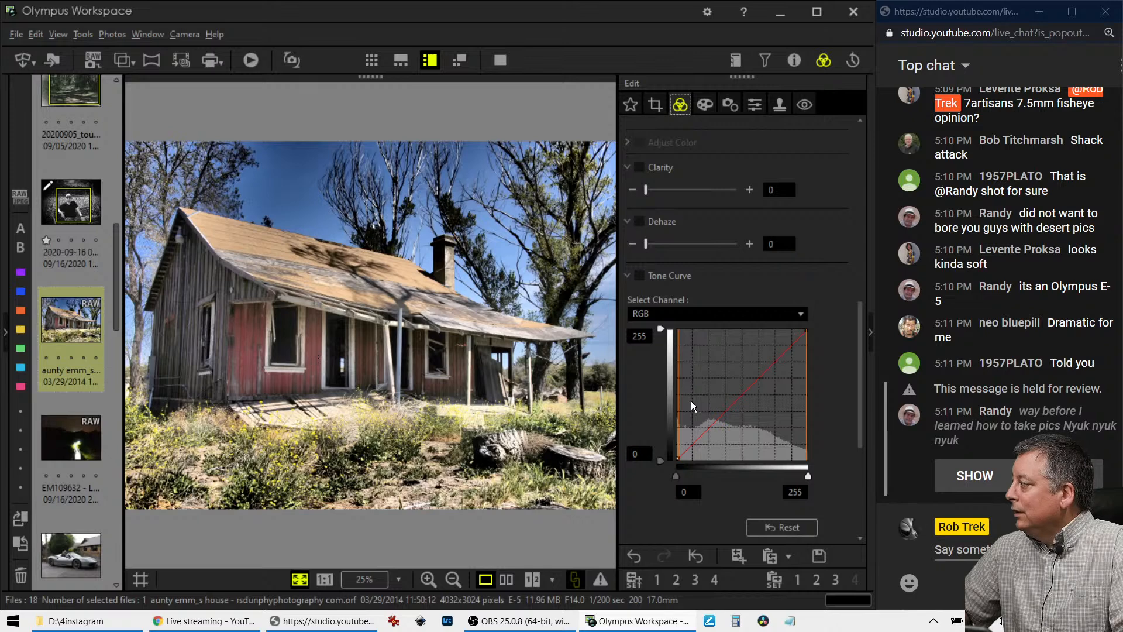
pyautogui.click(722, 412)
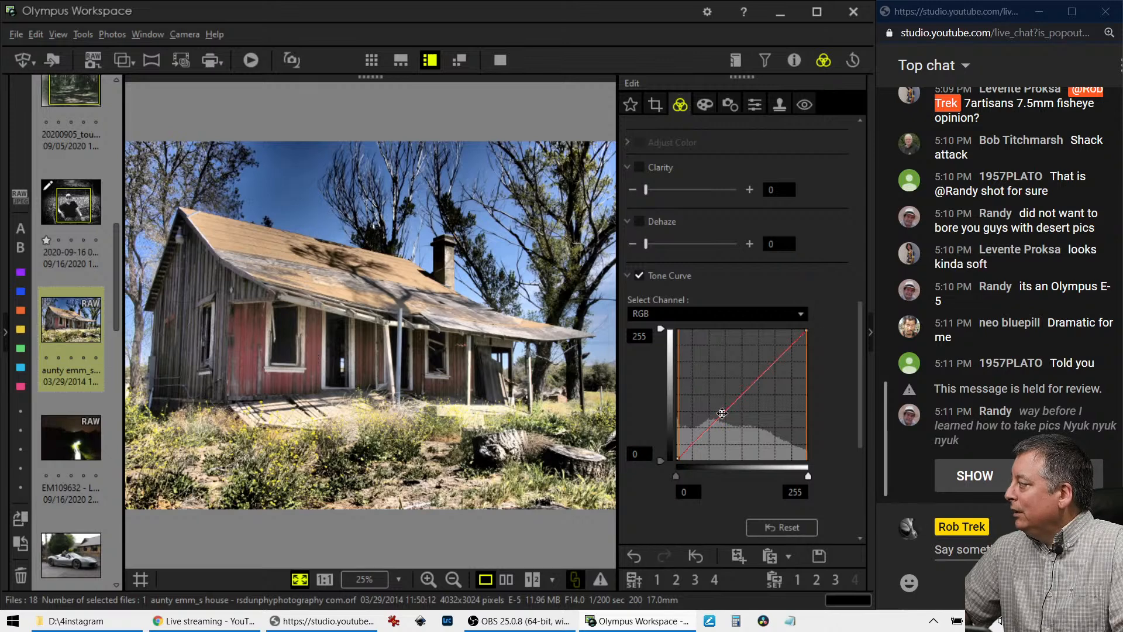
pyautogui.click(962, 475)
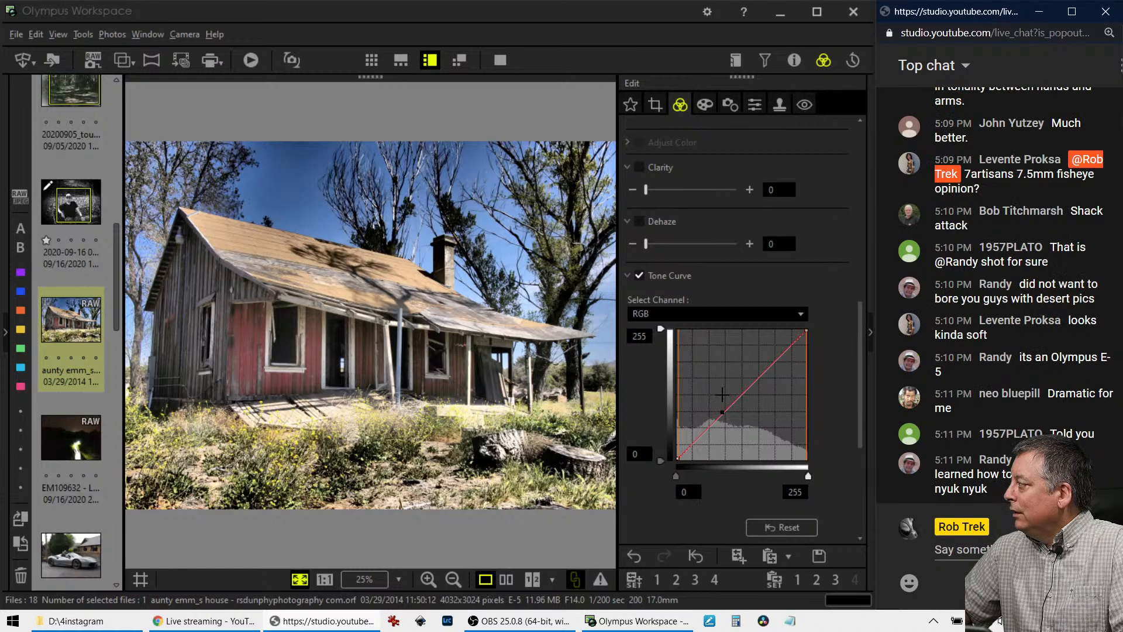
pyautogui.moveTo(697, 439); pyautogui.dragTo(695, 451)
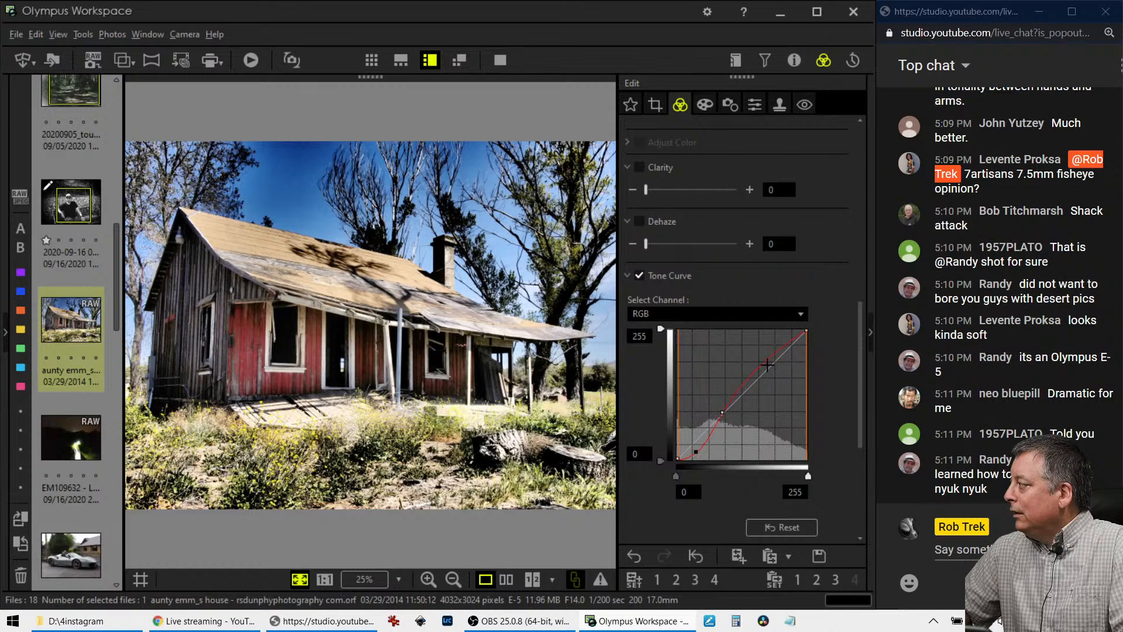
pyautogui.moveTo(768, 368); pyautogui.dragTo(768, 364)
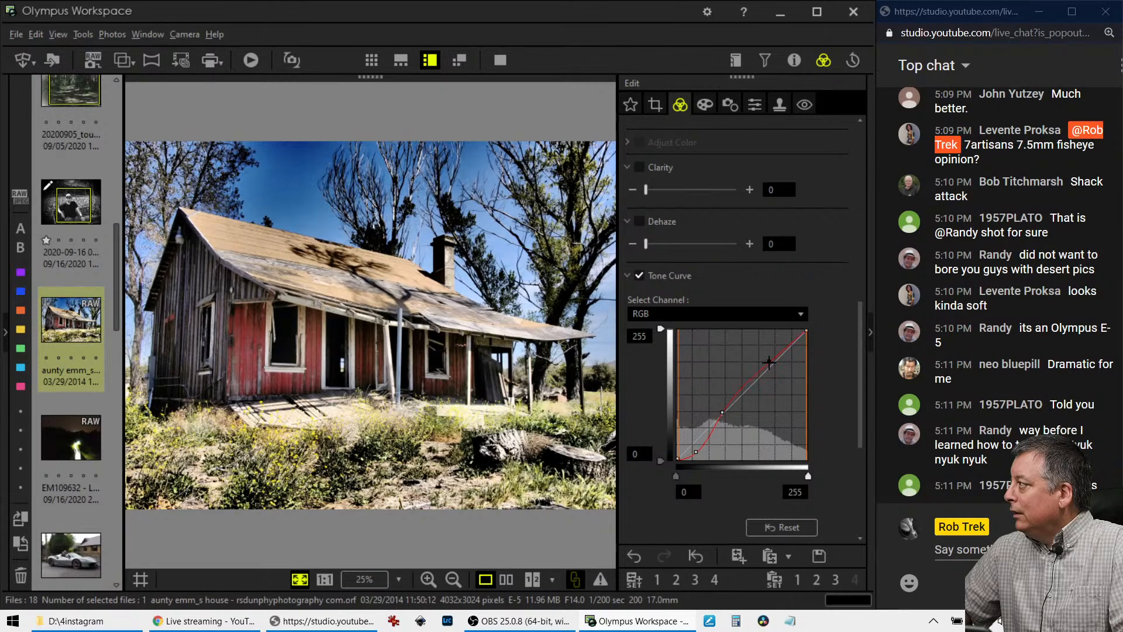
# Darken the edges of the house photo with a vignetting adjustment of -11.
pyautogui.scroll(-3, 815, 449)
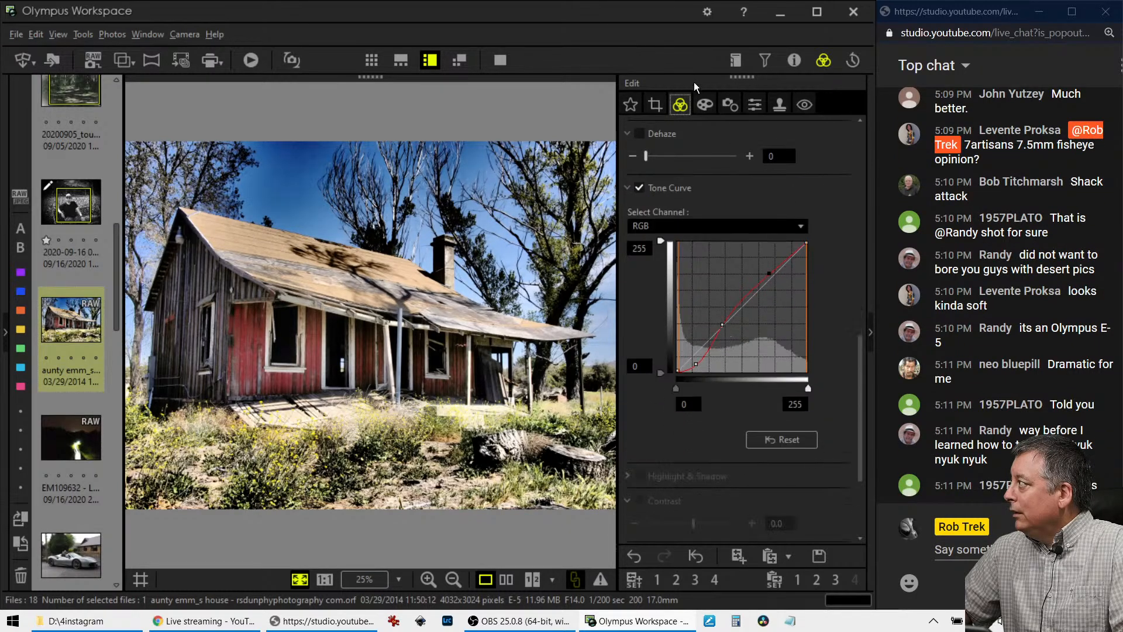
pyautogui.click(704, 104)
pyautogui.moveTo(694, 499)
pyautogui.mouseDown()
pyautogui.moveTo(640, 497)
pyautogui.moveTo(676, 500)
pyautogui.mouseUp()
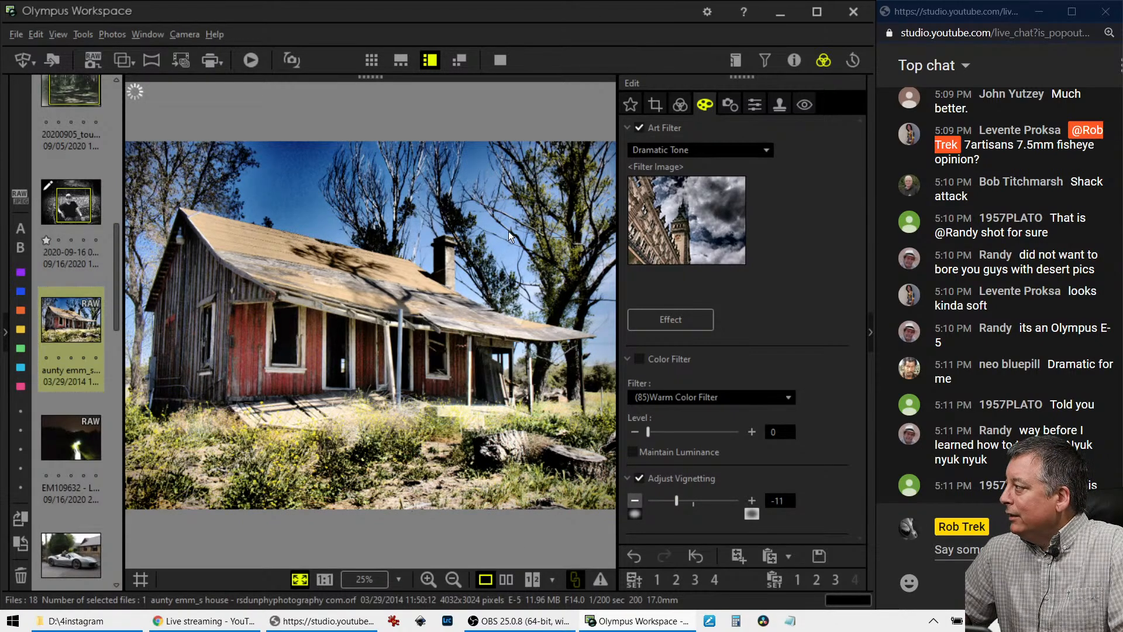
# Crop the abandoned-house photo to the 16:9 aspect ratio and shift the crop frame slightly upward.
pyautogui.click(649, 103)
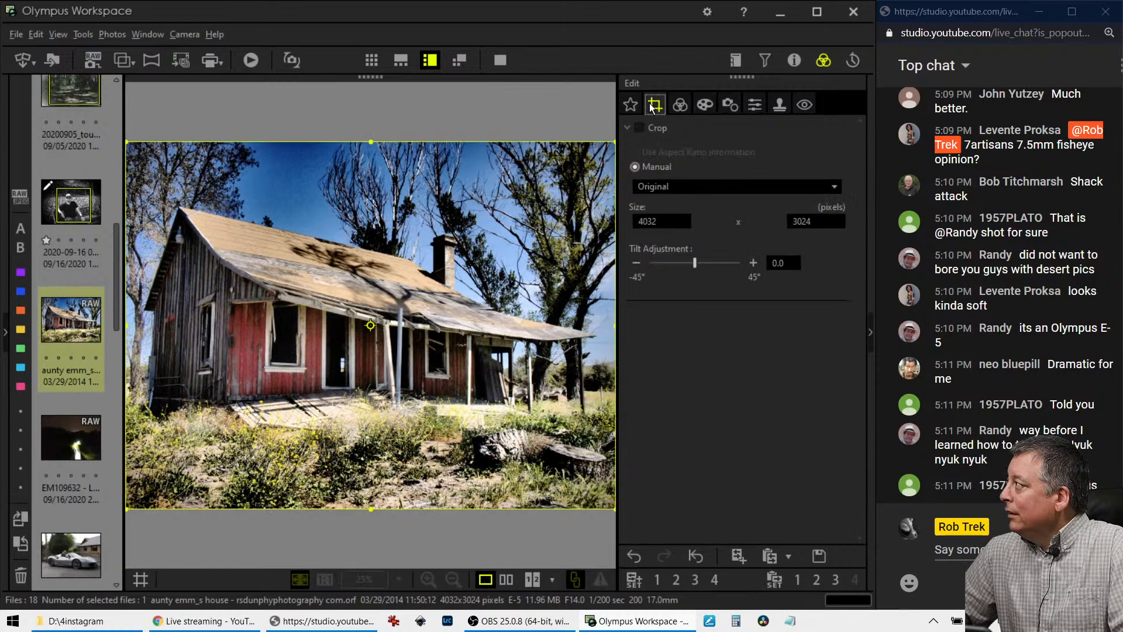
pyautogui.click(643, 186)
pyautogui.click(645, 244)
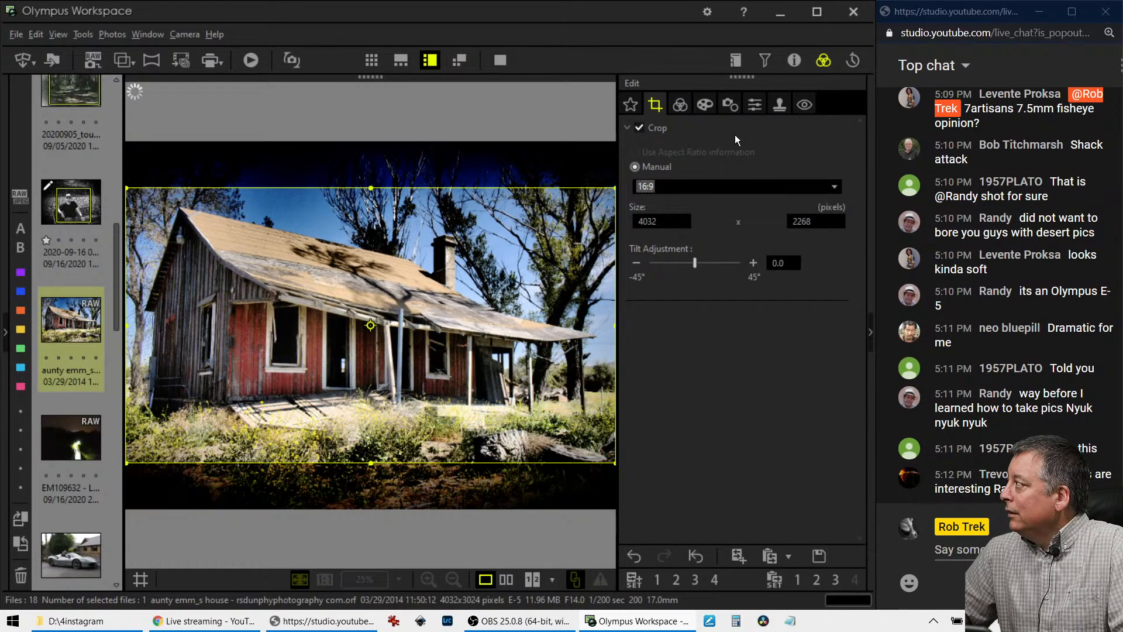
pyautogui.click(678, 104)
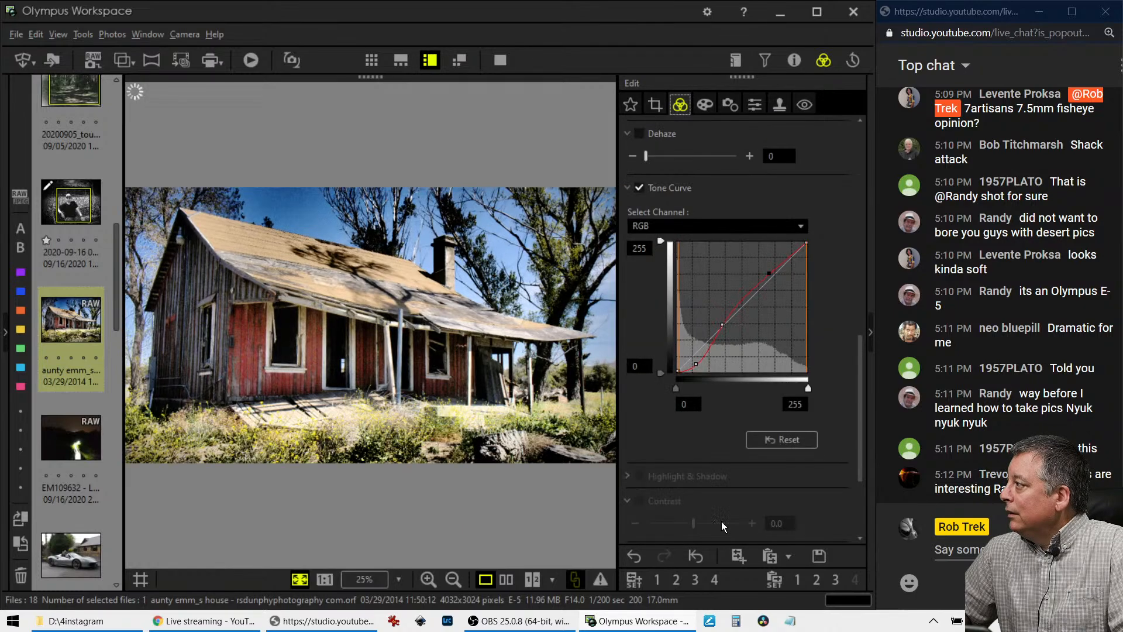
pyautogui.click(655, 107)
pyautogui.moveTo(376, 348); pyautogui.dragTo(377, 342)
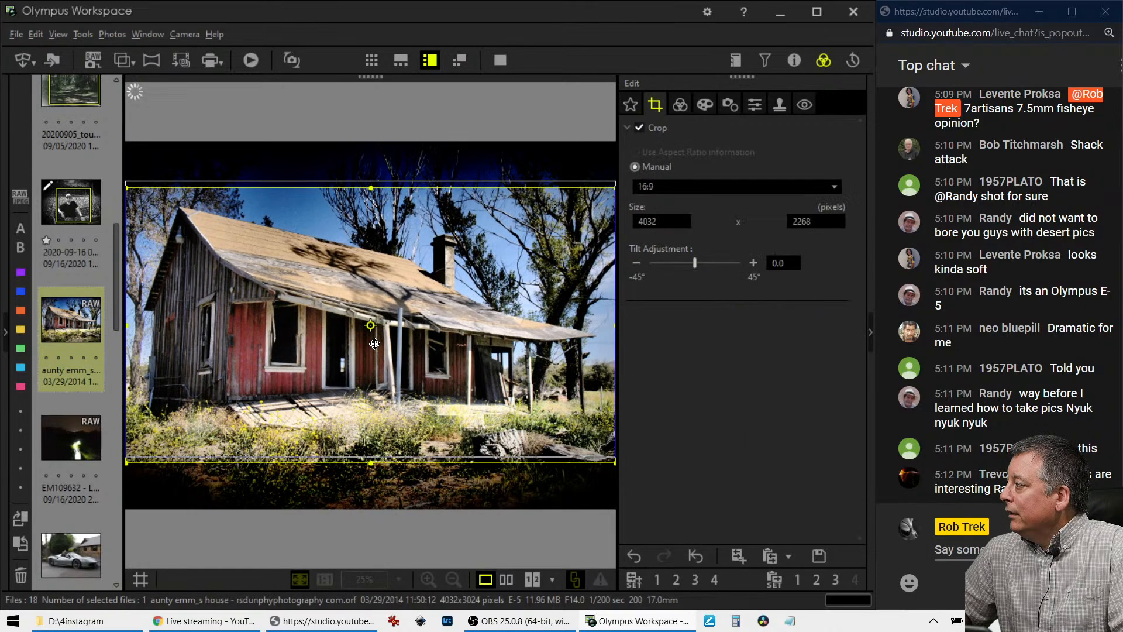
pyautogui.click(678, 104)
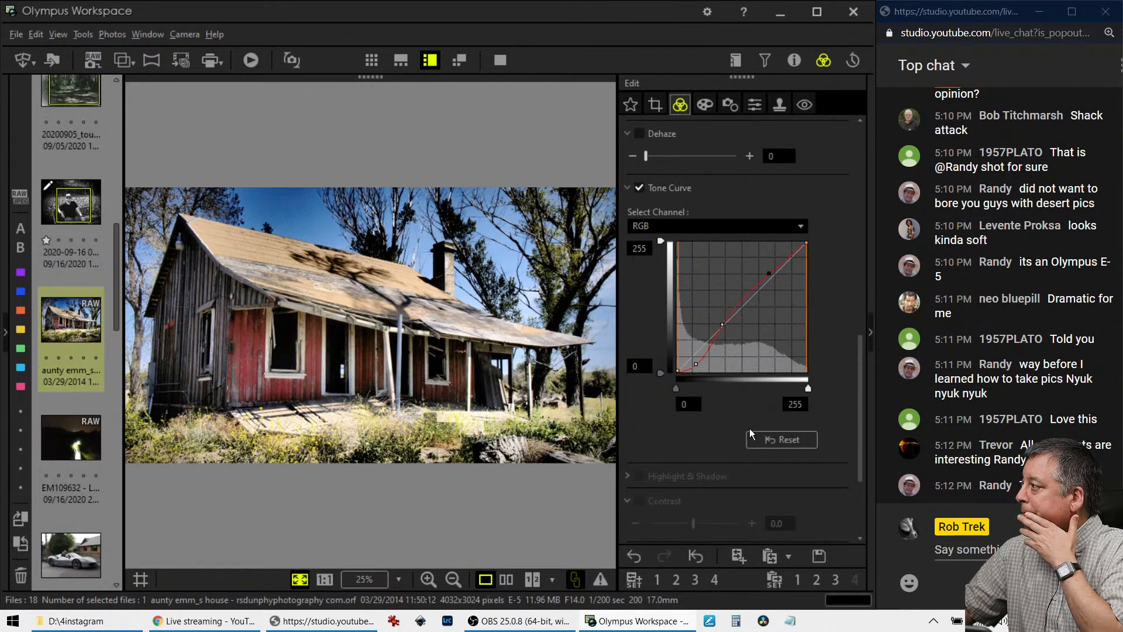
# Check the roof detail at 1:1 magnification, and set the house photo's clarity to 35 and dehaze to 47.
pyautogui.click(352, 271)
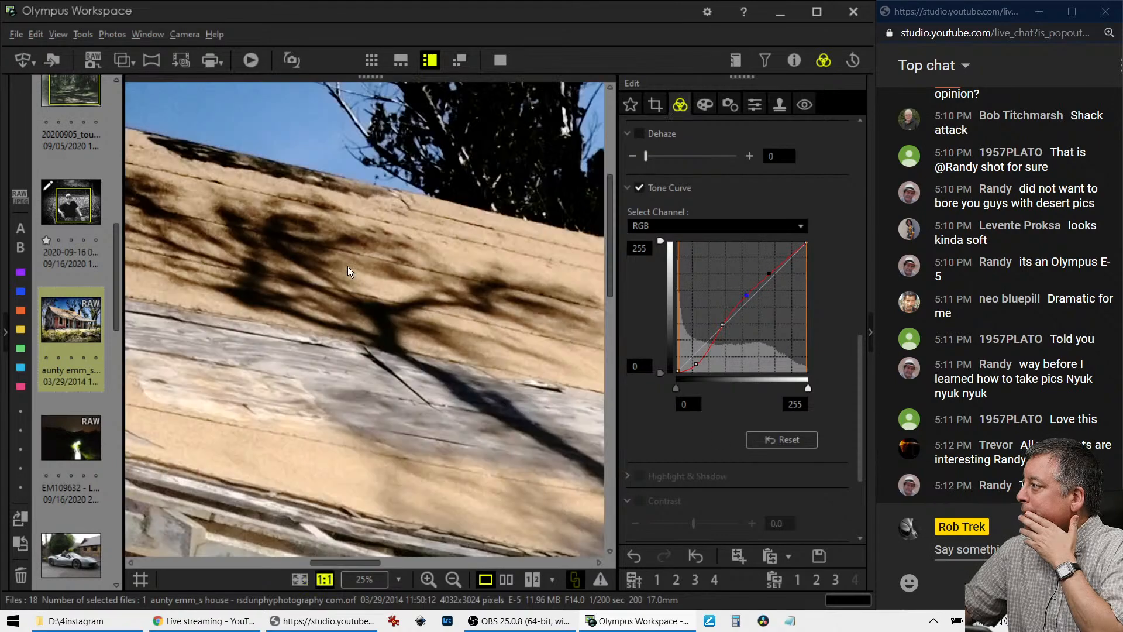
pyautogui.click(333, 295)
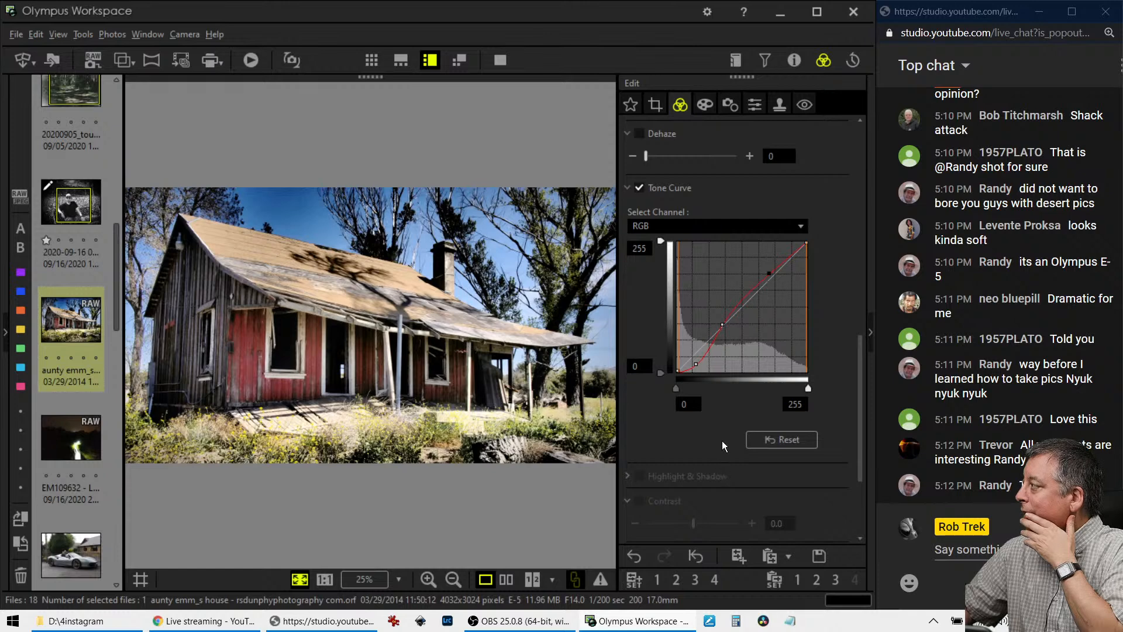
pyautogui.scroll(3, 802, 395)
pyautogui.scroll(2, 802, 392)
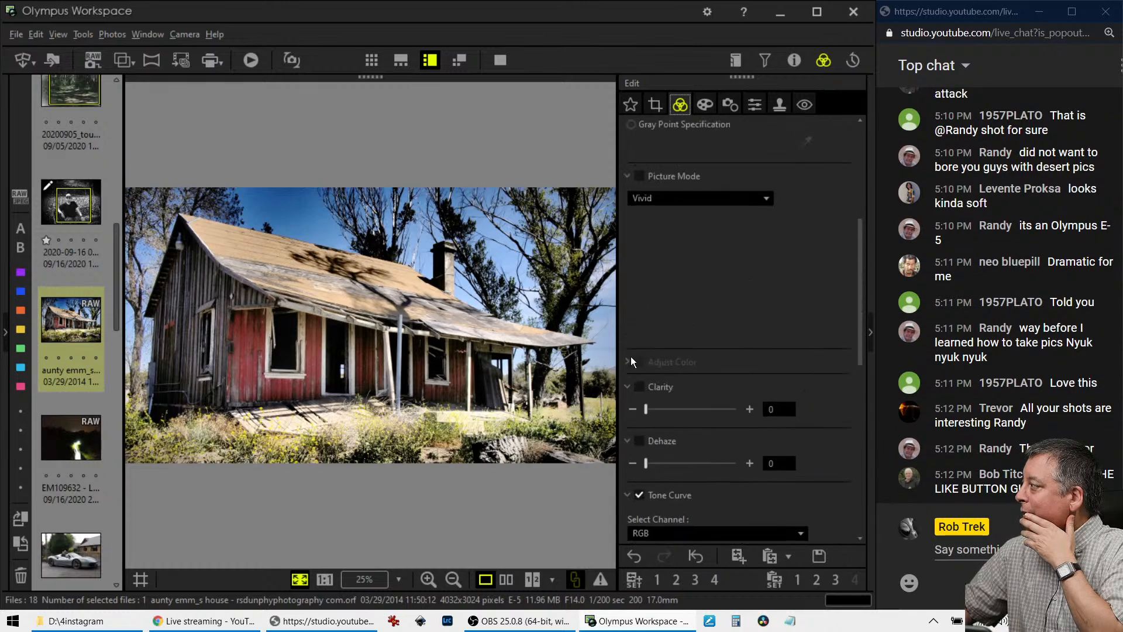
pyautogui.scroll(2, 681, 334)
pyautogui.scroll(2, 678, 334)
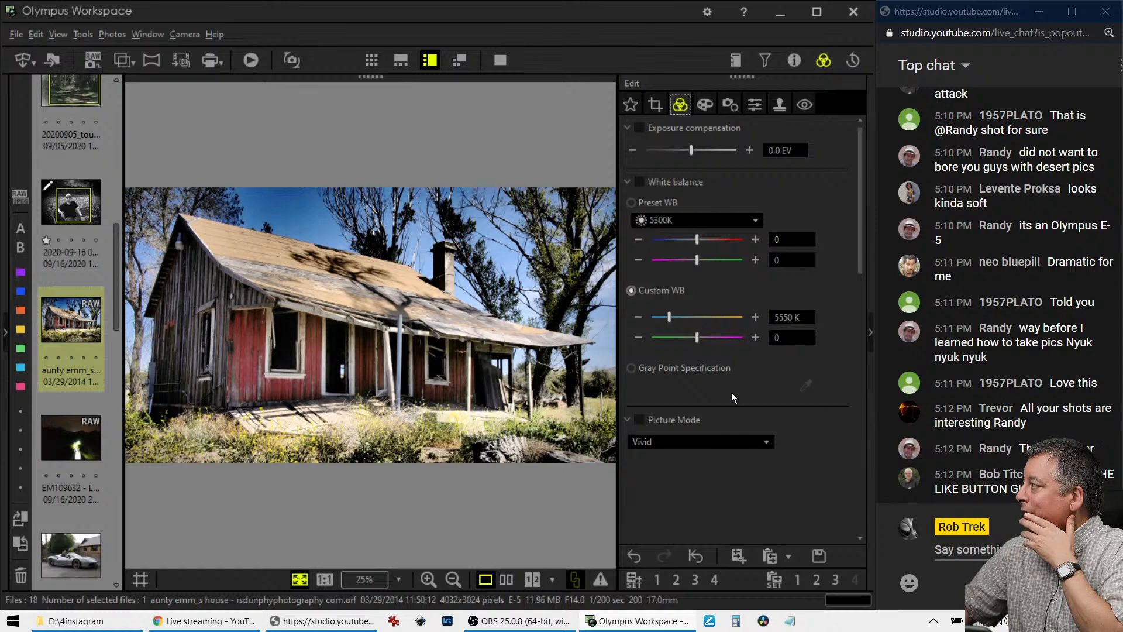
pyautogui.scroll(-7, 731, 392)
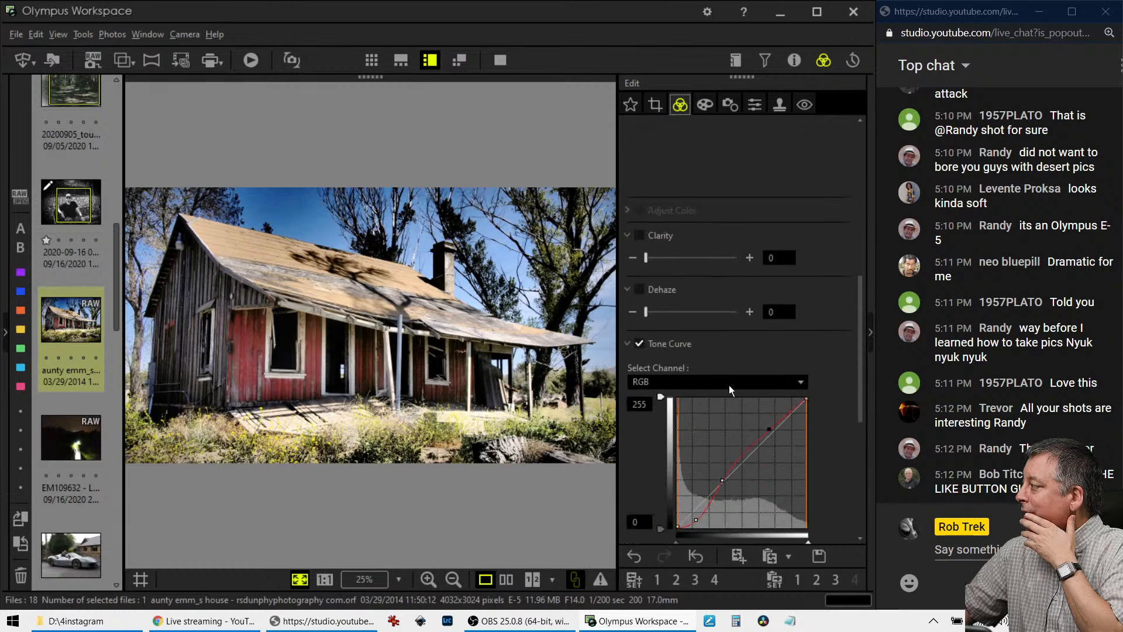
pyautogui.moveTo(646, 314); pyautogui.dragTo(676, 317)
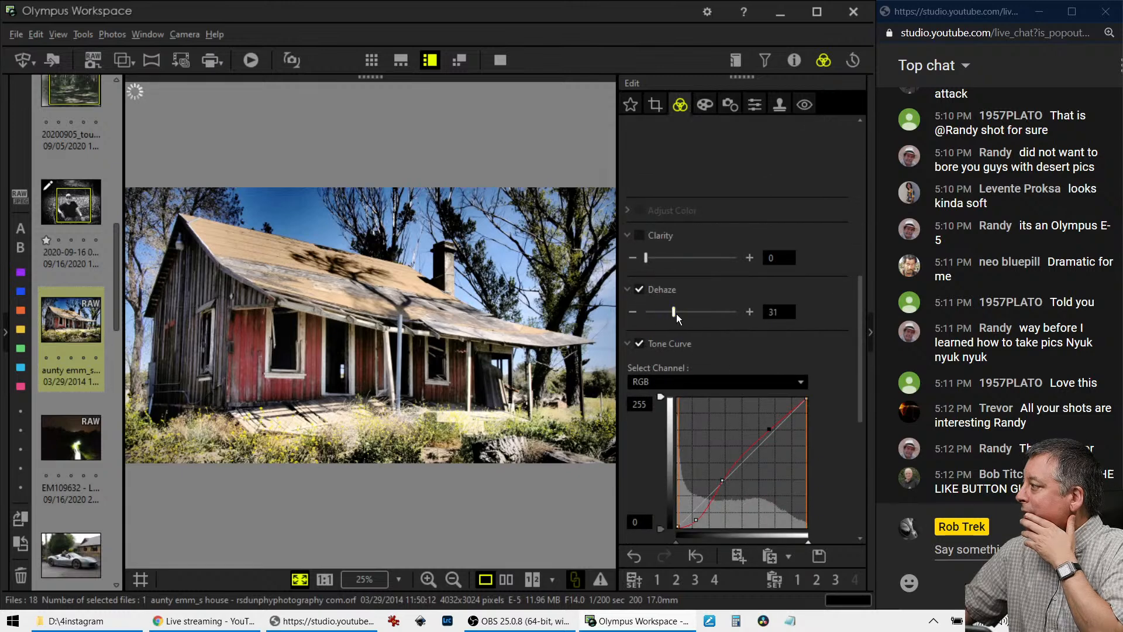
pyautogui.moveTo(649, 260); pyautogui.dragTo(677, 260)
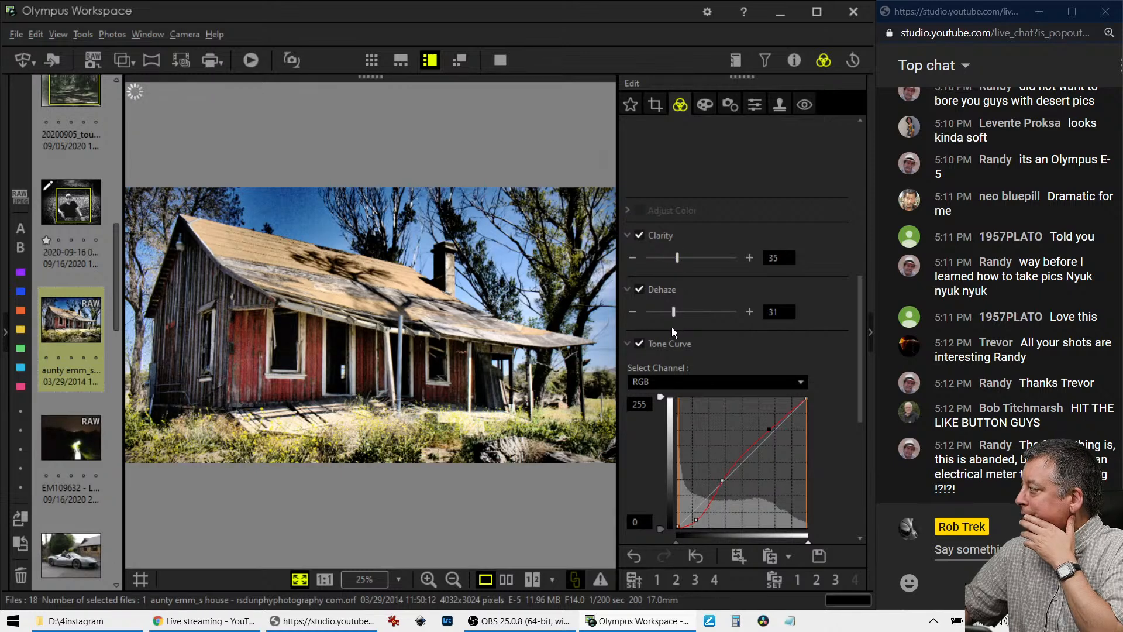
pyautogui.moveTo(673, 311); pyautogui.dragTo(688, 312)
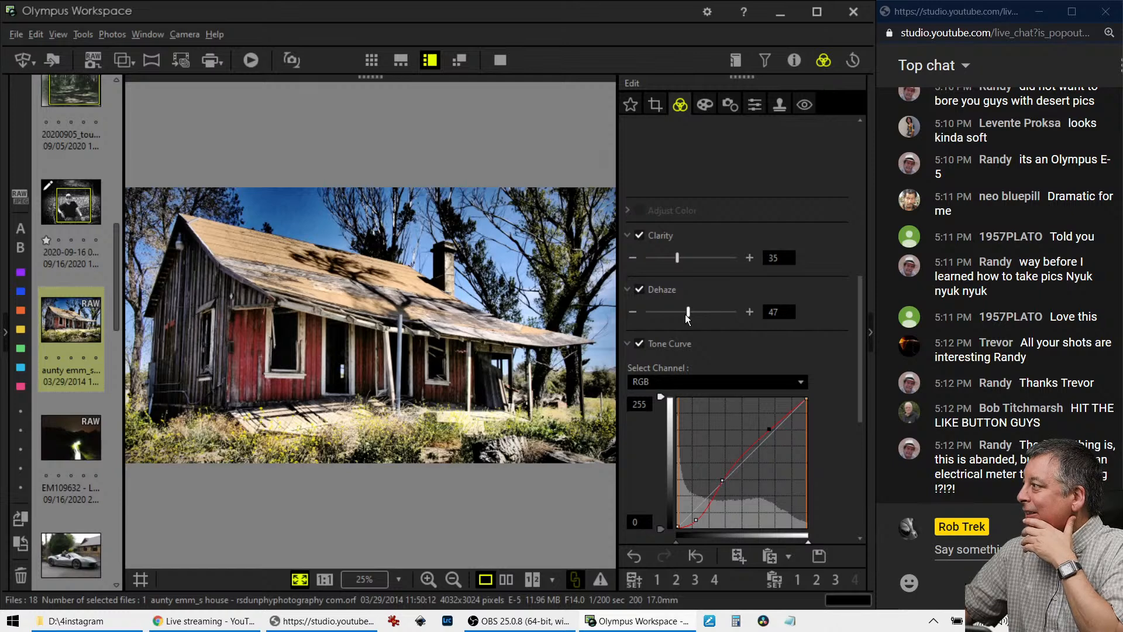
pyautogui.scroll(-5, 717, 353)
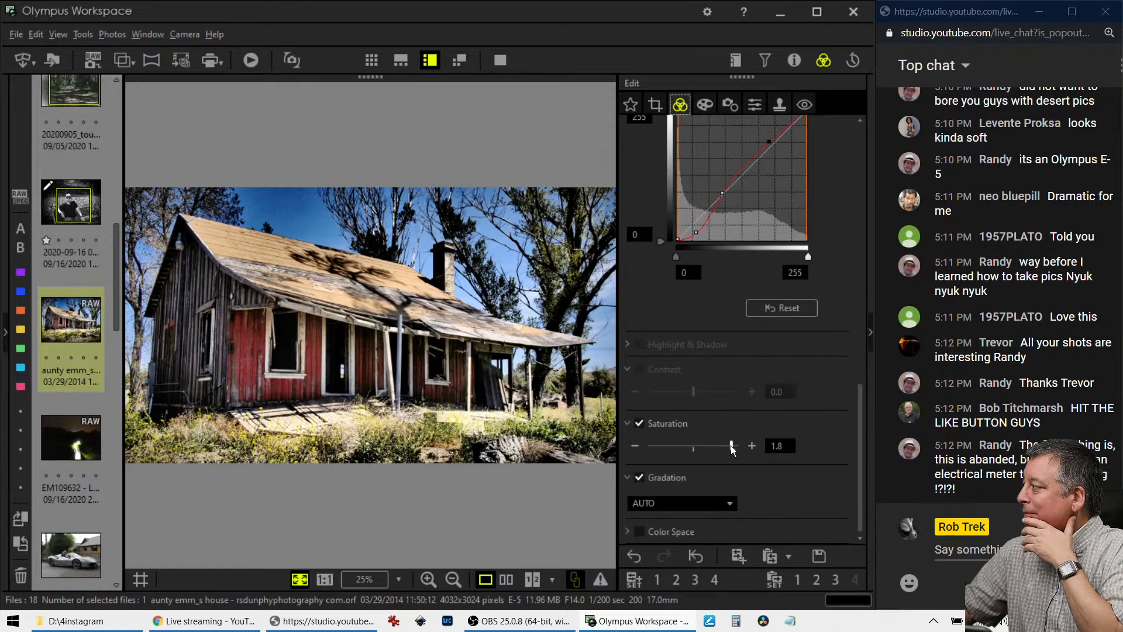
pyautogui.scroll(3, 749, 414)
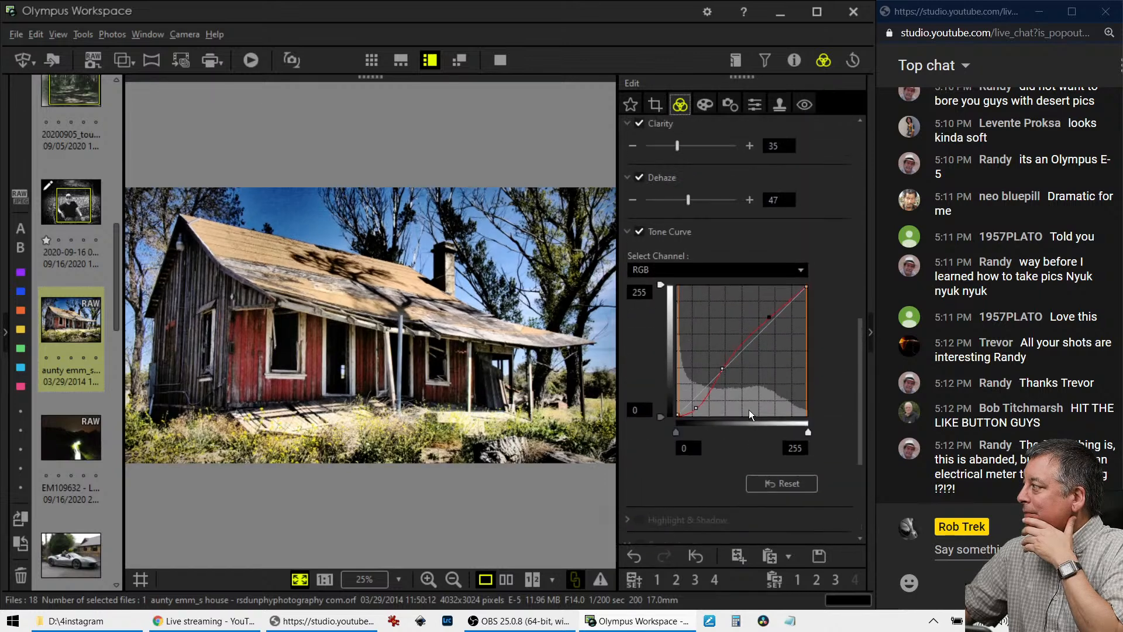
pyautogui.scroll(2, 748, 409)
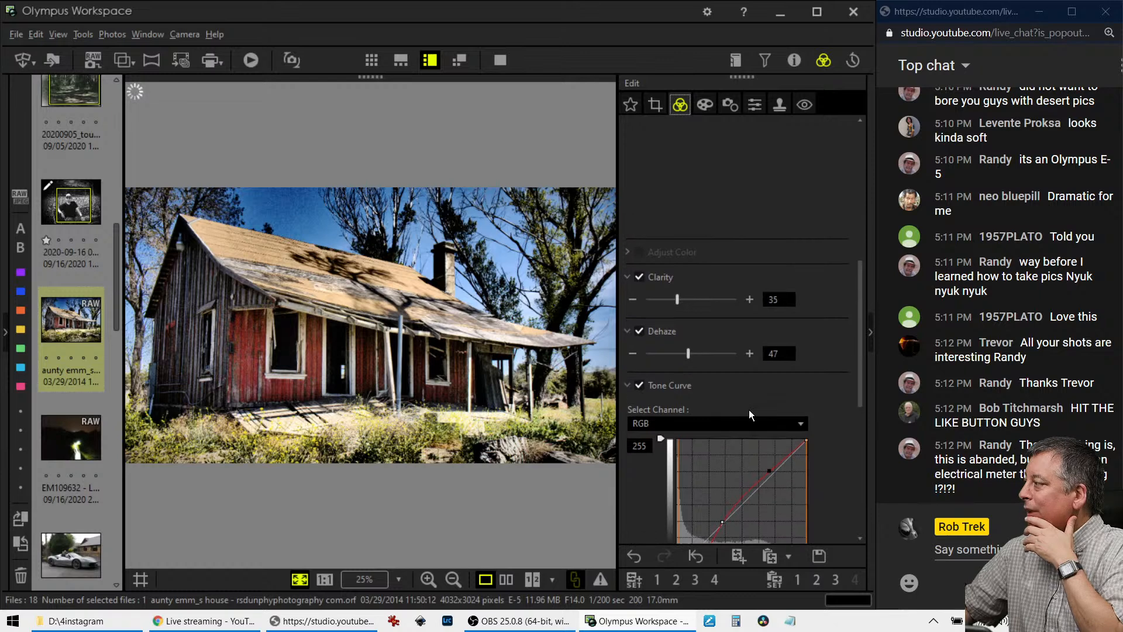
# Compare the edited house photo side by side with the original in full screen, and return to the single-image view.
pyautogui.click(507, 579)
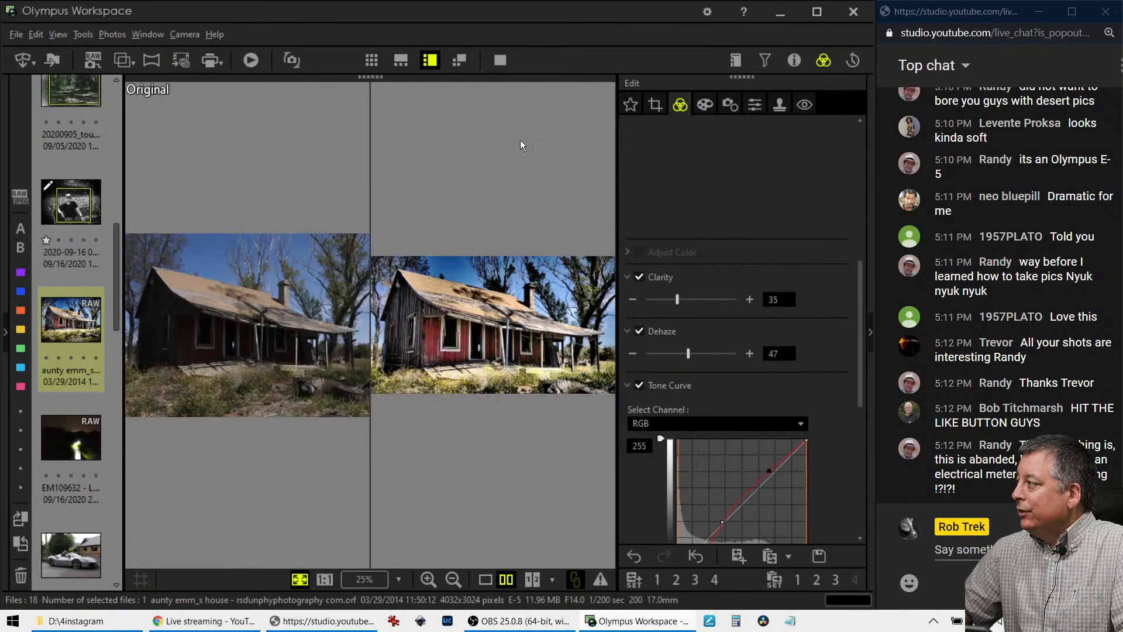
pyautogui.click(502, 60)
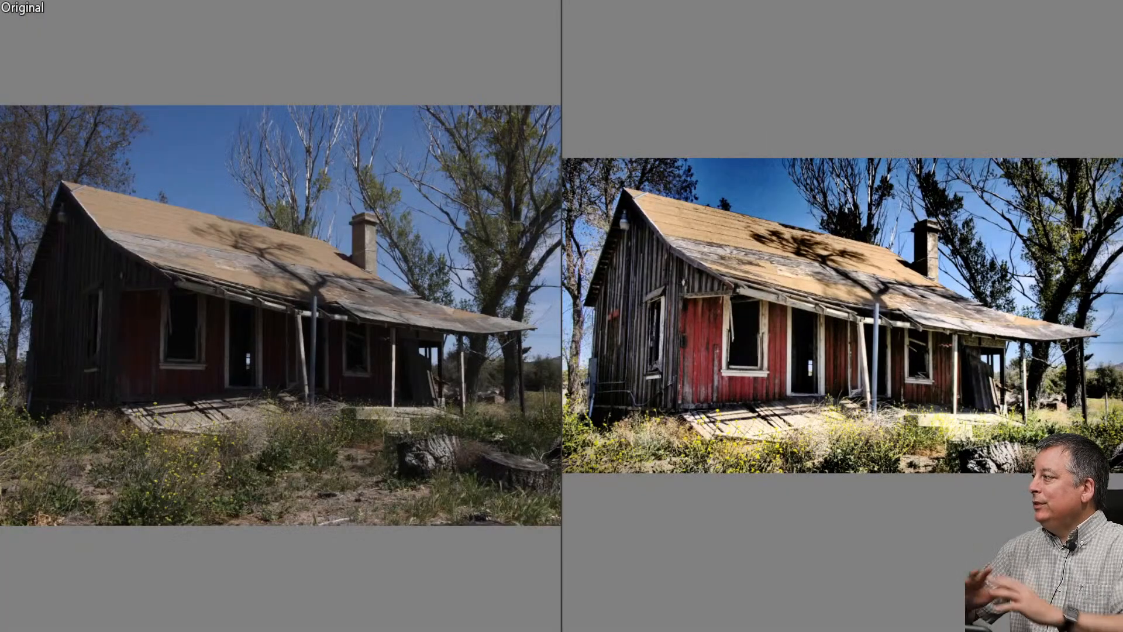
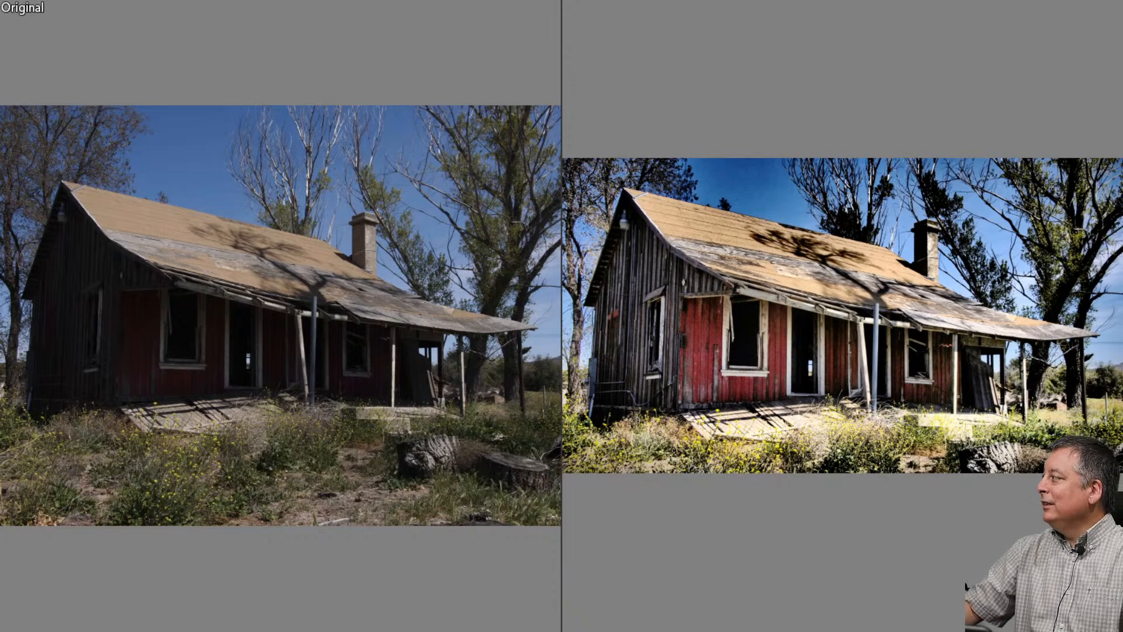
pyautogui.press('Escape')
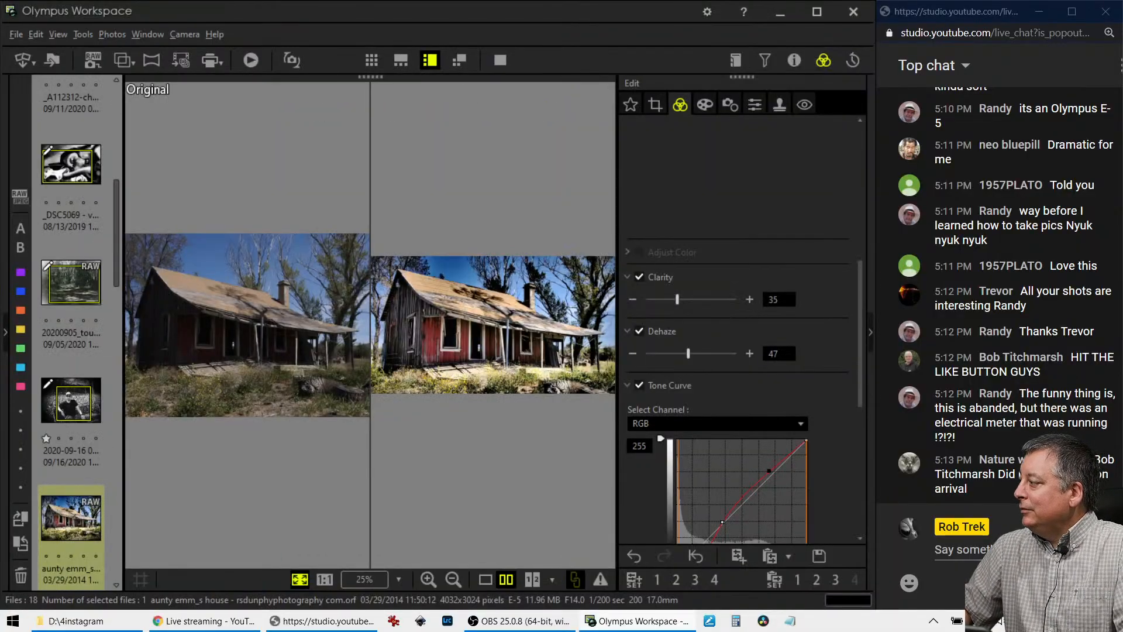
pyautogui.click(485, 579)
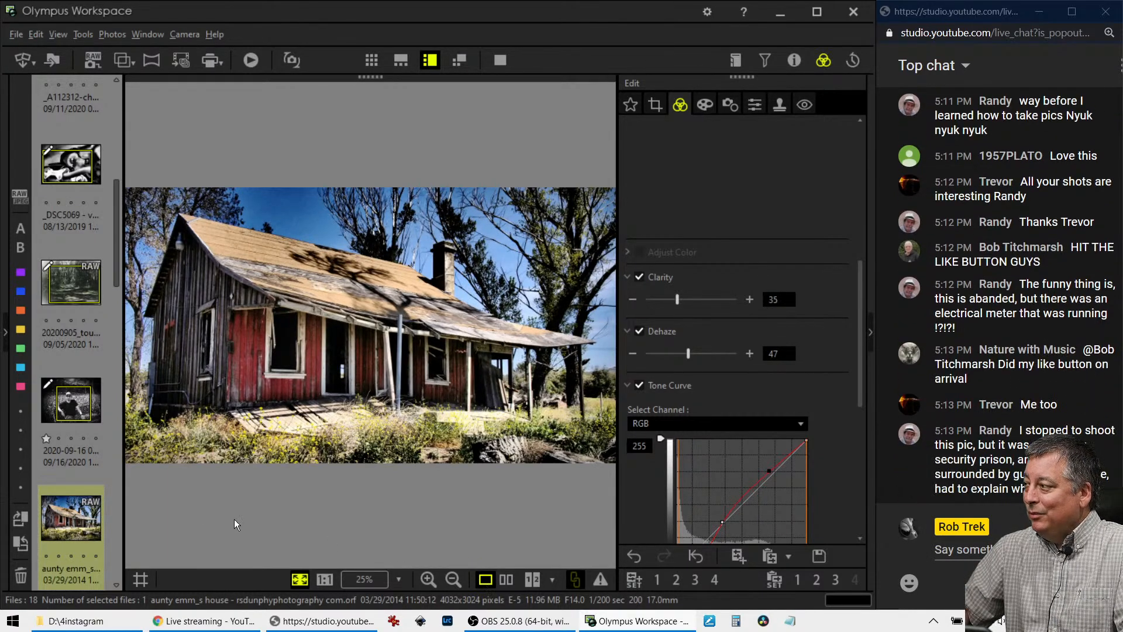
# Open the raw night photo of the brightly lit footbridge and inspect it in full screen.
pyautogui.scroll(-3, 83, 508)
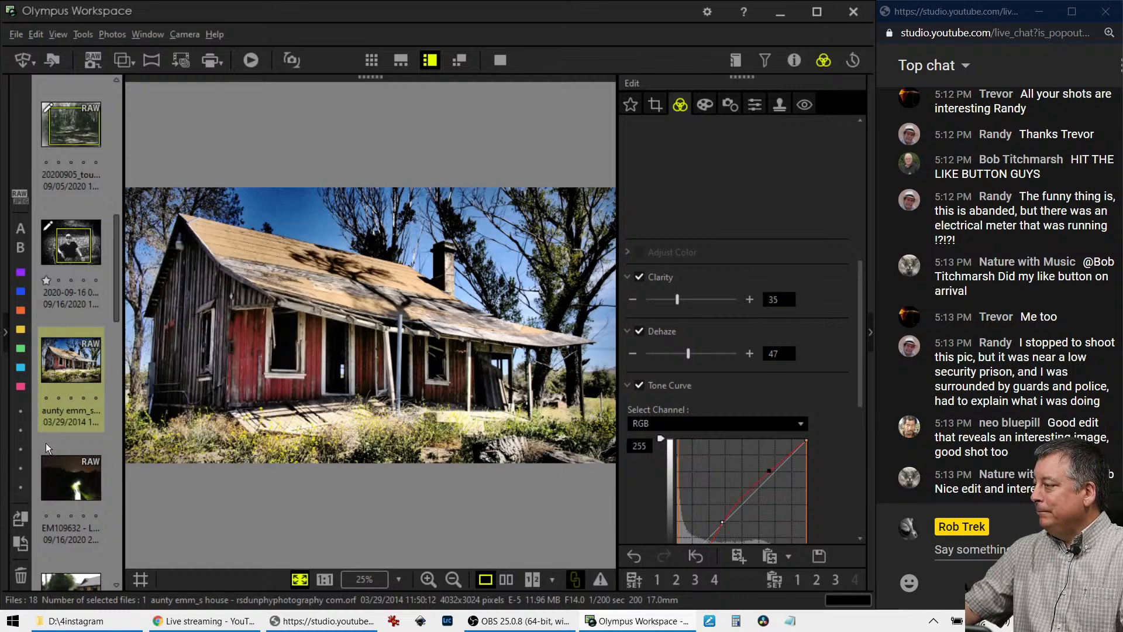
pyautogui.click(76, 493)
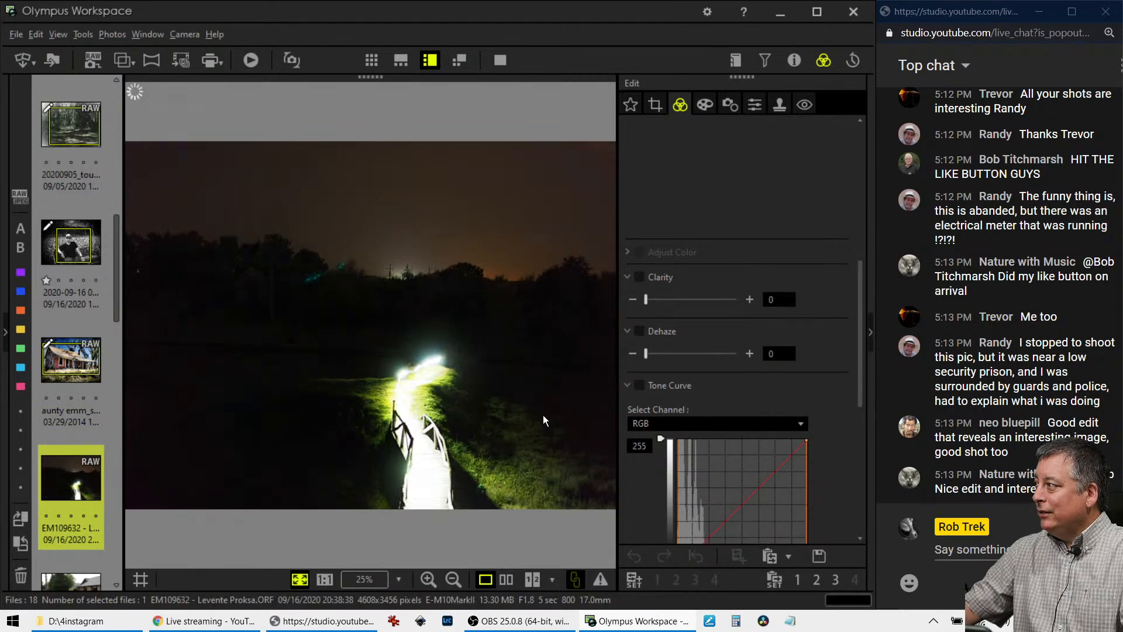
pyautogui.click(499, 66)
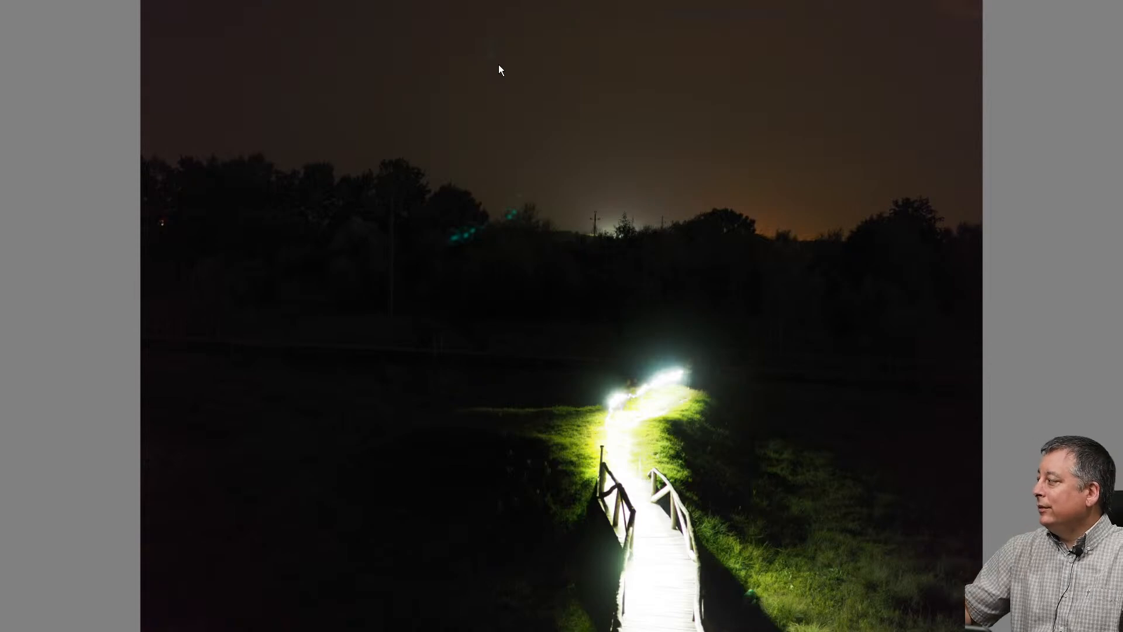
pyautogui.click(498, 64)
# Crop the night photo to the custom 3.0:4.0 ratio, tightened around the footbridge and path to about 2196 x 2930 pixels.
pyautogui.click(650, 109)
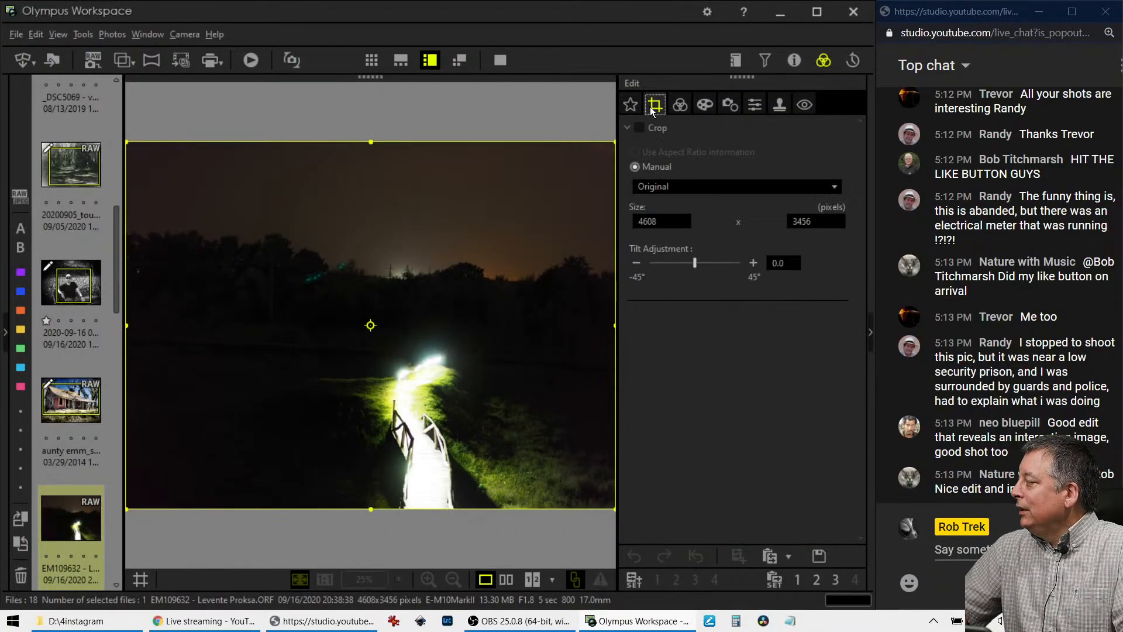
pyautogui.click(677, 186)
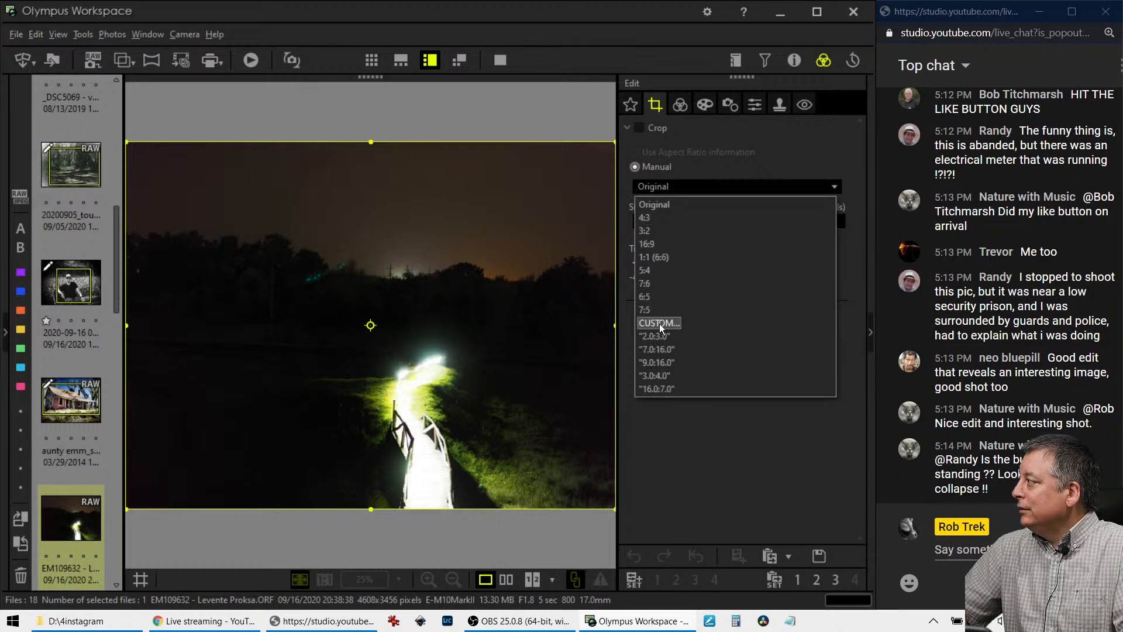
pyautogui.click(665, 373)
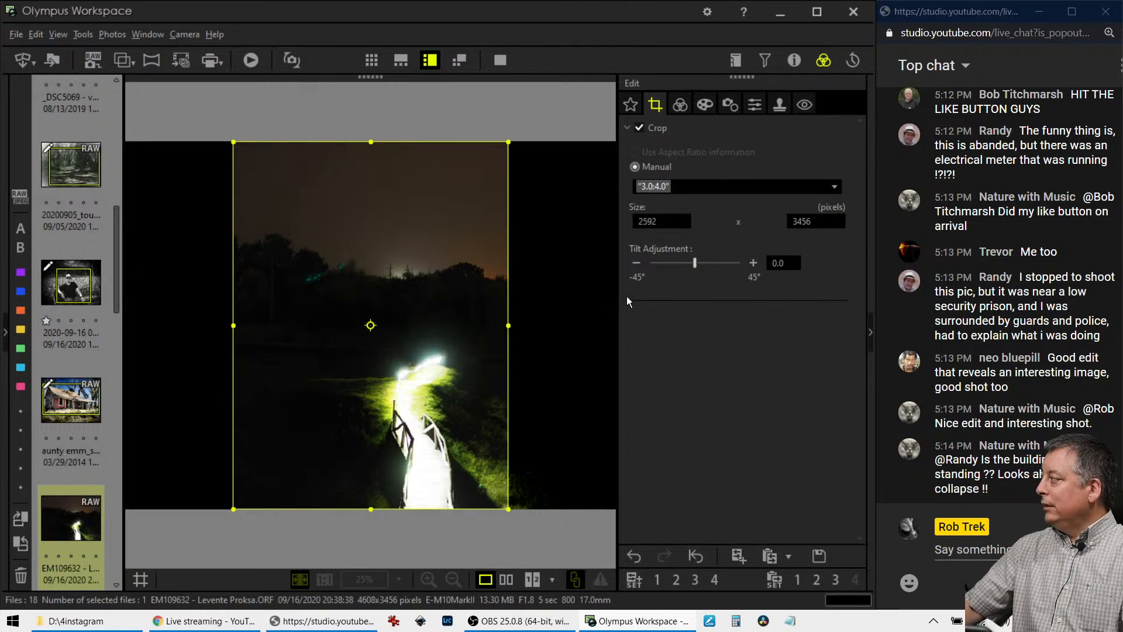
pyautogui.moveTo(433, 330); pyautogui.dragTo(467, 331)
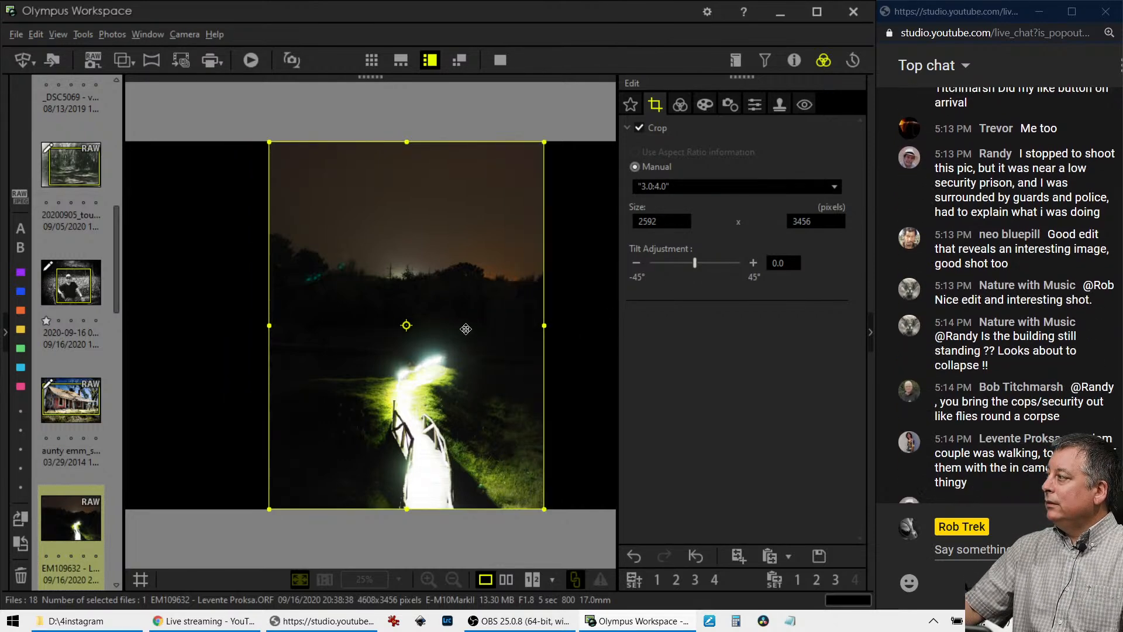
pyautogui.moveTo(270, 141); pyautogui.dragTo(303, 219)
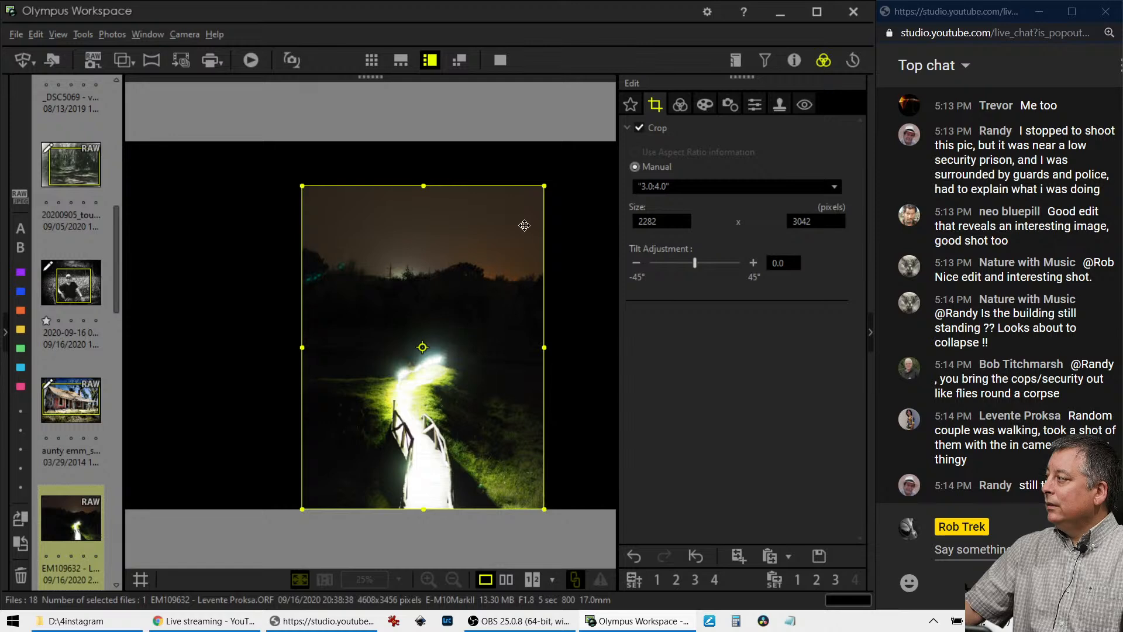
pyautogui.moveTo(541, 189); pyautogui.dragTo(535, 200)
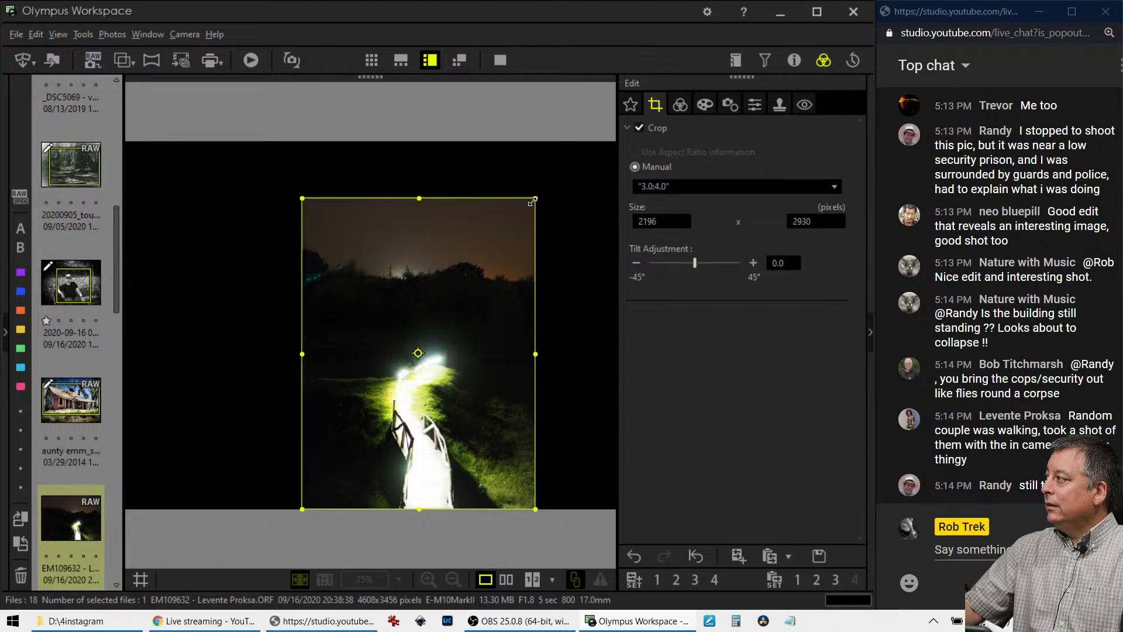
pyautogui.click(677, 107)
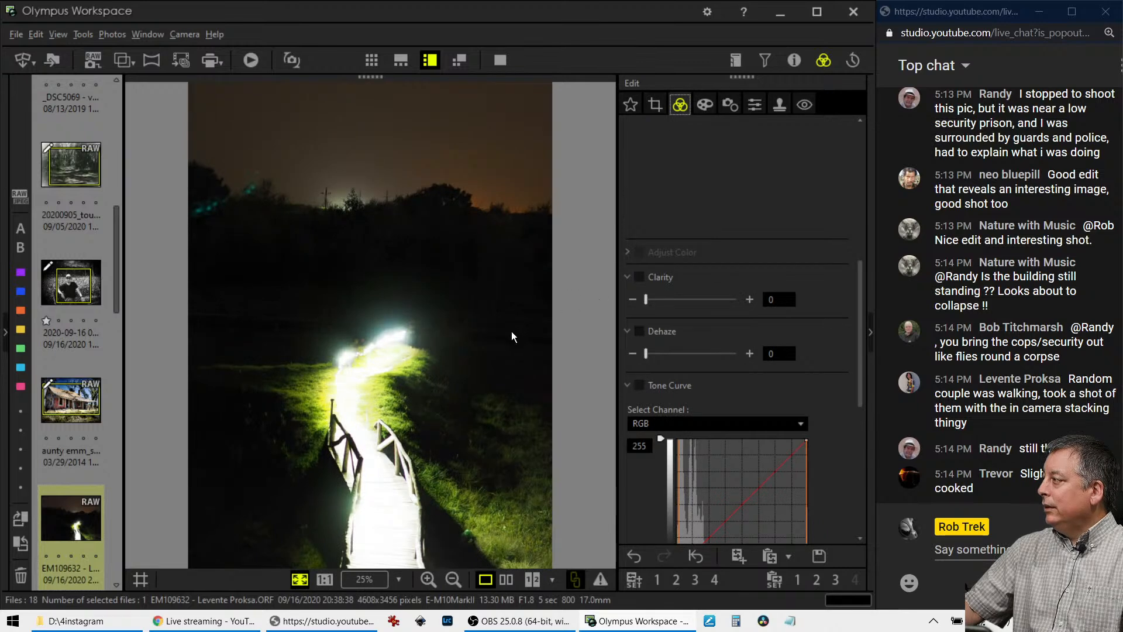
# Try a stronger exposure reduction on the night photo, and settle on an exposure compensation of -0.3 EV.
pyautogui.scroll(5, 728, 218)
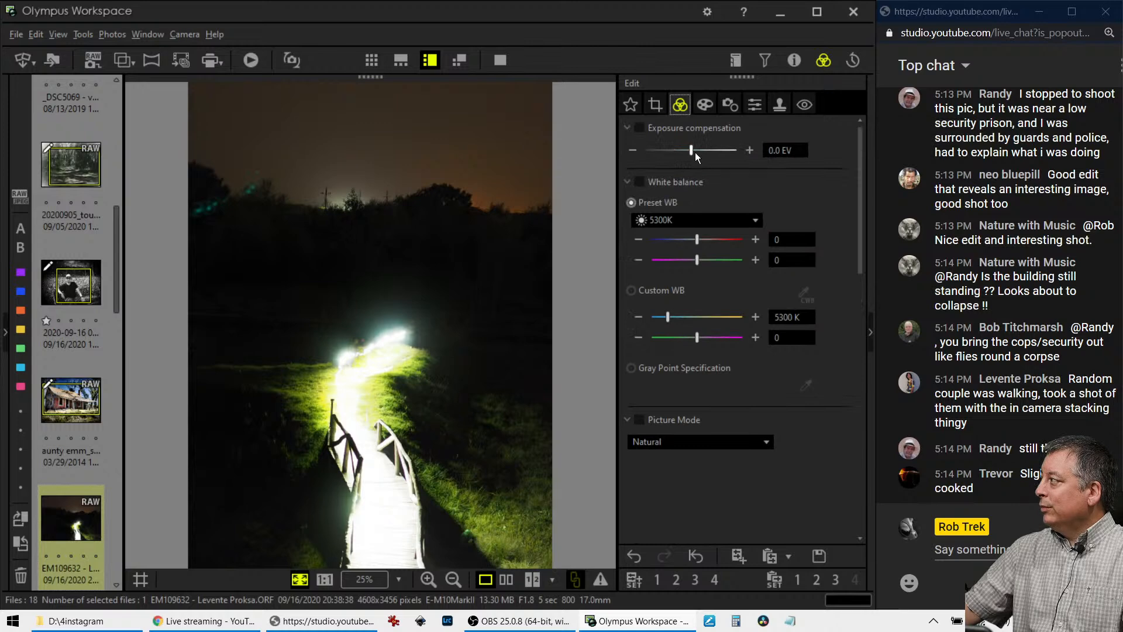
pyautogui.moveTo(692, 152); pyautogui.dragTo(675, 154)
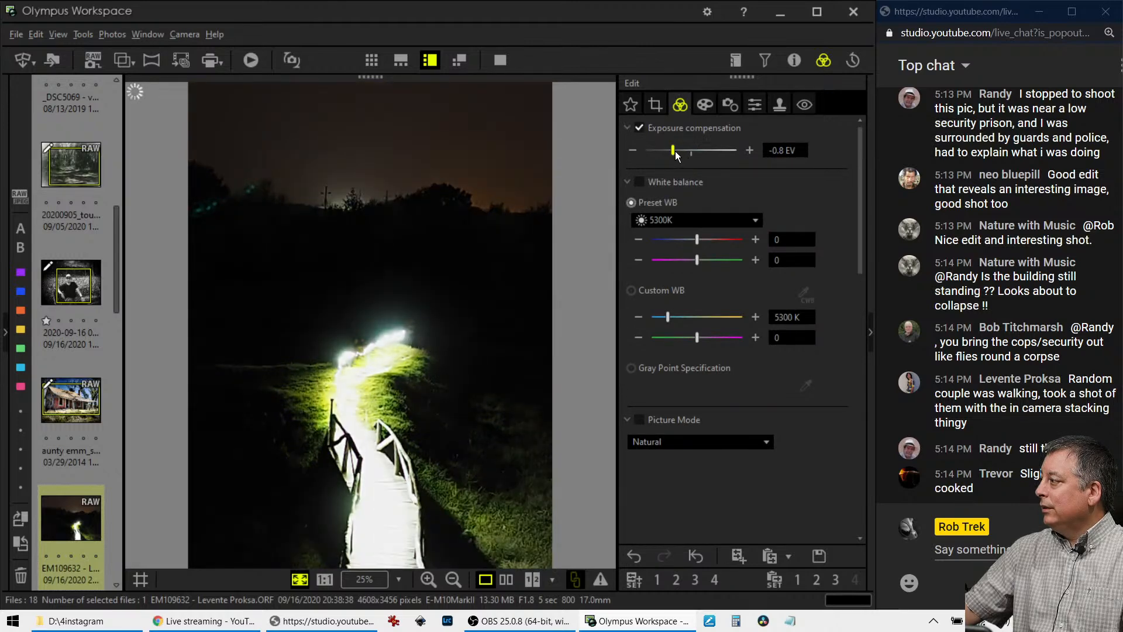
pyautogui.moveTo(672, 154)
pyautogui.mouseDown()
pyautogui.moveTo(647, 151)
pyautogui.moveTo(687, 152)
pyautogui.mouseUp()
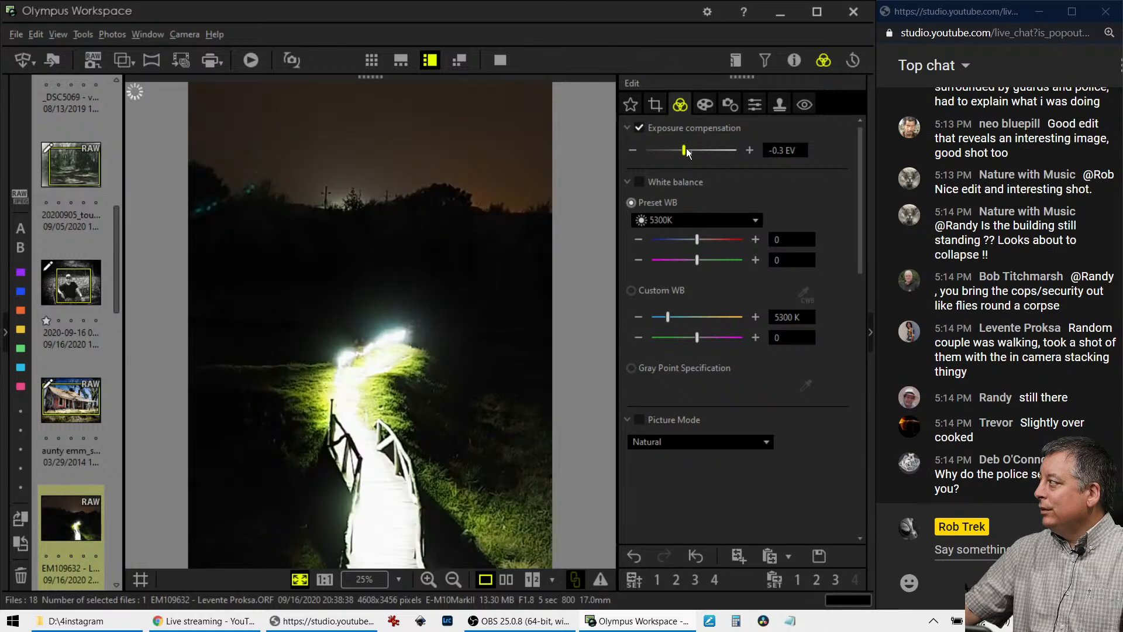
pyautogui.scroll(-5, 779, 378)
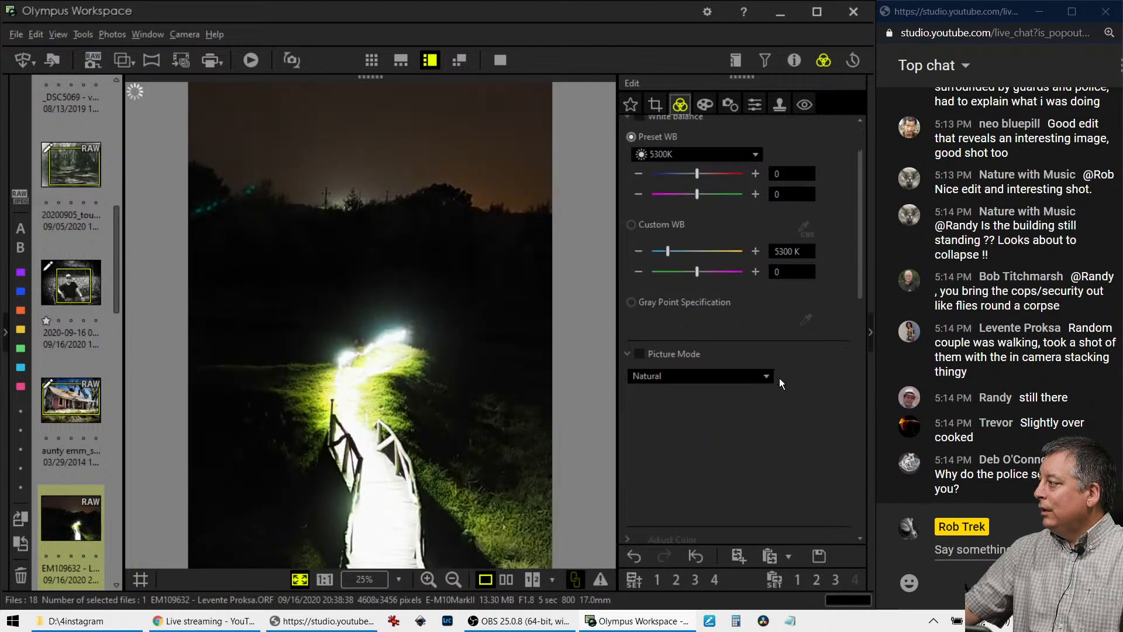
# Set the night photo's saturation to 0.4 and its contrast to -0.4.
pyautogui.scroll(-5, 779, 377)
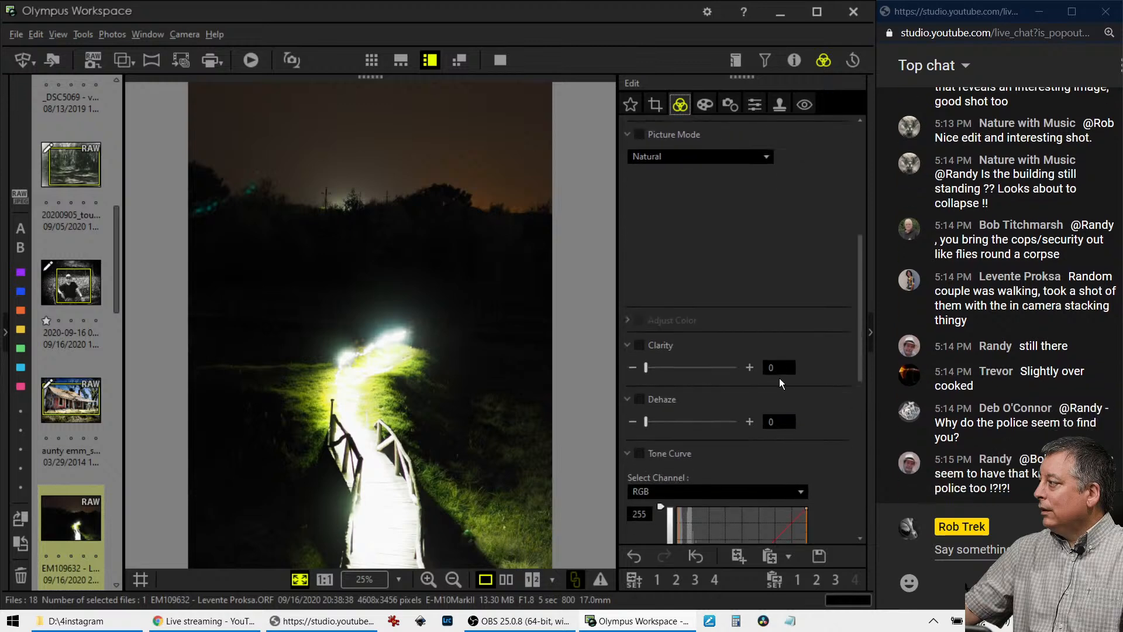
pyautogui.scroll(-1, 779, 377)
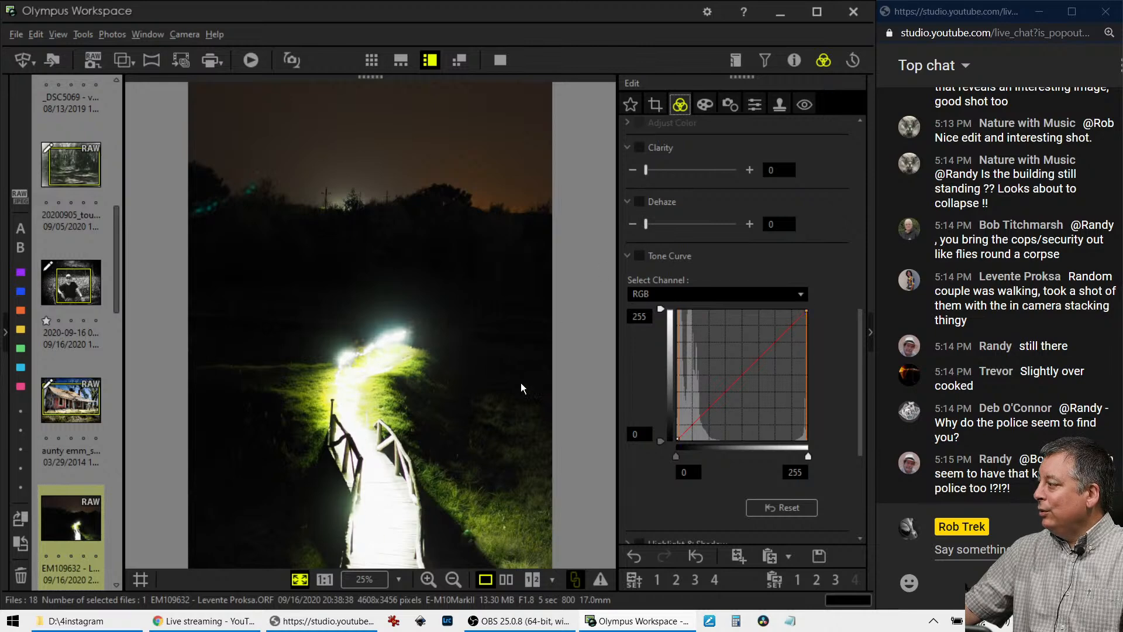
pyautogui.scroll(-2, 712, 447)
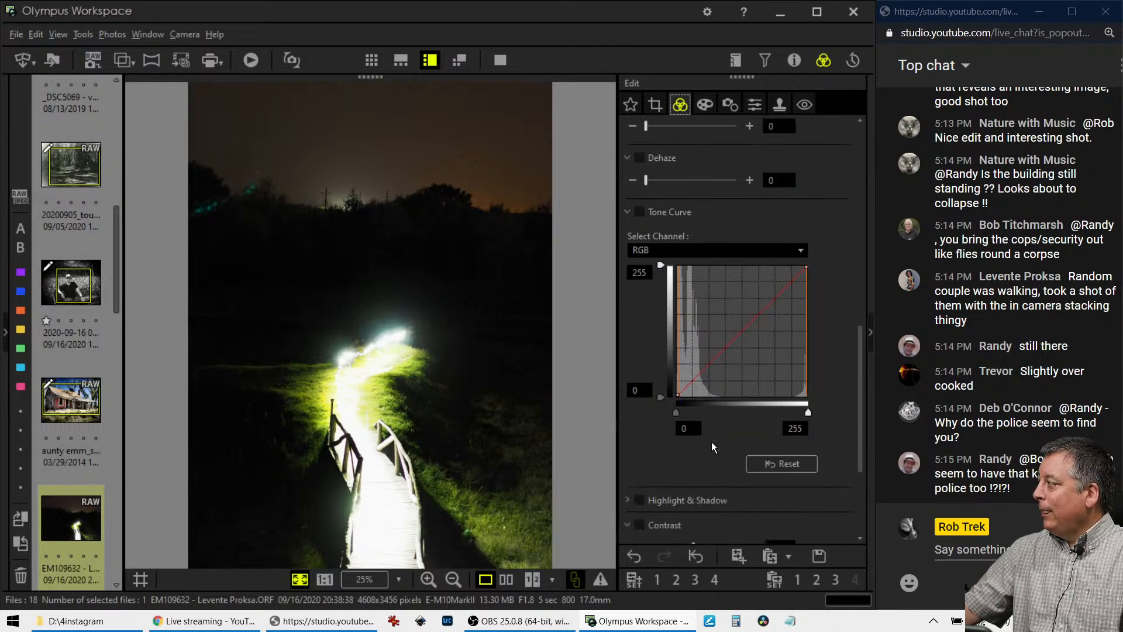
pyautogui.scroll(-8, 711, 441)
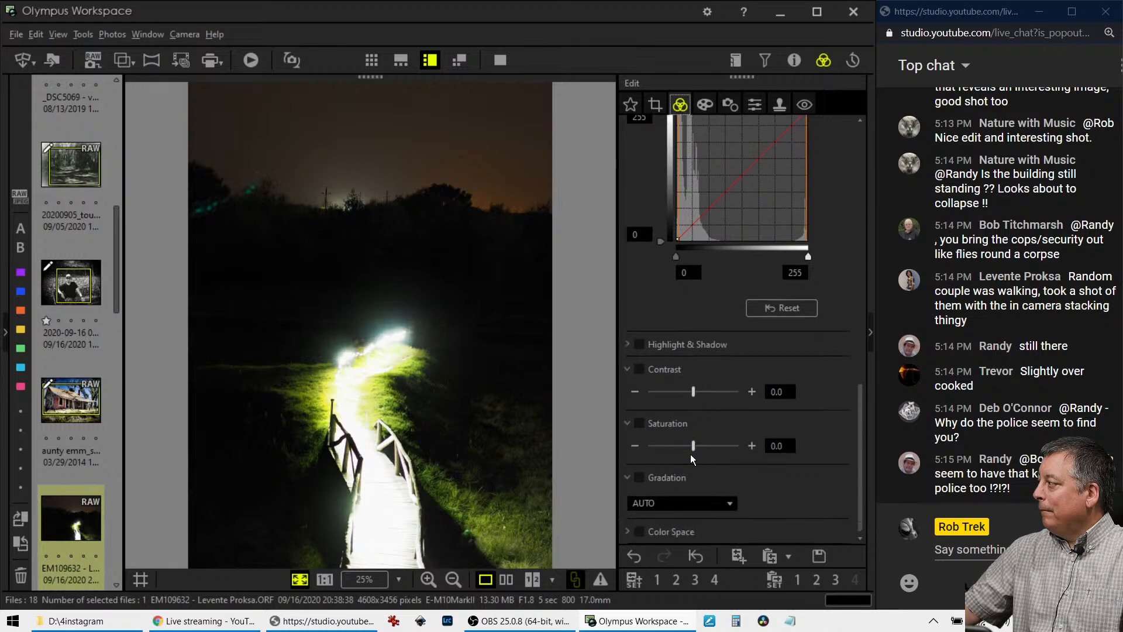
pyautogui.click(700, 449)
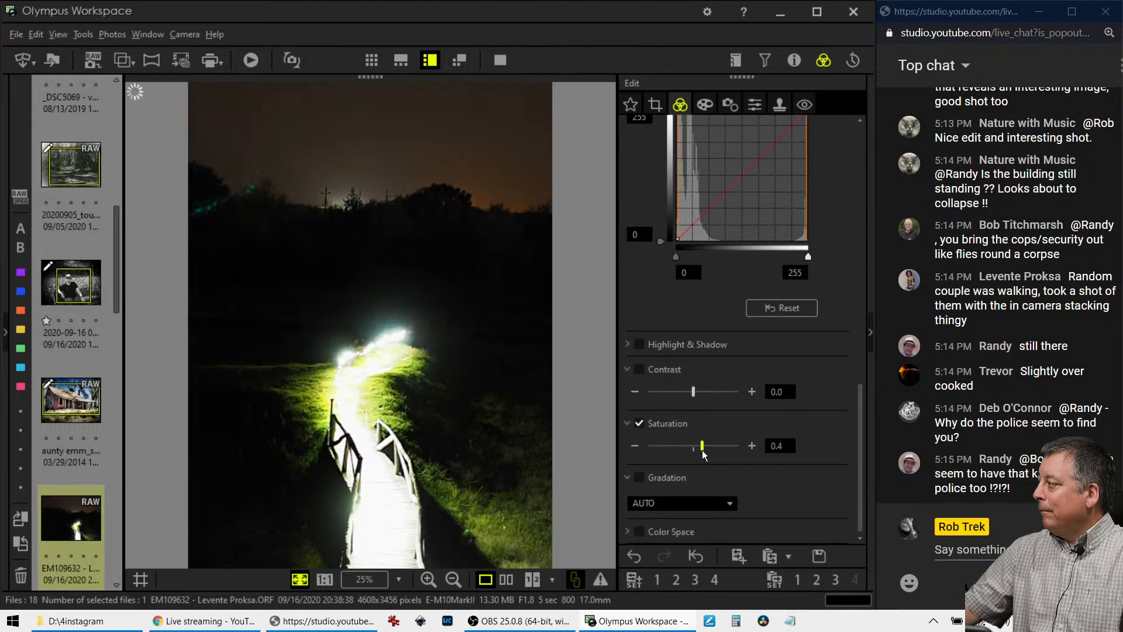
pyautogui.moveTo(692, 396); pyautogui.dragTo(686, 396)
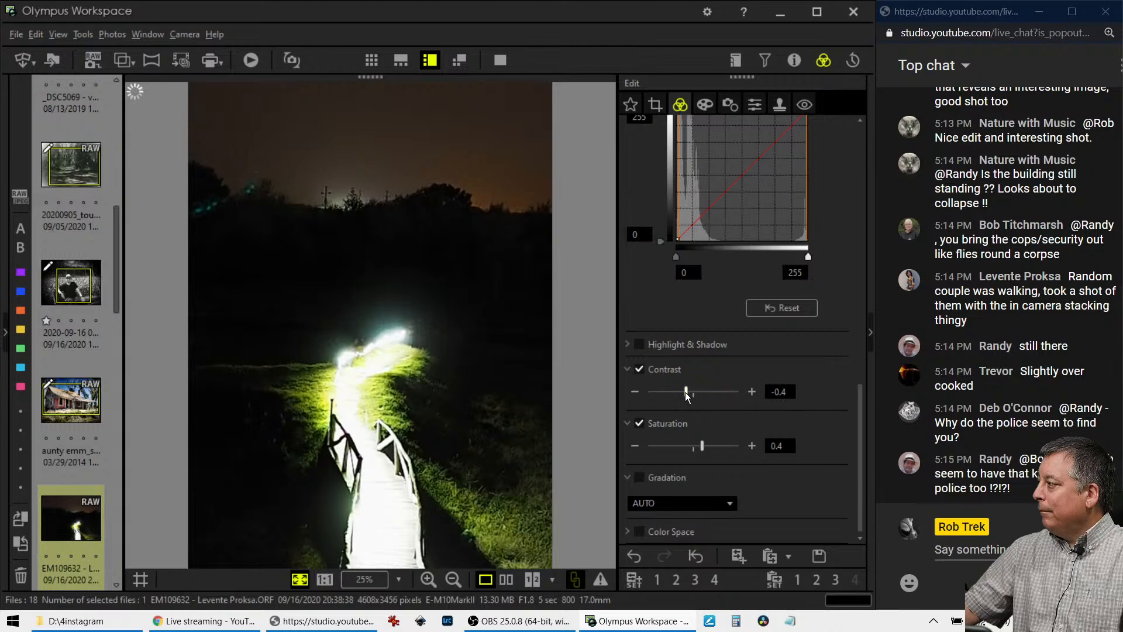
# Change the night photo's gradation to Normal.
pyautogui.click(704, 507)
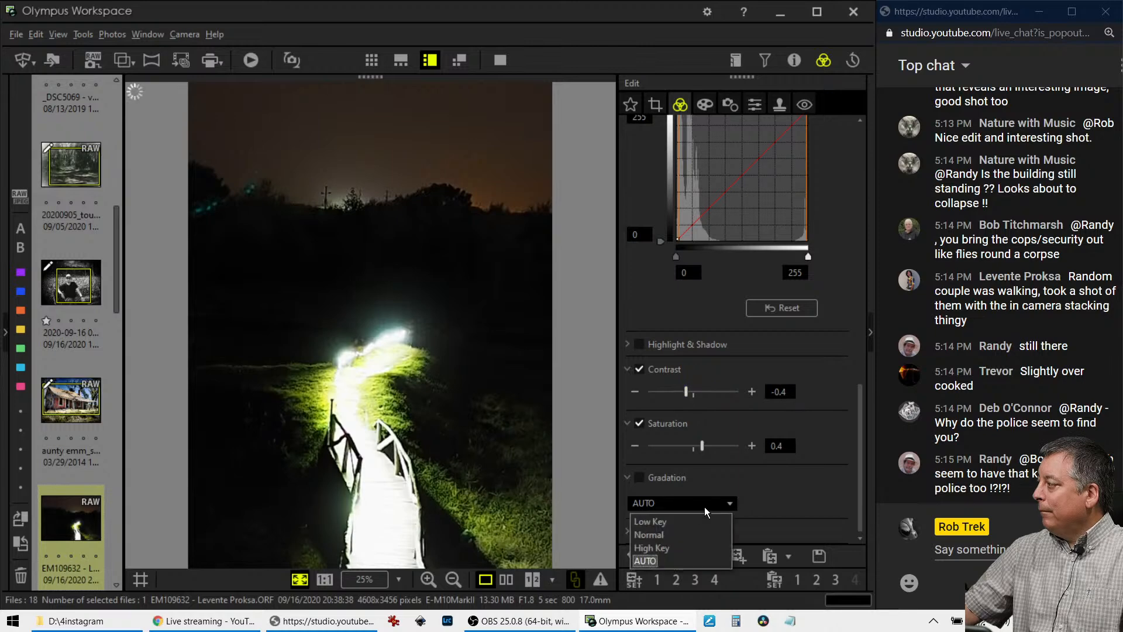
pyautogui.click(683, 536)
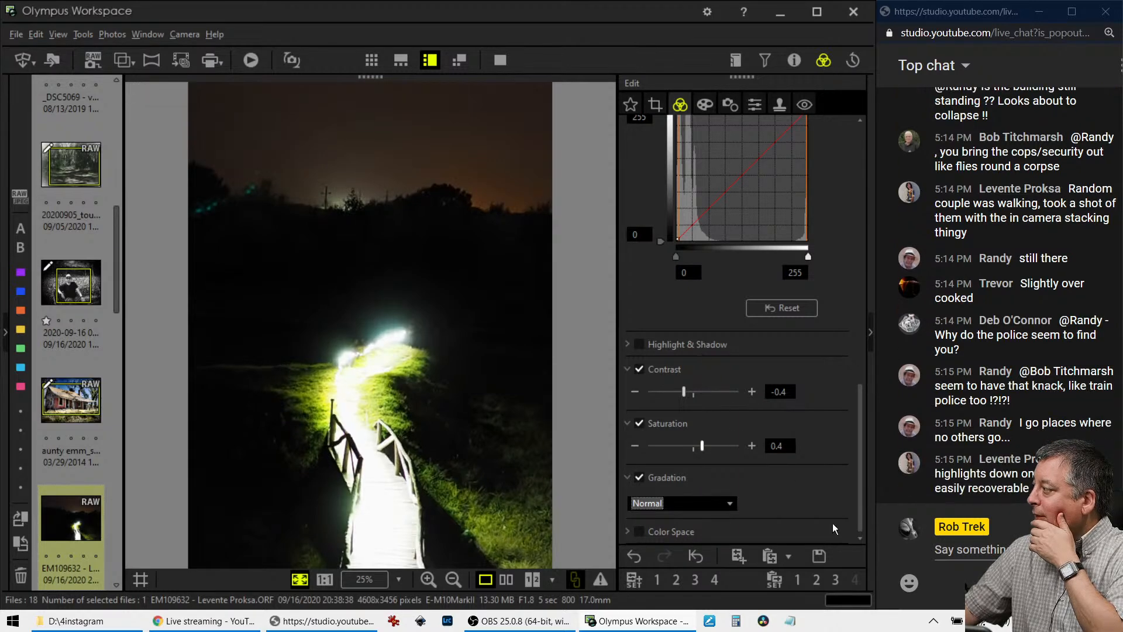
pyautogui.click(806, 500)
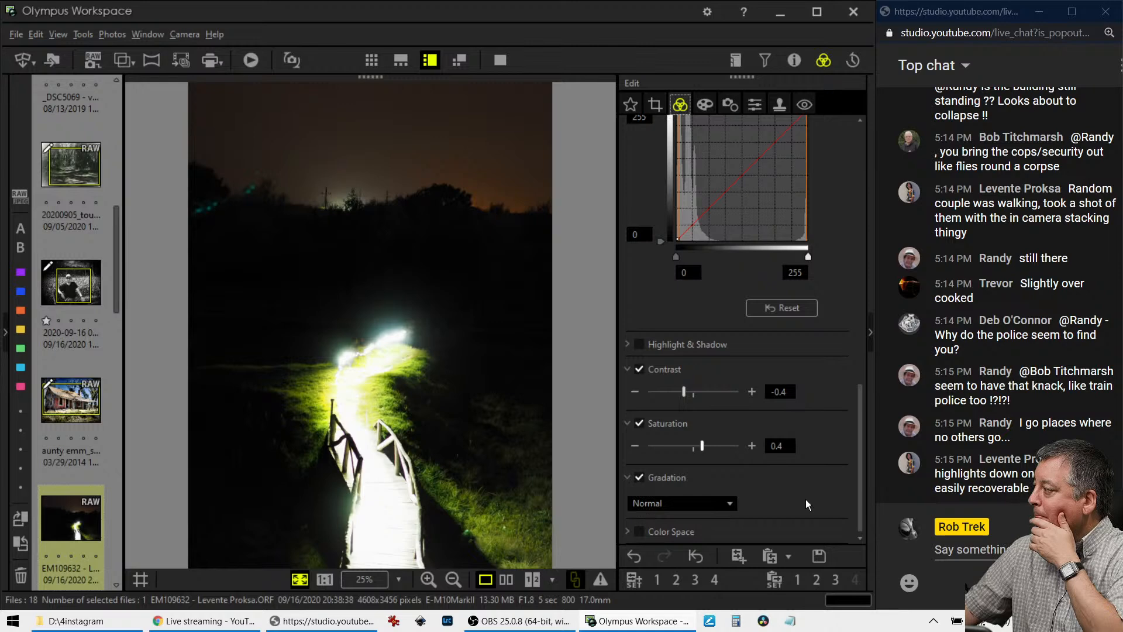
# Warm the night photo's white balance with a custom temperature of 5800 K.
pyautogui.scroll(4, 805, 500)
pyautogui.scroll(10, 805, 499)
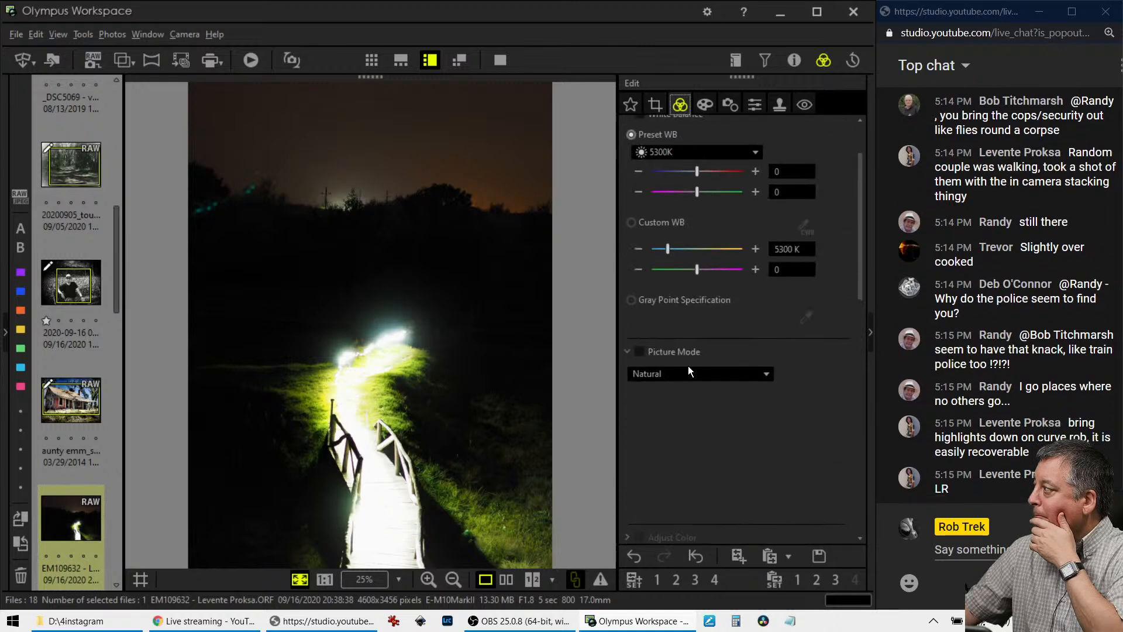
pyautogui.scroll(2, 689, 359)
pyautogui.doubleClick(783, 317)
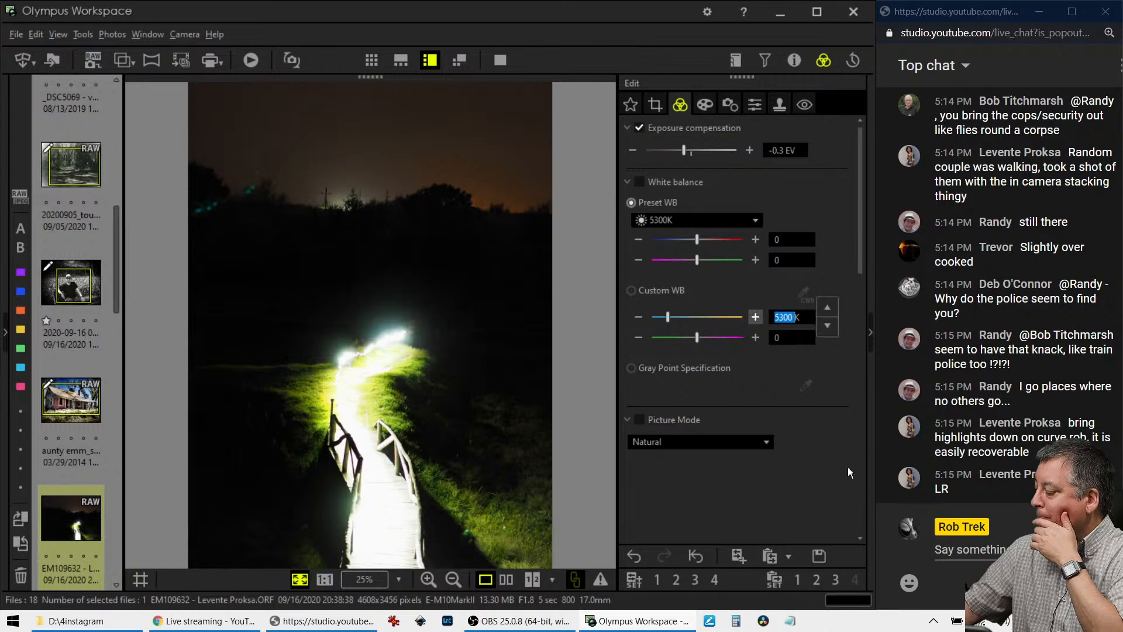
pyautogui.write('5800')
pyautogui.press('Return')
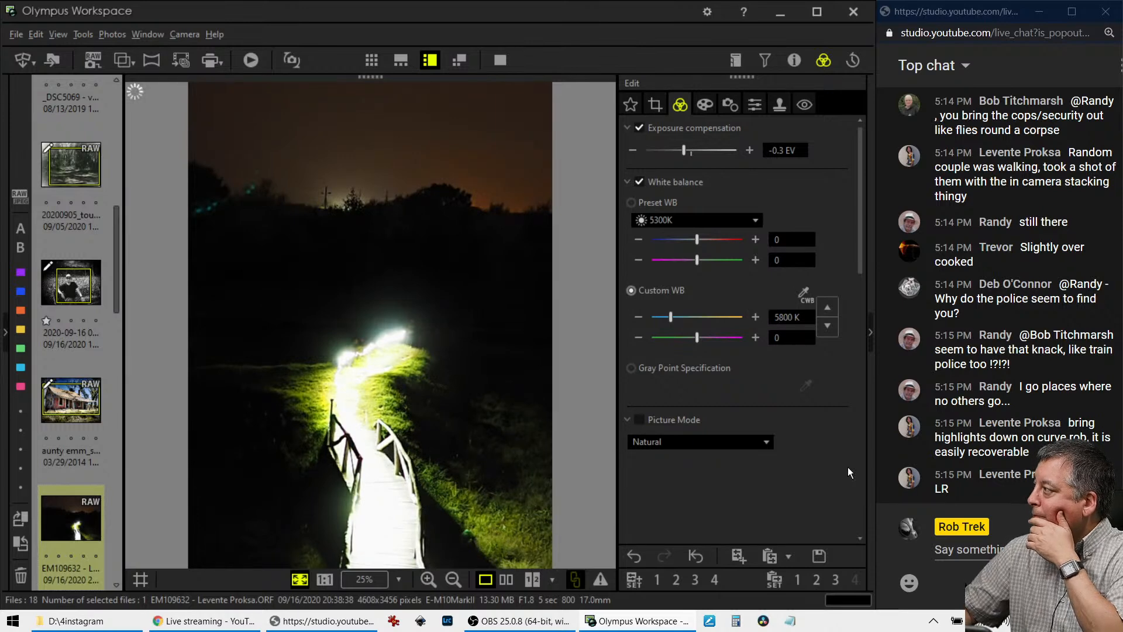
# Try the Monotone picture mode on the night photo, comparing it with Natural and ending on Monotone.
pyautogui.click(717, 442)
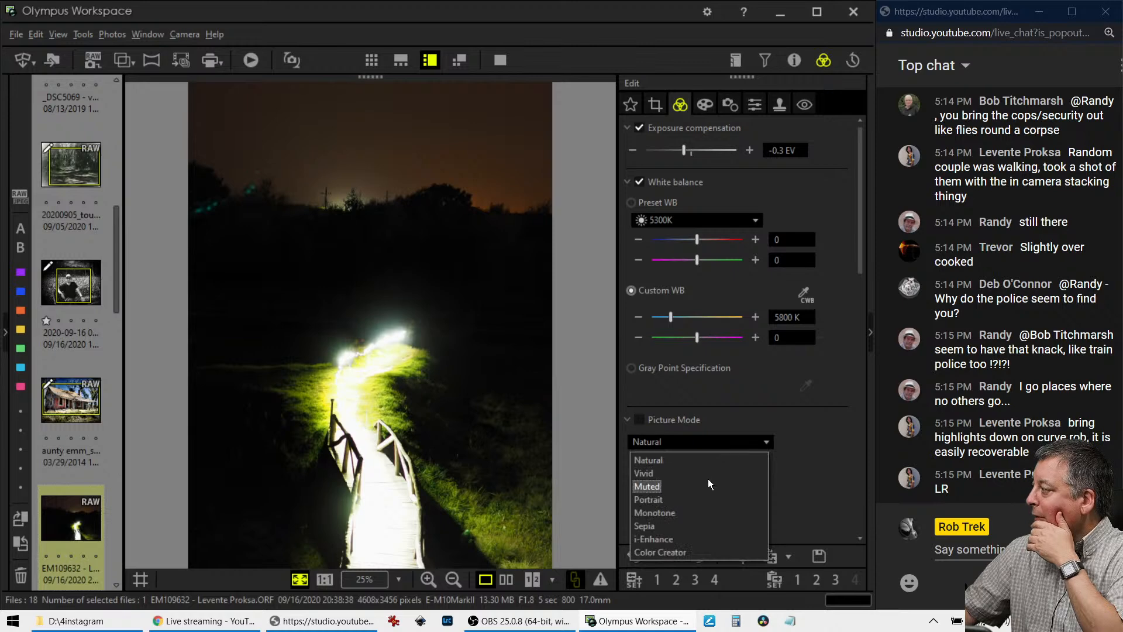
pyautogui.click(701, 511)
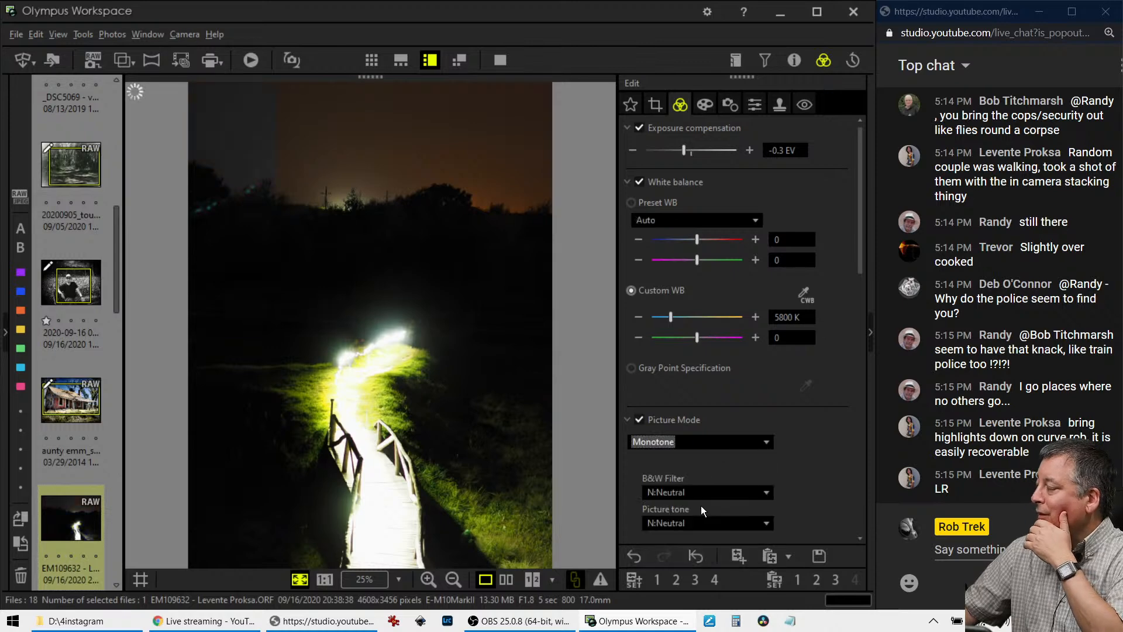
pyautogui.click(704, 444)
pyautogui.click(700, 458)
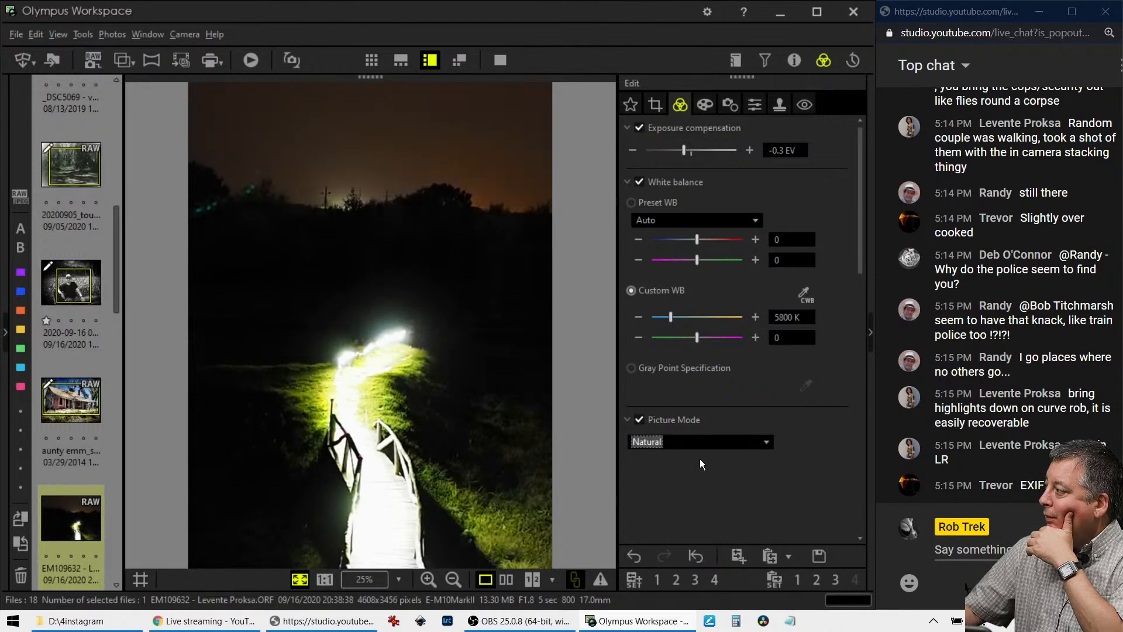
pyautogui.click(691, 441)
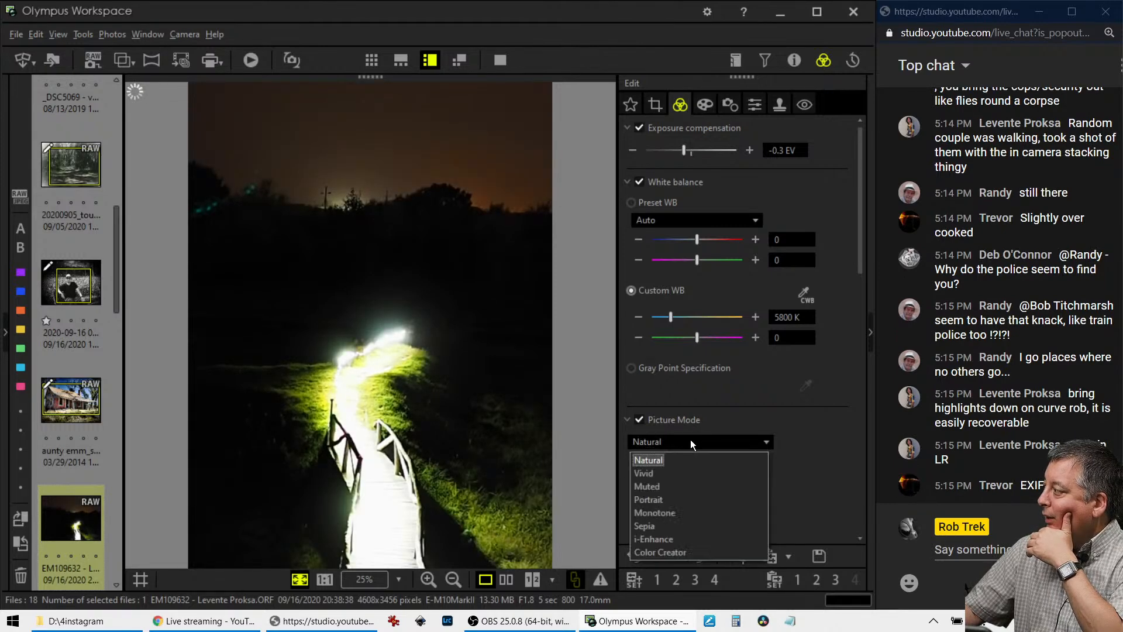
pyautogui.click(687, 509)
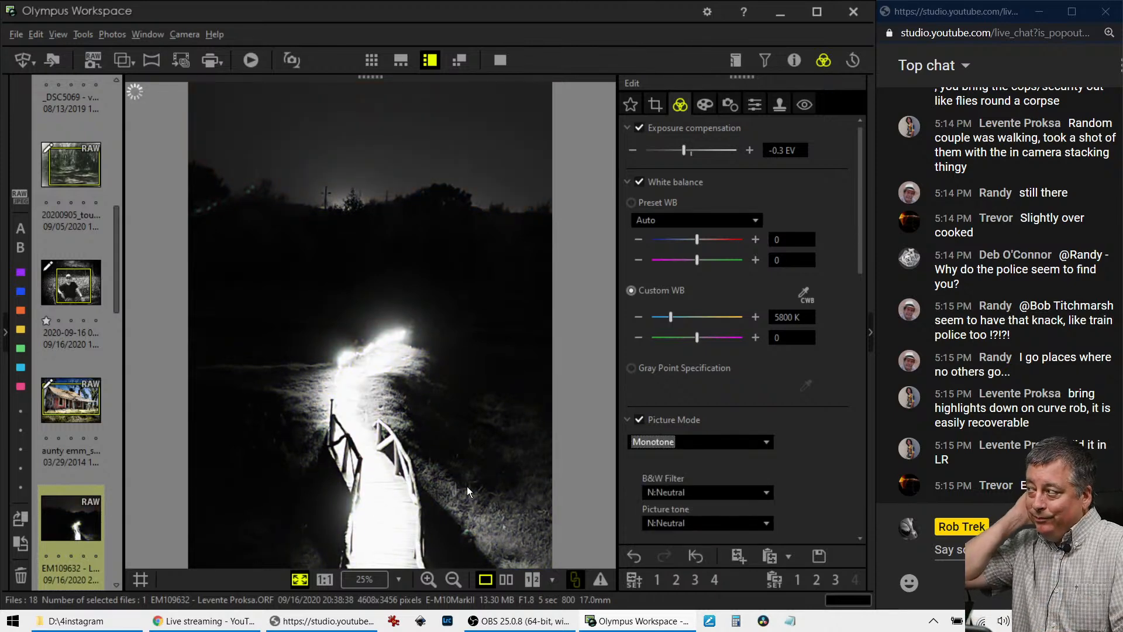
# Set the night photo's dehaze to 100 and its clarity to 16.
pyautogui.scroll(-2, 779, 458)
pyautogui.scroll(-8, 779, 457)
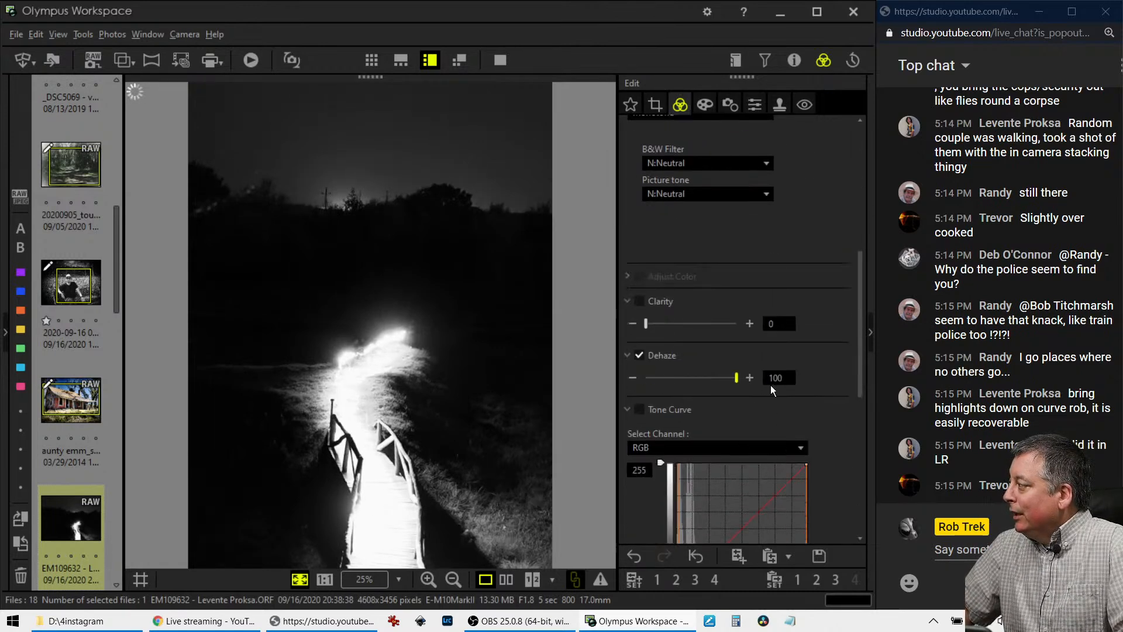
pyautogui.moveTo(646, 323); pyautogui.dragTo(659, 324)
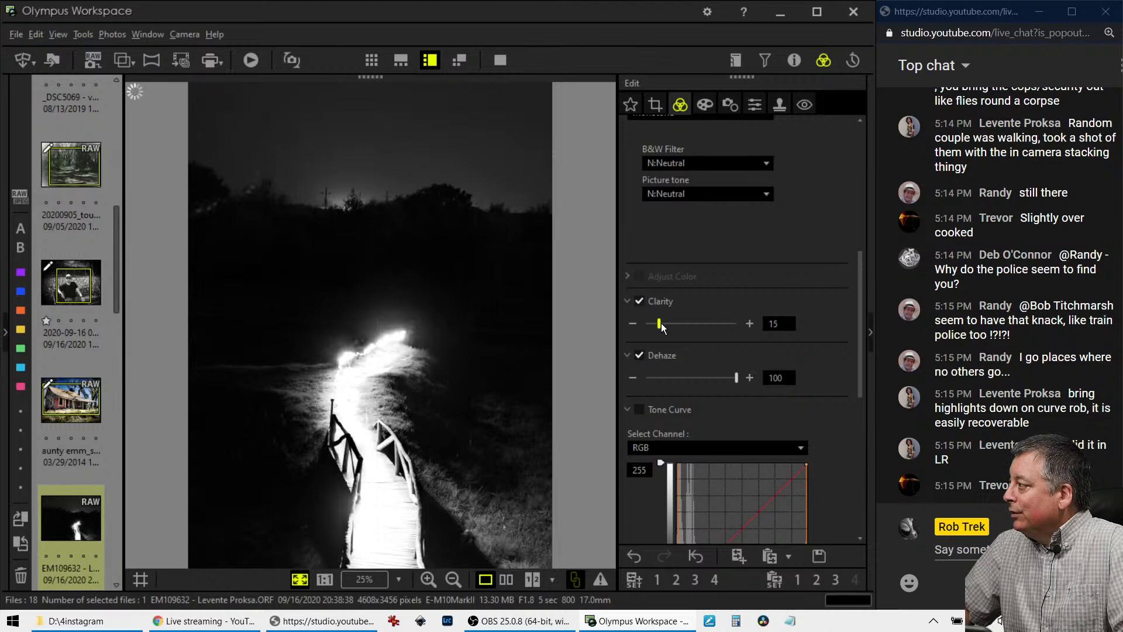
pyautogui.scroll(5, 854, 396)
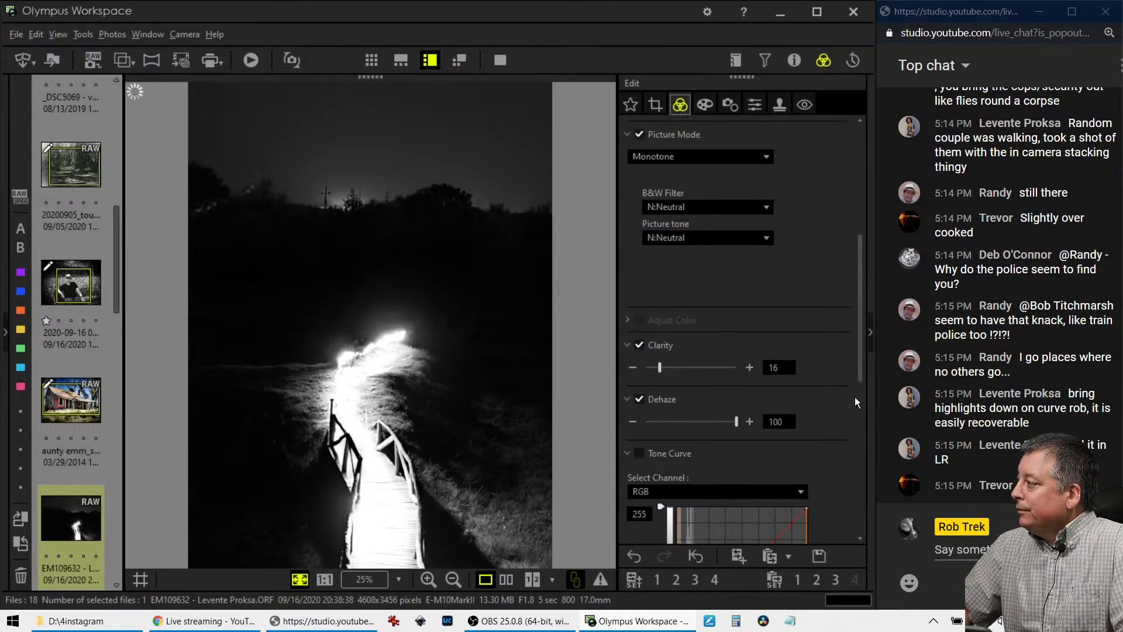
pyautogui.scroll(3, 855, 396)
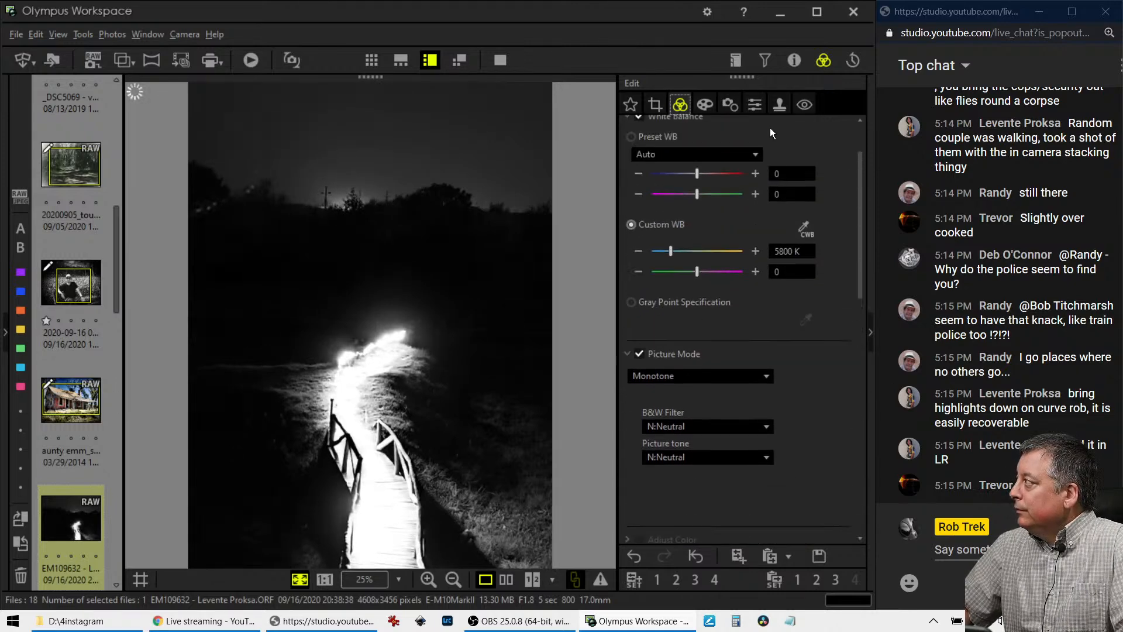
# Straighten the cropped night photo with a tilt adjustment of -1.0.
pyautogui.click(753, 109)
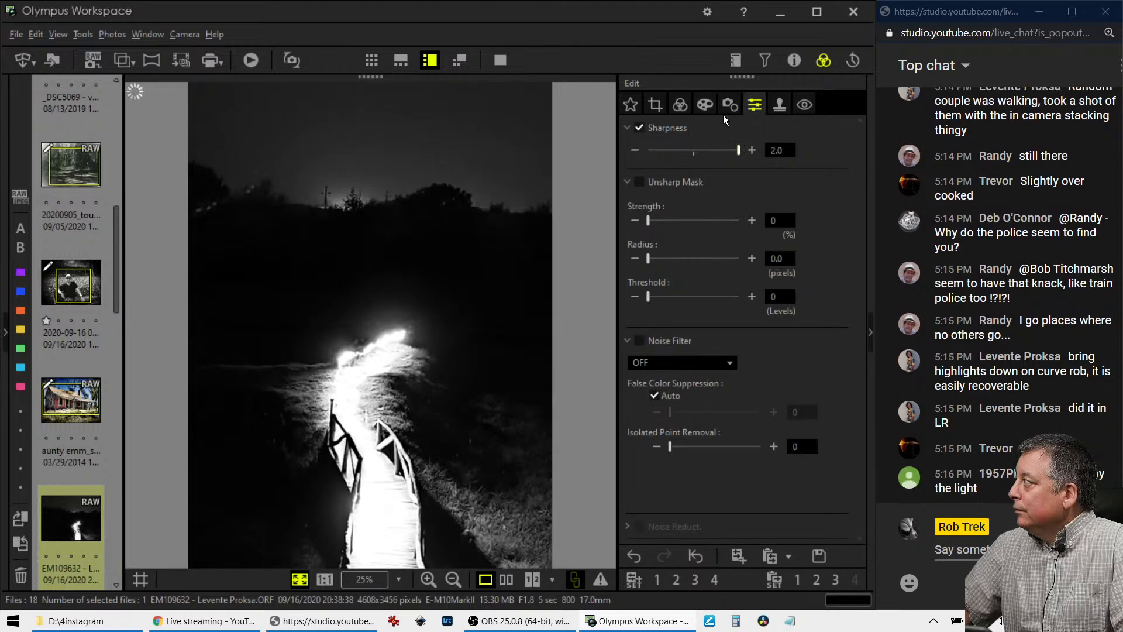
pyautogui.click(730, 105)
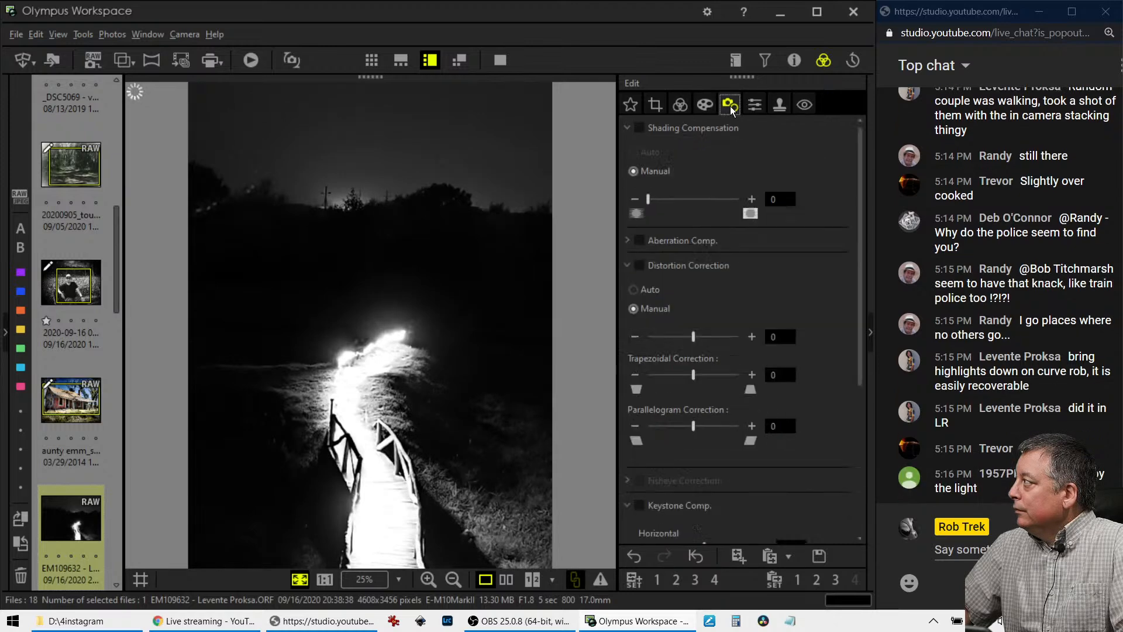
pyautogui.click(658, 102)
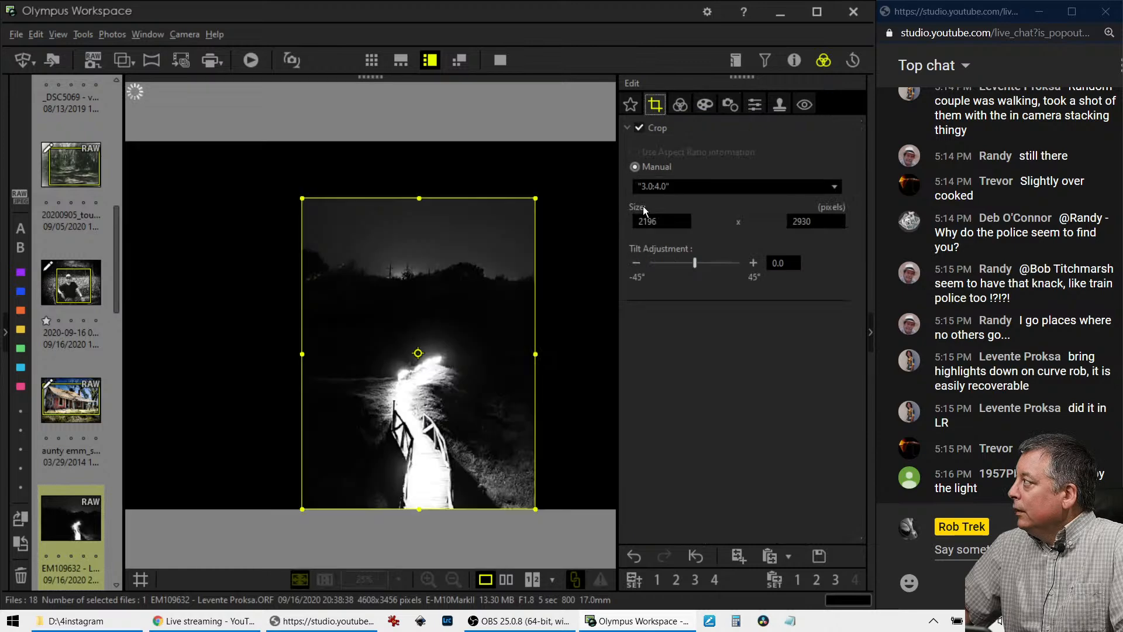
pyautogui.click(636, 263)
pyautogui.click(636, 263)
pyautogui.click(636, 263)
pyautogui.click(637, 263)
pyautogui.click(636, 263)
pyautogui.click(636, 263)
pyautogui.click(636, 263)
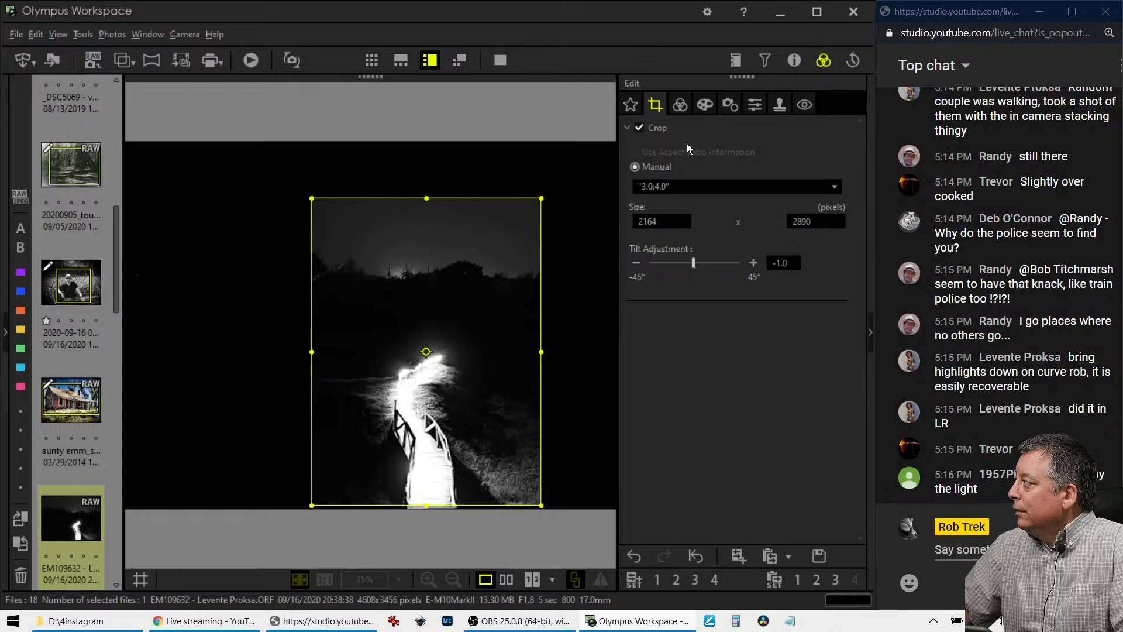
# Shape the RGB tone curve with three points: lower the highlights, keep the midtones near the diagonal and lift the shadows.
pyautogui.click(680, 106)
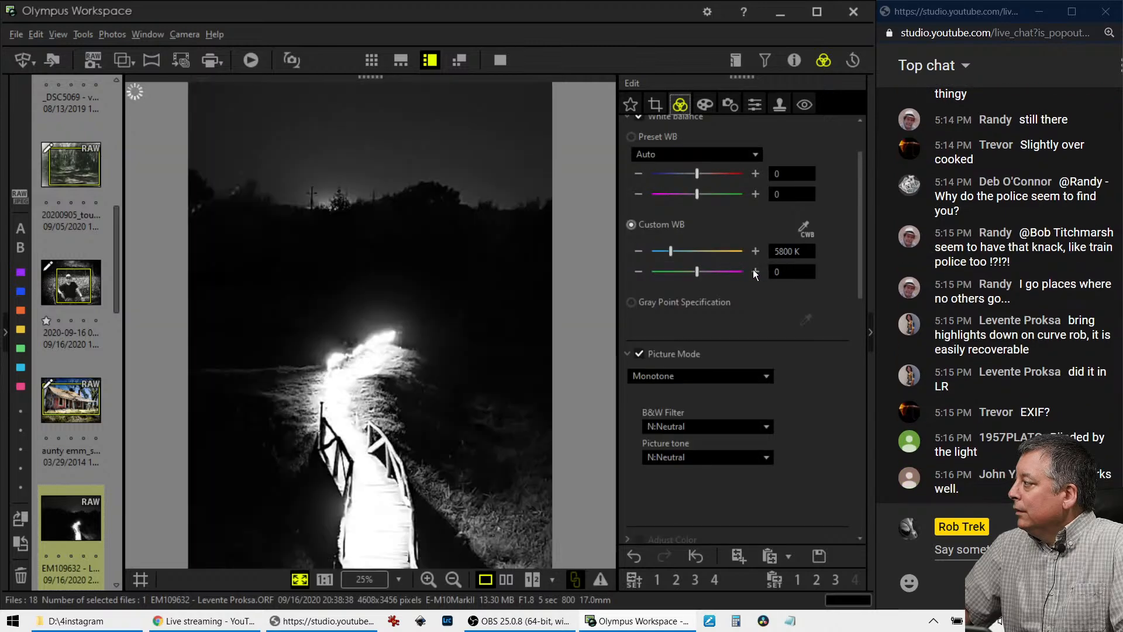
pyautogui.scroll(-5, 770, 384)
pyautogui.scroll(-5, 777, 433)
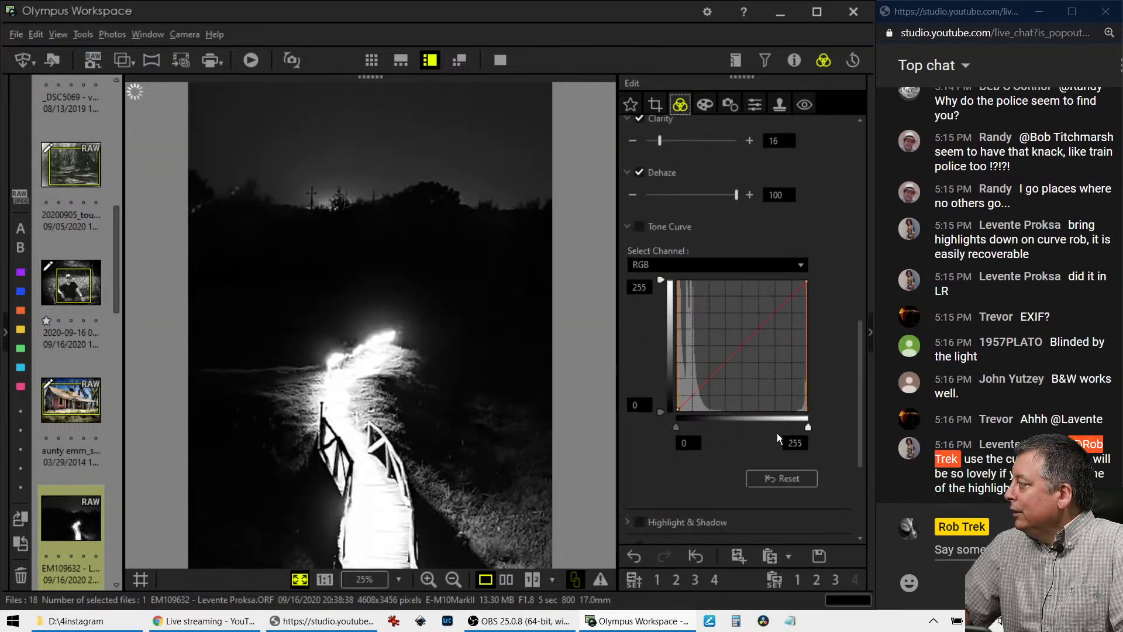
pyautogui.scroll(3, 776, 426)
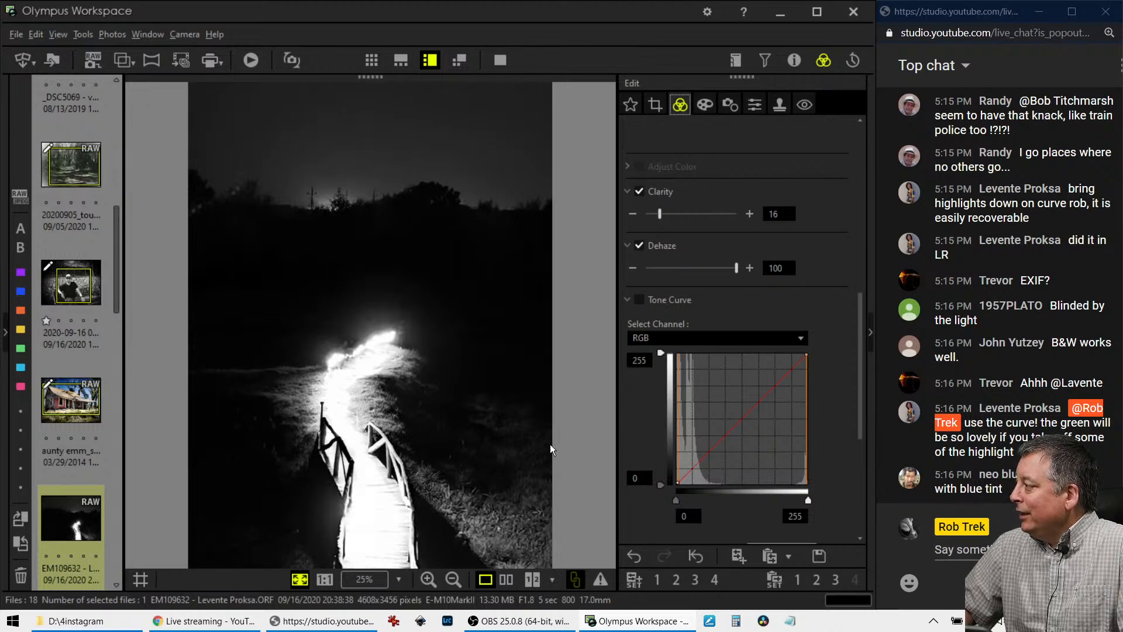
pyautogui.click(690, 473)
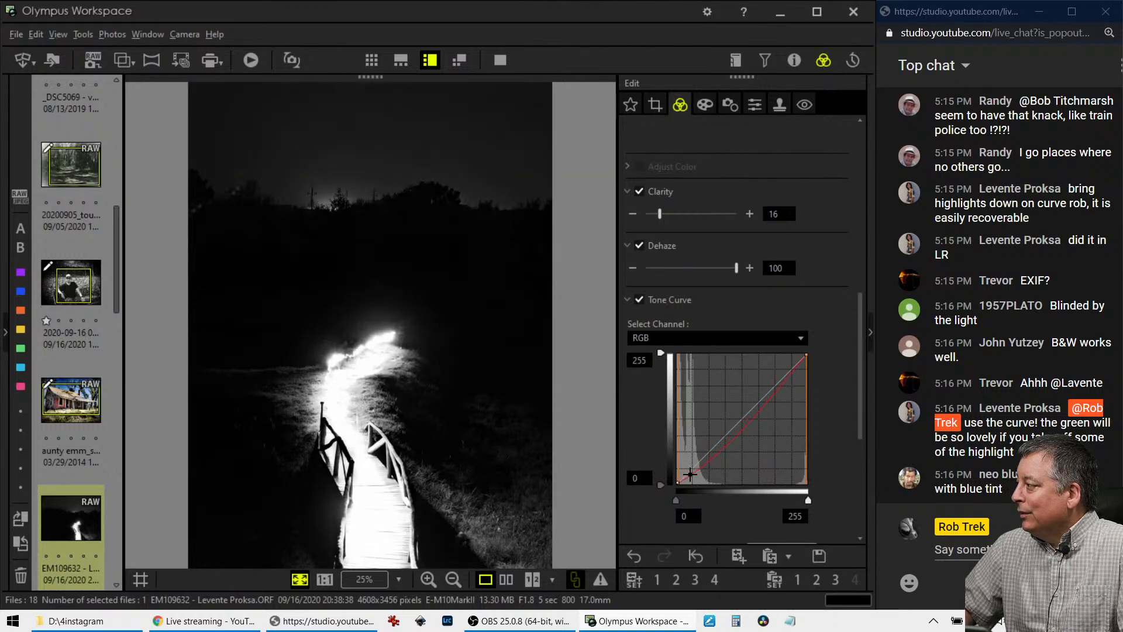
pyautogui.moveTo(690, 474); pyautogui.dragTo(686, 479)
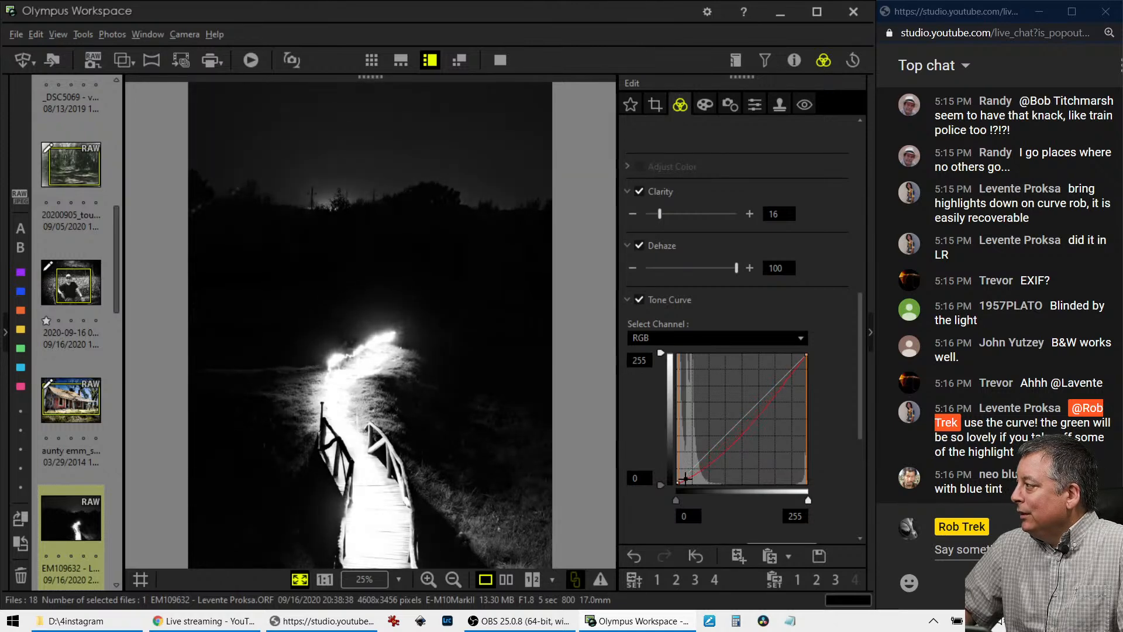
pyautogui.click(781, 375)
pyautogui.moveTo(781, 375); pyautogui.dragTo(783, 386)
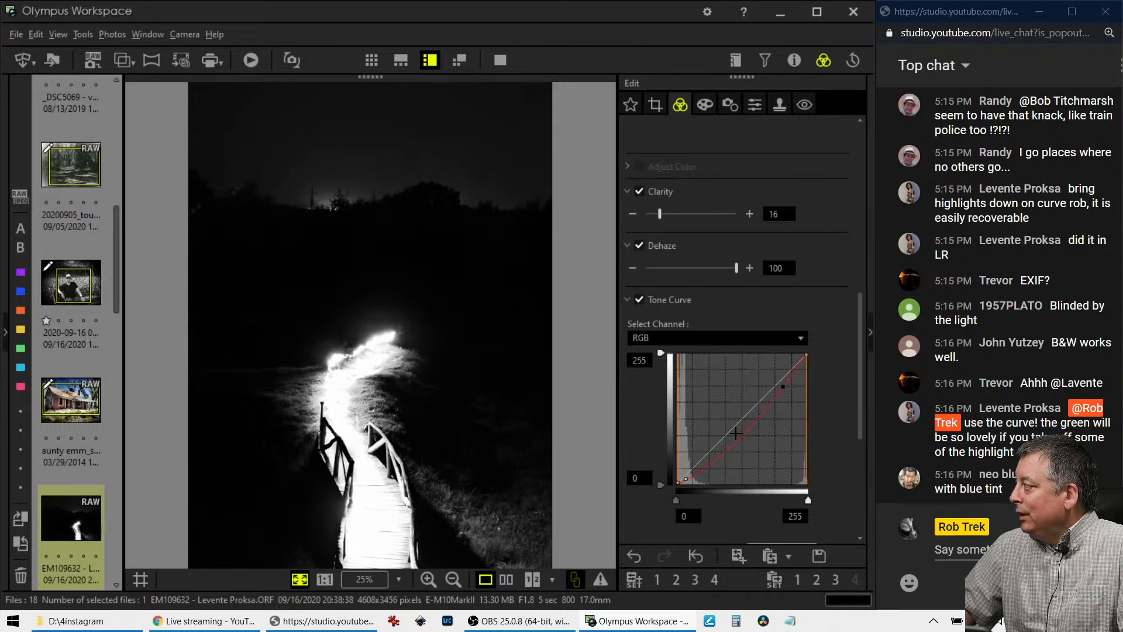
pyautogui.moveTo(725, 450); pyautogui.dragTo(726, 428)
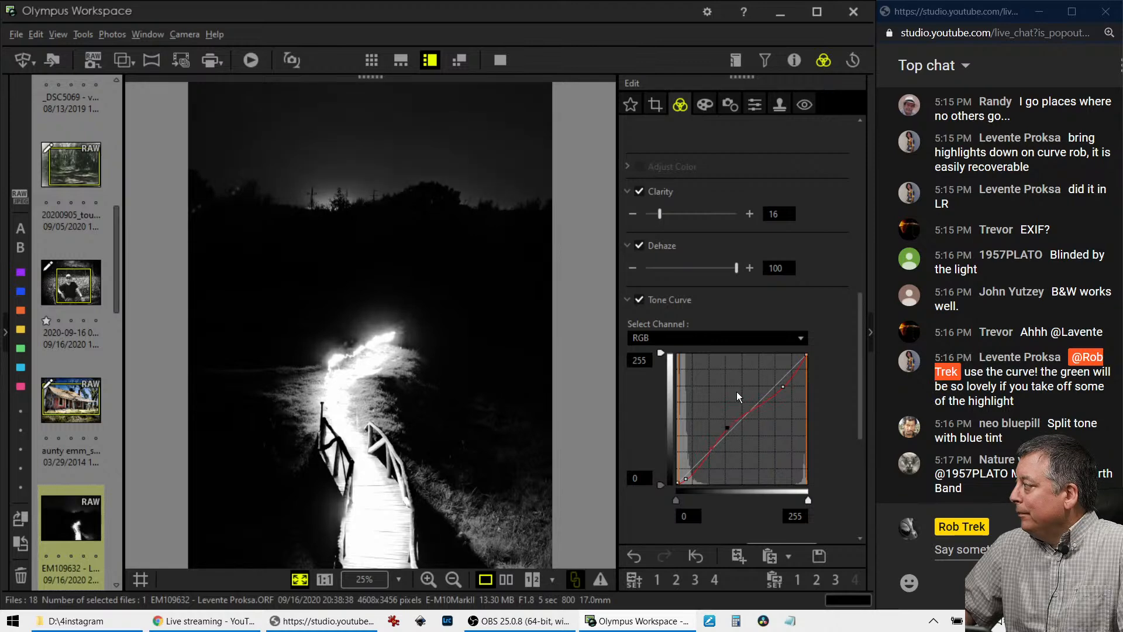
pyautogui.moveTo(685, 475); pyautogui.dragTo(683, 466)
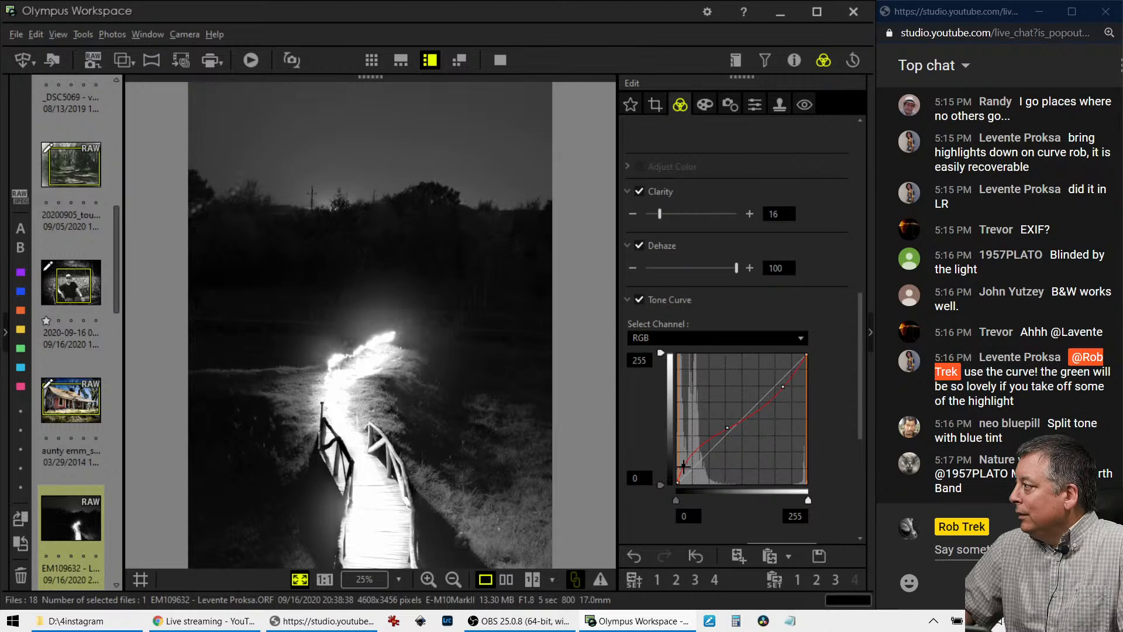
# Switch the night photo's picture mode back to Natural to restore its colours.
pyautogui.scroll(3, 798, 275)
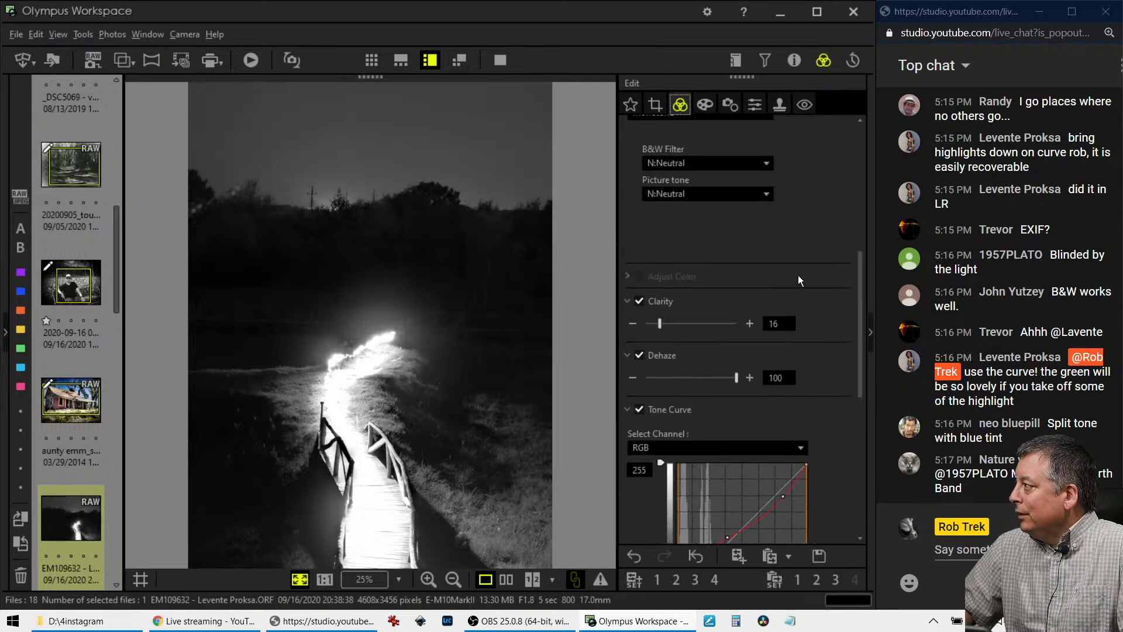
pyautogui.click(697, 224)
pyautogui.click(690, 242)
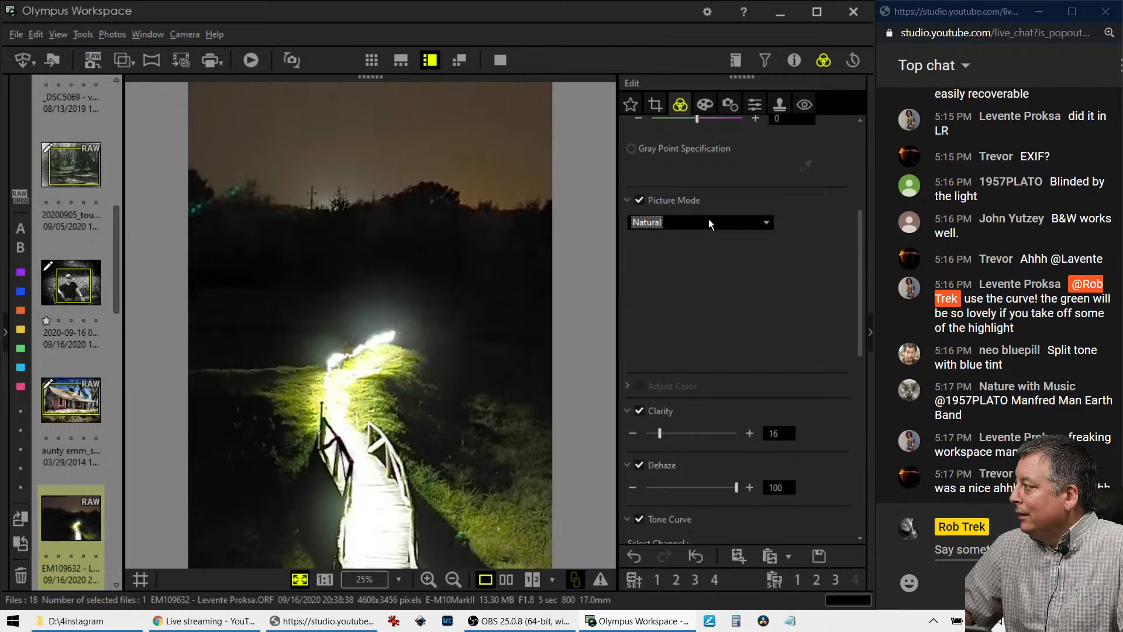
# Convert the night photo to the Monotone picture mode and slightly raise the shadow point of its RGB tone curve.
pyautogui.click(708, 221)
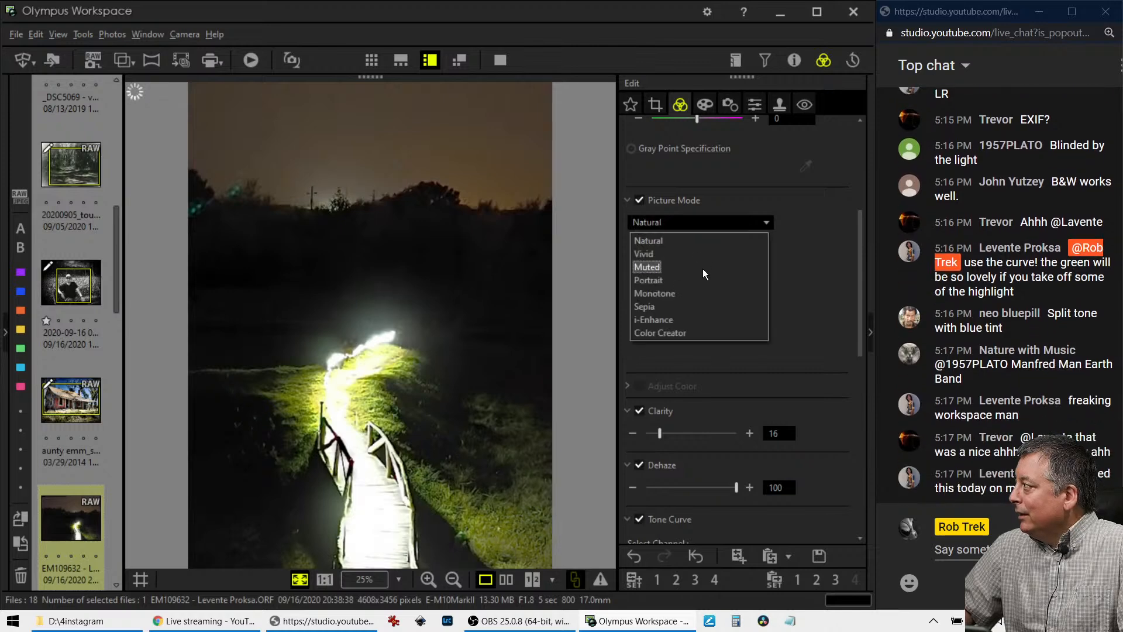
pyautogui.click(700, 292)
pyautogui.scroll(-8, 776, 353)
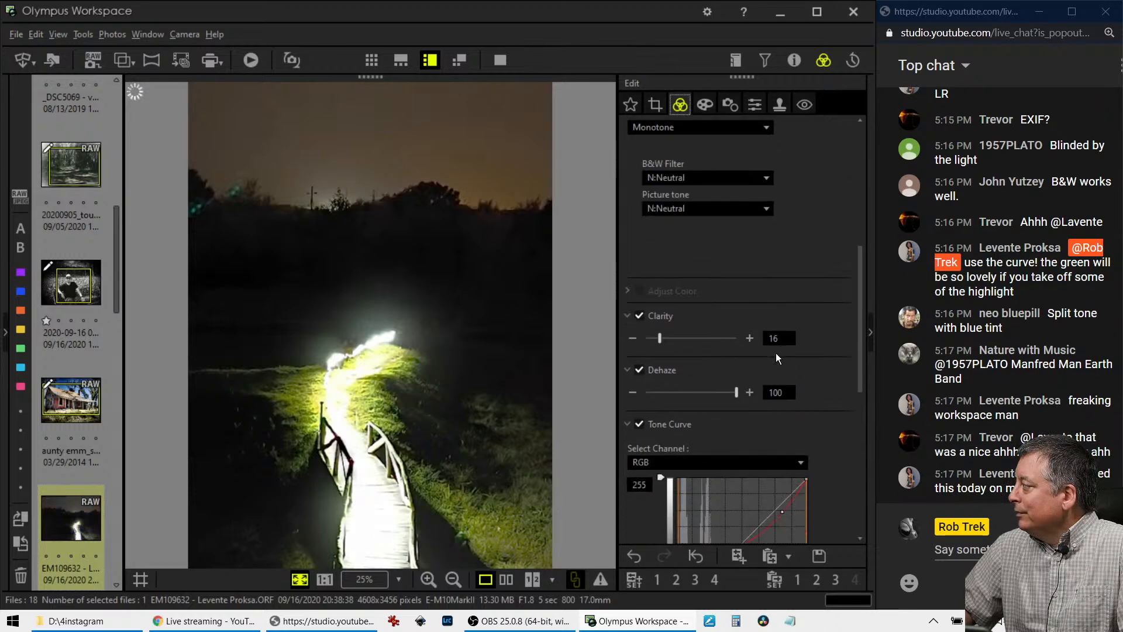
pyautogui.moveTo(683, 355); pyautogui.dragTo(686, 364)
pyautogui.moveTo(725, 319); pyautogui.dragTo(736, 313)
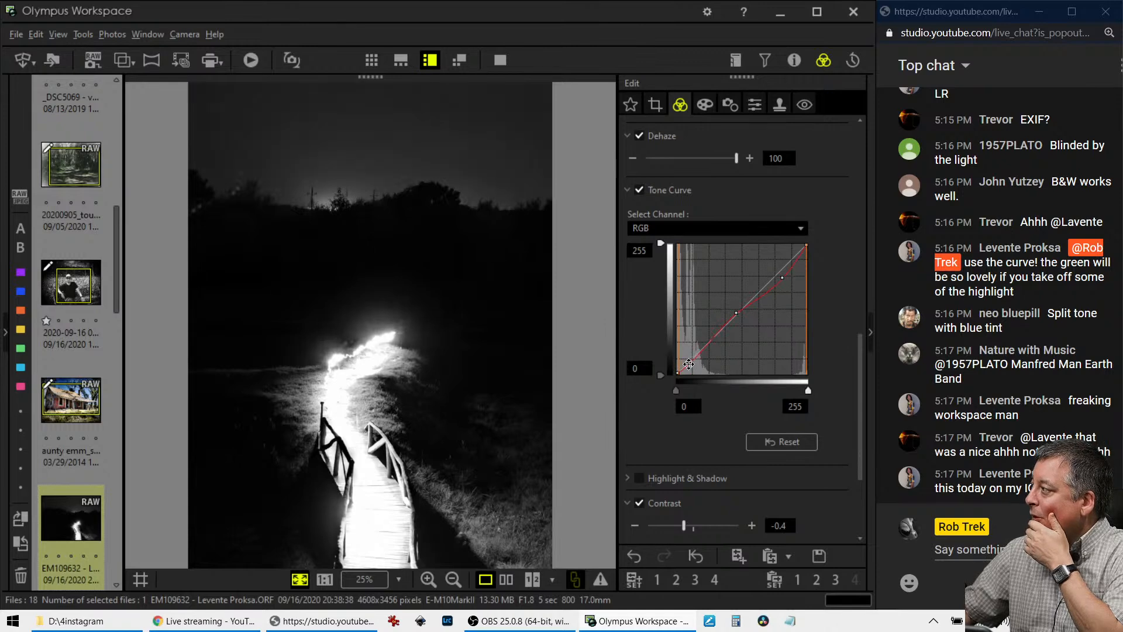
pyautogui.moveTo(690, 364); pyautogui.dragTo(687, 362)
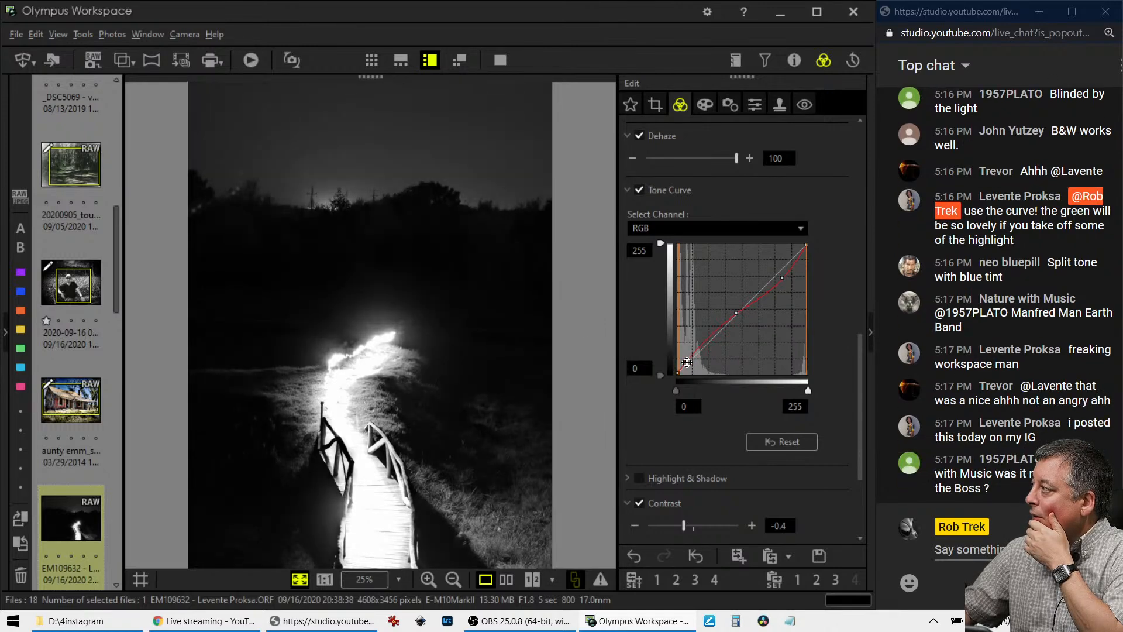
# Compare the monotone night photo with its original side by side in full screen, and return to the single-image view.
pyautogui.click(506, 579)
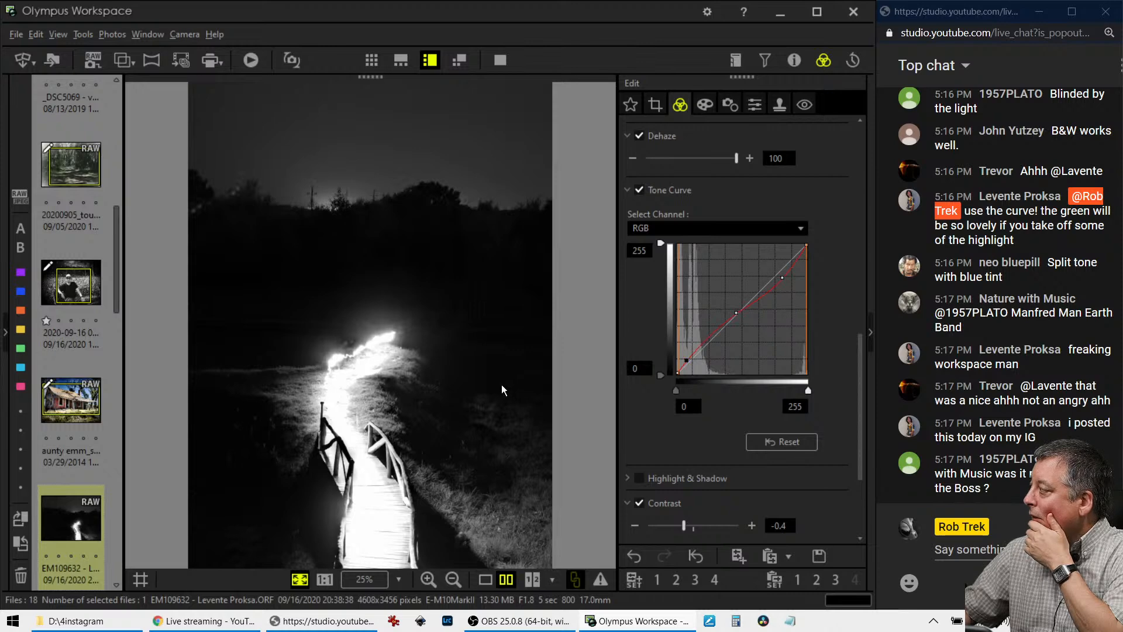
pyautogui.click(498, 66)
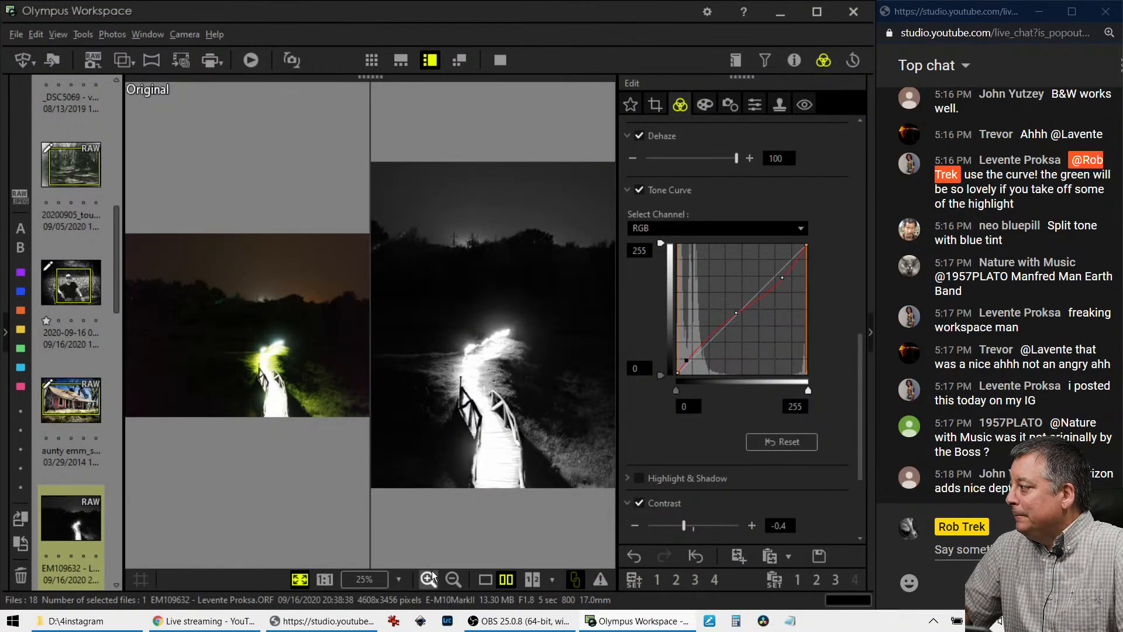
pyautogui.click(485, 580)
# Open the silver Ferrari photo and examine it in full screen.
pyautogui.scroll(-3, 85, 468)
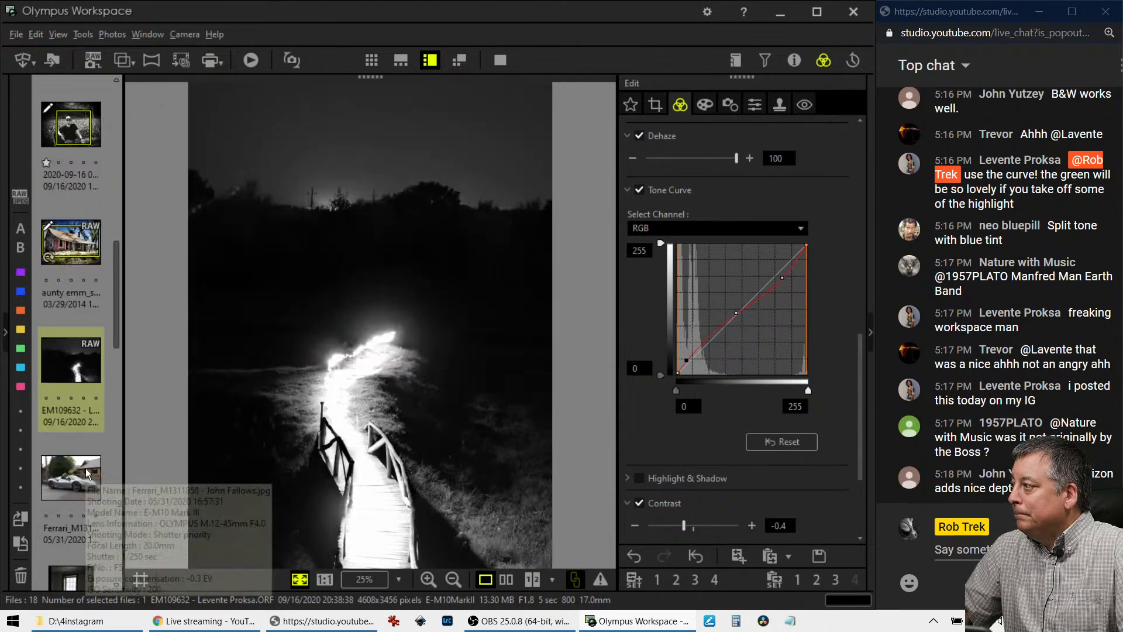
pyautogui.click(85, 468)
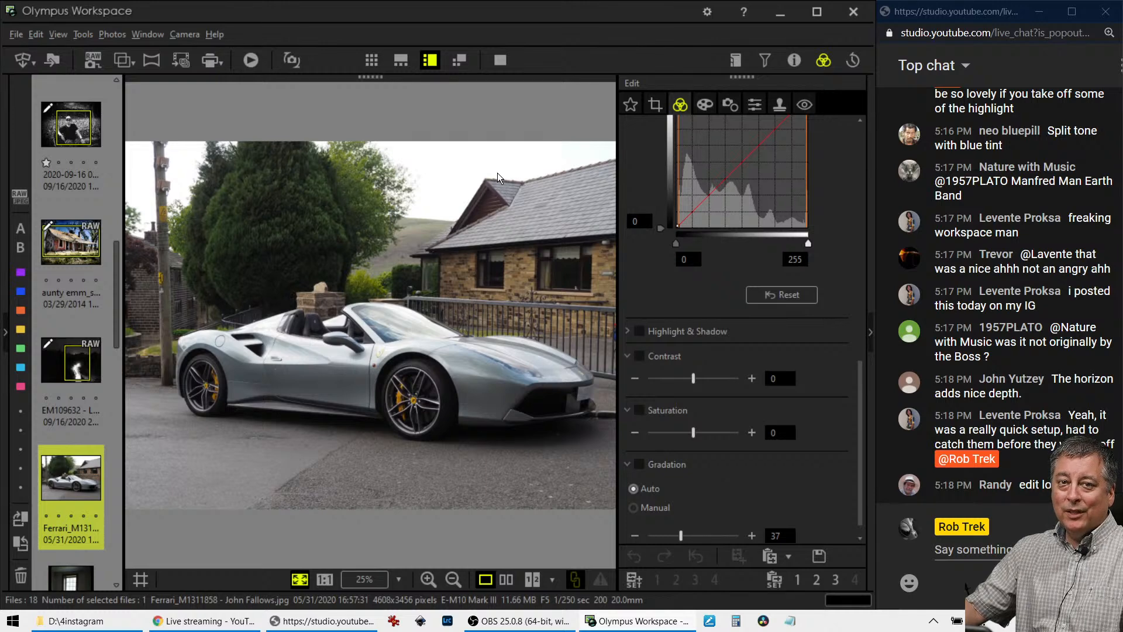
pyautogui.click(507, 65)
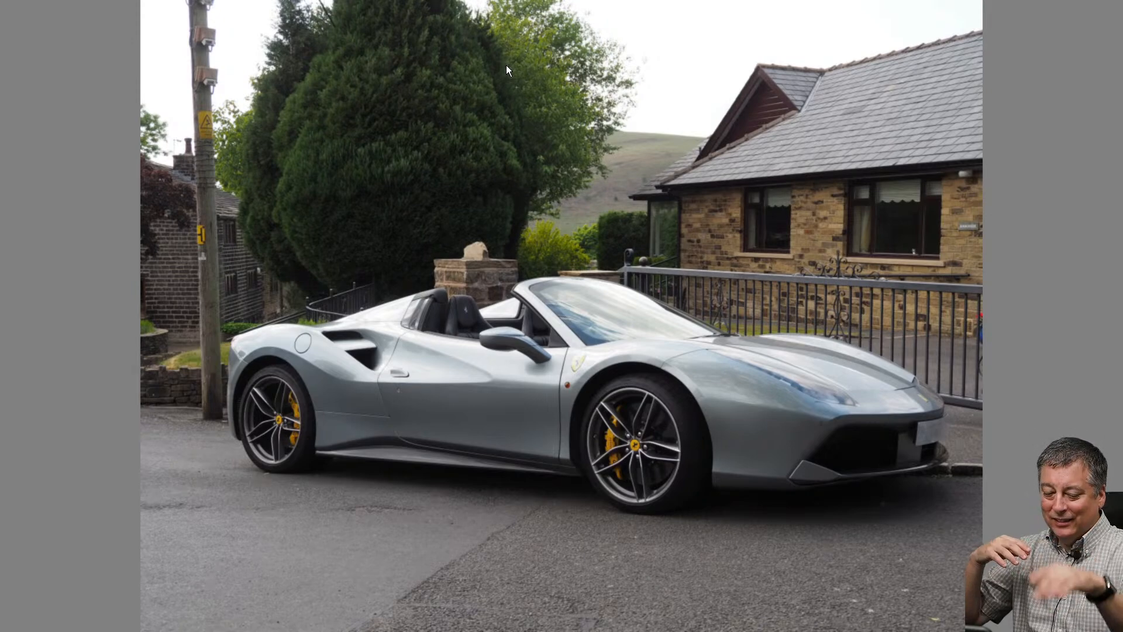
pyautogui.press('Escape')
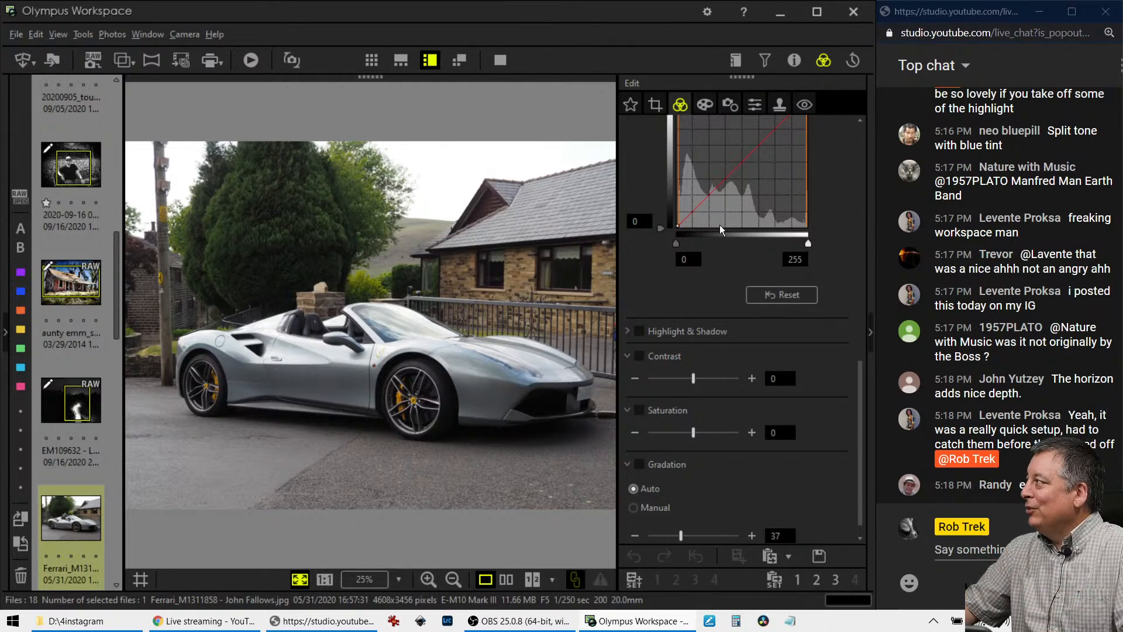
# Apply the Dramatic Tone art filter to the Ferrari photo.
pyautogui.scroll(10, 672, 337)
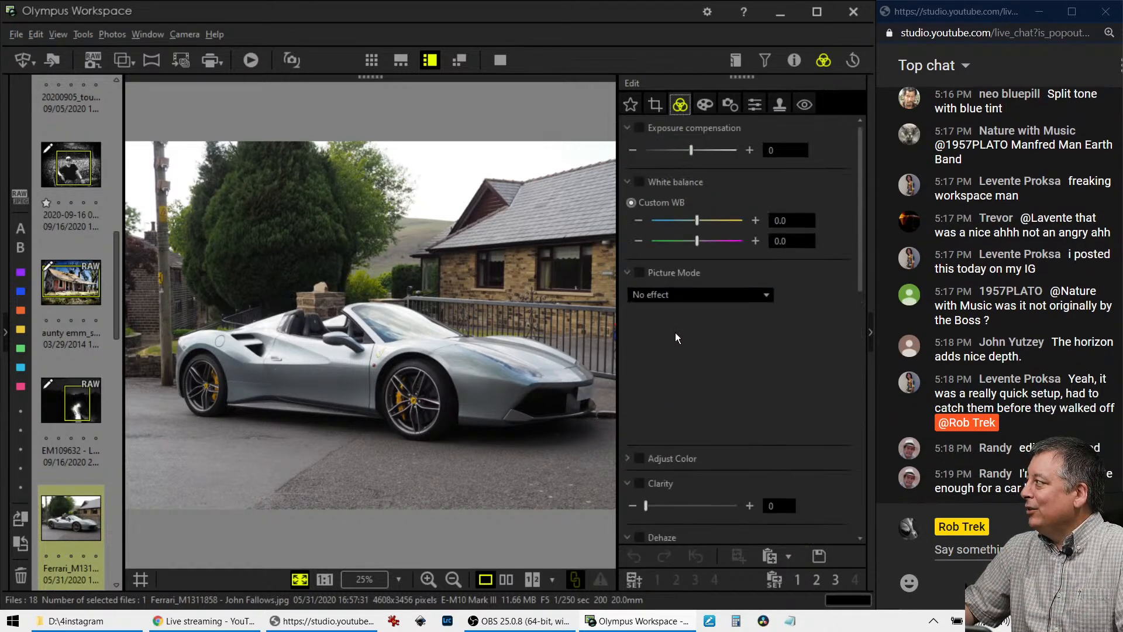
pyautogui.click(704, 105)
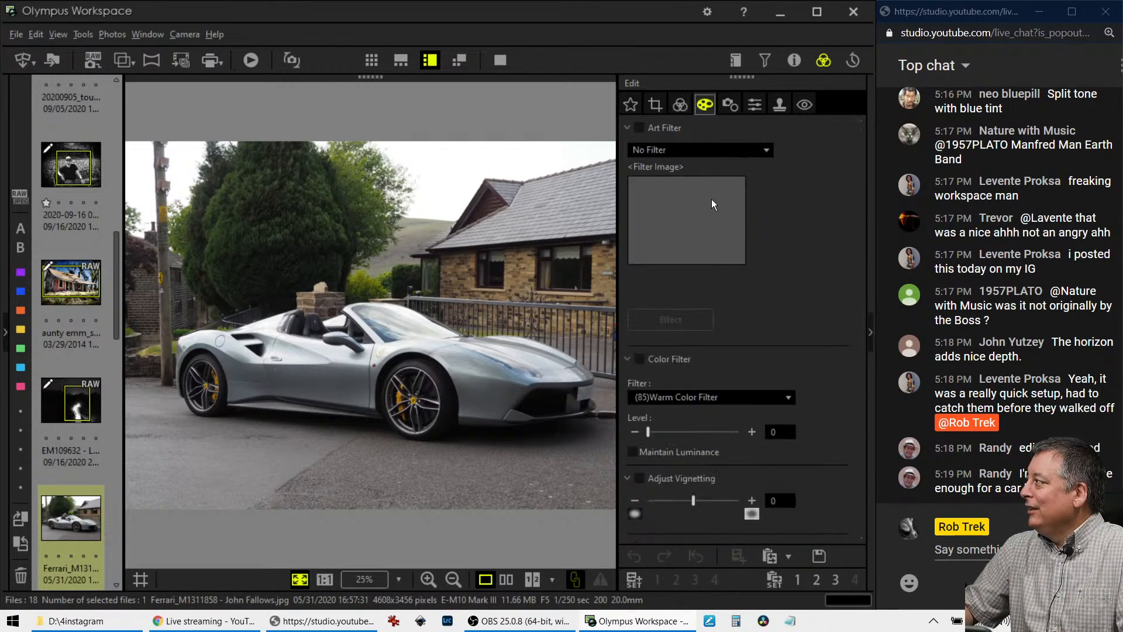
pyautogui.click(717, 154)
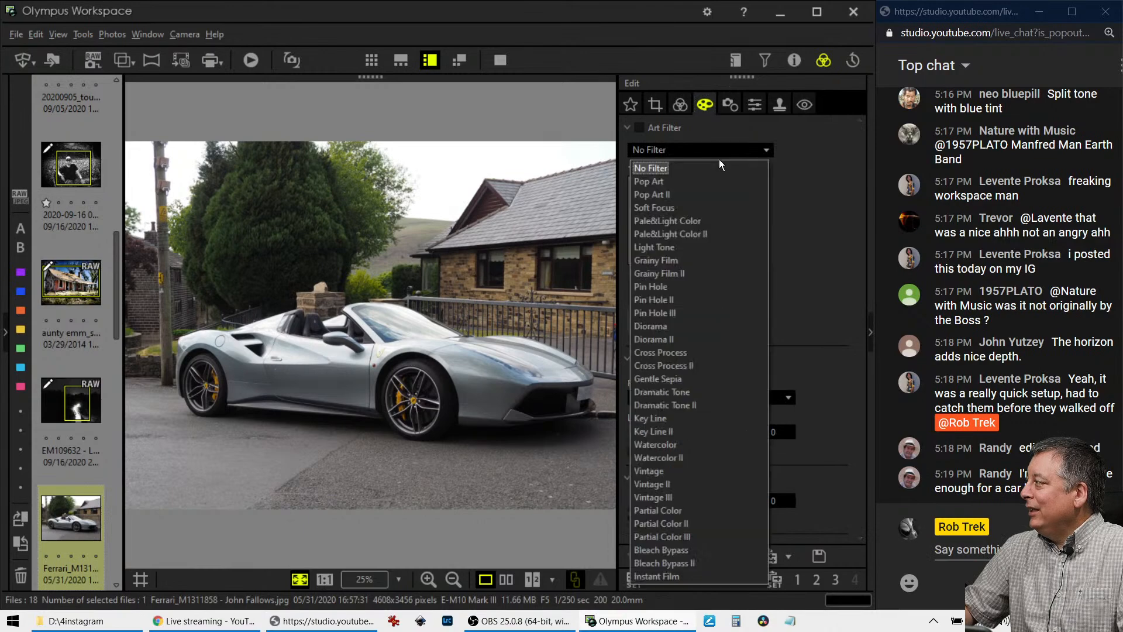
pyautogui.click(697, 391)
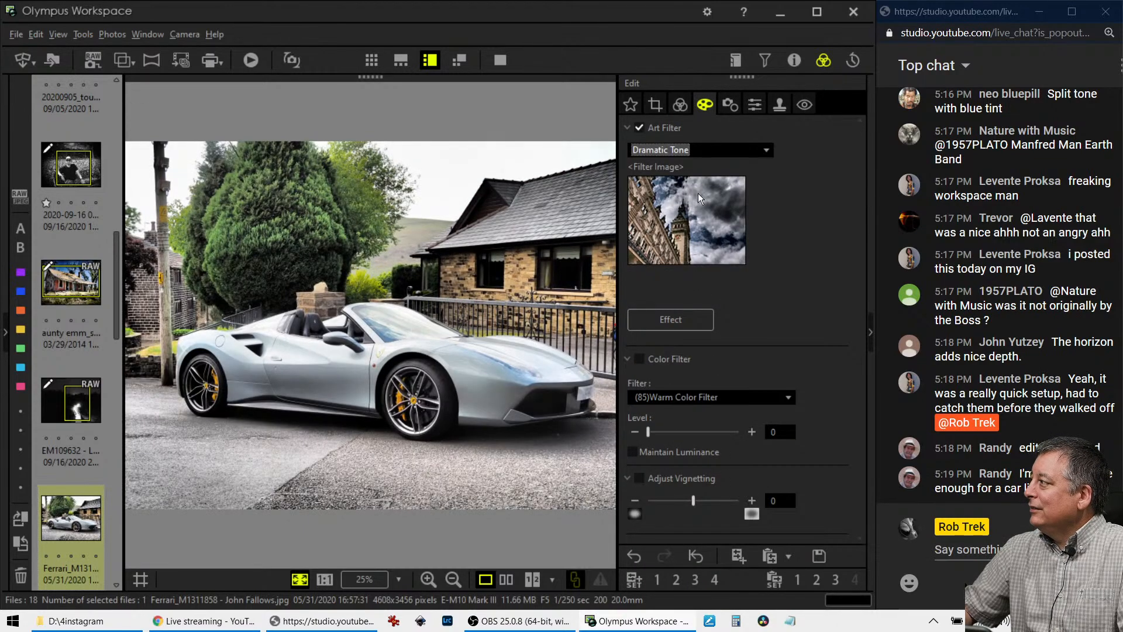
# Crop the Ferrari photo to a 16:9 ratio at about 4271 x 2403 pixels, trimming its left and upper edges.
pyautogui.click(655, 107)
pyautogui.click(679, 187)
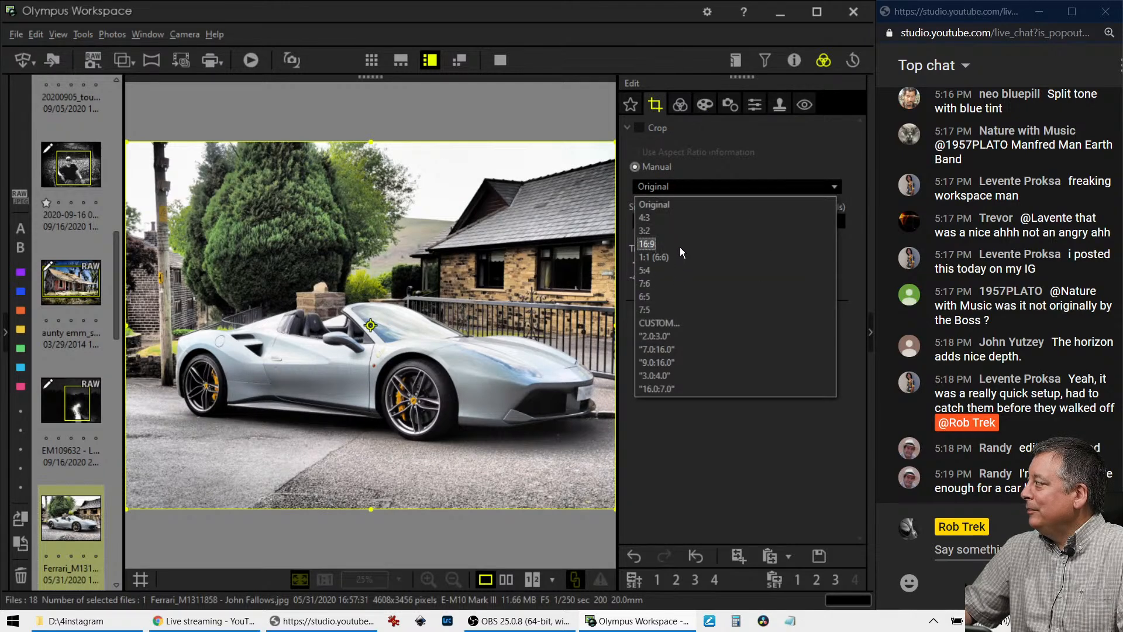
pyautogui.click(679, 246)
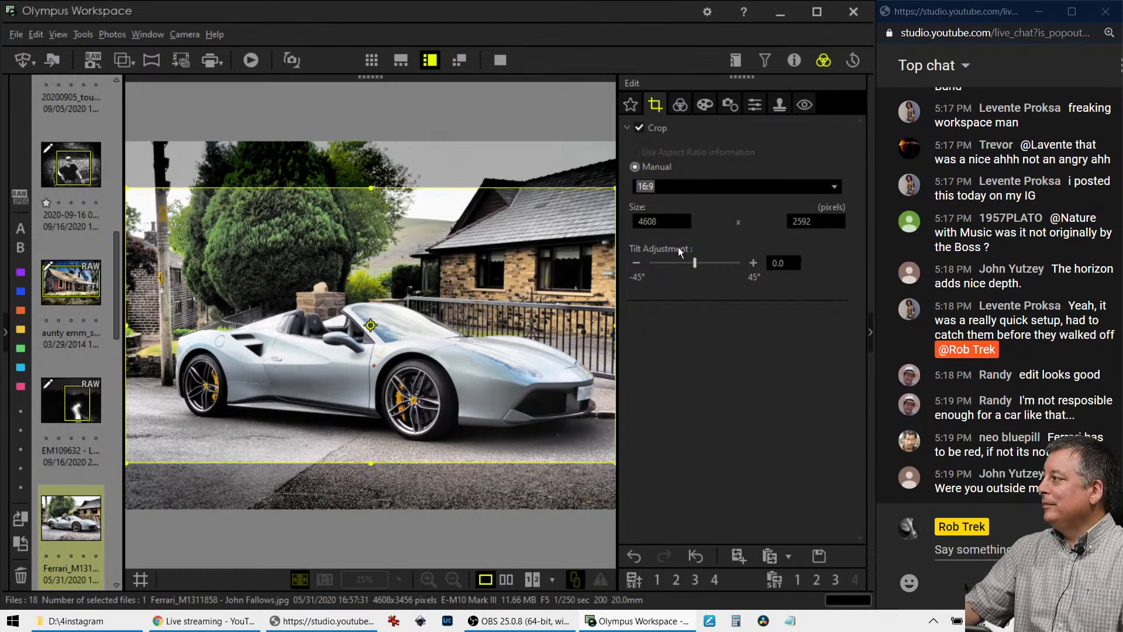
pyautogui.moveTo(128, 189); pyautogui.dragTo(166, 214)
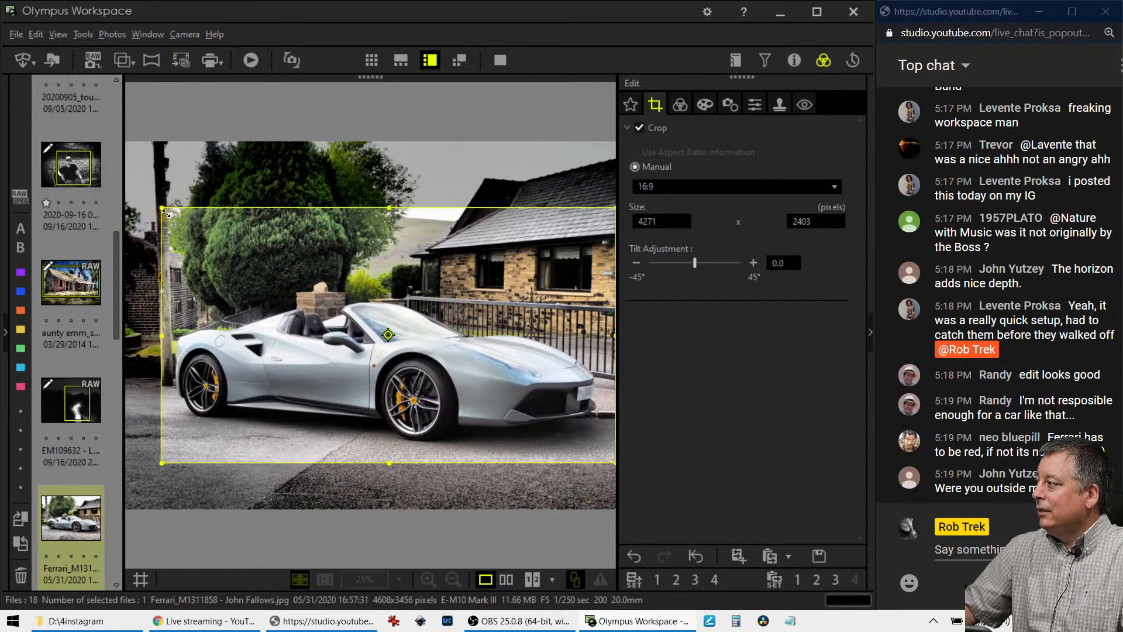
# Set the Ferrari photo's vignetting to -13 and its exposure compensation to -20.
pyautogui.click(705, 105)
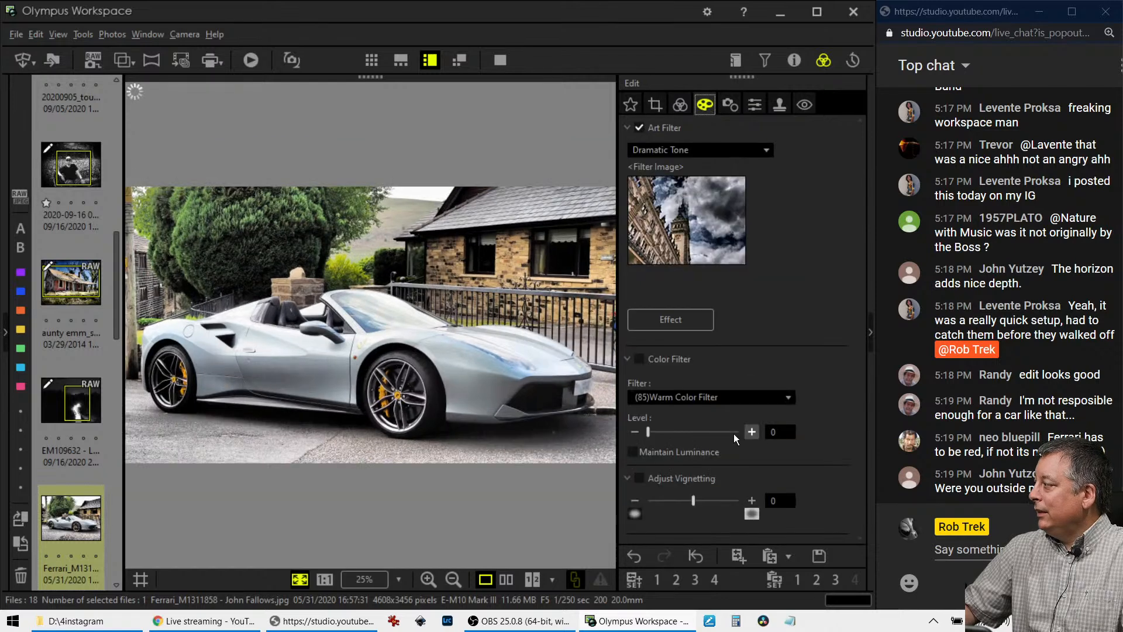
pyautogui.moveTo(694, 500); pyautogui.dragTo(672, 498)
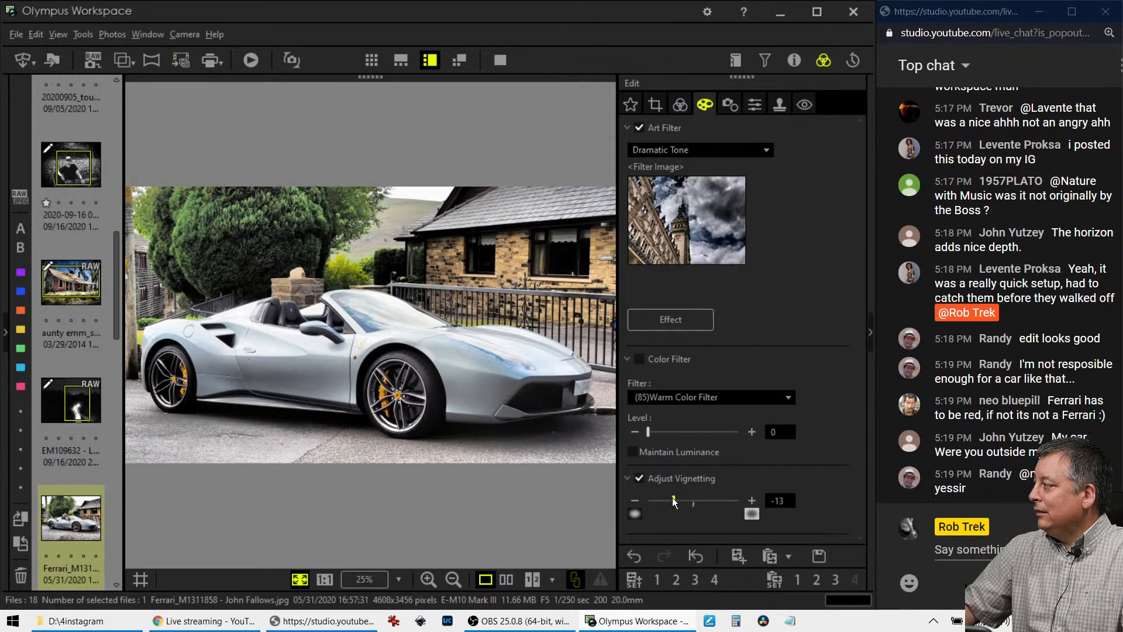
pyautogui.click(679, 105)
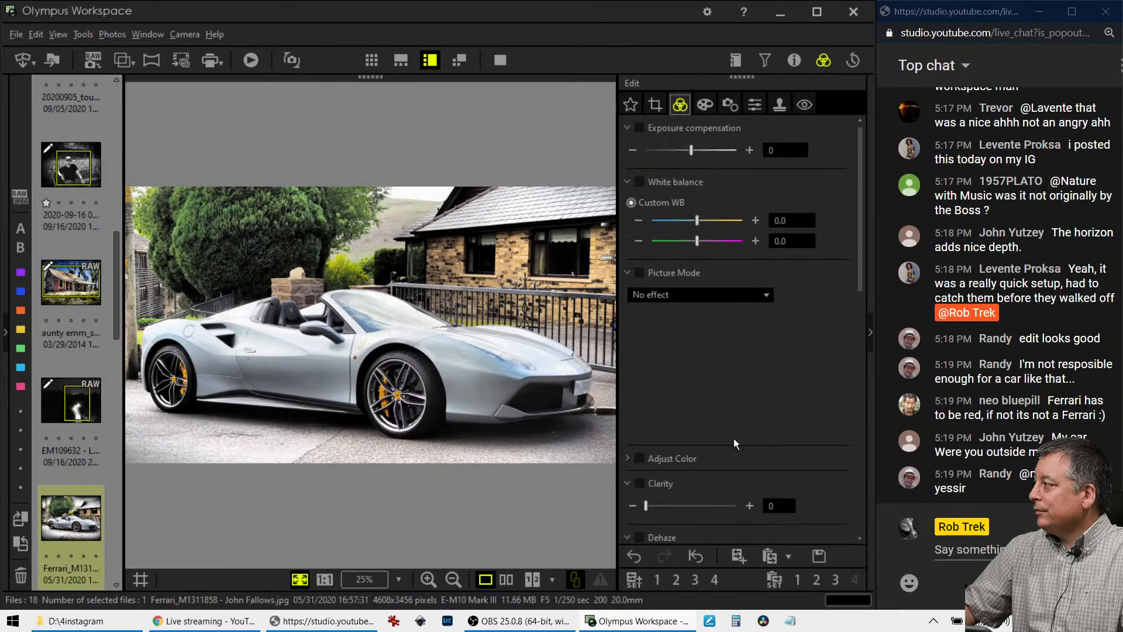
pyautogui.scroll(-5, 742, 471)
pyautogui.scroll(5, 742, 465)
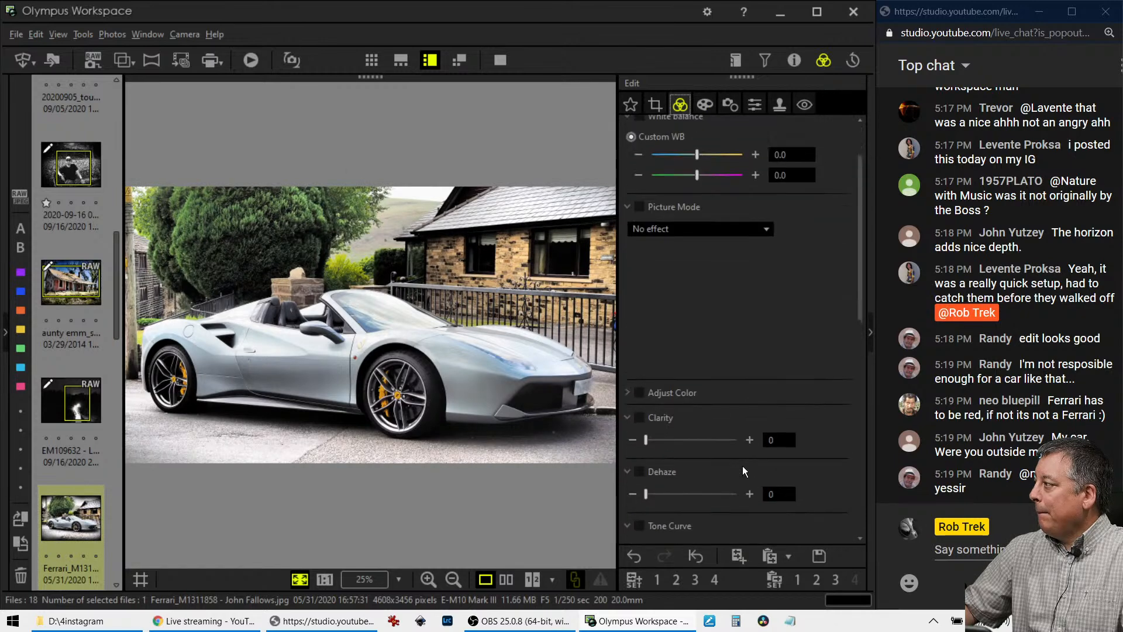
pyautogui.moveTo(691, 151); pyautogui.dragTo(682, 158)
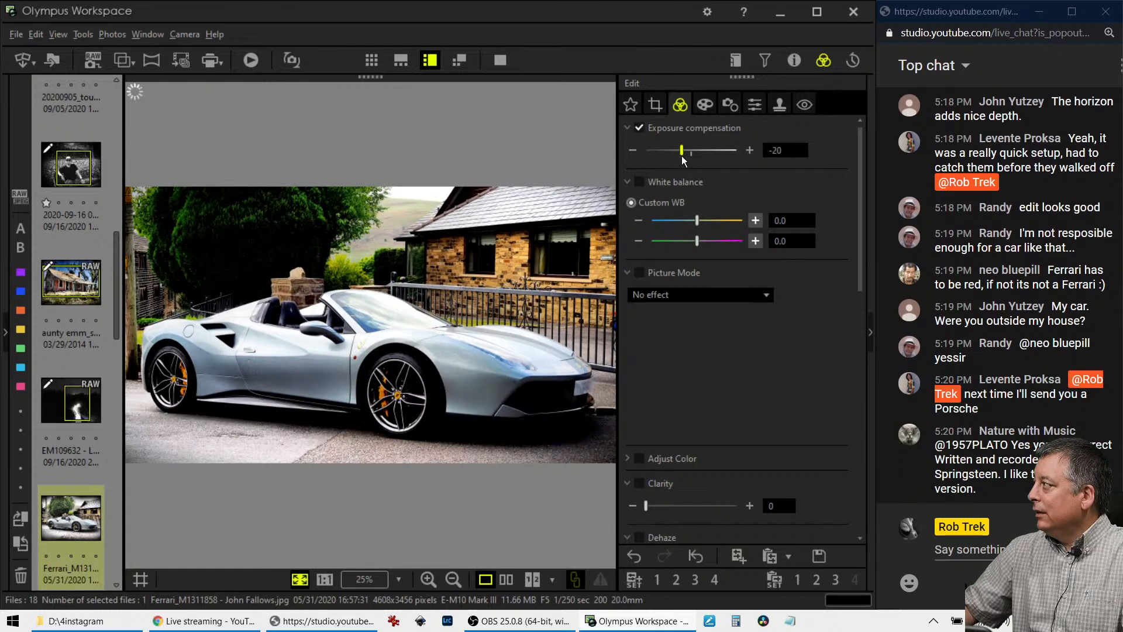
# Shape the RGB tone curve with slightly lifted shadows and lowered highlights, and set the Ferrari photo's saturation to 17.
pyautogui.scroll(-8, 802, 415)
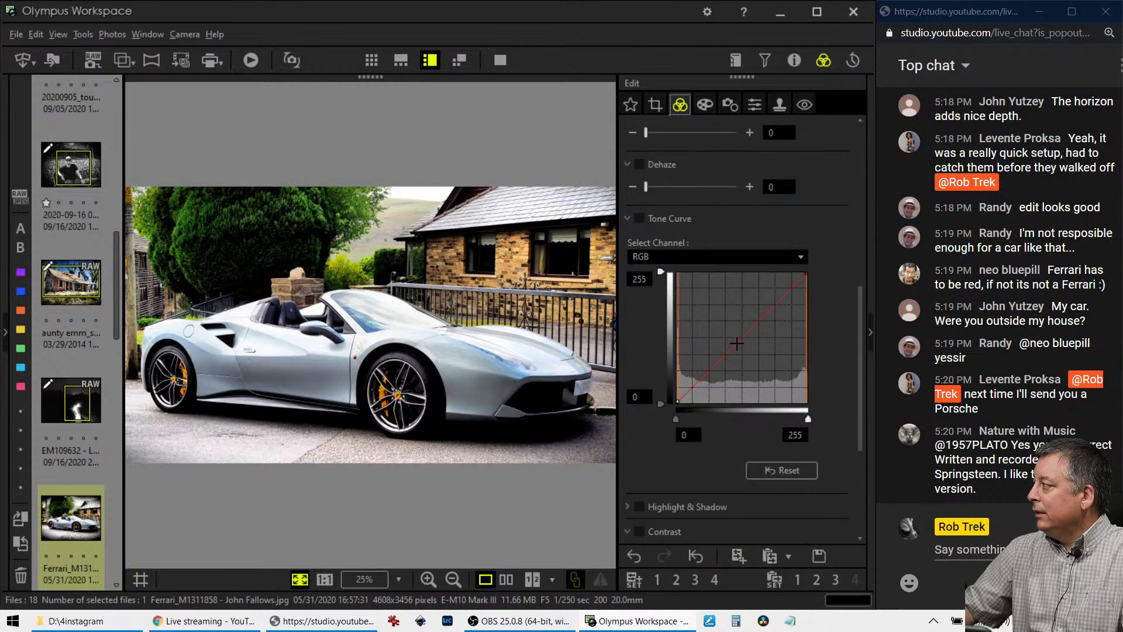
pyautogui.moveTo(739, 335); pyautogui.dragTo(738, 333)
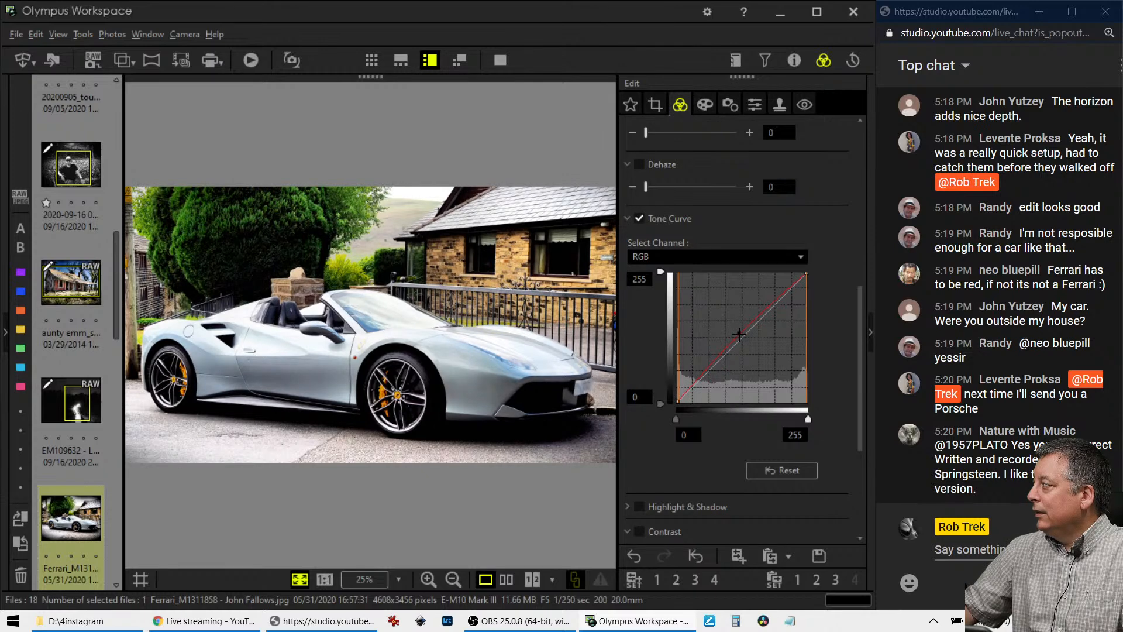
pyautogui.click(694, 384)
pyautogui.moveTo(694, 385); pyautogui.dragTo(693, 381)
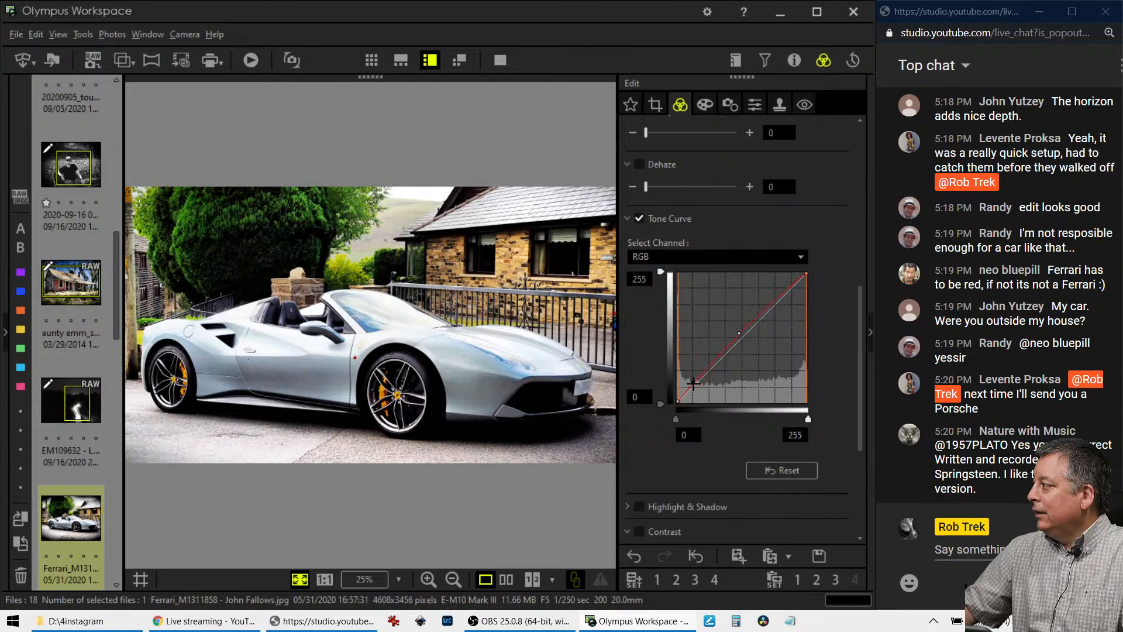
pyautogui.moveTo(739, 333); pyautogui.dragTo(783, 310)
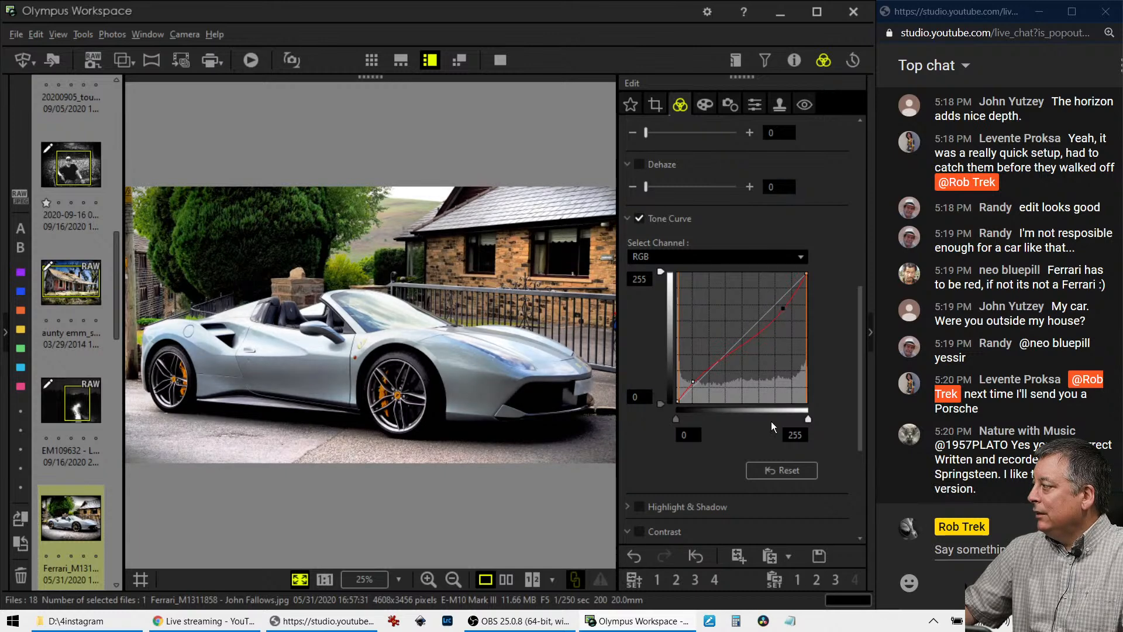
pyautogui.scroll(-4, 770, 441)
pyautogui.moveTo(700, 420); pyautogui.dragTo(700, 420)
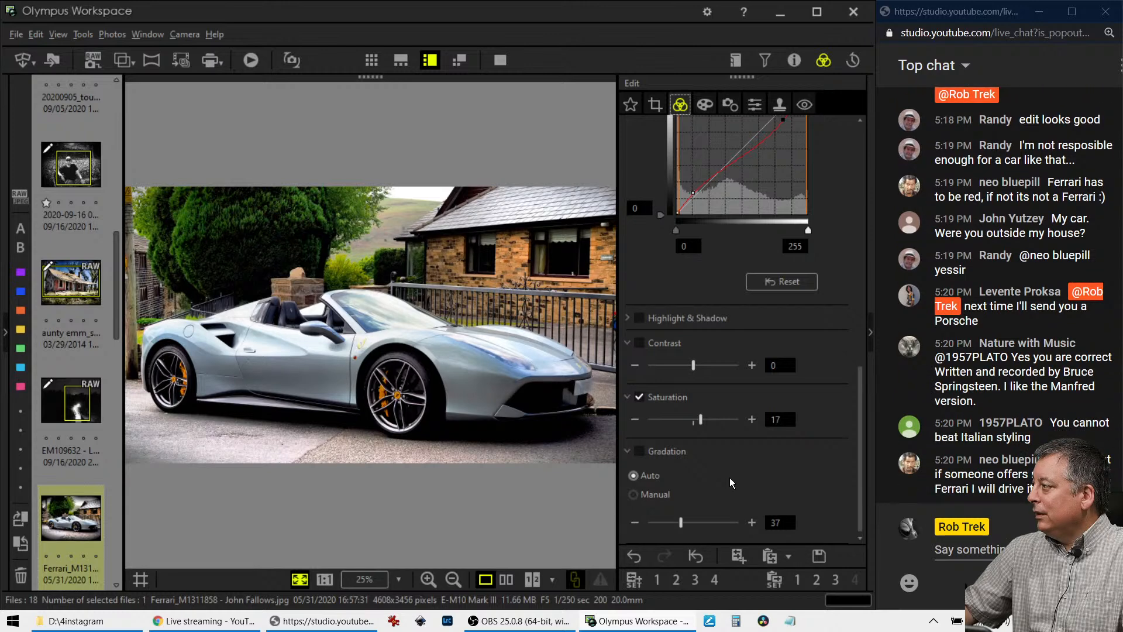
# Compare the Ferrari edit with its original side by side in full screen, and examine the edited version alone in full screen.
pyautogui.click(507, 579)
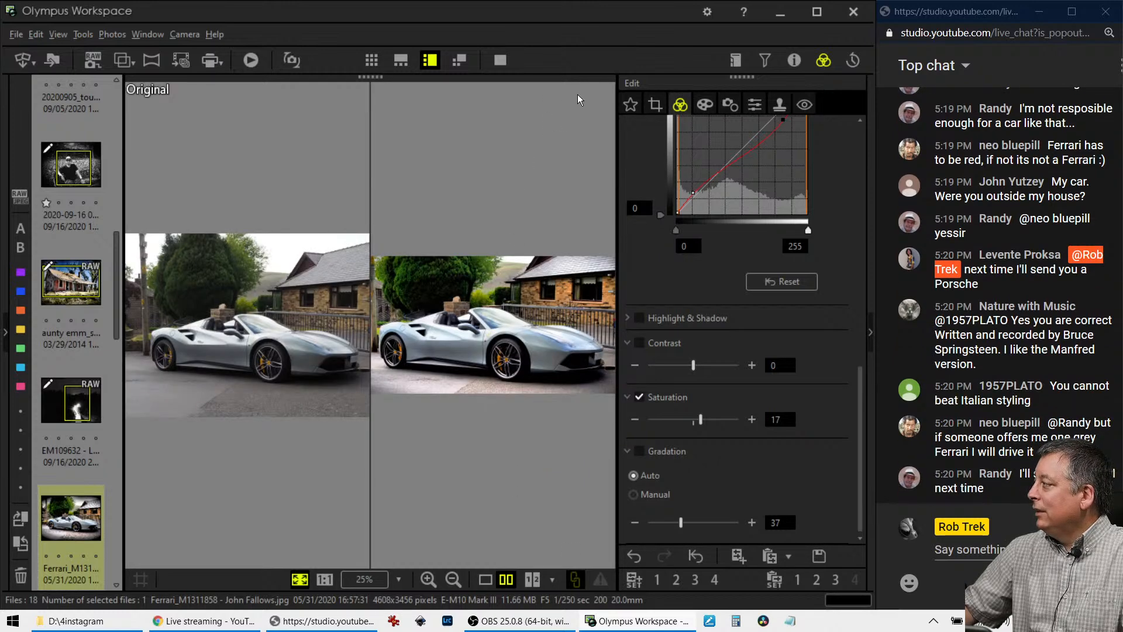
pyautogui.click(502, 59)
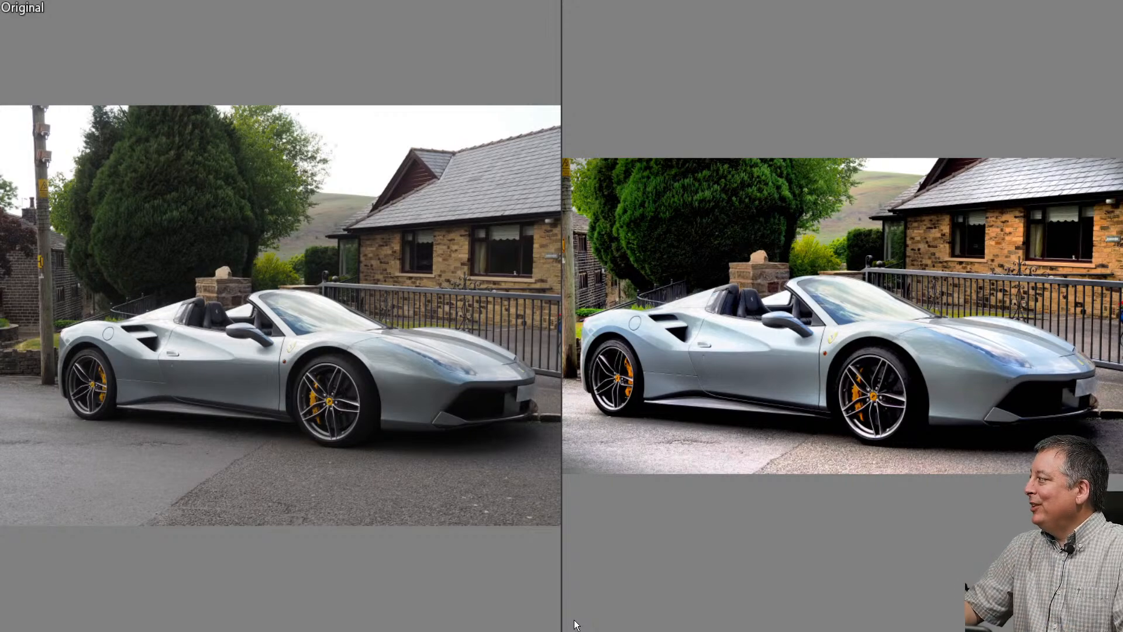
pyautogui.press('Escape')
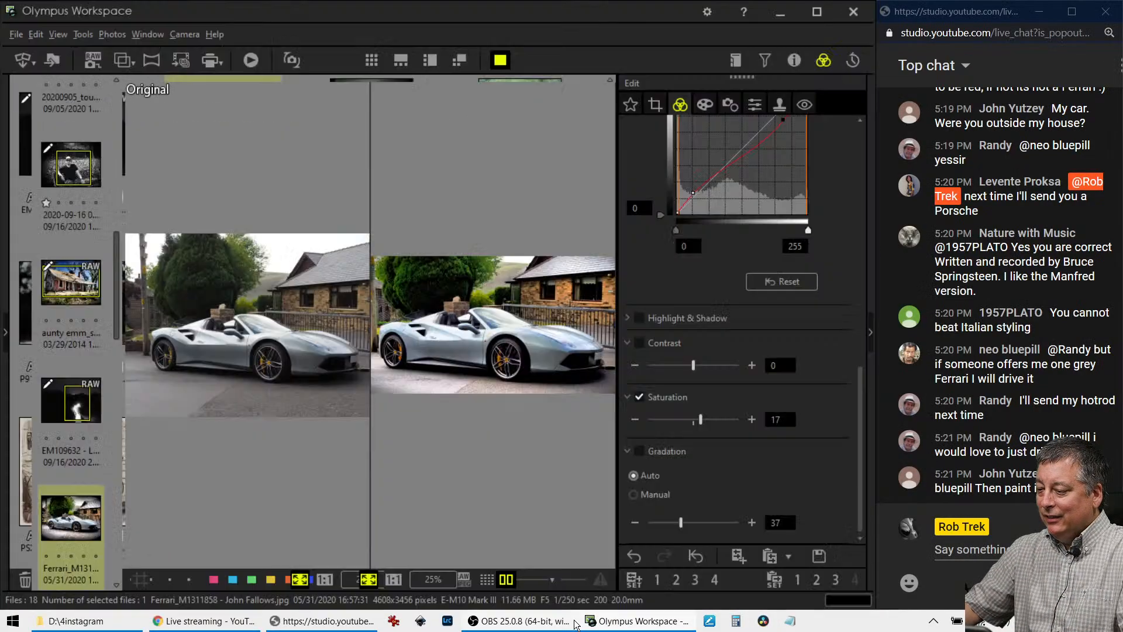
pyautogui.click(484, 580)
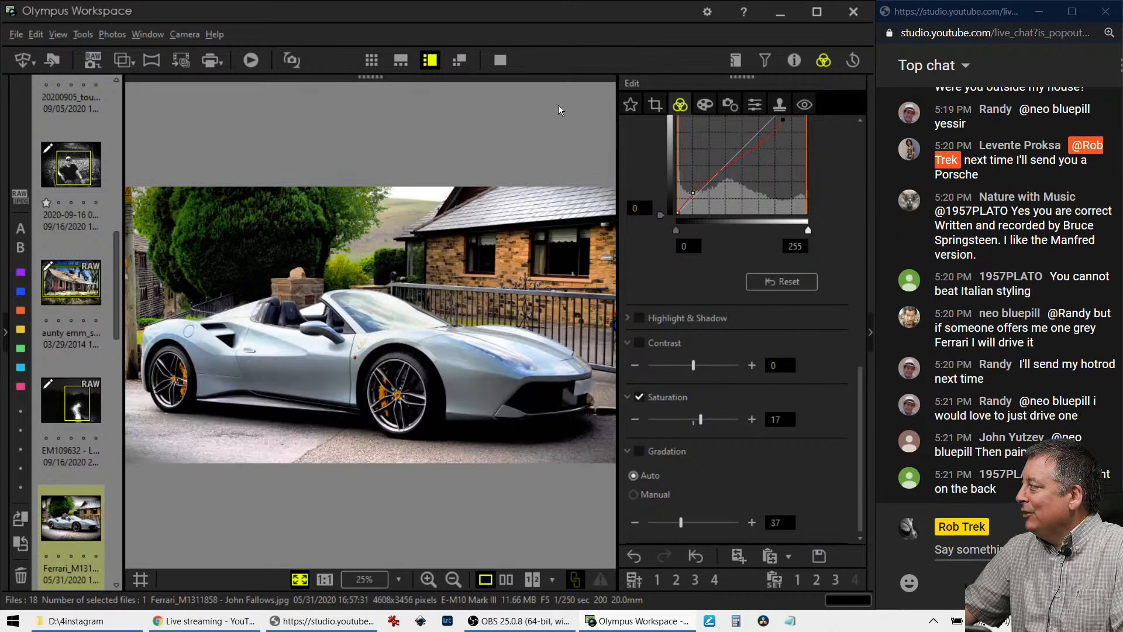
pyautogui.click(510, 65)
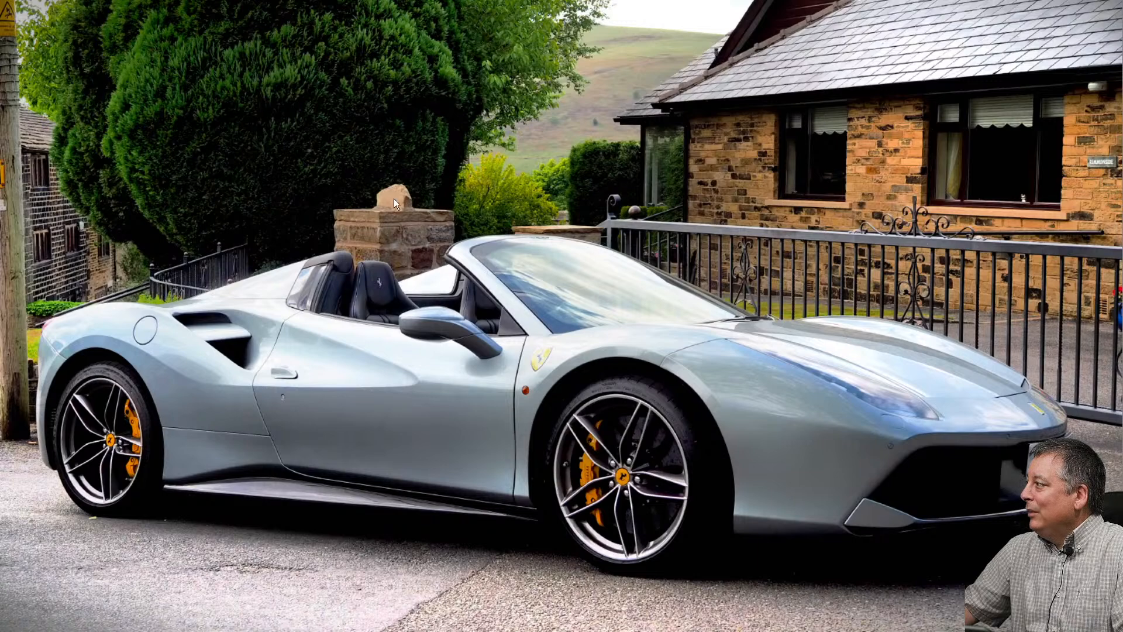
pyautogui.press('Escape')
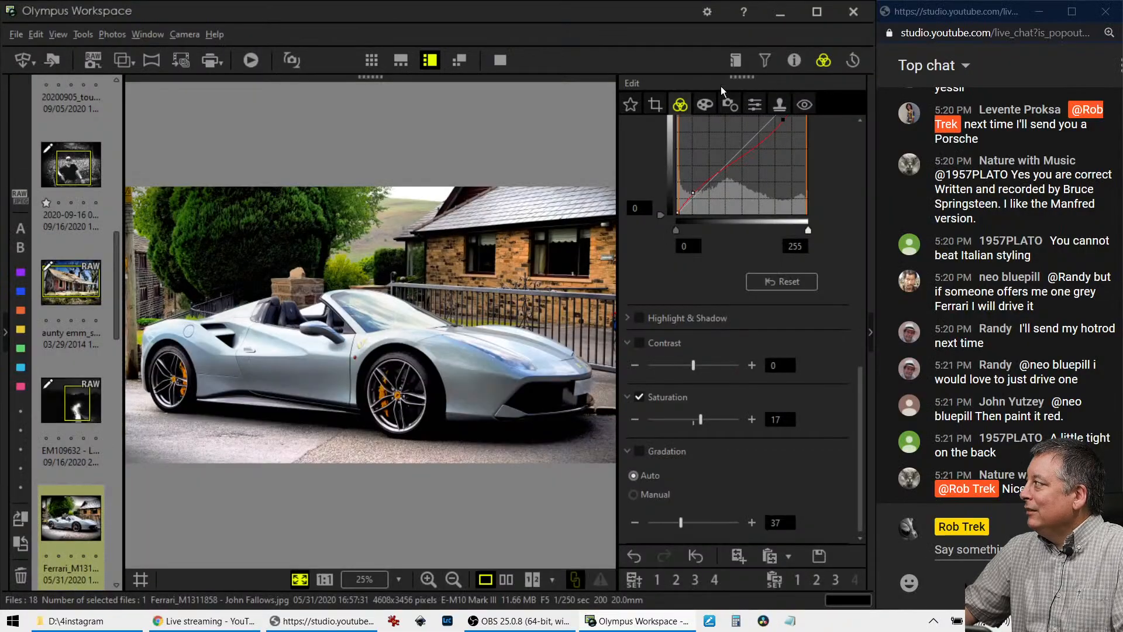
# Tighten the 16:9 crop to about 3258 x 1832 pixels around the front of the Ferrari.
pyautogui.click(655, 104)
pyautogui.moveTo(163, 209); pyautogui.dragTo(269, 269)
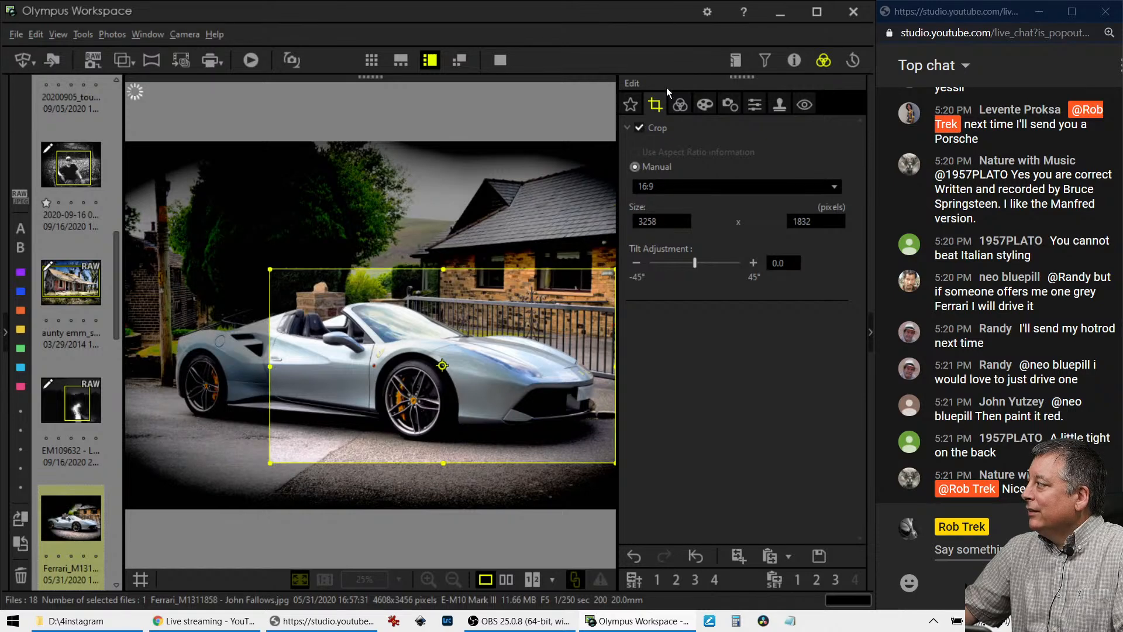
pyautogui.click(679, 104)
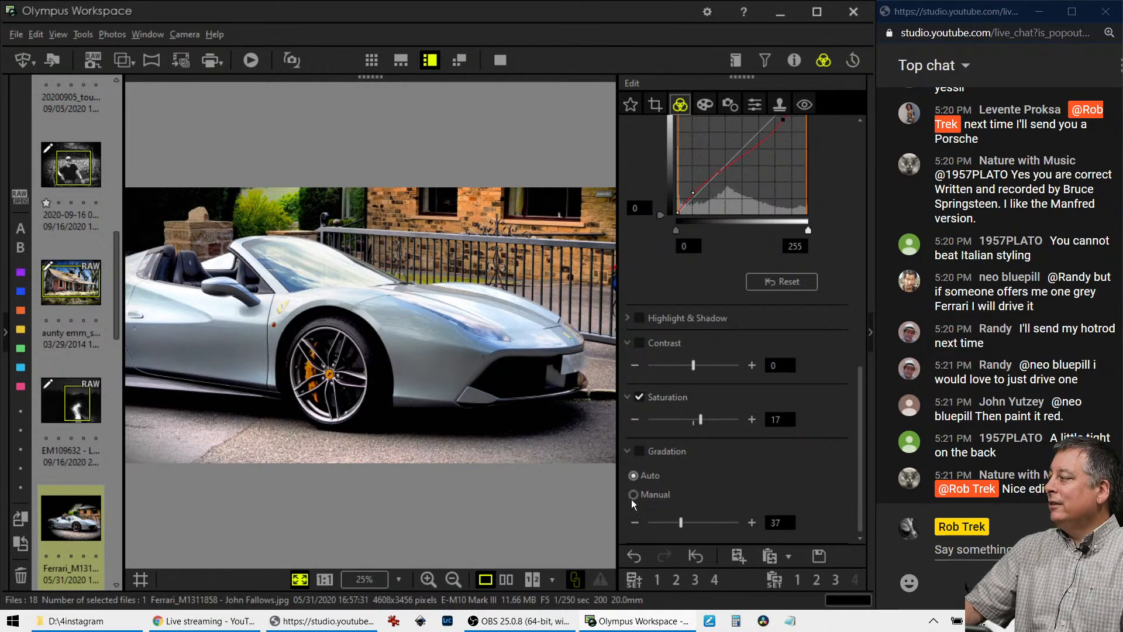
# Compare the tightly cropped Ferrari with its original side by side, and undo the last crop change.
pyautogui.click(514, 578)
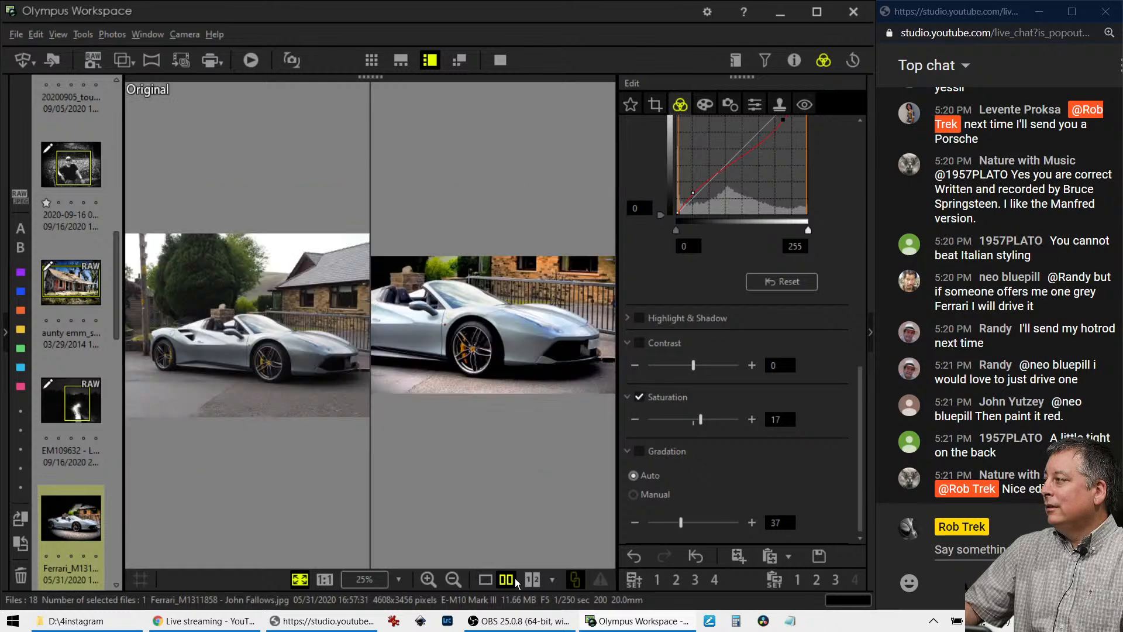
pyautogui.click(633, 556)
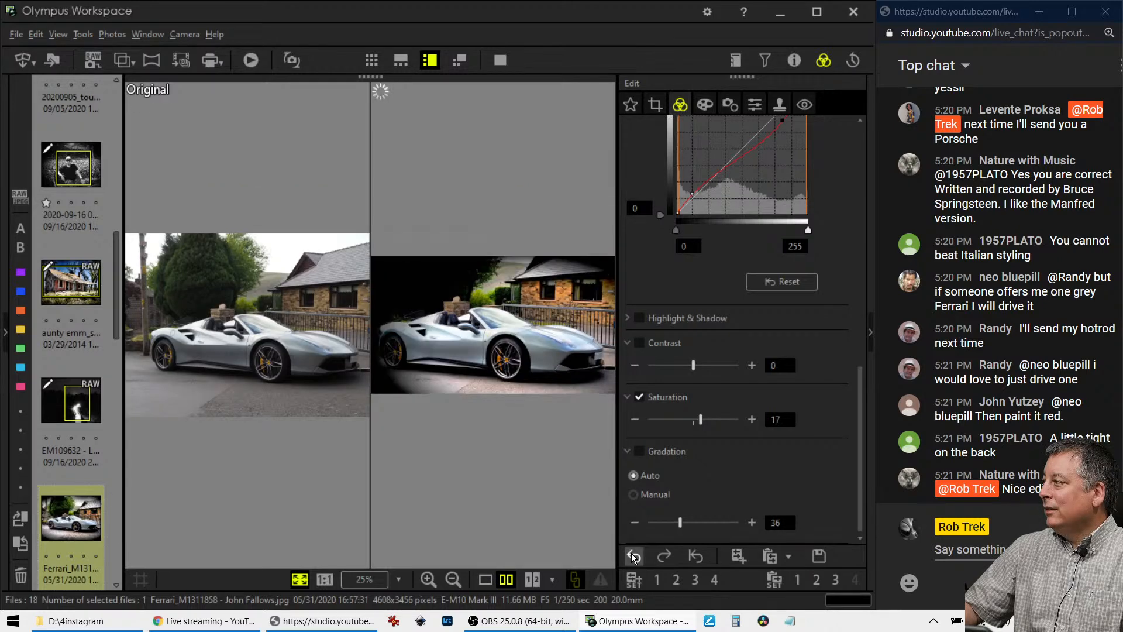
pyautogui.click(486, 579)
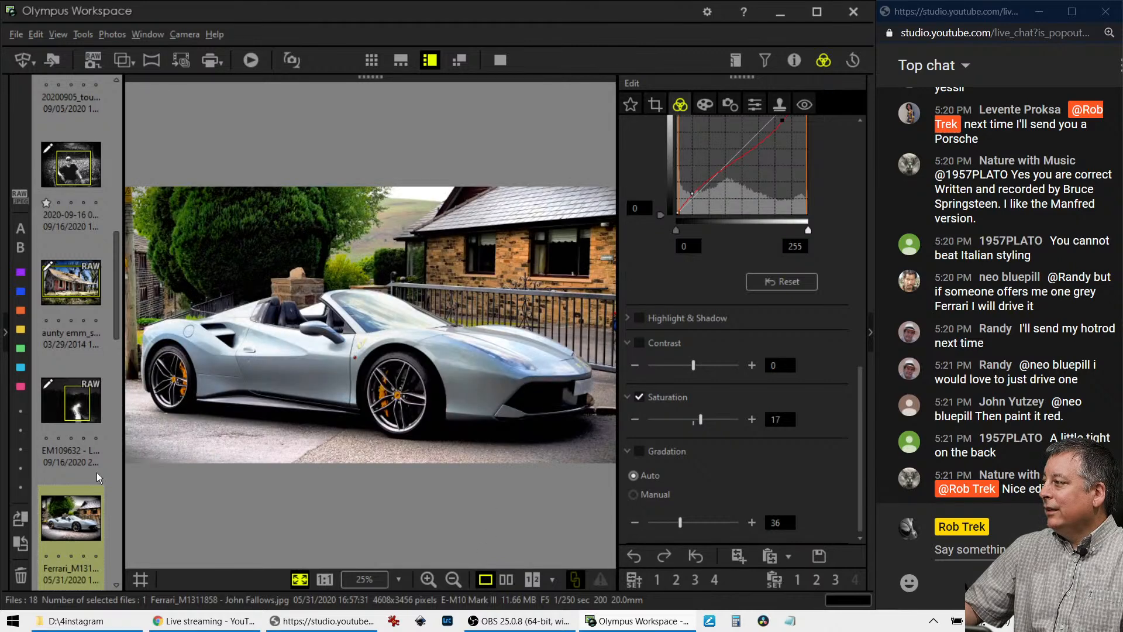
# Open the P6290009 photo of the woman sewing by the window and examine the window and dress form magnified in full screen.
pyautogui.scroll(-2, 63, 503)
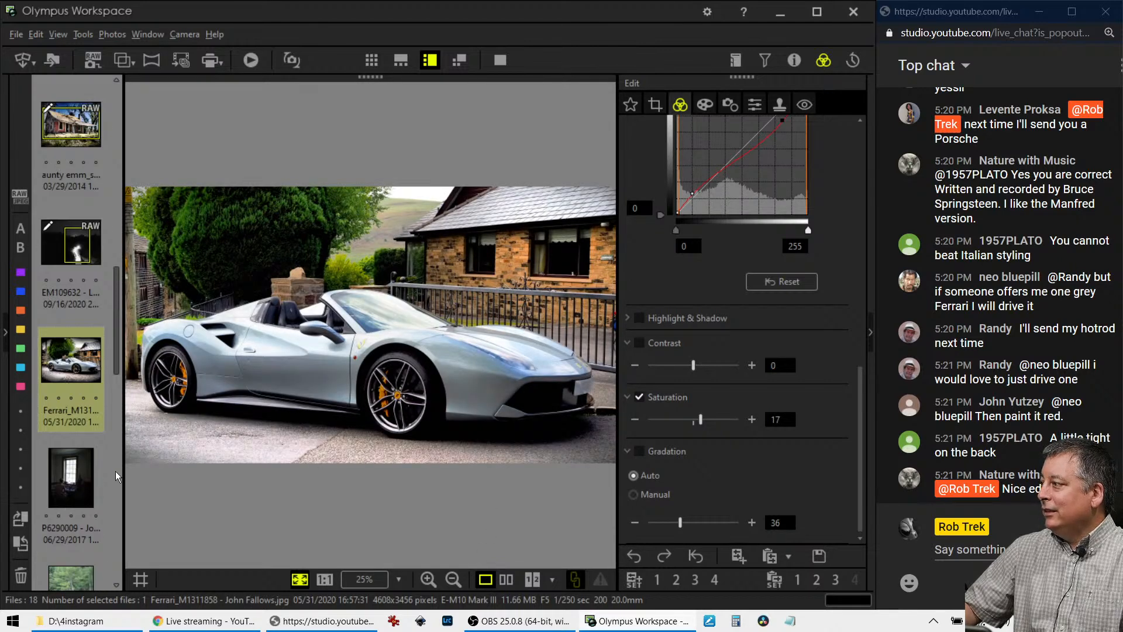
pyautogui.scroll(-3, 111, 456)
pyautogui.click(79, 328)
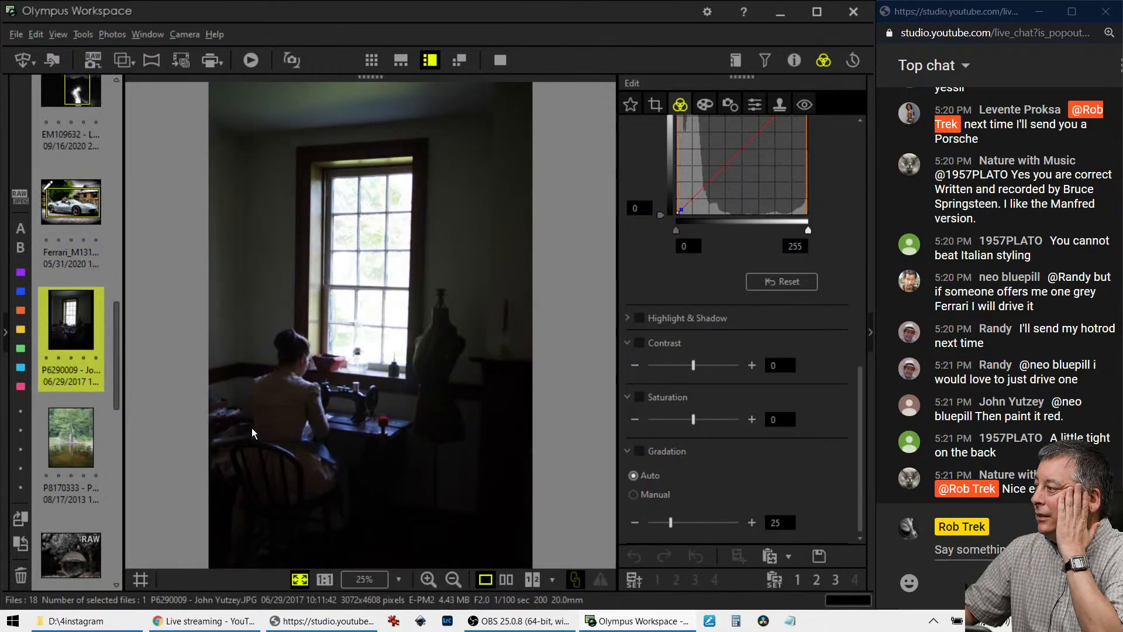
pyautogui.click(497, 62)
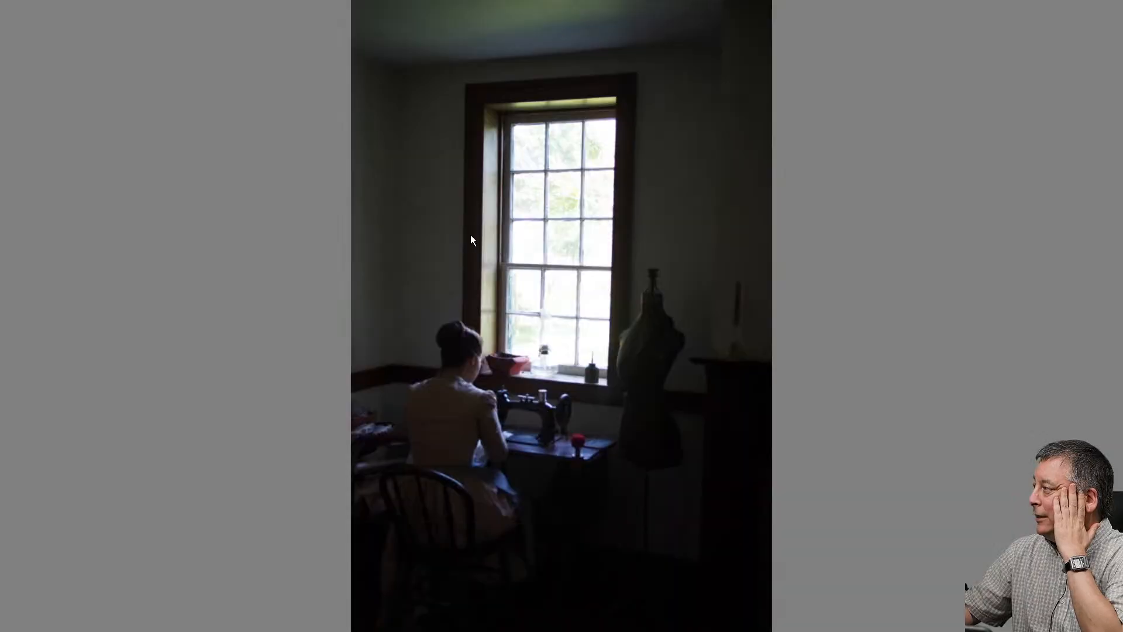
pyautogui.click(455, 344)
pyautogui.moveTo(754, 426); pyautogui.dragTo(690, 377)
pyautogui.moveTo(765, 425); pyautogui.dragTo(686, 361)
pyautogui.moveTo(712, 312); pyautogui.dragTo(542, 477)
pyautogui.moveTo(694, 162); pyautogui.dragTo(574, 315)
pyautogui.moveTo(661, 120); pyautogui.dragTo(593, 251)
pyautogui.moveTo(594, 138); pyautogui.dragTo(586, 181)
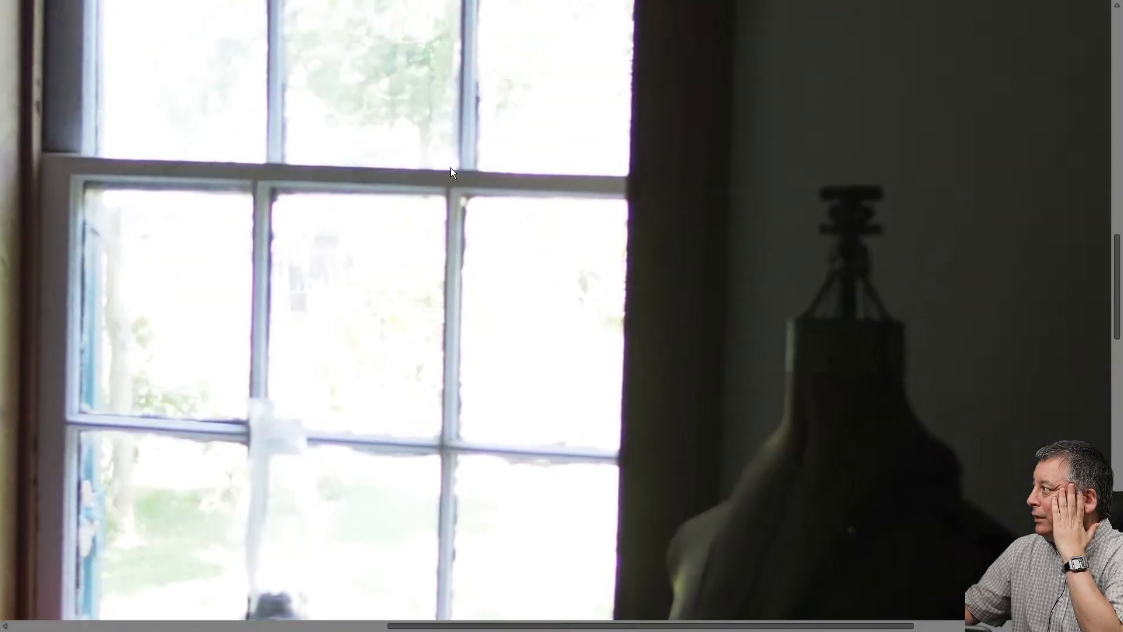
pyautogui.click(450, 167)
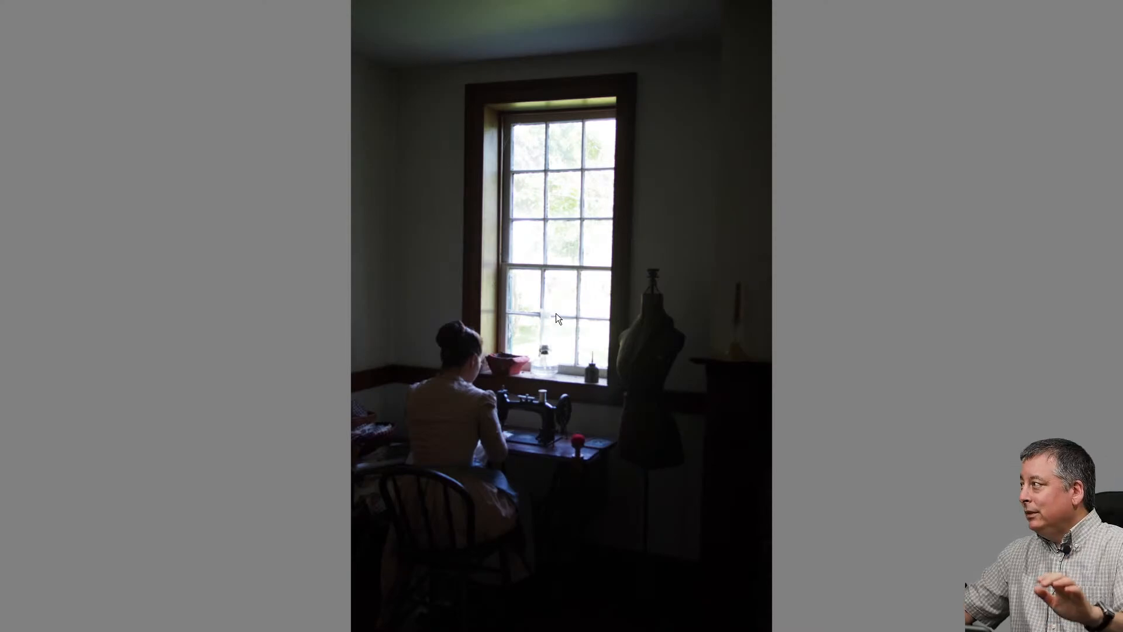
pyautogui.press('Escape')
# Apply the Soft Focus art filter to the sewing photo.
pyautogui.click(704, 104)
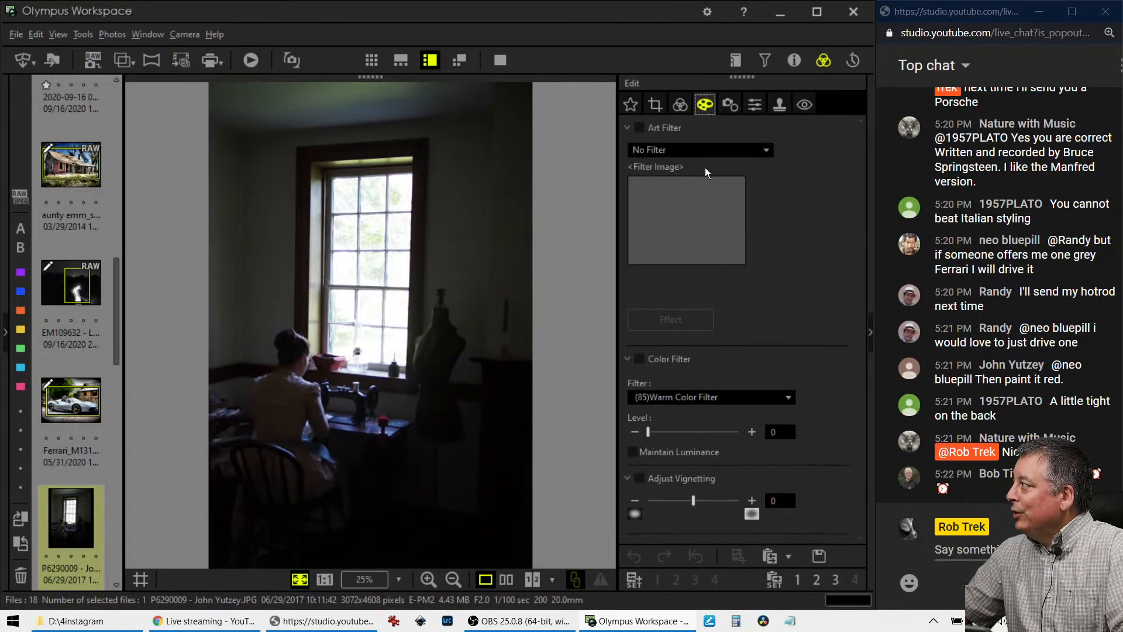
pyautogui.click(704, 151)
pyautogui.click(688, 208)
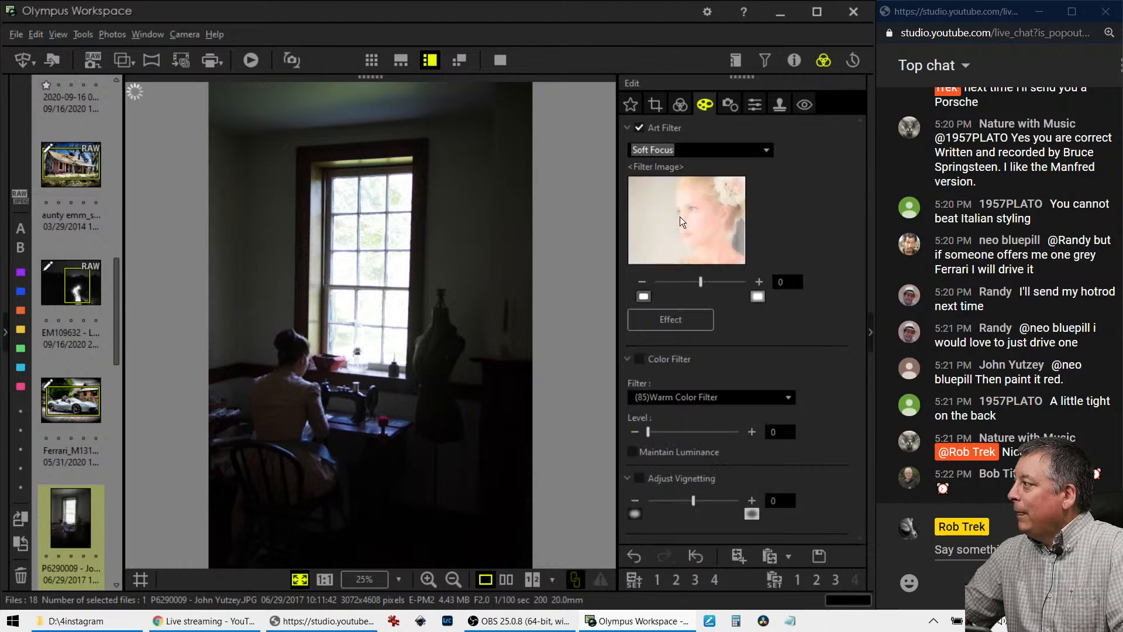
pyautogui.click(679, 104)
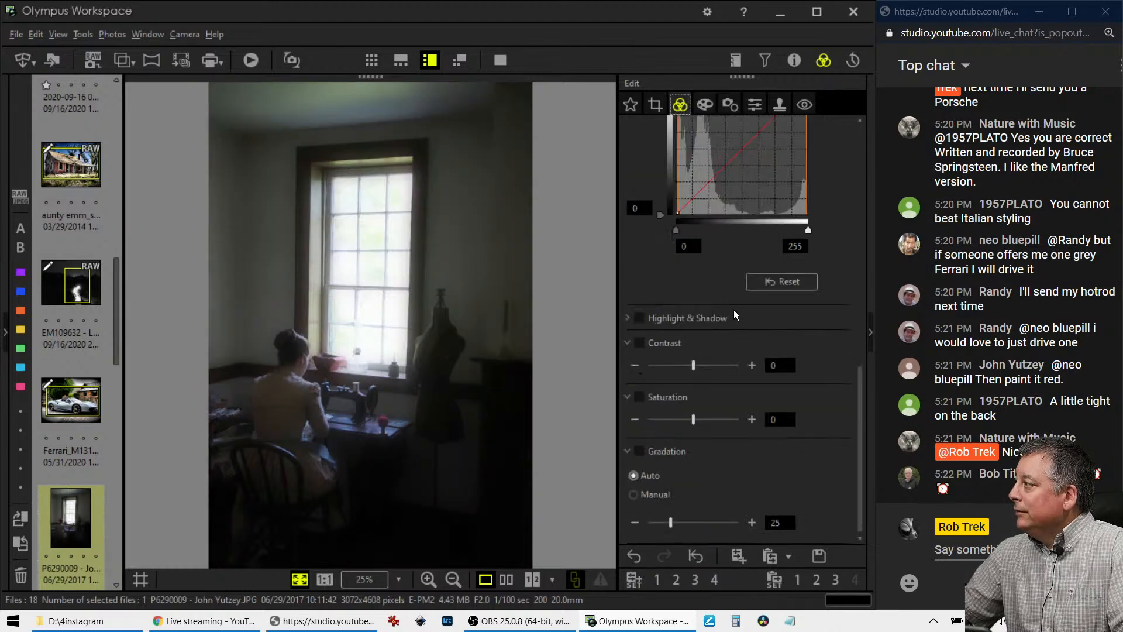
# Straighten the sewing photo with a tilt adjustment of -1.1, keeping the original aspect ratio for the crop.
pyautogui.click(651, 104)
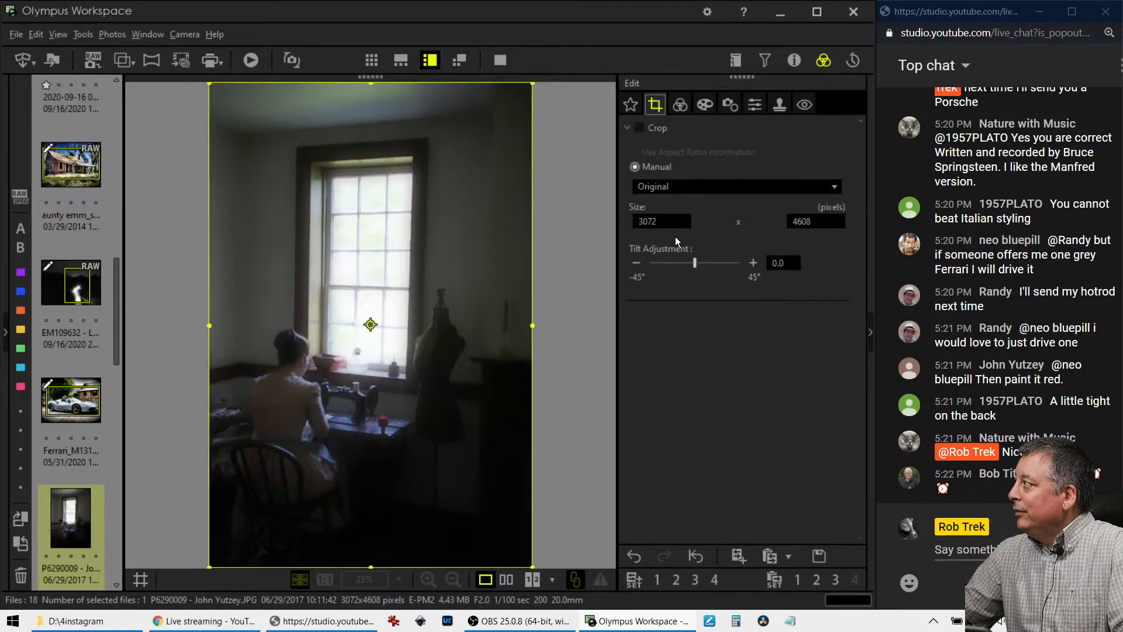
pyautogui.click(653, 262)
pyautogui.click(637, 262)
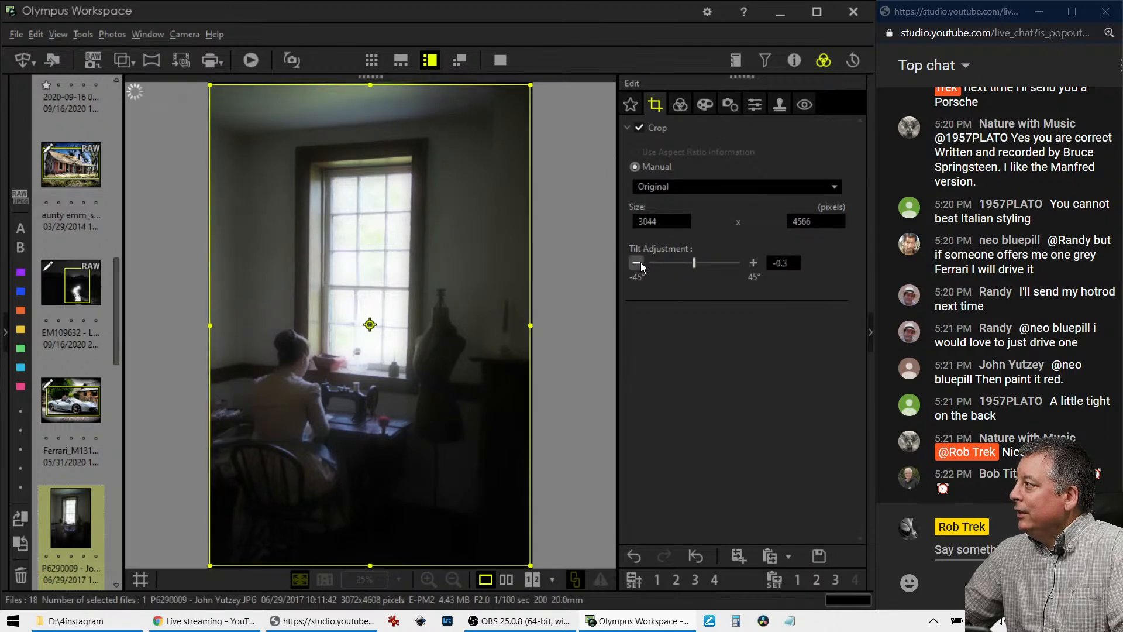
pyautogui.click(640, 264)
pyautogui.click(640, 264)
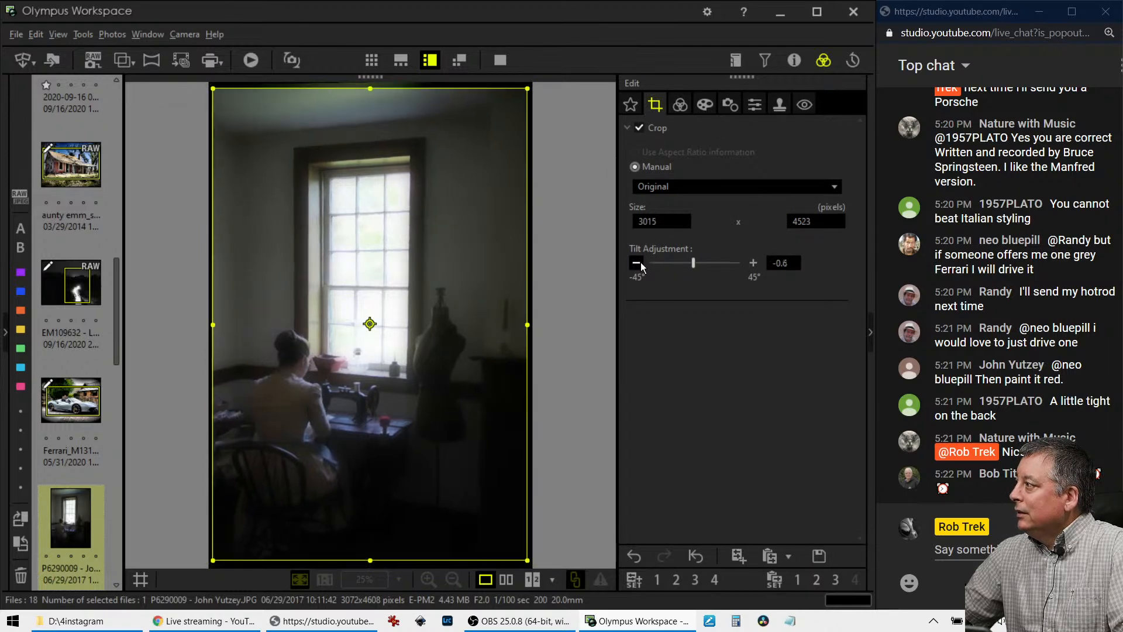
pyautogui.click(640, 264)
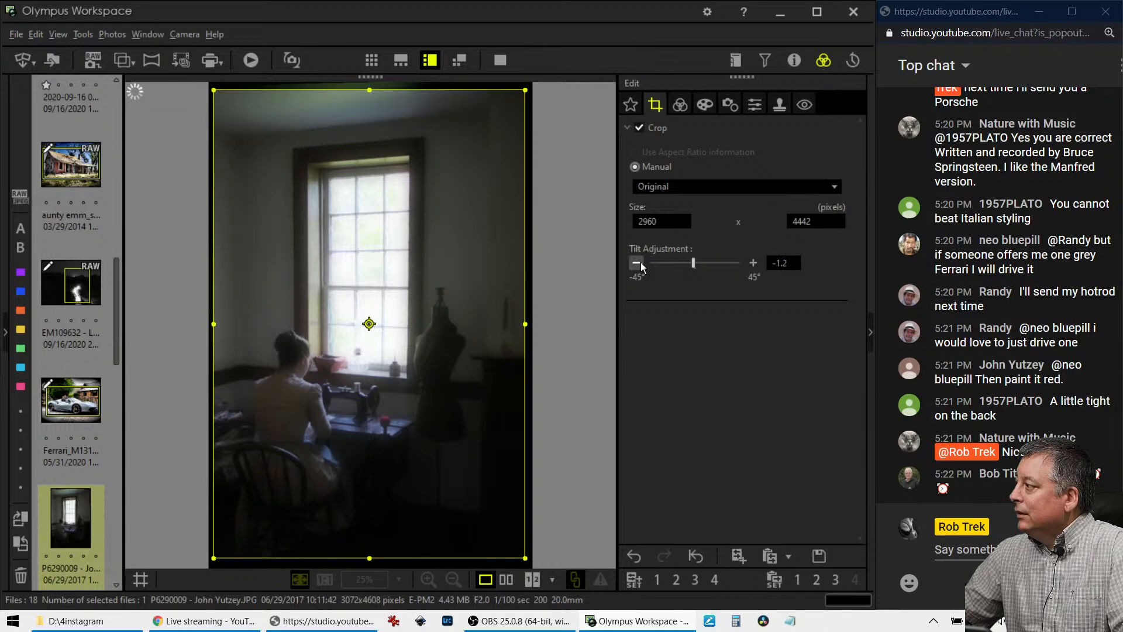
pyautogui.click(753, 262)
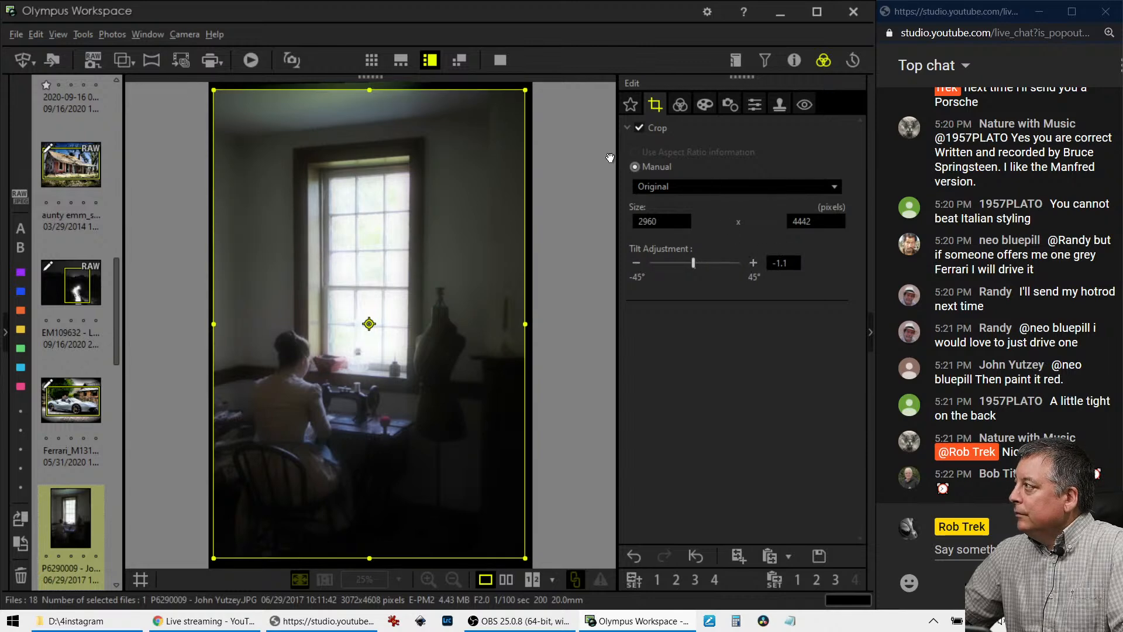
# Set the sewing photo's vignetting to -14.
pyautogui.click(681, 104)
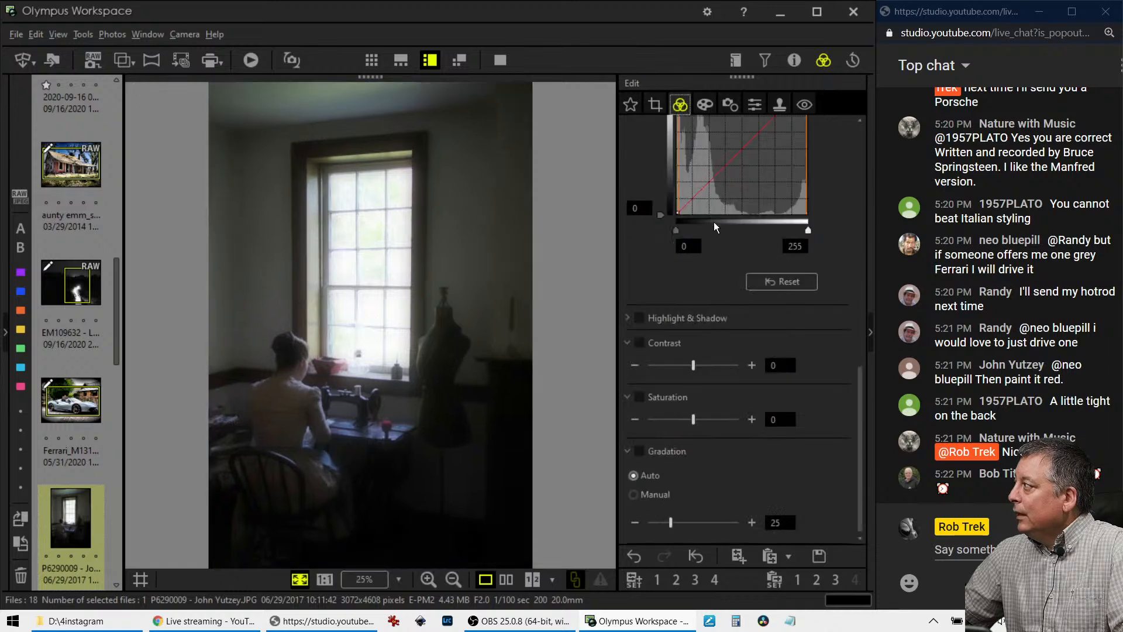
pyautogui.click(704, 104)
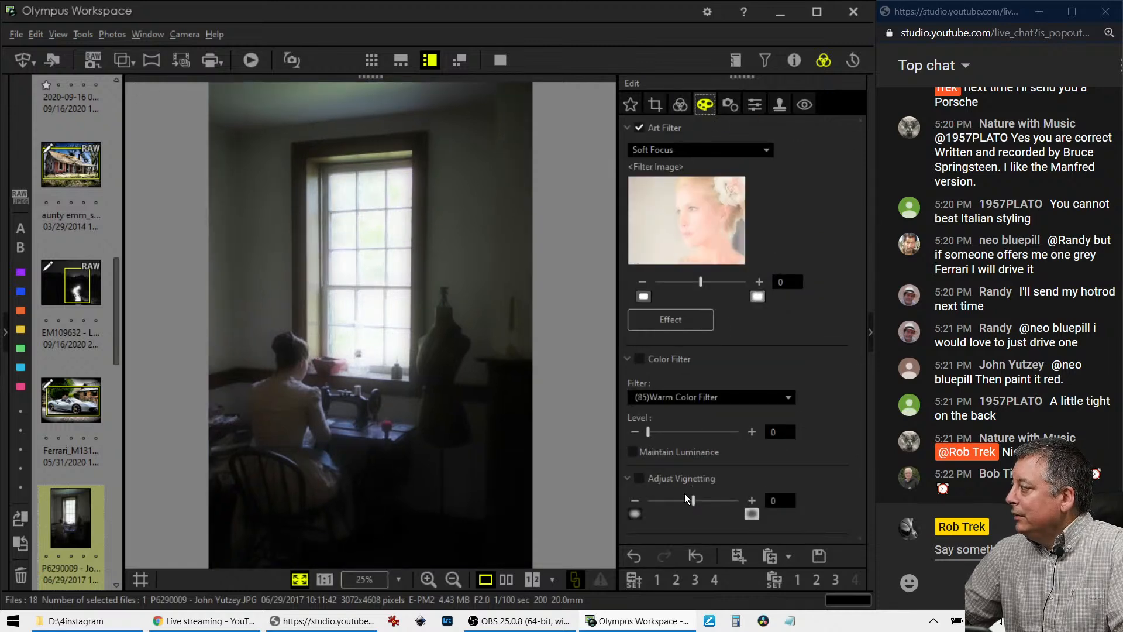
pyautogui.moveTo(693, 501); pyautogui.dragTo(671, 500)
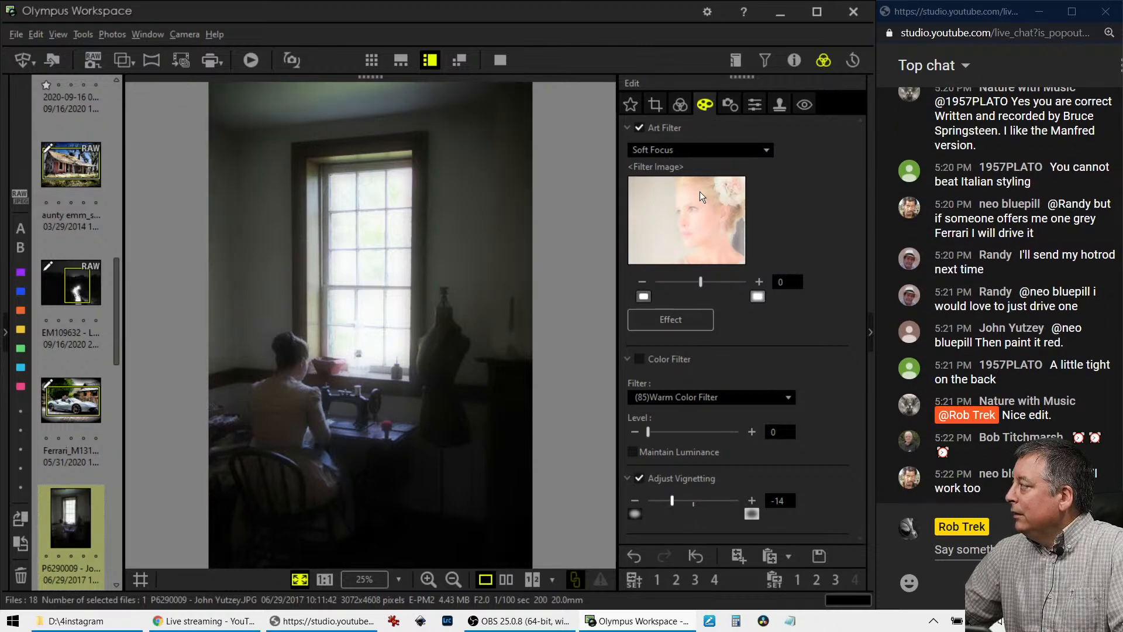
# Darken the sewing photo by setting its exposure compensation to -19.
pyautogui.click(679, 103)
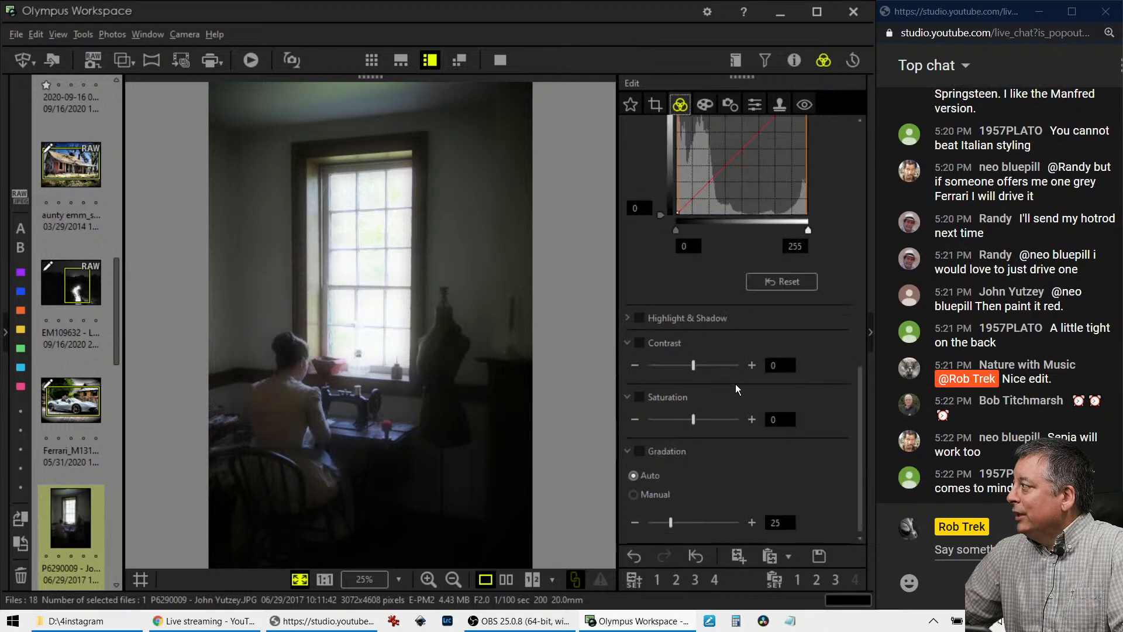
pyautogui.scroll(5, 735, 386)
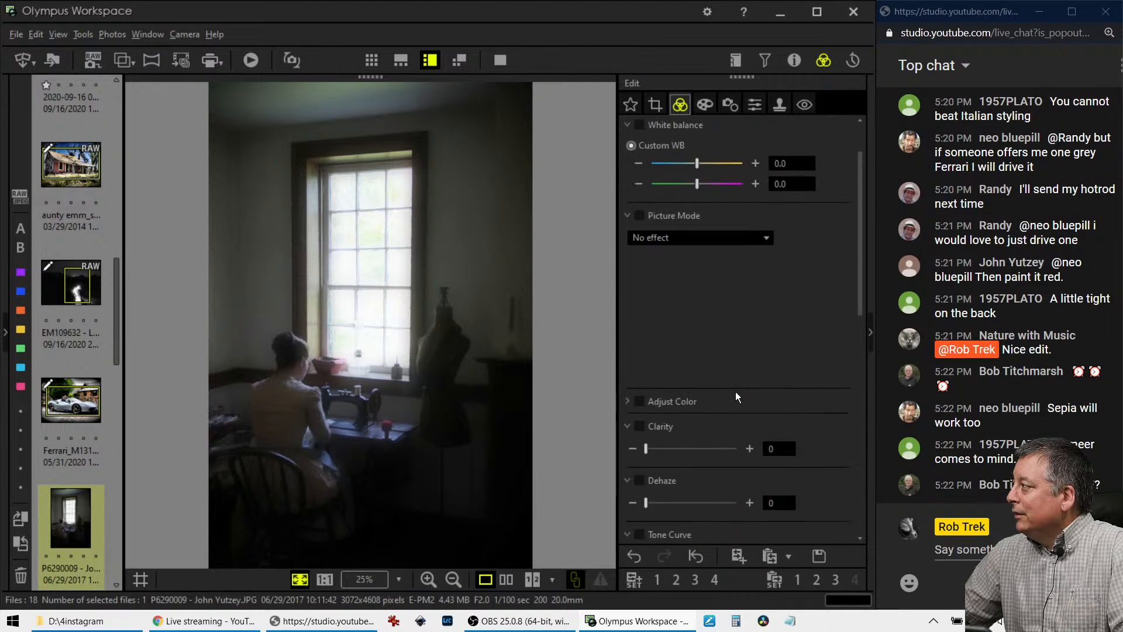
pyautogui.scroll(-6, 735, 391)
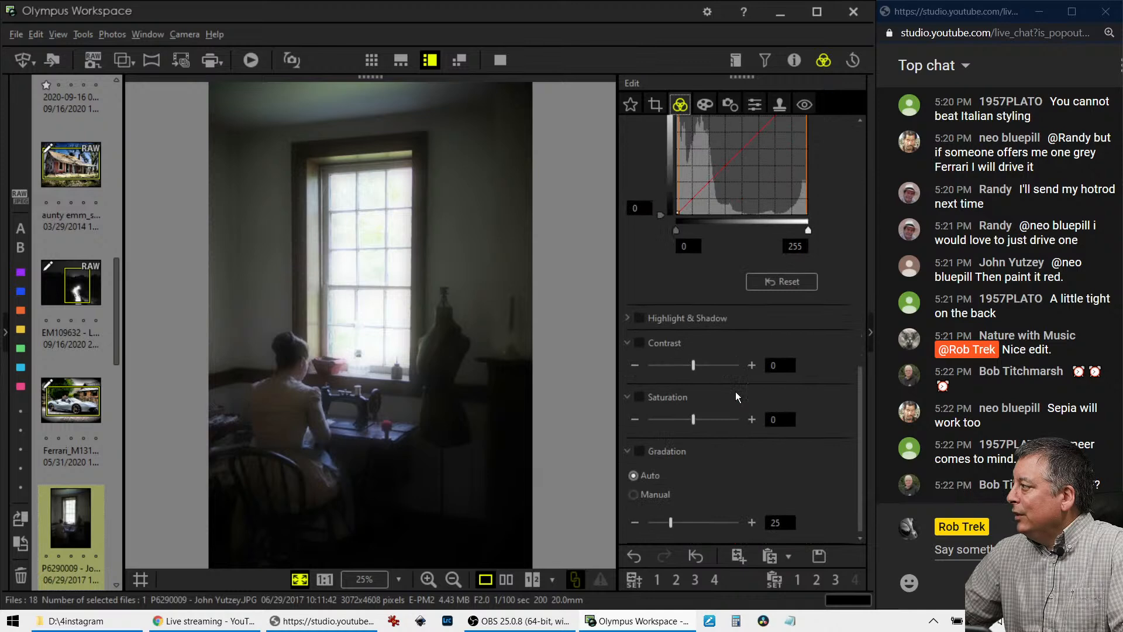
pyautogui.scroll(5, 735, 391)
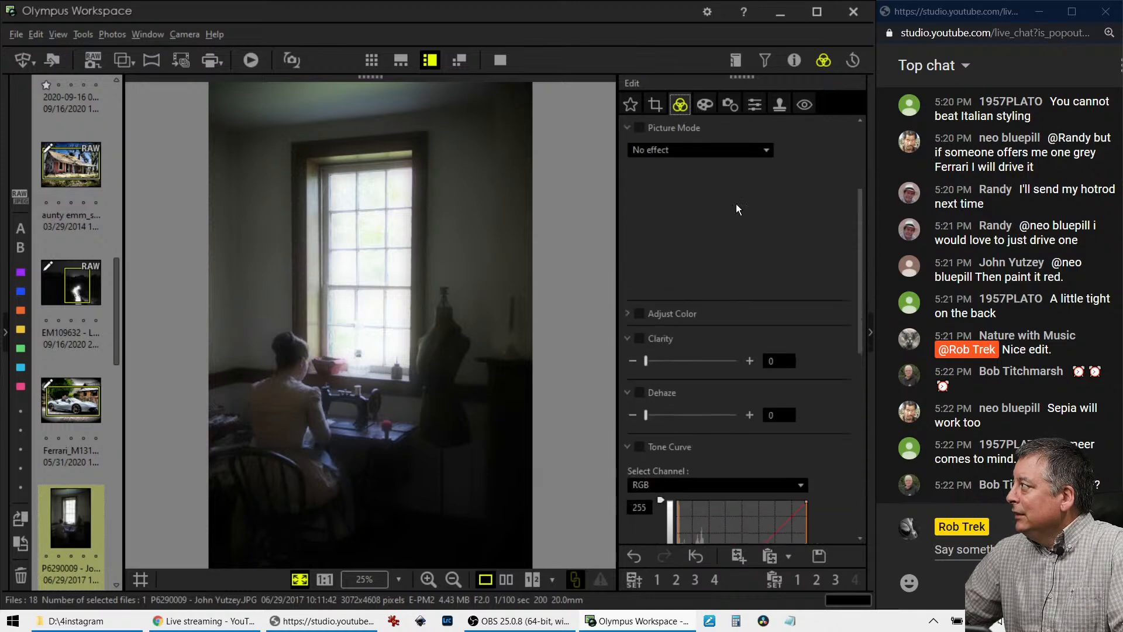
pyautogui.scroll(3, 737, 208)
pyautogui.moveTo(696, 149); pyautogui.dragTo(678, 151)
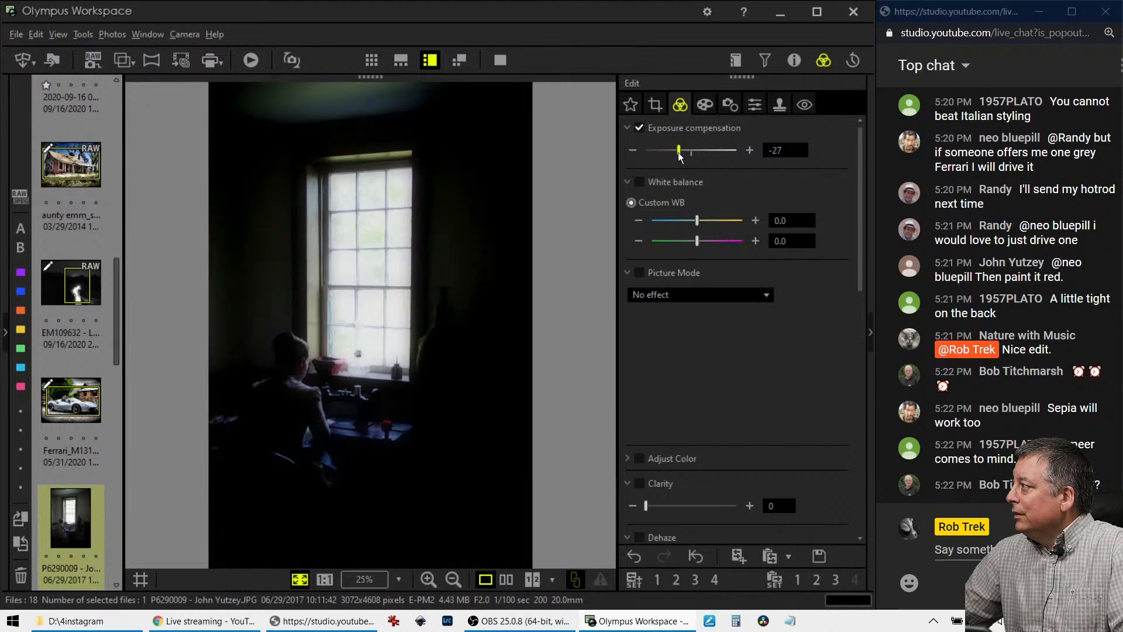
pyautogui.moveTo(679, 151); pyautogui.dragTo(685, 154)
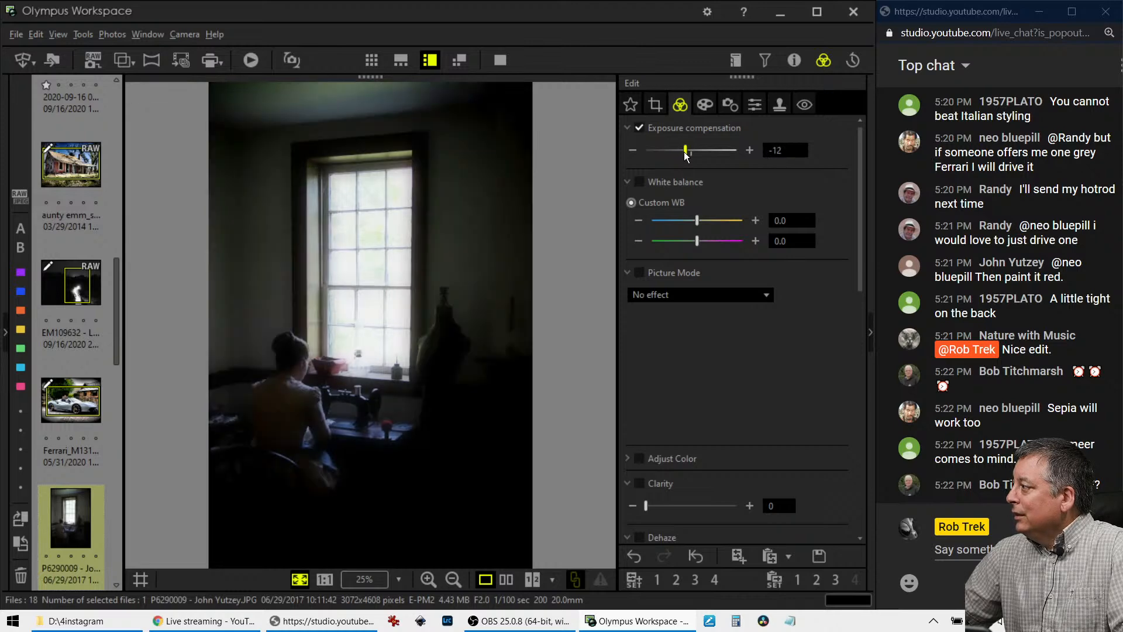
pyautogui.moveTo(684, 152); pyautogui.dragTo(681, 152)
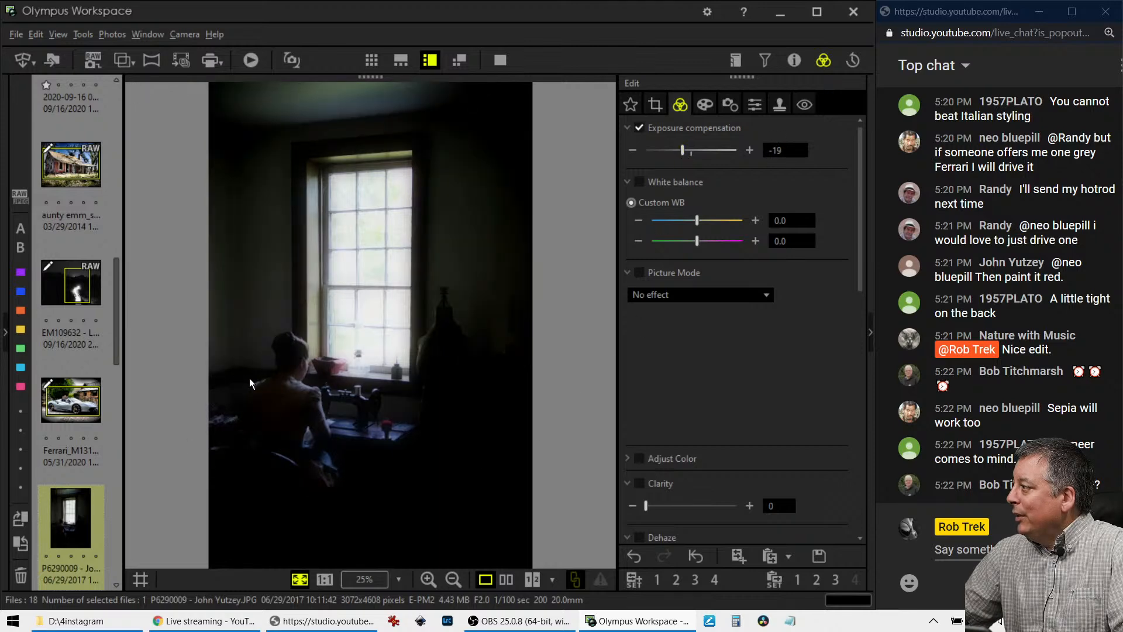
# Shape the sewing photo's RGB tone curve with two points that lift the shadows and slightly raise the midtones.
pyautogui.scroll(-2, 667, 367)
pyautogui.scroll(-5, 668, 367)
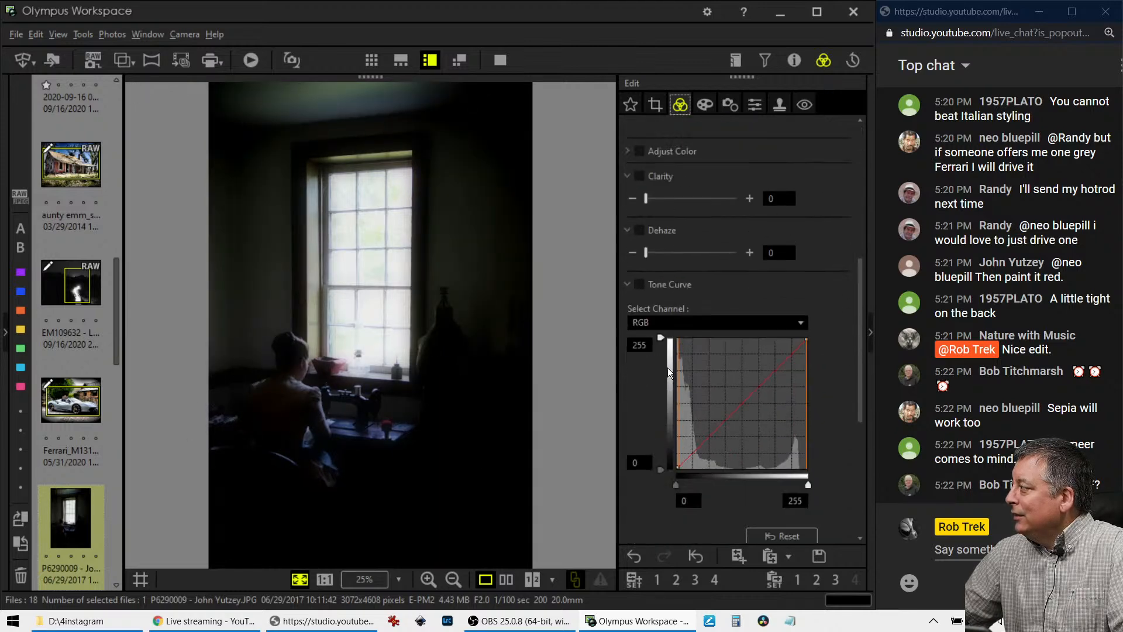
pyautogui.moveTo(687, 348); pyautogui.dragTo(687, 350)
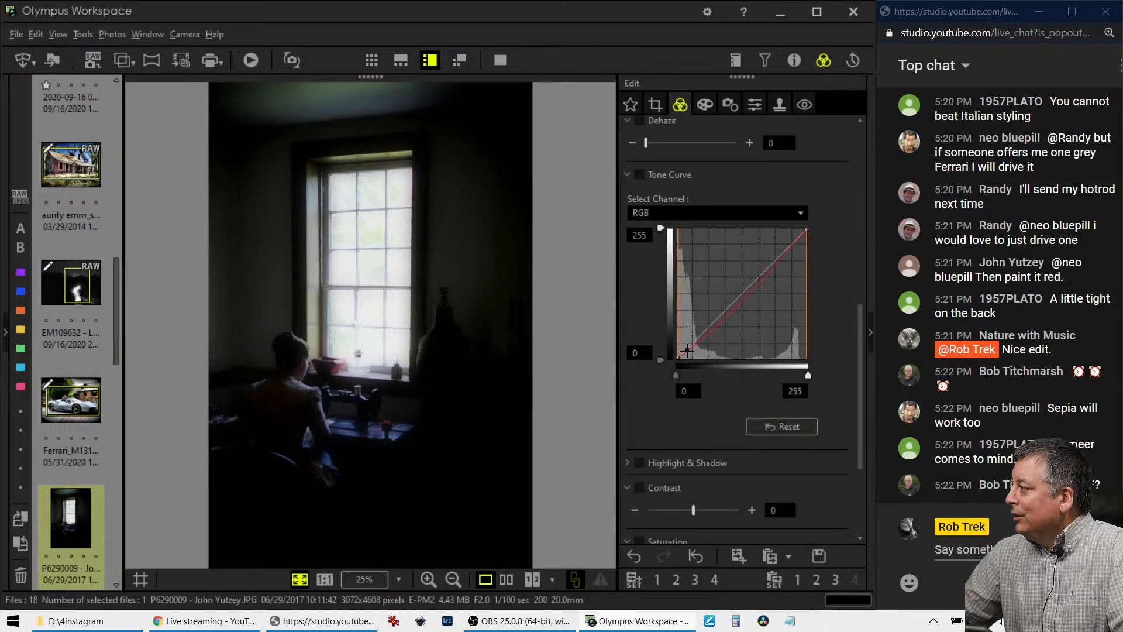
pyautogui.click(734, 300)
pyautogui.moveTo(756, 275); pyautogui.dragTo(774, 251)
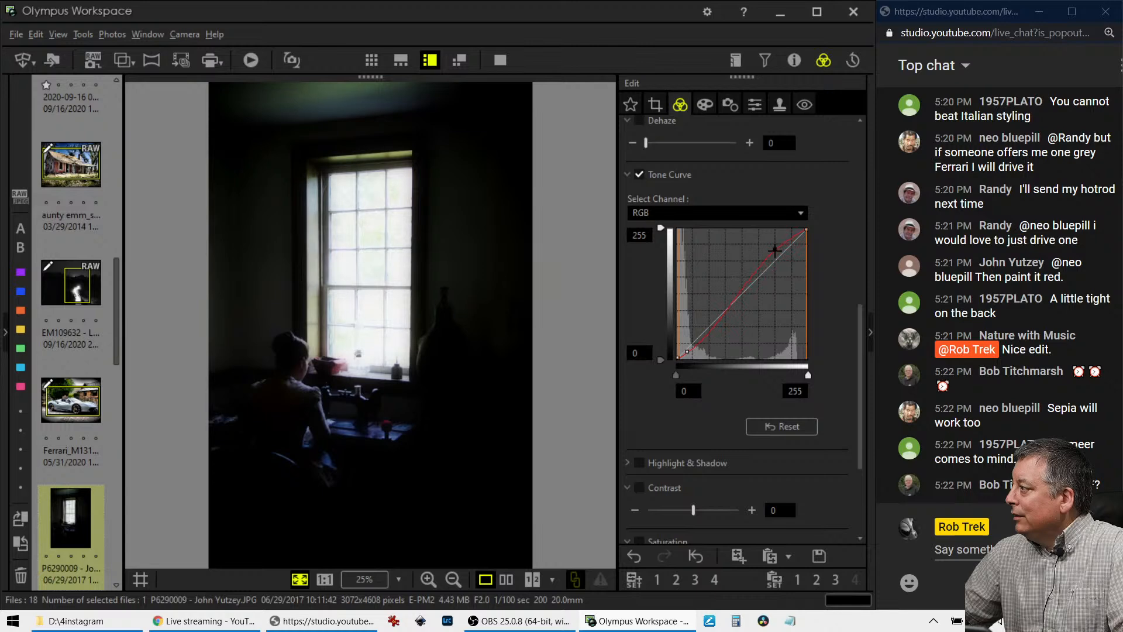
pyautogui.click(725, 297)
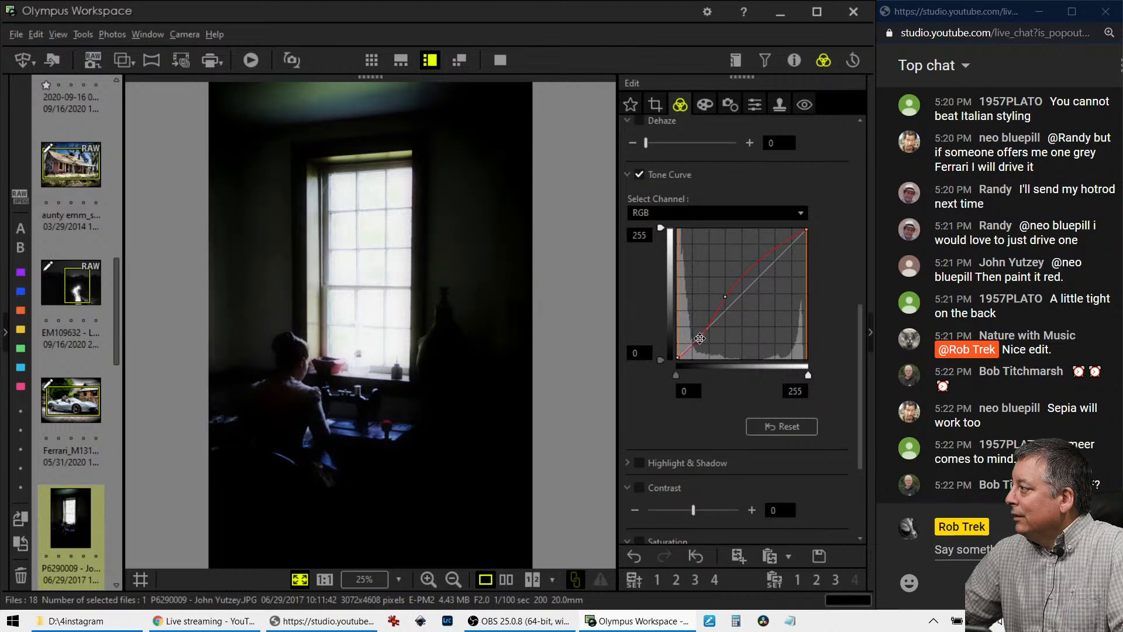
pyautogui.moveTo(700, 338); pyautogui.dragTo(697, 332)
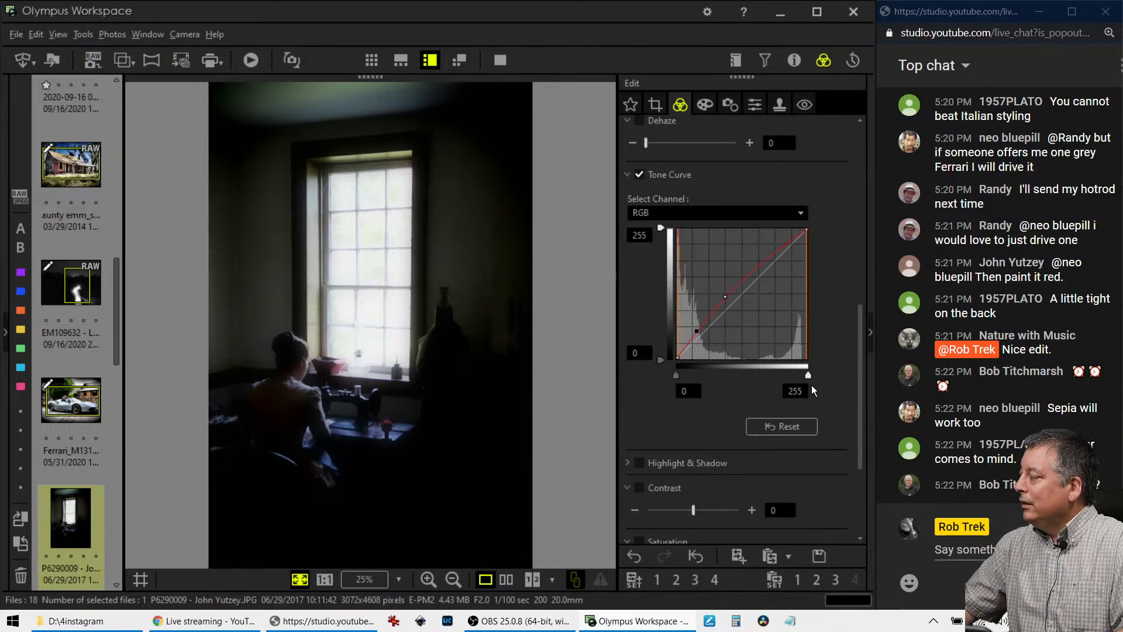
pyautogui.click(725, 296)
pyautogui.moveTo(726, 297); pyautogui.dragTo(733, 293)
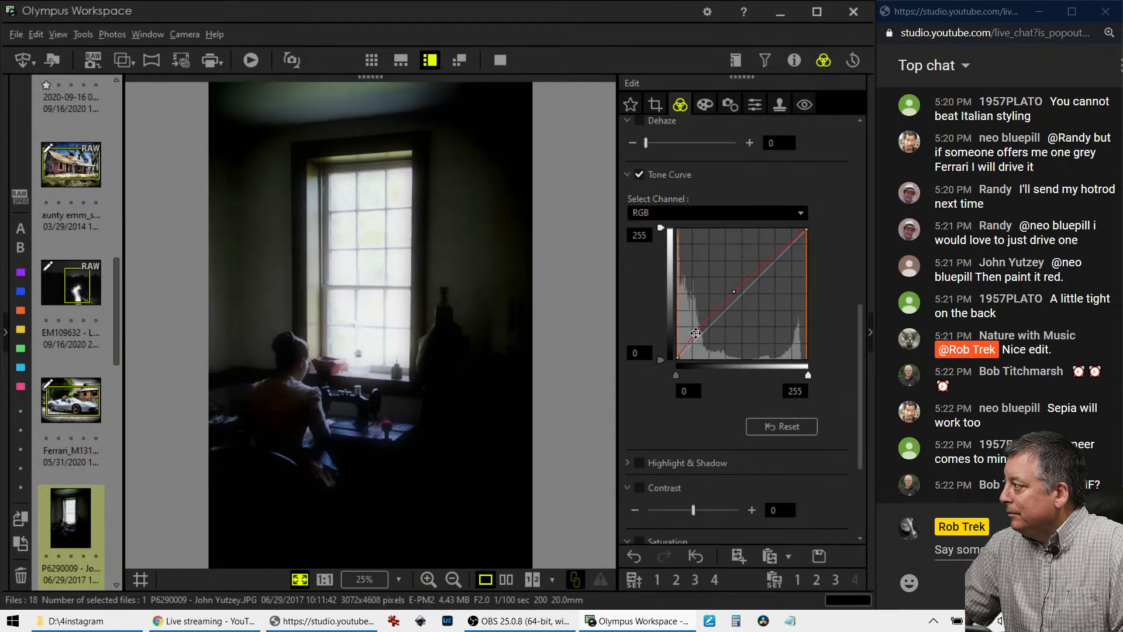
pyautogui.scroll(-3, 676, 403)
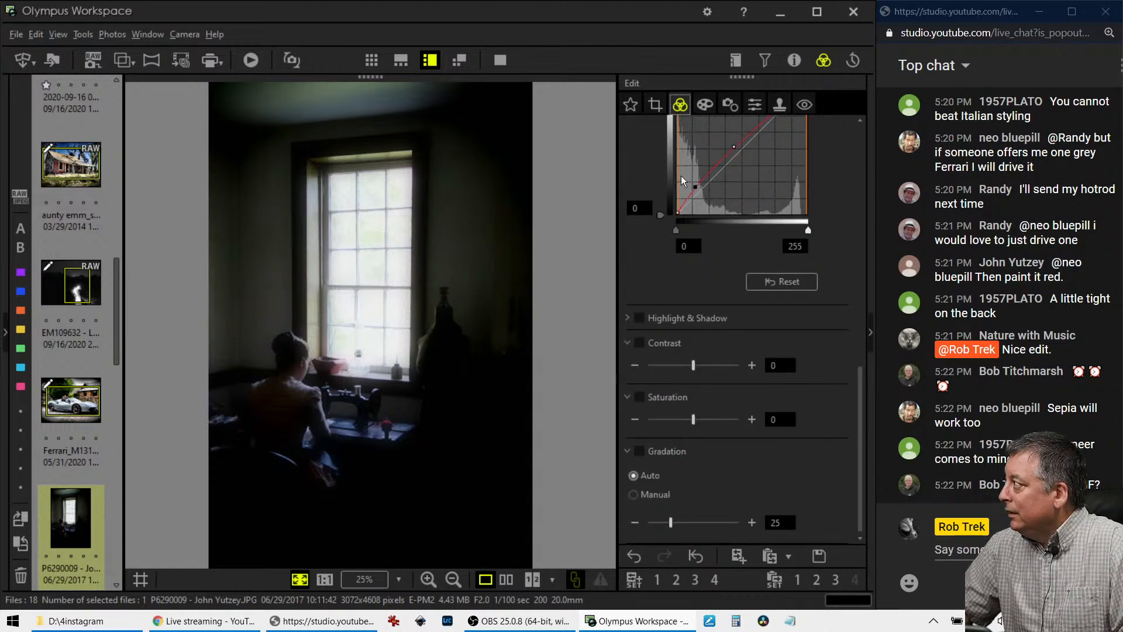
# Tighten the sewing photo's crop to 2833 x 4194 pixels and shift the frame slightly lower over the scene.
pyautogui.click(656, 104)
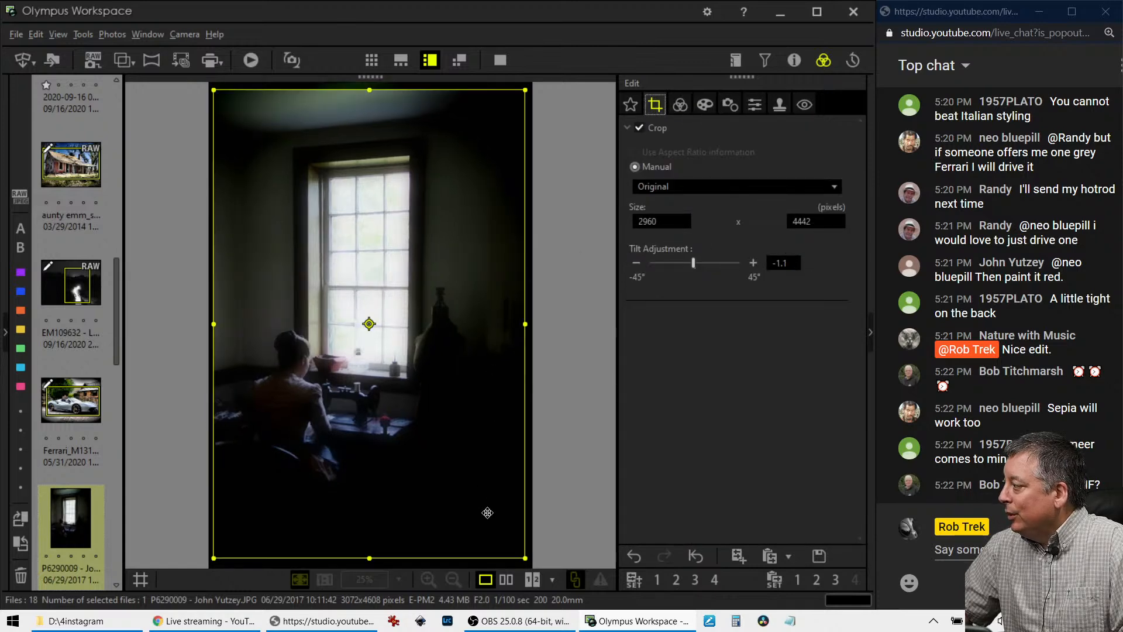
pyautogui.moveTo(524, 558); pyautogui.dragTo(512, 536)
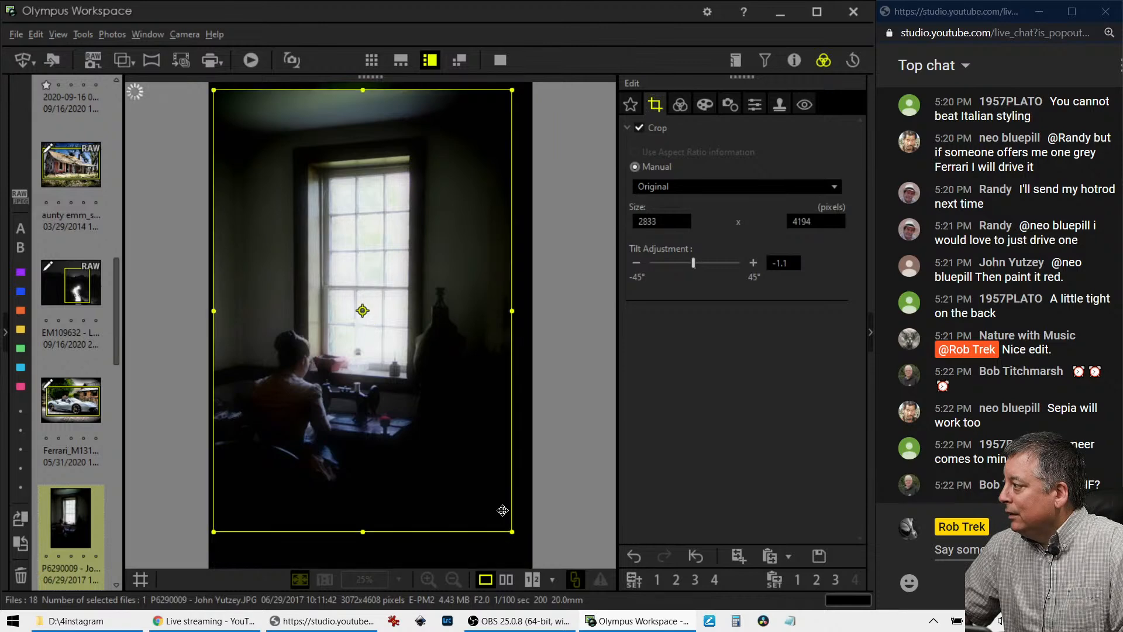
pyautogui.moveTo(477, 453); pyautogui.dragTo(472, 466)
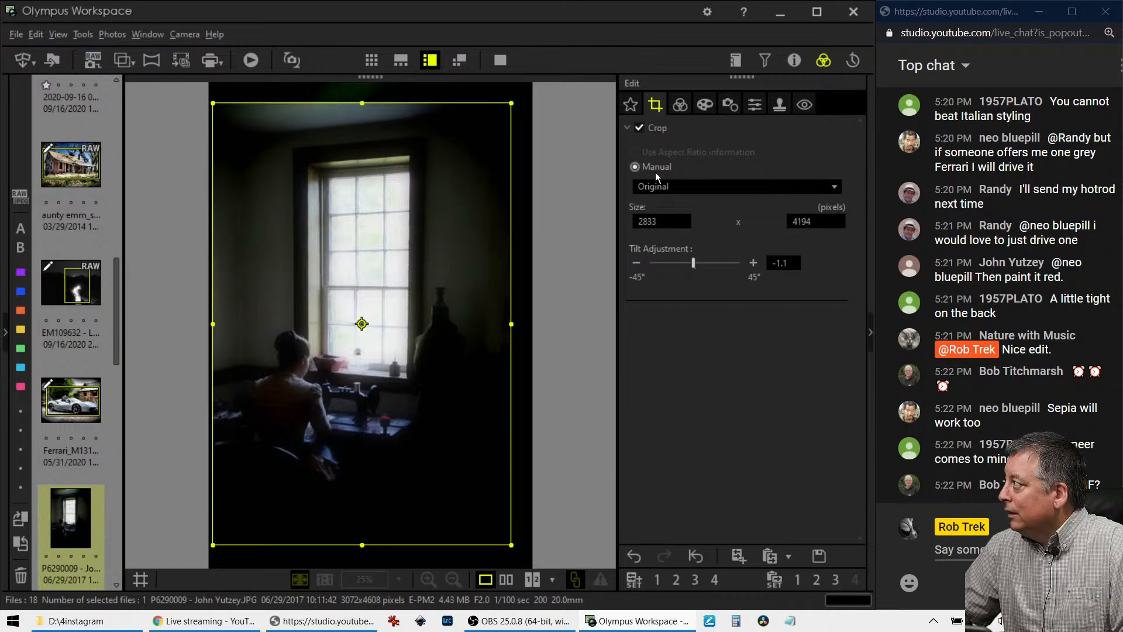
# Raise the sewing photo's saturation to 37.
pyautogui.click(680, 104)
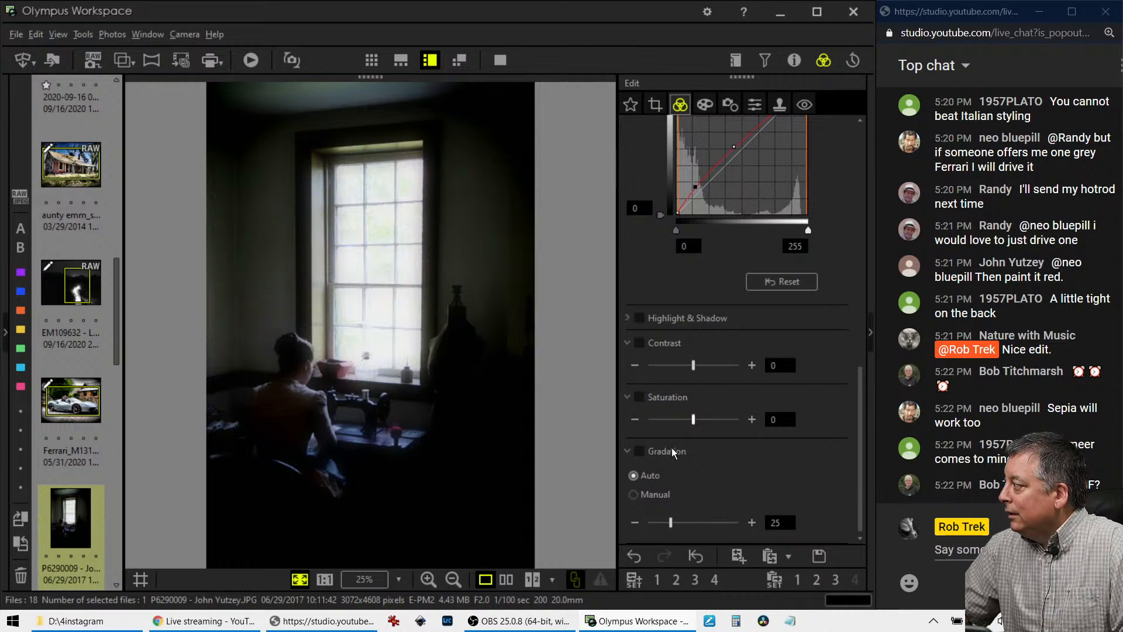
pyautogui.moveTo(688, 424); pyautogui.dragTo(704, 424)
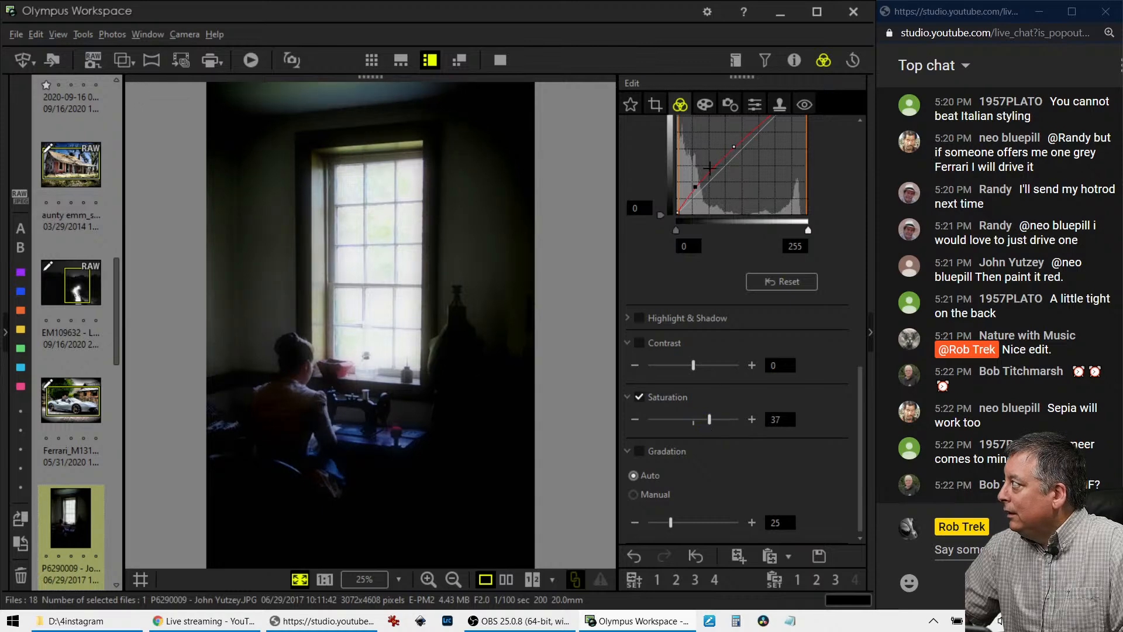
# Check the sewing photo's lens and exposure properties, and examine the windowsill, window panes and dress form at full size.
pyautogui.click(804, 61)
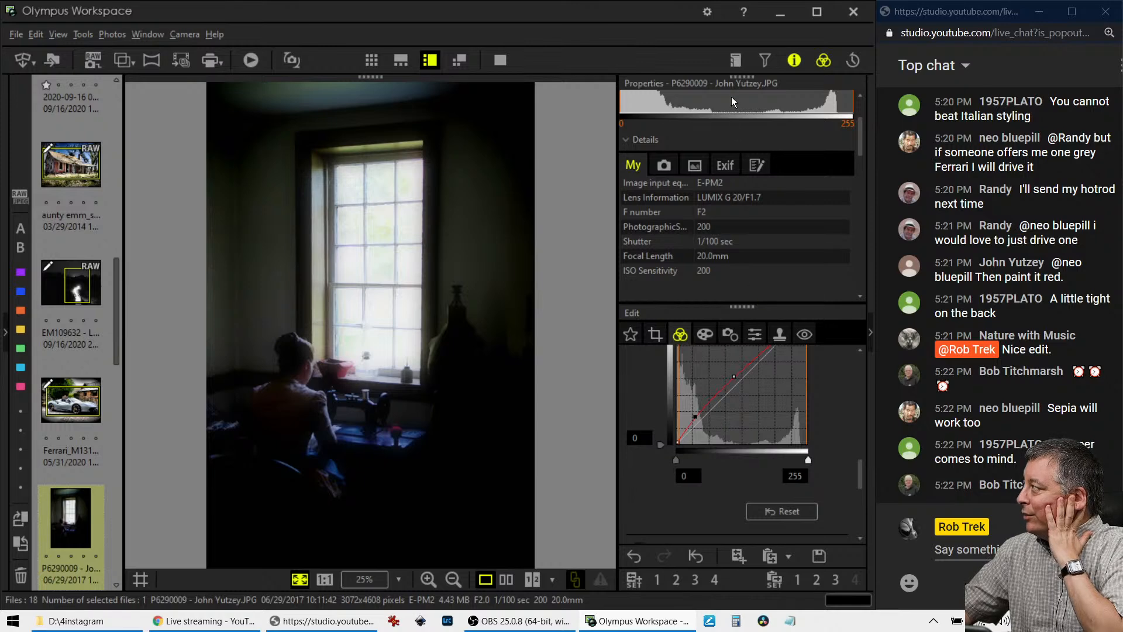
pyautogui.click(789, 60)
pyautogui.click(346, 374)
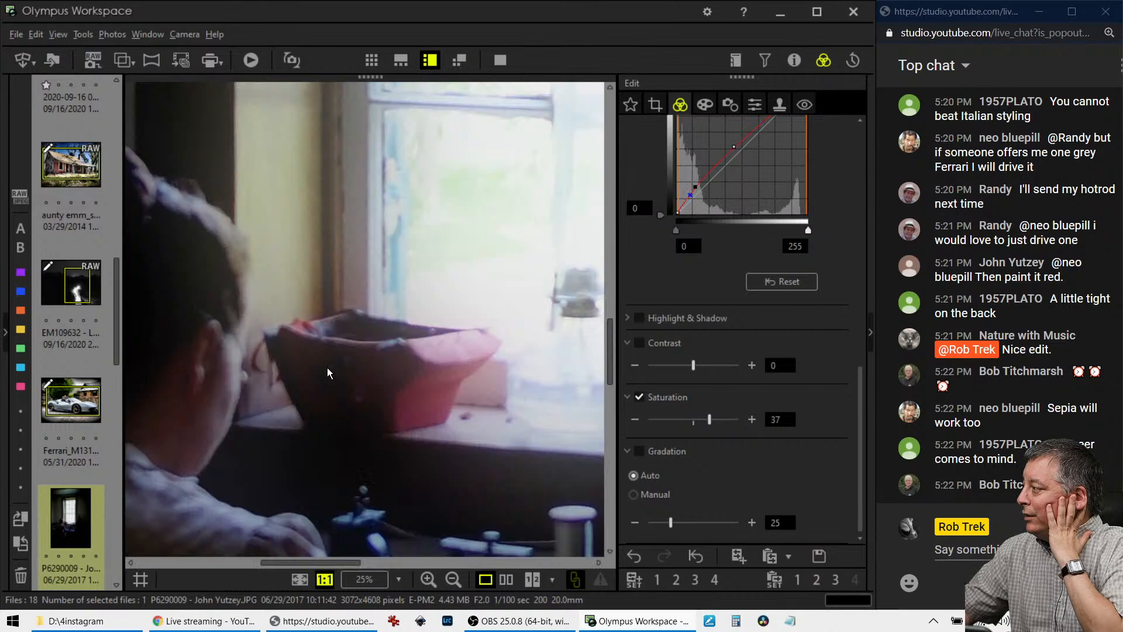
pyautogui.moveTo(496, 431); pyautogui.dragTo(196, 374)
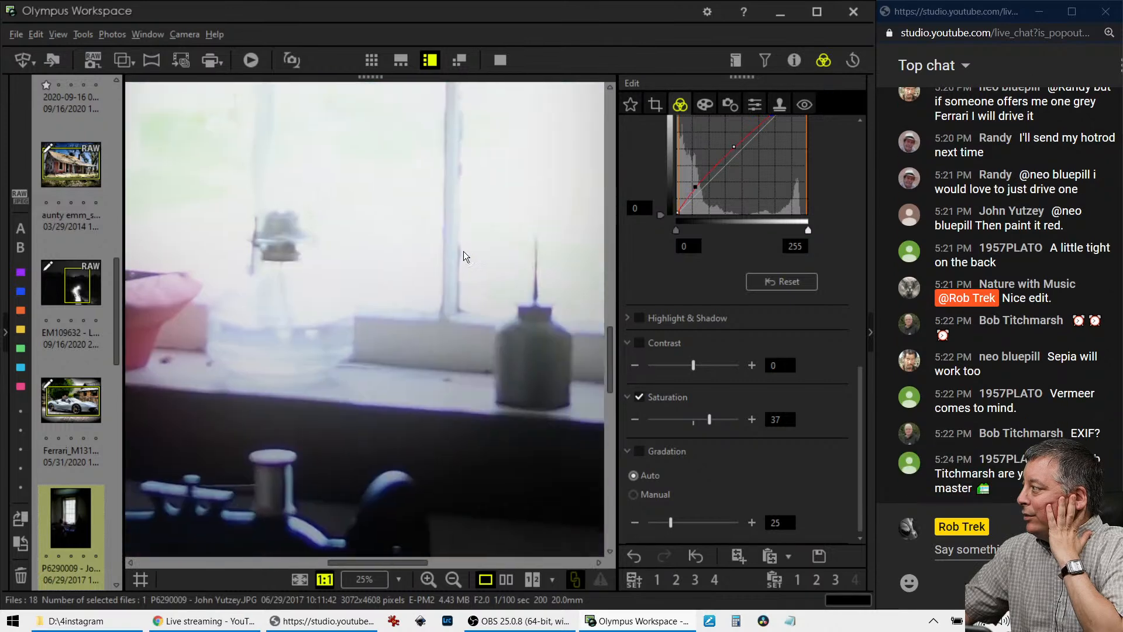
pyautogui.moveTo(458, 264); pyautogui.dragTo(278, 396)
pyautogui.moveTo(425, 253); pyautogui.dragTo(322, 515)
pyautogui.doubleClick(322, 237)
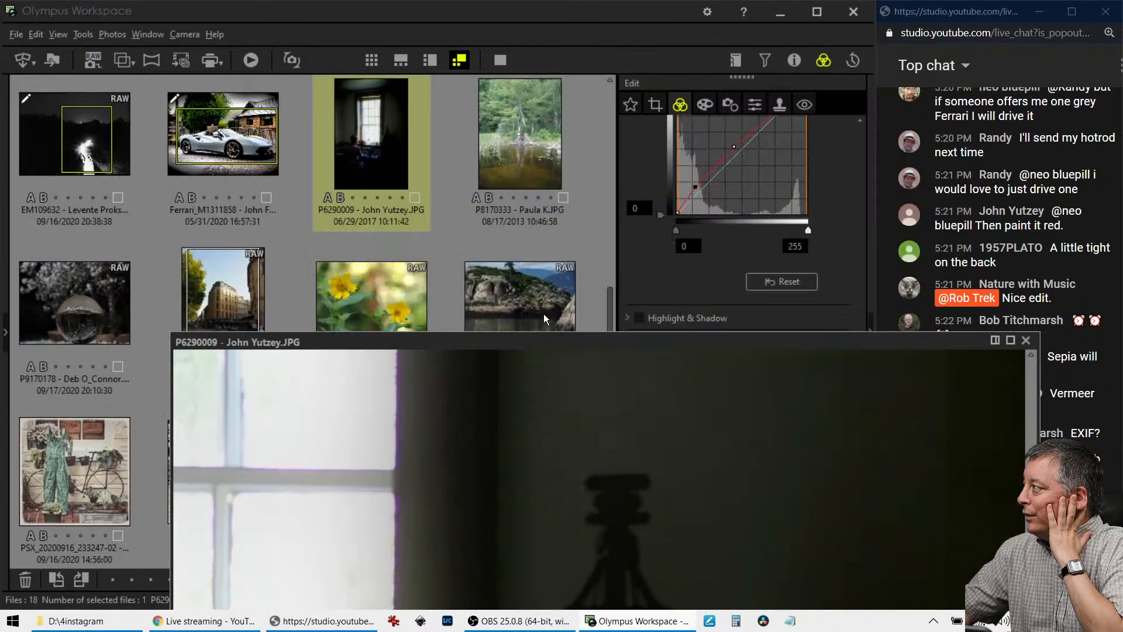
pyautogui.doubleClick(480, 344)
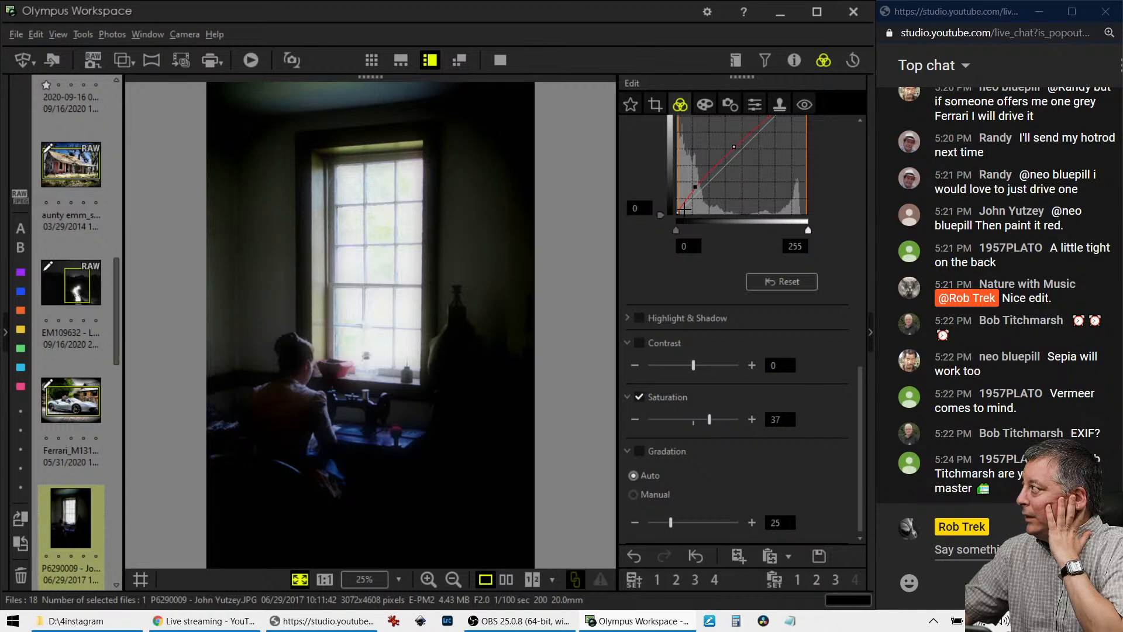
# Warm the sewing photo by setting the custom white balance's blue-yellow value to 0.8.
pyautogui.scroll(8, 693, 244)
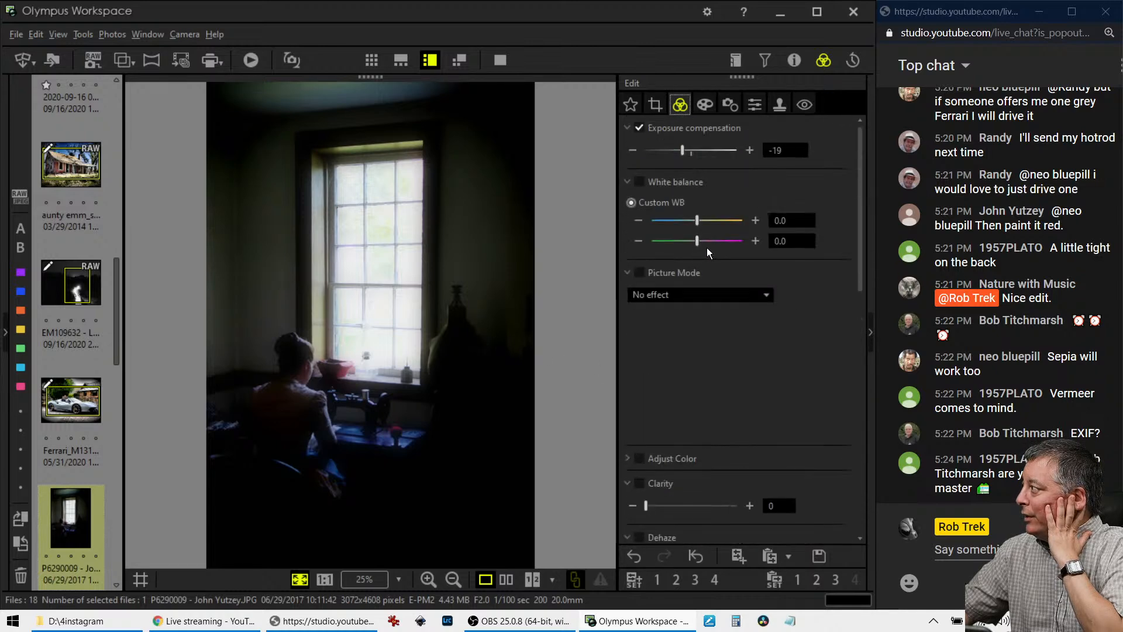
pyautogui.click(717, 221)
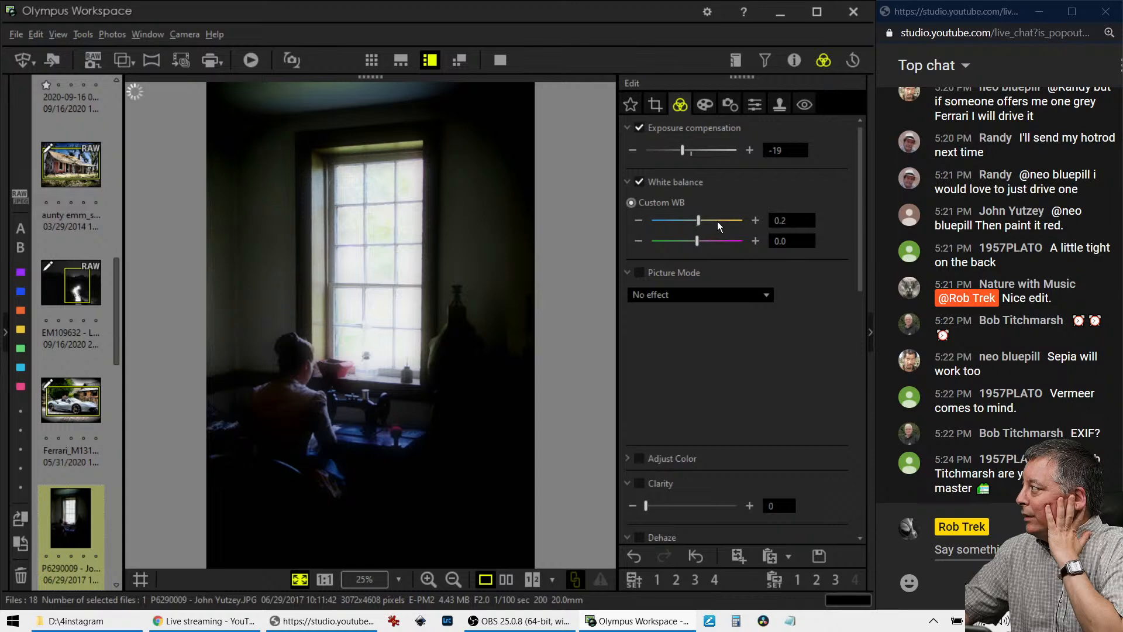
pyautogui.moveTo(700, 217); pyautogui.dragTo(704, 220)
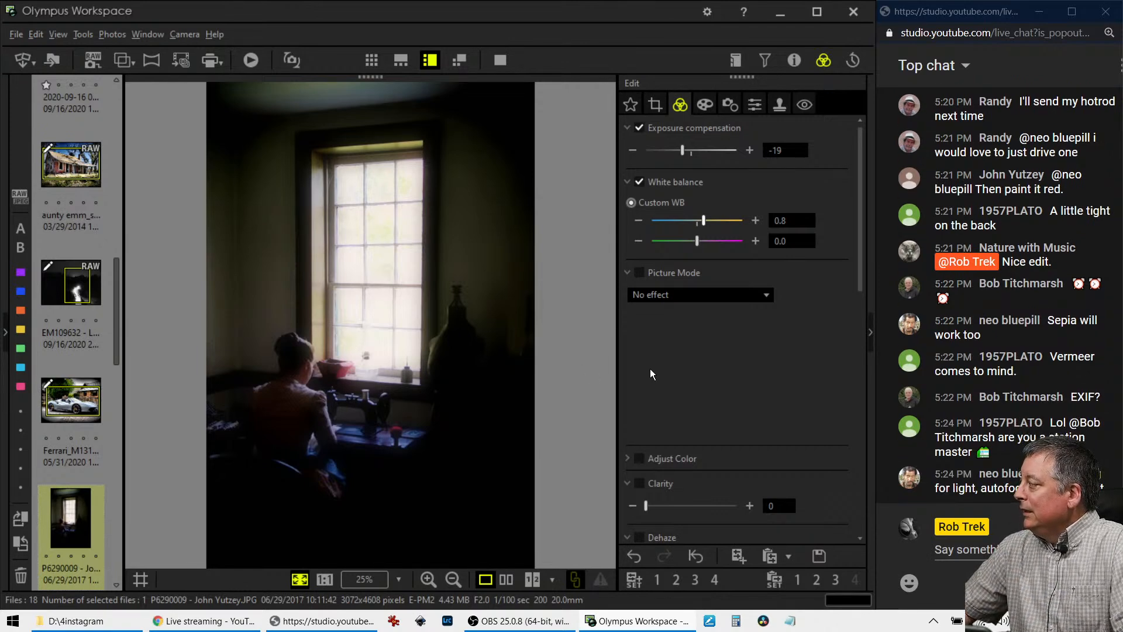
# Apply the Sepia picture mode to the sewing photo after trying Monochrome.
pyautogui.scroll(-5, 650, 368)
pyautogui.scroll(-6, 650, 368)
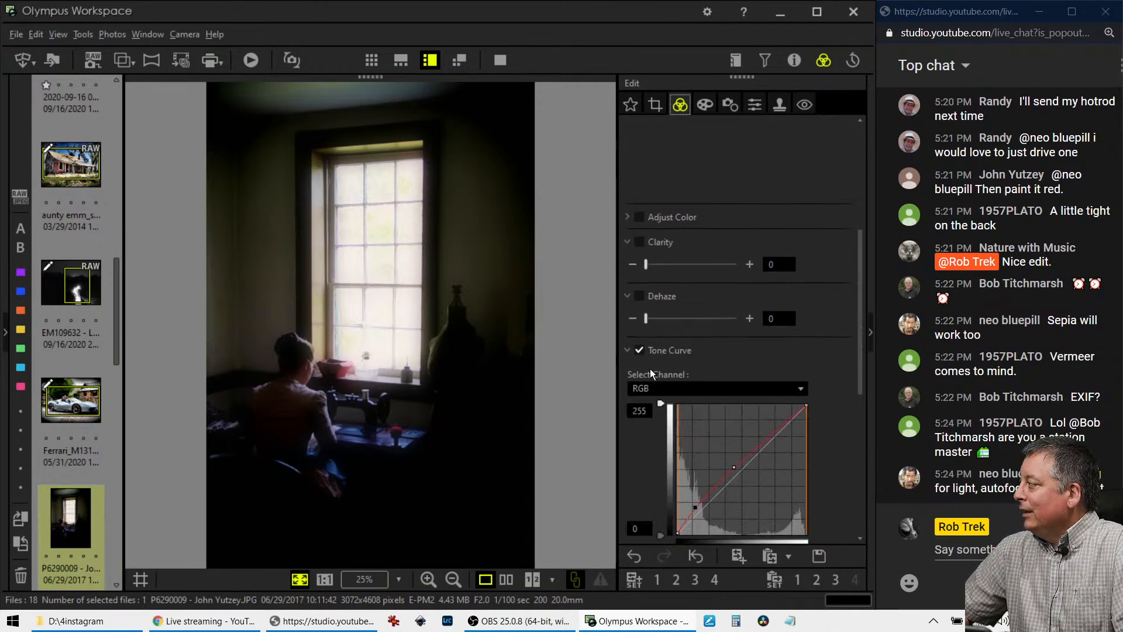
pyautogui.scroll(-3, 650, 369)
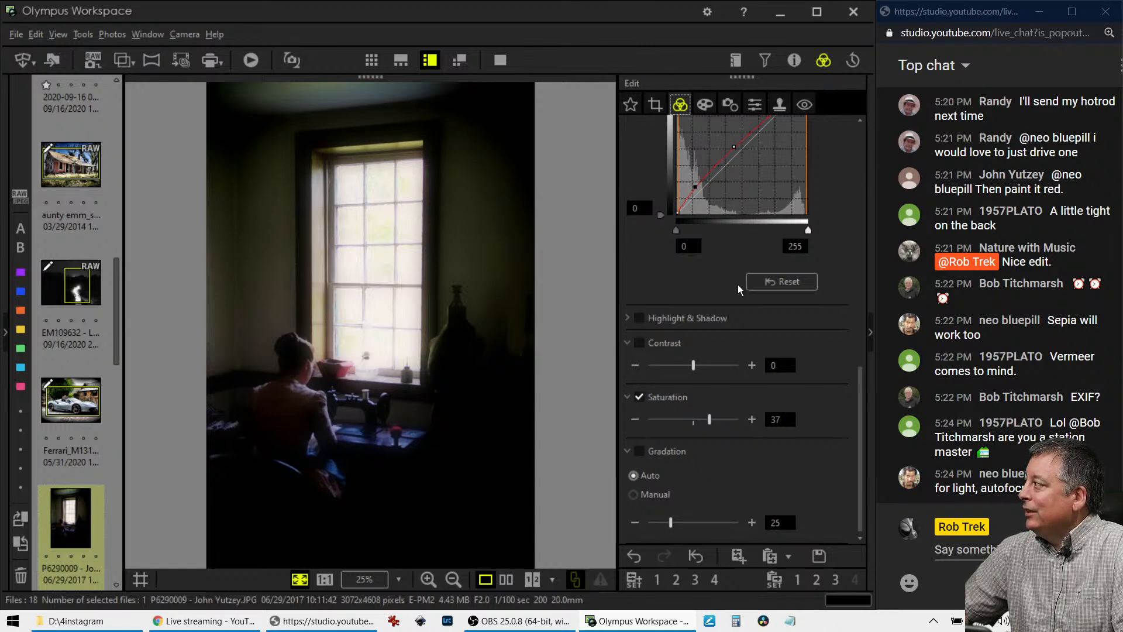
pyautogui.scroll(10, 713, 374)
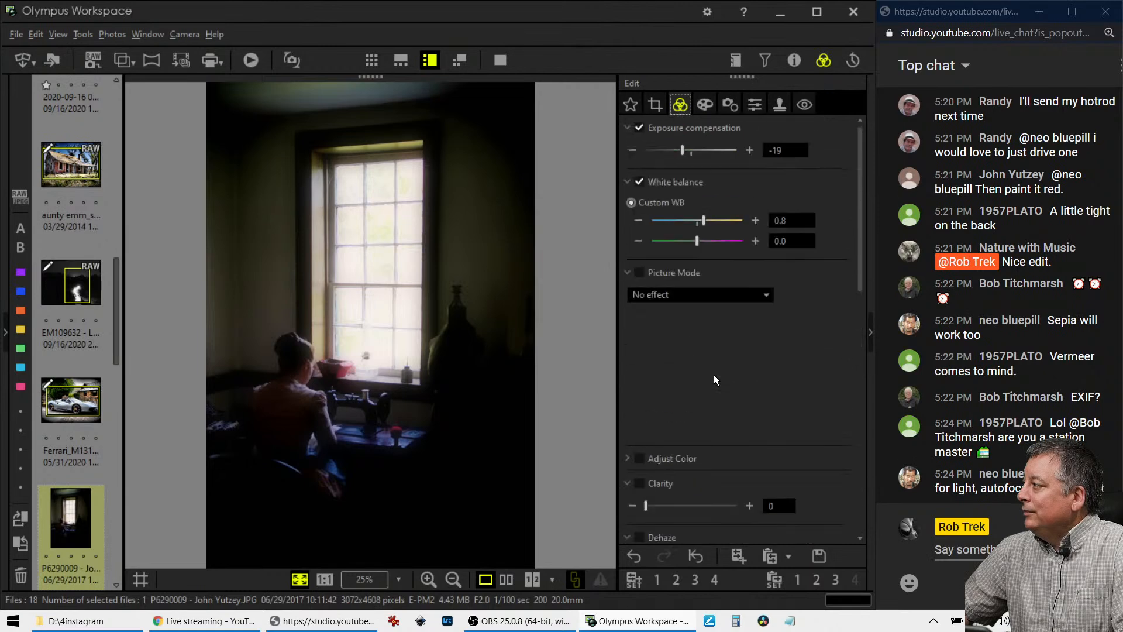
pyautogui.click(705, 294)
pyautogui.click(690, 325)
pyautogui.click(690, 296)
pyautogui.click(678, 338)
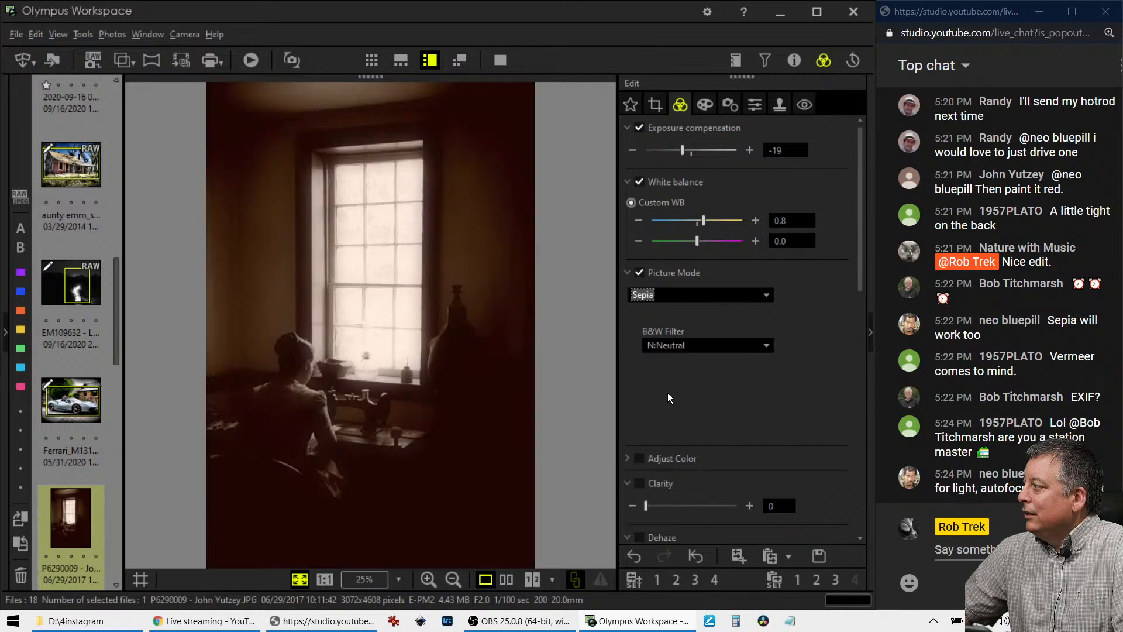
# Switch the picture mode to No effect for comparison and reapply Sepia with the Neutral B&W filter.
pyautogui.click(693, 300)
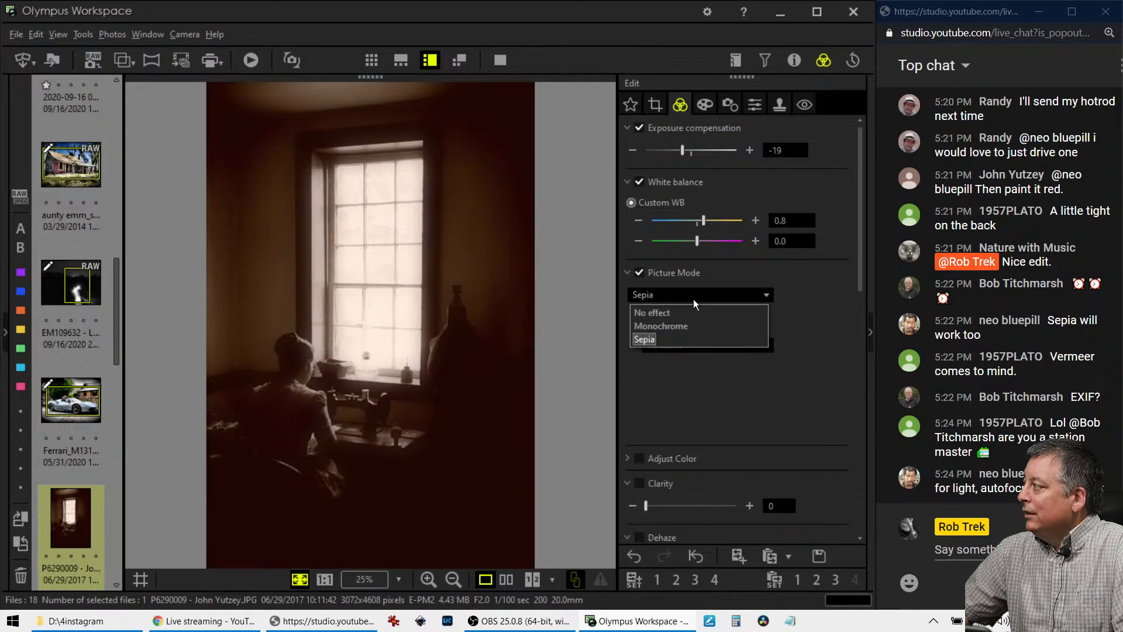
pyautogui.click(690, 307)
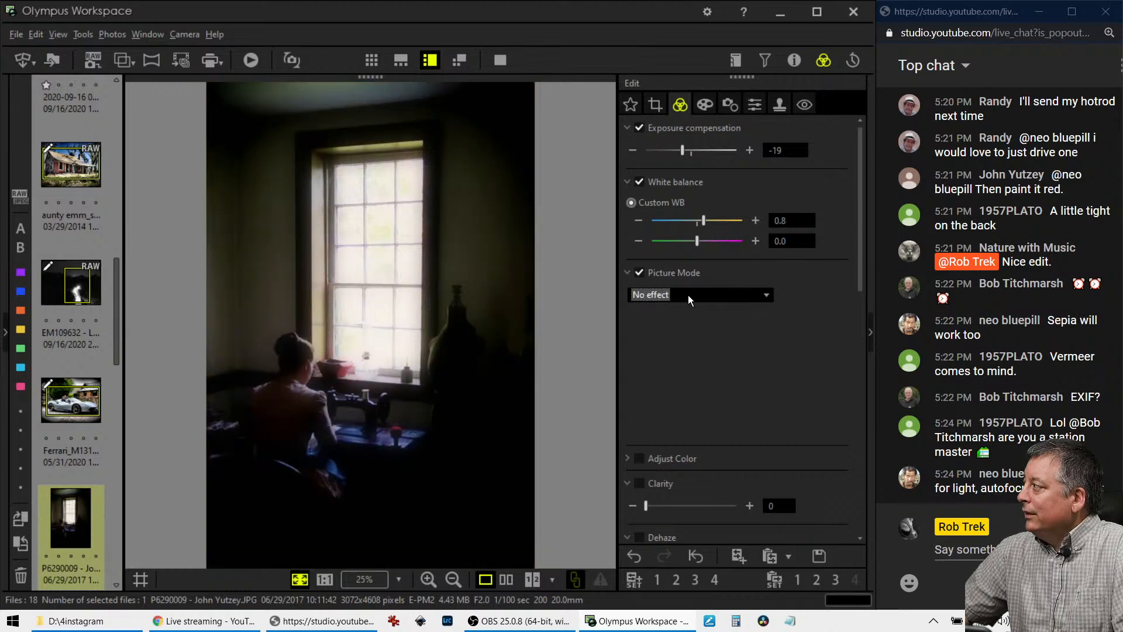
pyautogui.click(688, 294)
pyautogui.click(682, 338)
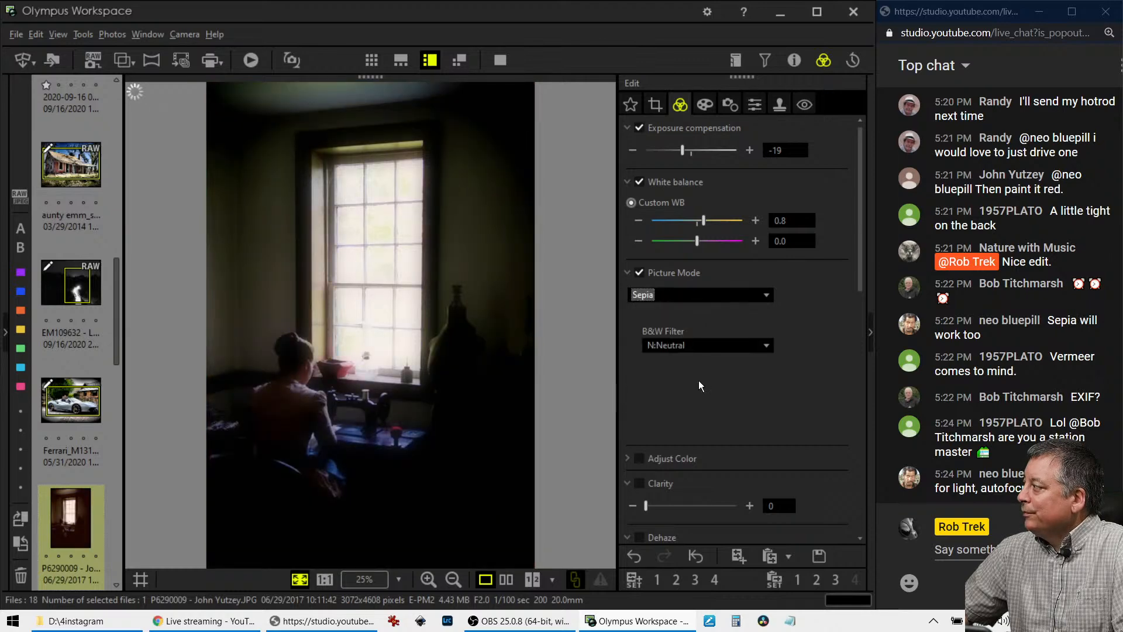
pyautogui.click(699, 349)
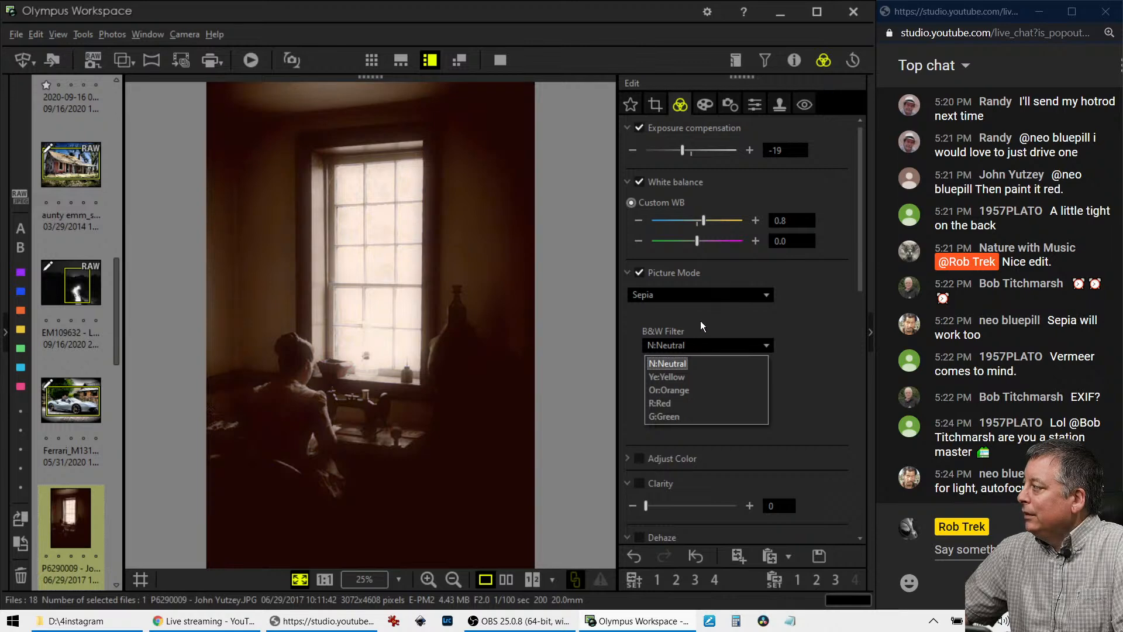
pyautogui.click(700, 321)
# Reshape the sepia photo's RGB tone curve, raising the midtone point well above the diagonal and keeping the shadow point near it.
pyautogui.scroll(-6, 762, 420)
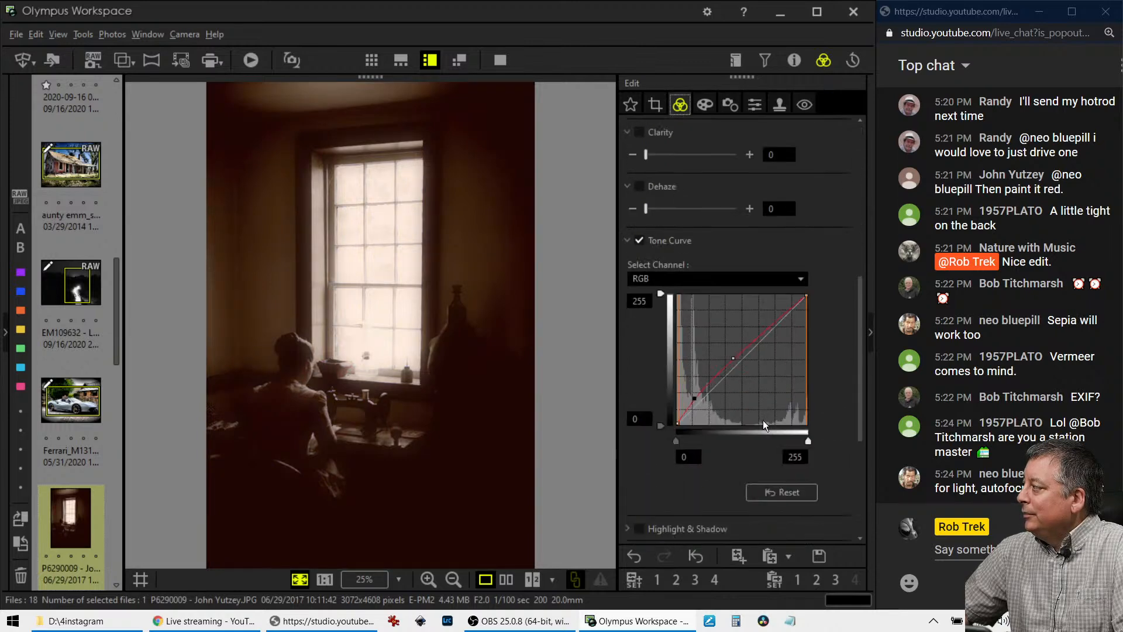
pyautogui.scroll(-4, 762, 420)
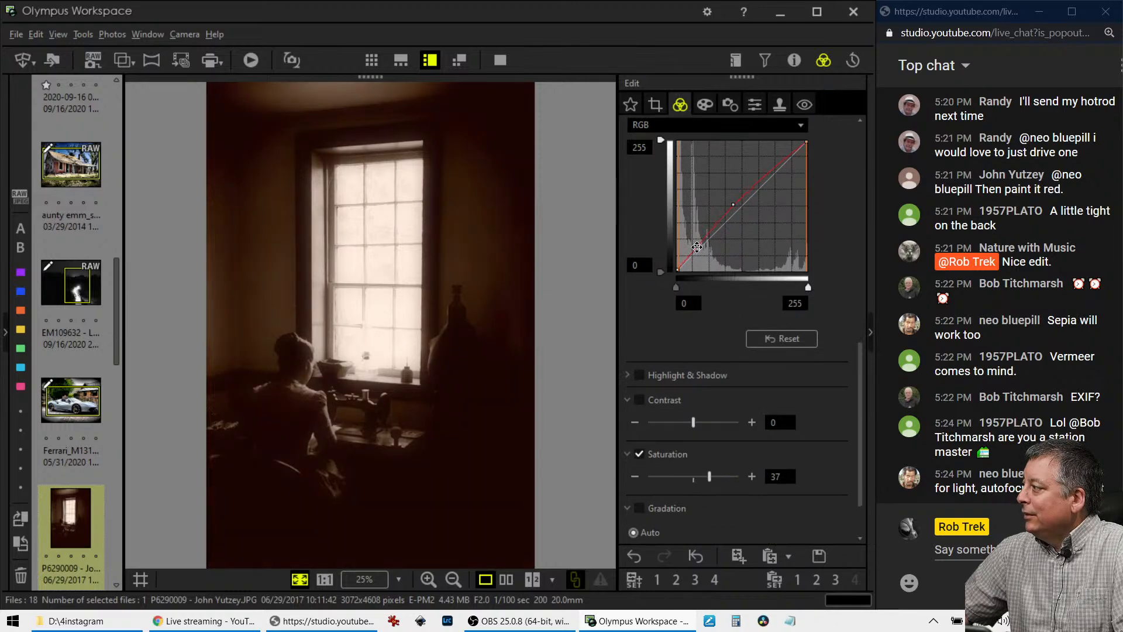
pyautogui.moveTo(689, 261); pyautogui.dragTo(686, 262)
pyautogui.moveTo(735, 205)
pyautogui.mouseDown()
pyautogui.moveTo(746, 176)
pyautogui.moveTo(730, 189)
pyautogui.mouseUp()
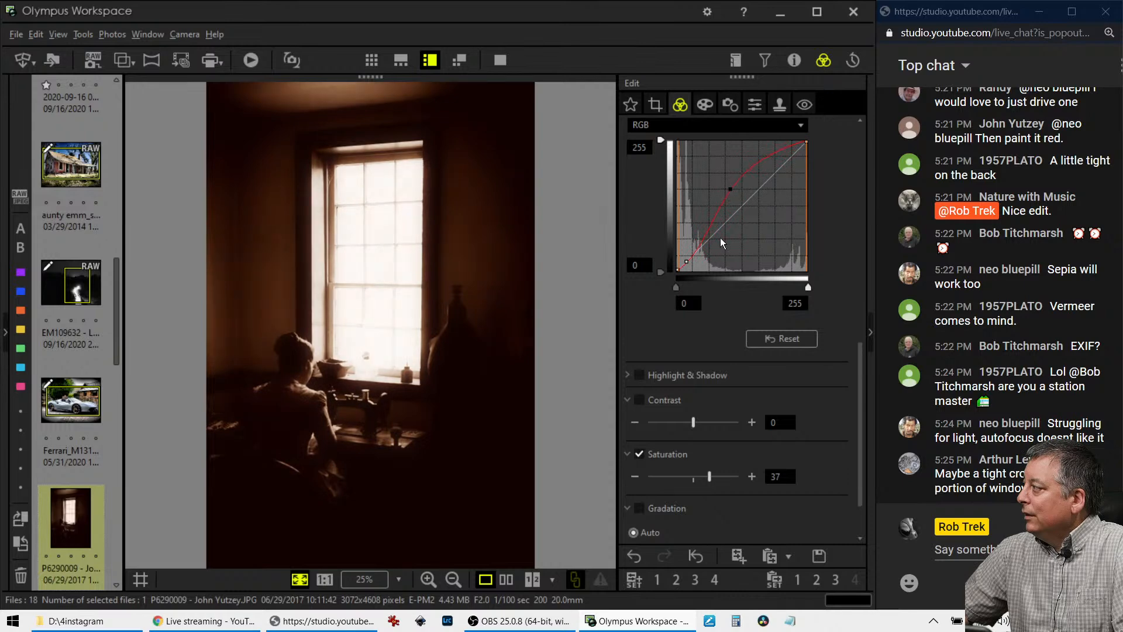
pyautogui.moveTo(686, 261); pyautogui.dragTo(683, 267)
pyautogui.moveTo(730, 189)
pyautogui.mouseDown()
pyautogui.moveTo(721, 191)
pyautogui.moveTo(733, 188)
pyautogui.mouseUp()
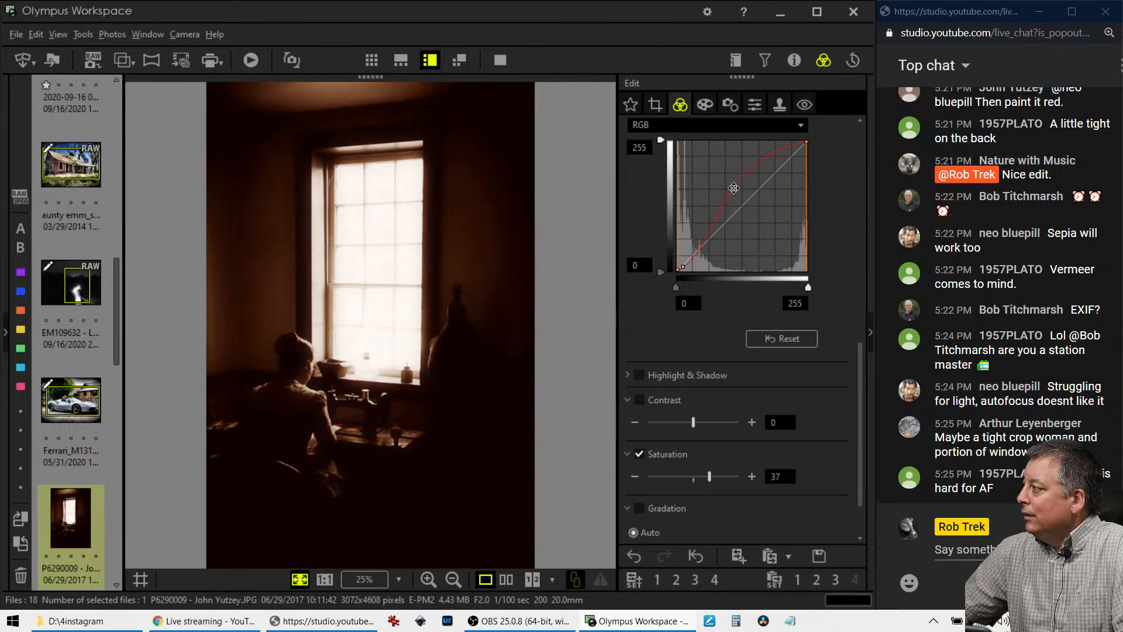
pyautogui.moveTo(683, 267); pyautogui.dragTo(702, 244)
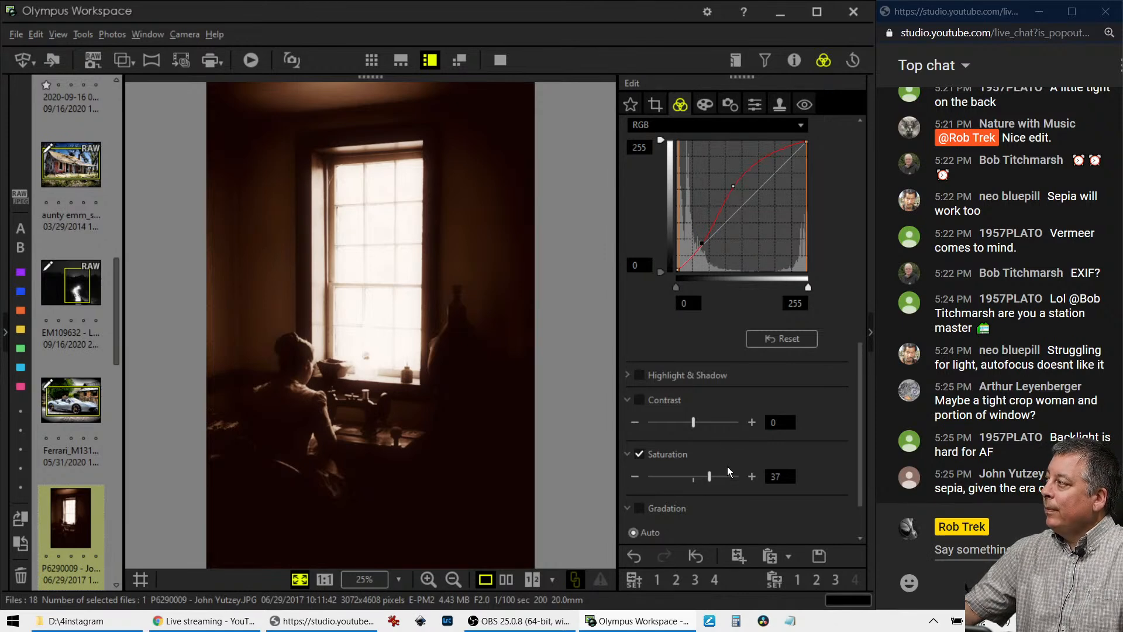
# Compare the original and sepia versions side by side in full screen, and return to the single-image view.
pyautogui.click(507, 579)
pyautogui.click(497, 60)
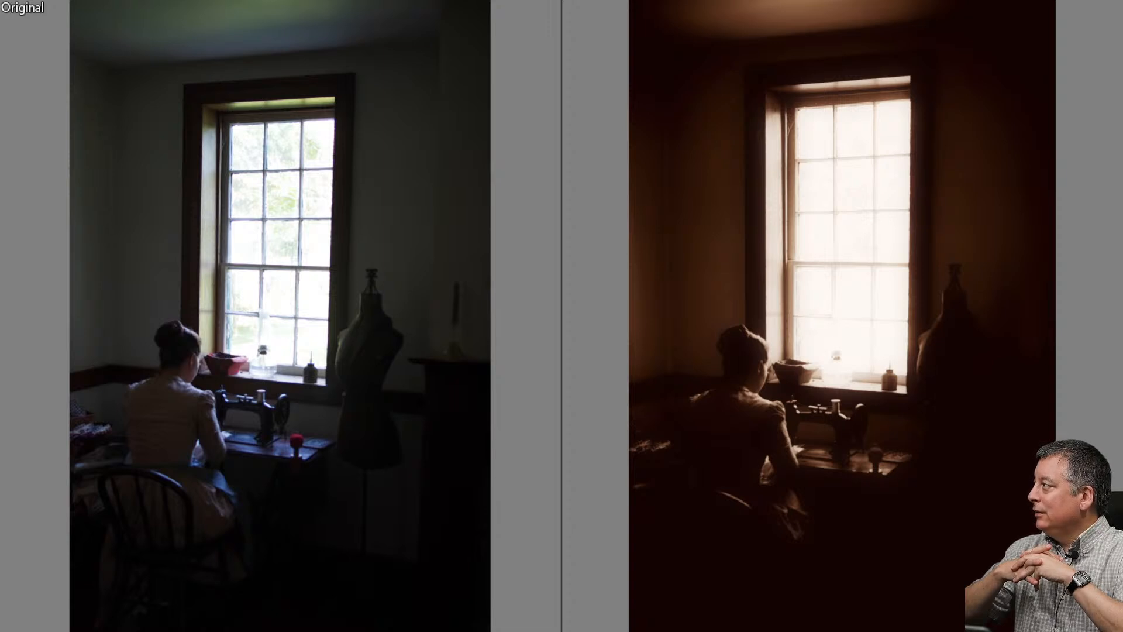
pyautogui.press('Escape')
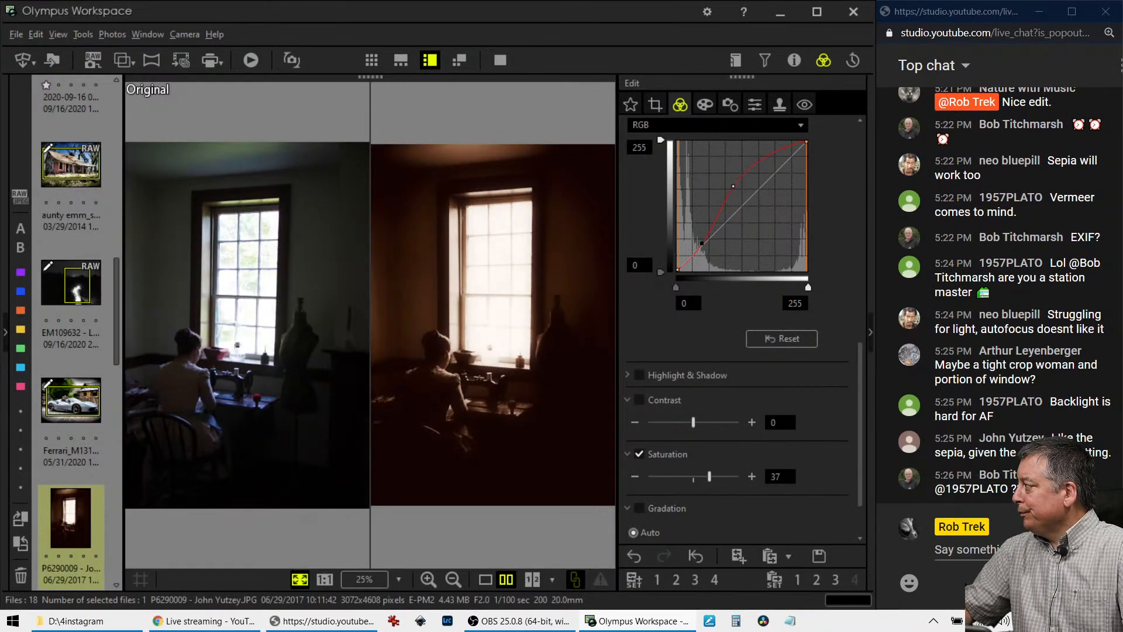
pyautogui.click(485, 579)
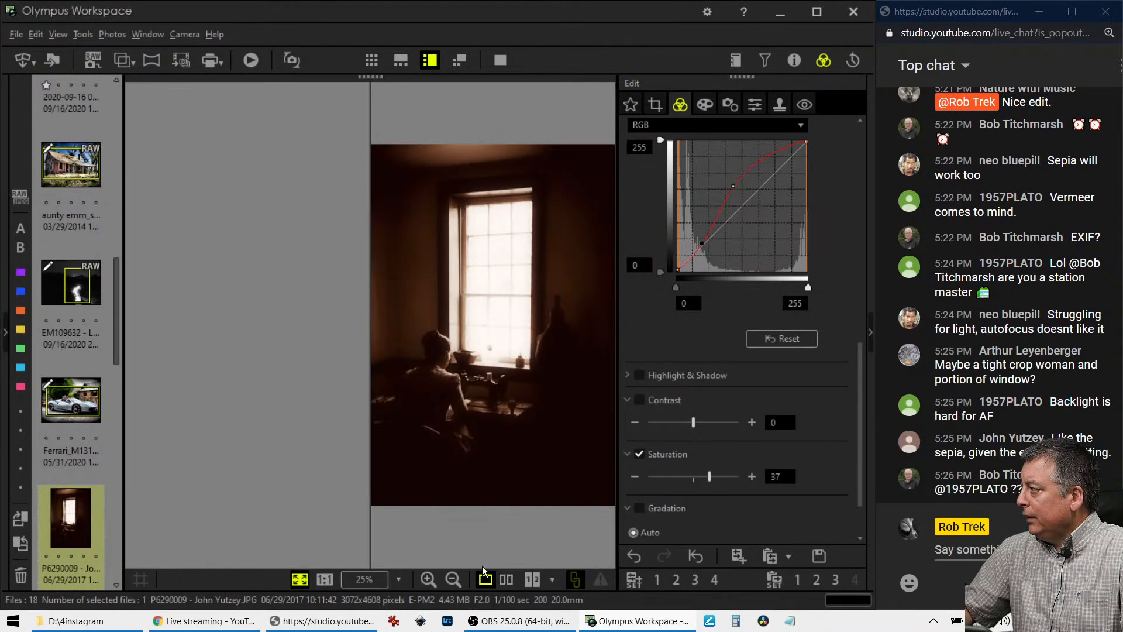
# Crop the sepia photo to a 1:1 square of 2676 x 2676 pixels framing the woman, sewing machine and lower window.
pyautogui.click(651, 103)
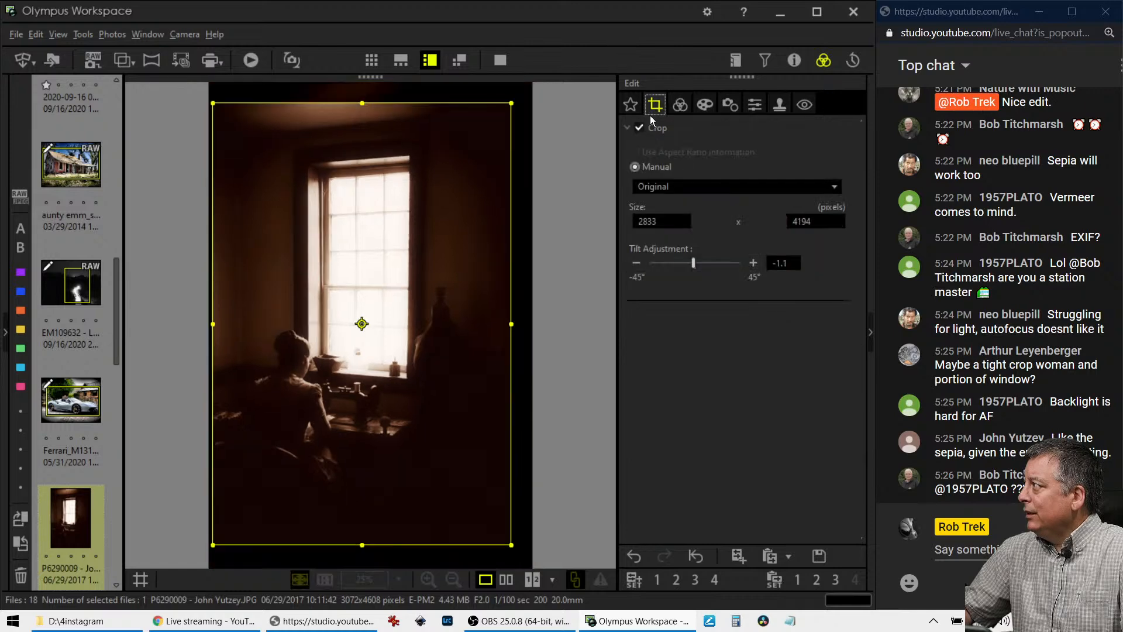
pyautogui.click(669, 188)
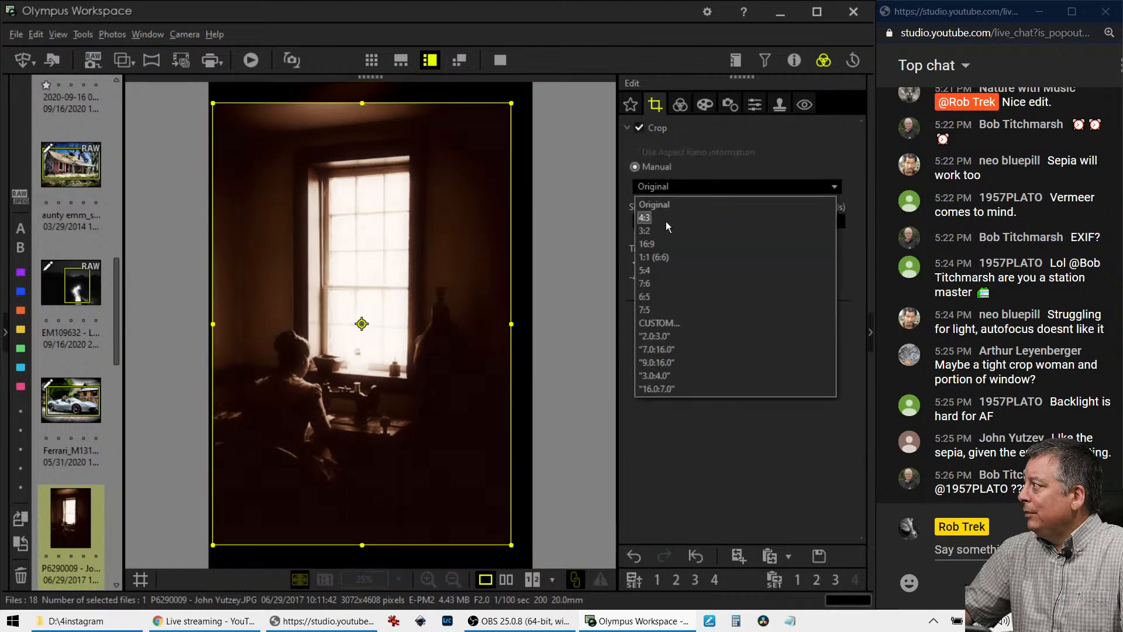
pyautogui.click(665, 261)
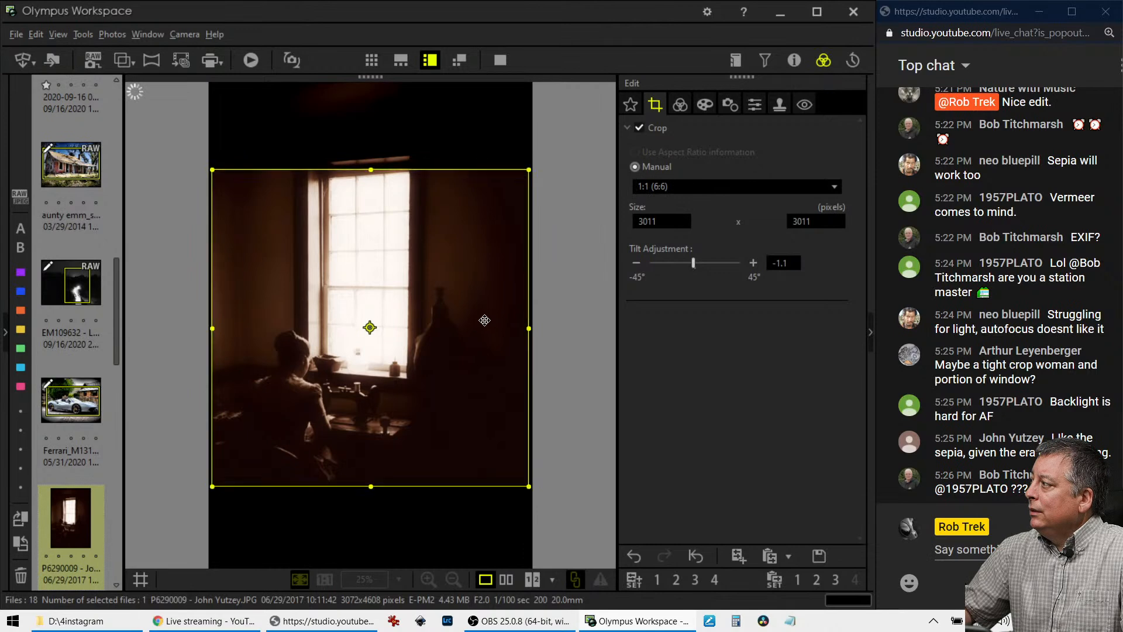
pyautogui.moveTo(528, 169); pyautogui.dragTo(492, 229)
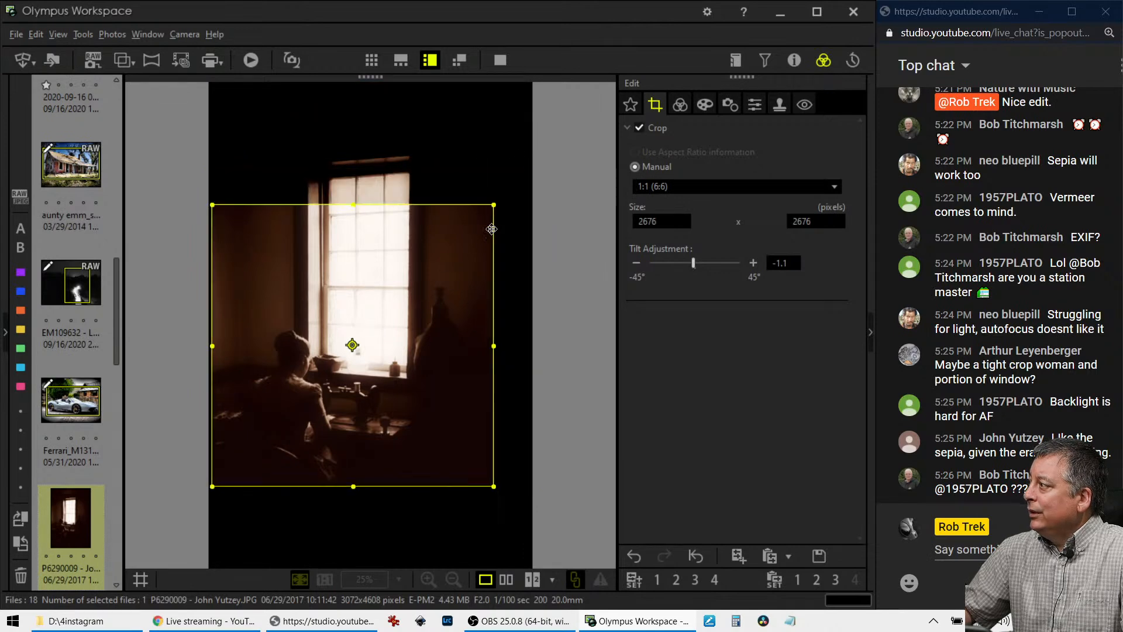
pyautogui.moveTo(407, 270); pyautogui.dragTo(407, 283)
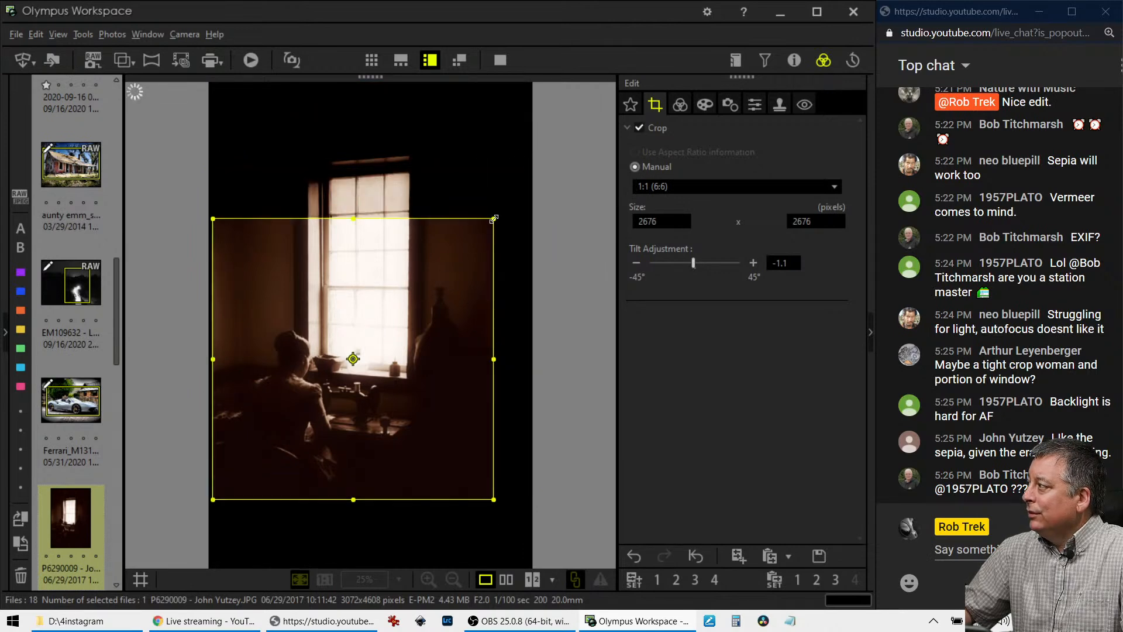
pyautogui.click(678, 106)
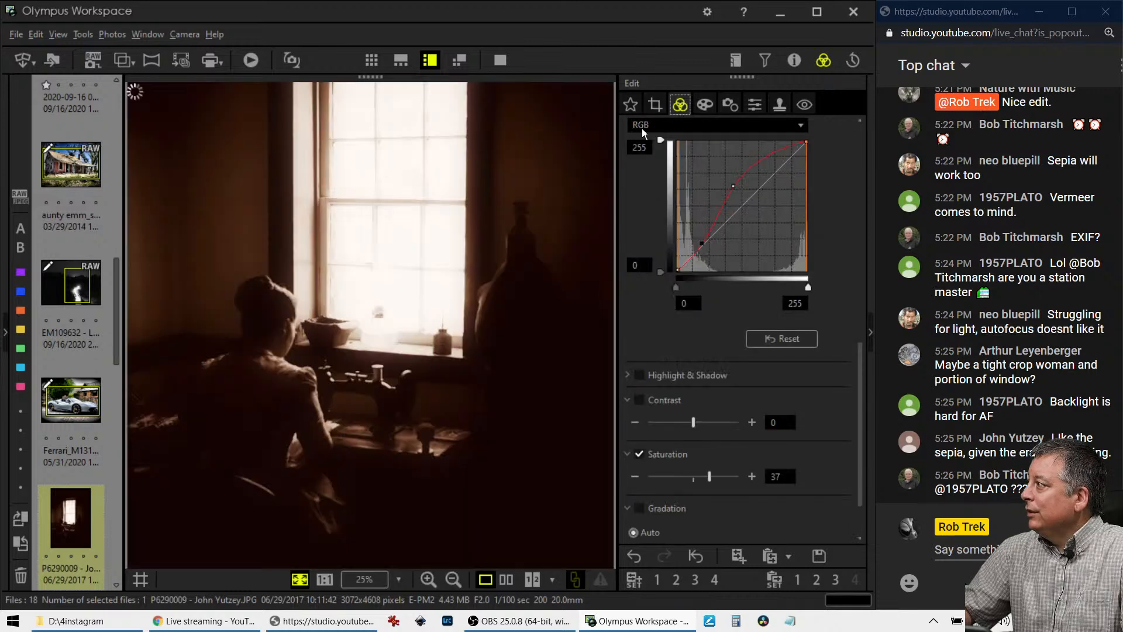
# Compare the original photo with the square-cropped sepia version side by side in full screen.
pyautogui.click(507, 580)
pyautogui.click(500, 59)
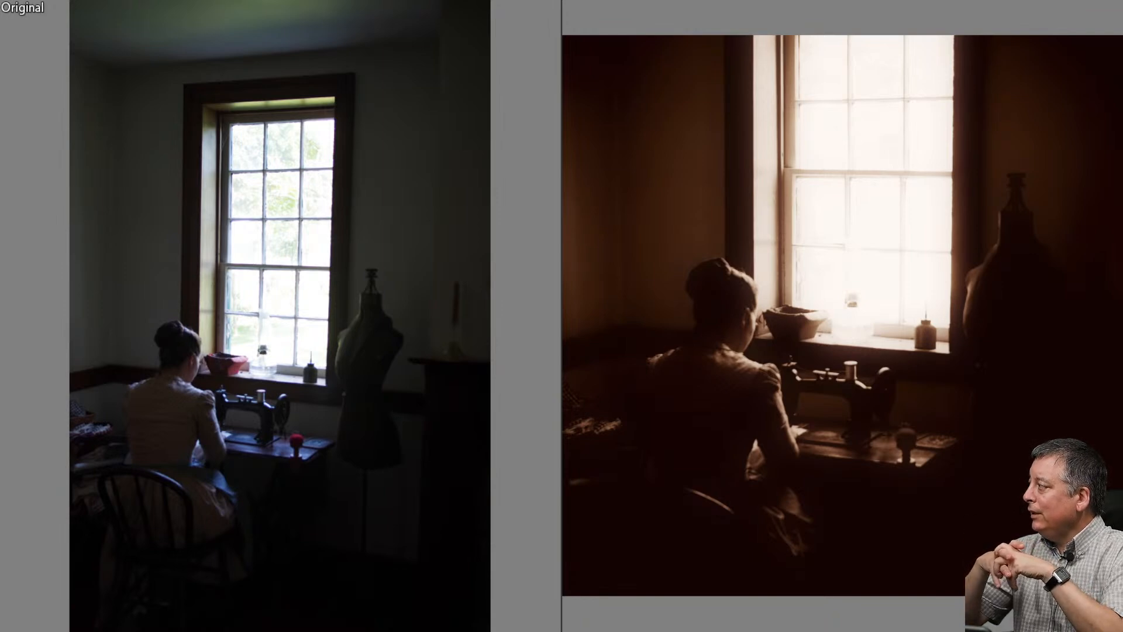
pyautogui.press('Escape')
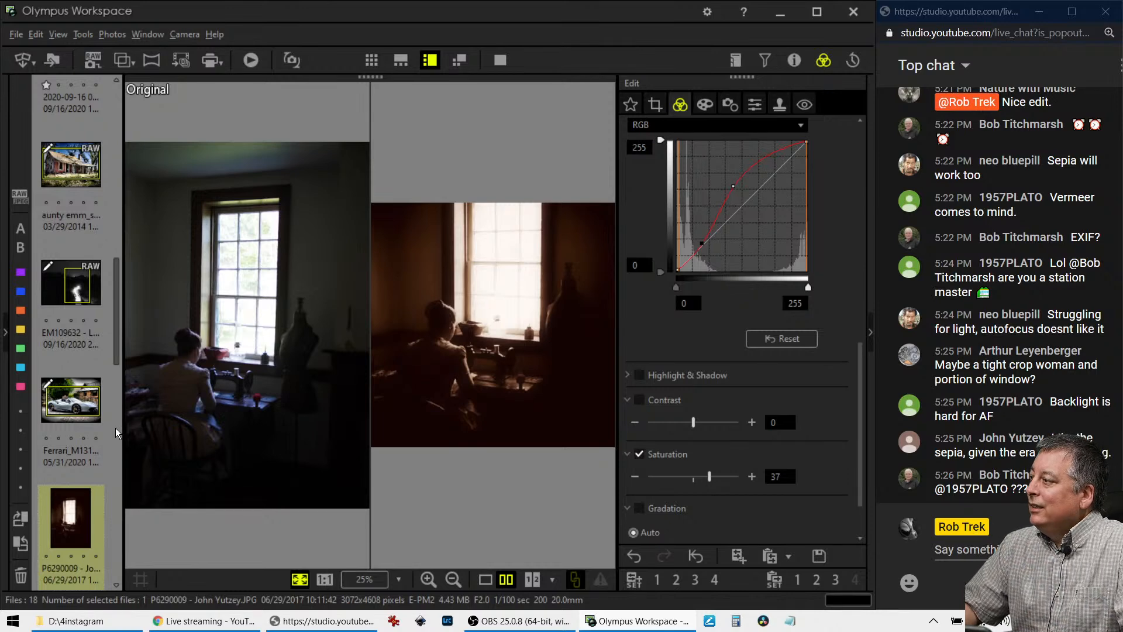
# Open pond photo P8170333 with the stacked rocks and show it in the single-image view.
pyautogui.scroll(-3, 65, 461)
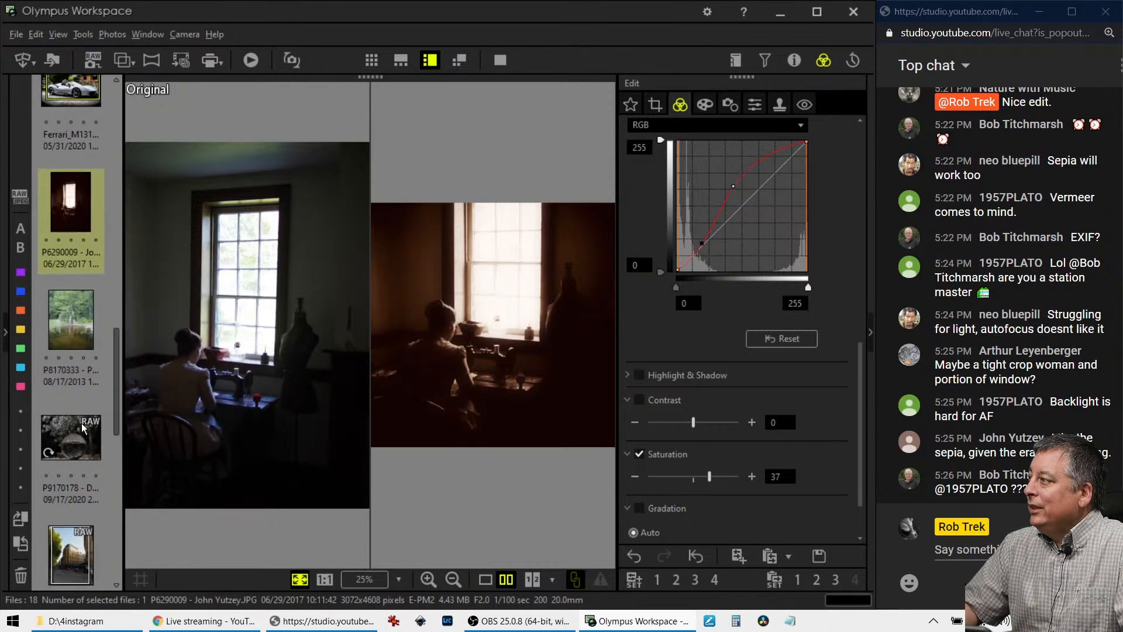
pyautogui.click(85, 321)
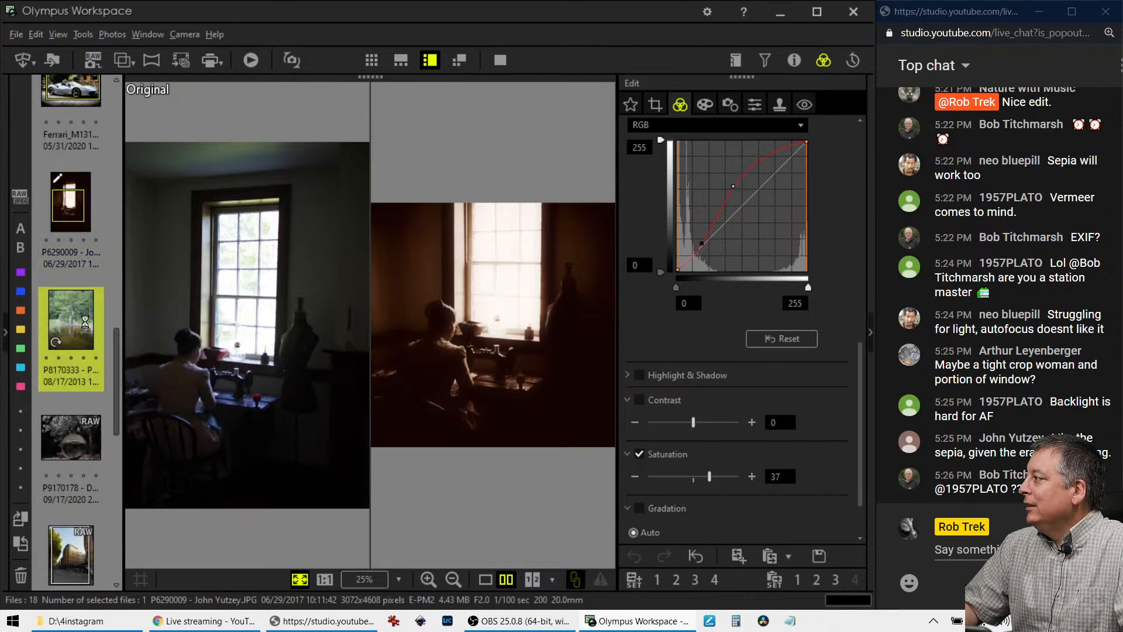
pyautogui.click(485, 579)
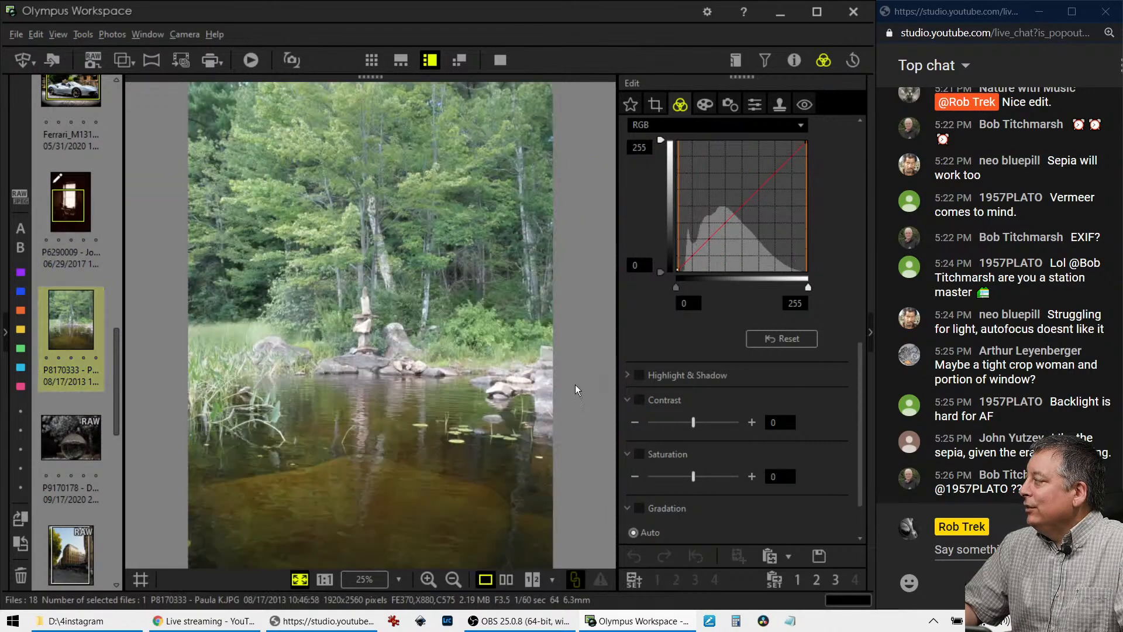
# Examine the pond photo's shooting properties, overall composition and the stacked rocks at full magnification.
pyautogui.click(795, 60)
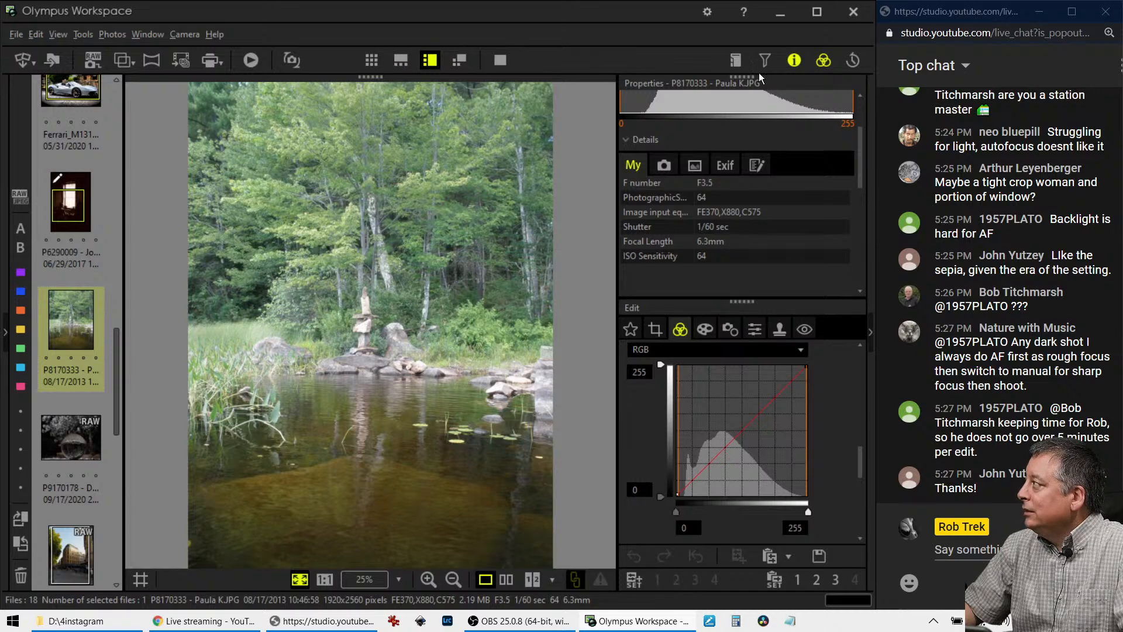
pyautogui.click(793, 61)
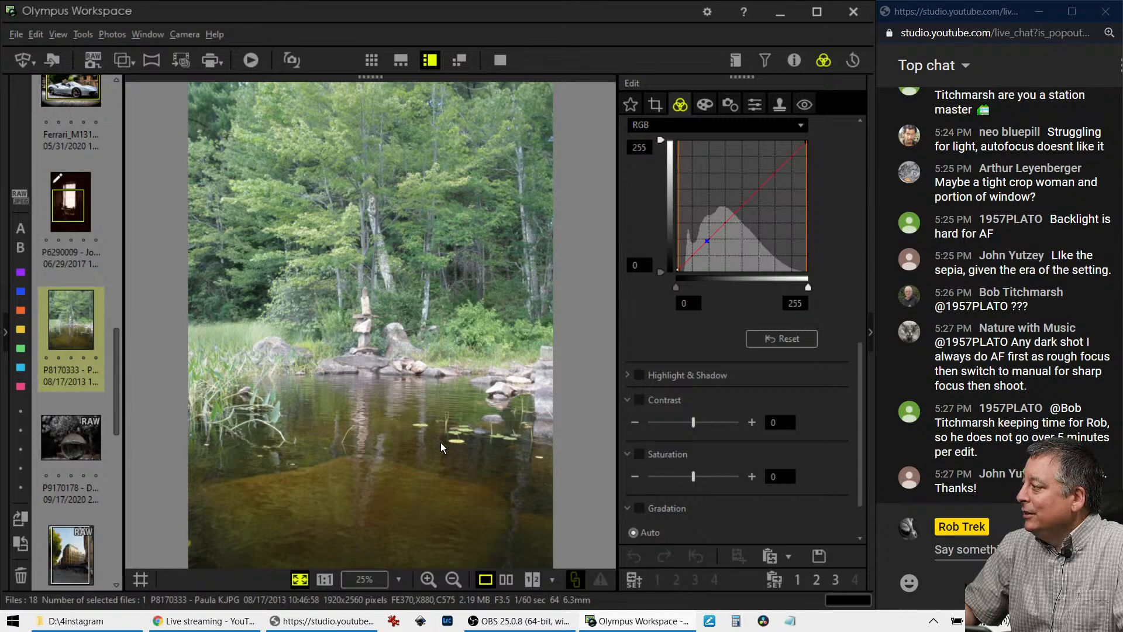
pyautogui.click(398, 467)
pyautogui.moveTo(401, 472); pyautogui.dragTo(511, 248)
pyautogui.click(511, 248)
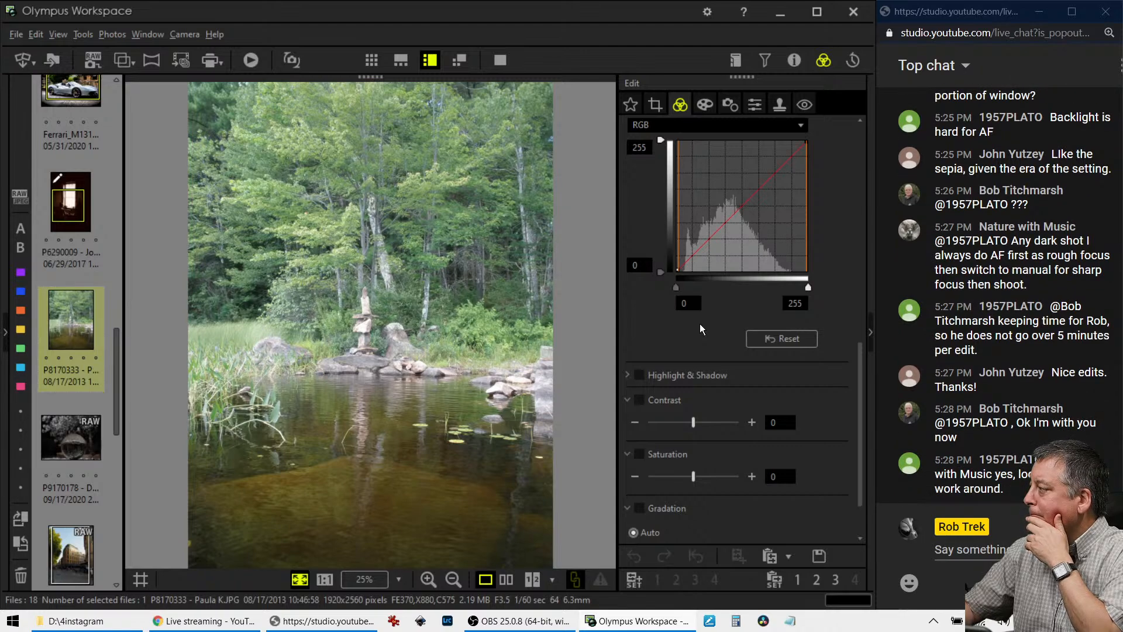
pyautogui.click(351, 326)
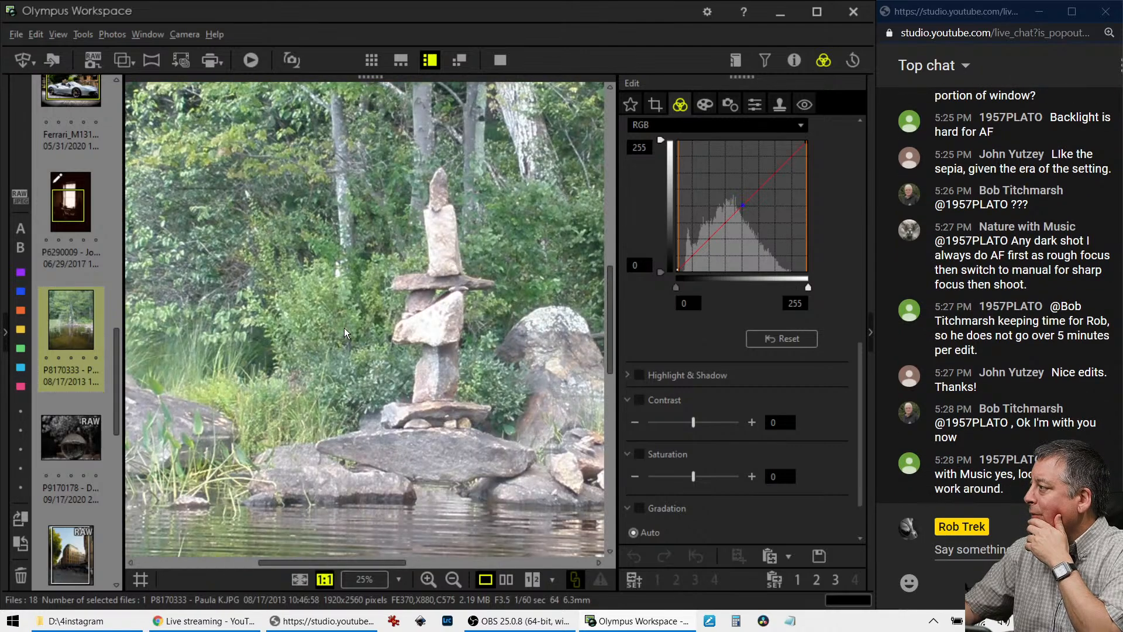
pyautogui.click(437, 299)
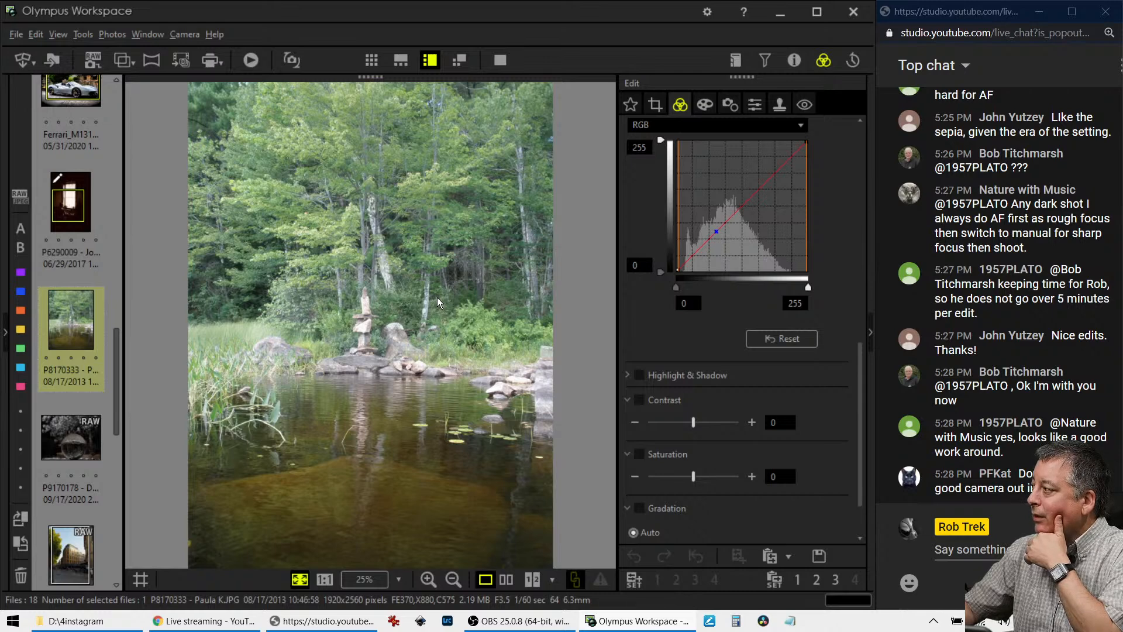
# Crop the pond photo to a 3:4 ratio of 1463 x 1950 pixels, trimming the dark foreground water and both sides.
pyautogui.click(656, 112)
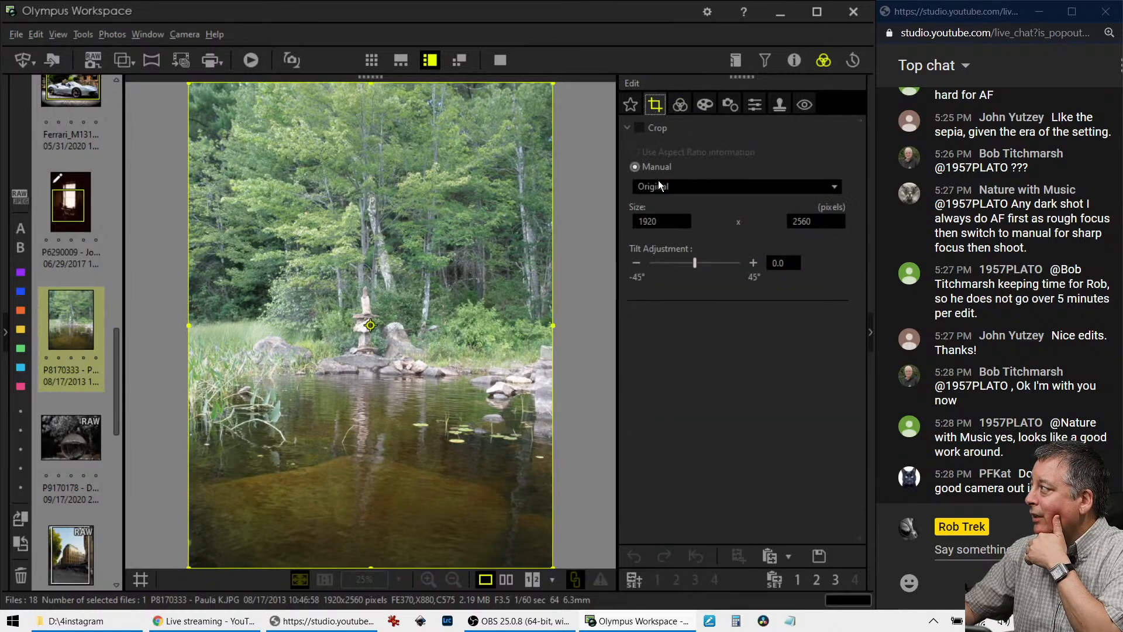
pyautogui.click(659, 183)
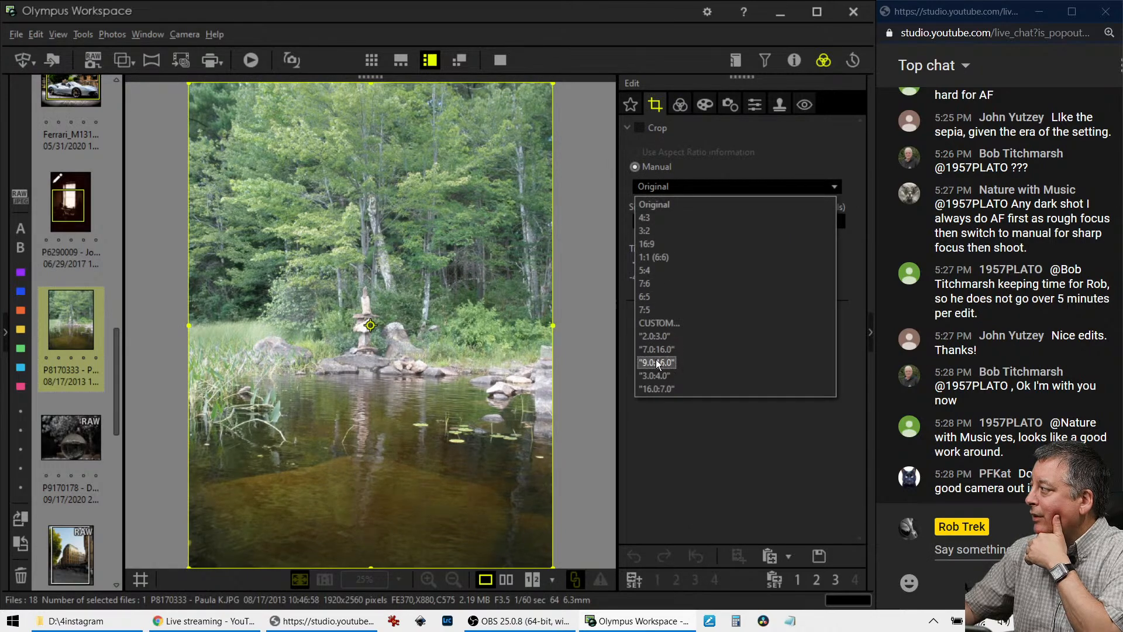
pyautogui.click(656, 376)
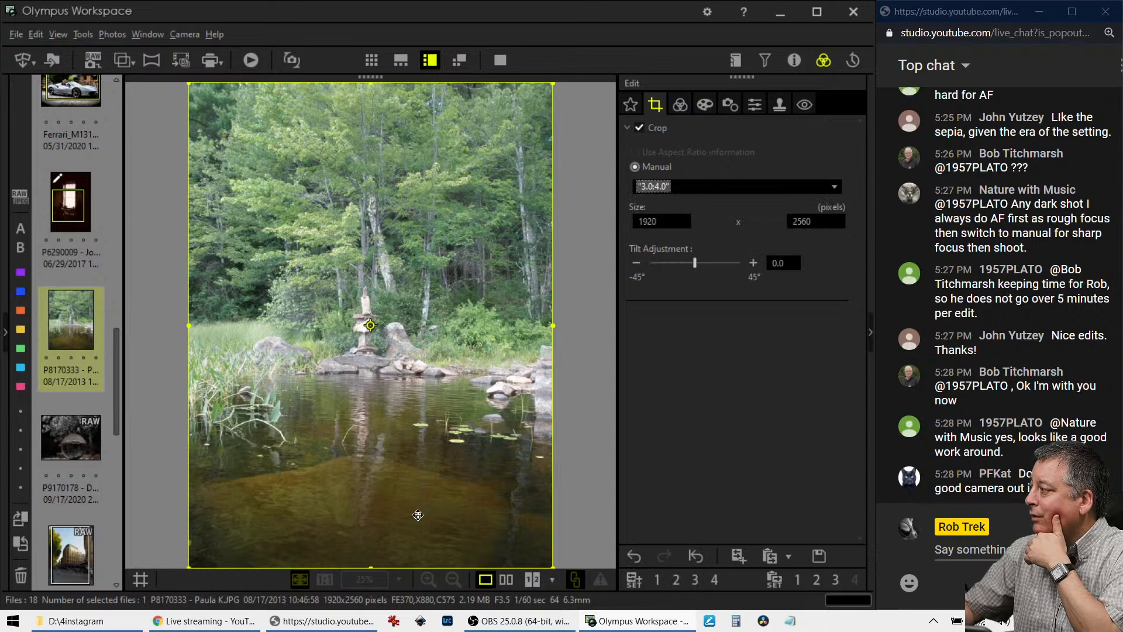
pyautogui.moveTo(376, 559); pyautogui.dragTo(382, 450)
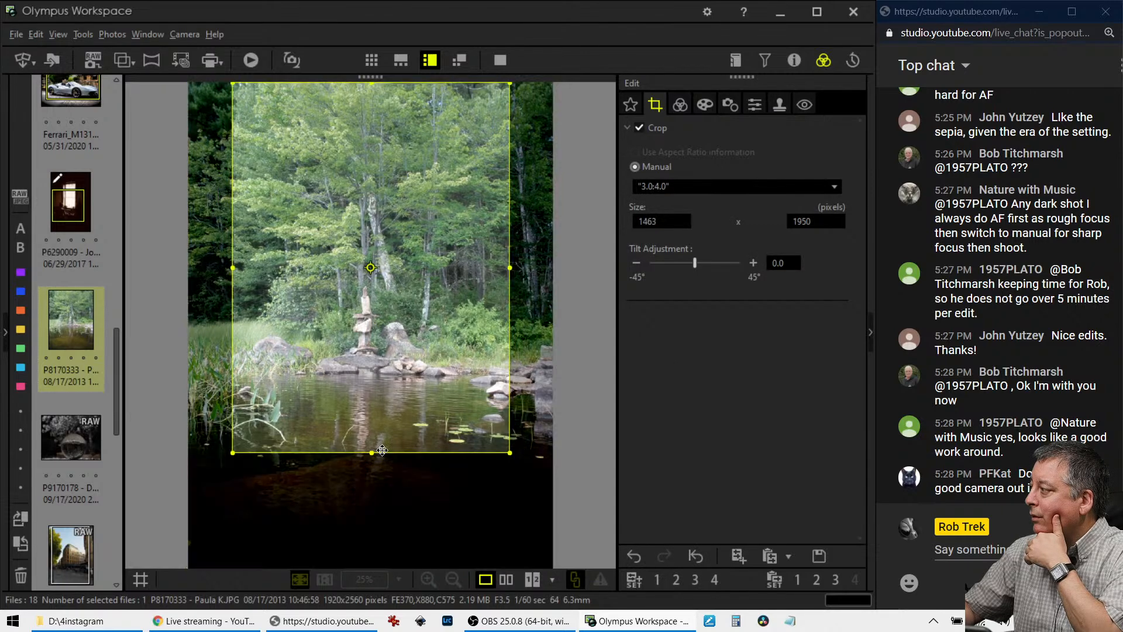
# Warm the pond photo by setting the custom white balance's blue-amber adjustment to 0.8.
pyautogui.click(676, 108)
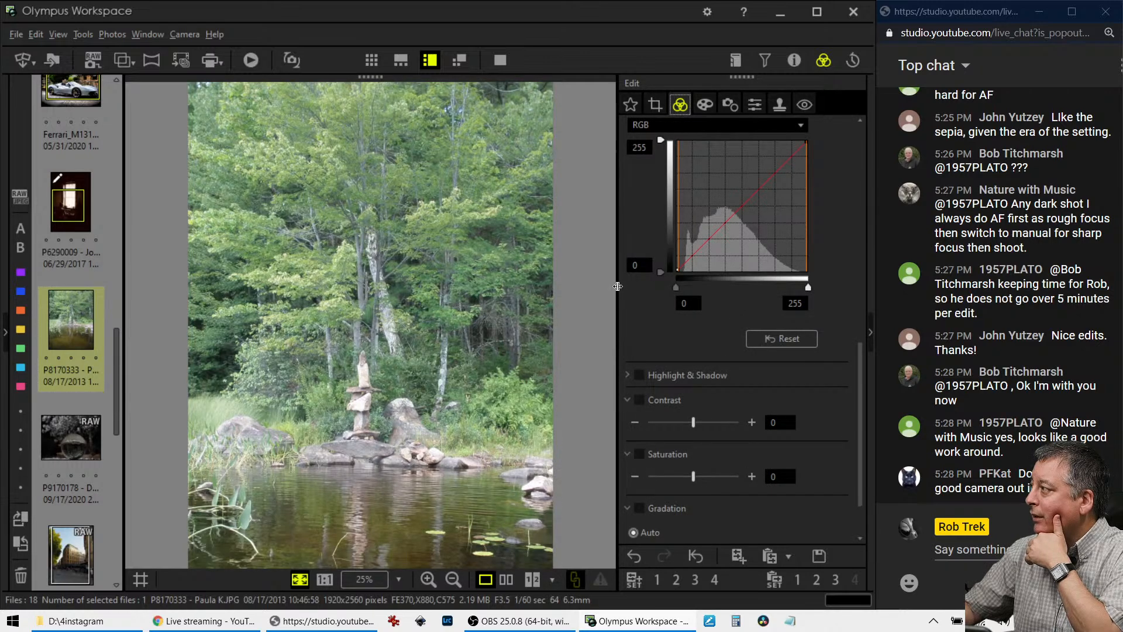
pyautogui.scroll(6, 820, 267)
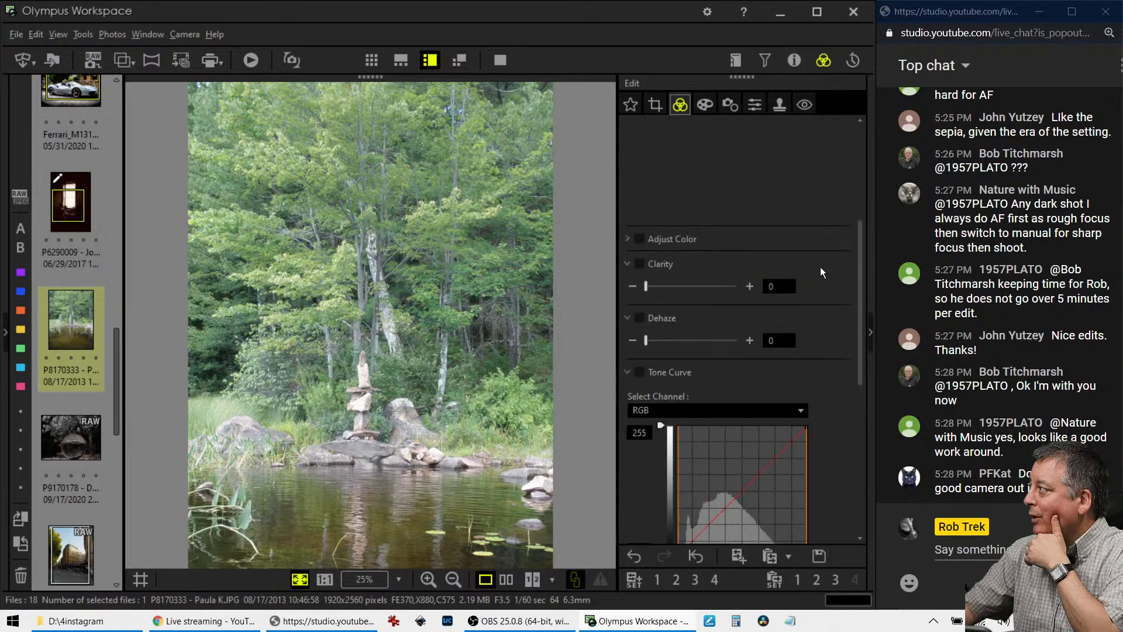
pyautogui.scroll(2, 820, 268)
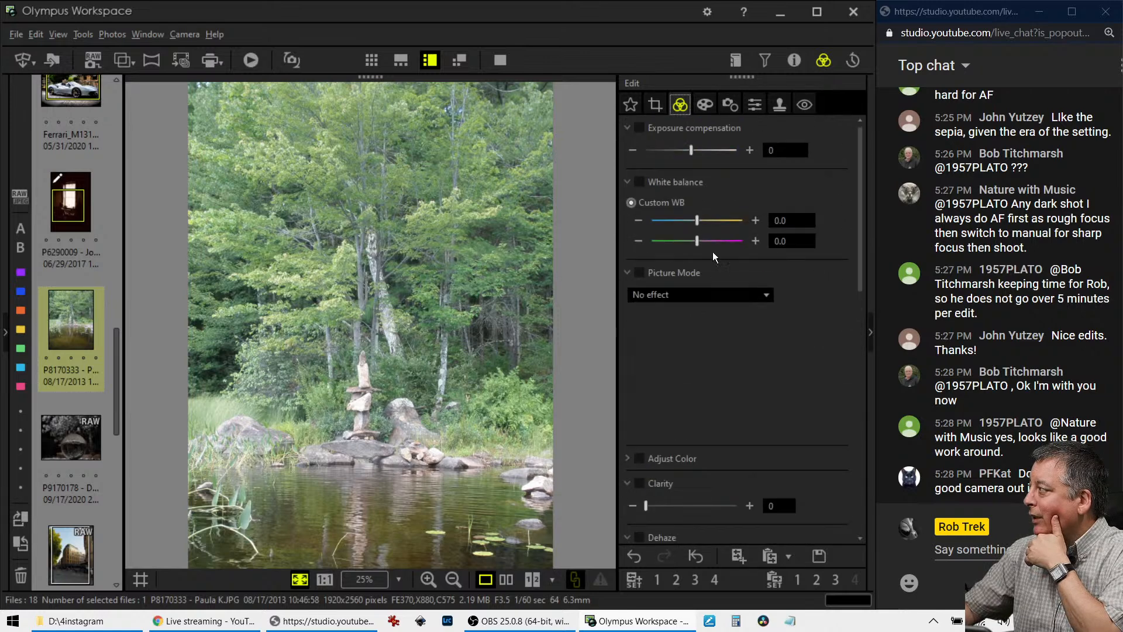
pyautogui.moveTo(700, 228); pyautogui.dragTo(711, 226)
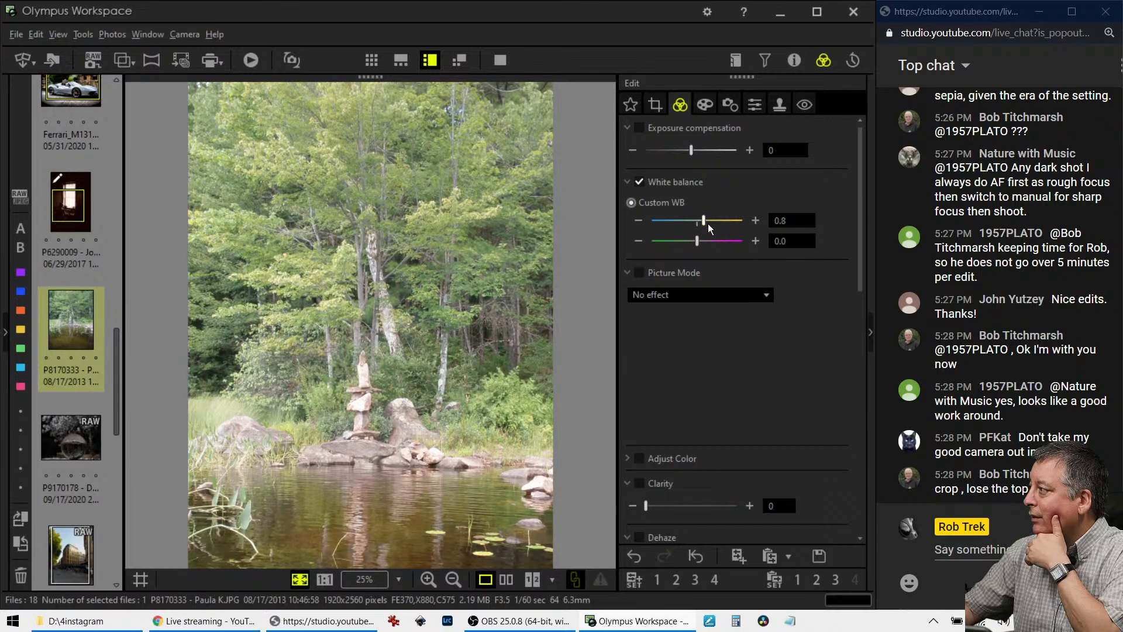
# Pull the shadow end of the RGB tone curve slightly below the diagonal and set Sharpness to 7.
pyautogui.scroll(-8, 787, 392)
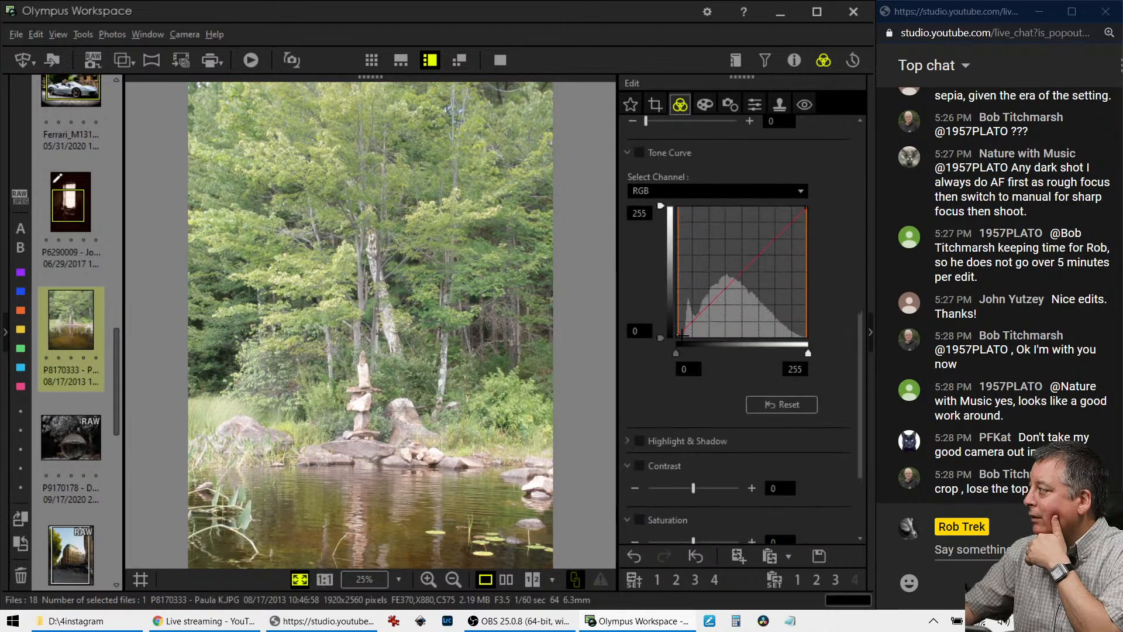
pyautogui.moveTo(685, 330); pyautogui.dragTo(685, 334)
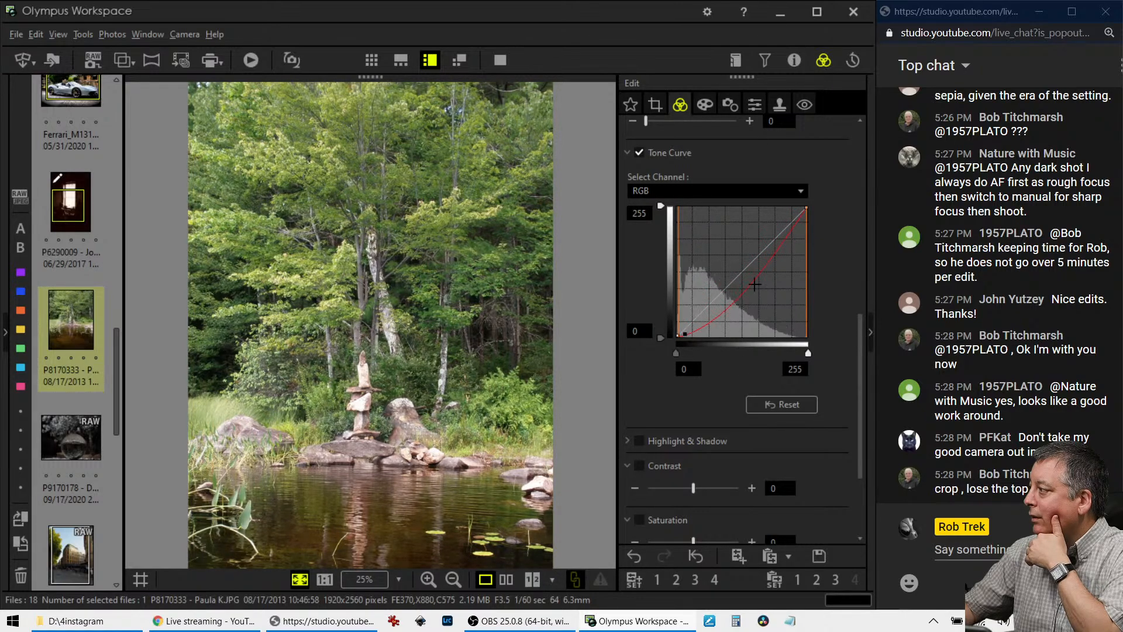
pyautogui.click(751, 105)
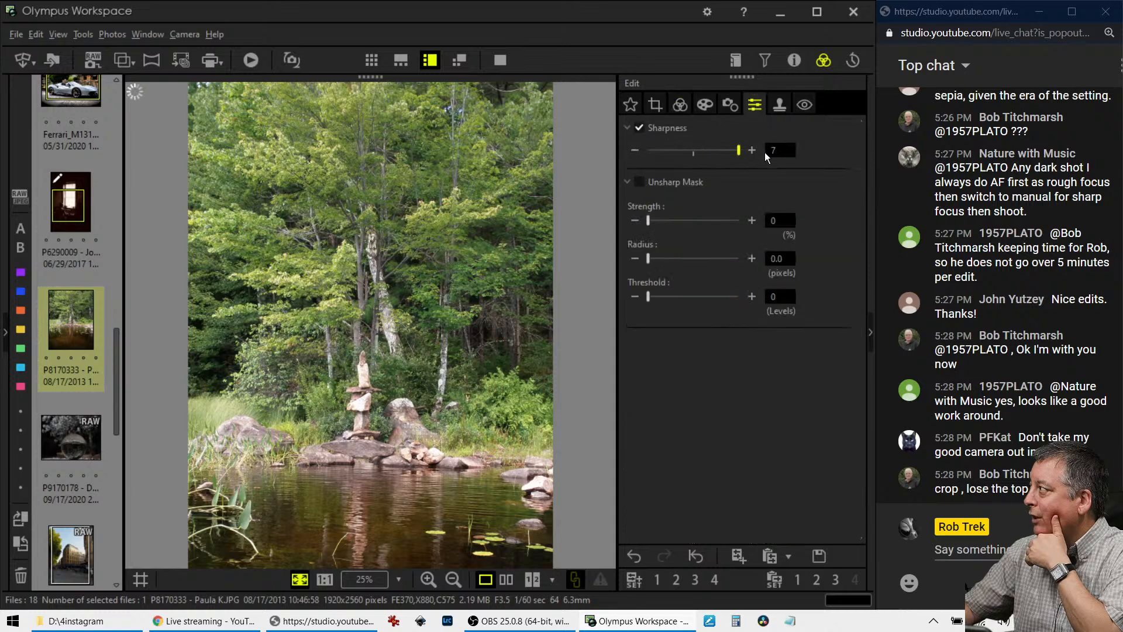
# Try Dehaze at 100 on the pond photo and settle on a Dehaze value of 75.
pyautogui.click(704, 105)
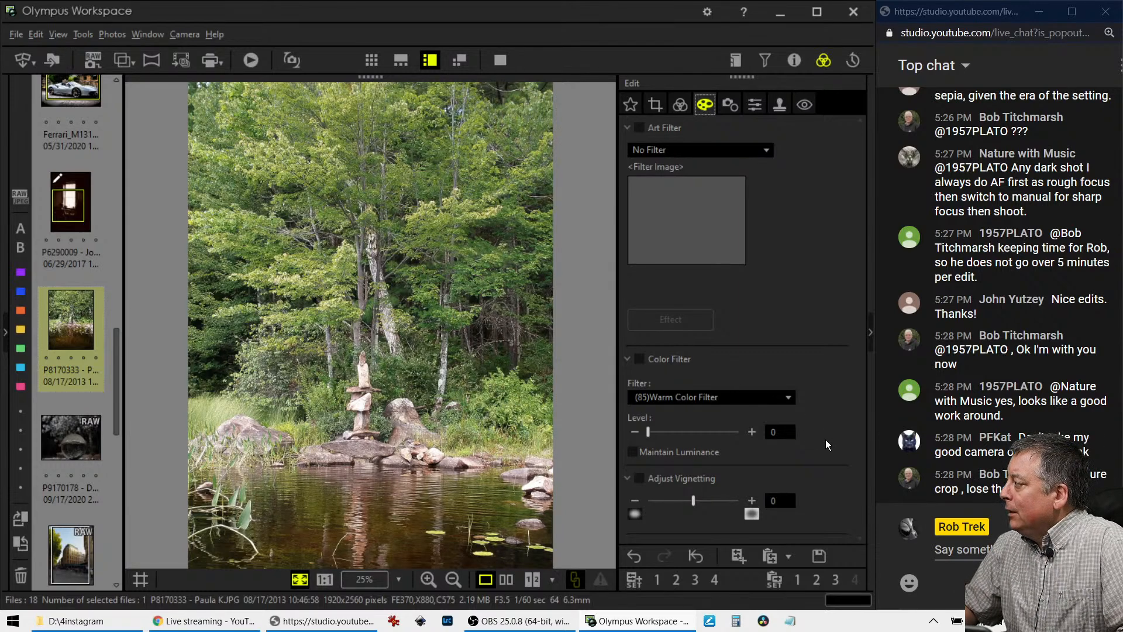
pyautogui.click(683, 105)
pyautogui.scroll(-3, 753, 410)
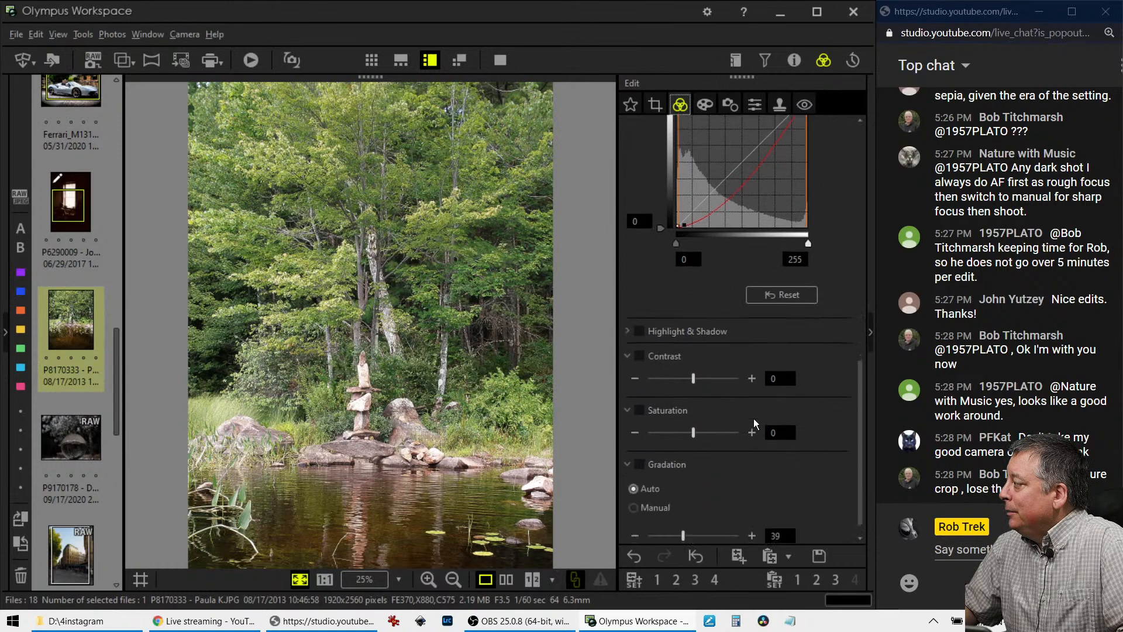
pyautogui.scroll(6, 704, 444)
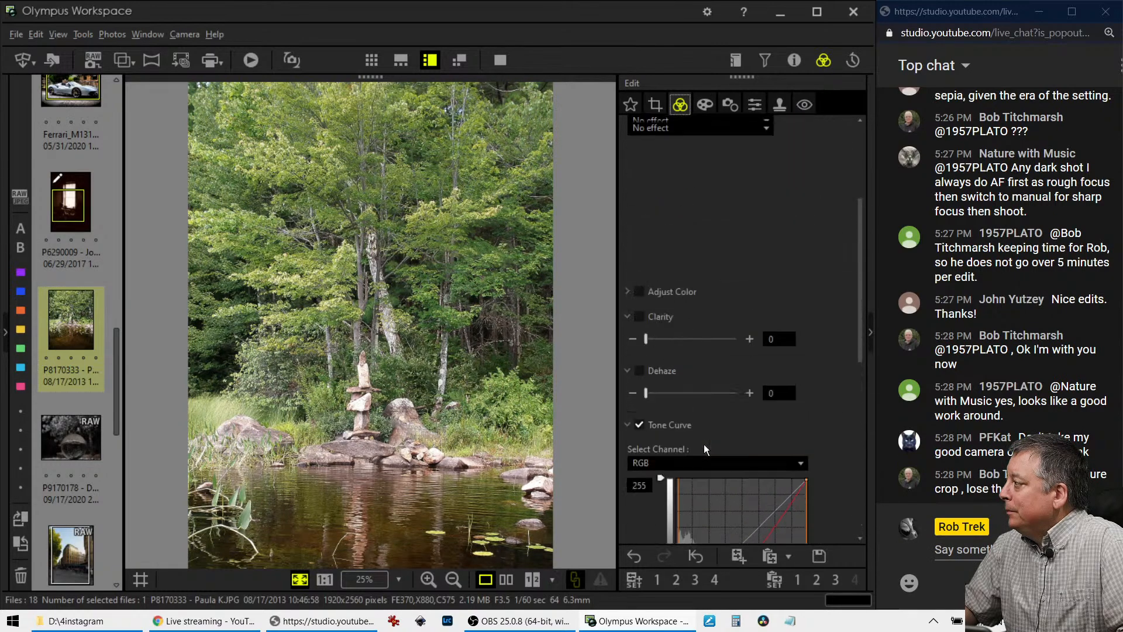
pyautogui.scroll(-2, 704, 444)
pyautogui.click(648, 415)
pyautogui.click(691, 418)
pyautogui.click(695, 417)
pyautogui.moveTo(656, 417); pyautogui.dragTo(747, 426)
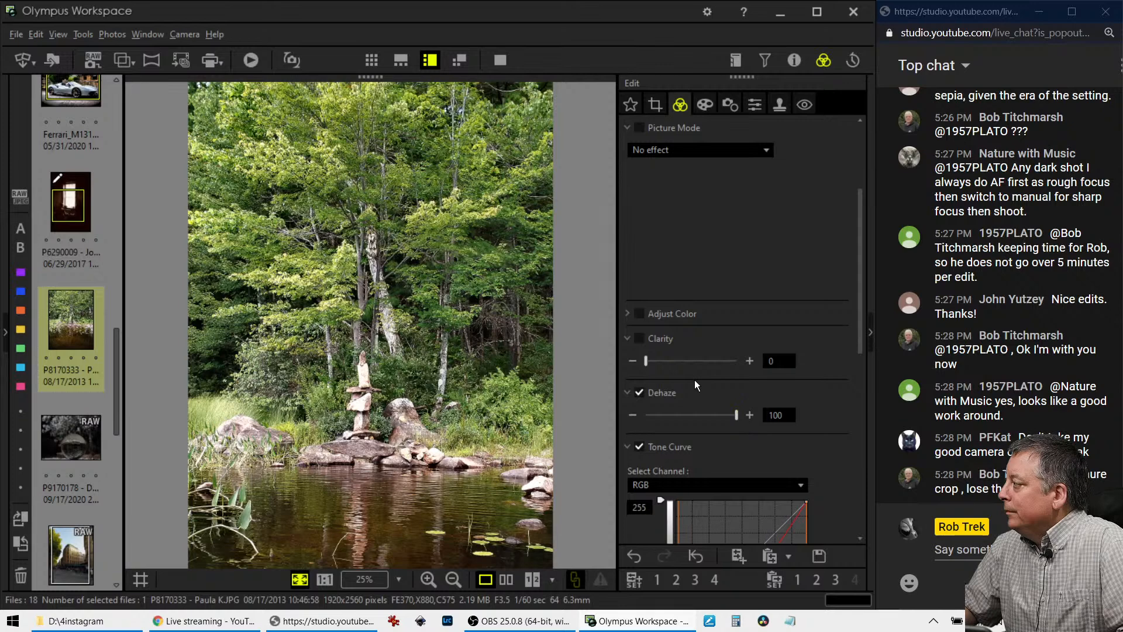
pyautogui.moveTo(735, 416); pyautogui.dragTo(714, 419)
pyautogui.moveTo(862, 318); pyautogui.dragTo(767, 180)
pyautogui.moveTo(689, 151); pyautogui.dragTo(689, 152)
pyautogui.scroll(-5, 793, 361)
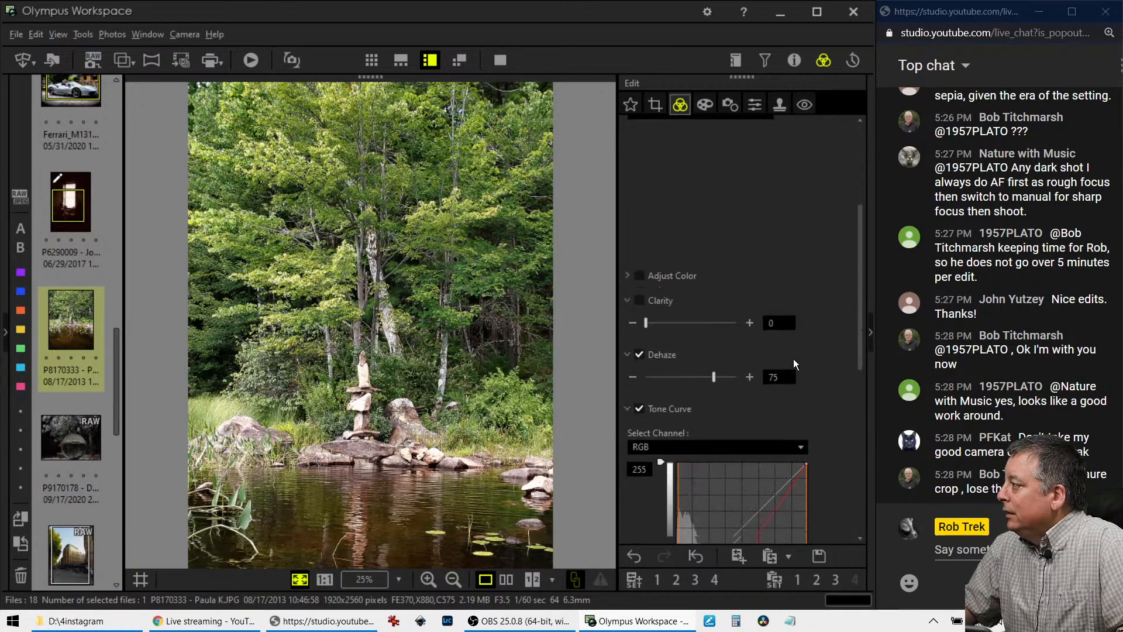
pyautogui.scroll(-3, 793, 359)
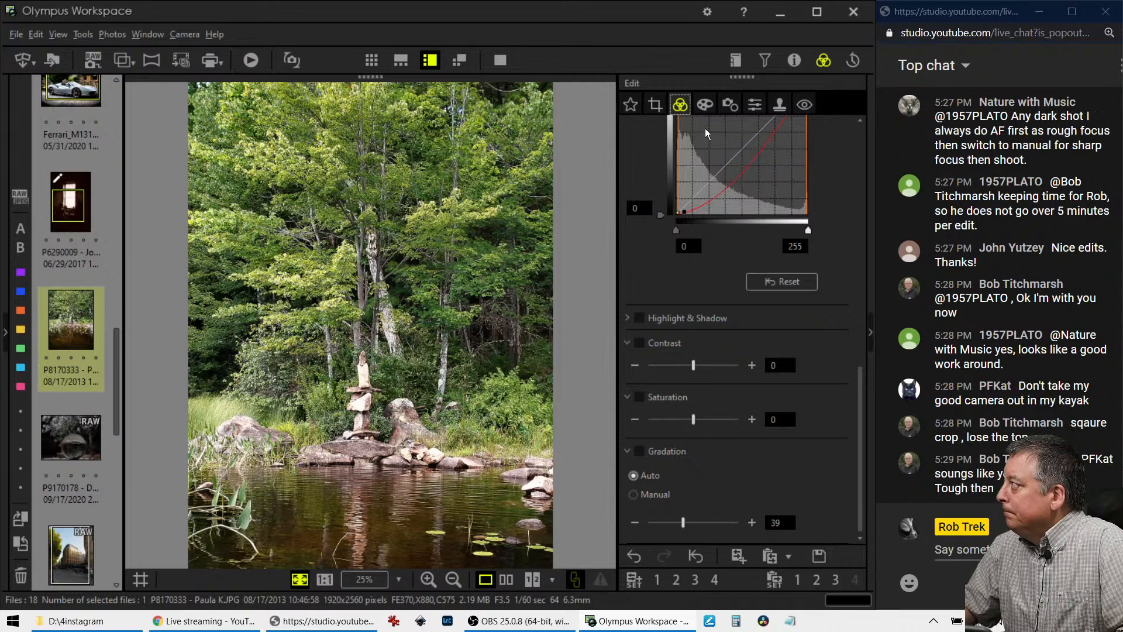
# Apply the Soft Focus art filter and deepen the shadows by moving the tone curve's low point to about mid-range input near zero output.
pyautogui.click(705, 106)
pyautogui.click(704, 149)
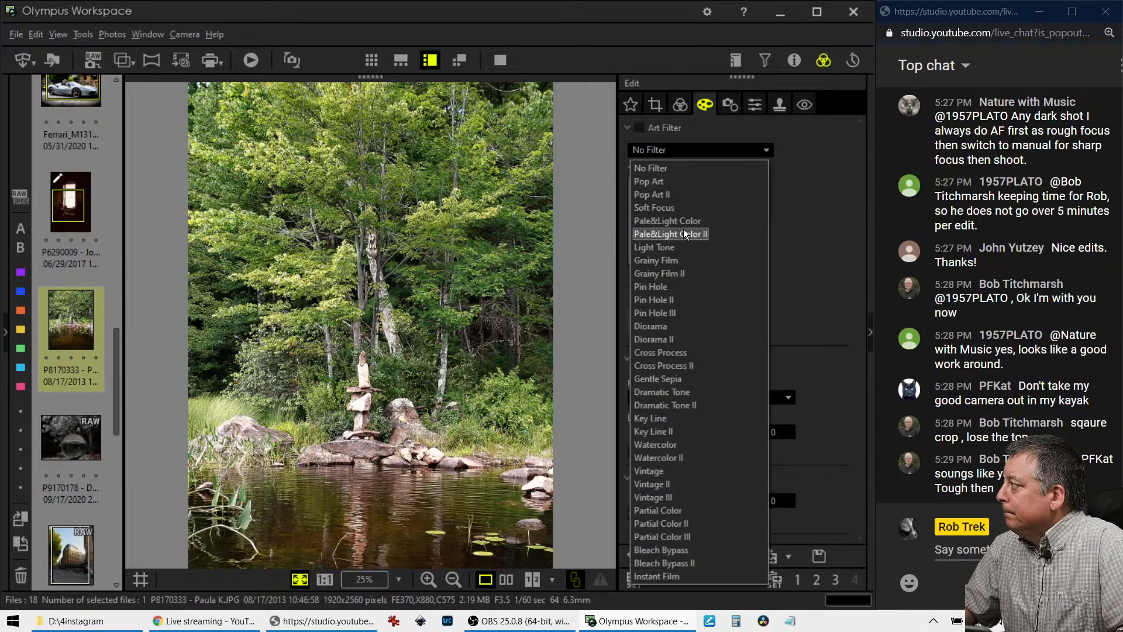
pyautogui.click(683, 212)
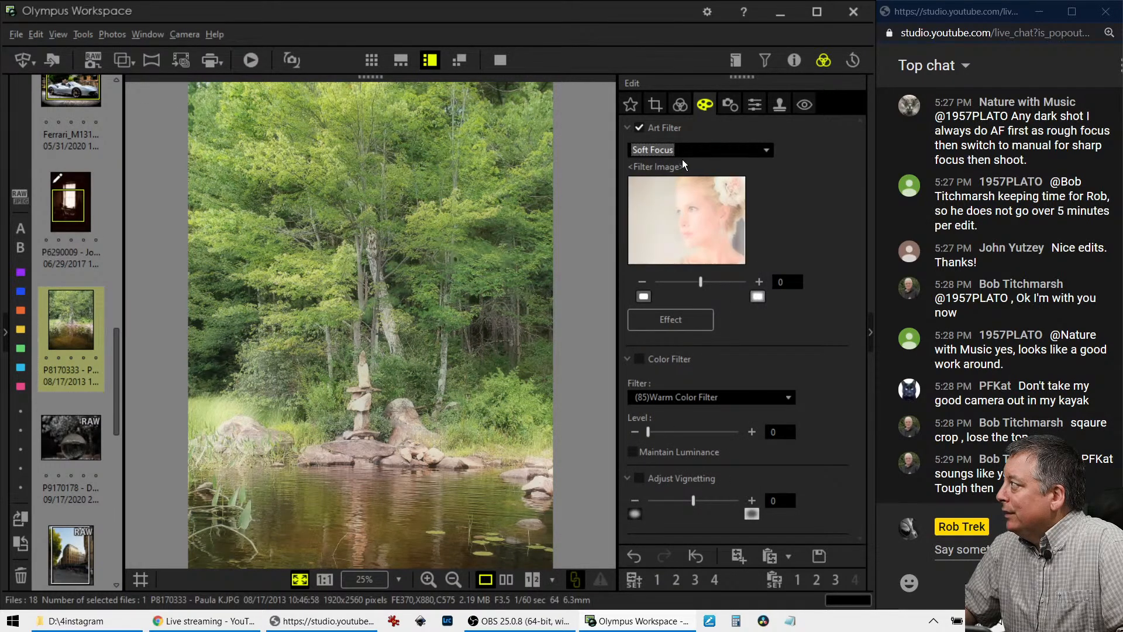
pyautogui.click(680, 106)
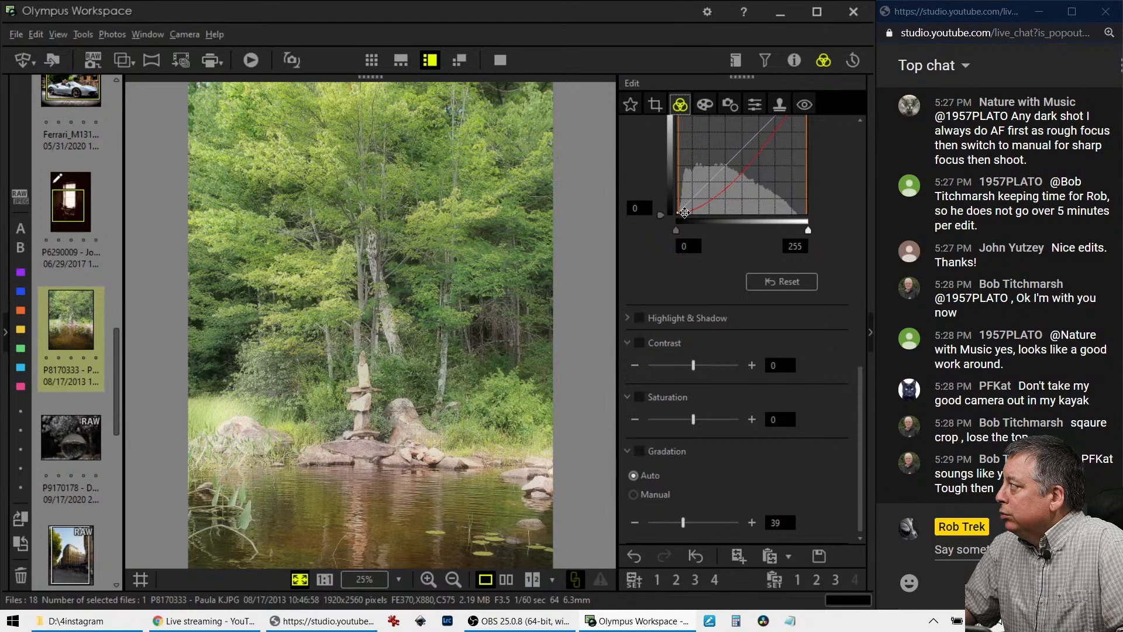
pyautogui.moveTo(684, 208); pyautogui.dragTo(741, 209)
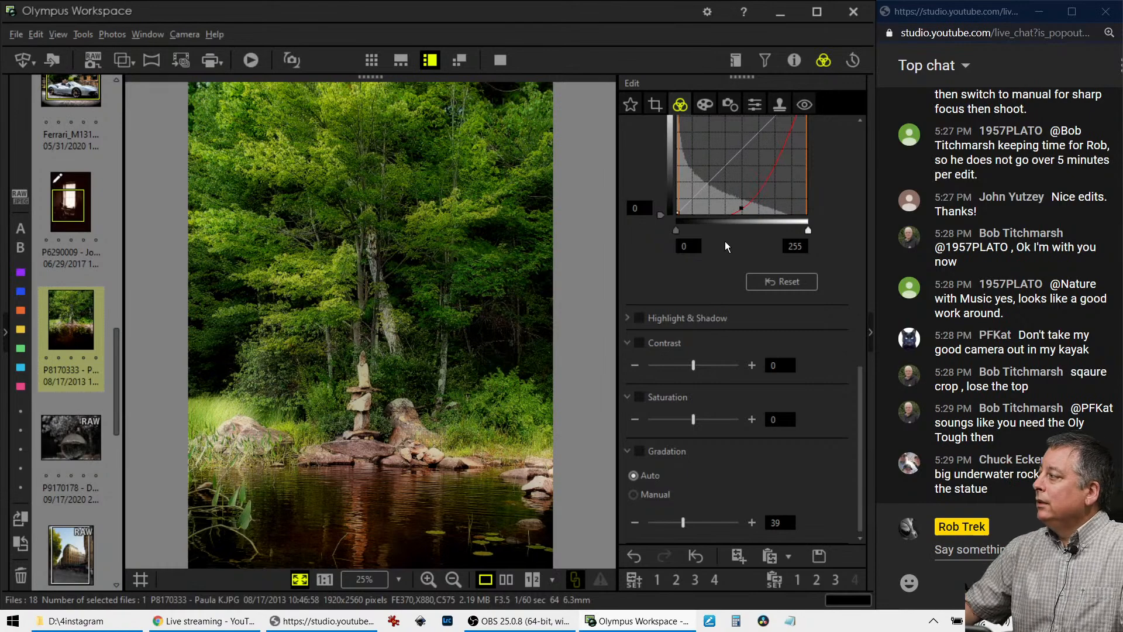
# Set the Soft Focus filter's adjustment level to 1 and darken the photo's edges with vignetting at -3.
pyautogui.click(706, 106)
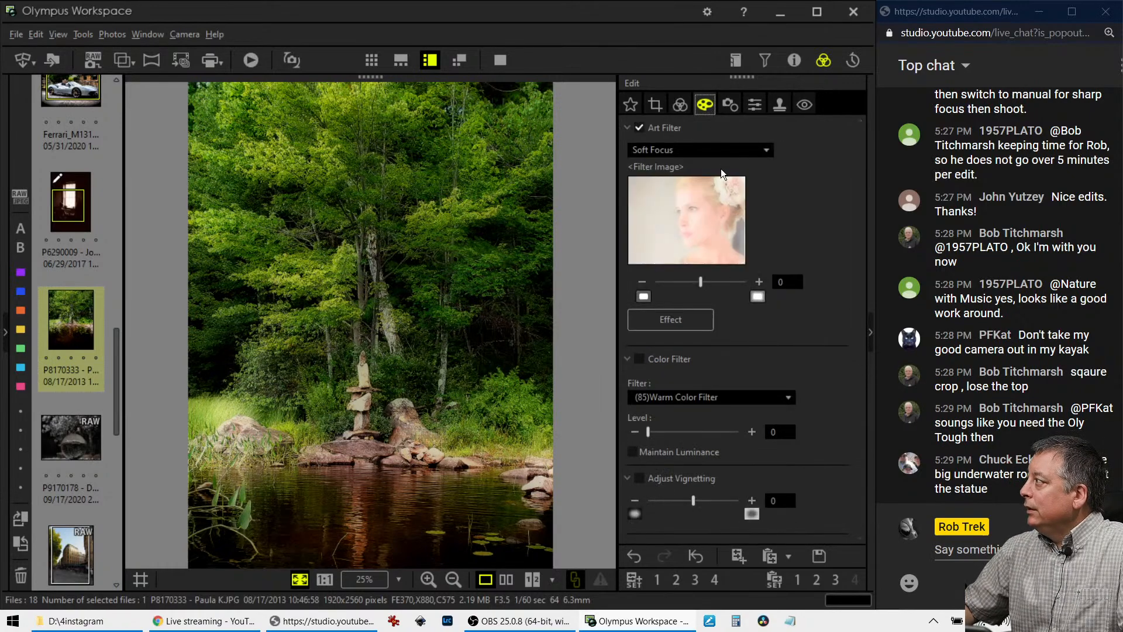
pyautogui.click(759, 281)
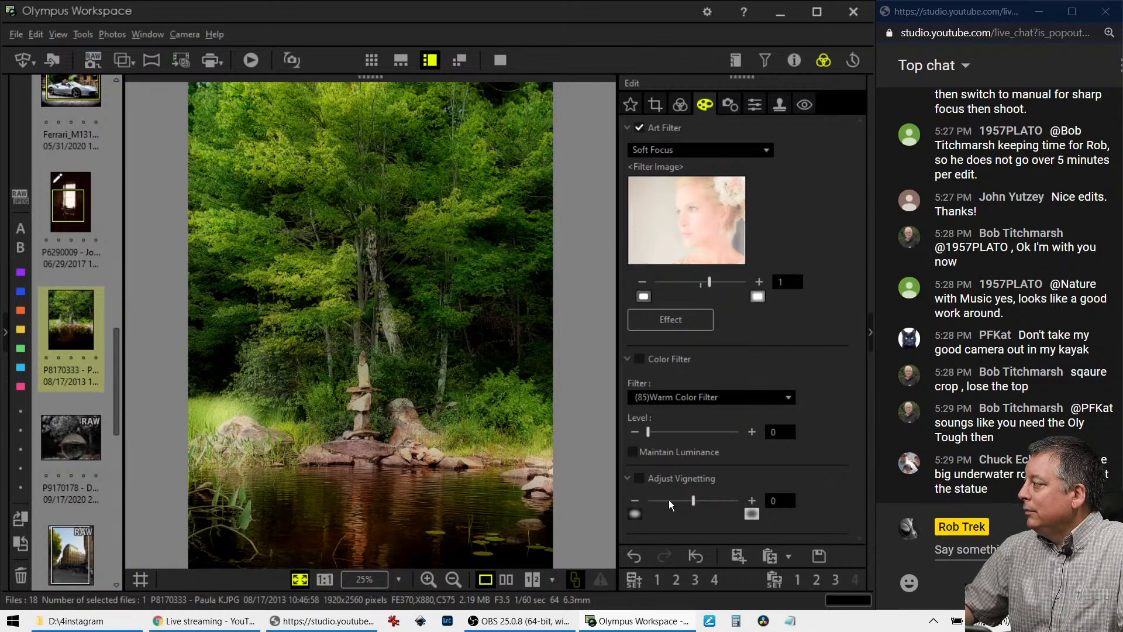
pyautogui.moveTo(692, 504); pyautogui.dragTo(685, 504)
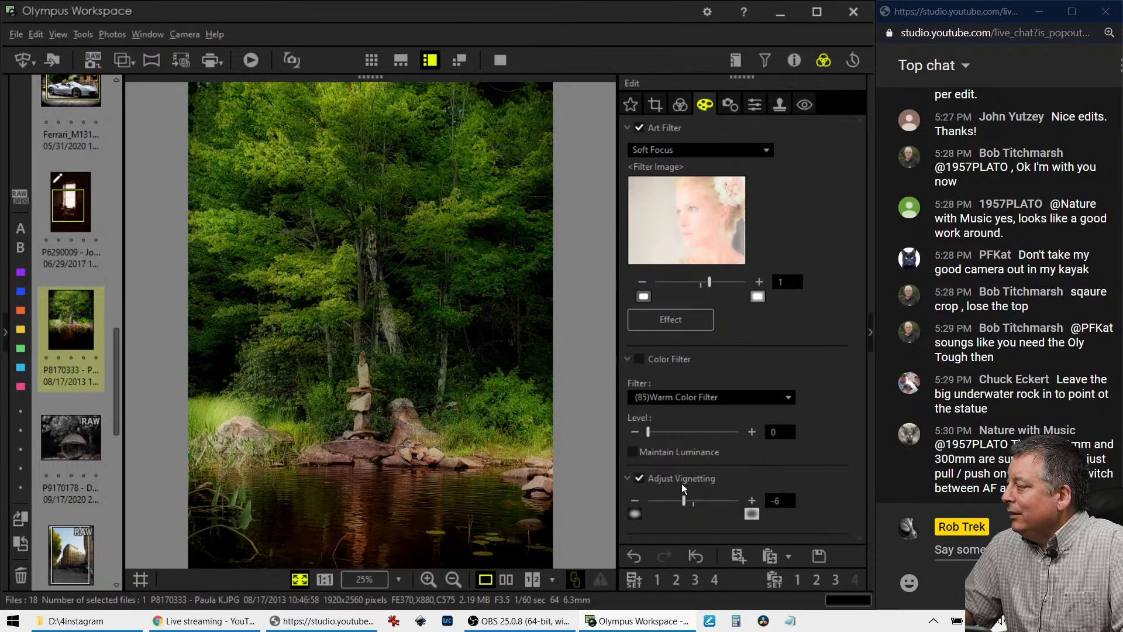
pyautogui.moveTo(682, 496); pyautogui.dragTo(687, 497)
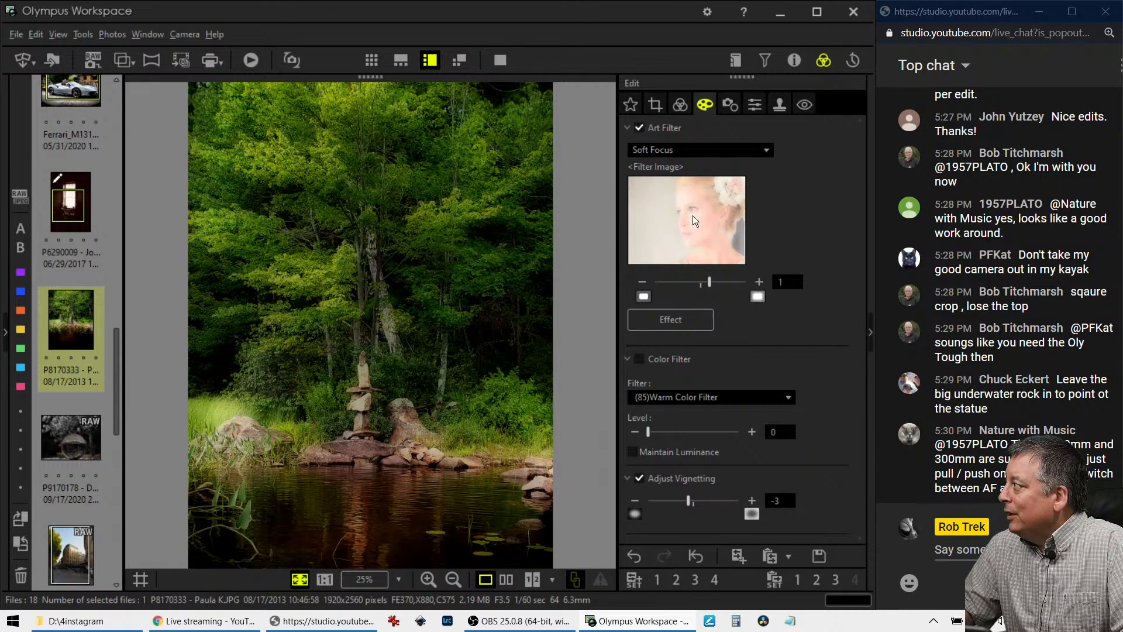
# Lift the low point of the pond photo's RGB tone curve slightly and set the blue–amber custom white balance to 1.0.
pyautogui.click(680, 104)
pyautogui.scroll(2, 731, 296)
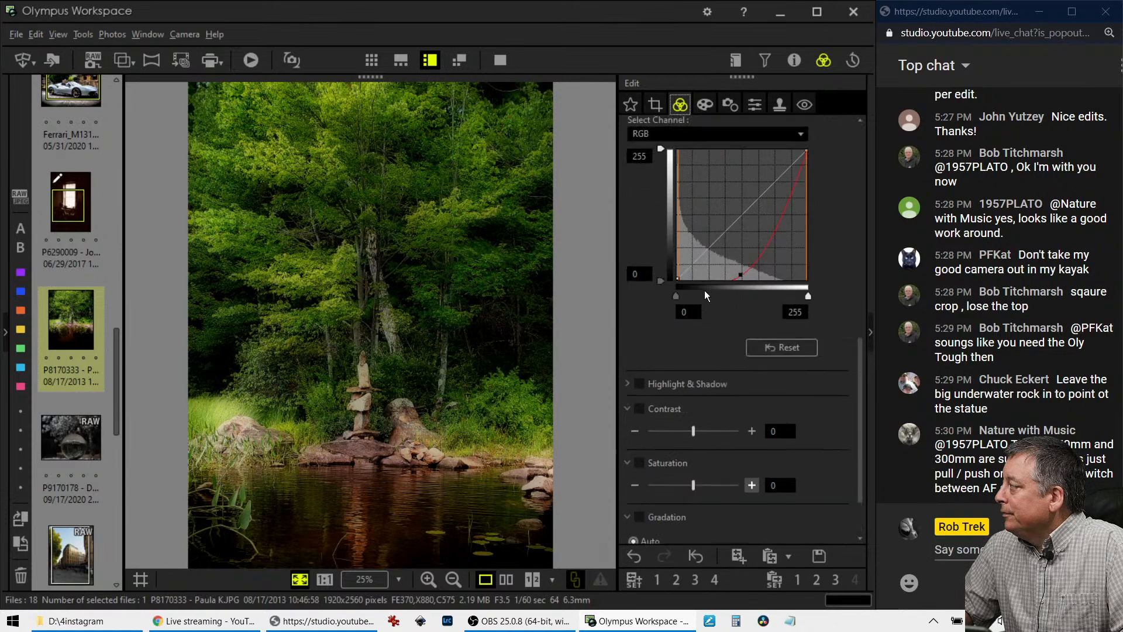
pyautogui.scroll(1, 704, 294)
pyautogui.moveTo(740, 297); pyautogui.dragTo(734, 291)
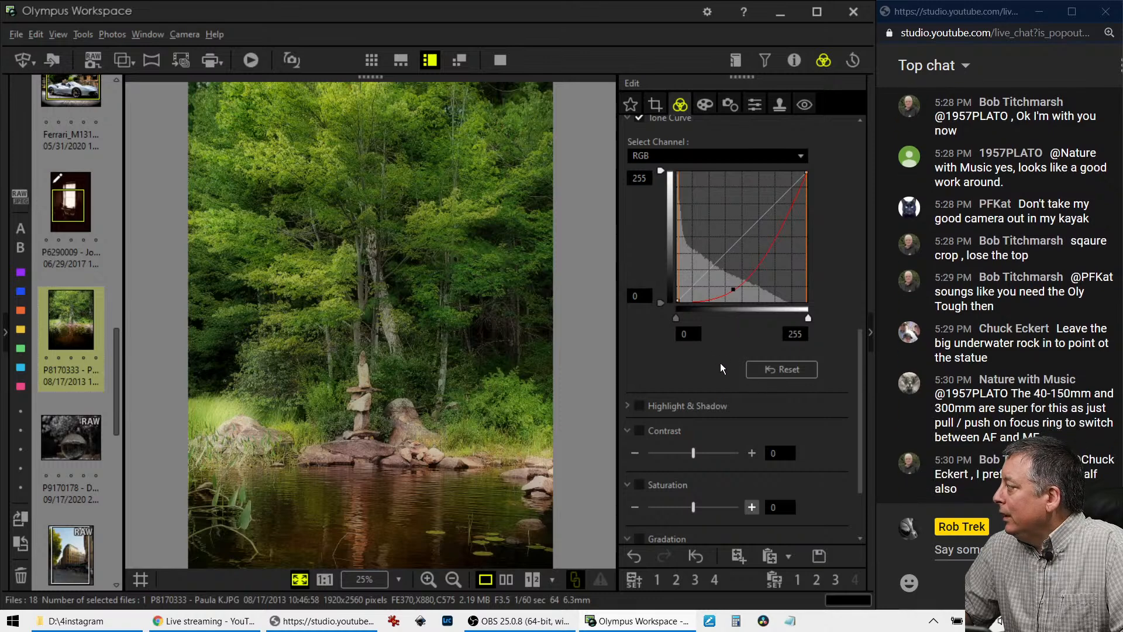
pyautogui.scroll(6, 717, 370)
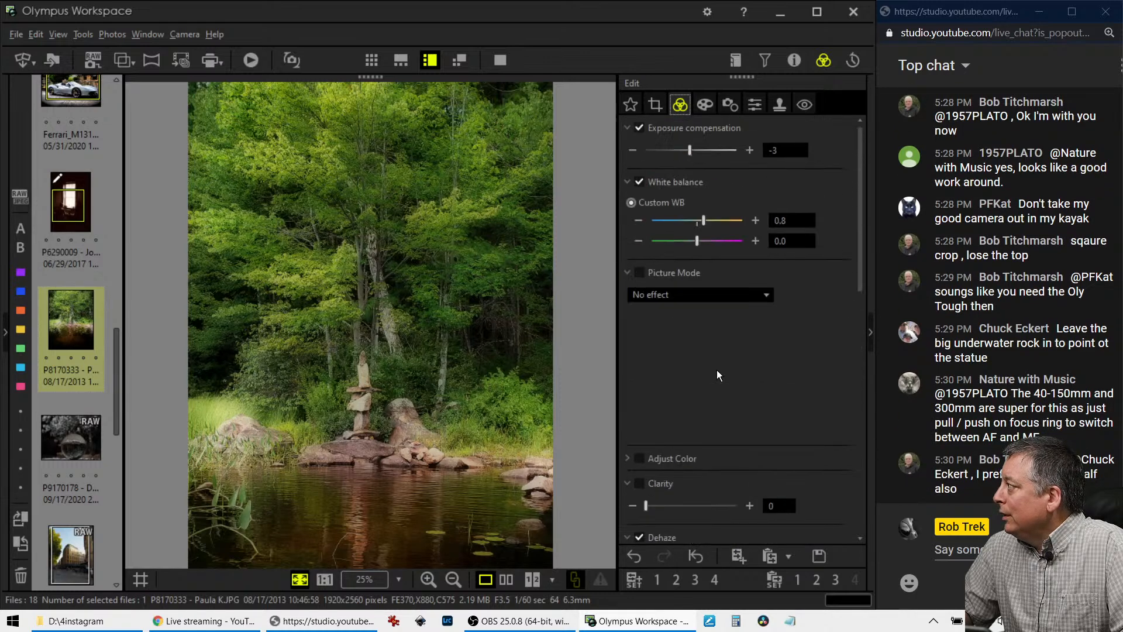
pyautogui.click(755, 221)
pyautogui.click(756, 221)
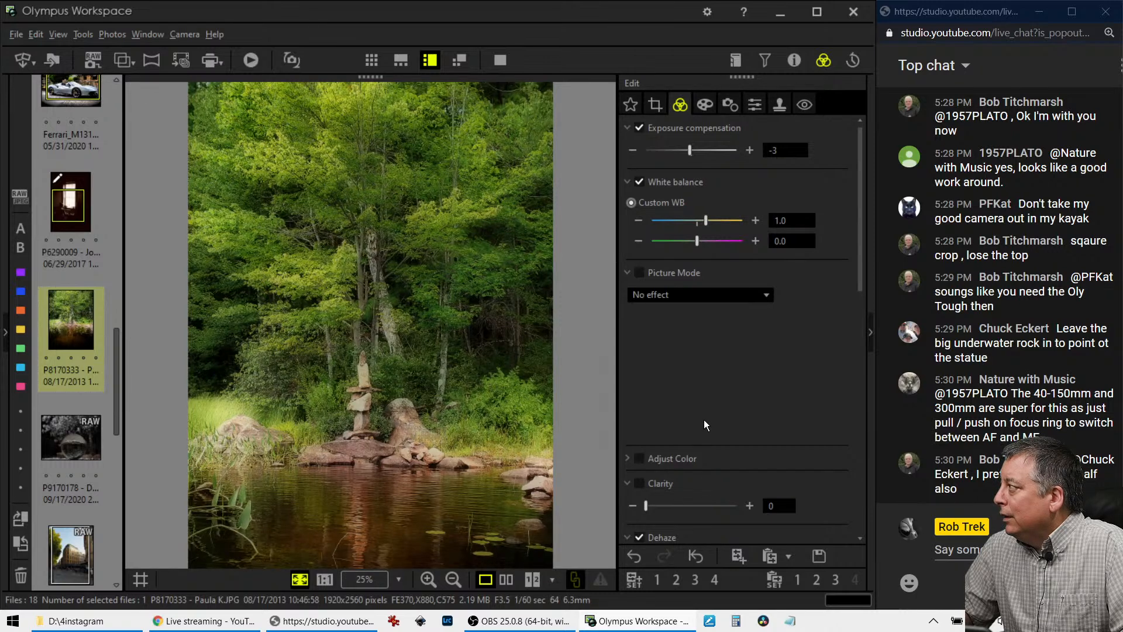
# Adjust individual colors: set luminance to 7 for color 0 and 2 for color 1, and hue to -2 for color 1.
pyautogui.click(628, 458)
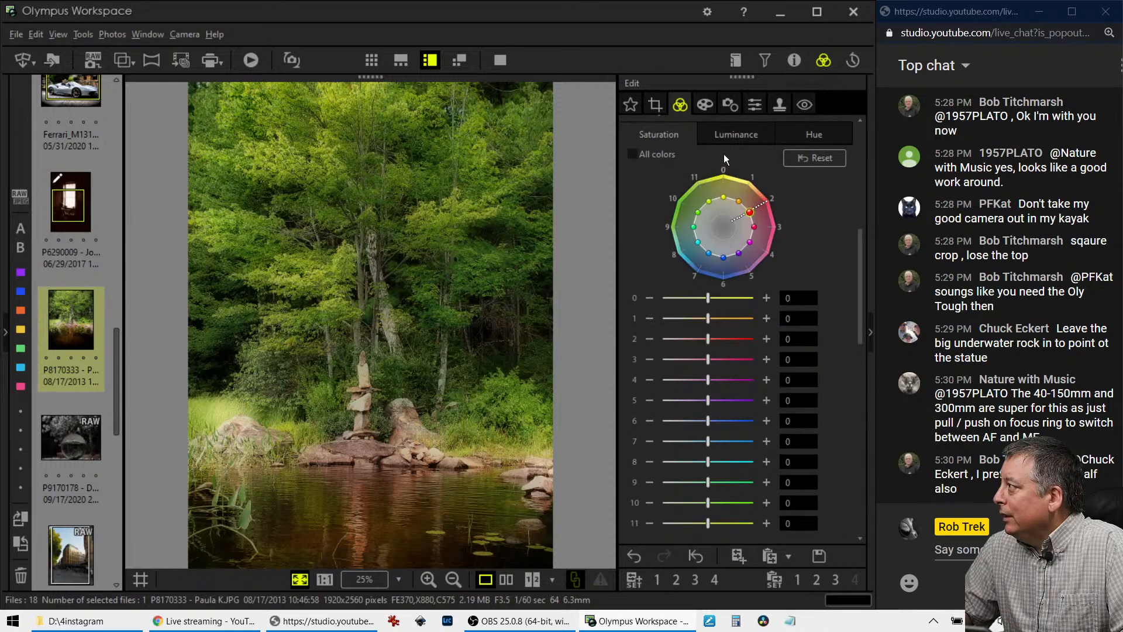
pyautogui.click(724, 139)
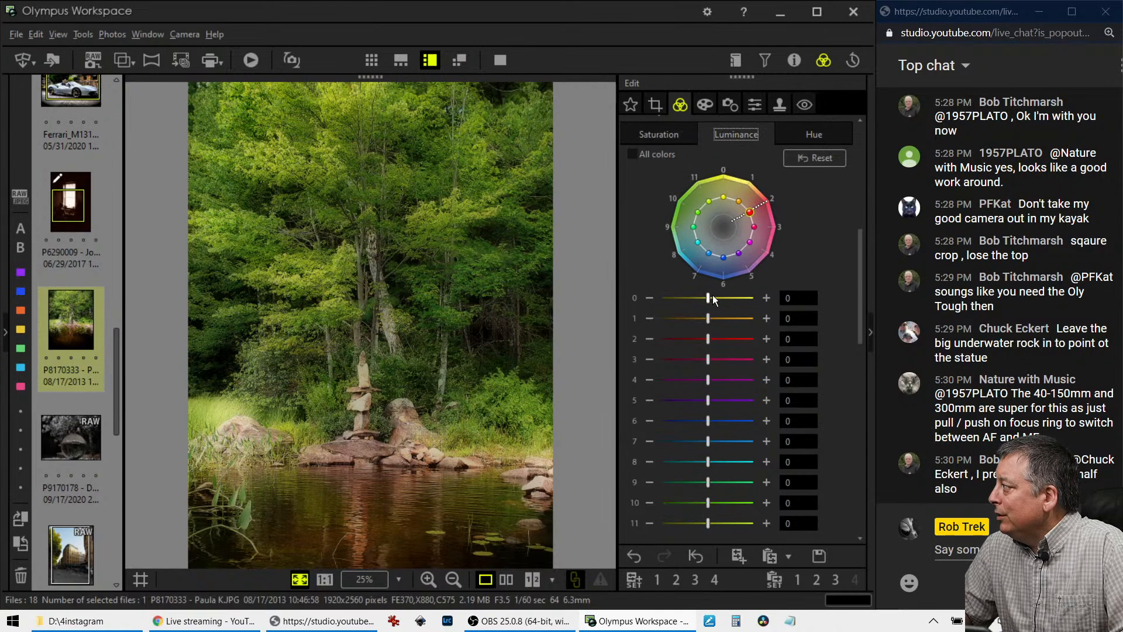
pyautogui.moveTo(711, 298); pyautogui.dragTo(738, 299)
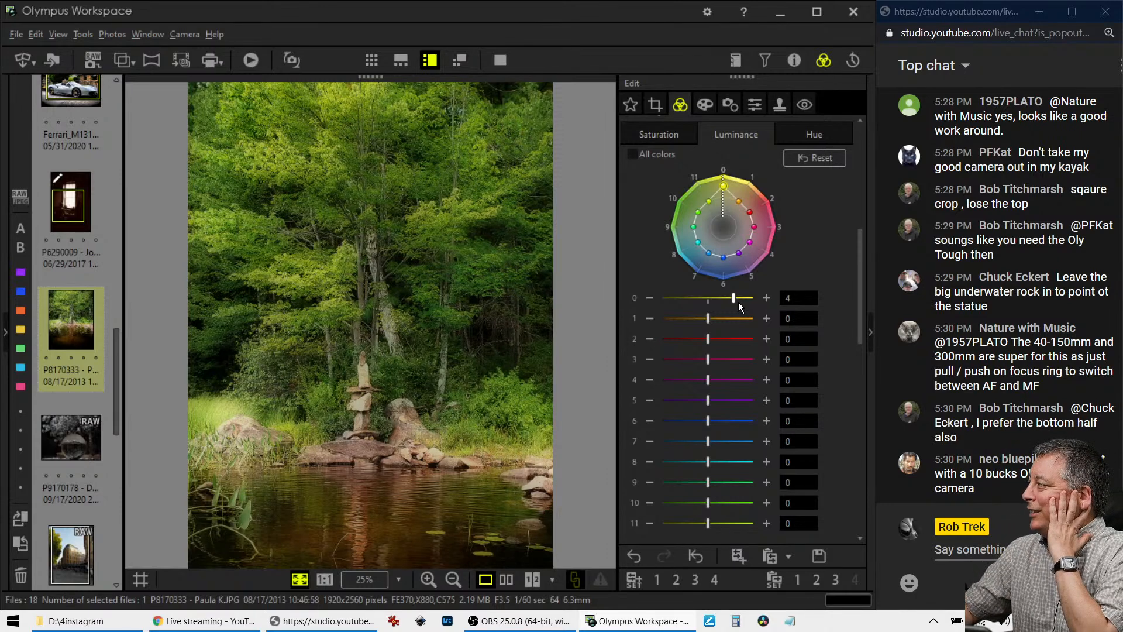
pyautogui.moveTo(735, 299); pyautogui.dragTo(769, 304)
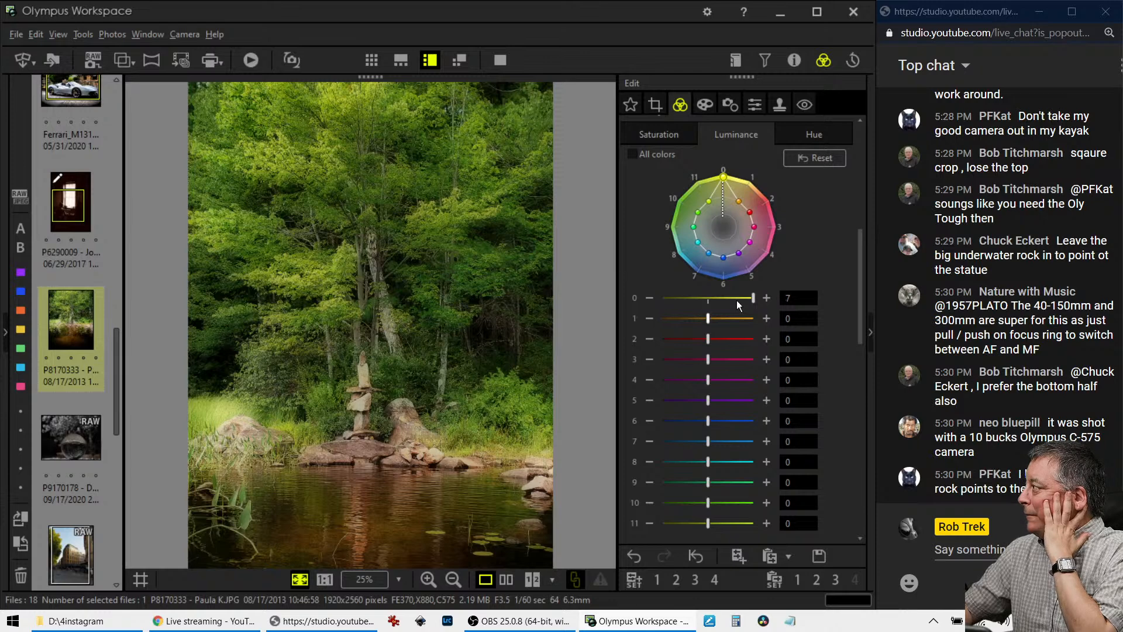
pyautogui.moveTo(708, 318); pyautogui.dragTo(720, 319)
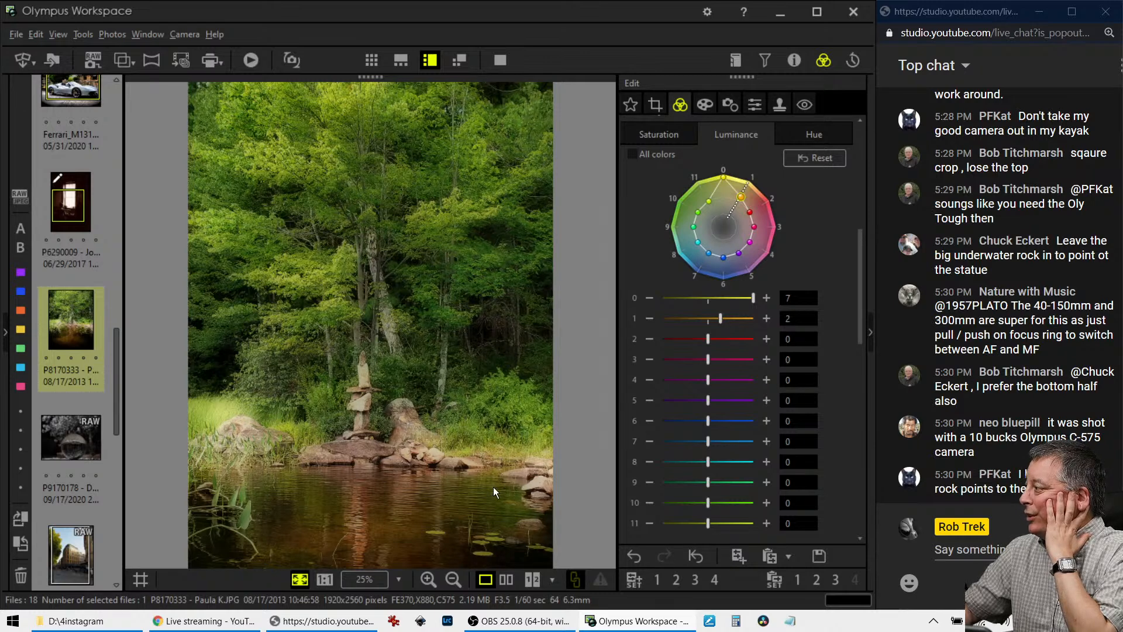
pyautogui.click(796, 137)
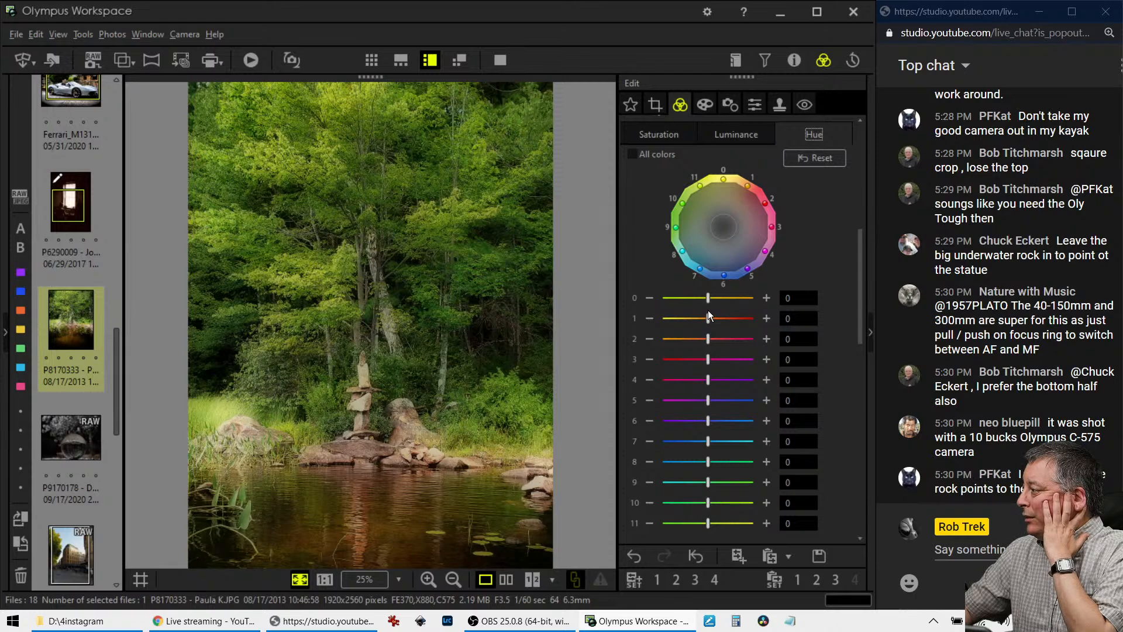
pyautogui.moveTo(709, 320); pyautogui.dragTo(700, 319)
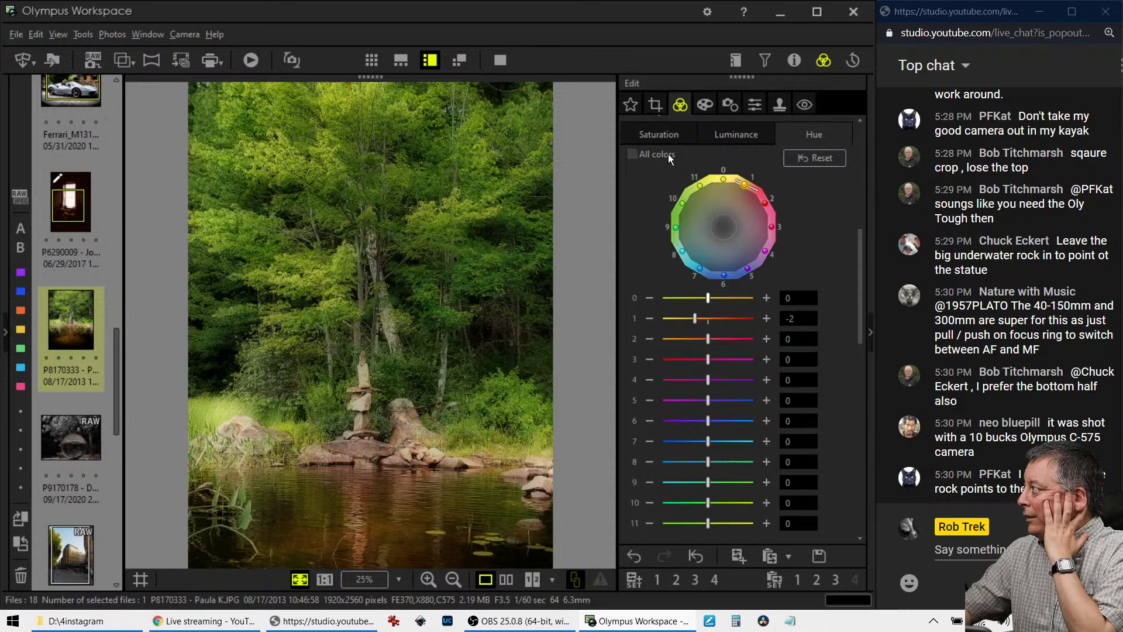
# Straighten the cropped pond photo with a tilt adjustment of -0.6.
pyautogui.click(655, 104)
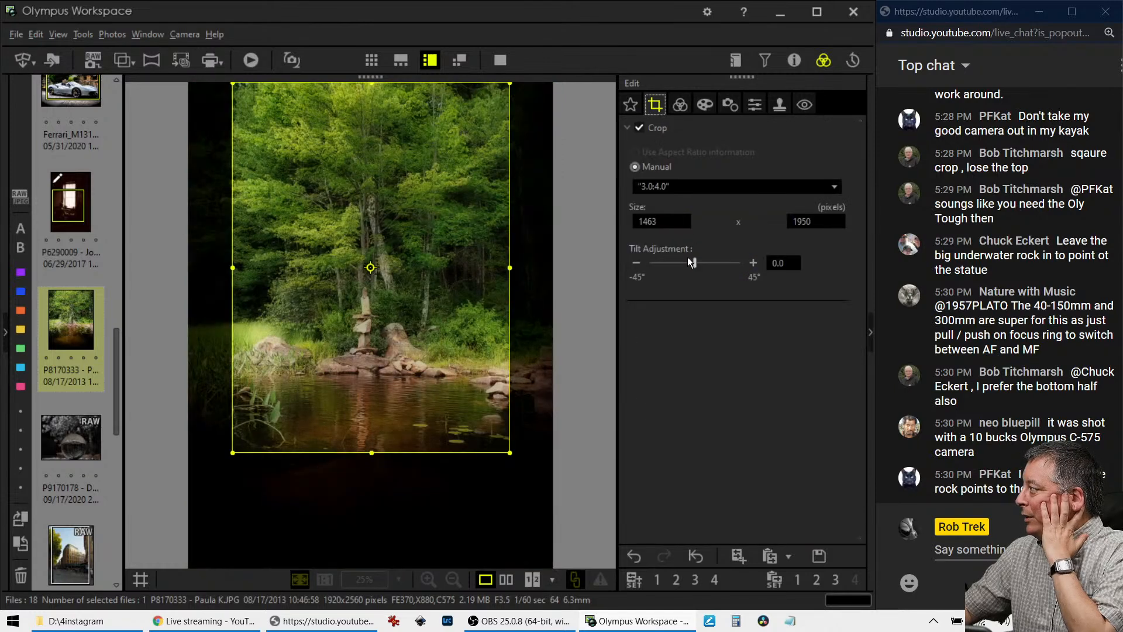
pyautogui.click(638, 266)
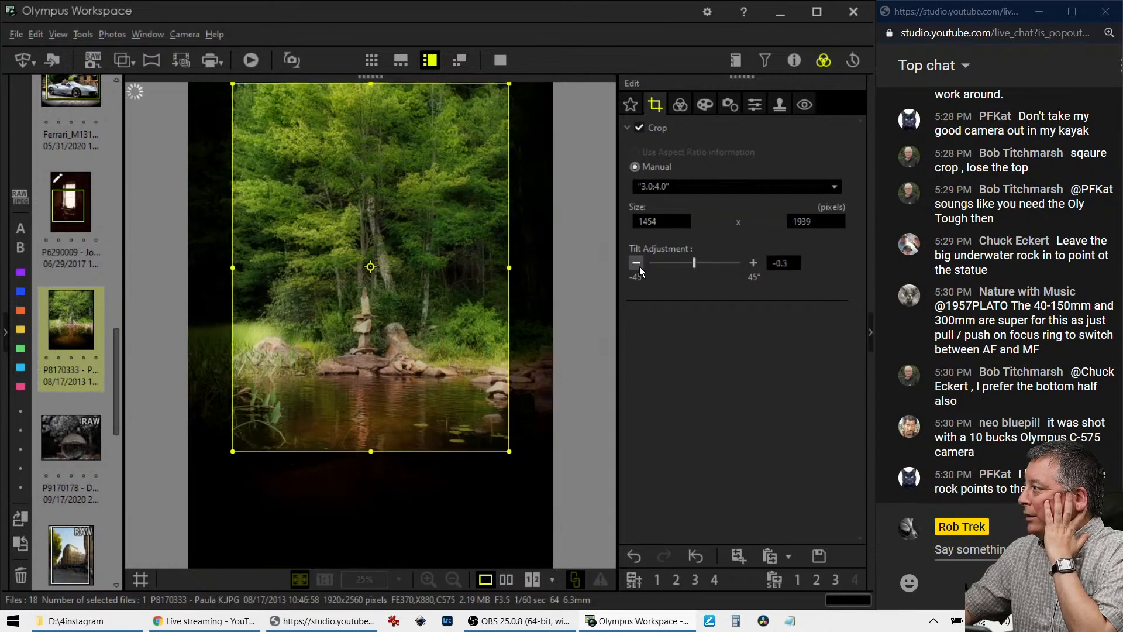
pyautogui.click(637, 264)
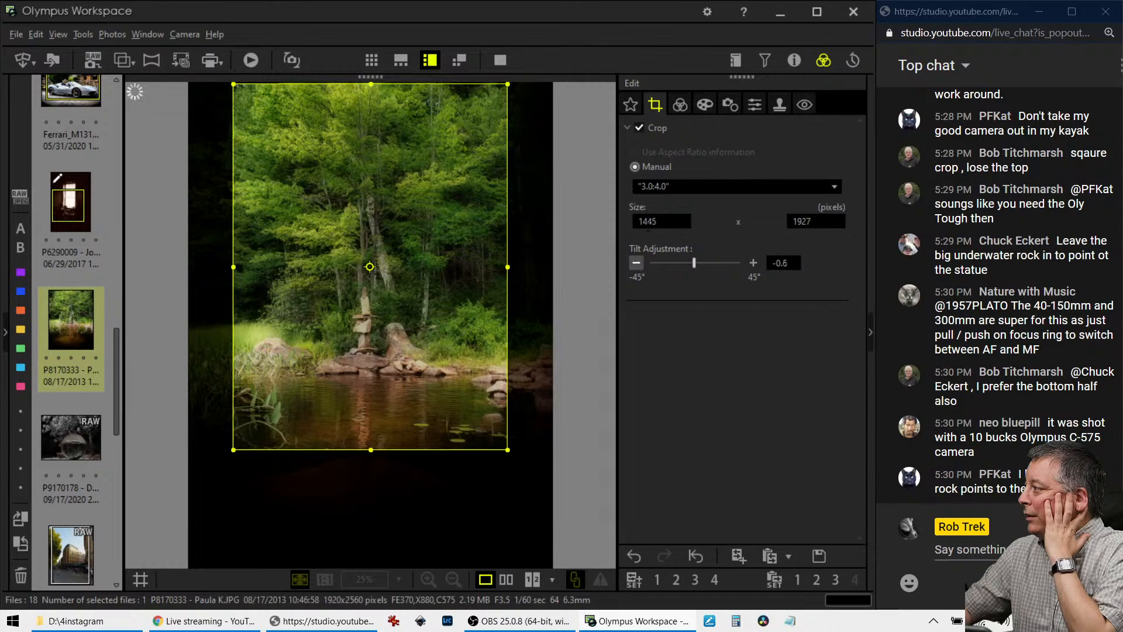
pyautogui.click(677, 106)
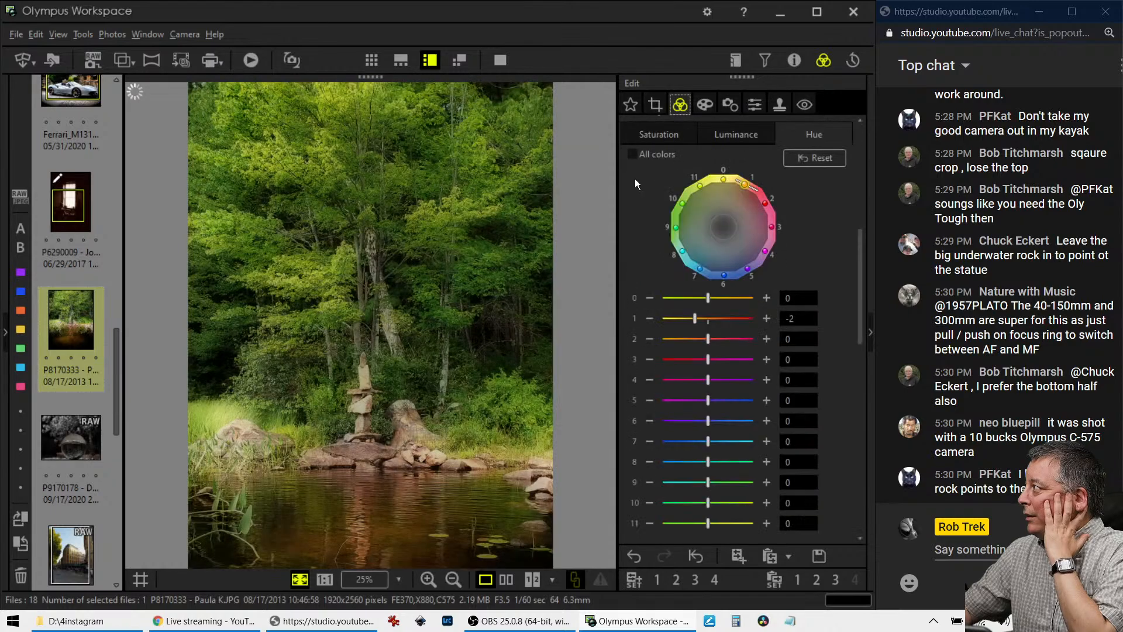
# Compare the original and edited pond photo side by side in full screen, and return to the single-image view.
pyautogui.click(507, 579)
pyautogui.click(500, 60)
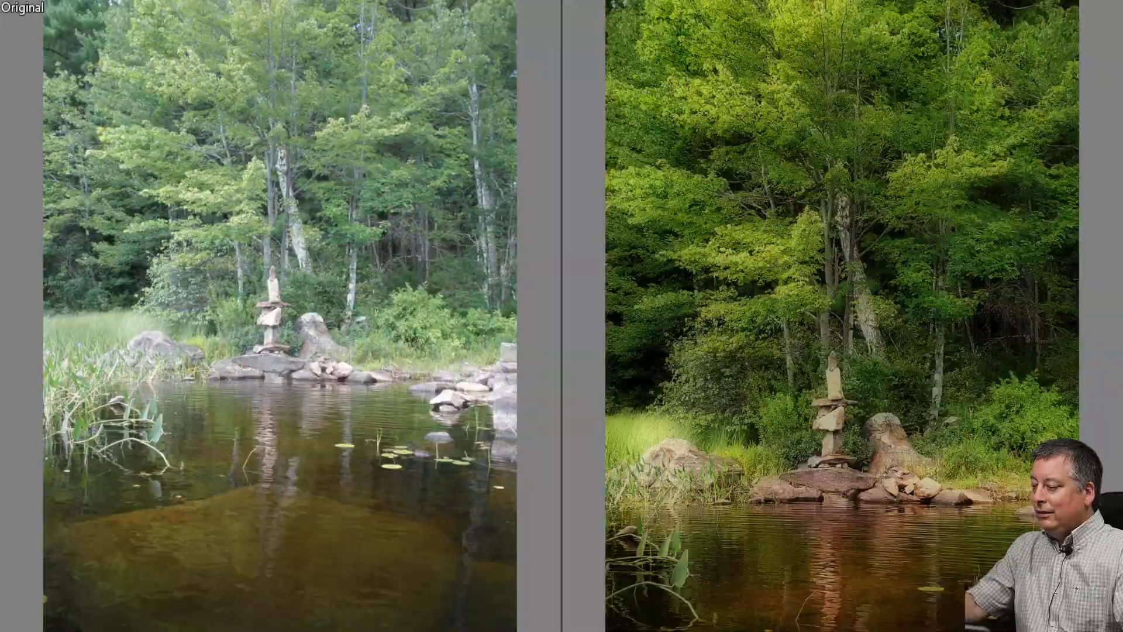
pyautogui.press('Escape')
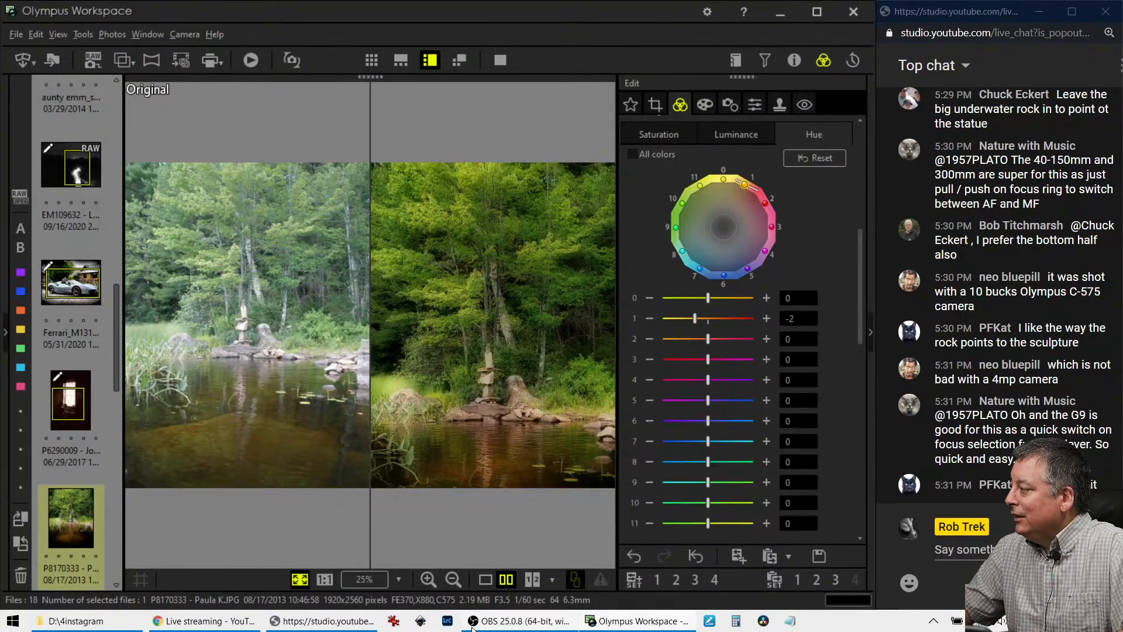
pyautogui.click(484, 579)
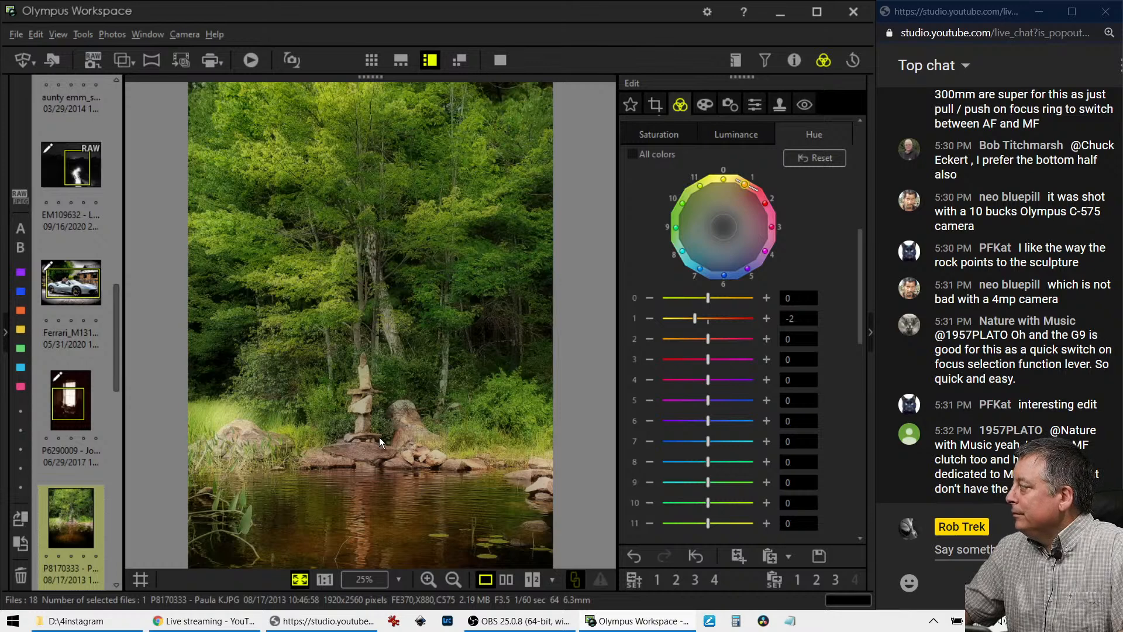
# Open the RAW photo of the crystal ball and blossoms and inspect it in full screen.
pyautogui.scroll(-3, 100, 476)
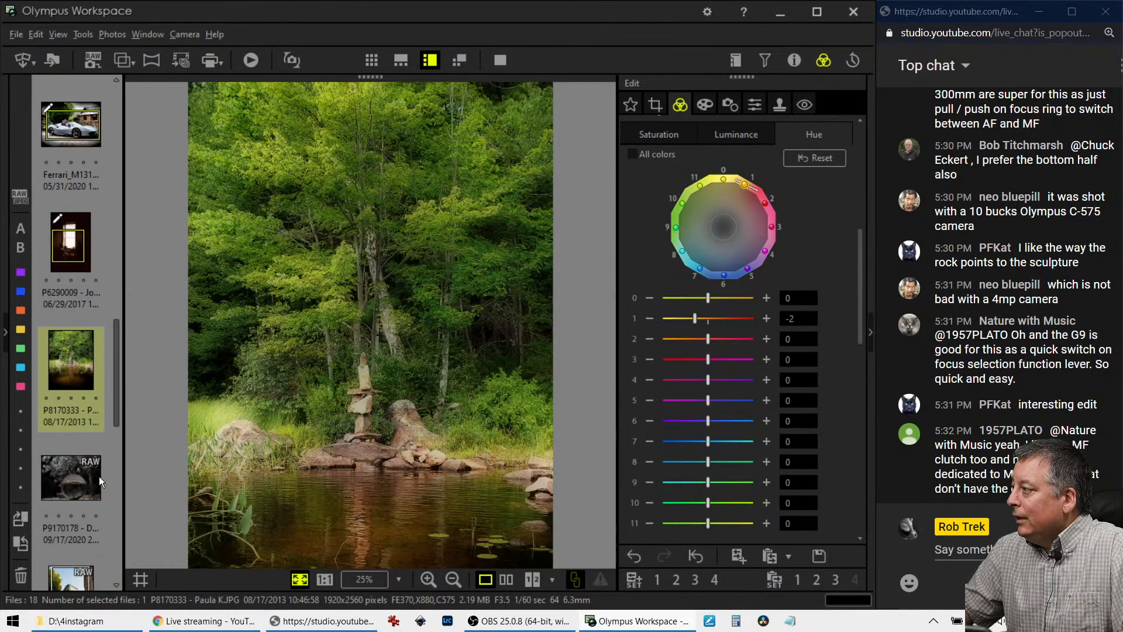
pyautogui.click(96, 479)
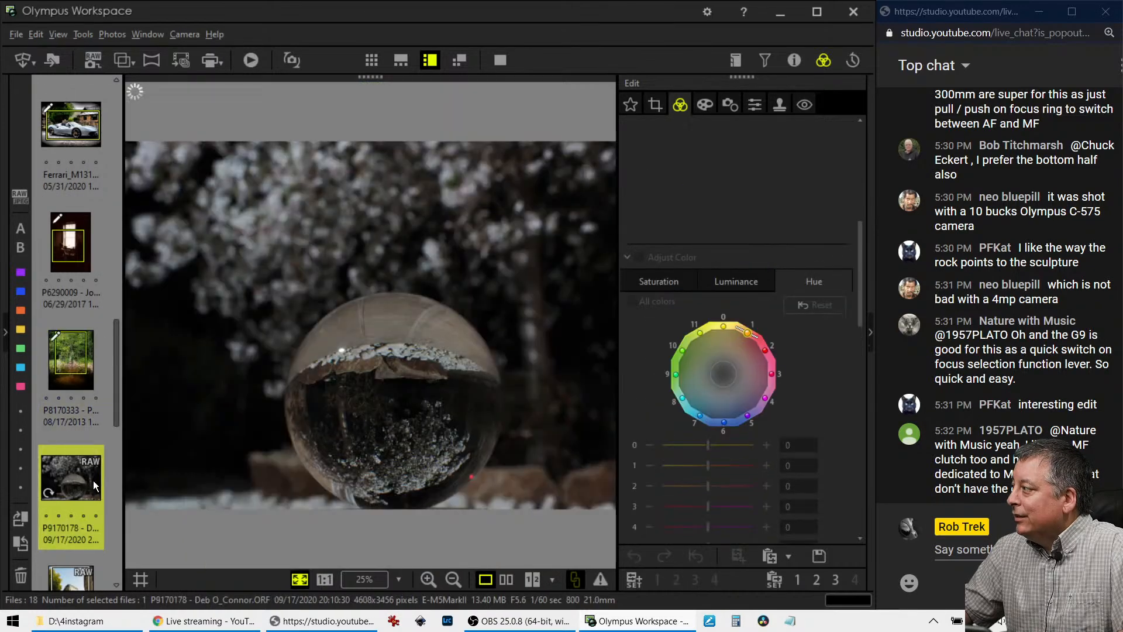
pyautogui.click(440, 428)
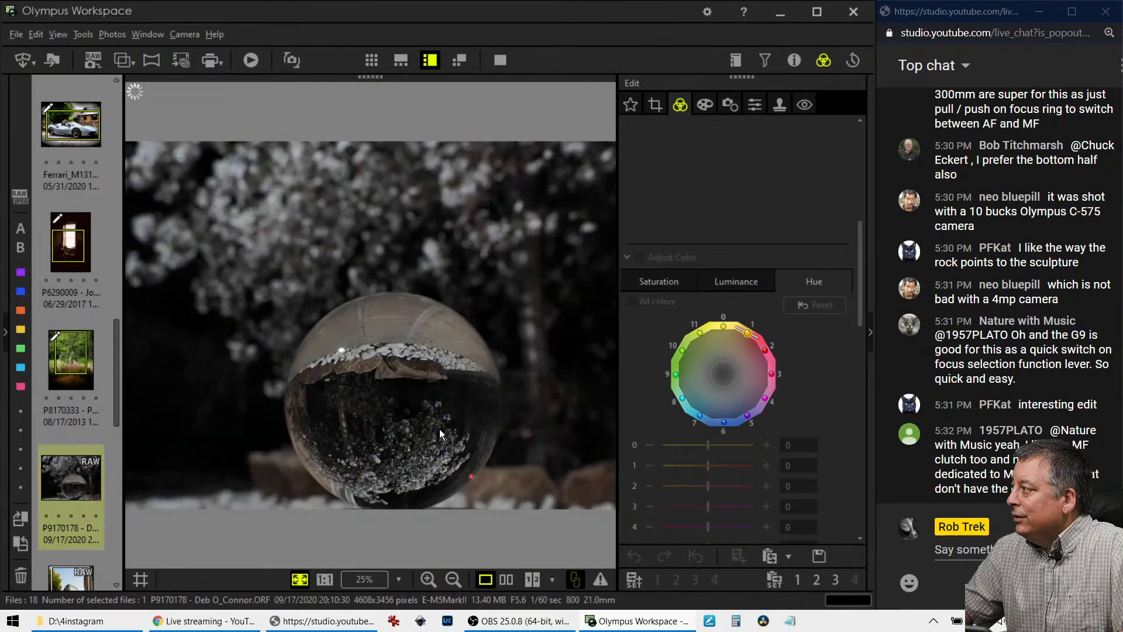
pyautogui.click(490, 60)
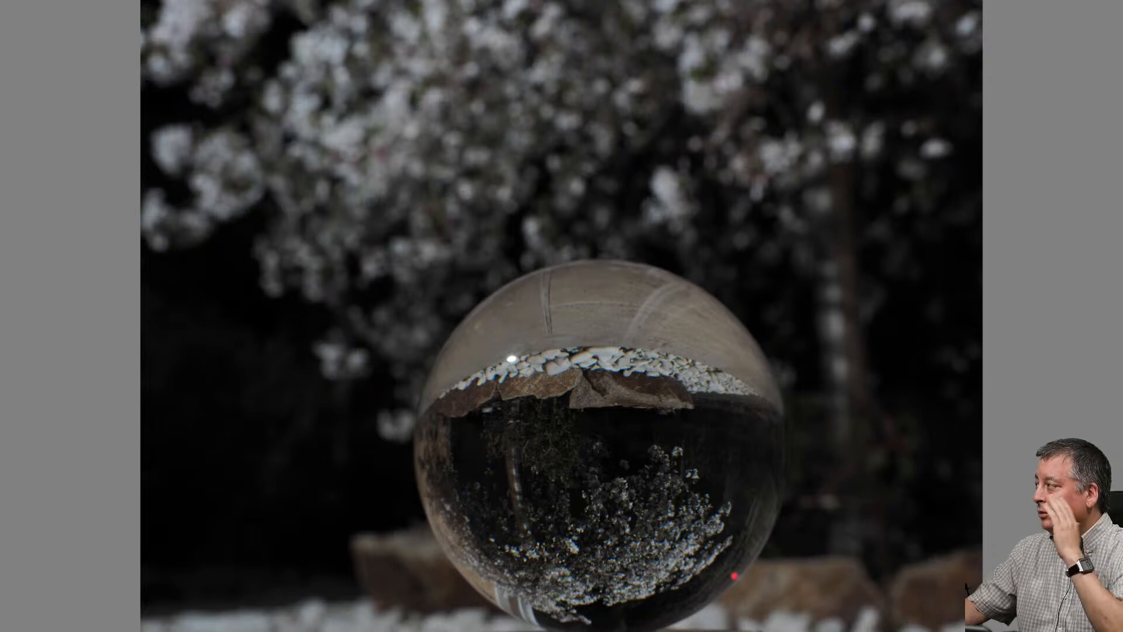
pyautogui.press('Escape')
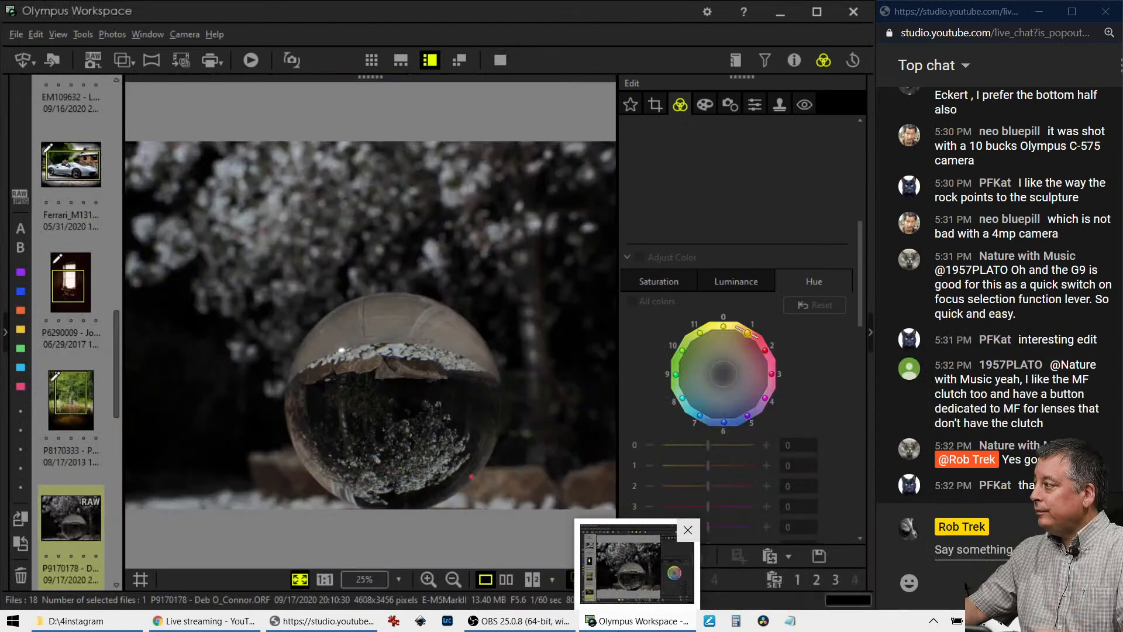
# Apply the Dramatic Tone art filter to the crystal ball photo.
pyautogui.click(707, 107)
pyautogui.click(706, 153)
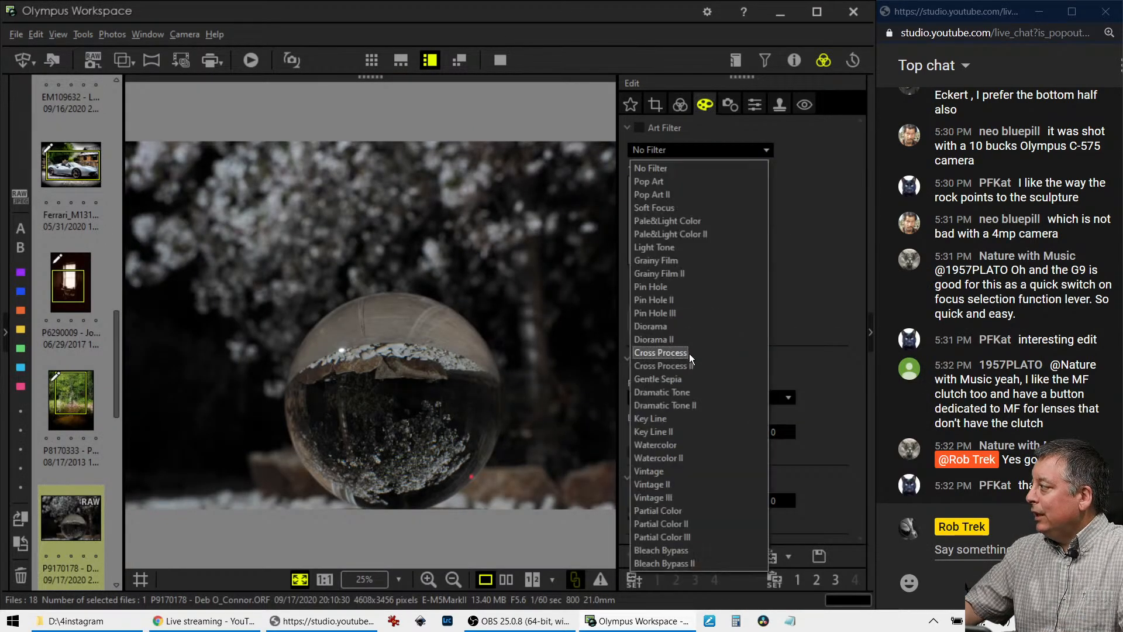
pyautogui.click(686, 392)
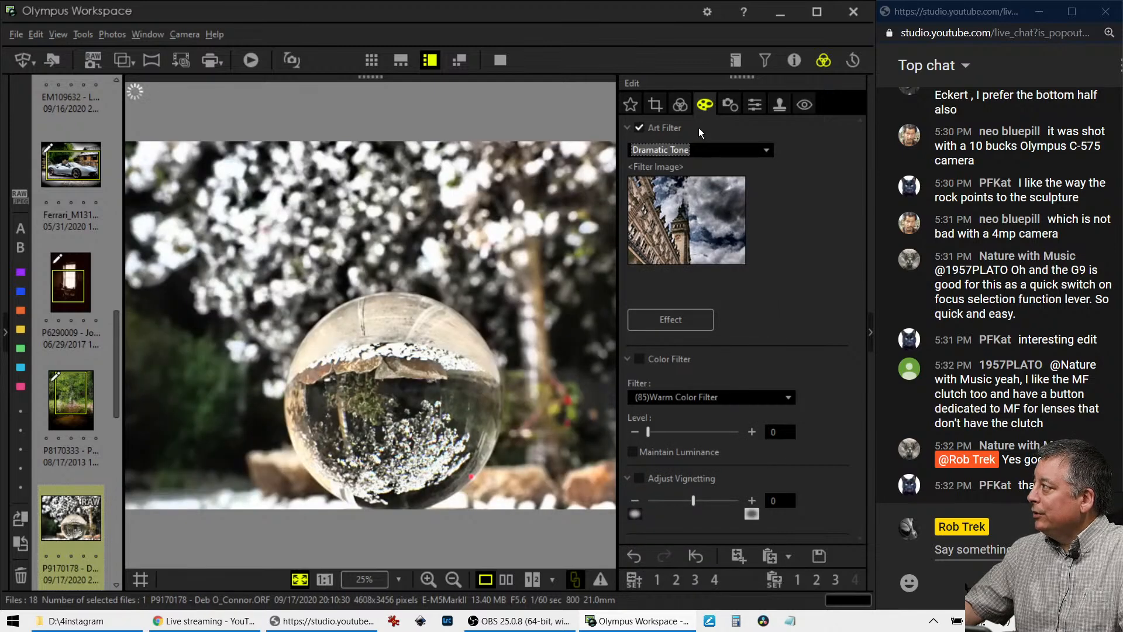
# Raise the crystal ball photo's Saturation to 1.6.
pyautogui.click(682, 105)
pyautogui.scroll(-10, 806, 251)
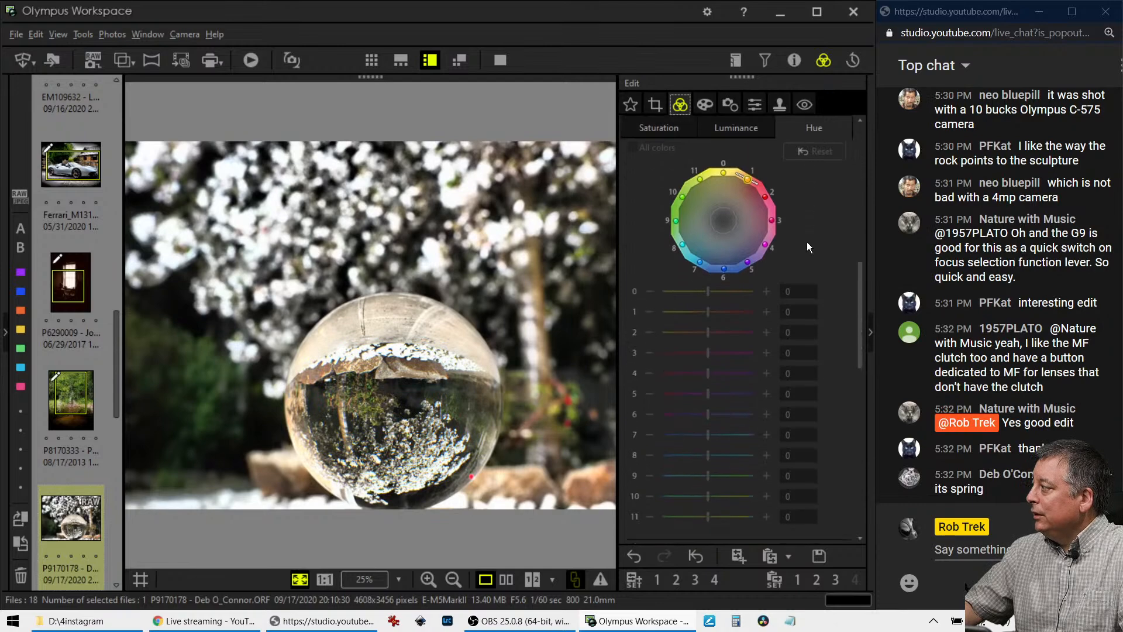
pyautogui.scroll(-8, 784, 461)
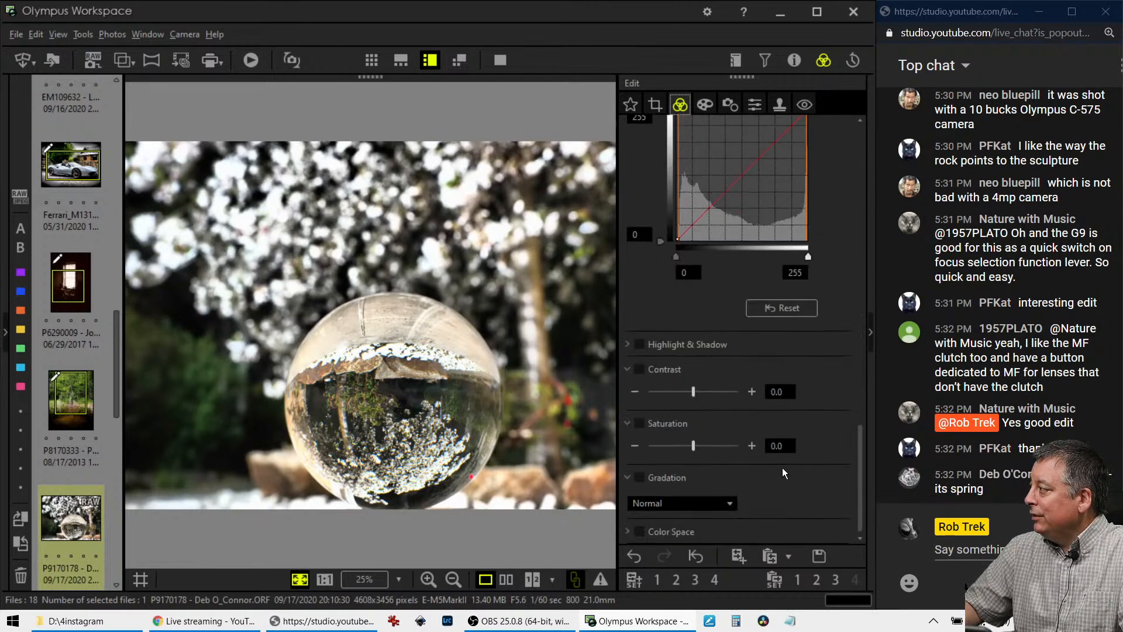
pyautogui.moveTo(696, 444); pyautogui.dragTo(720, 445)
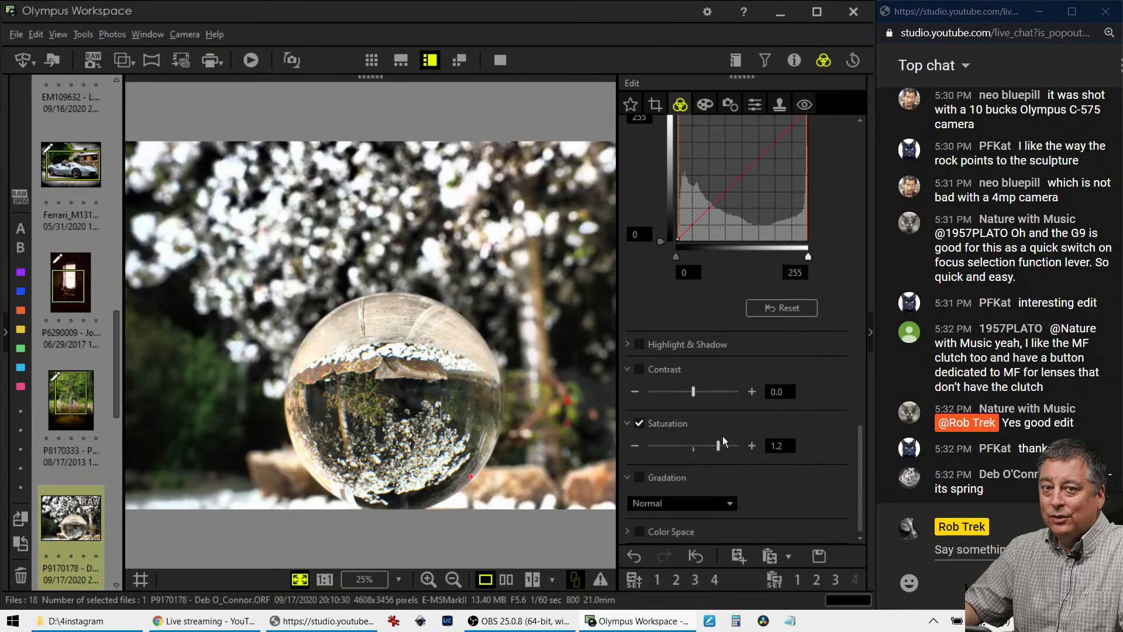
pyautogui.moveTo(715, 451); pyautogui.dragTo(727, 454)
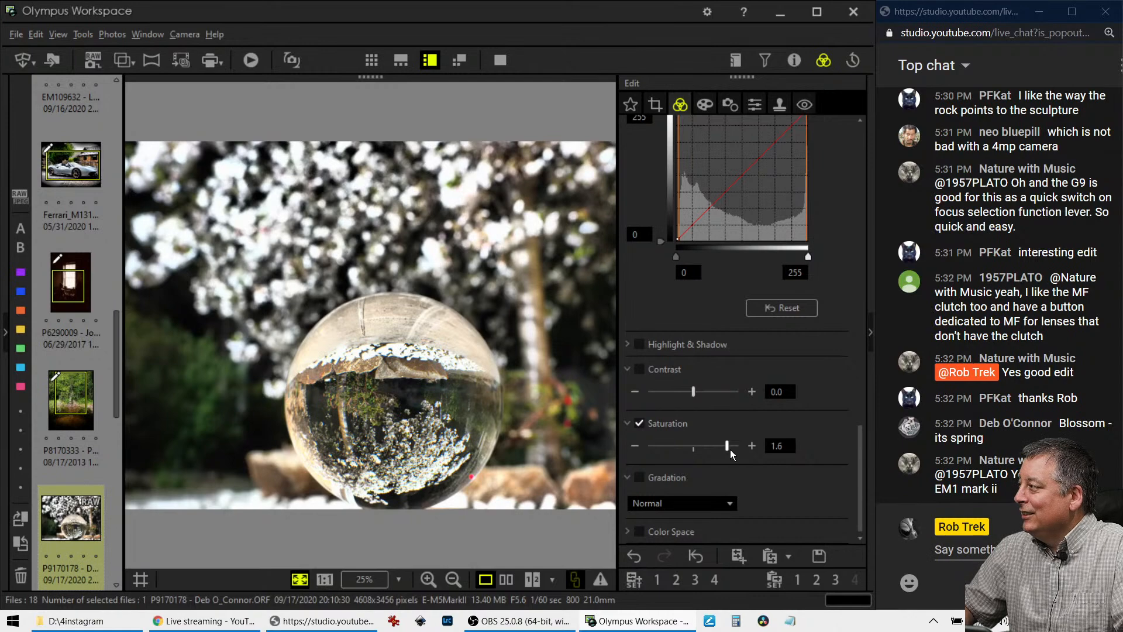
# Crop the photo to a 1:1 (6:6) square and shift the crop slightly rightward to frame the crystal ball.
pyautogui.click(654, 106)
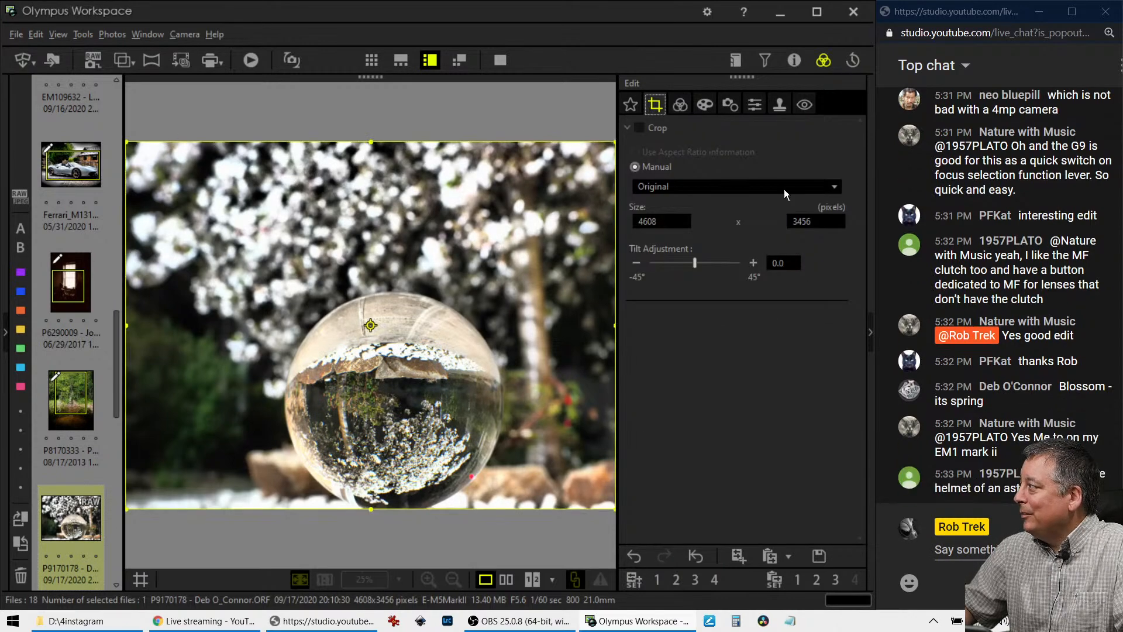
pyautogui.click(693, 186)
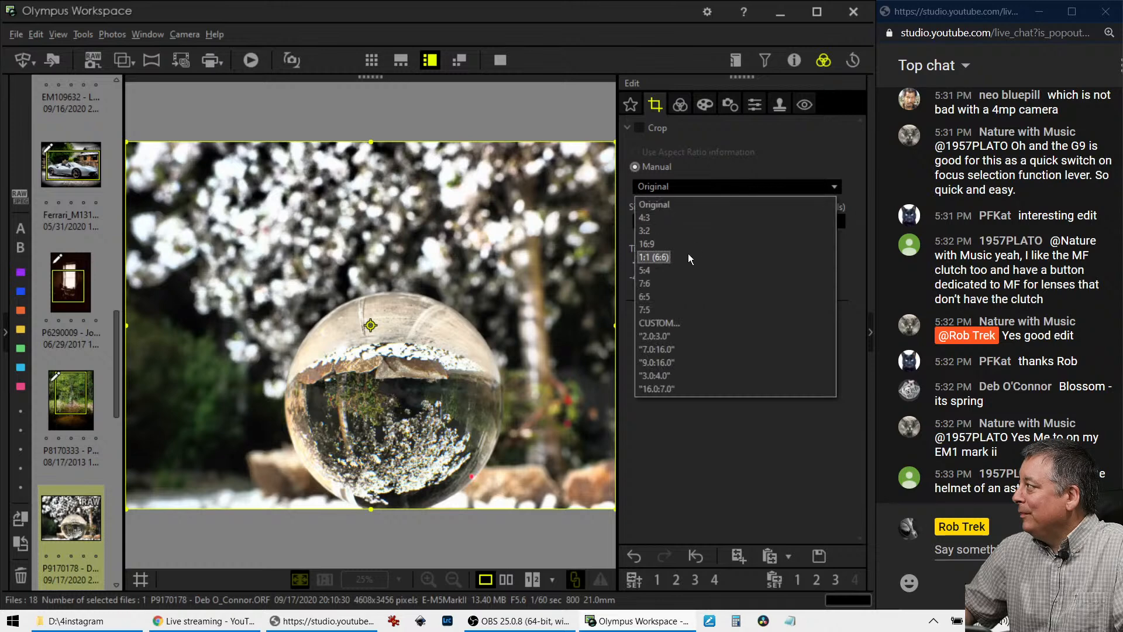
pyautogui.click(644, 248)
pyautogui.moveTo(452, 252); pyautogui.dragTo(466, 256)
# Pull the shadow end of the crystal ball photo's tone curve slightly below the diagonal.
pyautogui.click(680, 105)
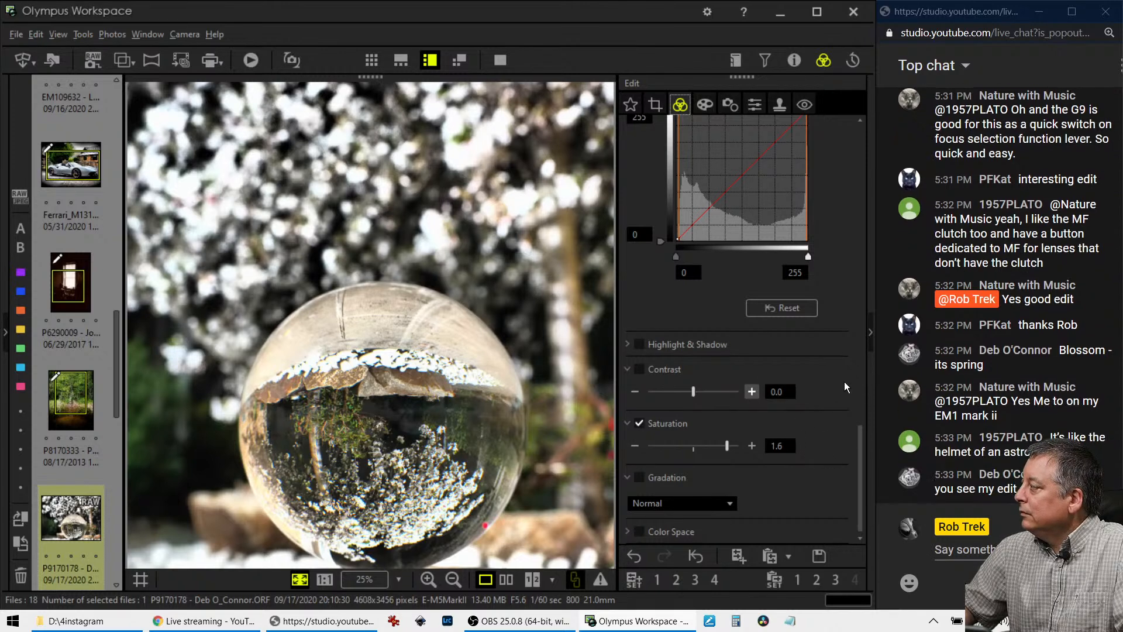
pyautogui.moveTo(685, 227); pyautogui.dragTo(685, 235)
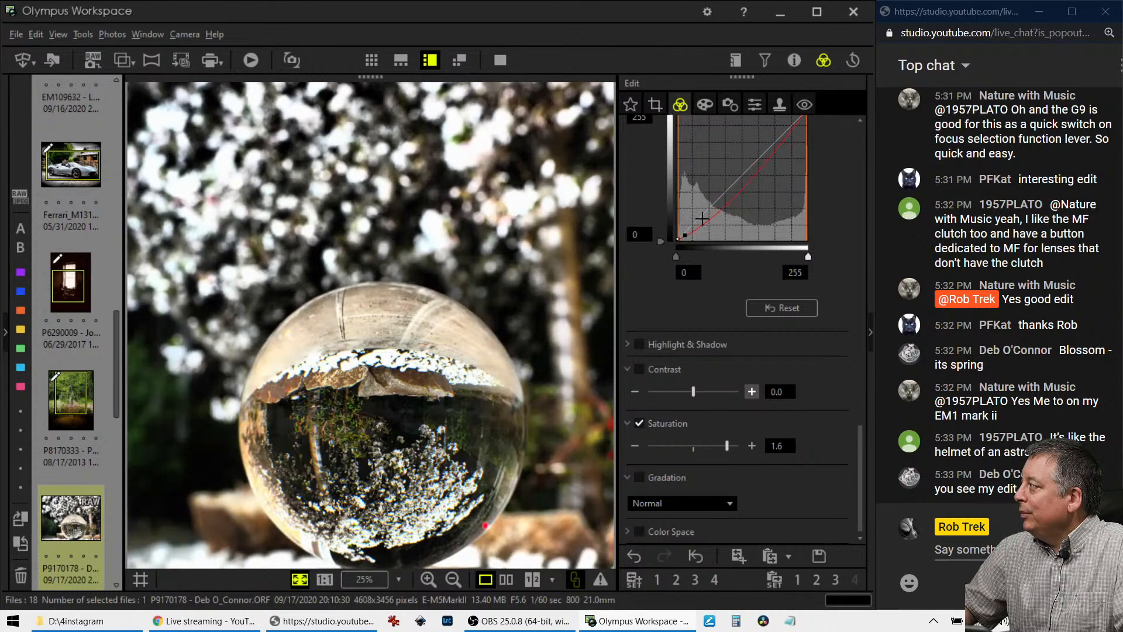
# Lift the midtones of the crystal ball photo's RGB tone curve slightly and set Dehaze to about 30.
pyautogui.moveTo(743, 186); pyautogui.dragTo(743, 174)
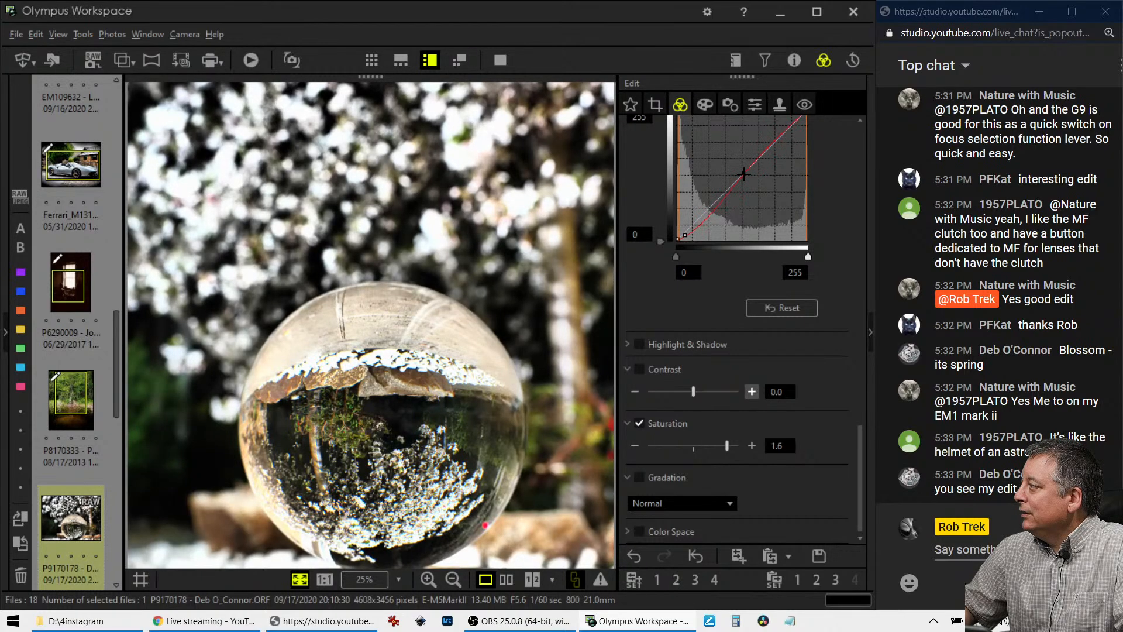
pyautogui.scroll(5, 844, 342)
pyautogui.moveTo(646, 331); pyautogui.dragTo(676, 331)
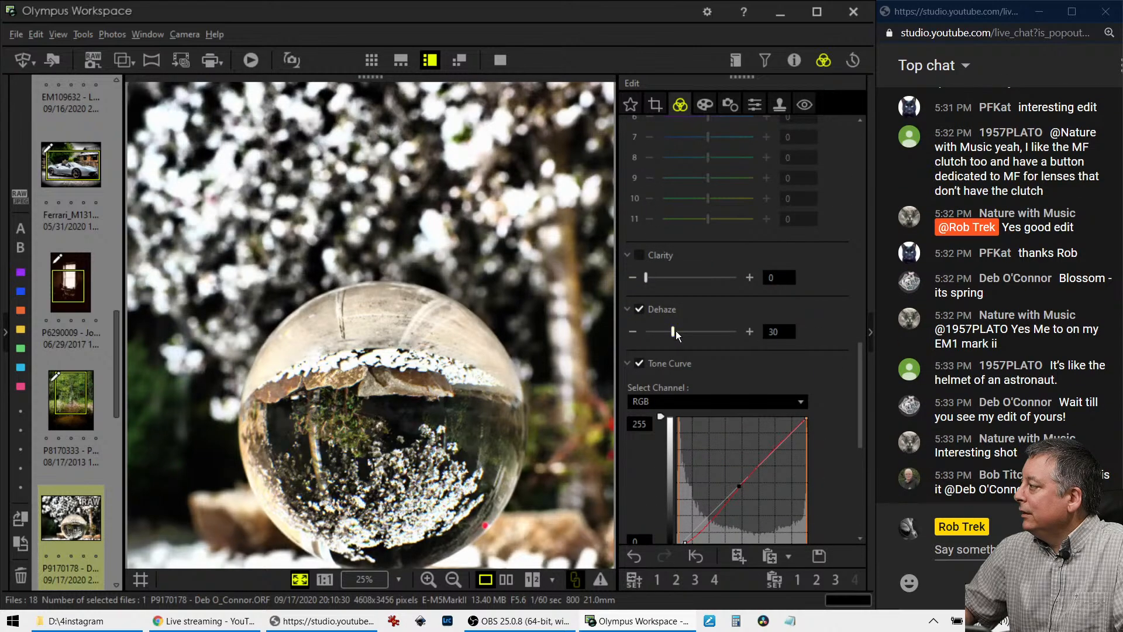
# Add a little Clarity to the crystal ball photo and set its Saturation to 2.0.
pyautogui.moveTo(649, 279); pyautogui.dragTo(666, 278)
pyautogui.scroll(-6, 840, 400)
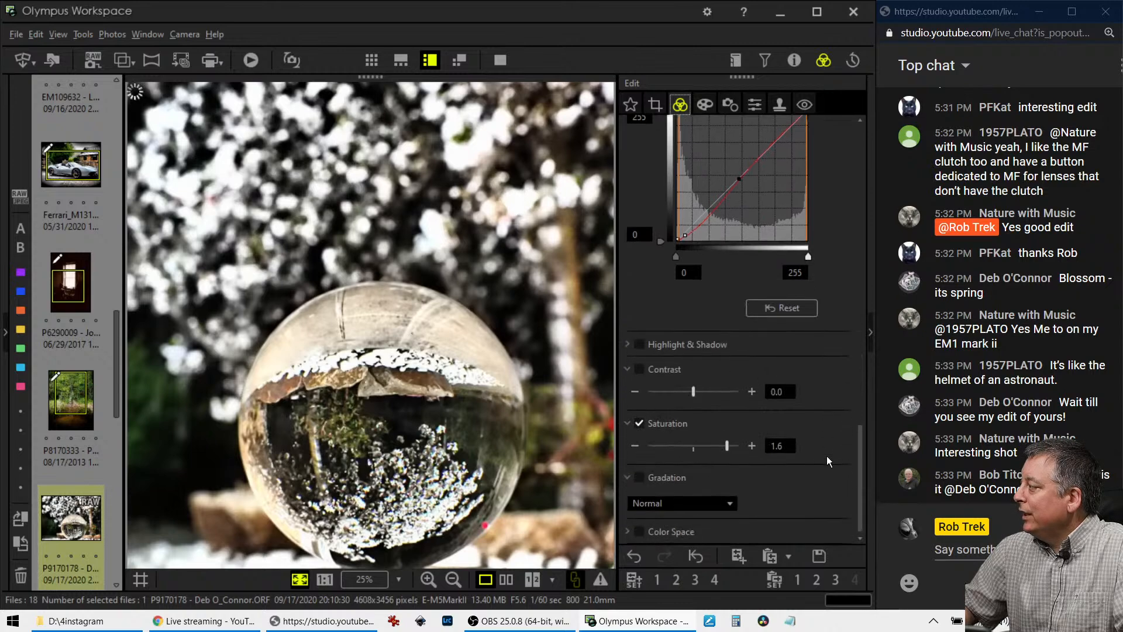
pyautogui.moveTo(727, 446); pyautogui.dragTo(748, 446)
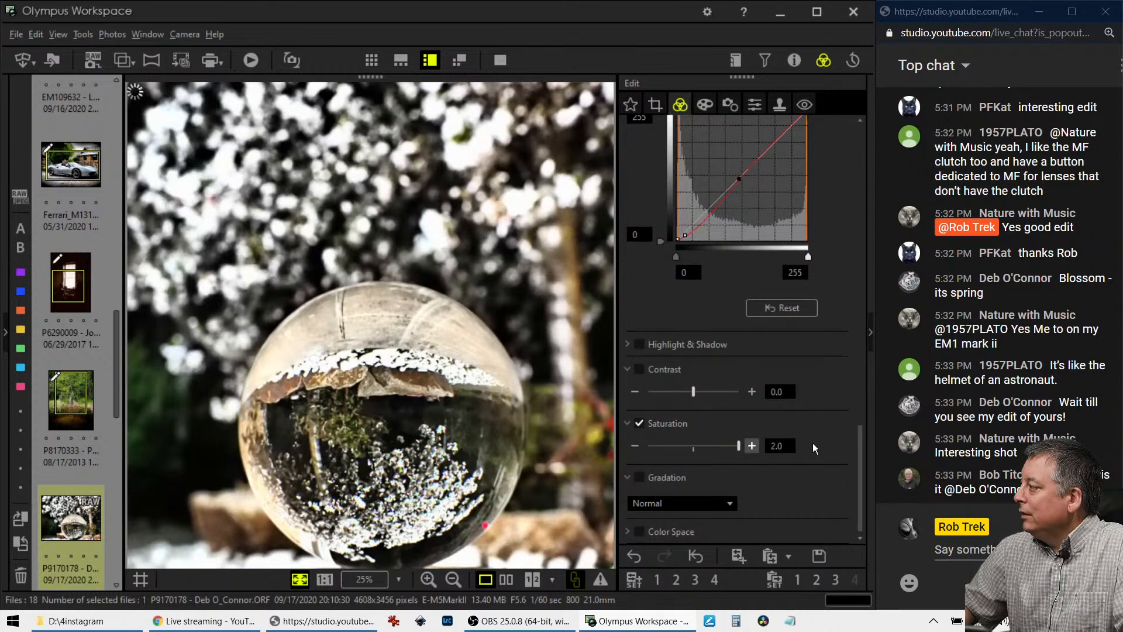
# Compare the edited crystal ball photo side by side with the original at full screen.
pyautogui.click(506, 580)
pyautogui.click(500, 60)
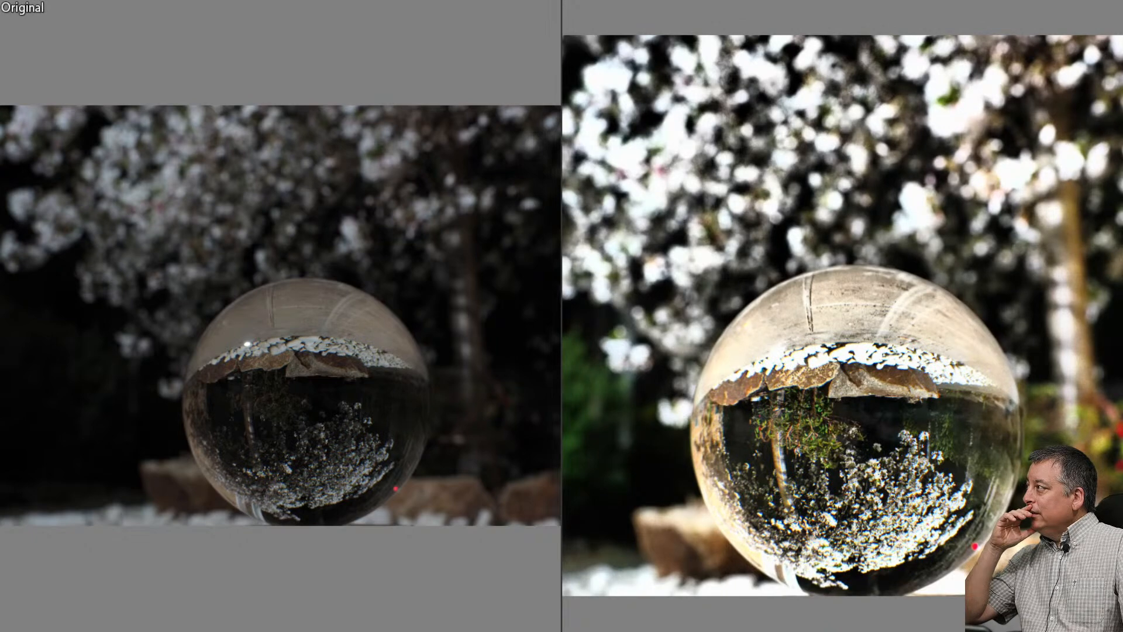
pyautogui.press('Escape')
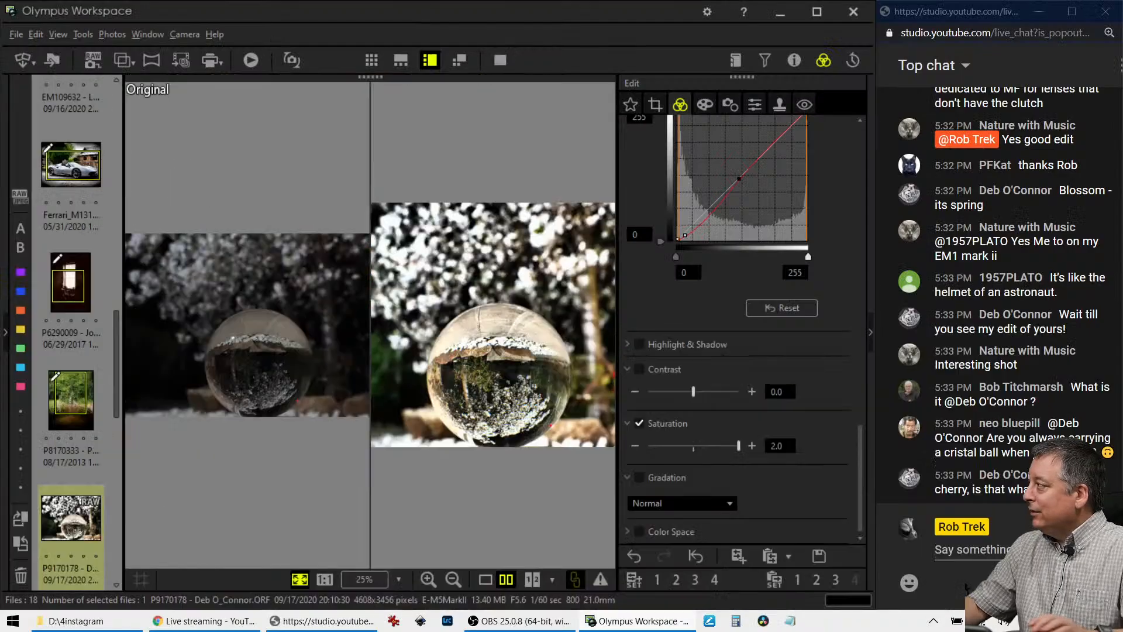
# Set Adjust Vignetting to -12, check the photo against the original at full screen, and return to the single-image view.
pyautogui.click(709, 102)
pyautogui.moveTo(695, 502); pyautogui.dragTo(674, 503)
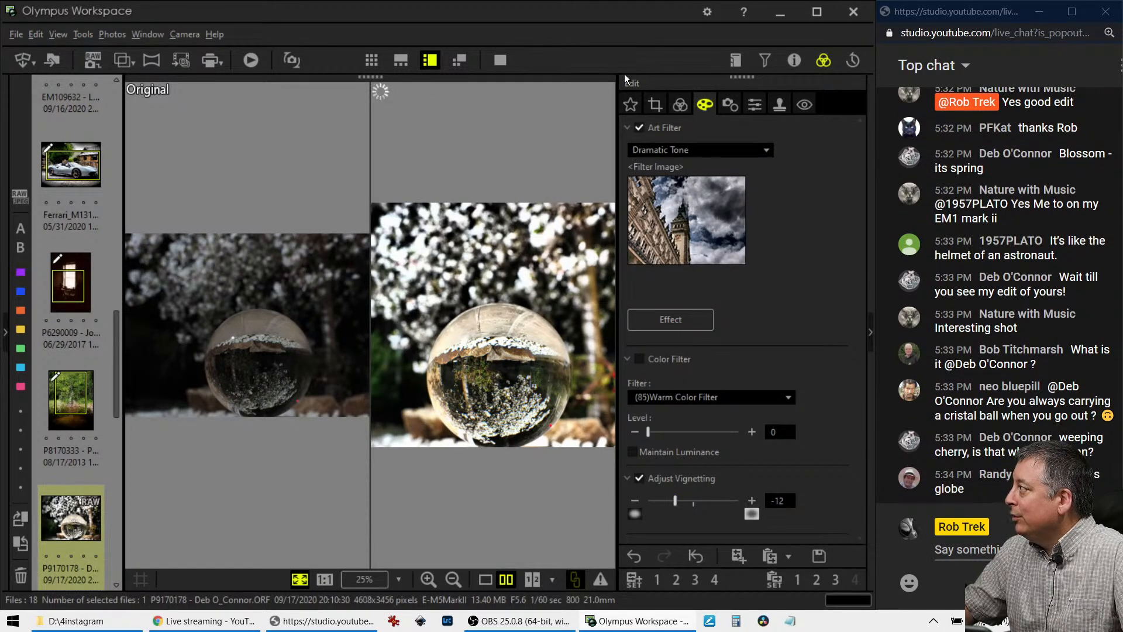
pyautogui.click(498, 60)
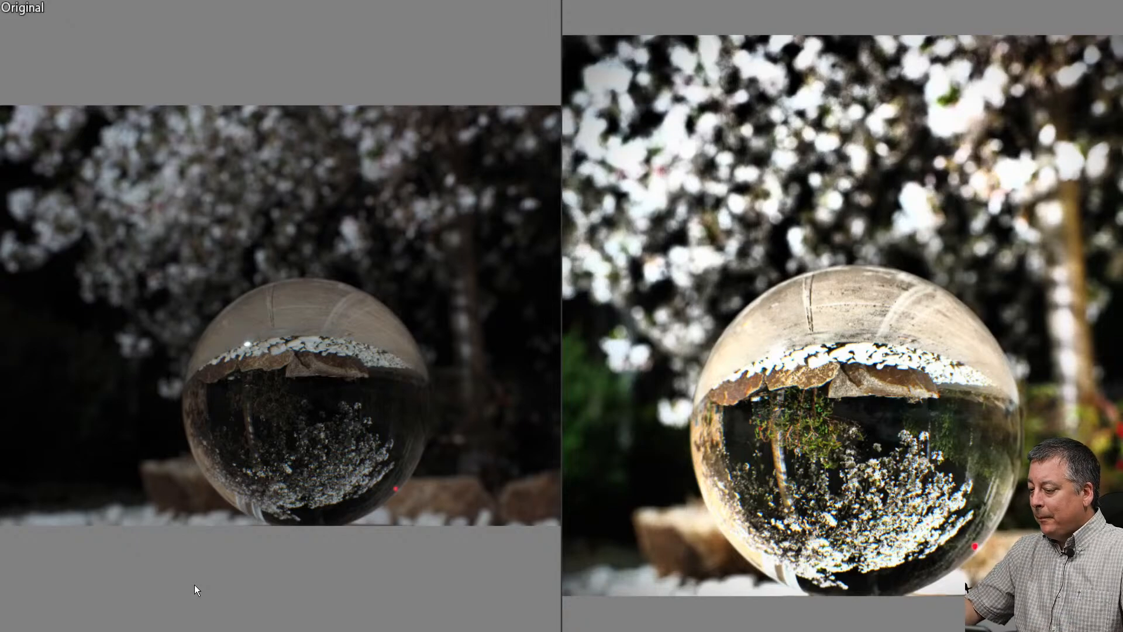
pyautogui.press('Escape')
pyautogui.click(484, 579)
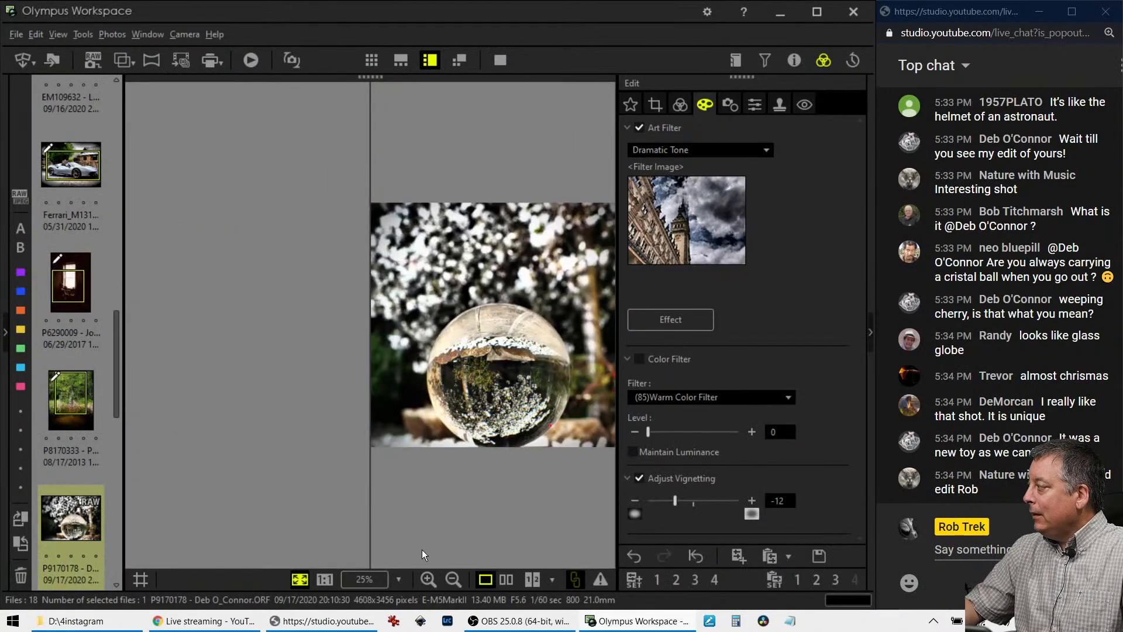
# Open the street-corner building photo P9170395 and look over its shooting properties.
pyautogui.scroll(-3, 83, 489)
pyautogui.scroll(-2, 86, 472)
pyautogui.click(86, 331)
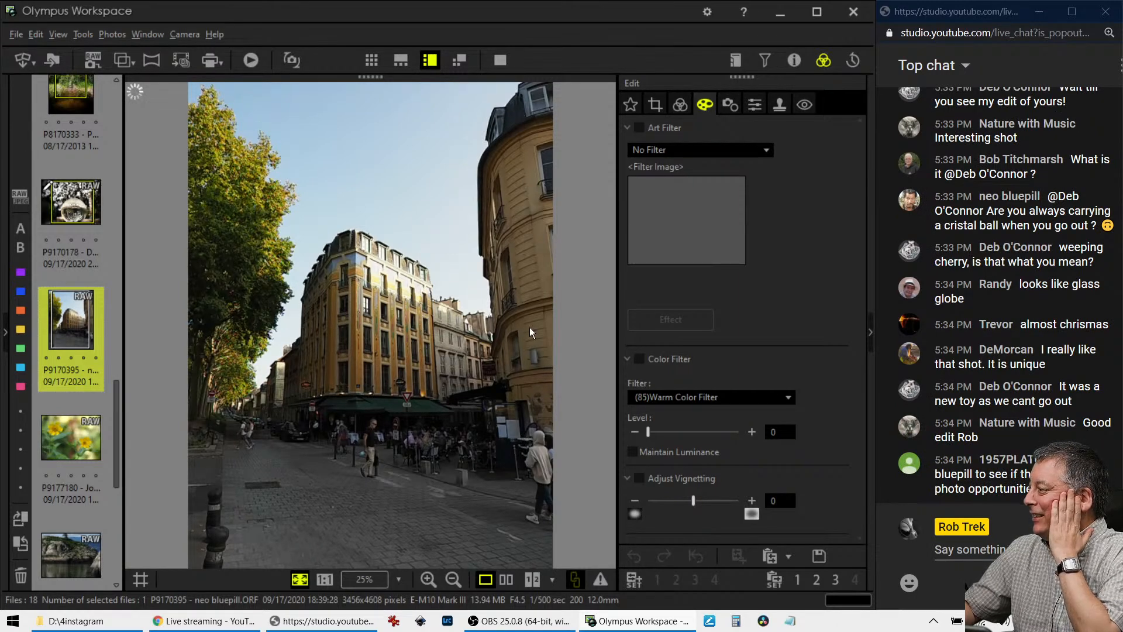
pyautogui.click(793, 61)
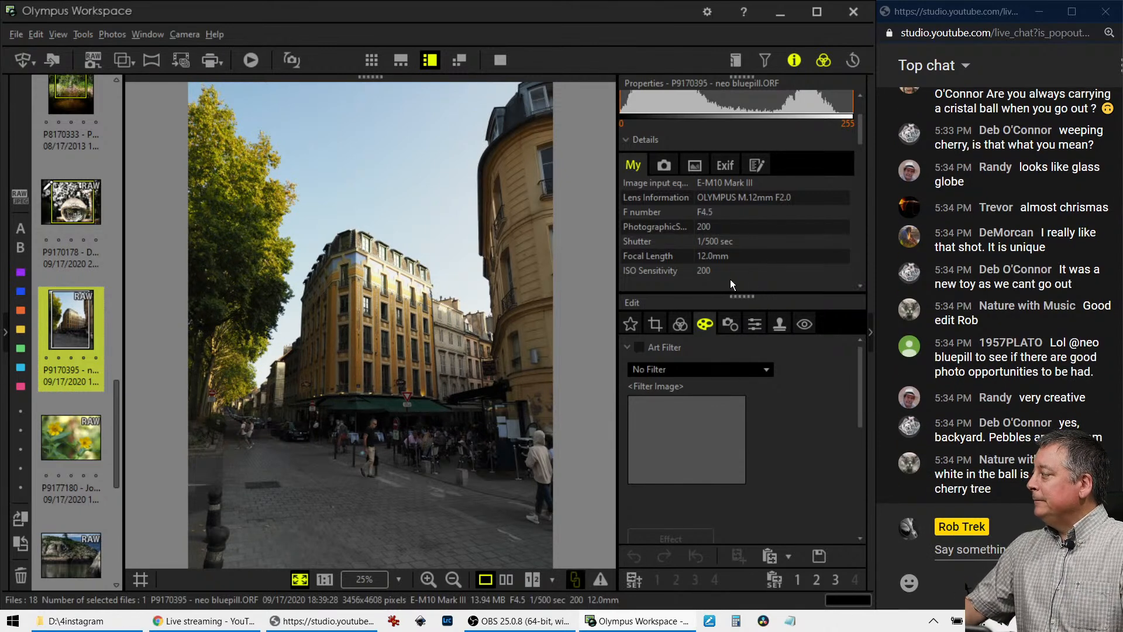
pyautogui.click(793, 60)
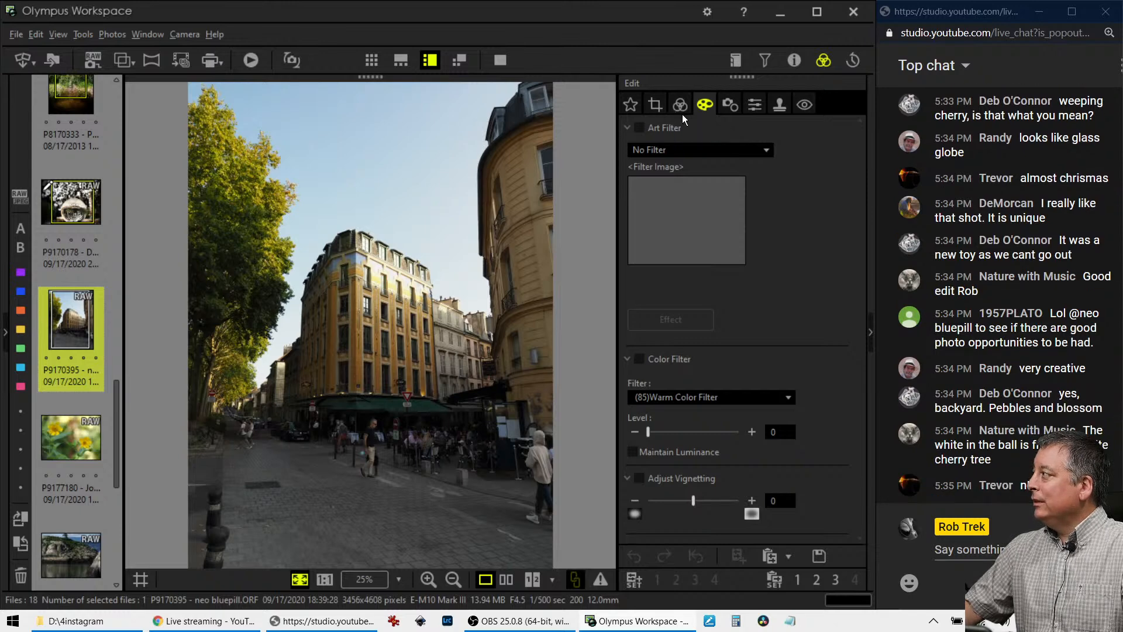
# Straighten the buildings with keystone compensation, trying -100 horizontally before settling on a horizontal value of 51.
pyautogui.click(730, 104)
pyautogui.scroll(-3, 788, 422)
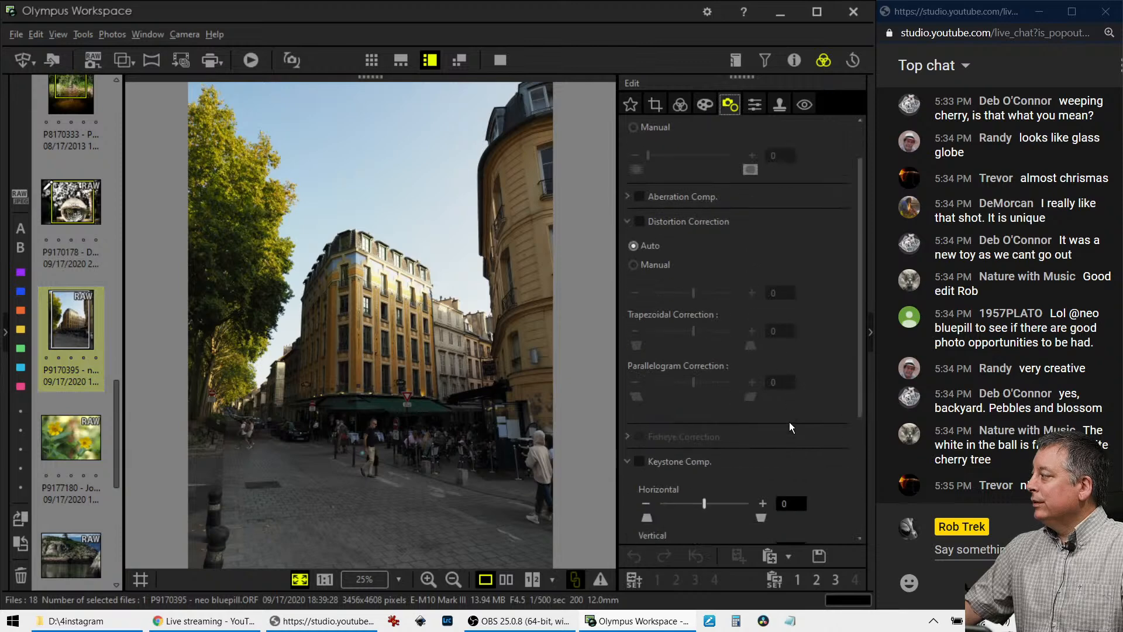
pyautogui.scroll(-2, 788, 422)
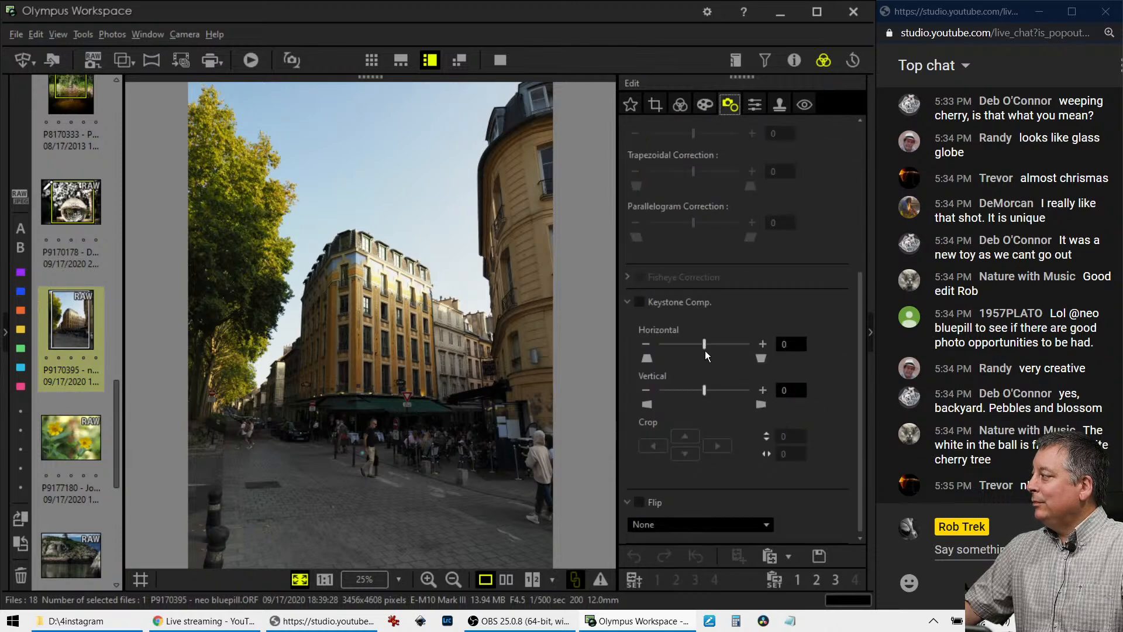
pyautogui.moveTo(704, 346); pyautogui.dragTo(604, 356)
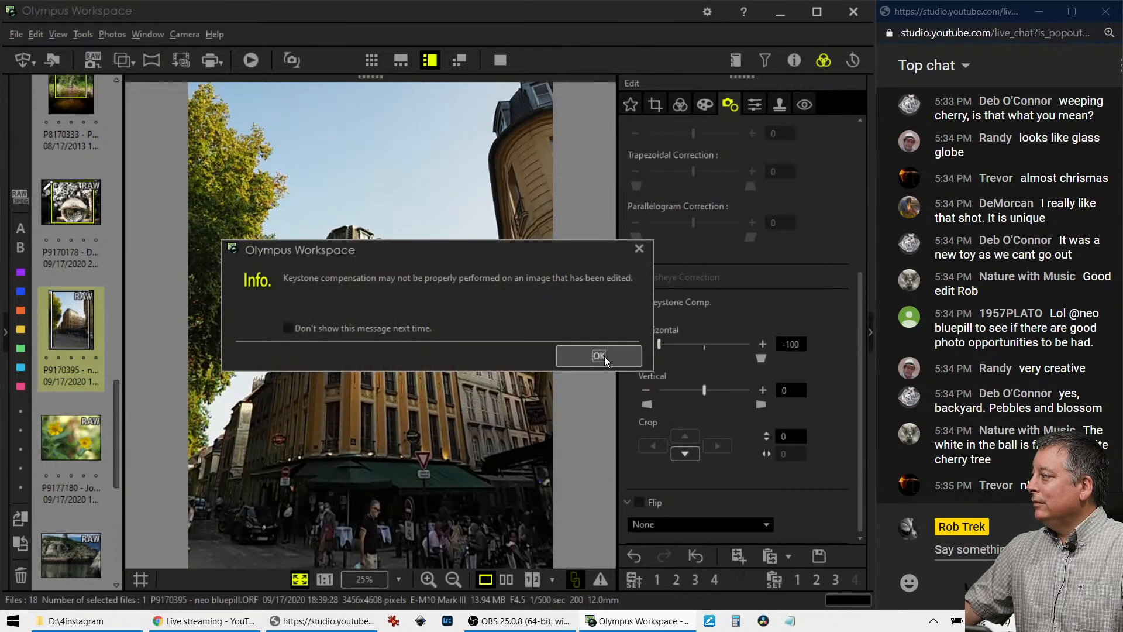
pyautogui.click(605, 356)
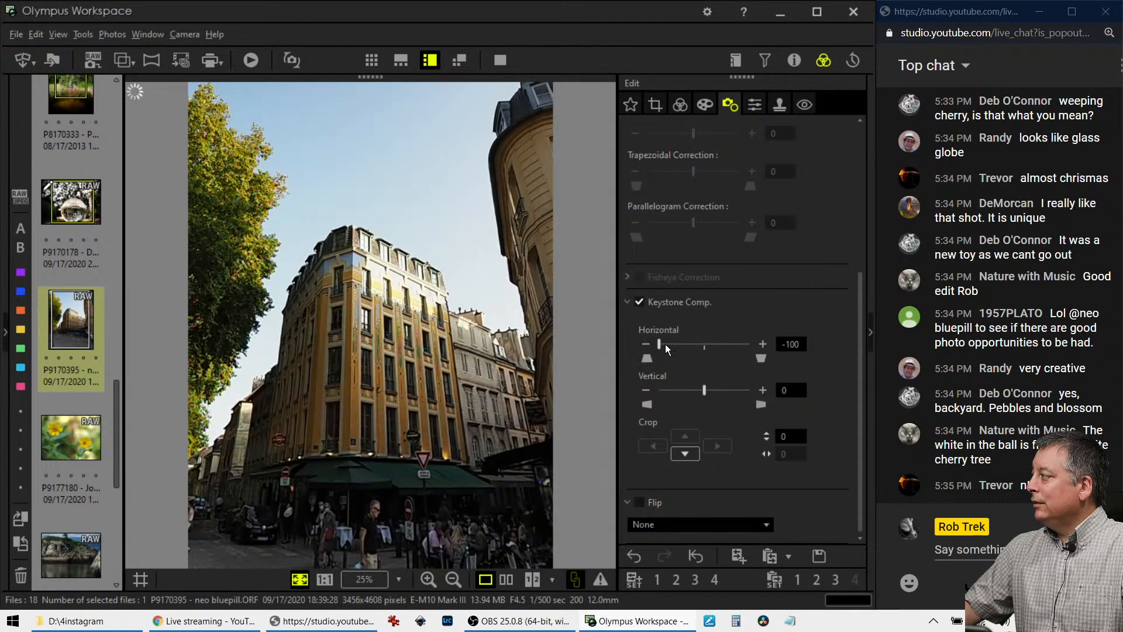
pyautogui.moveTo(681, 344); pyautogui.dragTo(729, 347)
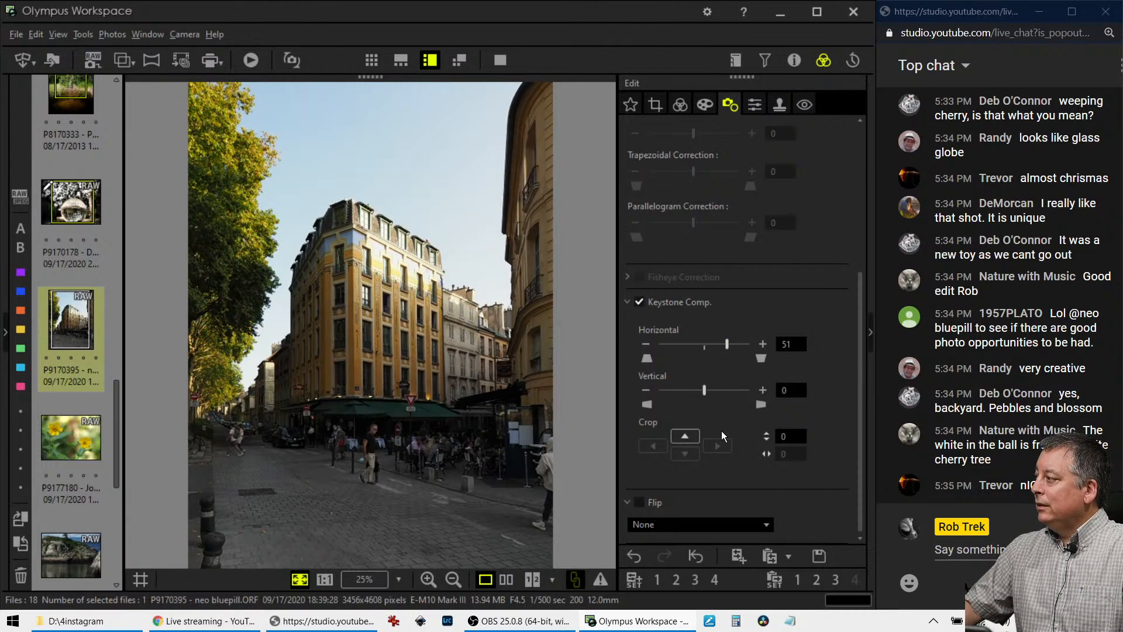
# Set the street photo's Gradation to AUTO.
pyautogui.click(679, 105)
pyautogui.scroll(-3, 776, 475)
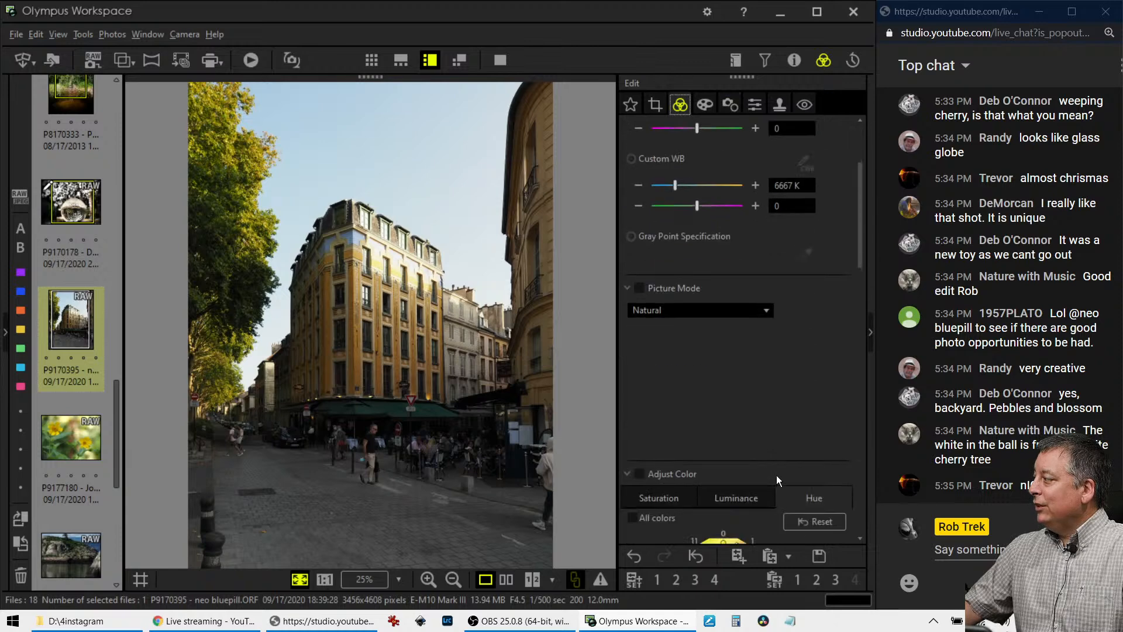
pyautogui.scroll(-15, 776, 475)
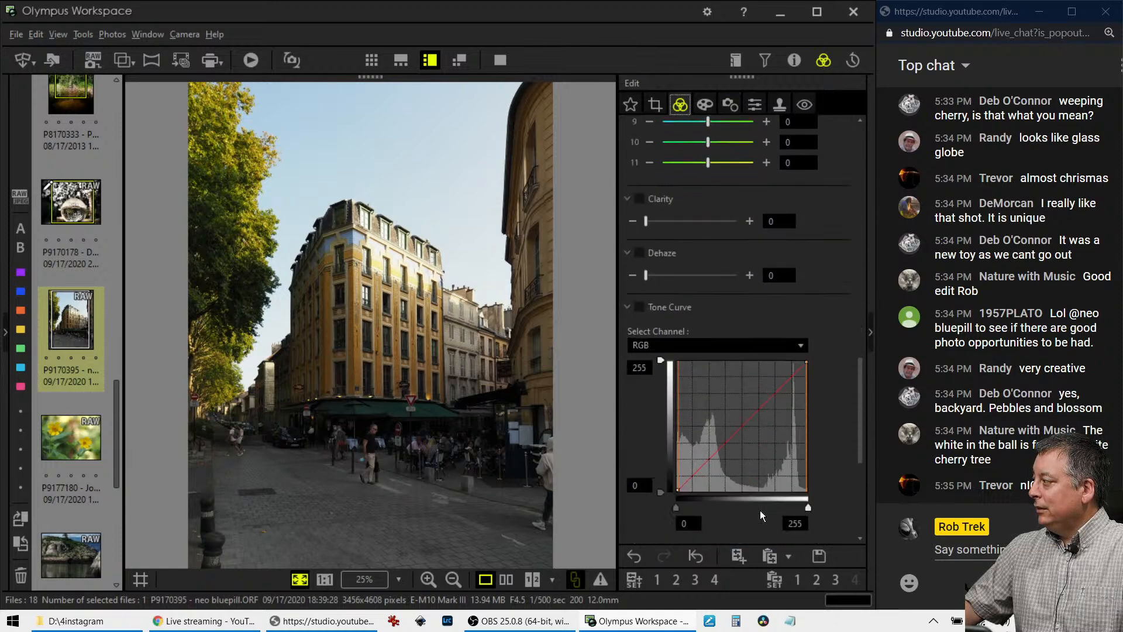
pyautogui.scroll(-1, 759, 510)
pyautogui.click(729, 504)
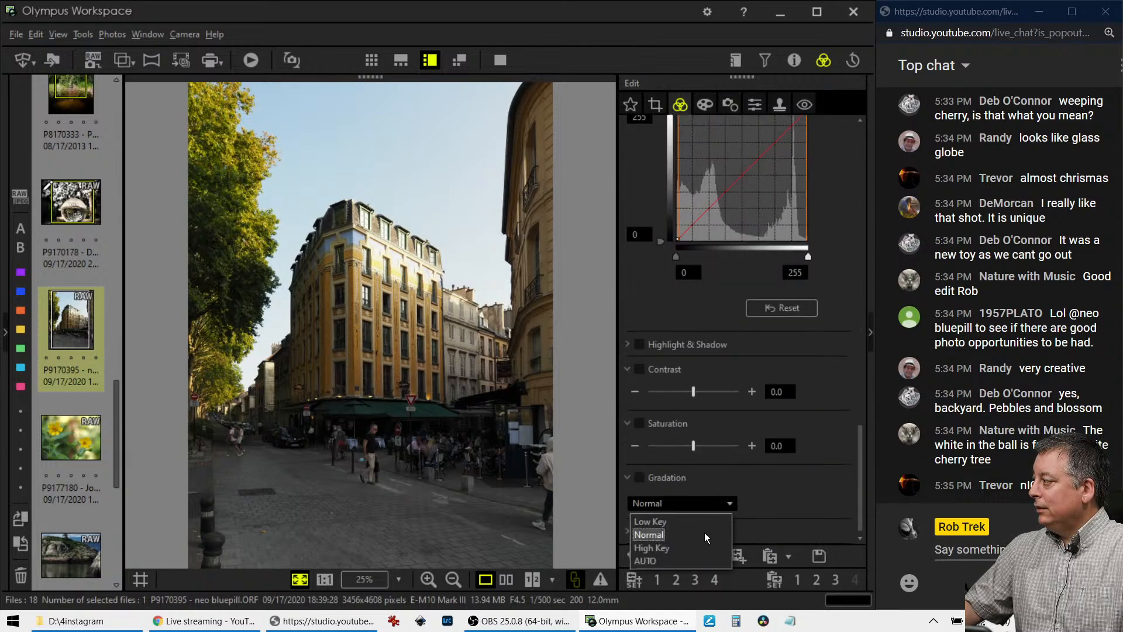
pyautogui.click(692, 560)
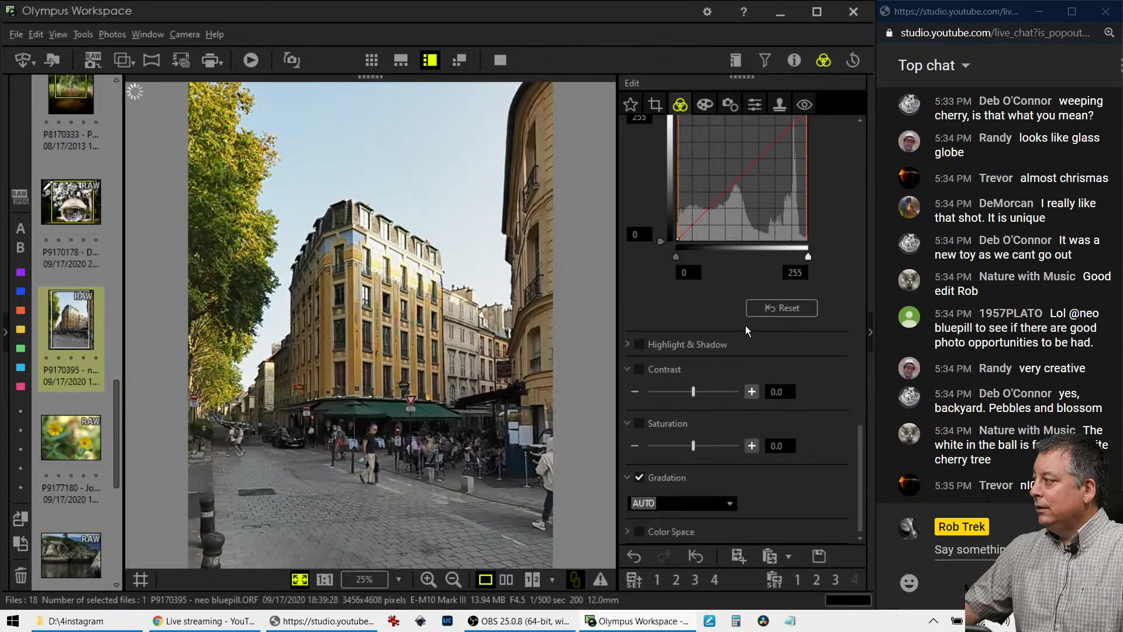
# Set the street photo's Picture Mode to Vivid and its Saturation to 0.6.
pyautogui.scroll(10, 794, 288)
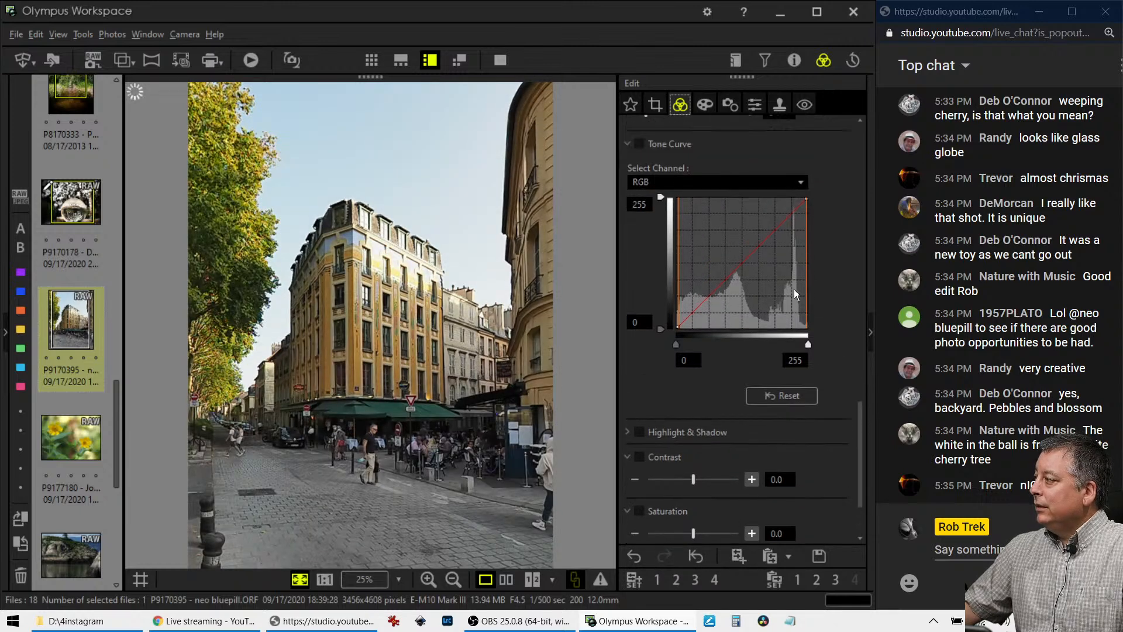
pyautogui.scroll(10, 794, 290)
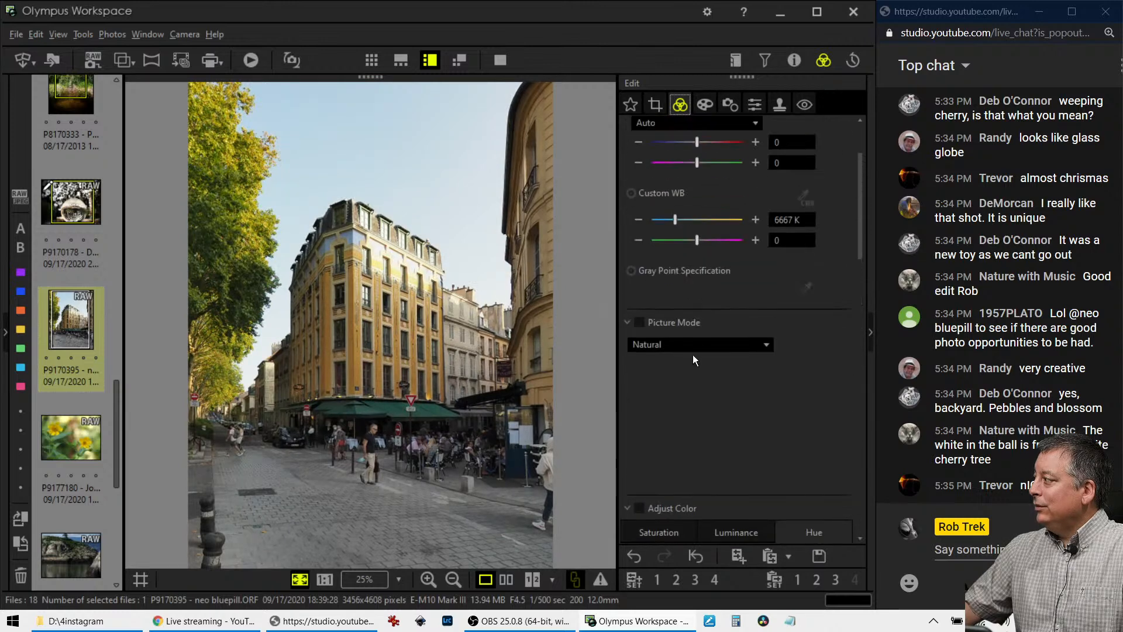
pyautogui.click(692, 348)
pyautogui.click(691, 379)
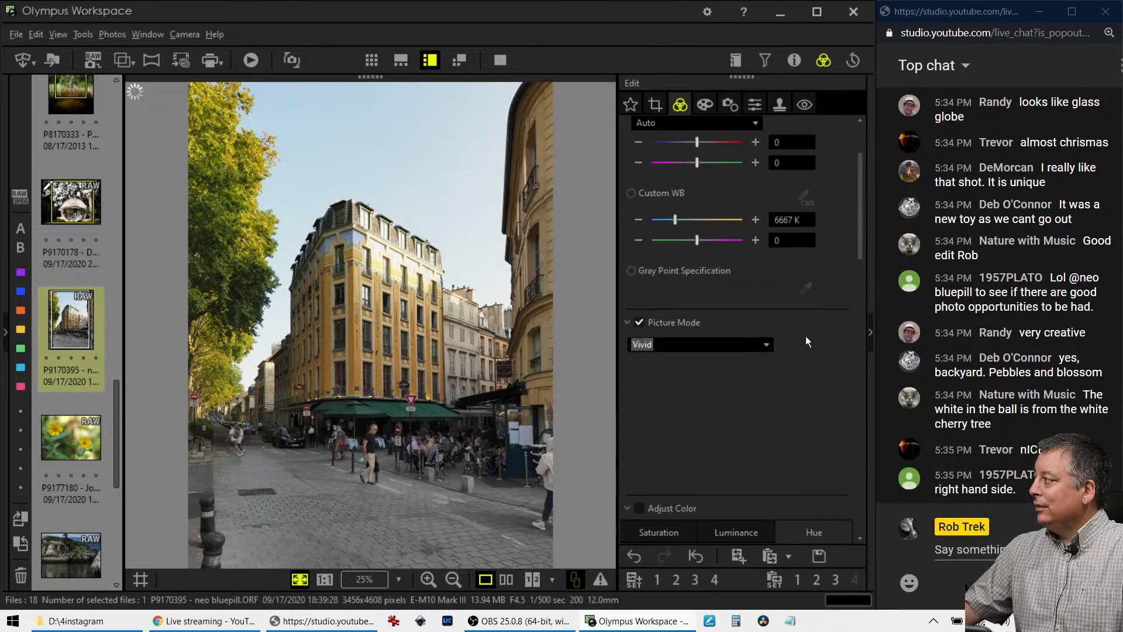
pyautogui.moveTo(857, 216); pyautogui.dragTo(846, 486)
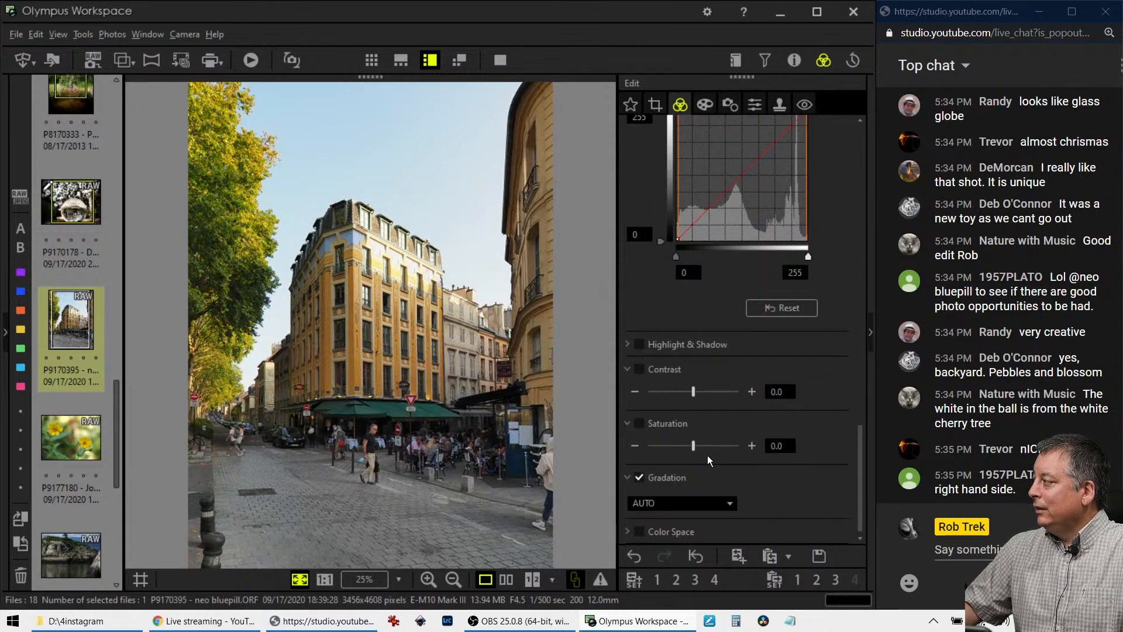
pyautogui.moveTo(695, 446); pyautogui.dragTo(704, 447)
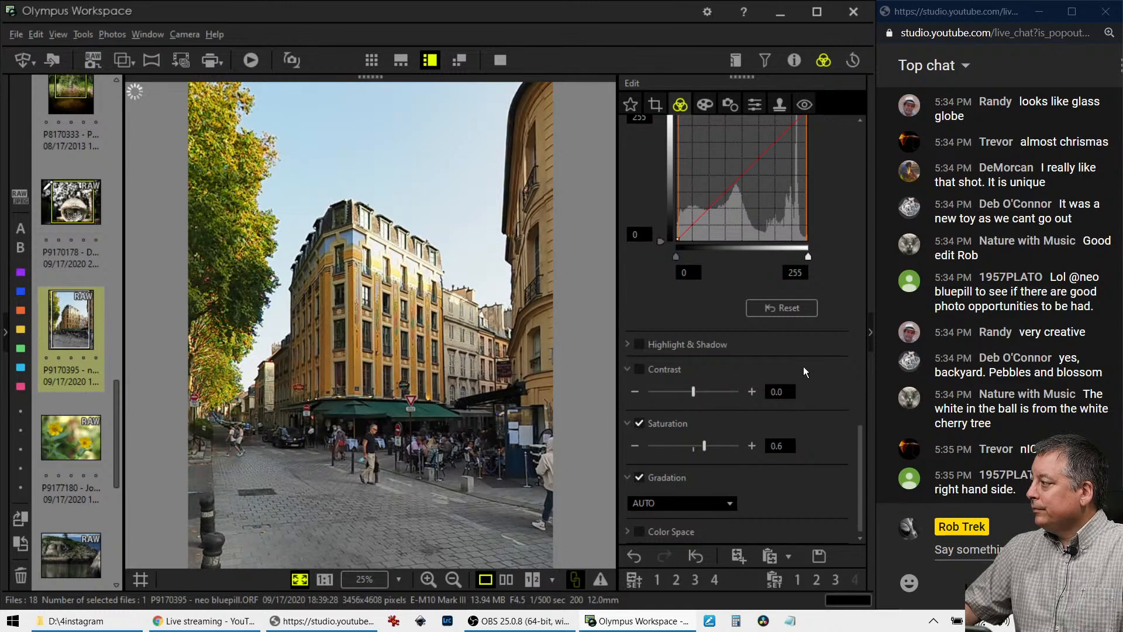
# Lower the street photo's exposure compensation to about -0.4 EV.
pyautogui.moveTo(859, 453); pyautogui.dragTo(858, 138)
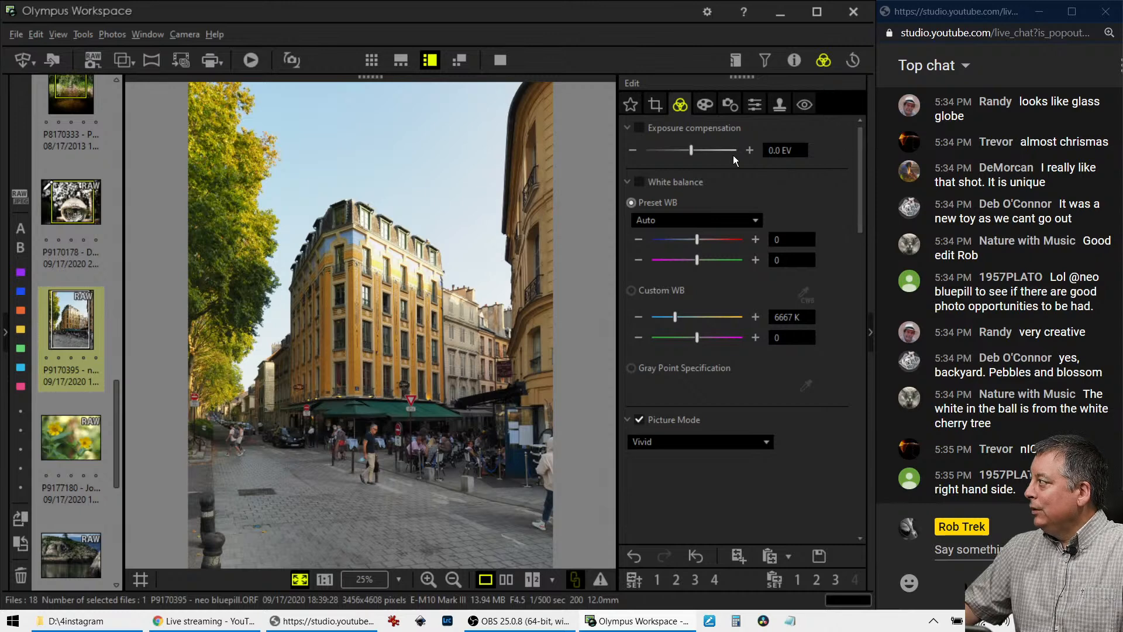
pyautogui.moveTo(696, 151); pyautogui.dragTo(686, 153)
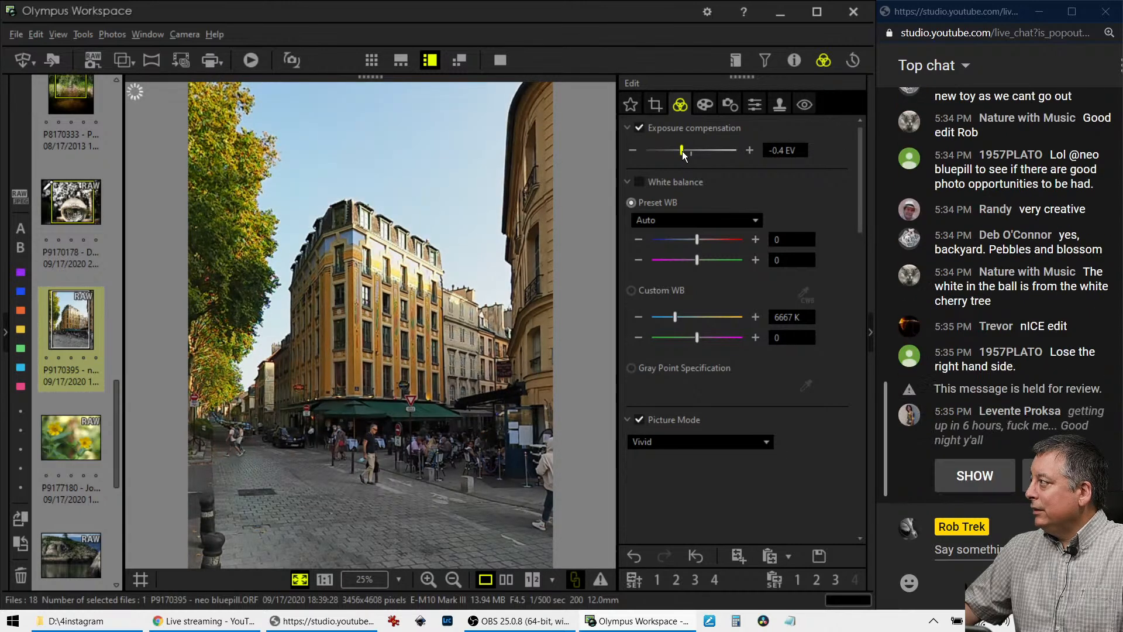
pyautogui.moveTo(683, 153); pyautogui.dragTo(680, 155)
# Lift the midtones slightly on the RGB tone curve and add a point near the upper end to anchor the highlights.
pyautogui.scroll(-8, 816, 370)
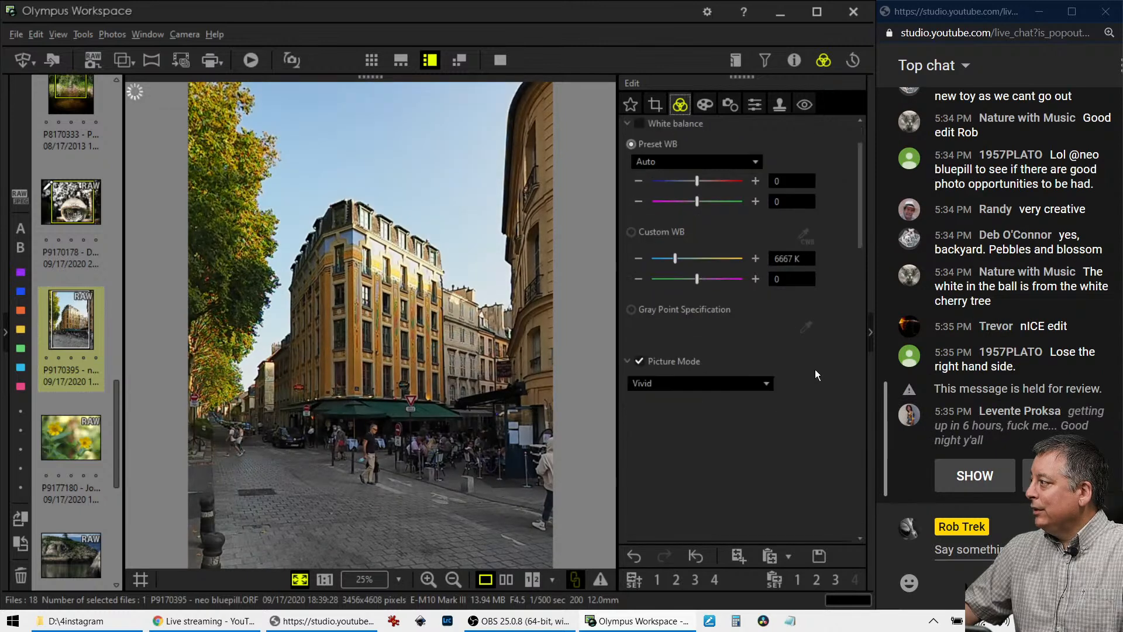
pyautogui.scroll(-10, 814, 365)
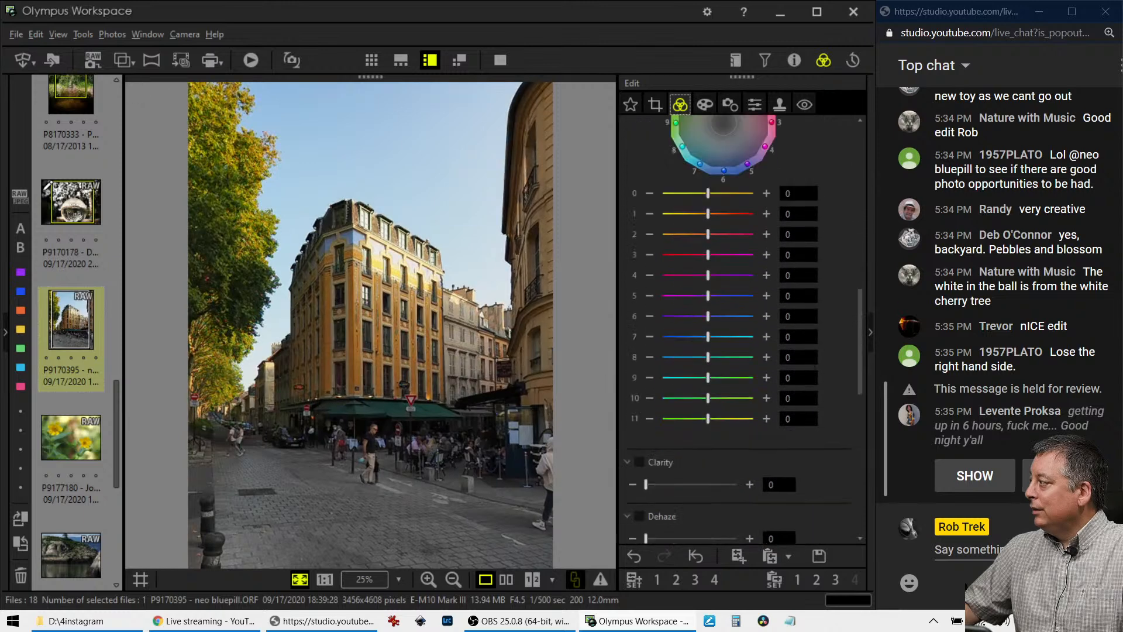
pyautogui.click(730, 323)
pyautogui.moveTo(730, 323); pyautogui.dragTo(728, 318)
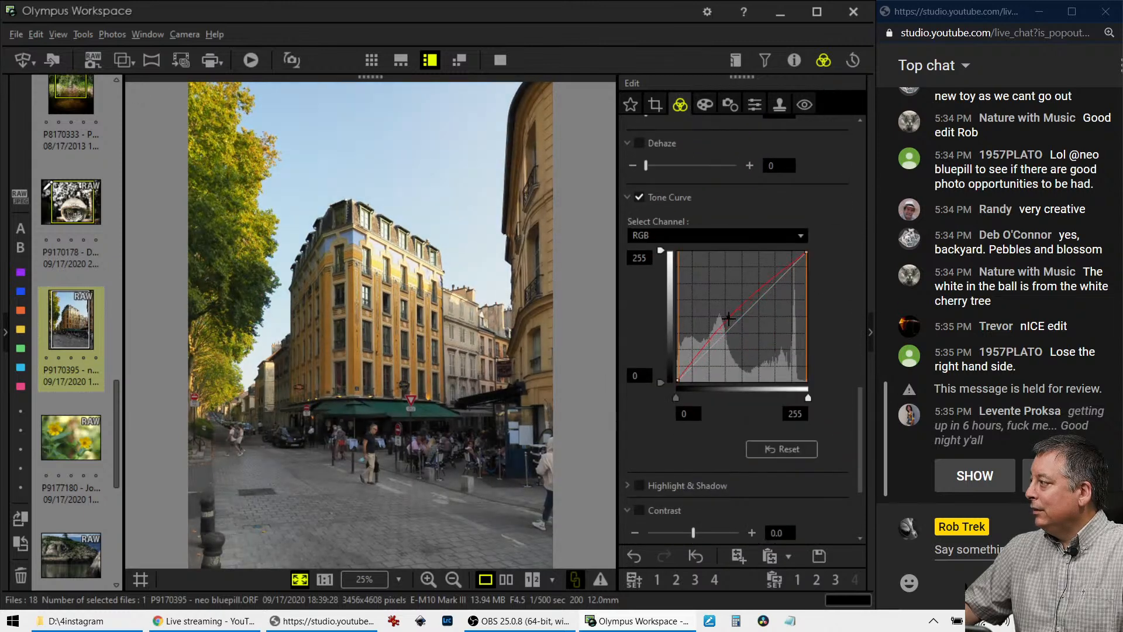
pyautogui.click(783, 274)
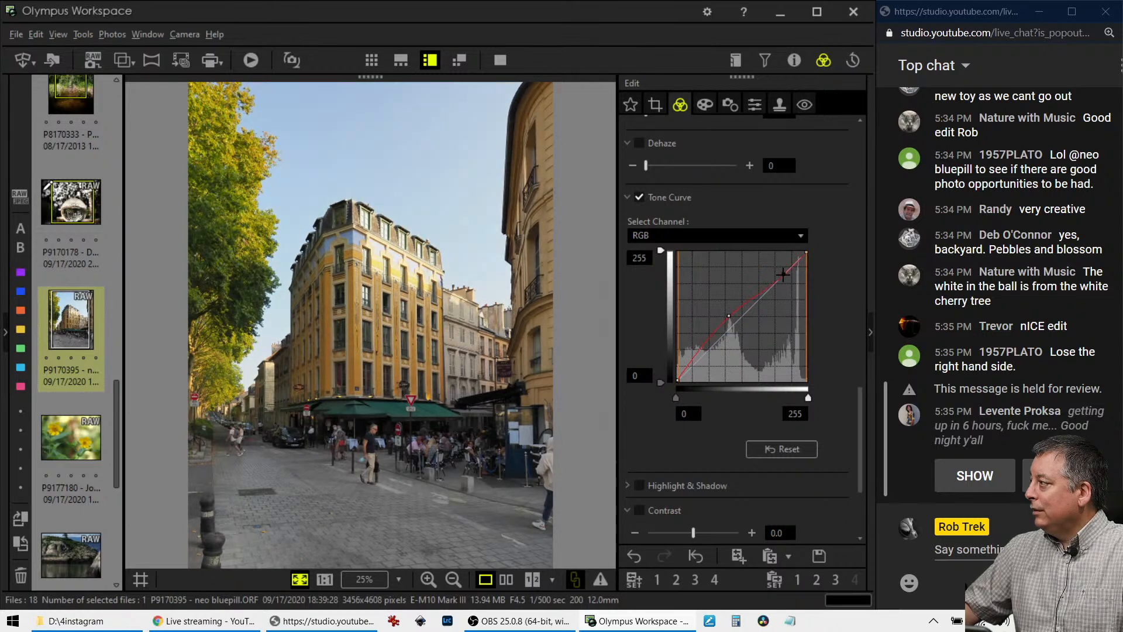
# Add a shadow point to the RGB tone curve, raise the midtone point strongly and pull the shadow point slightly down.
pyautogui.click(690, 370)
pyautogui.moveTo(689, 369); pyautogui.dragTo(691, 361)
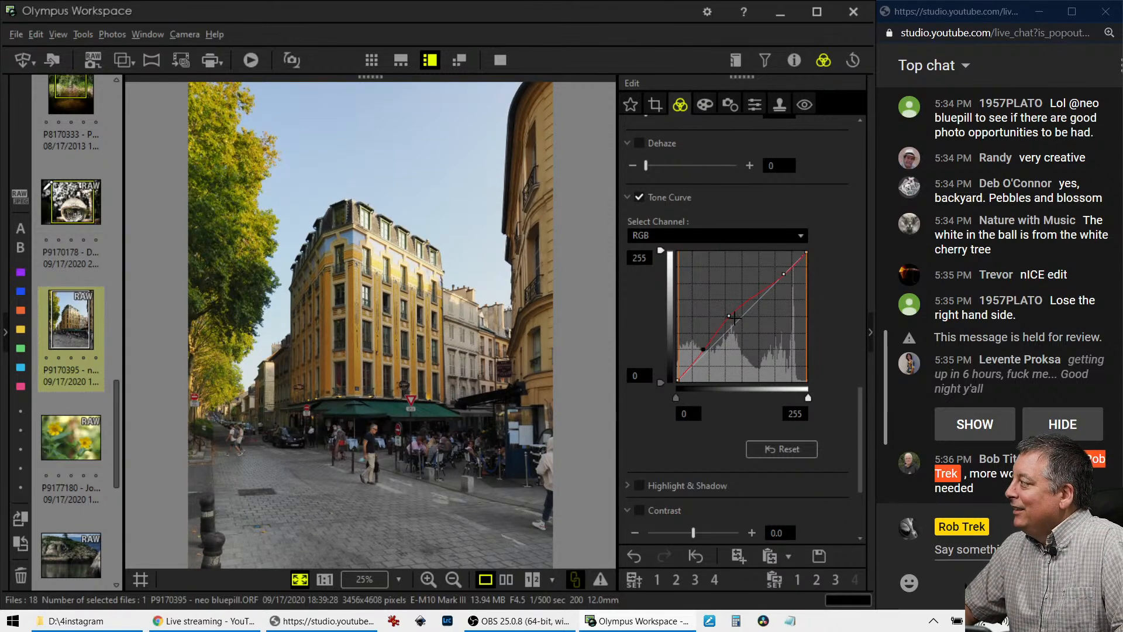
pyautogui.moveTo(729, 316); pyautogui.dragTo(735, 296)
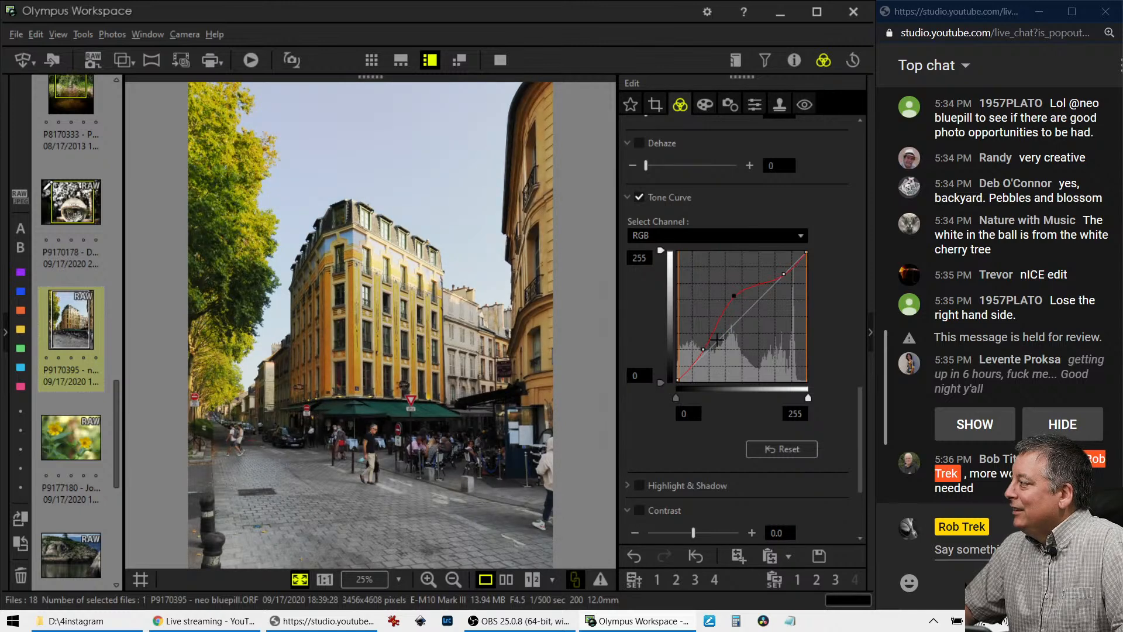
pyautogui.moveTo(705, 351); pyautogui.dragTo(706, 353)
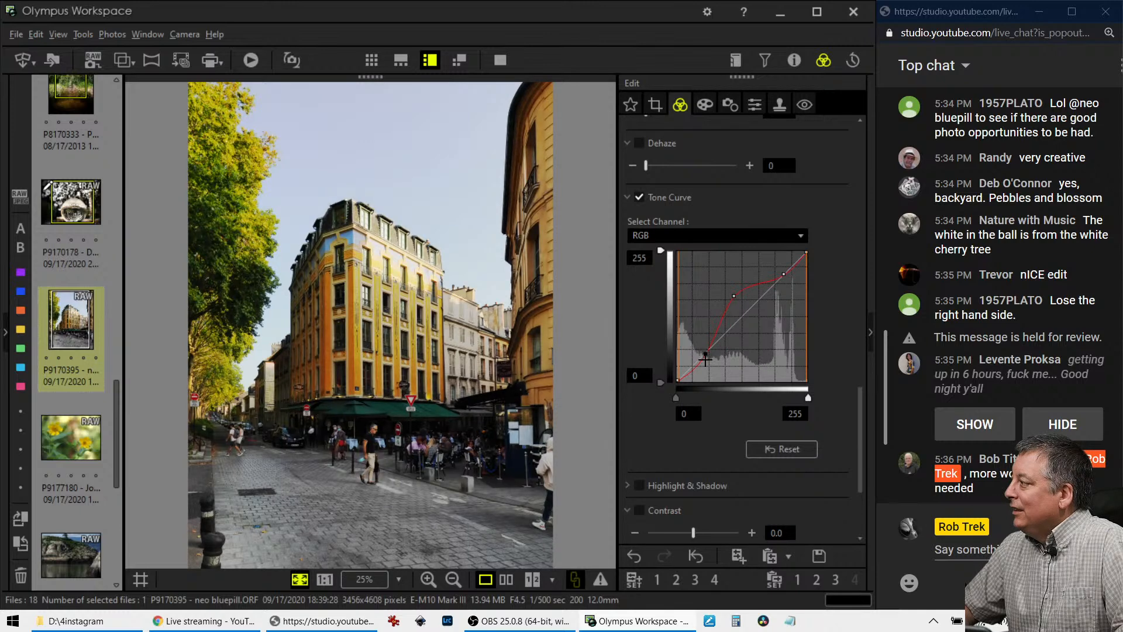
# Lower the street photo's Saturation to 0.2.
pyautogui.scroll(-2, 778, 445)
pyautogui.moveTo(702, 446); pyautogui.dragTo(696, 445)
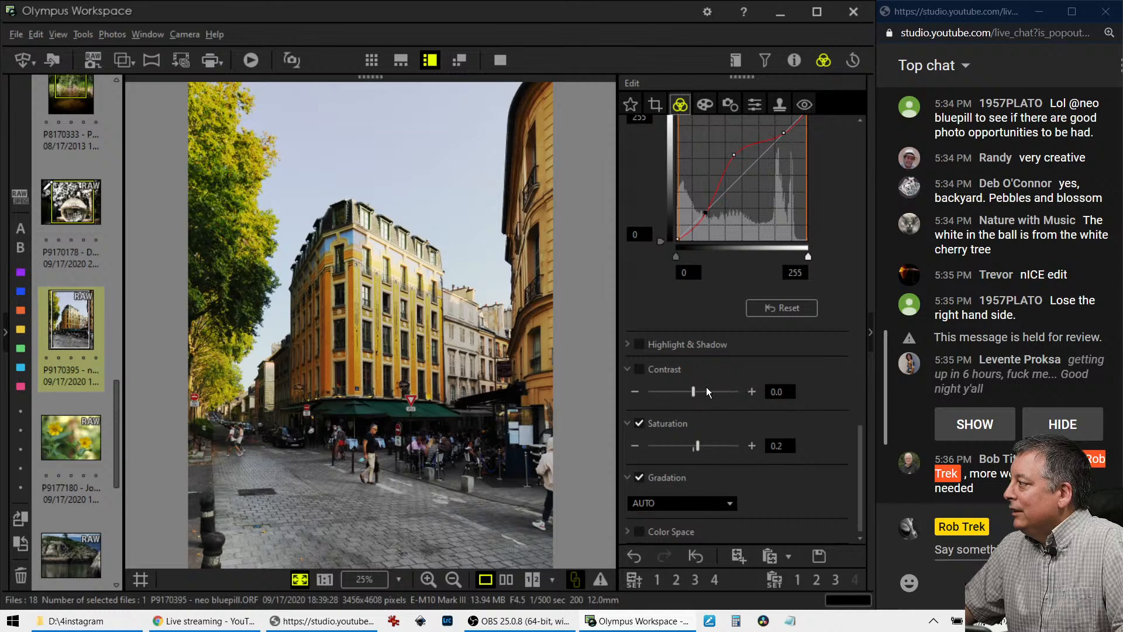
# Try cropping the street photo with its left edge pulled in, and with the 9.0:16.0 and 16:9 aspect ratios.
pyautogui.click(655, 105)
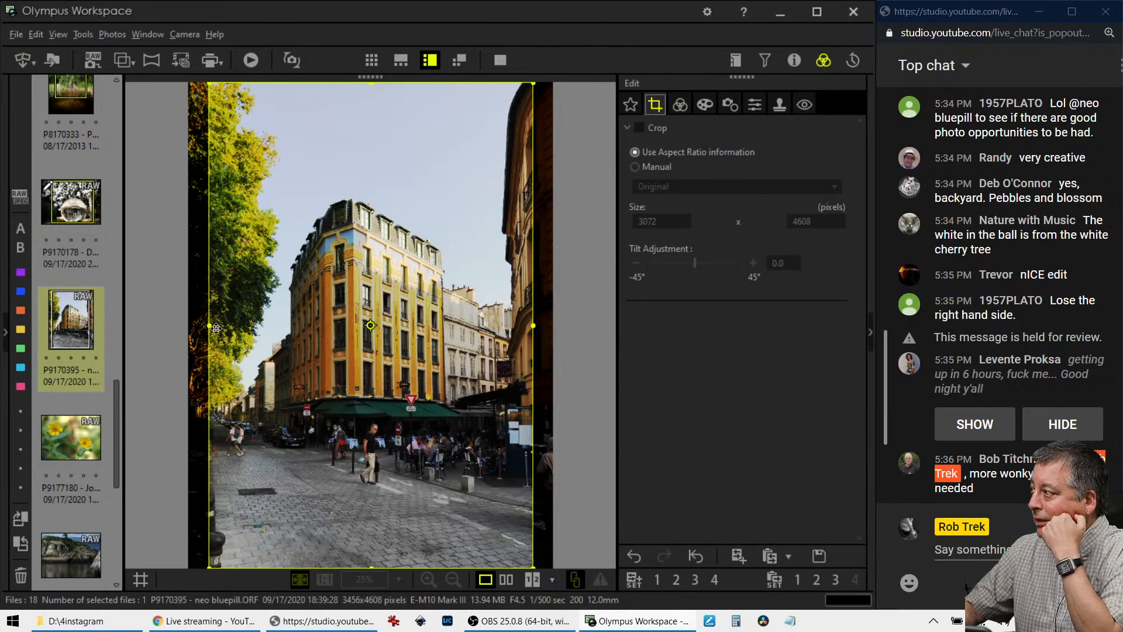
pyautogui.moveTo(209, 325); pyautogui.dragTo(230, 326)
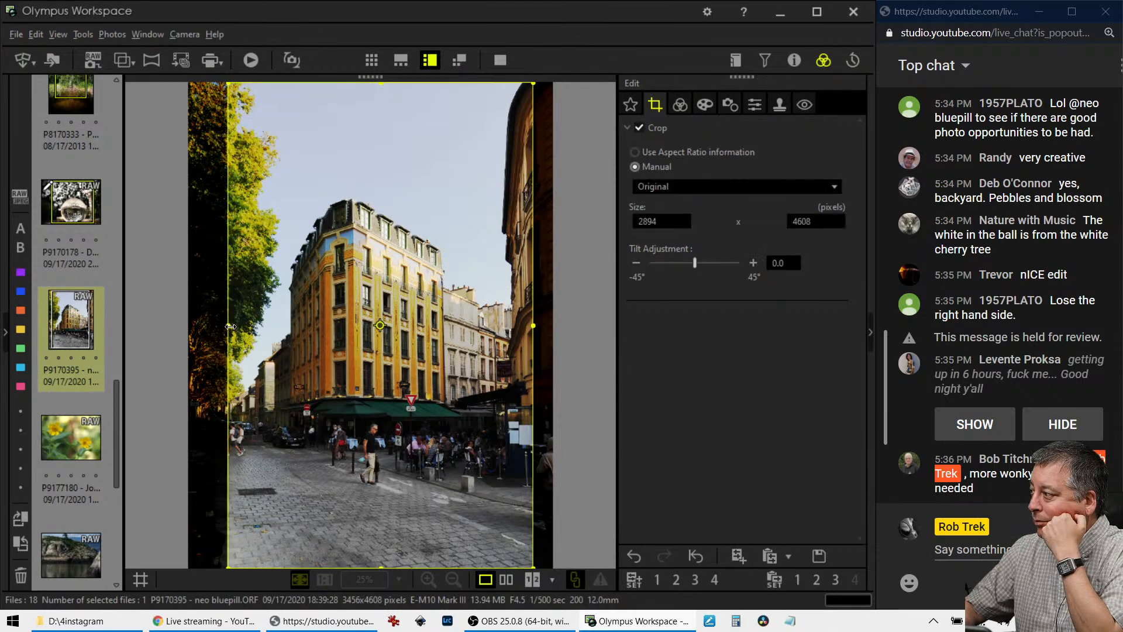
pyautogui.click(682, 194)
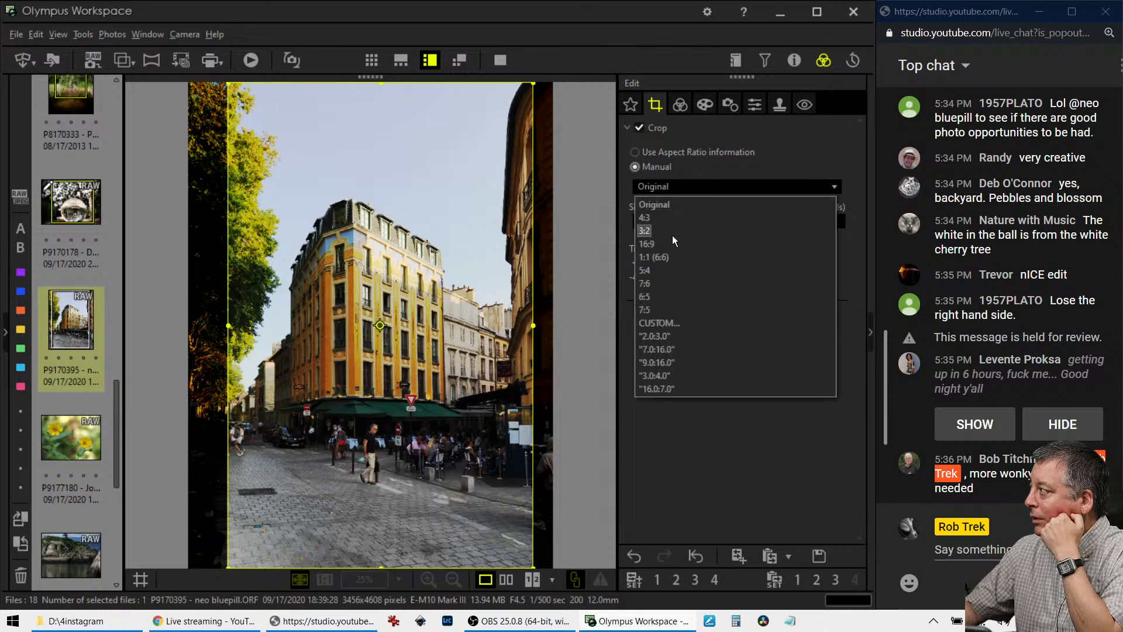
pyautogui.click(670, 363)
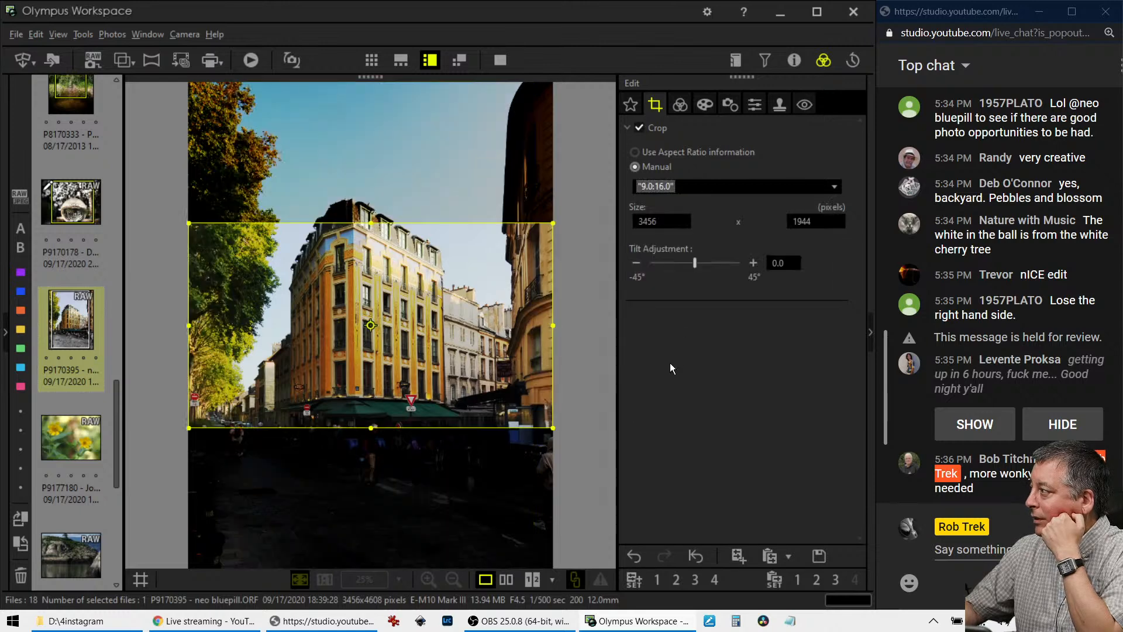
pyautogui.click(689, 185)
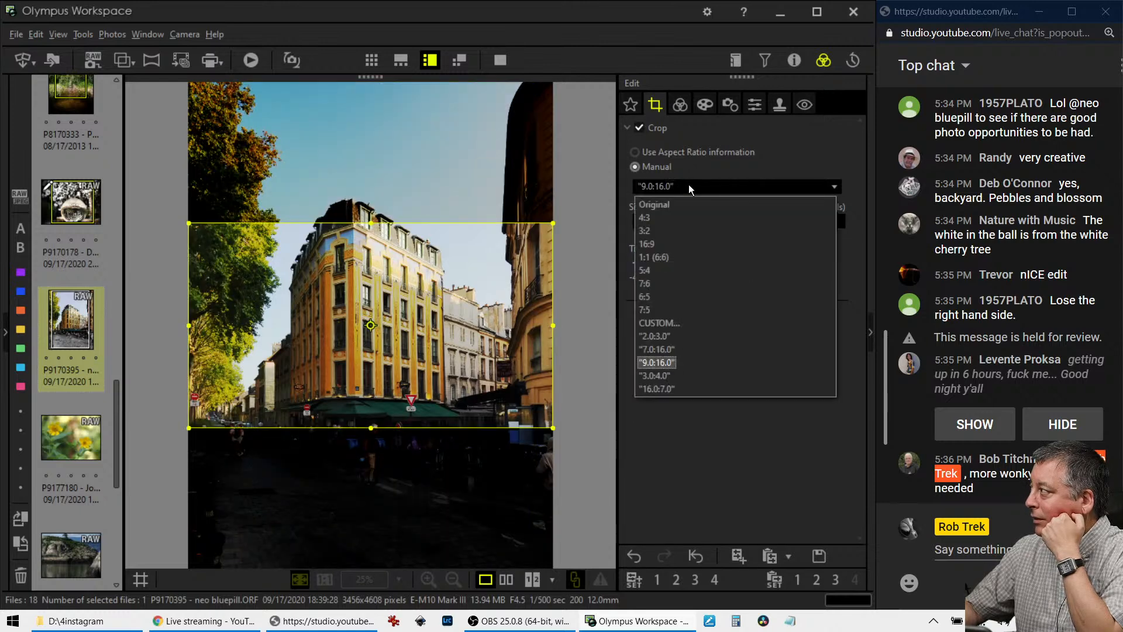
pyautogui.click(675, 248)
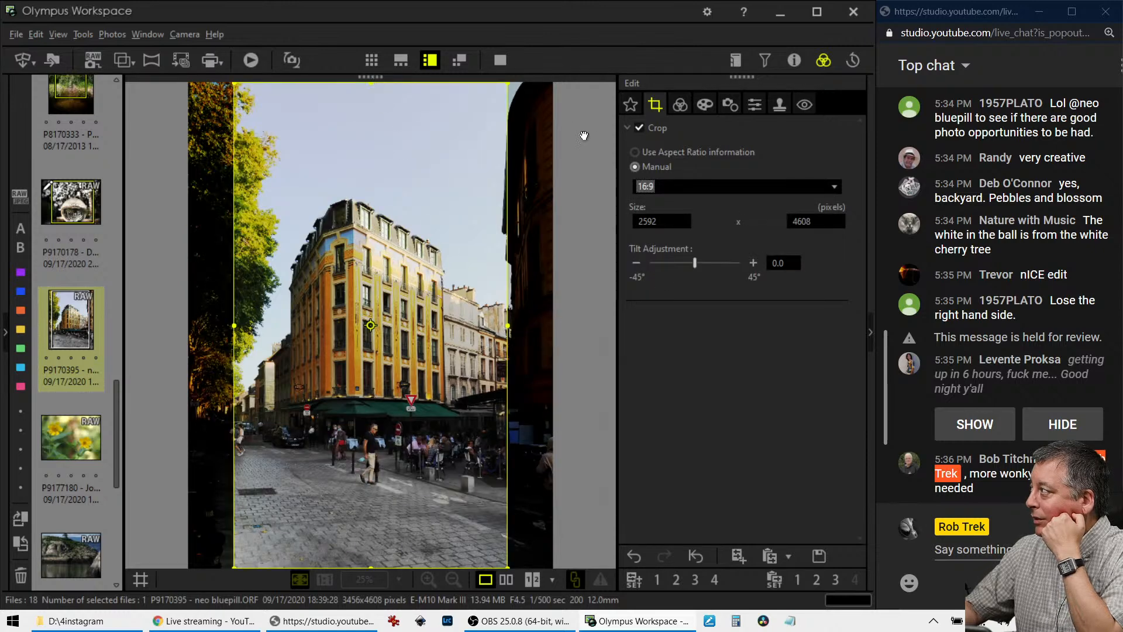
# Crop the street photo at a 4:3 ratio to about 2457 x 3276 pixels, framing the corner building and excluding the building at right.
pyautogui.click(659, 185)
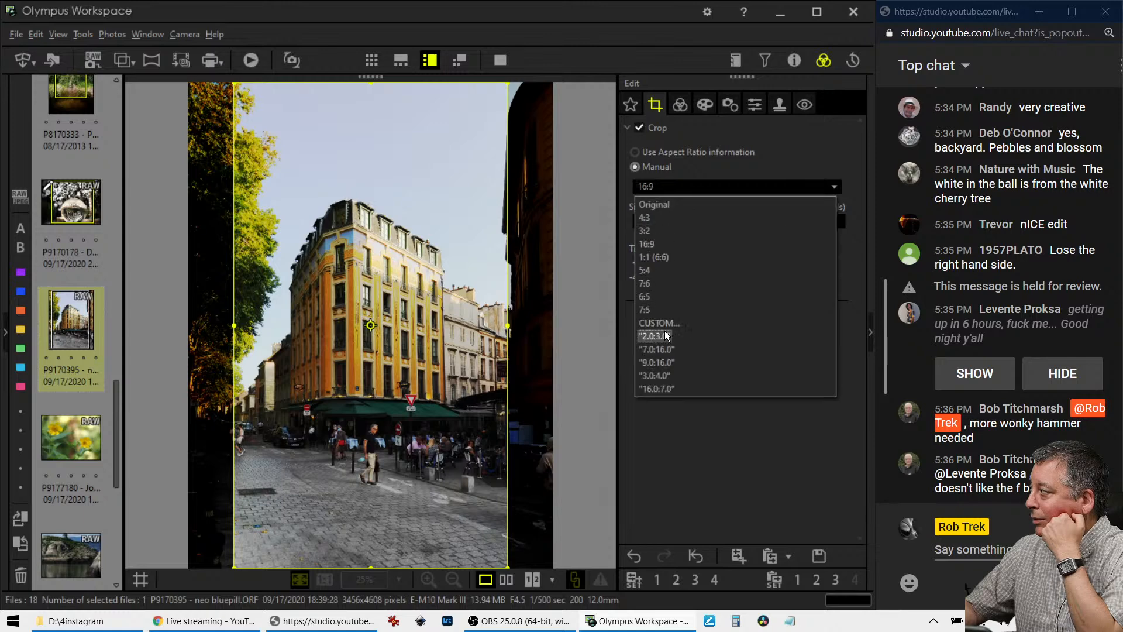
pyautogui.click(665, 222)
pyautogui.moveTo(372, 86); pyautogui.dragTo(372, 202)
pyautogui.moveTo(406, 276); pyautogui.dragTo(407, 250)
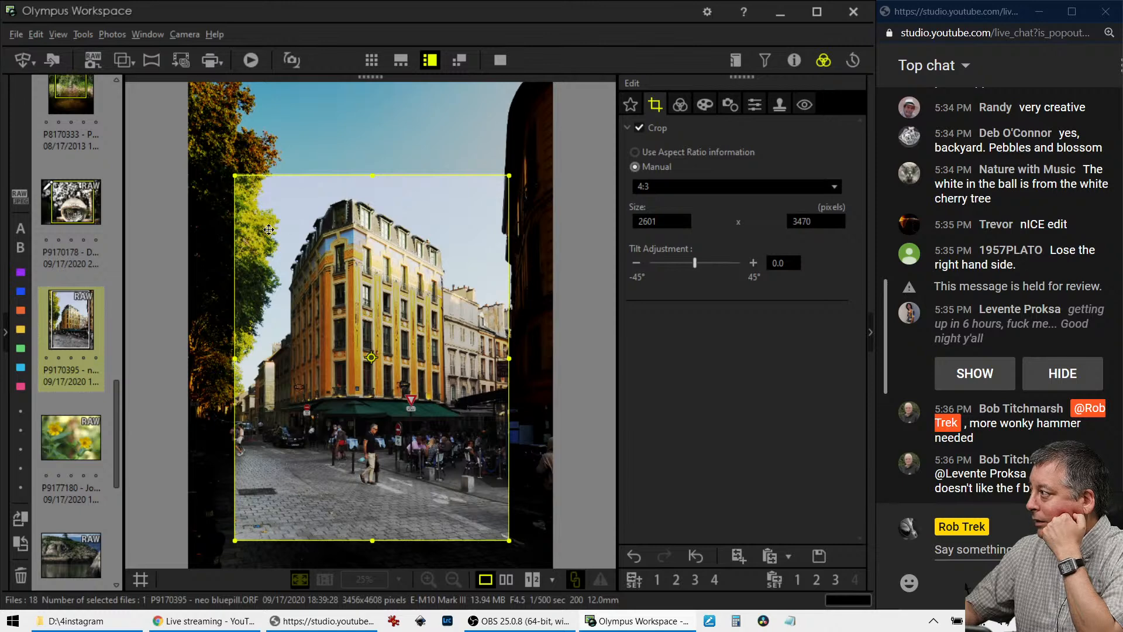
pyautogui.moveTo(338, 341); pyautogui.dragTo(329, 340)
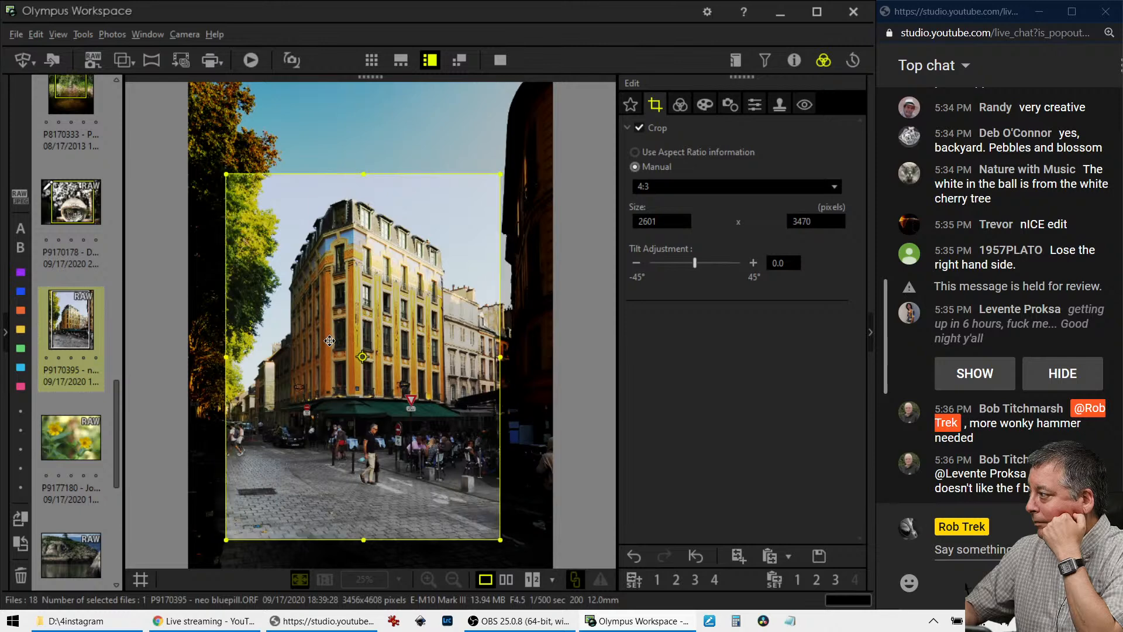
pyautogui.moveTo(361, 536); pyautogui.dragTo(363, 519)
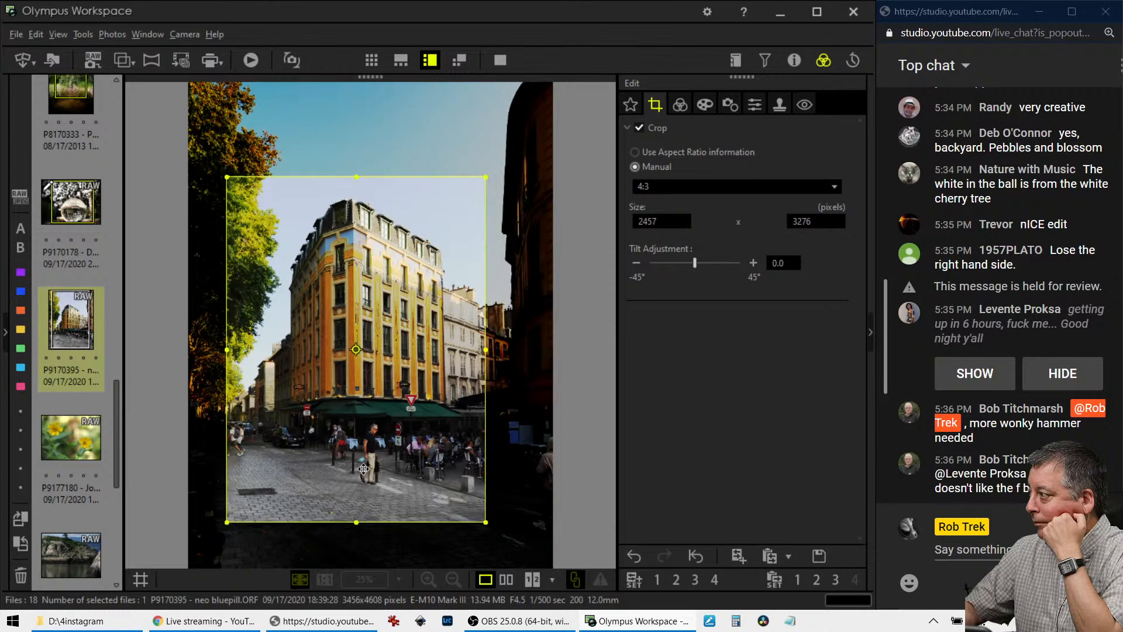
pyautogui.click(681, 104)
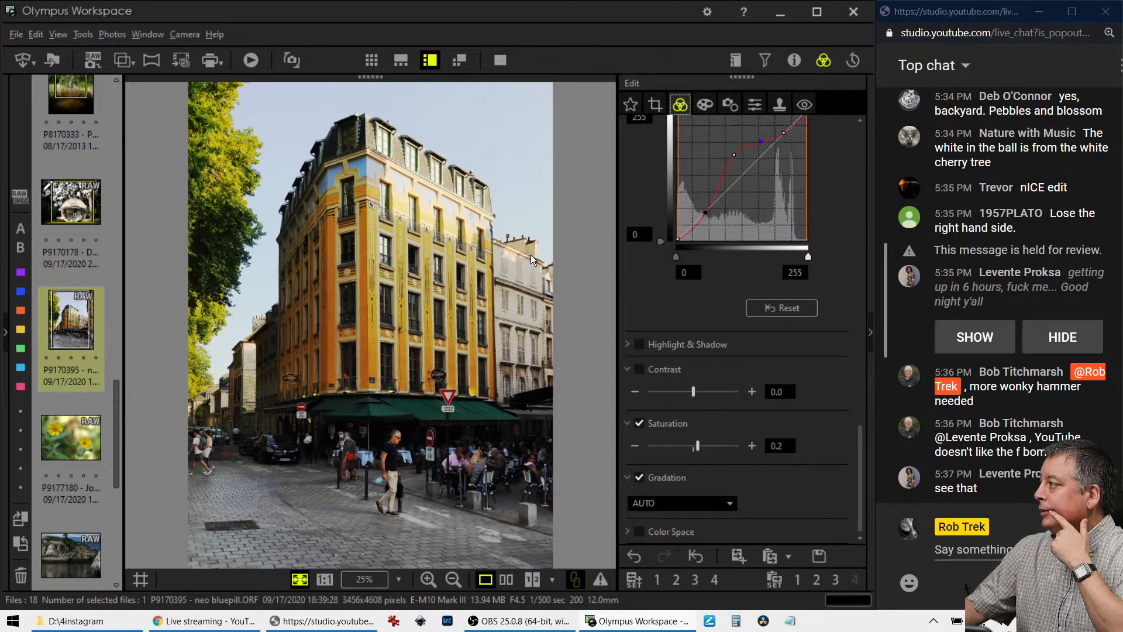
# Increase the crop's tilt by one increment and shift the RGB tone curve's shadow point slightly toward the darker tones.
pyautogui.click(655, 104)
pyautogui.click(753, 263)
pyautogui.click(677, 105)
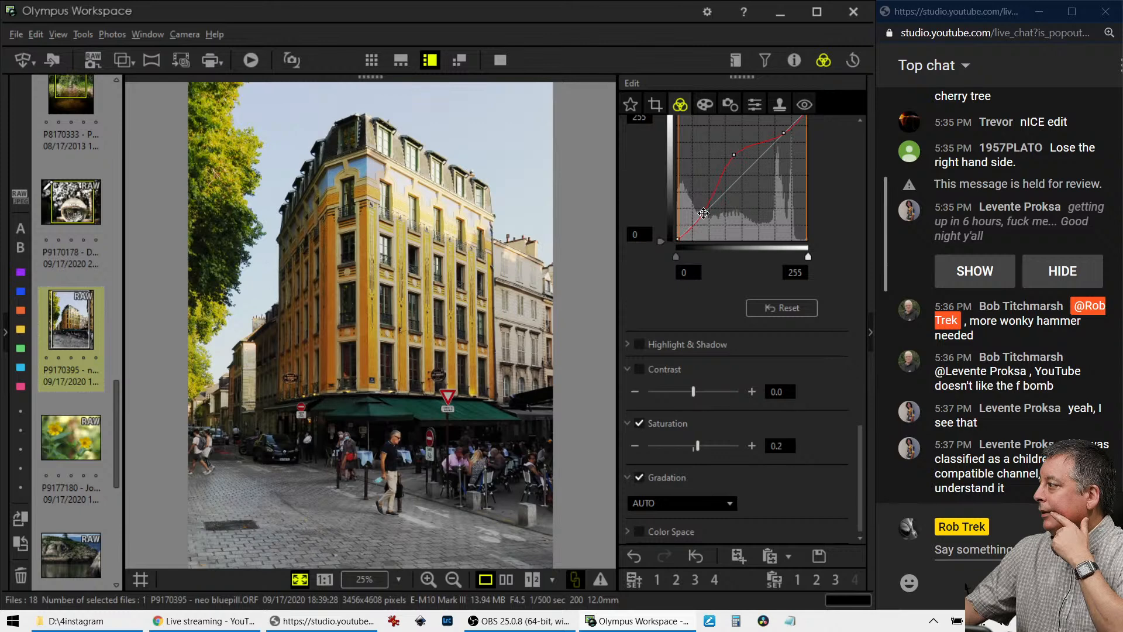
pyautogui.moveTo(702, 214); pyautogui.dragTo(703, 213)
# In Adjust Color, accept the change to Natural picture mode and set the luminance of color 0 (yellow) to -7 and color 9 (green) to 7.
pyautogui.scroll(10, 644, 312)
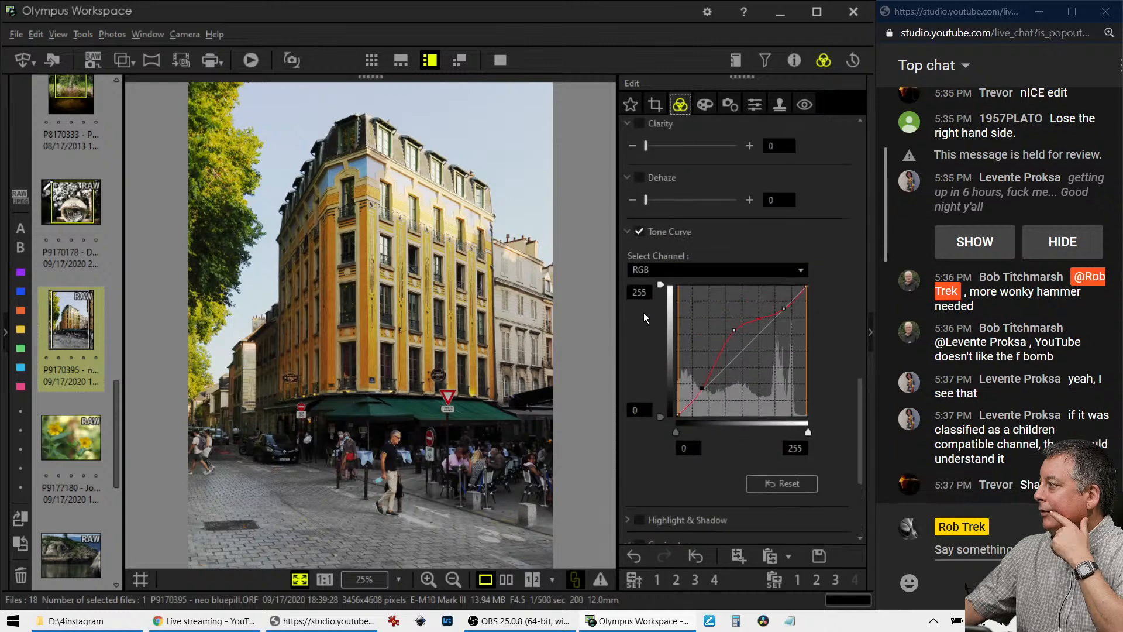
pyautogui.scroll(3, 646, 308)
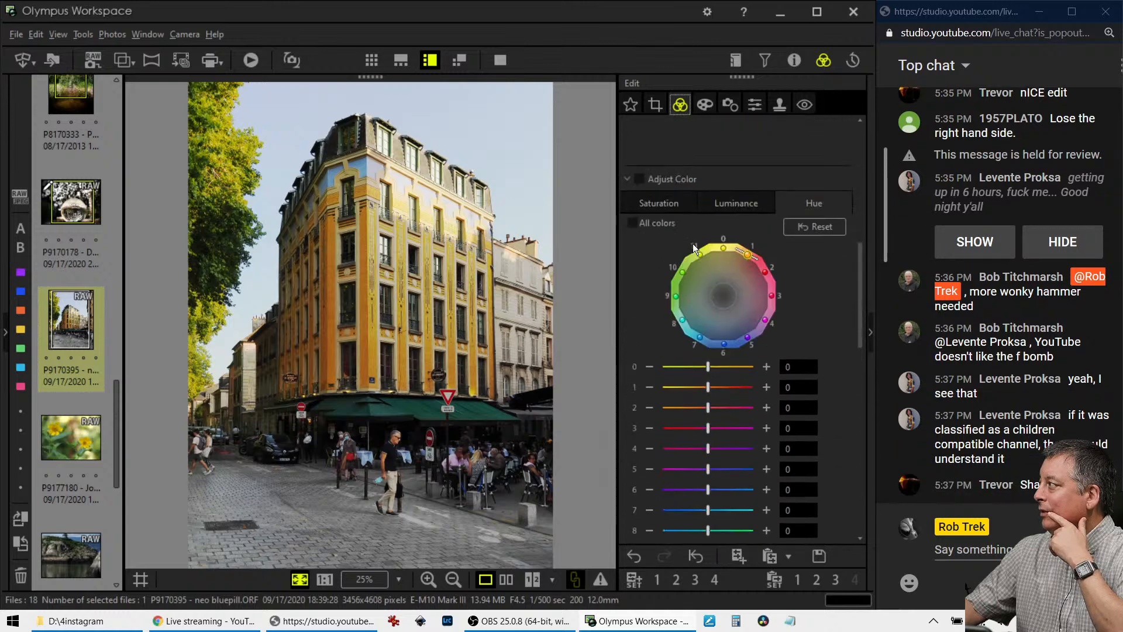
pyautogui.click(725, 200)
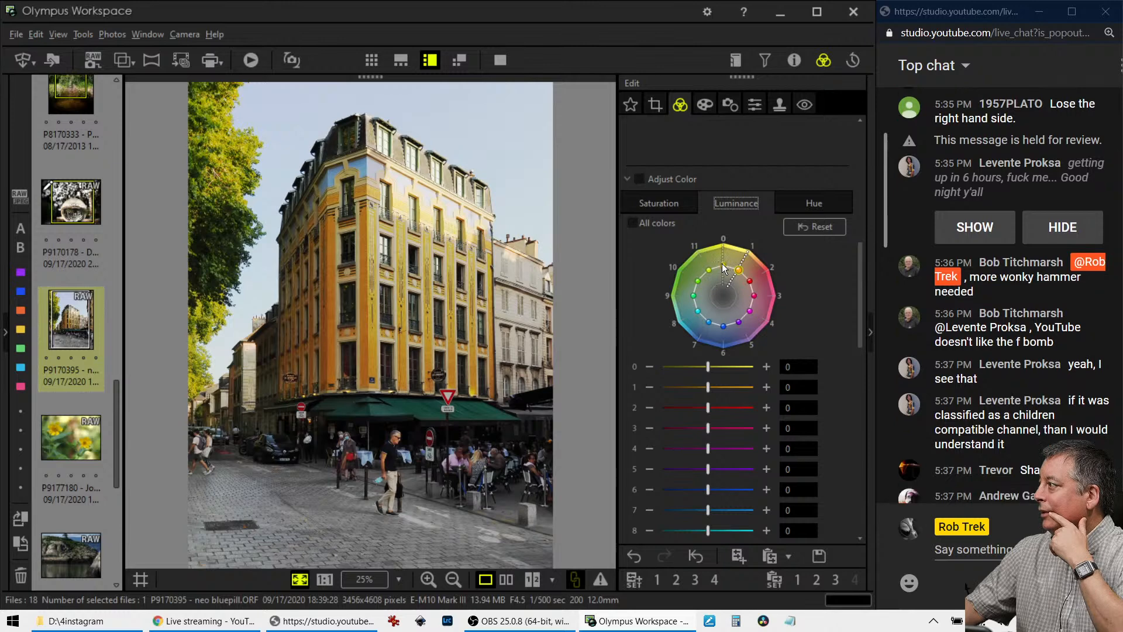
pyautogui.click(724, 283)
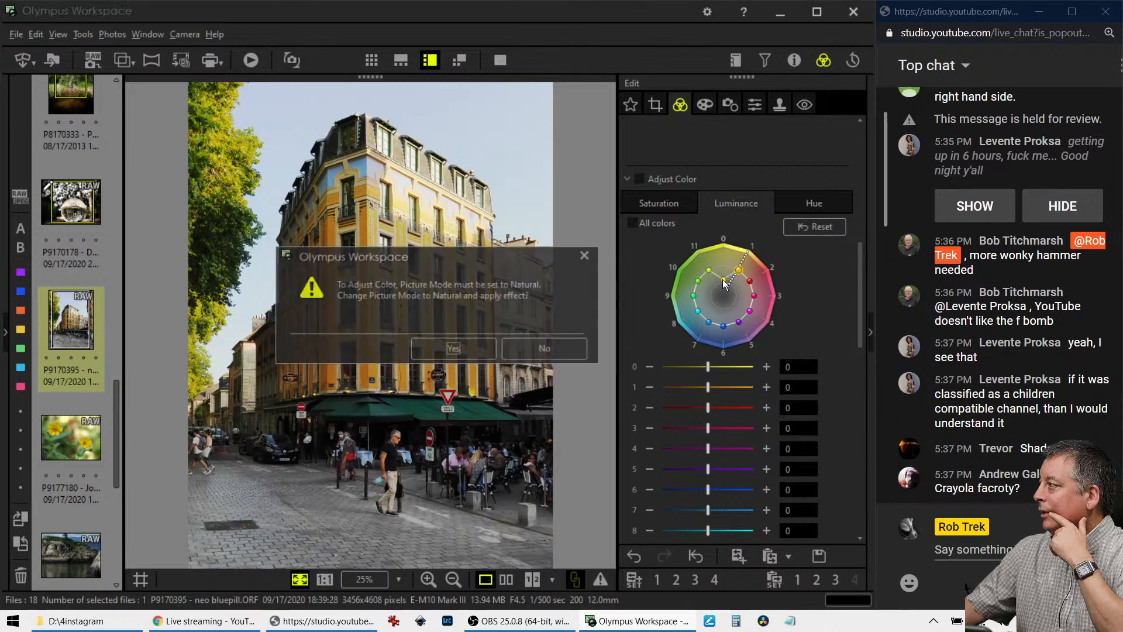
pyautogui.click(453, 345)
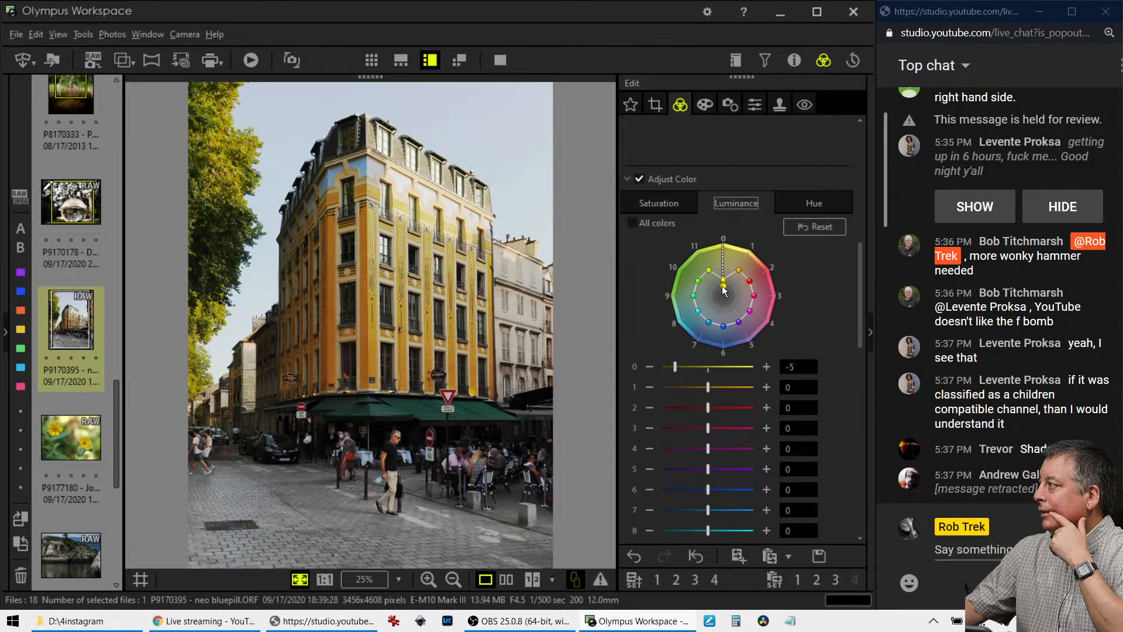
pyautogui.moveTo(724, 294); pyautogui.dragTo(724, 294)
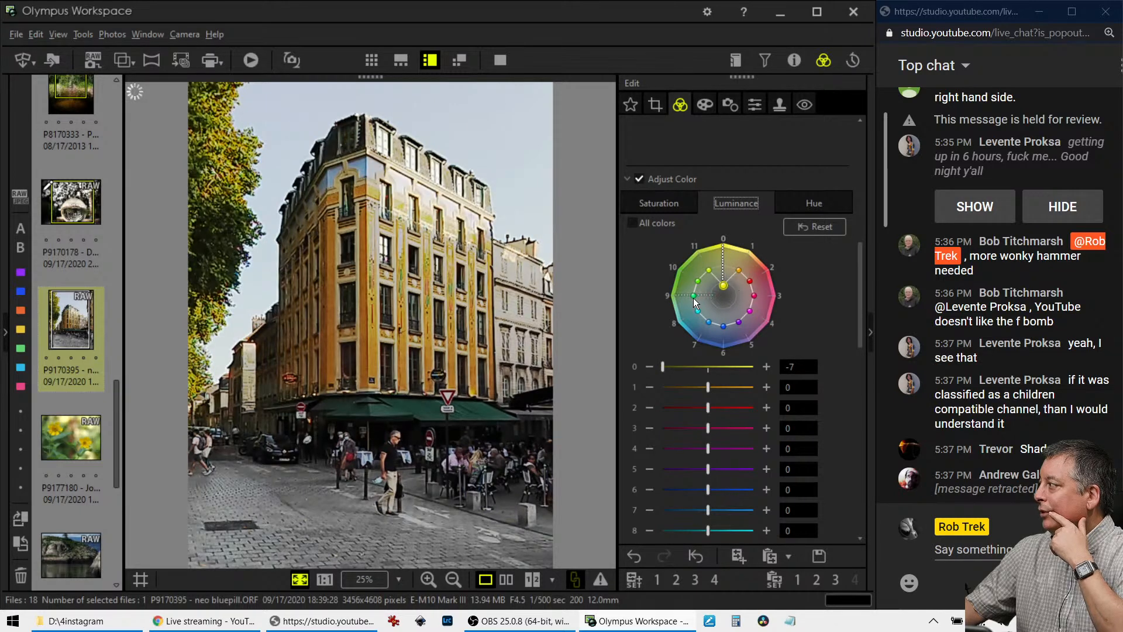
pyautogui.moveTo(693, 296); pyautogui.dragTo(674, 296)
# Raise the street photo's Saturation to 2.0.
pyautogui.scroll(-10, 837, 384)
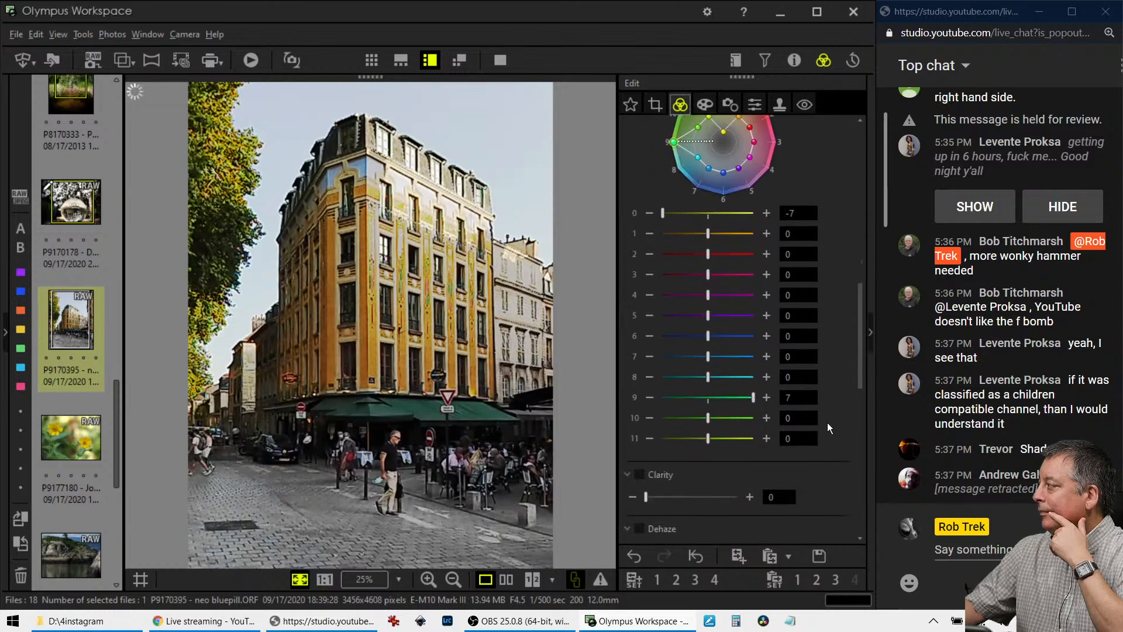
pyautogui.scroll(-2, 816, 467)
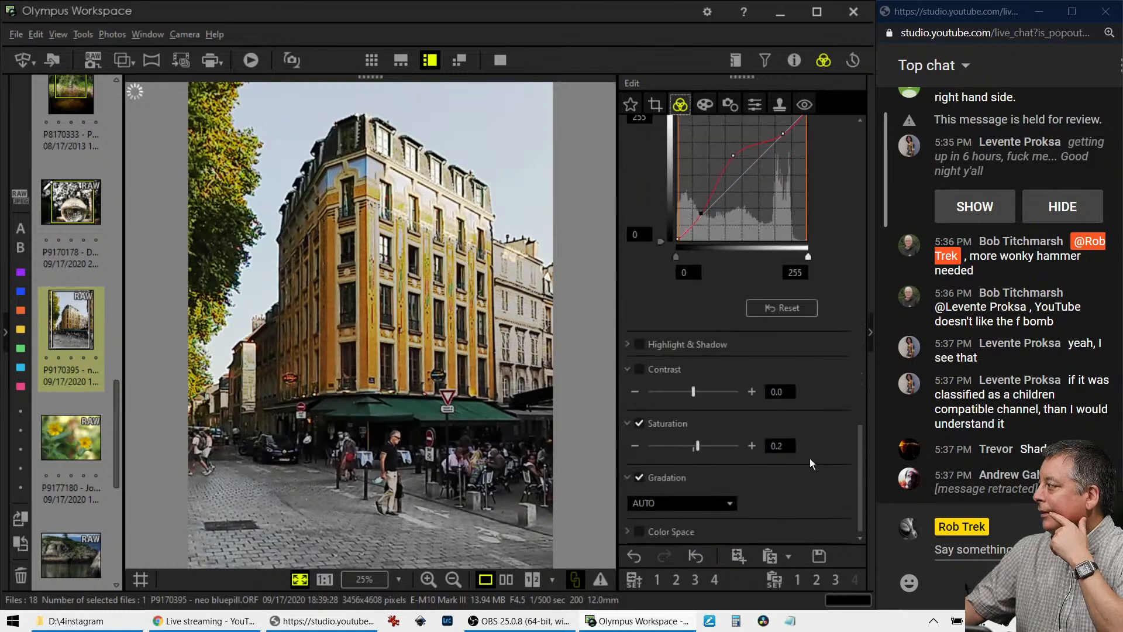
pyautogui.moveTo(697, 446); pyautogui.dragTo(736, 447)
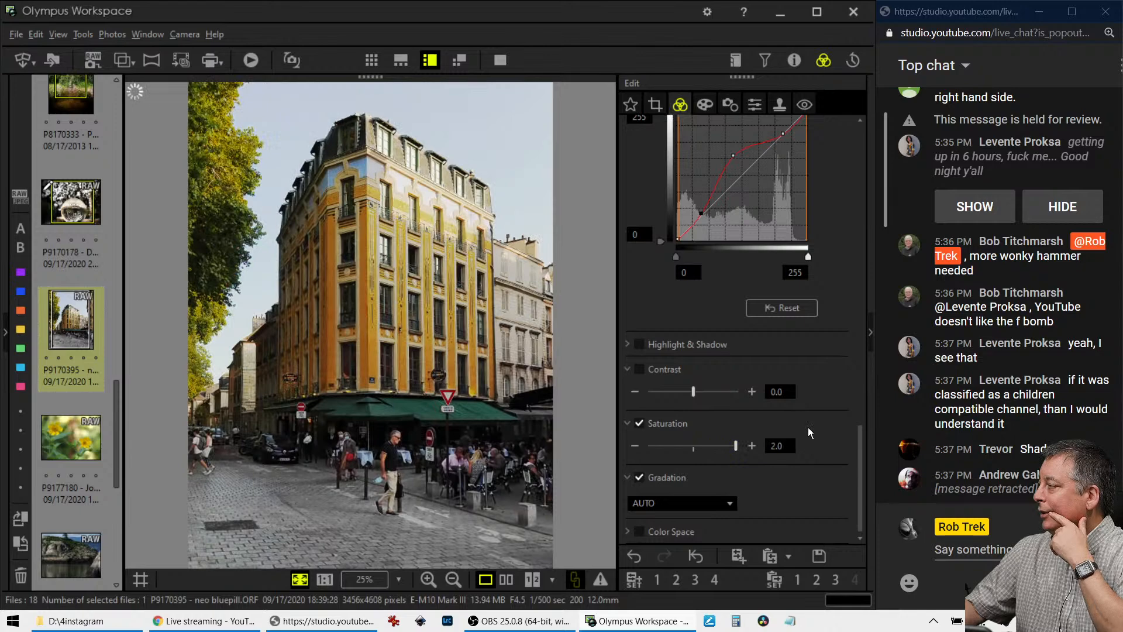
# Compare the edited street photo with its original side by side in full screen, and return to the editing view.
pyautogui.scroll(3, 808, 336)
pyautogui.scroll(3, 820, 352)
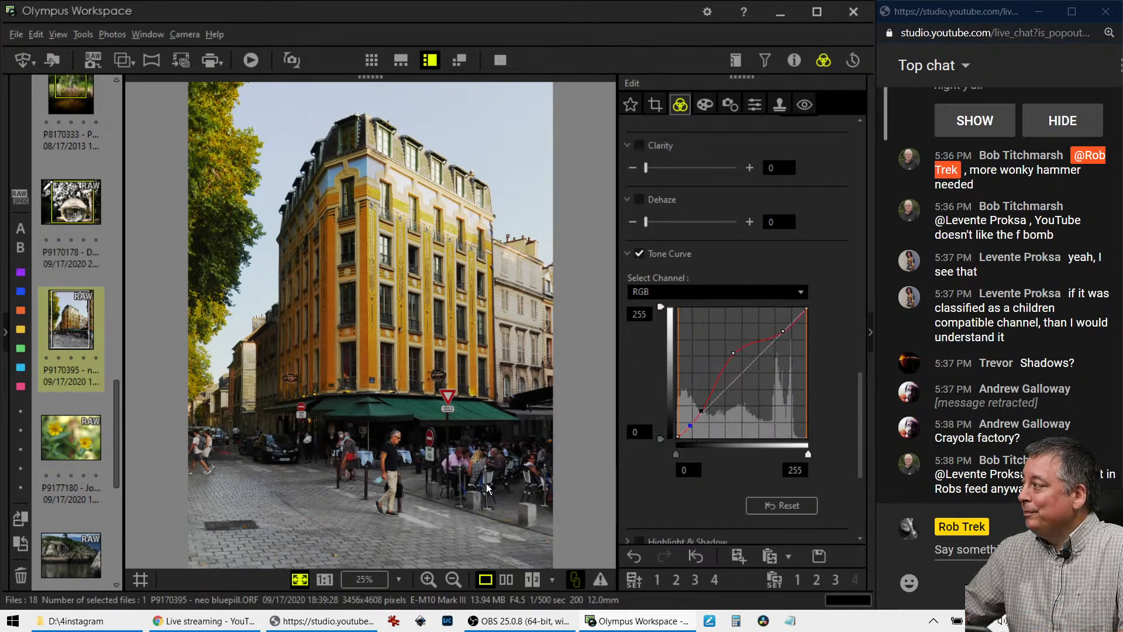
pyautogui.click(506, 579)
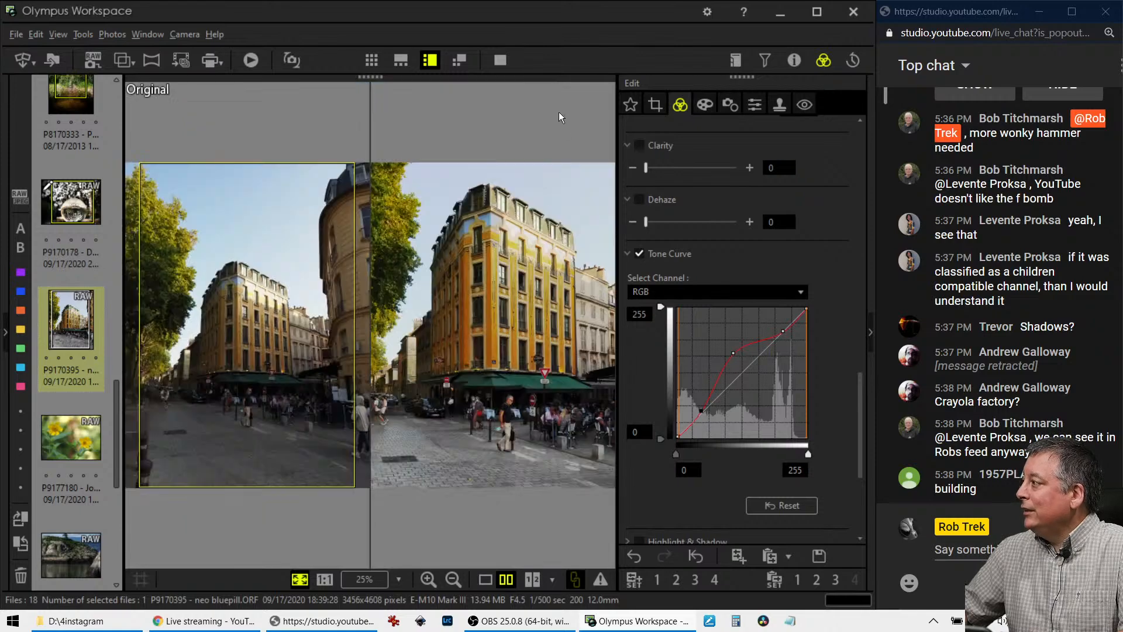
pyautogui.click(500, 60)
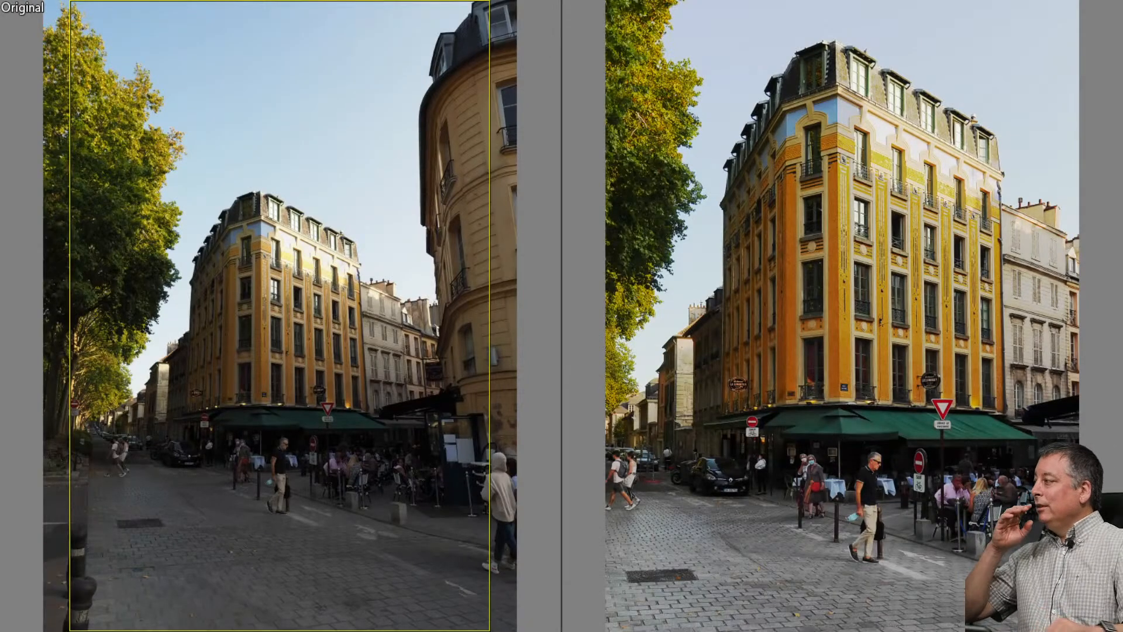
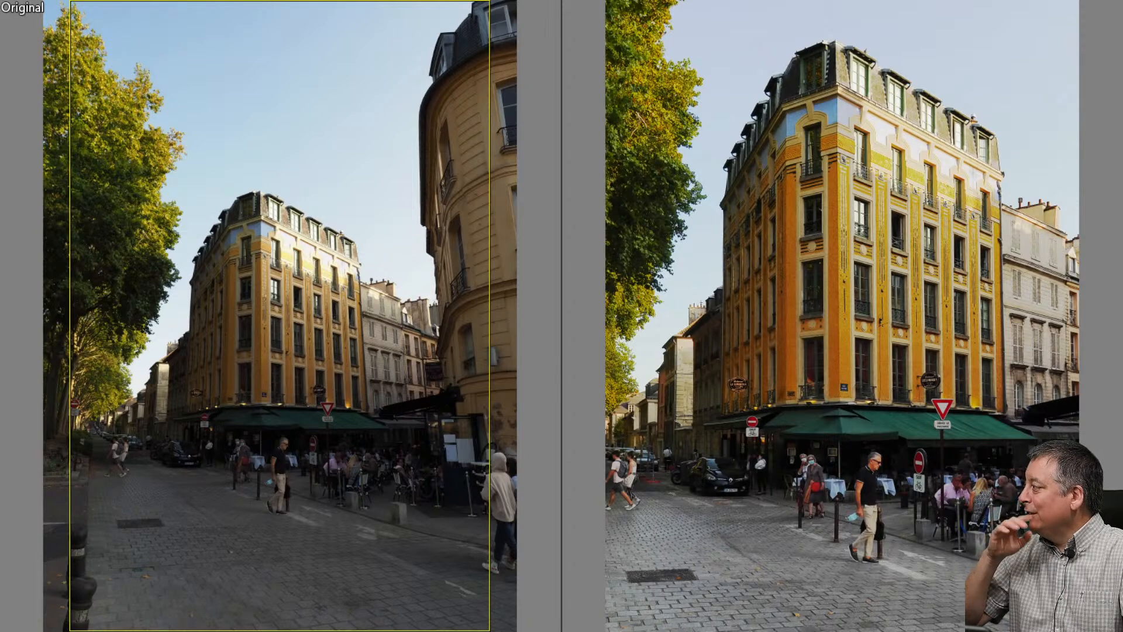
pyautogui.press('Escape')
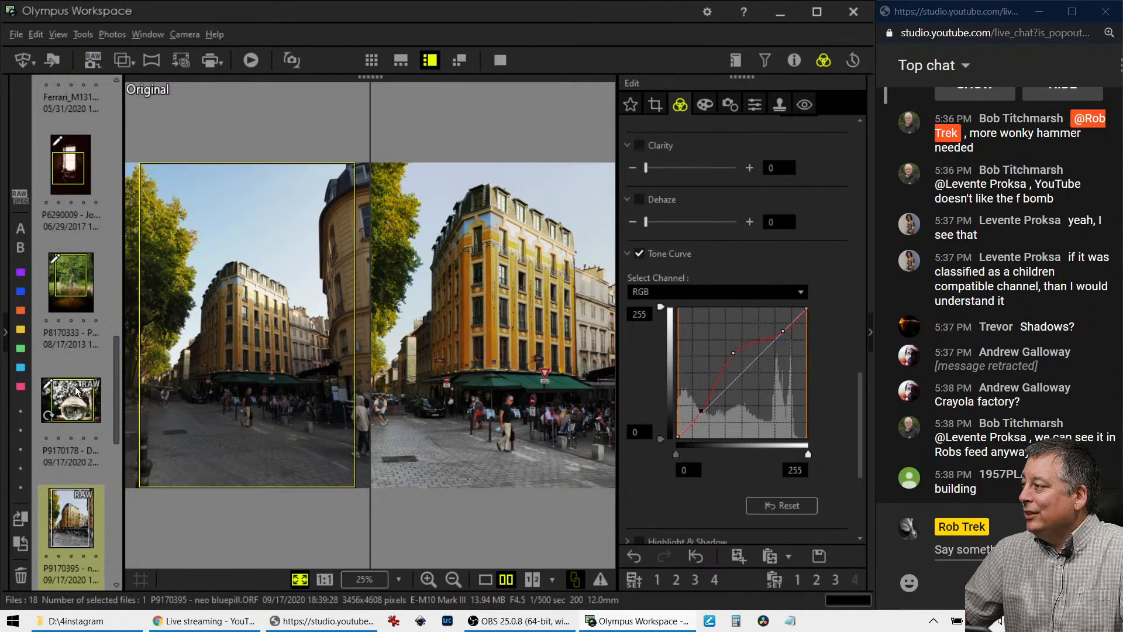
# Open the yellow flower raw photo P9177180 and show it in single-image view.
pyautogui.scroll(-3, 76, 390)
pyautogui.scroll(-5, 76, 465)
pyautogui.scroll(6, 82, 422)
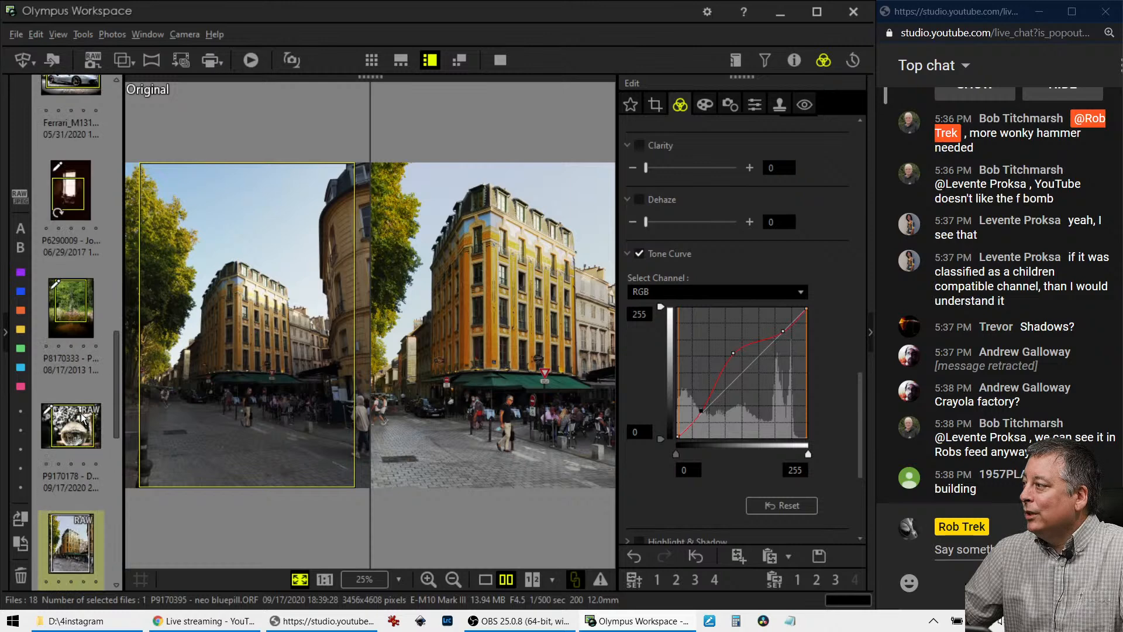
pyautogui.moveTo(83, 418)
pyautogui.click(71, 503)
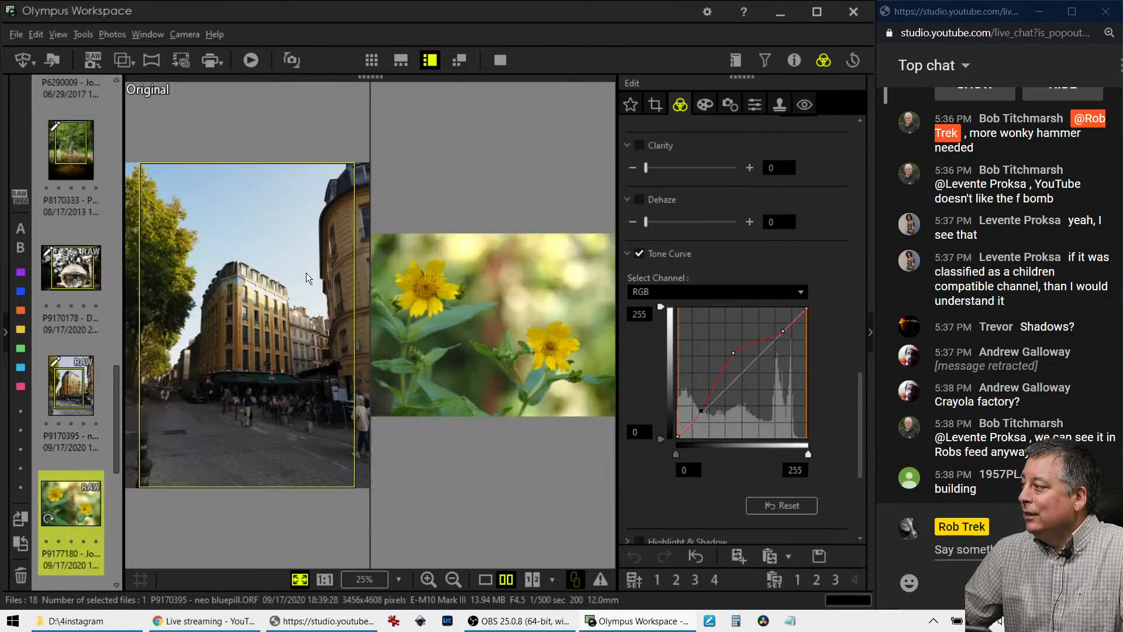
pyautogui.click(485, 578)
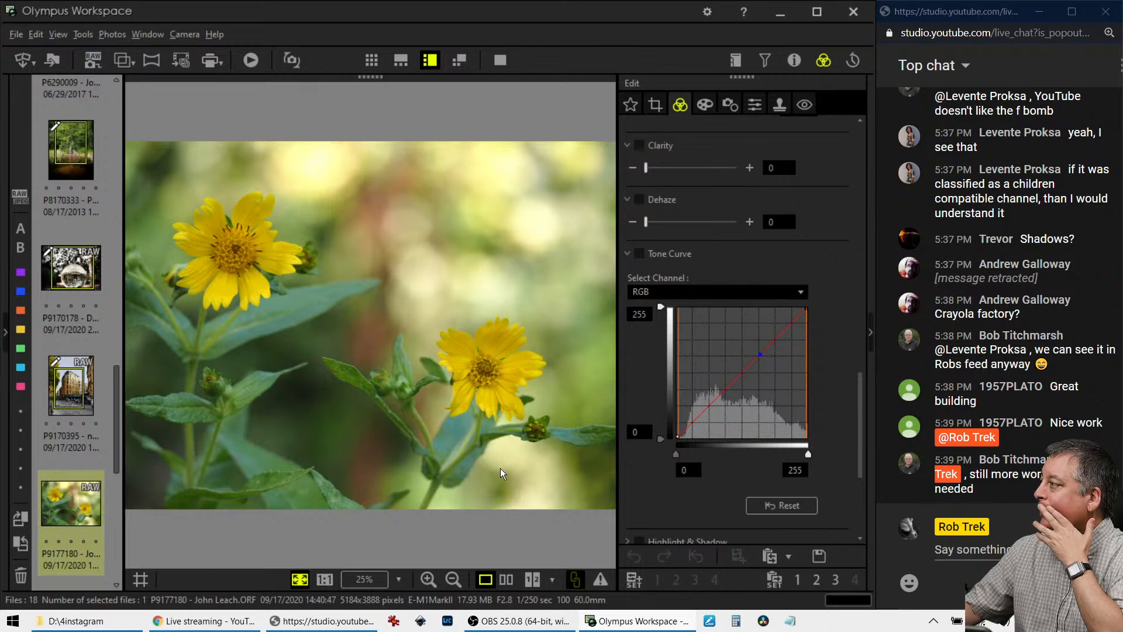
# Try a square 1:1 (6:6) crop tightly framing the upper-left yellow flower.
pyautogui.click(662, 108)
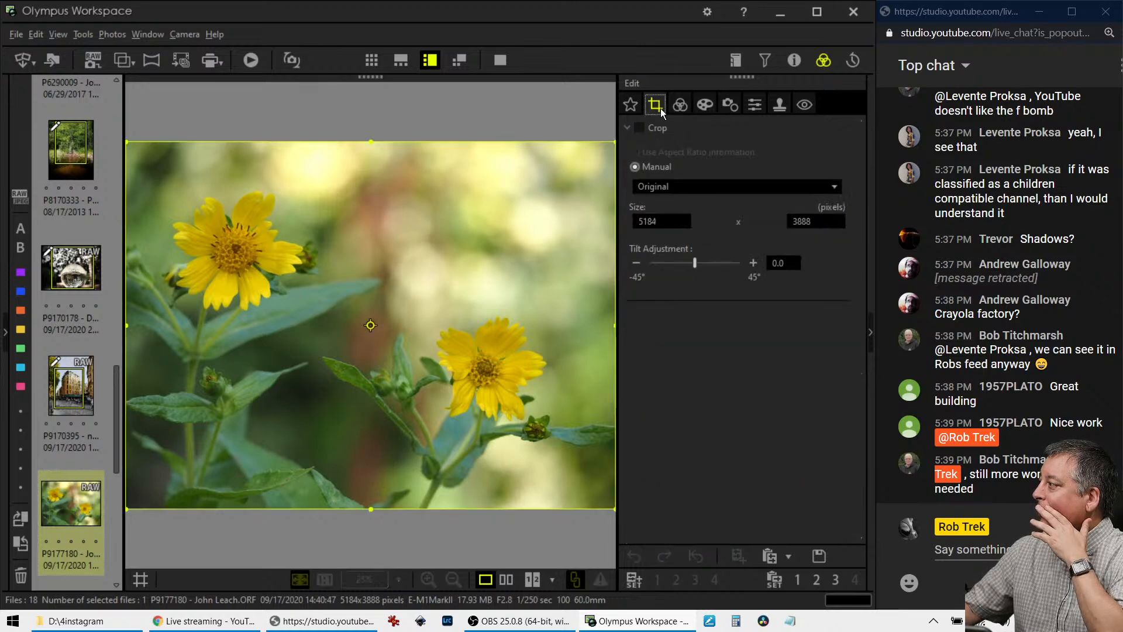
pyautogui.click(673, 187)
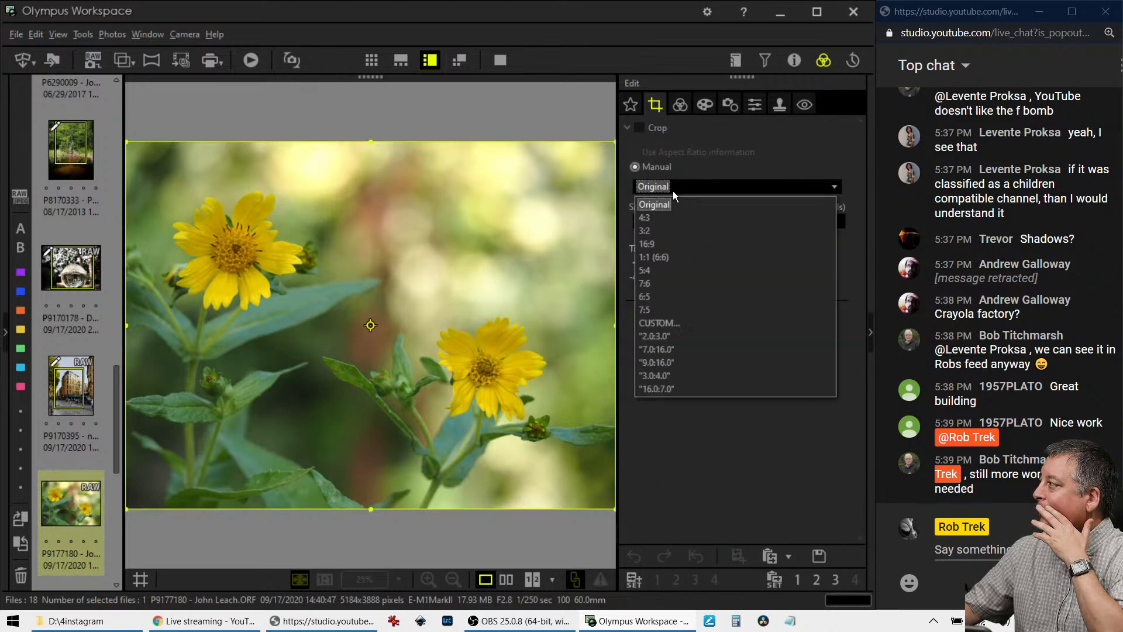
pyautogui.click(672, 261)
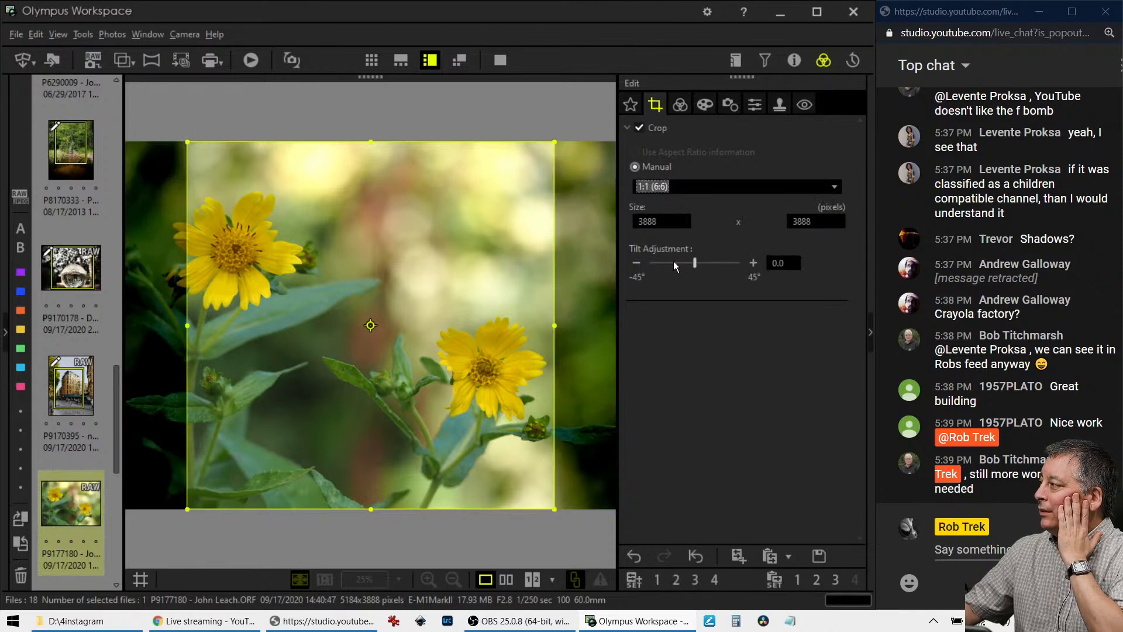
pyautogui.moveTo(474, 261); pyautogui.dragTo(298, 264)
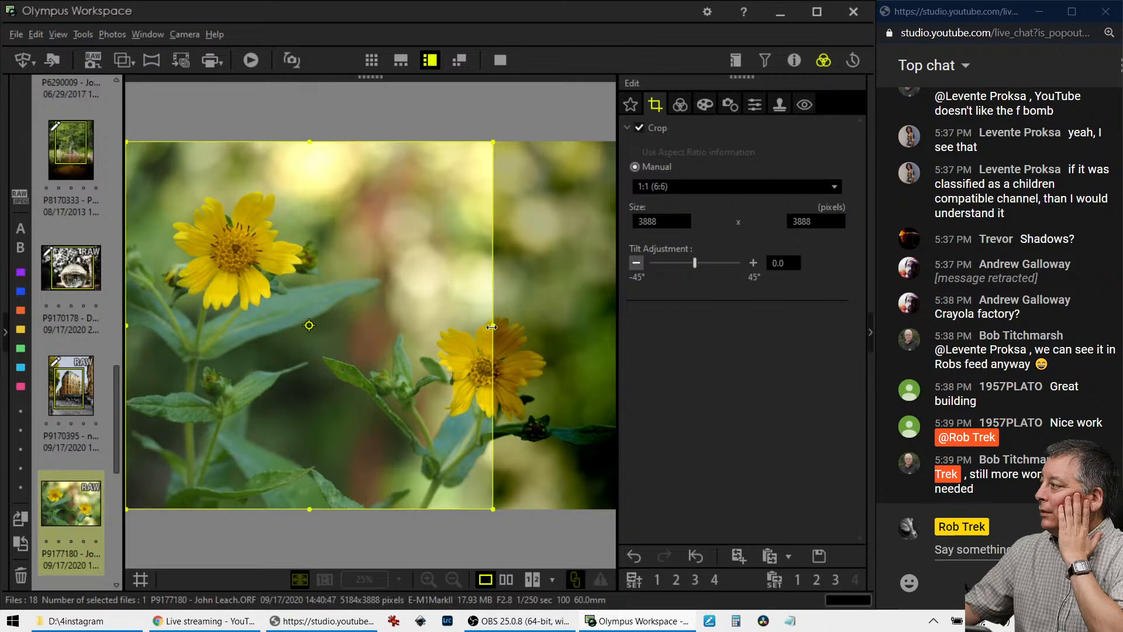
pyautogui.moveTo(491, 327); pyautogui.dragTo(316, 269)
# Change the crop ratio to the custom portrait 3.0:4.0 and shift the frame over the upper-left flower.
pyautogui.click(686, 187)
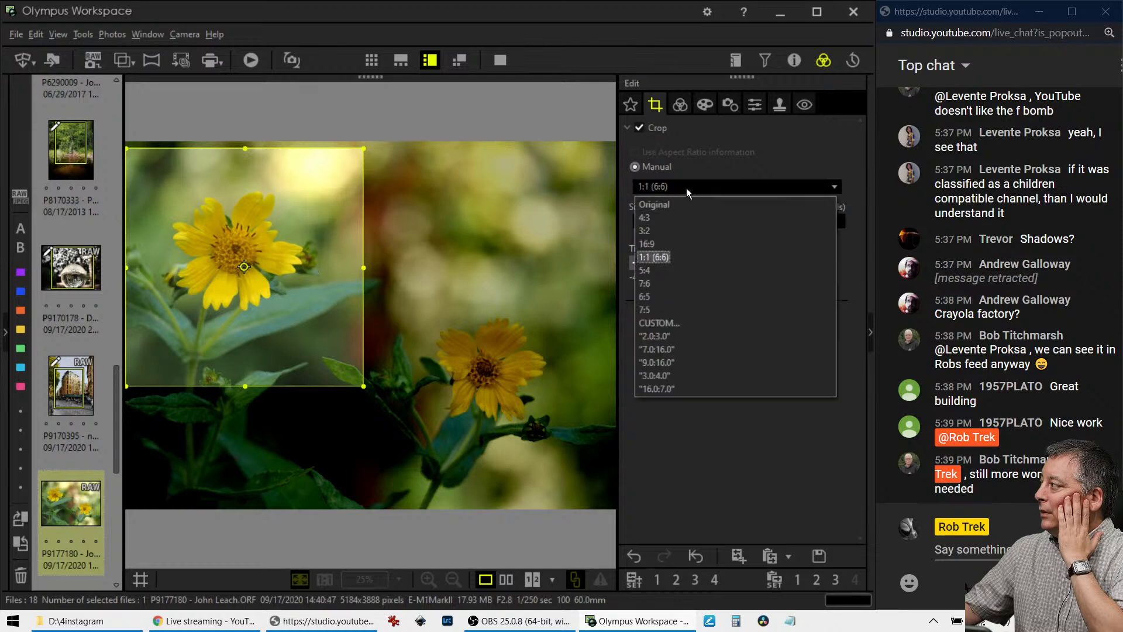
pyautogui.click(679, 213)
pyautogui.click(739, 187)
pyautogui.click(673, 379)
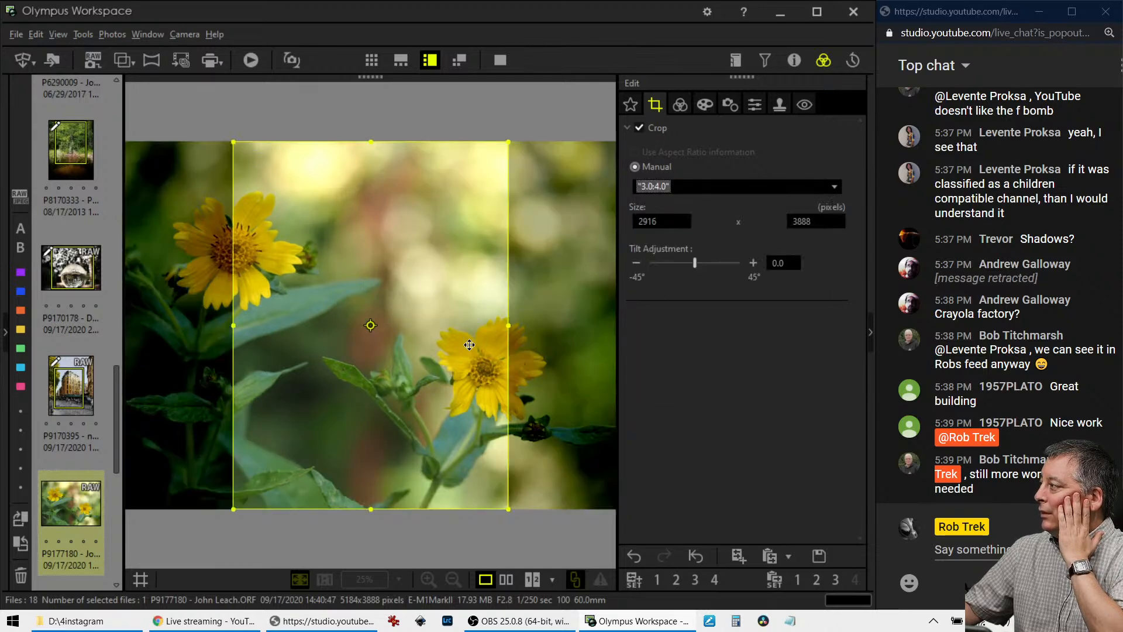
pyautogui.moveTo(369, 326); pyautogui.dragTo(341, 342)
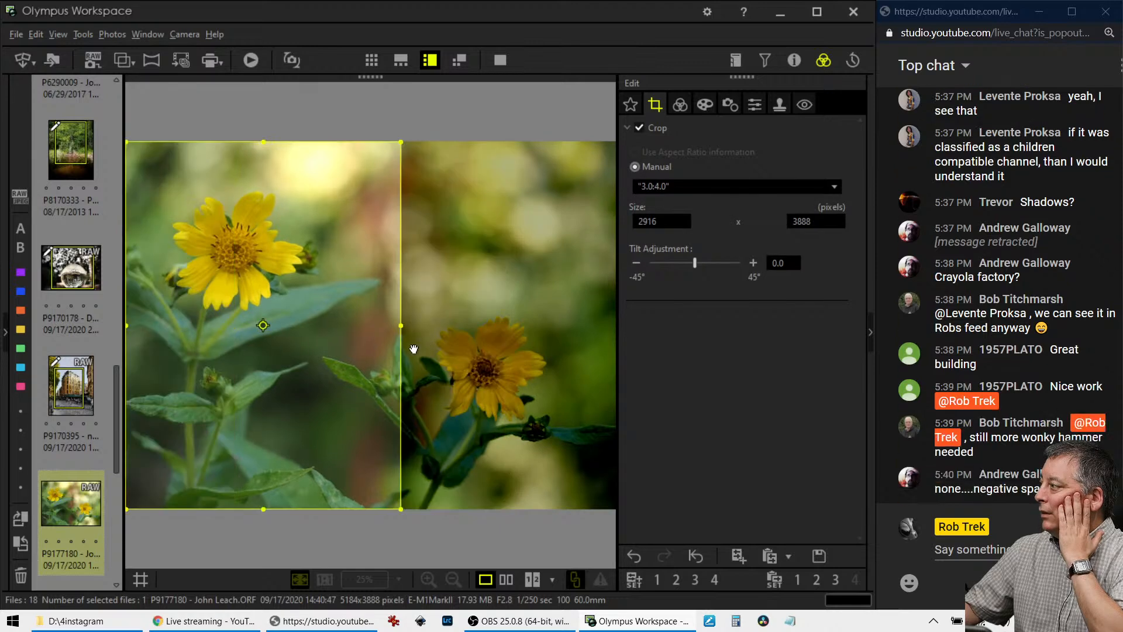
# Resize and reposition the crop around the upper-left flower and its stem to about 2714 x 3620 pixels.
pyautogui.moveTo(402, 325); pyautogui.dragTo(310, 304)
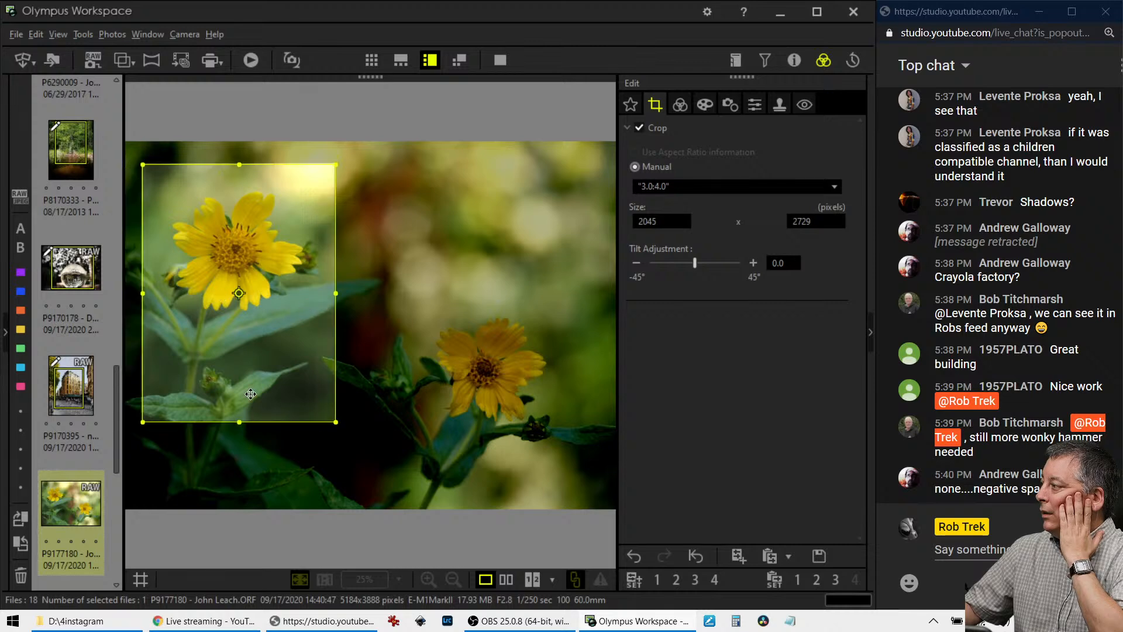
pyautogui.moveTo(238, 426); pyautogui.dragTo(203, 547)
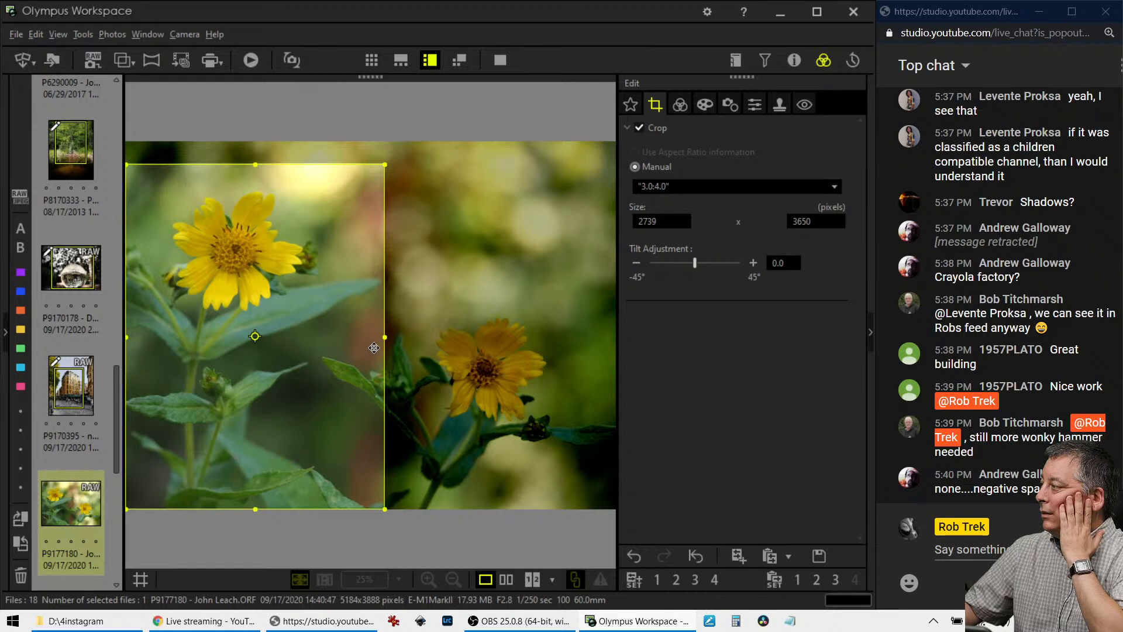
pyautogui.moveTo(328, 363); pyautogui.dragTo(326, 327)
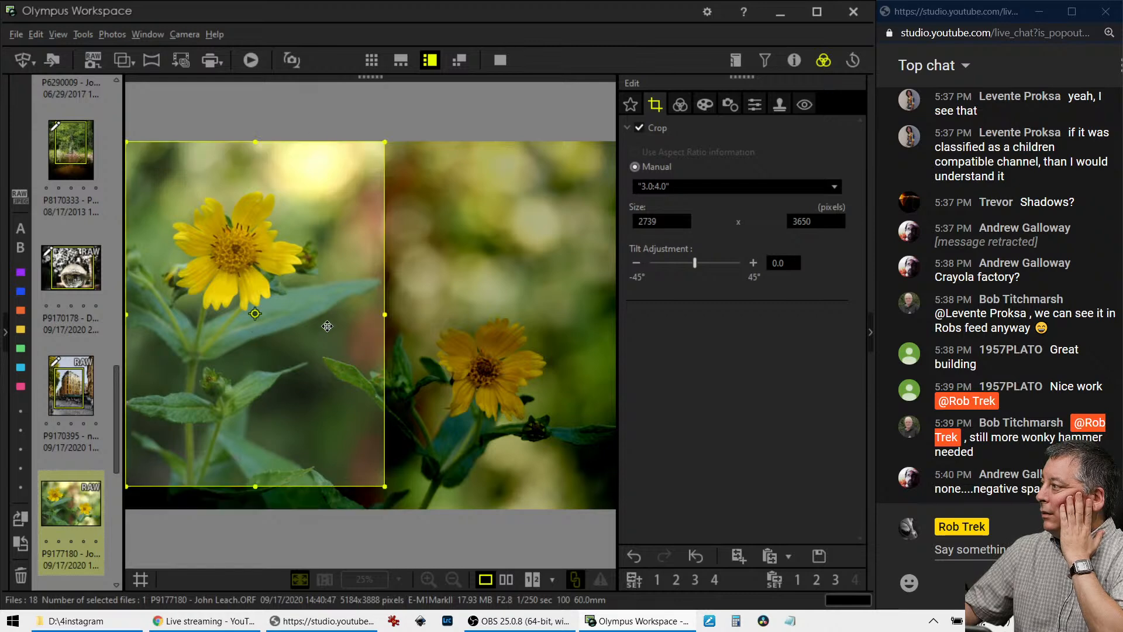
pyautogui.moveTo(168, 291); pyautogui.dragTo(182, 293)
pyautogui.moveTo(396, 488); pyautogui.dragTo(392, 484)
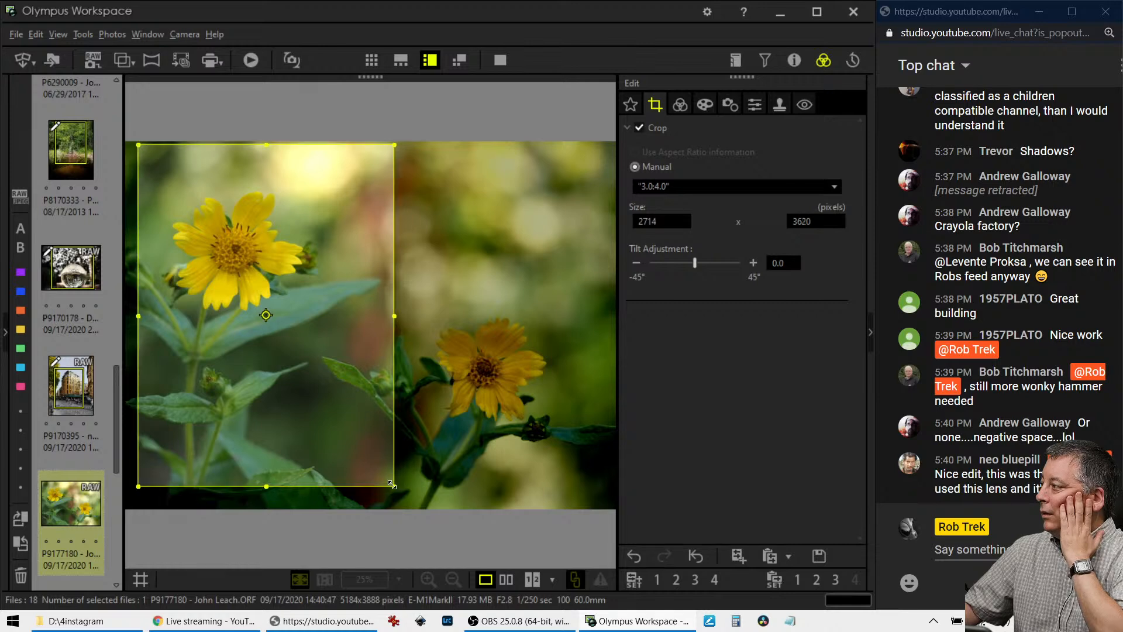
# Apply the Pop Art II art filter to the cropped flower photo.
pyautogui.click(680, 104)
pyautogui.click(709, 105)
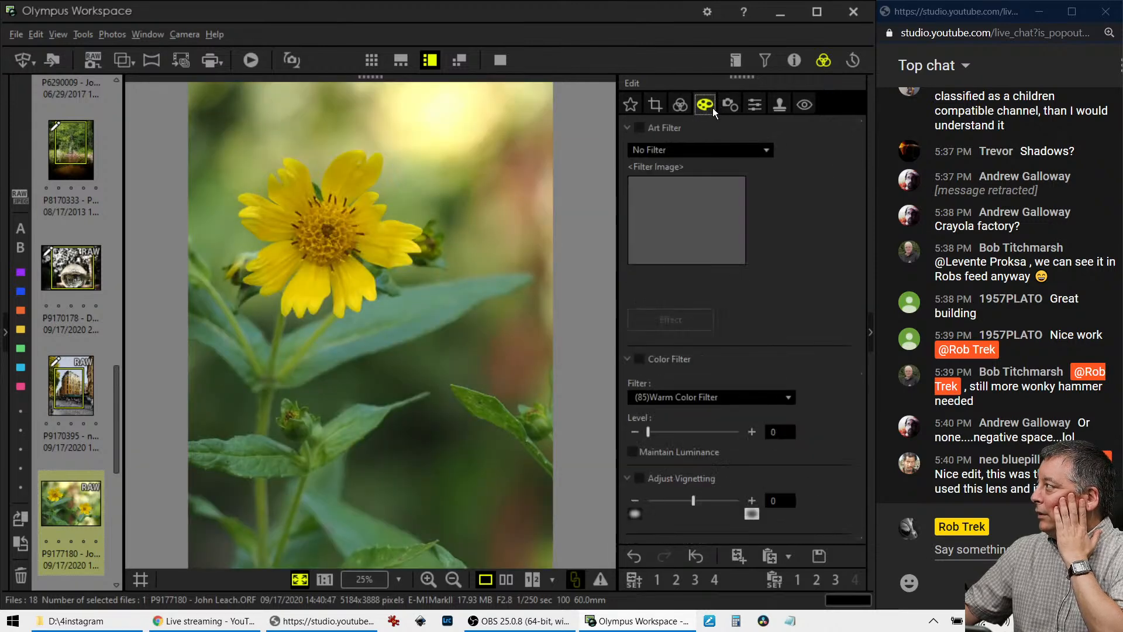
pyautogui.click(702, 149)
pyautogui.click(686, 194)
# Set the flower photo's Gradation to AUTO.
pyautogui.click(680, 106)
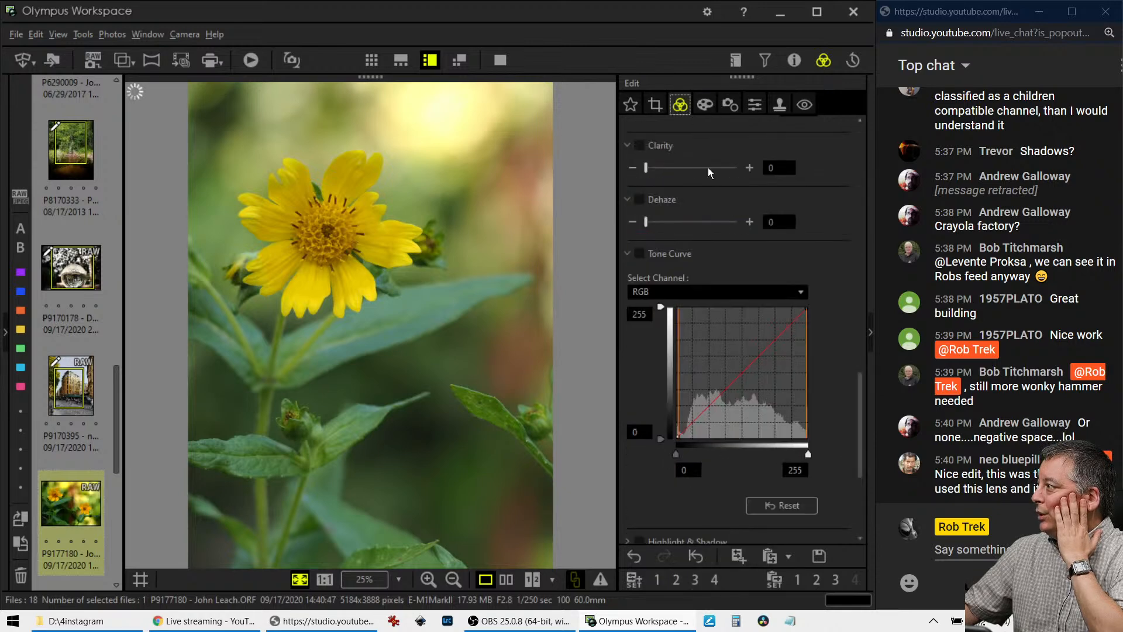
pyautogui.scroll(-2, 788, 255)
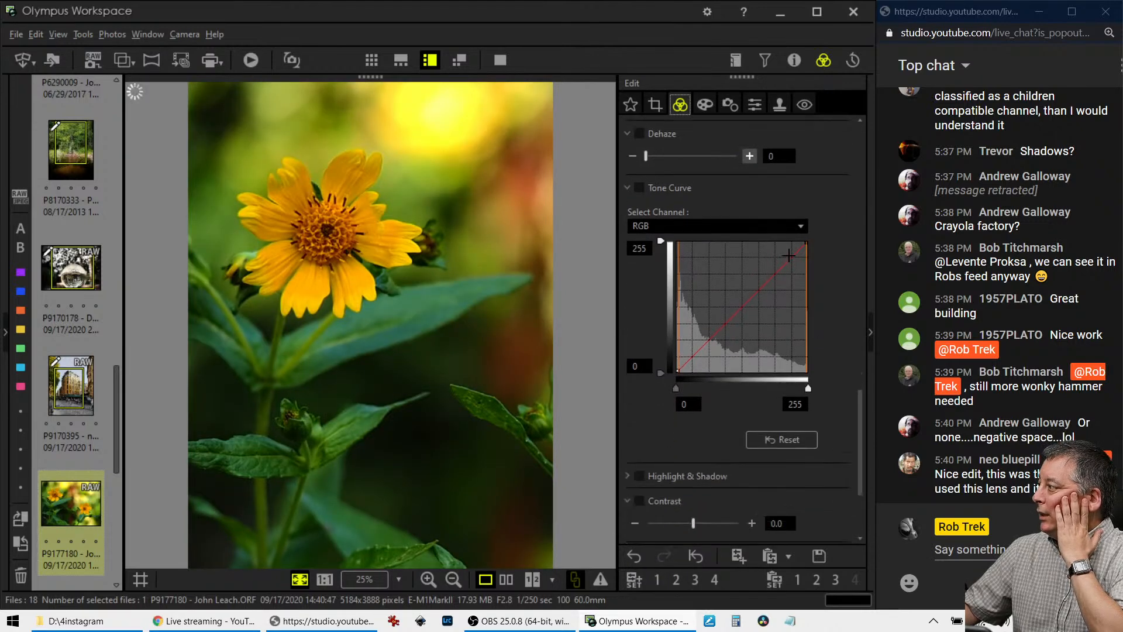
pyautogui.scroll(-1, 789, 255)
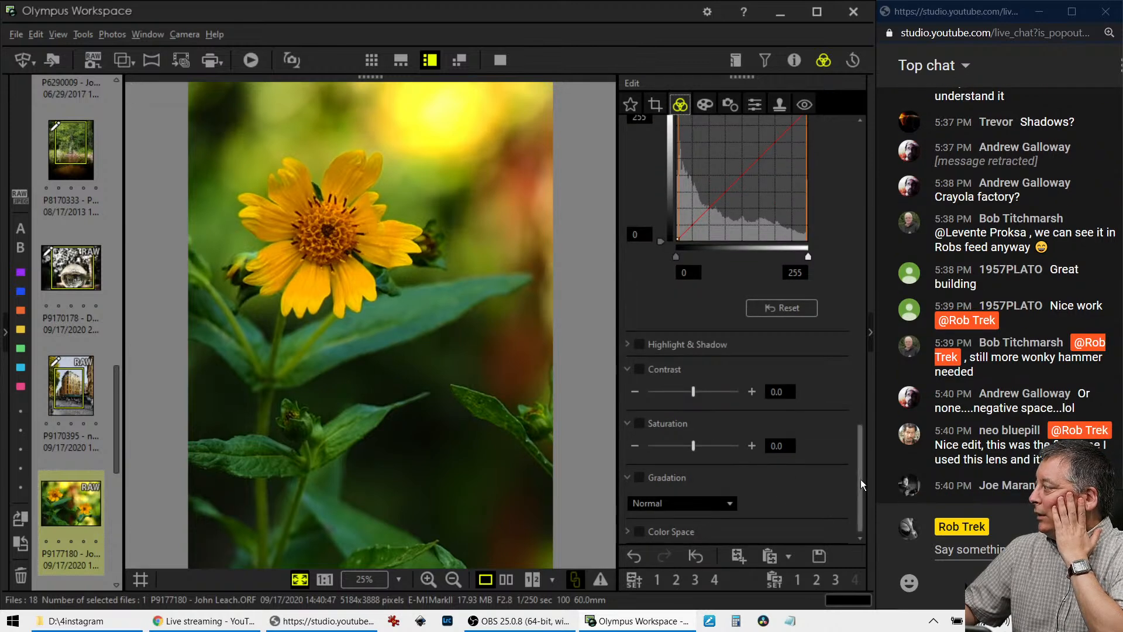
pyautogui.click(721, 507)
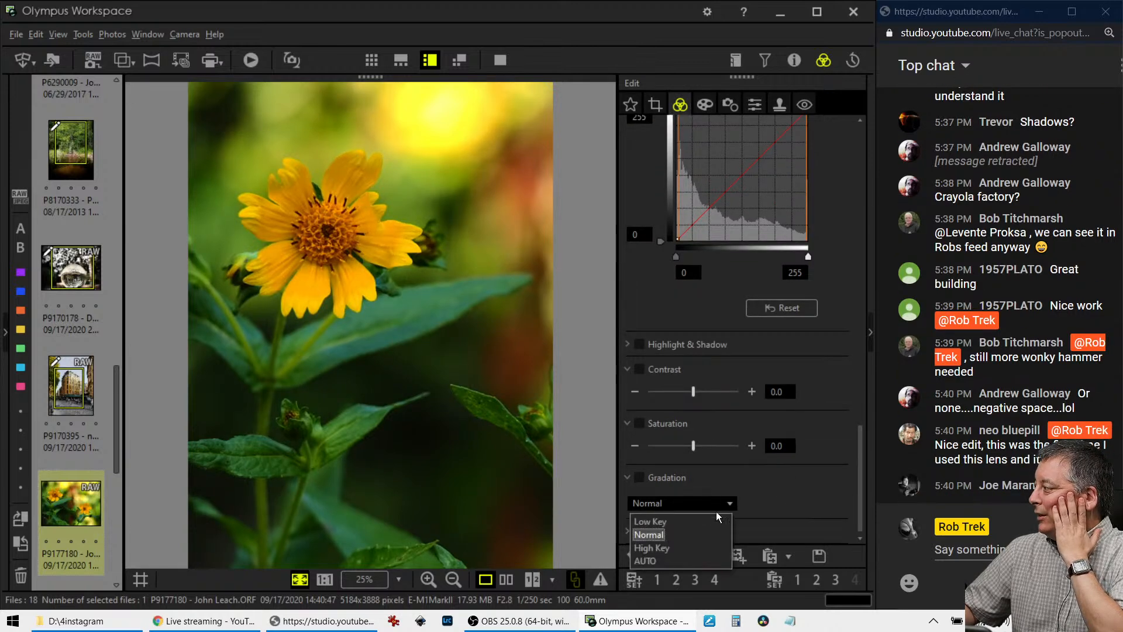
pyautogui.click(693, 555)
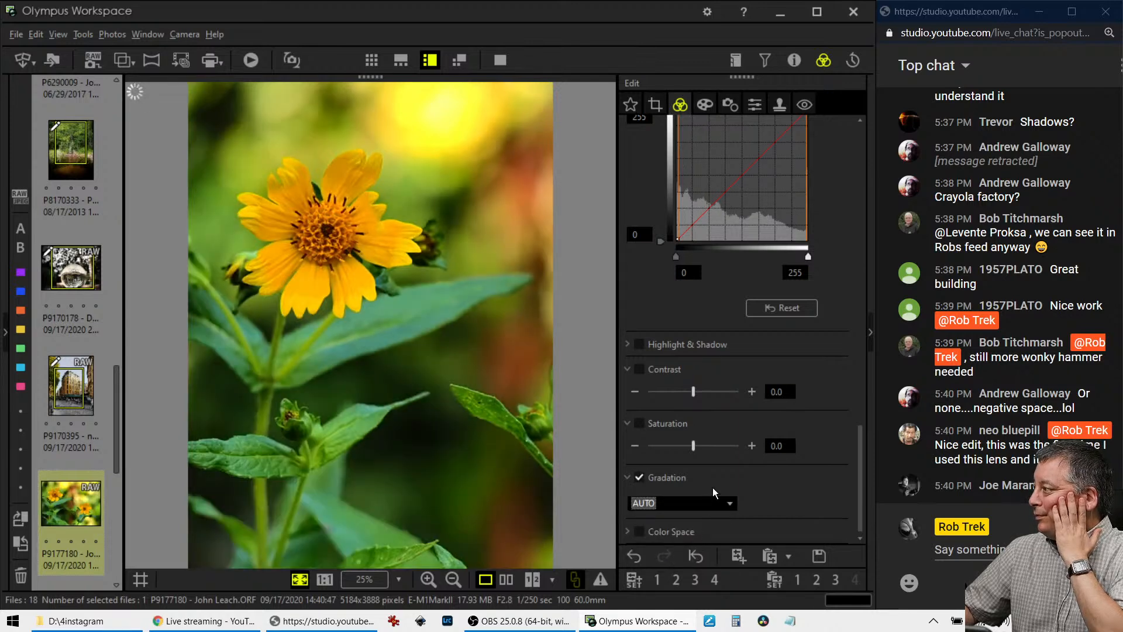
# Reduce the flower photo's Saturation to -1.2.
pyautogui.click(704, 105)
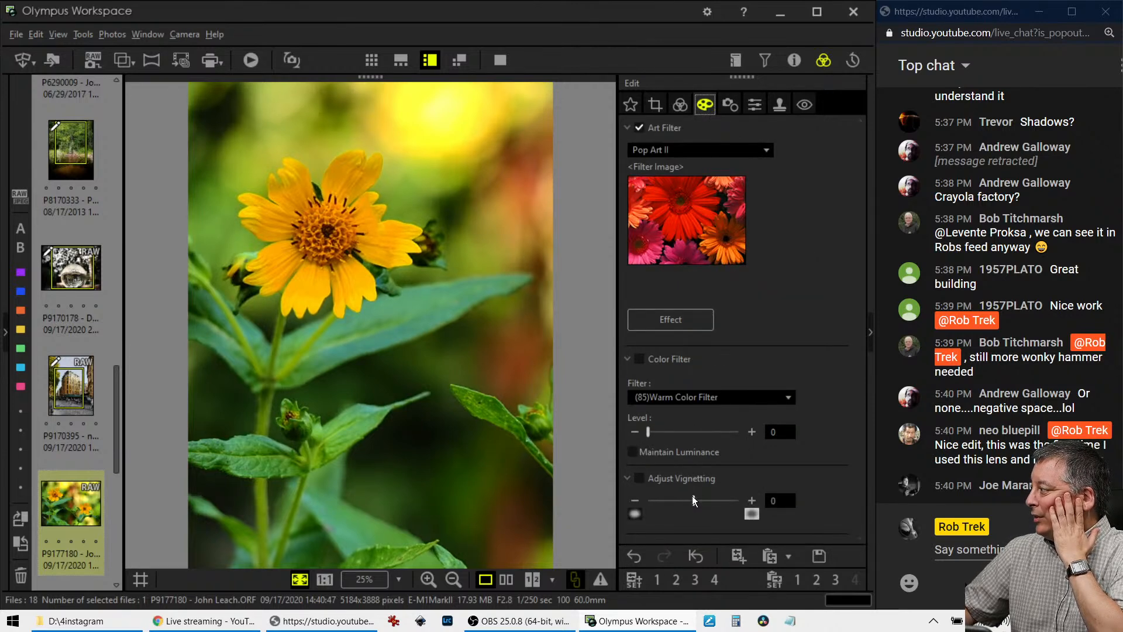
pyautogui.click(678, 106)
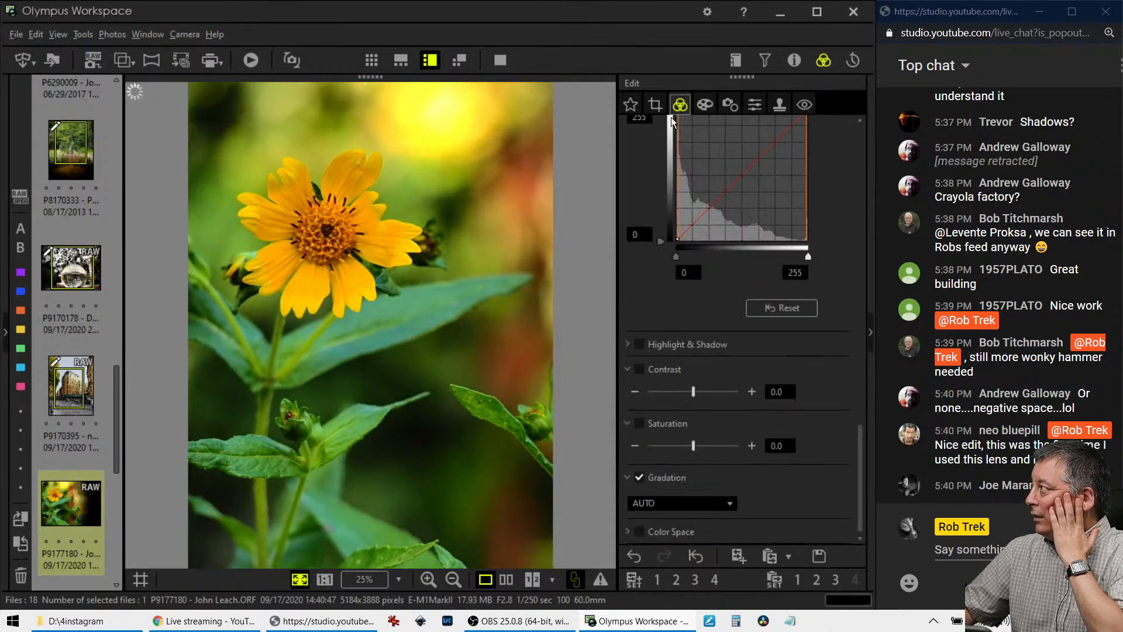
pyautogui.click(704, 452)
pyautogui.moveTo(688, 454); pyautogui.dragTo(672, 449)
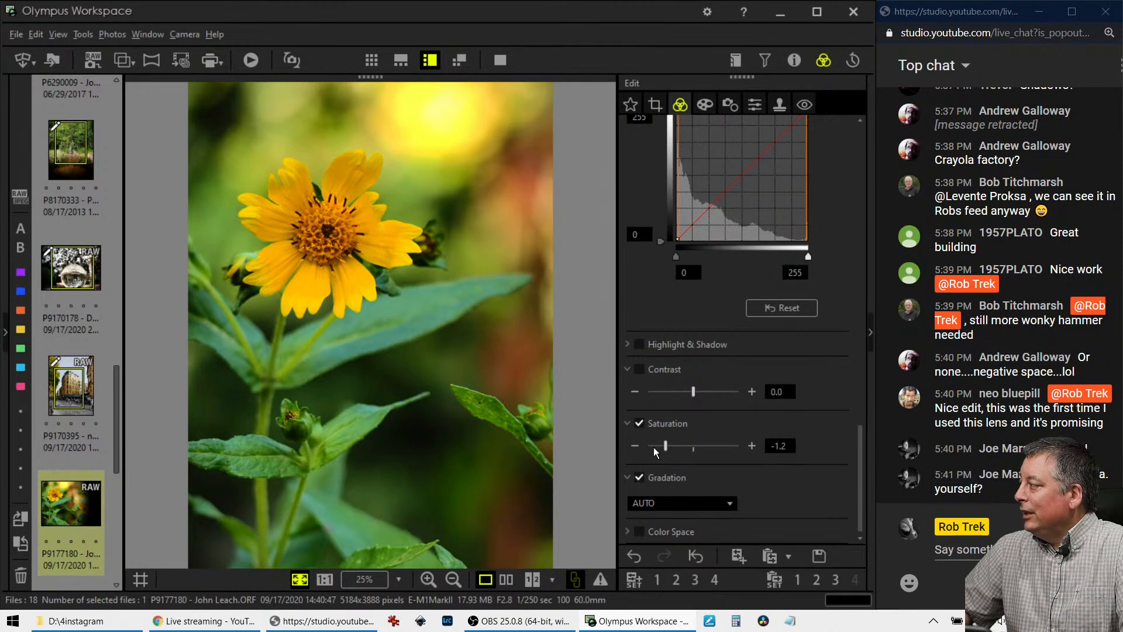
# Set Dehaze to 45 and Clarity to 32 on the flower photo.
pyautogui.scroll(3, 819, 422)
pyautogui.scroll(3, 822, 423)
pyautogui.moveTo(646, 310); pyautogui.dragTo(686, 312)
pyautogui.moveTo(646, 256); pyautogui.dragTo(675, 257)
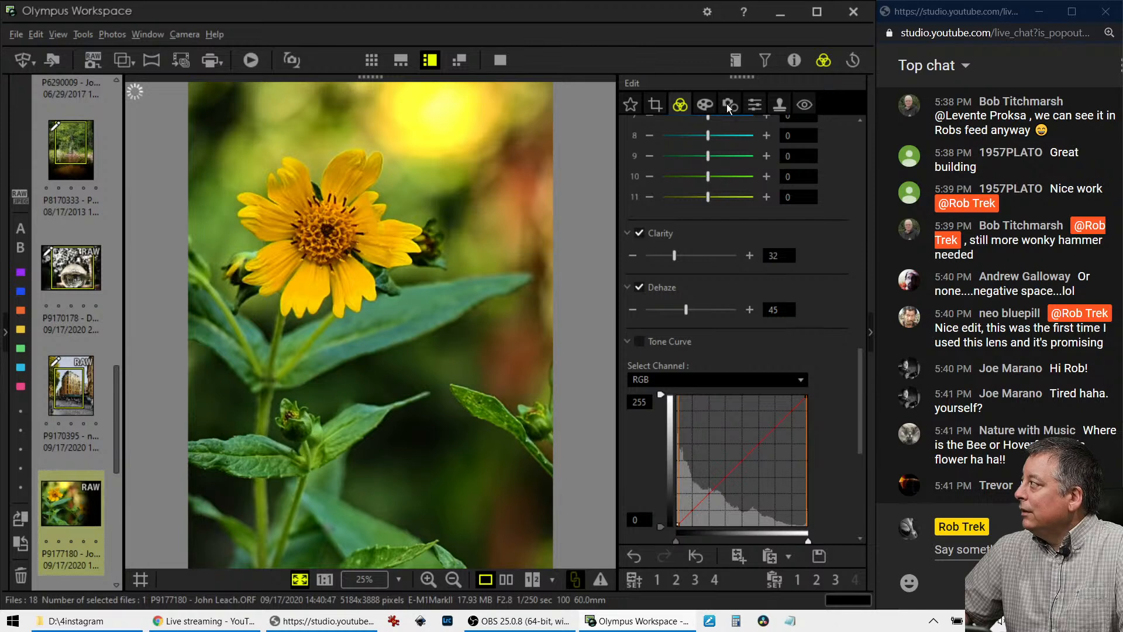
# Set the Clone Stamp to size 250 and blur 79, and clone background over the tip of the stray right-hand leaf.
pyautogui.click(779, 104)
pyautogui.moveTo(650, 162); pyautogui.dragTo(767, 167)
pyautogui.moveTo(648, 196); pyautogui.dragTo(705, 202)
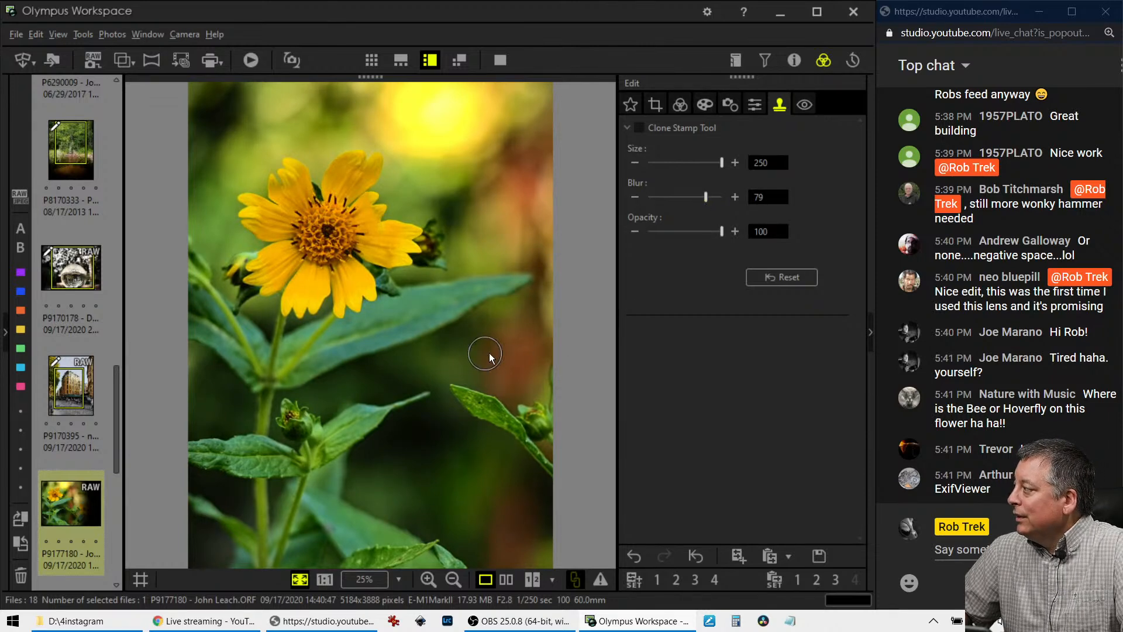
pyautogui.click(454, 345)
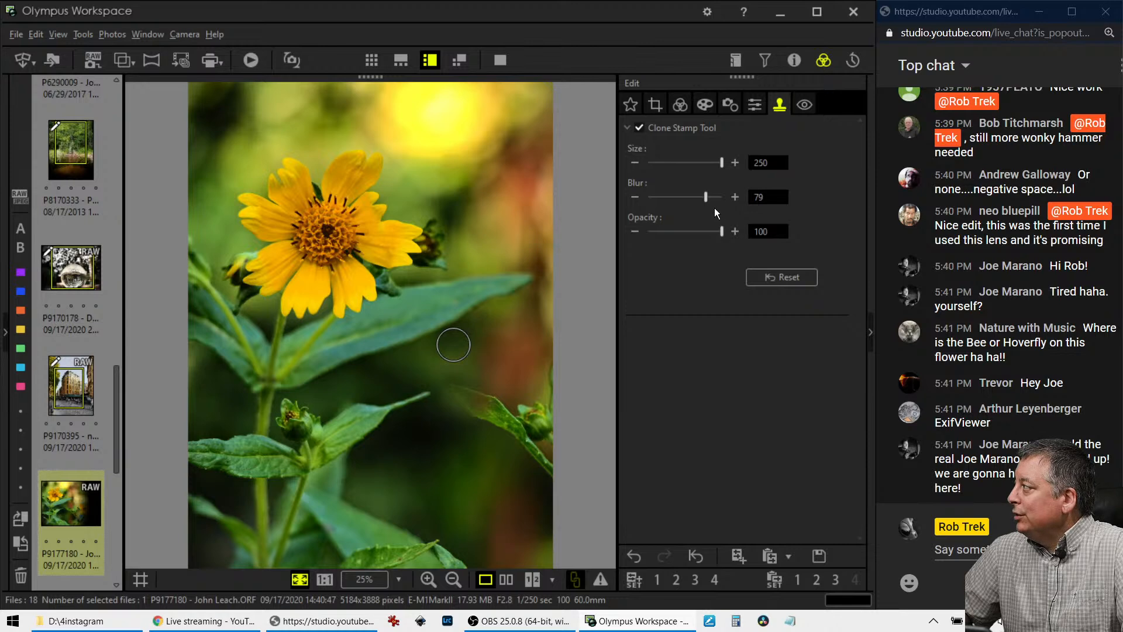
# Lower the Clone Stamp blur to 64 and clone background over the remaining leaf and bud at the photo's right edge.
pyautogui.moveTo(707, 196); pyautogui.dragTo(695, 196)
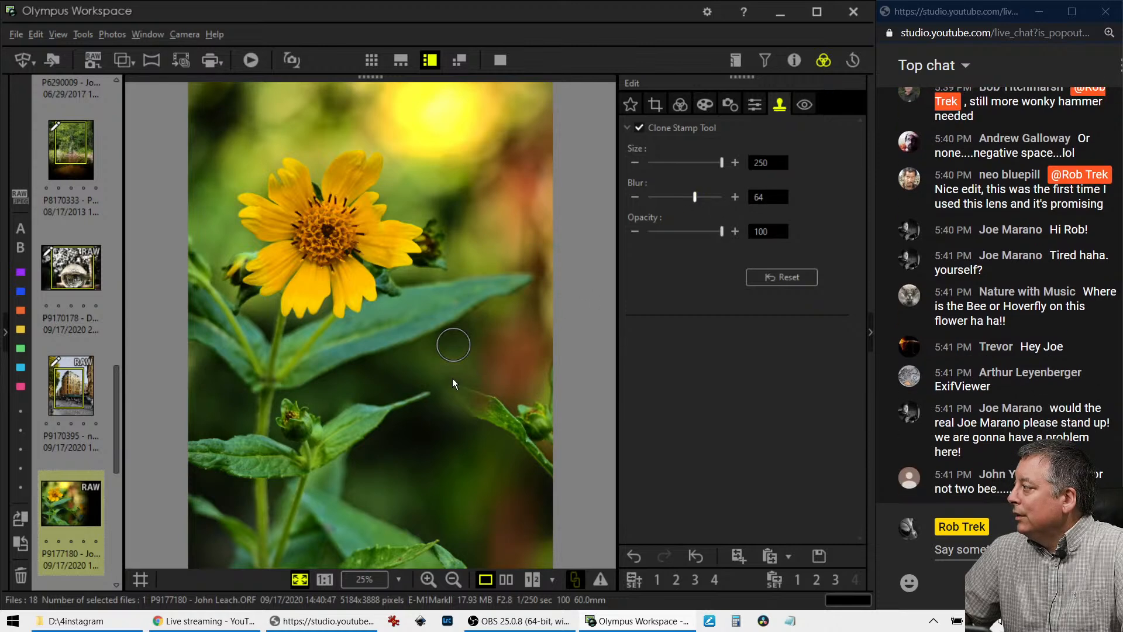
pyautogui.click(456, 339)
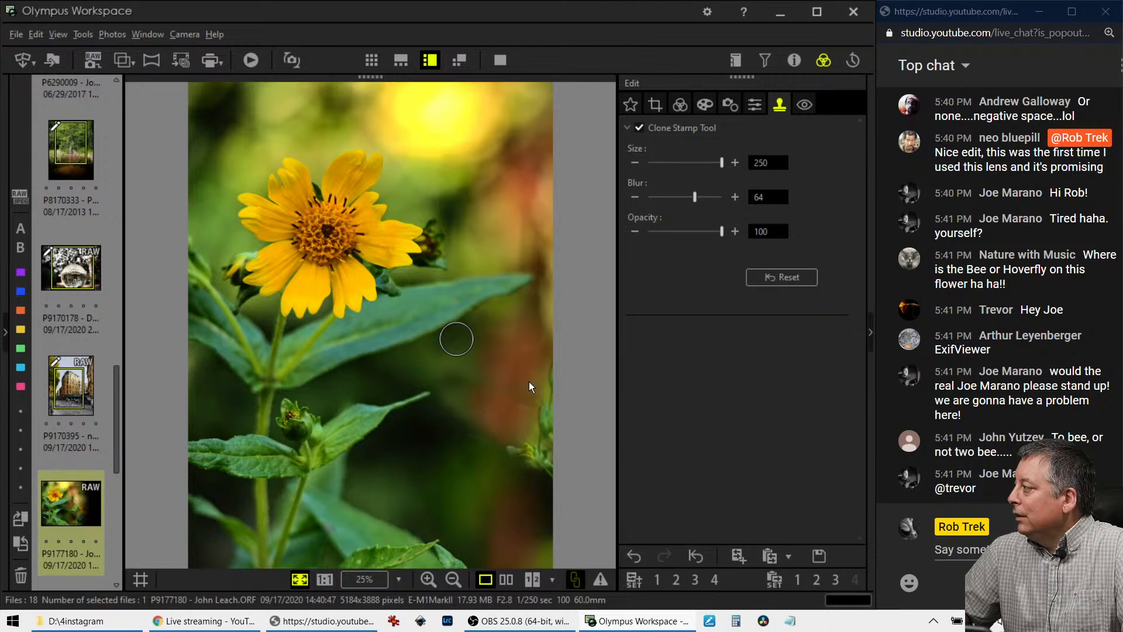
pyautogui.click(427, 469)
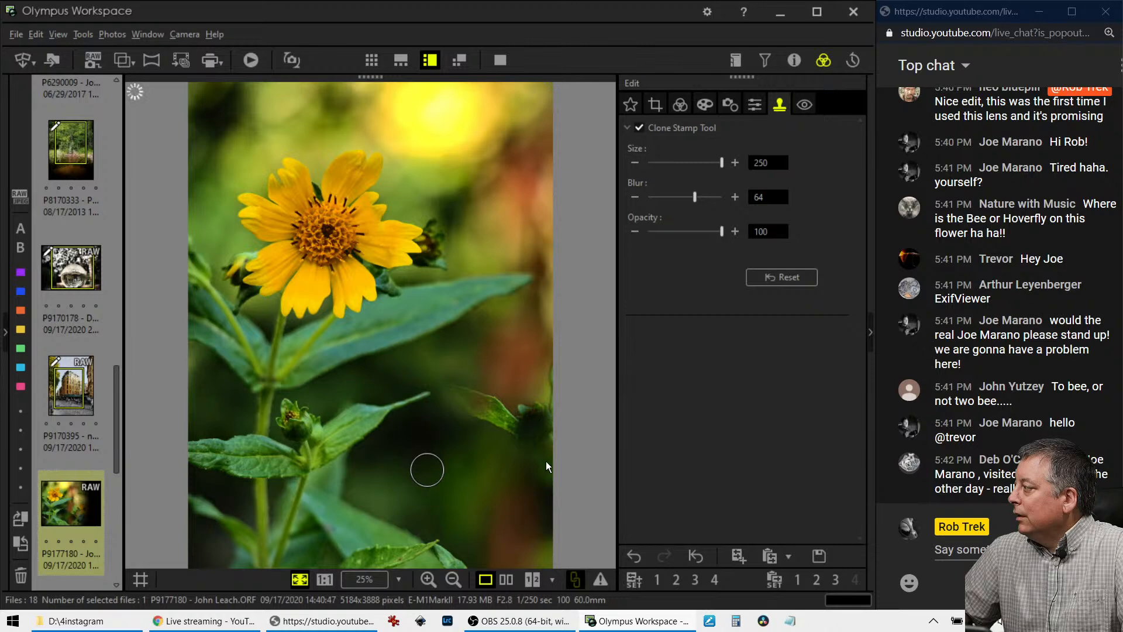
pyautogui.moveTo(553, 392); pyautogui.dragTo(539, 416)
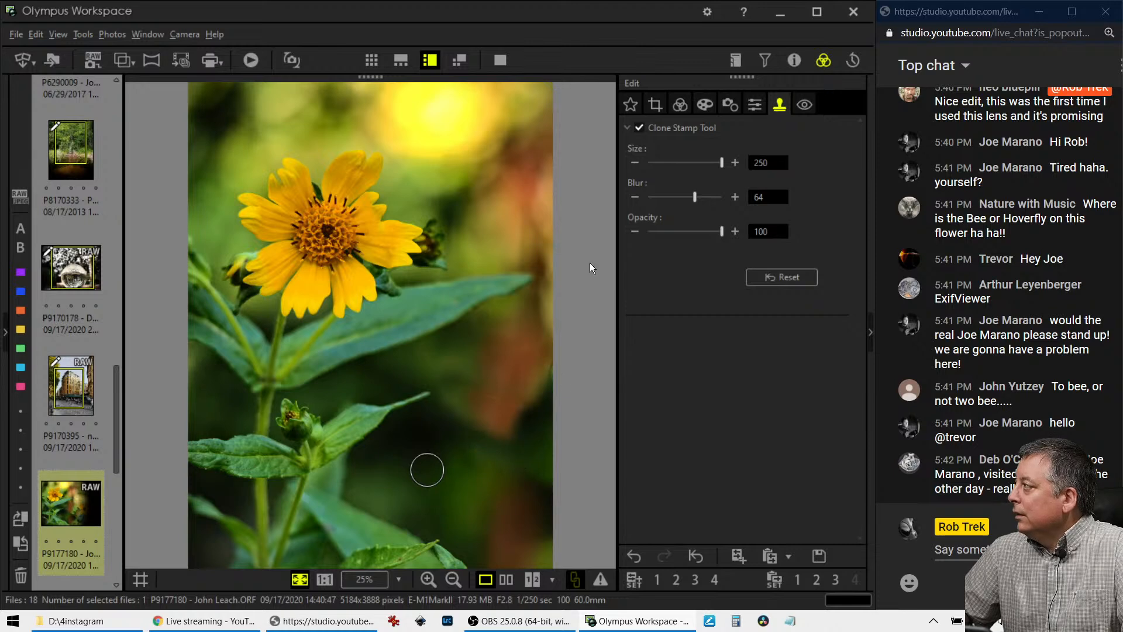
# In Adjust Color, set the saturation of color 0 (yellow) to -2 and color 1 (orange) to -3.
pyautogui.click(675, 105)
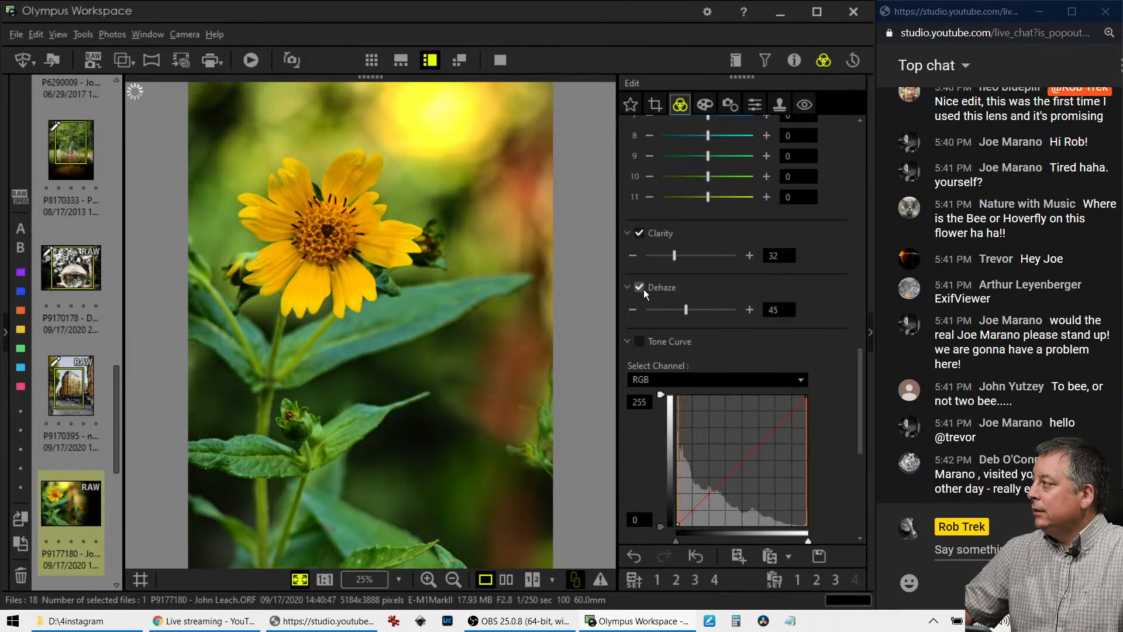
pyautogui.click(322, 225)
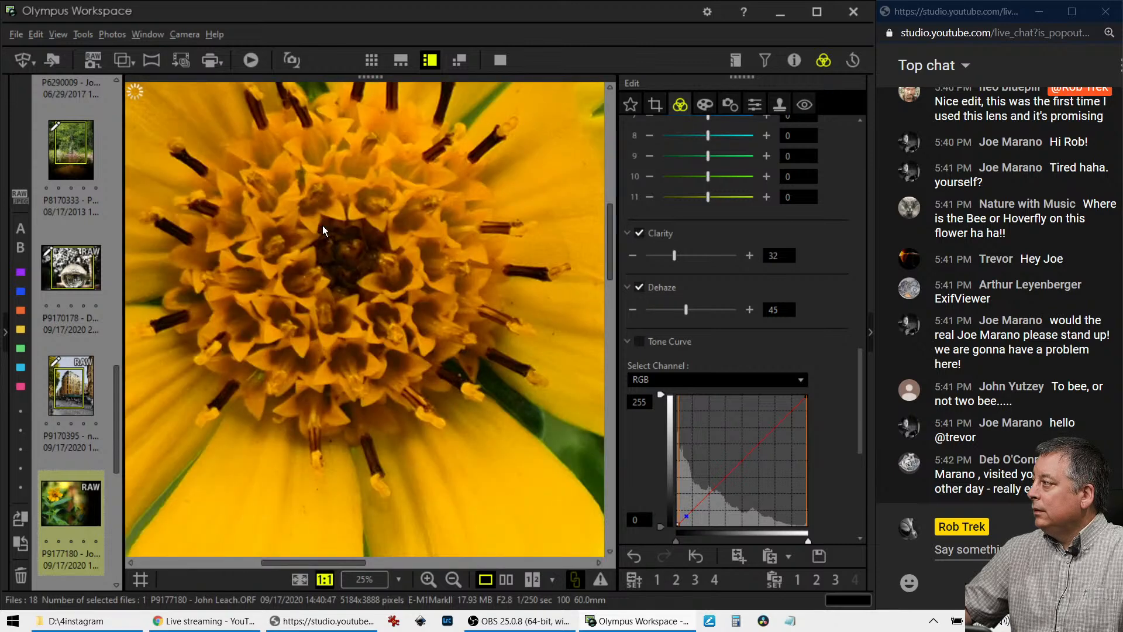
pyautogui.scroll(2, 762, 282)
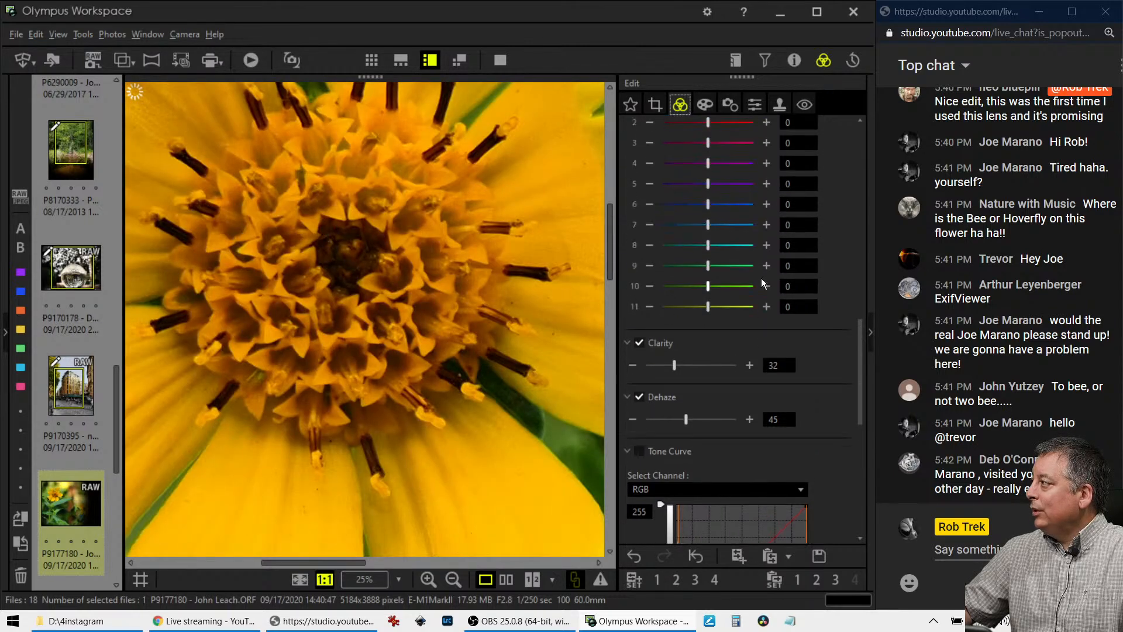
pyautogui.click(366, 225)
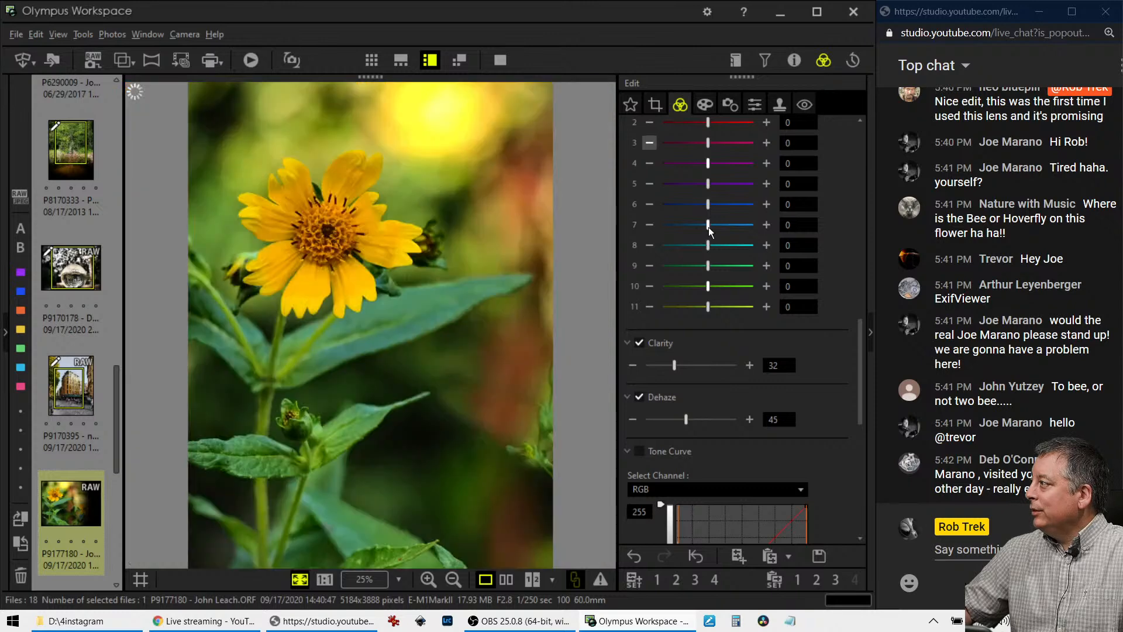
pyautogui.scroll(6, 708, 233)
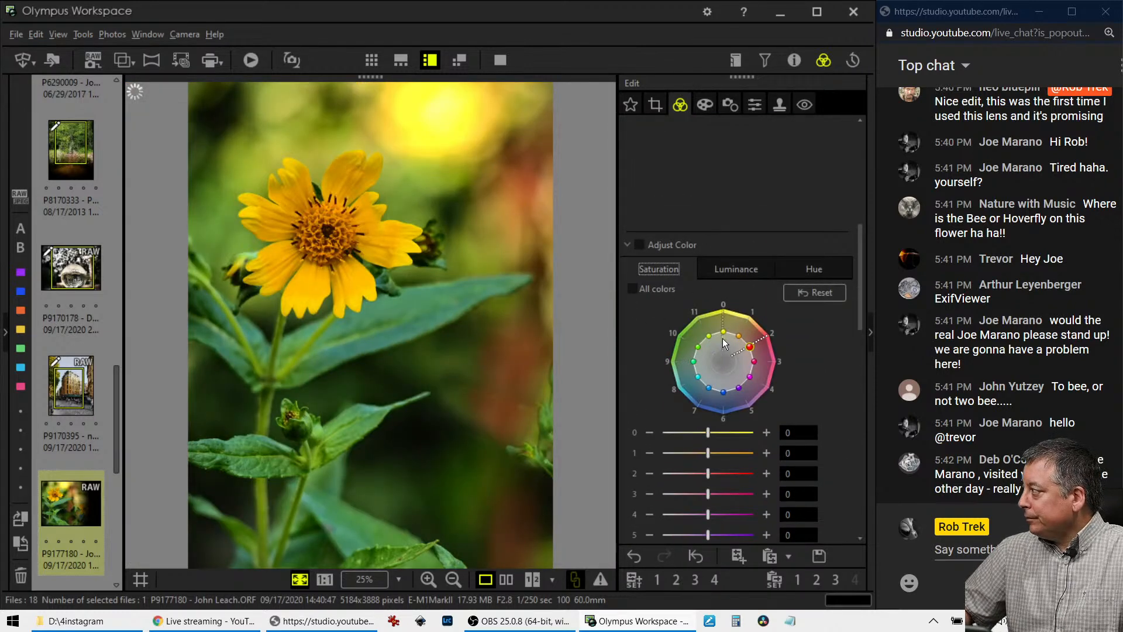
pyautogui.moveTo(727, 338); pyautogui.dragTo(736, 347)
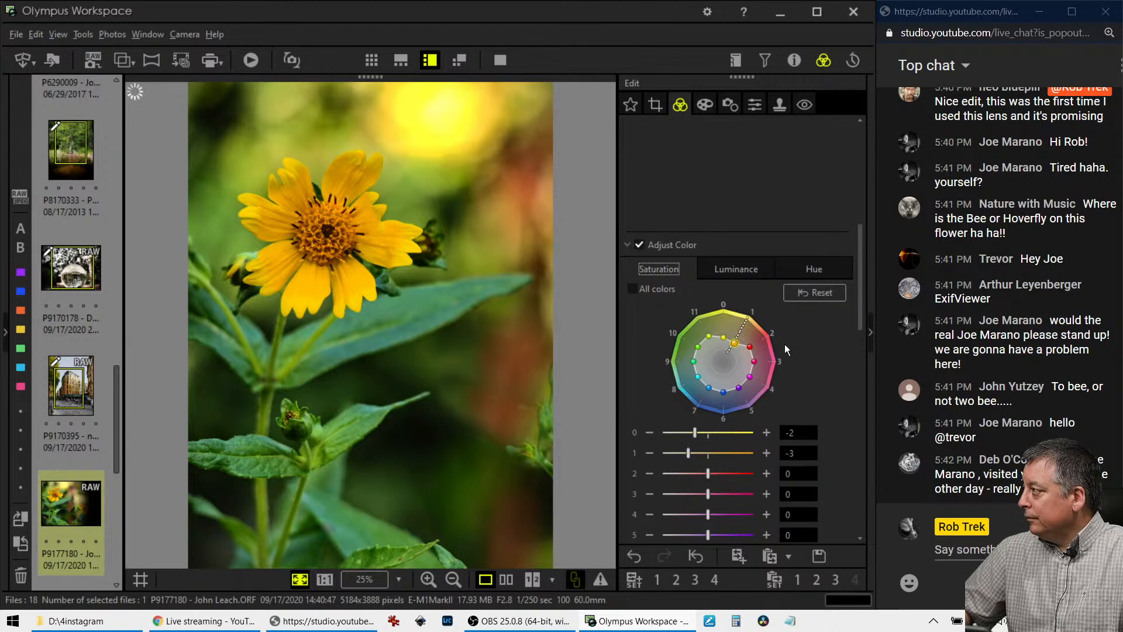
# Try lowering the luminance of greens 9 and 10 in Adjust Color, and return both to their starting level.
pyautogui.click(749, 274)
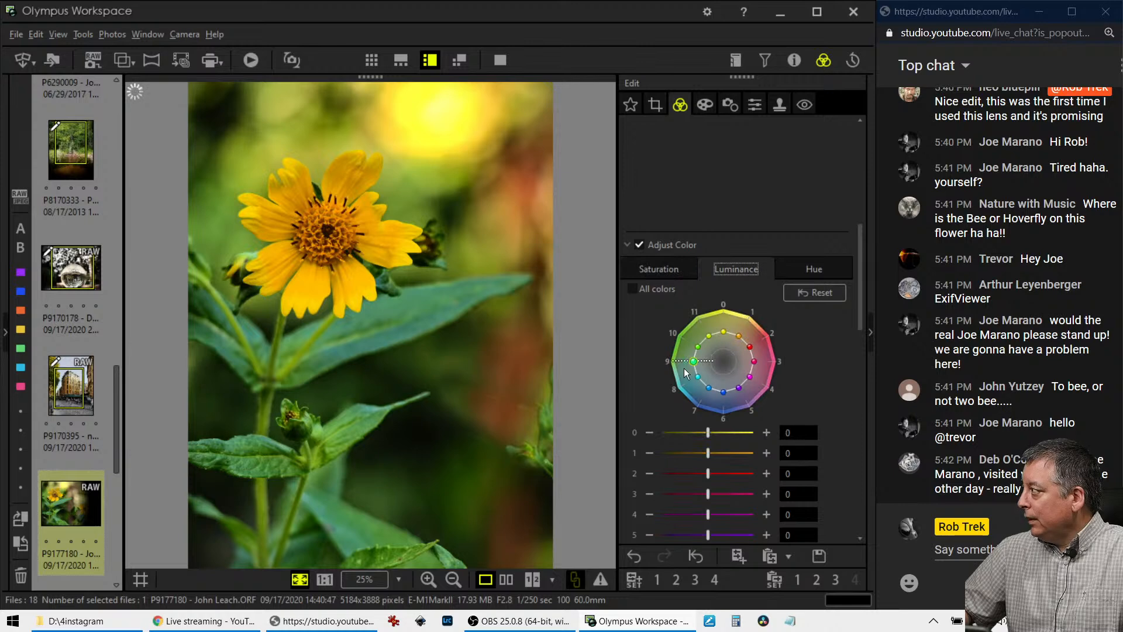
pyautogui.moveTo(698, 346); pyautogui.dragTo(705, 351)
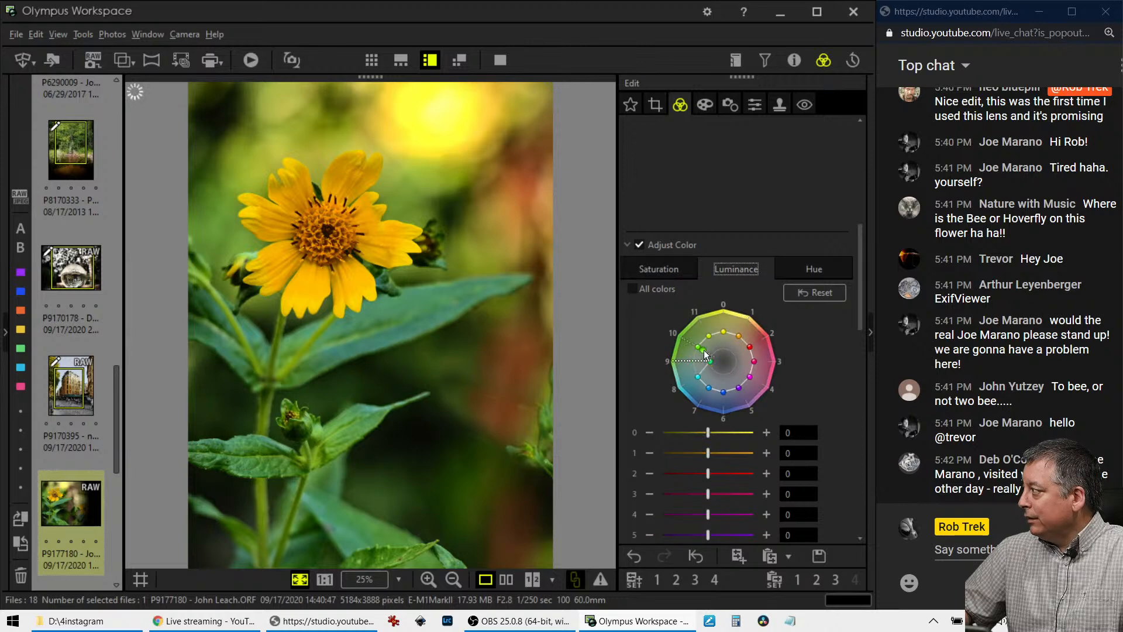
pyautogui.click(652, 270)
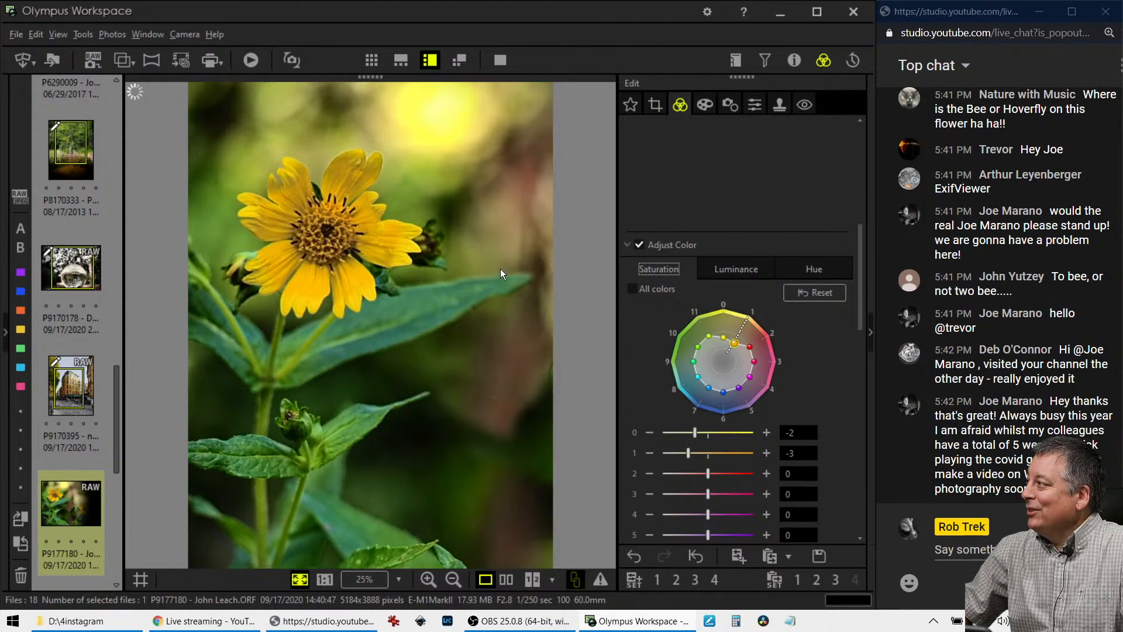
pyautogui.click(731, 275)
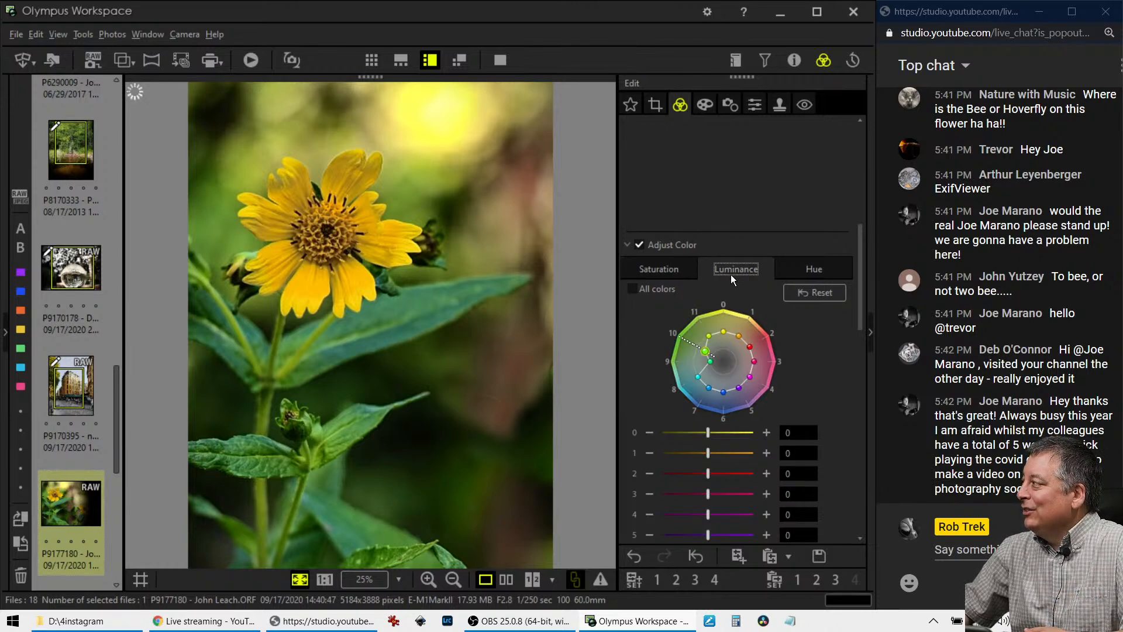
pyautogui.click(700, 359)
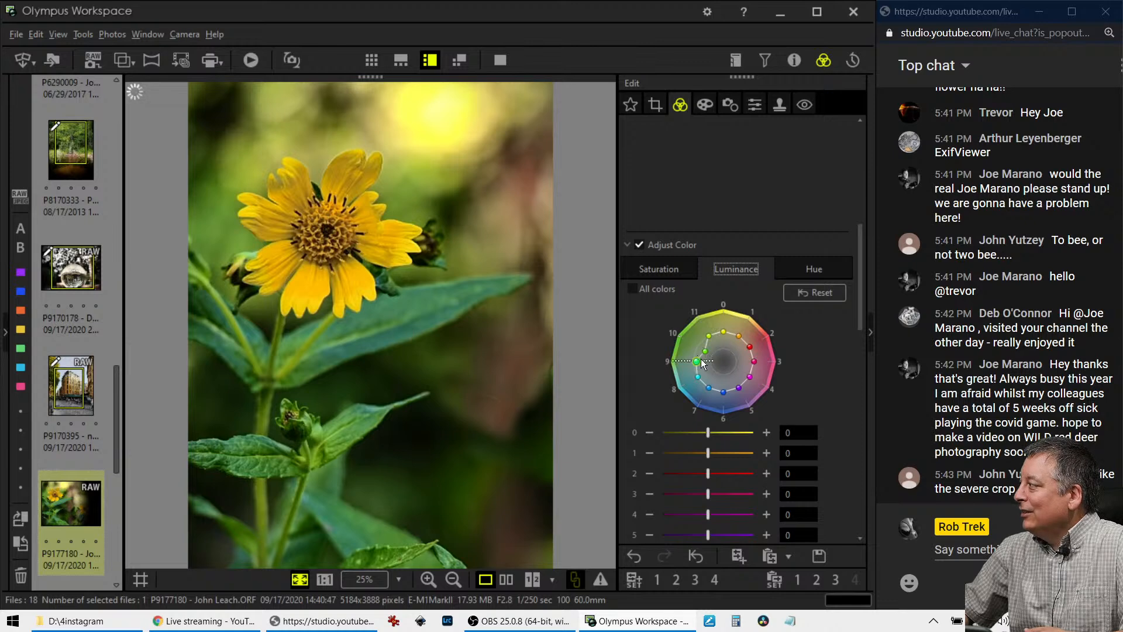
pyautogui.click(698, 348)
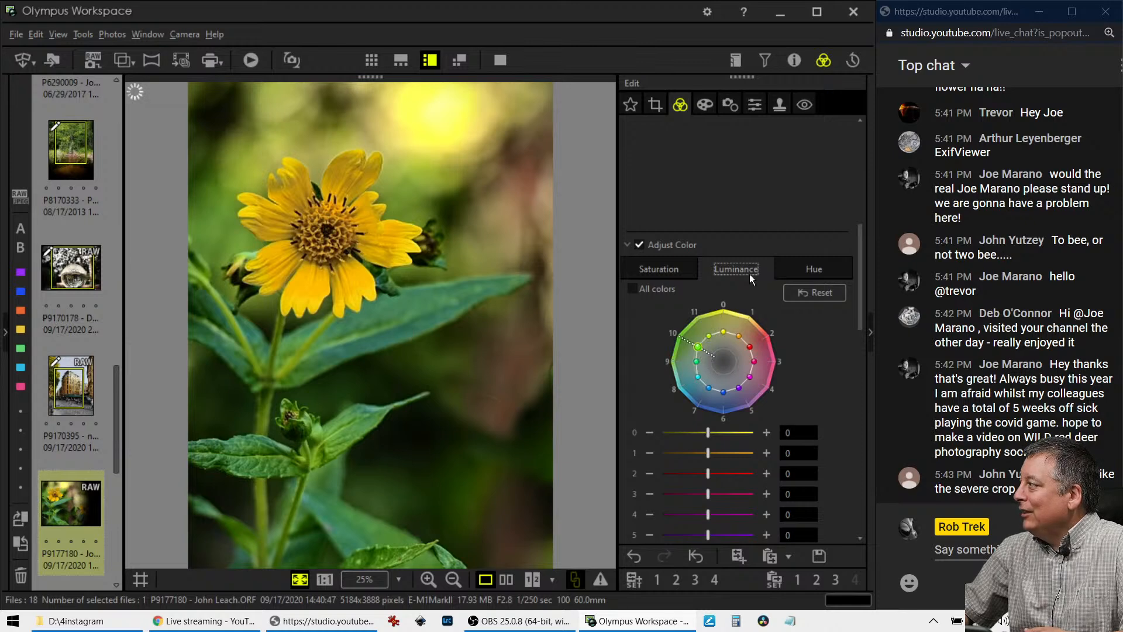
# Set the Adjust Color saturation of both color 0 (yellow) and color 1 (orange) to -1 on the flower photo.
pyautogui.click(659, 270)
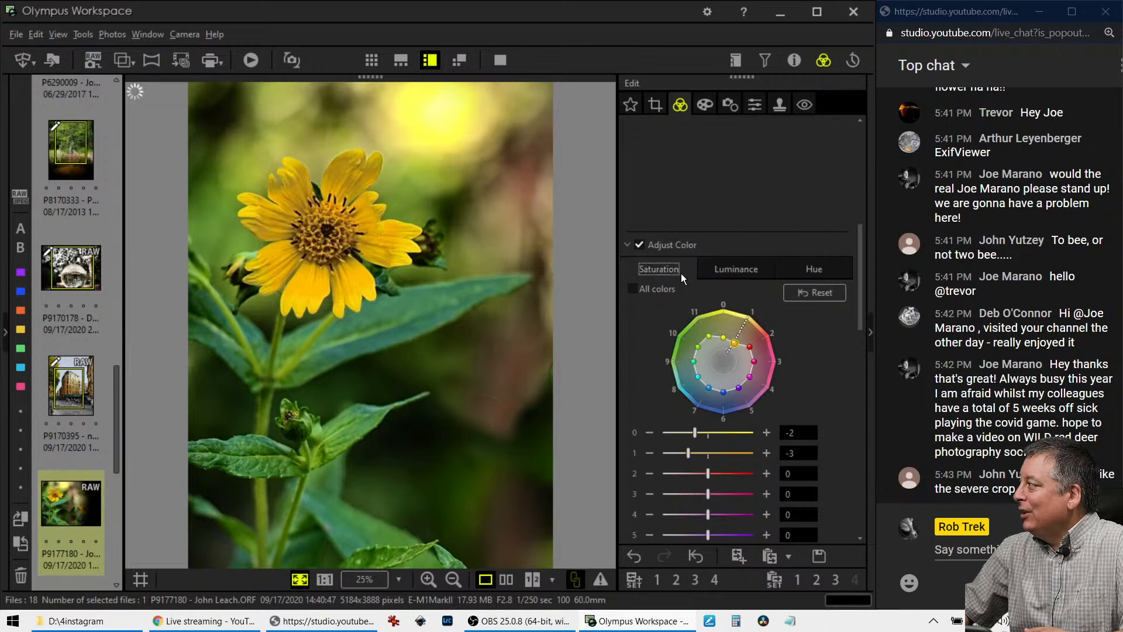
pyautogui.click(726, 338)
pyautogui.click(737, 344)
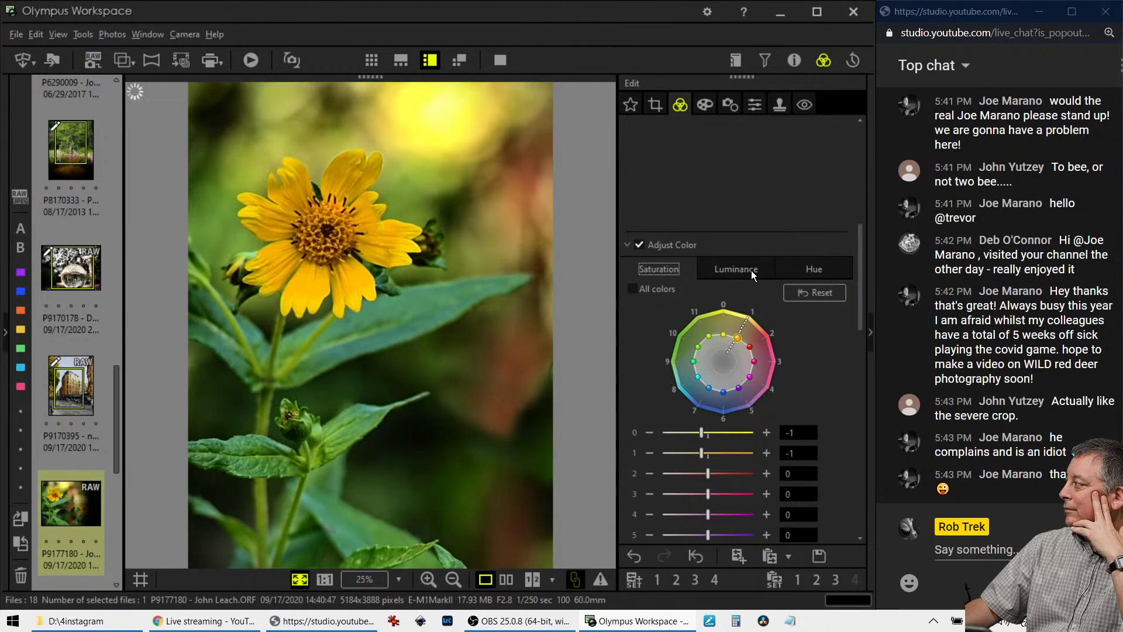
# Compare the edited flower photo side by side with its original at full screen, and return to the editing view.
pyautogui.click(505, 579)
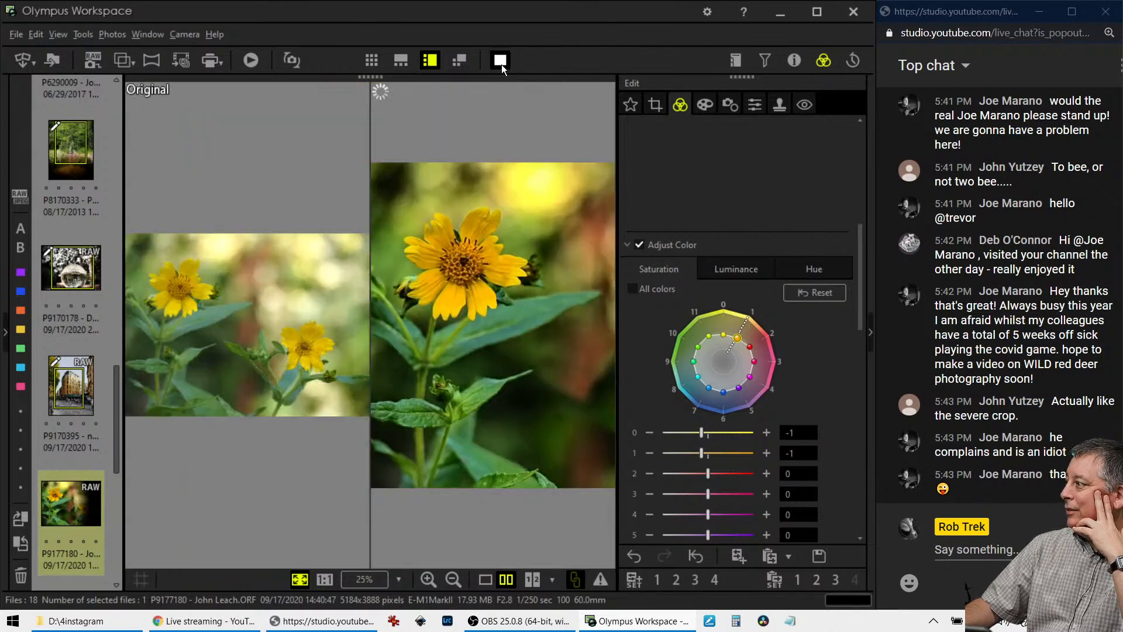
pyautogui.click(500, 60)
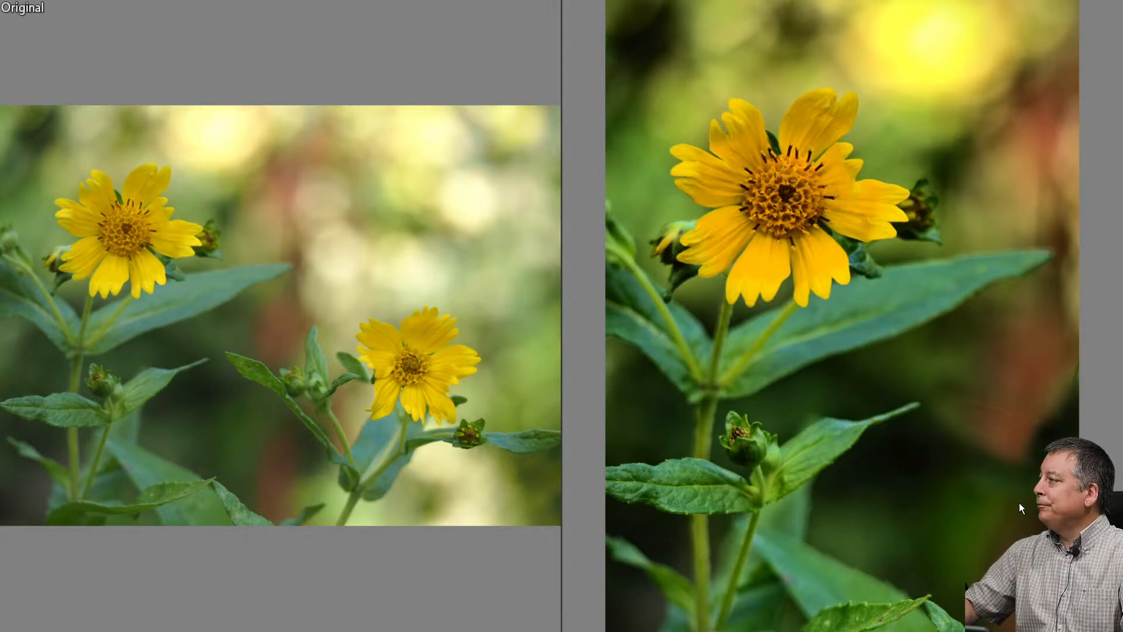
pyautogui.press('Escape')
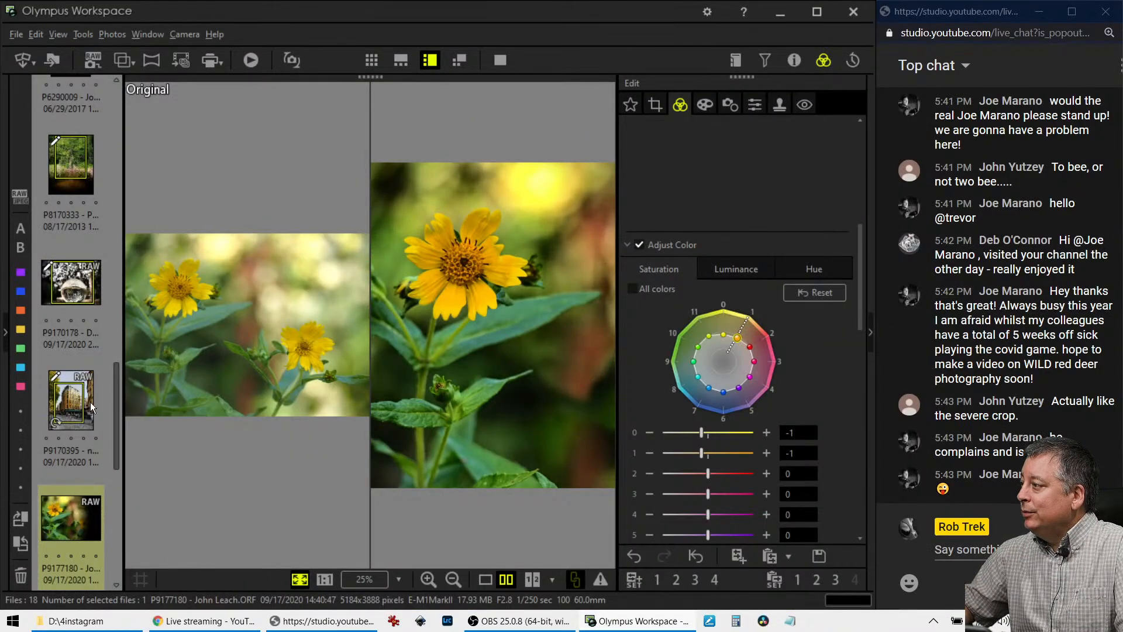
# Open the PF140627 raw photo of the rocky shore with gulls and show it as a single image.
pyautogui.scroll(-3, 79, 403)
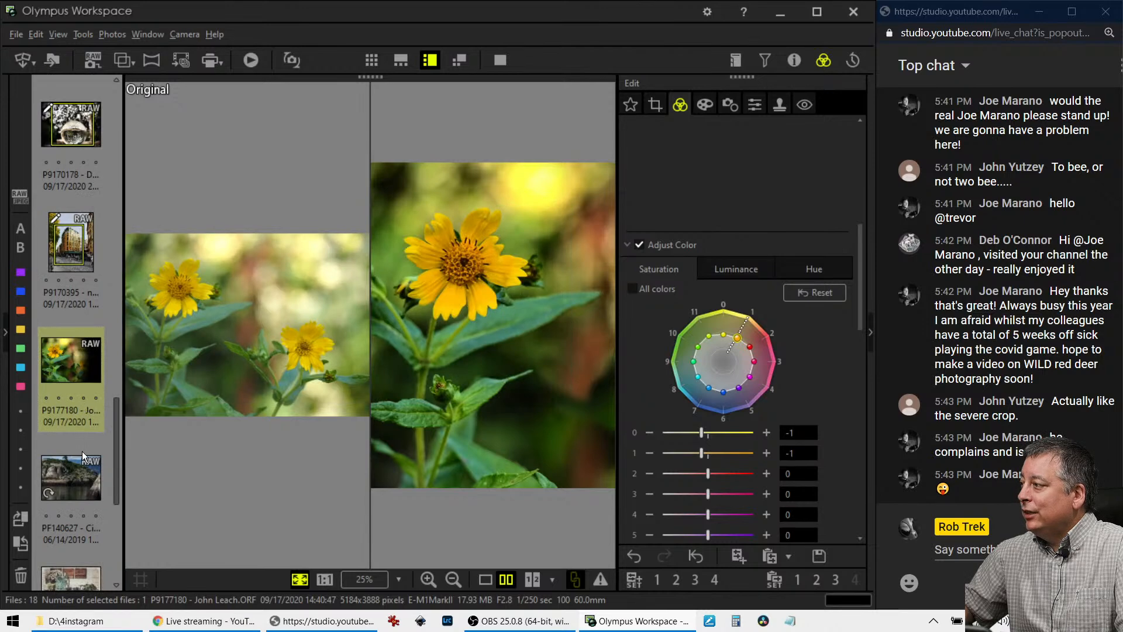
pyautogui.click(75, 470)
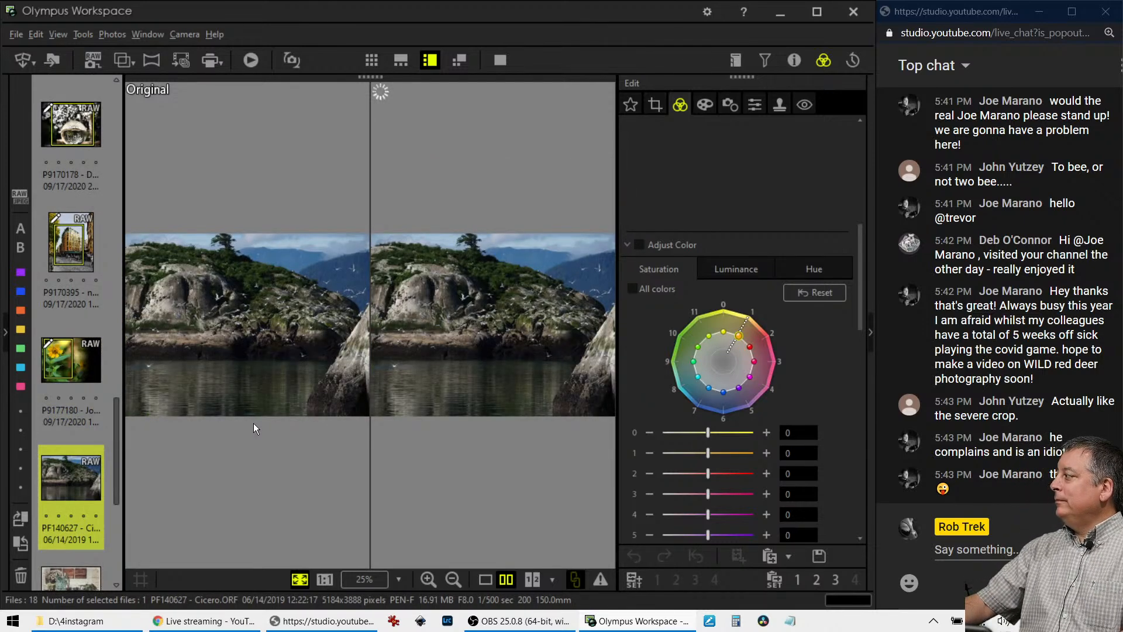
pyautogui.click(480, 581)
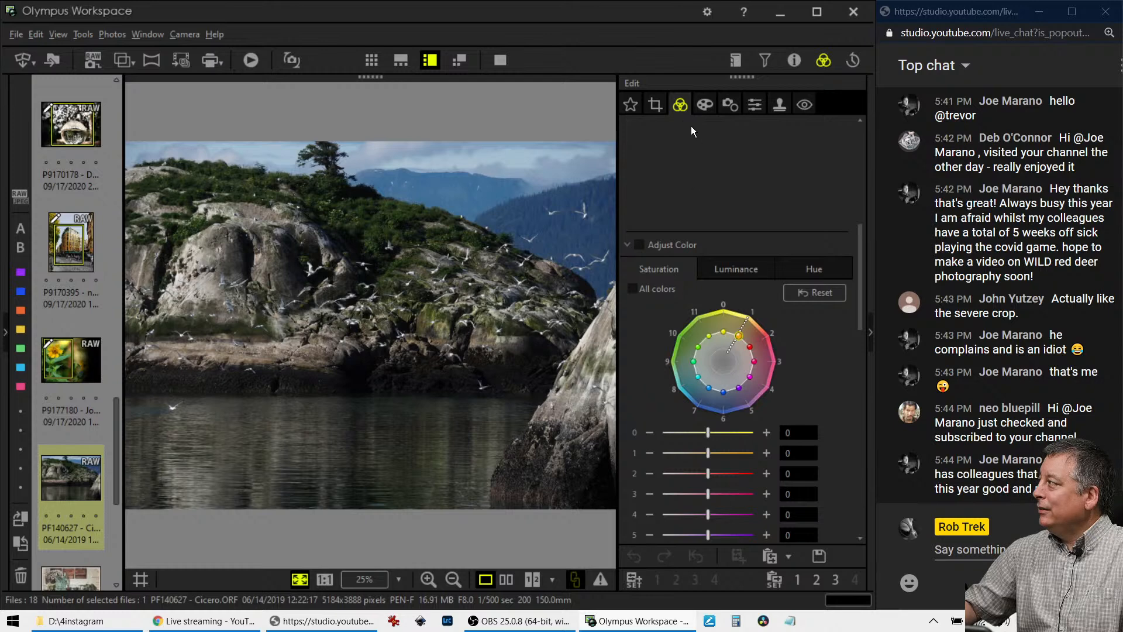
# Straighten the rocky shore photo with a crop tilt adjustment of -0.7.
pyautogui.click(656, 105)
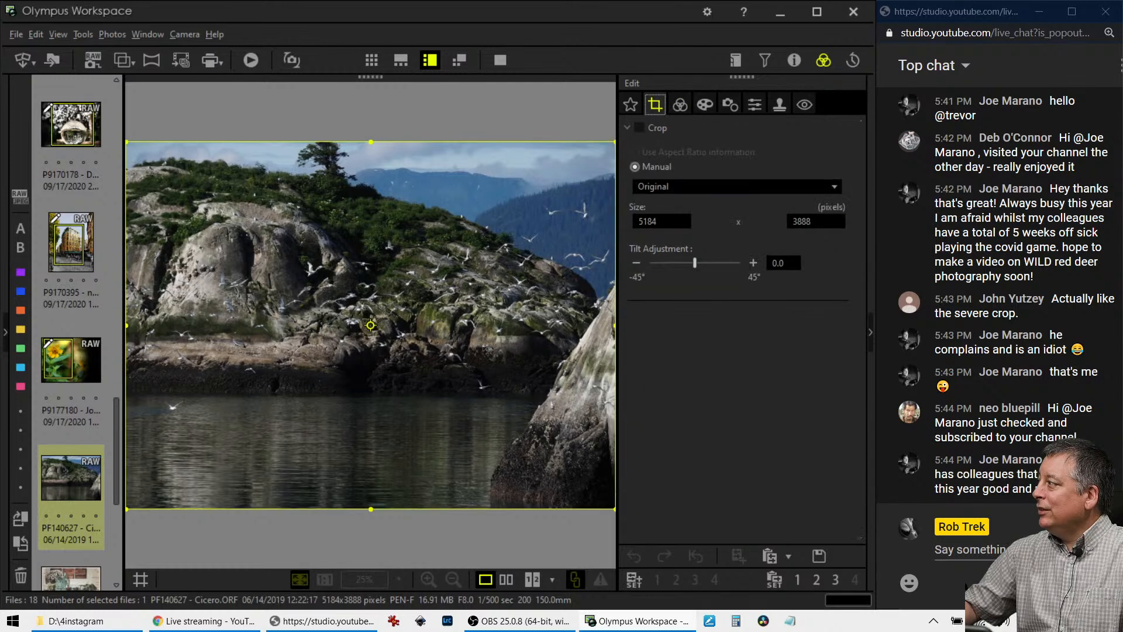
pyautogui.click(640, 262)
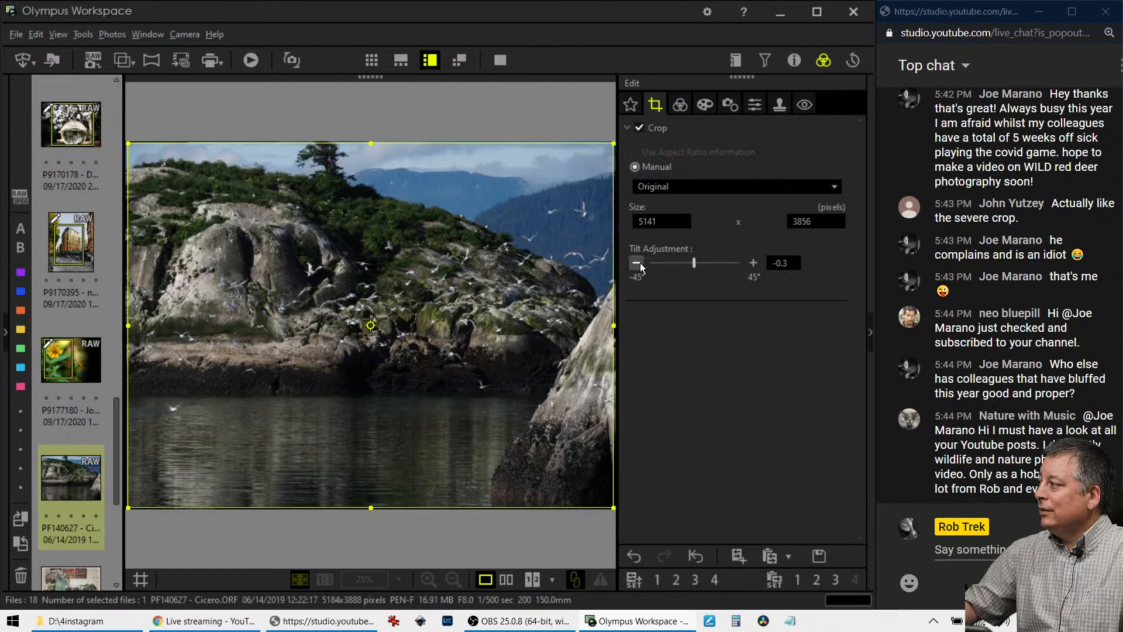
pyautogui.click(640, 262)
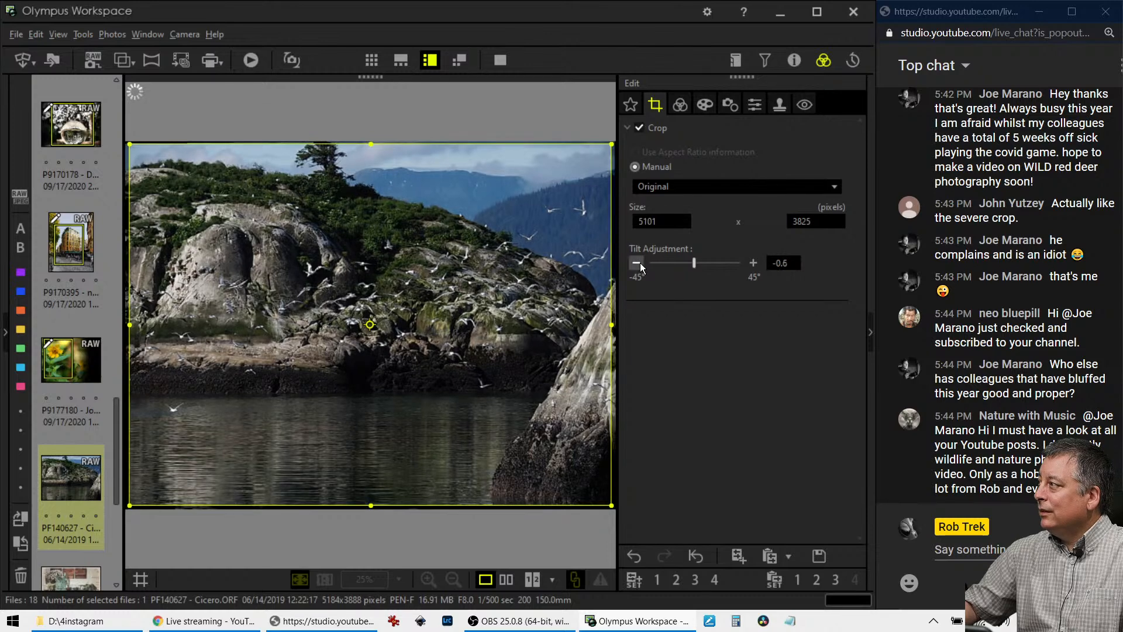
pyautogui.click(640, 263)
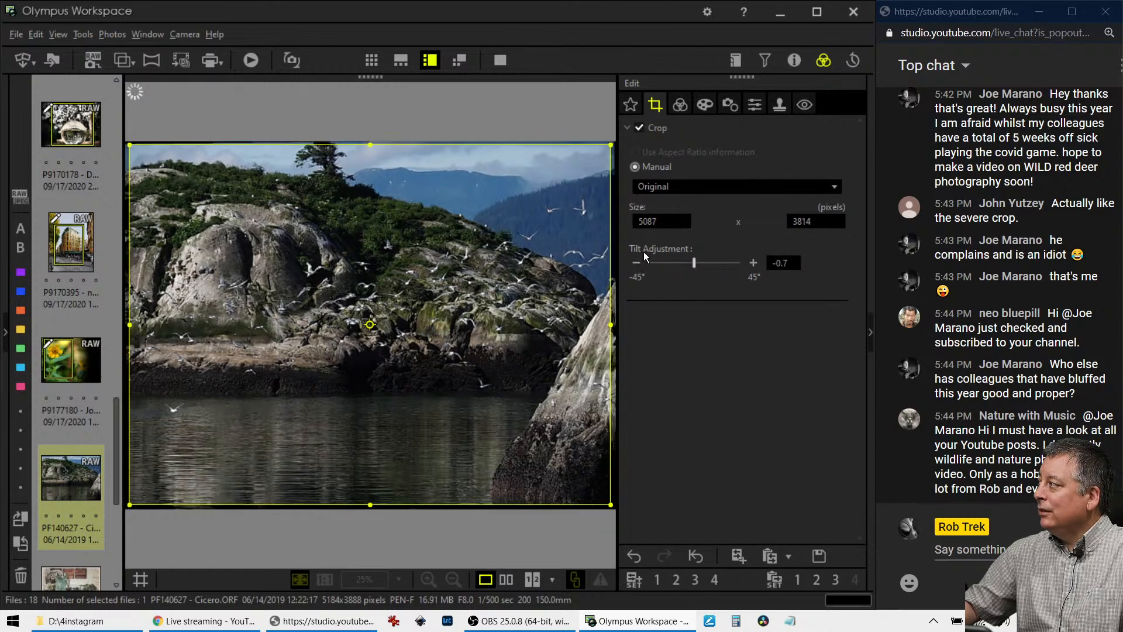
# Crop the shore photo to 1:1 (6:6) at about 3726 pixels square, framing the flying gulls and the right-hand rock.
pyautogui.click(668, 191)
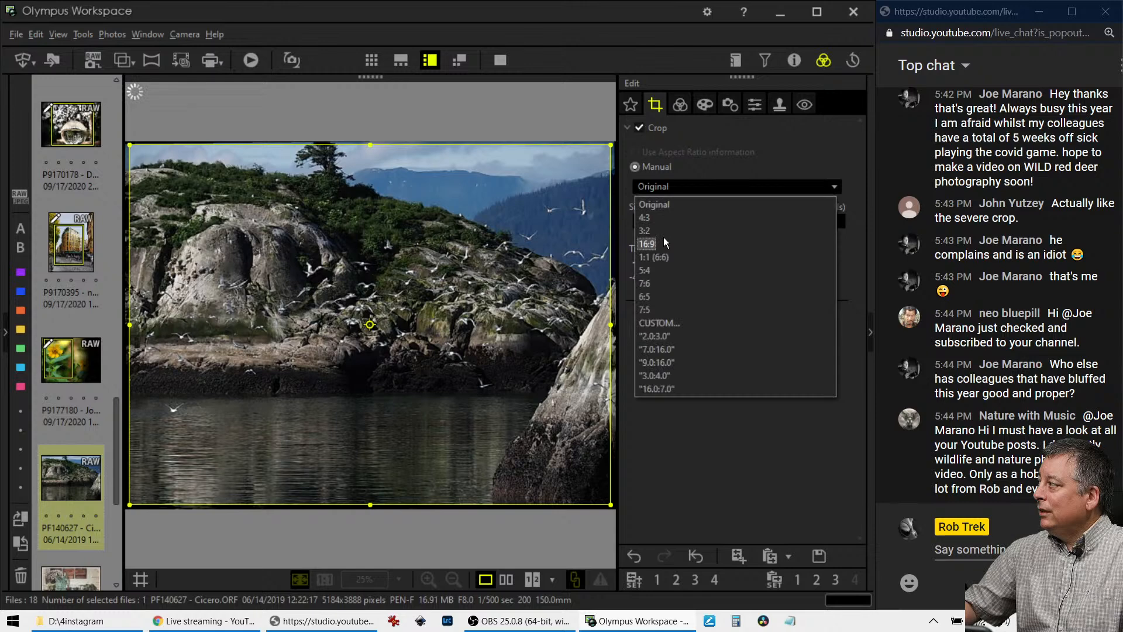
pyautogui.click(661, 257)
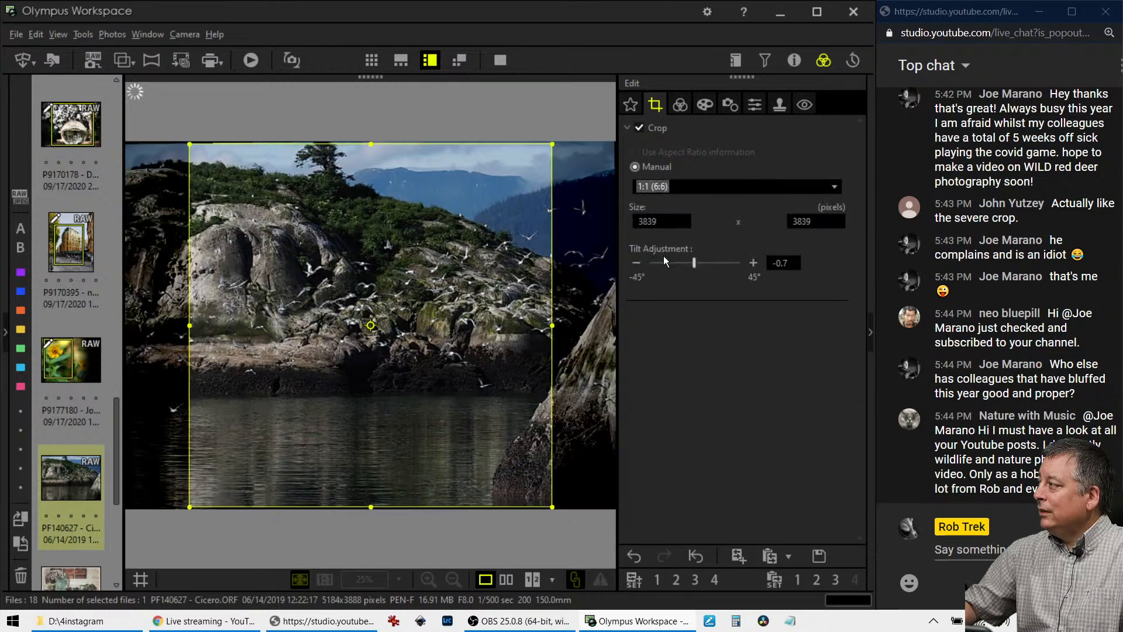
pyautogui.moveTo(352, 297); pyautogui.dragTo(464, 300)
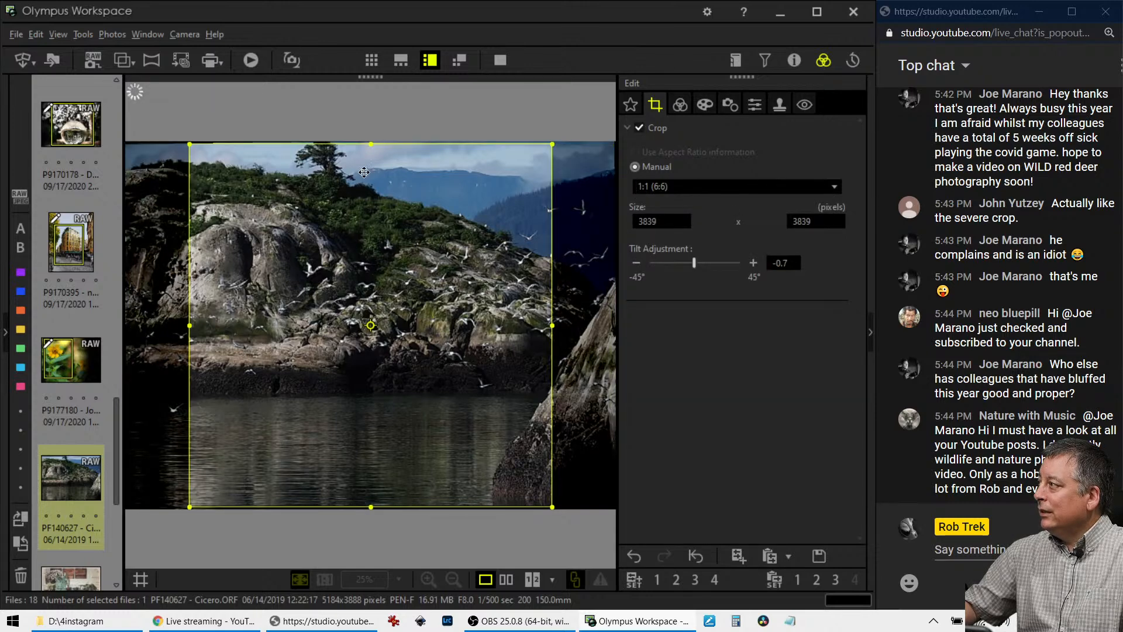
pyautogui.moveTo(371, 146); pyautogui.dragTo(370, 158)
pyautogui.moveTo(398, 279); pyautogui.dragTo(461, 277)
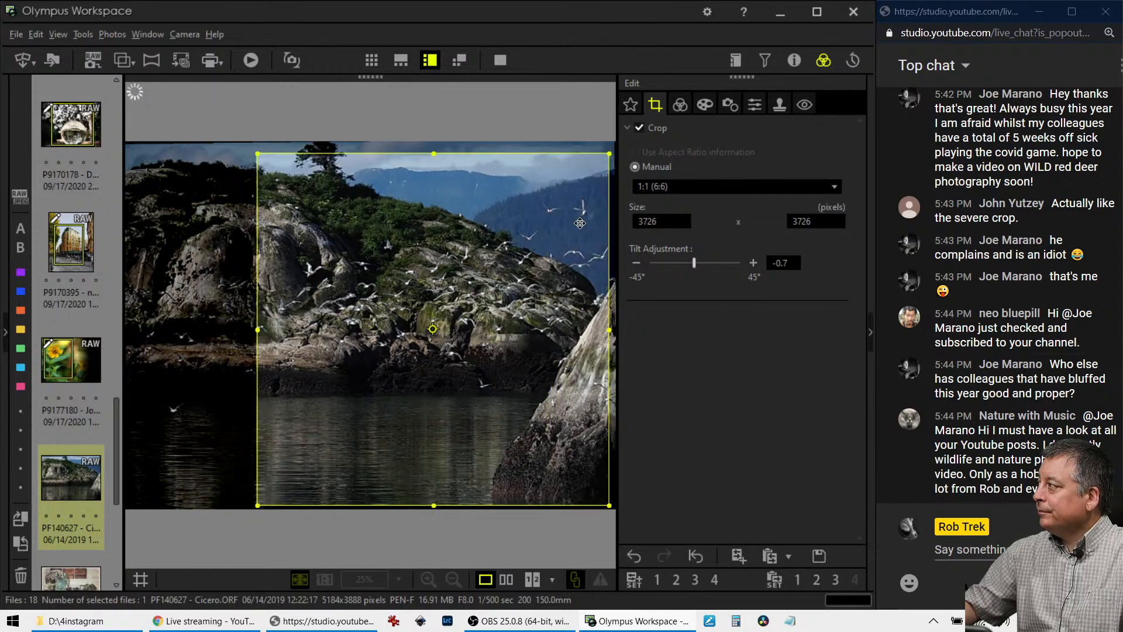
# Set the shore photo's Gradation to AUTO.
pyautogui.click(680, 104)
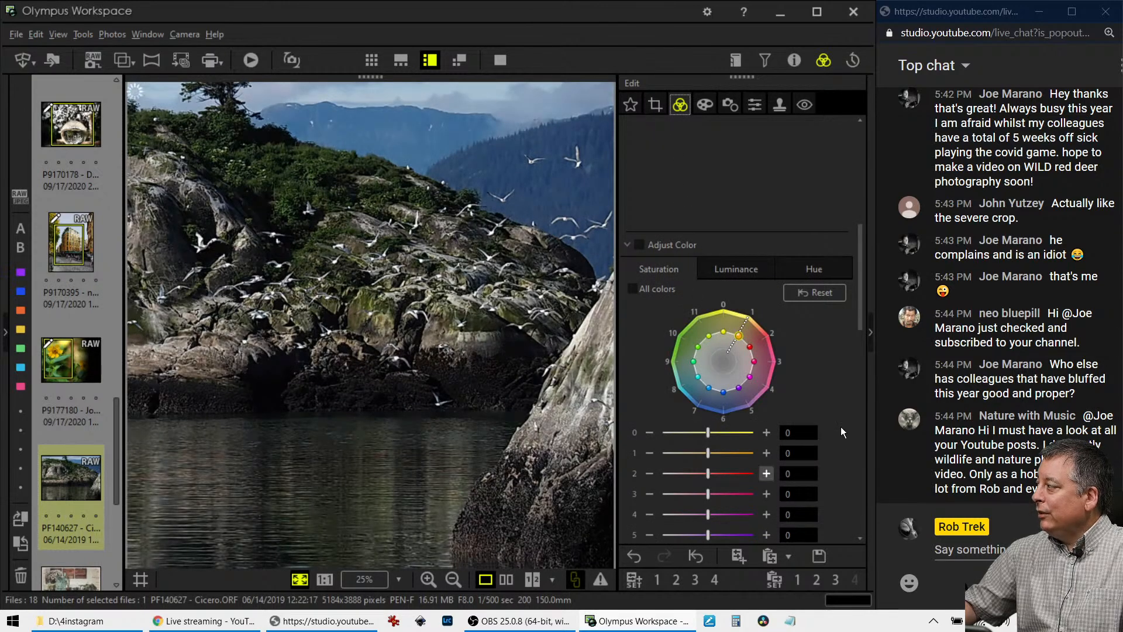
pyautogui.moveTo(858, 269); pyautogui.dragTo(859, 491)
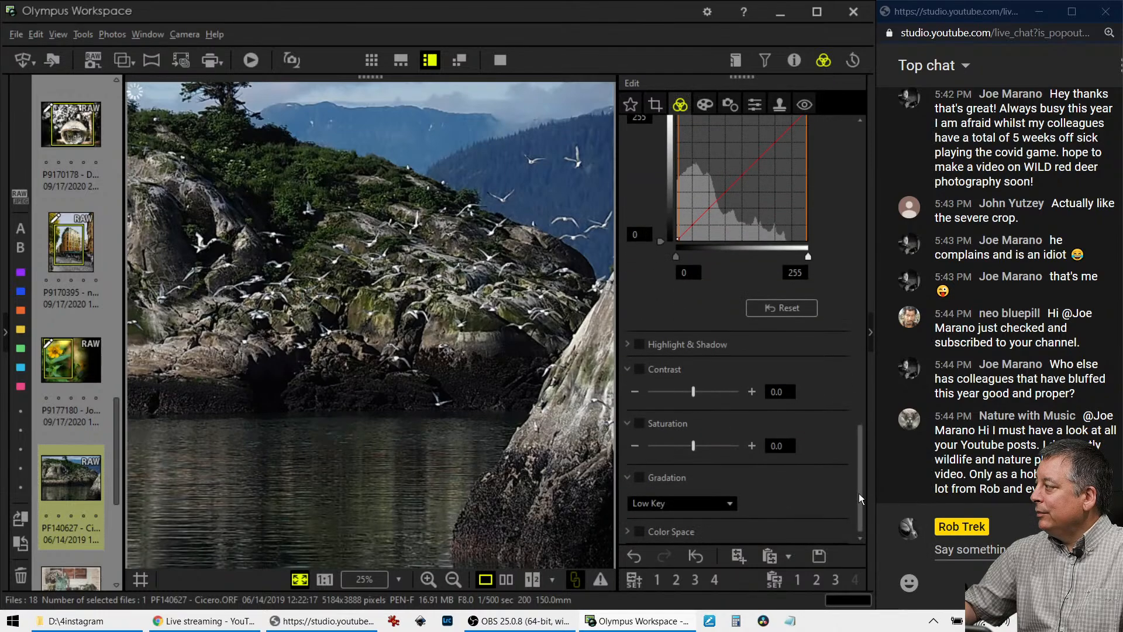
pyautogui.click(703, 502)
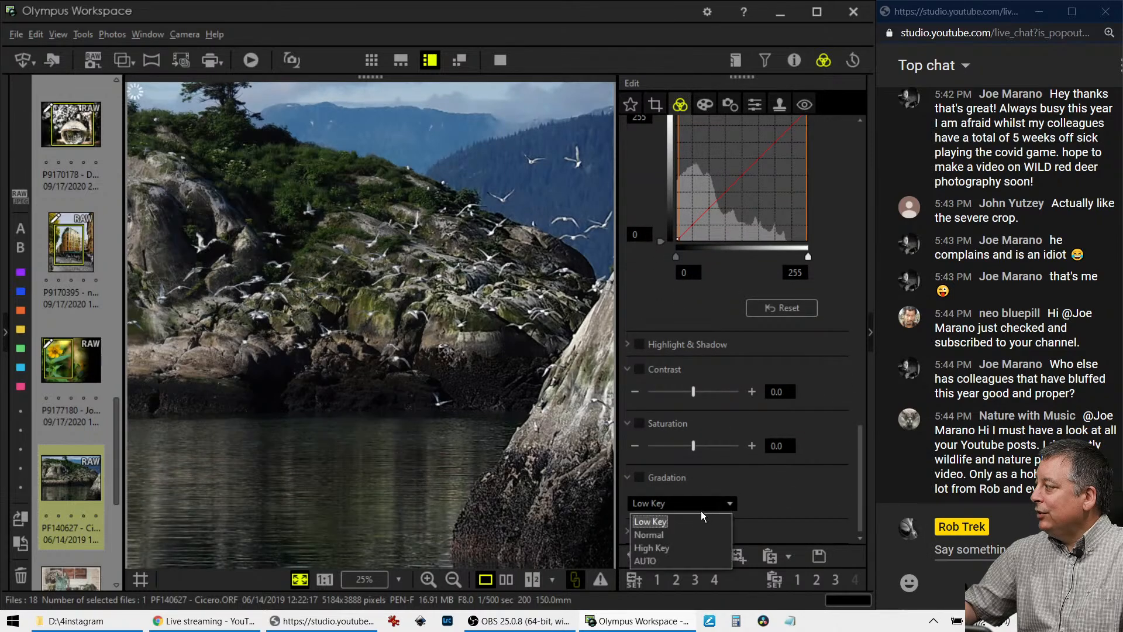
pyautogui.click(689, 560)
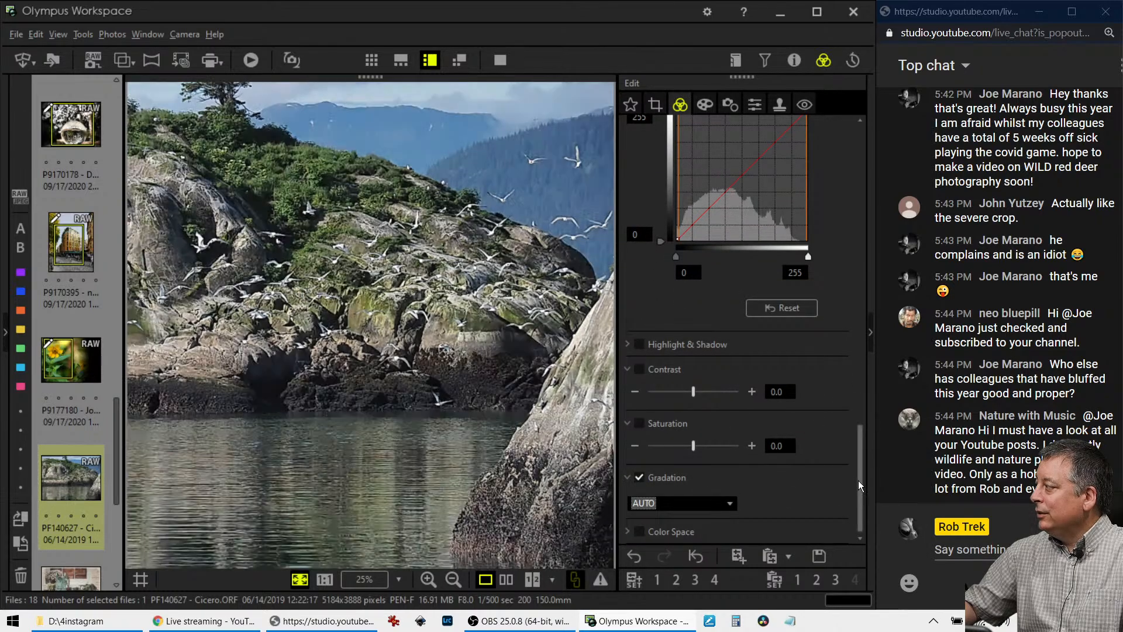
# Set a custom white balance of 6000 K on the shore photo.
pyautogui.moveTo(859, 482); pyautogui.dragTo(890, 187)
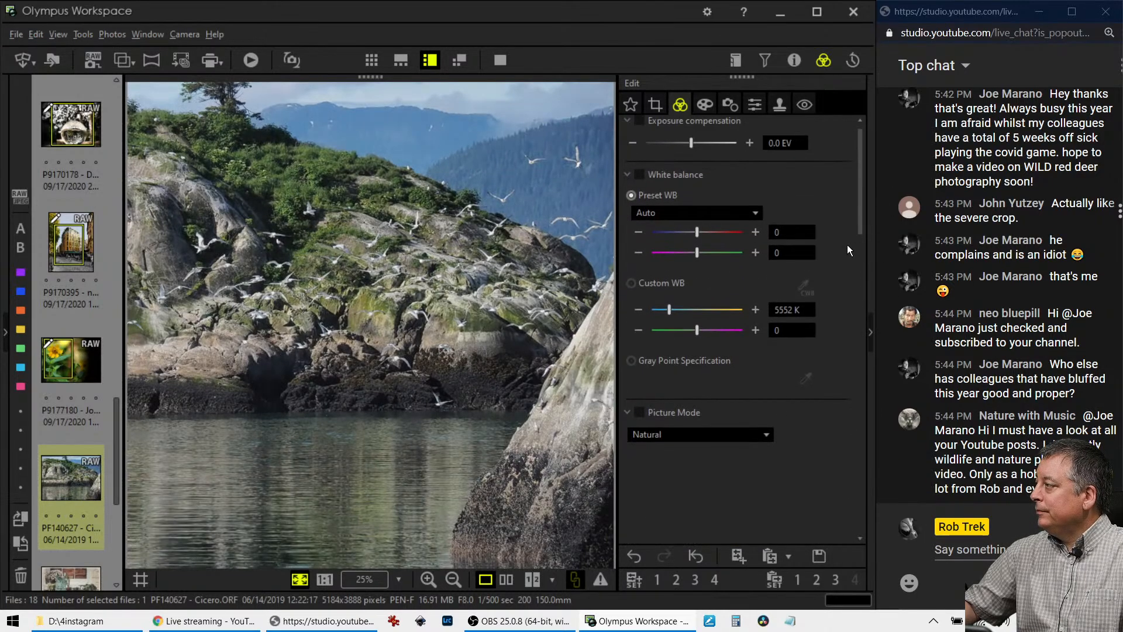
pyautogui.scroll(-3, 820, 413)
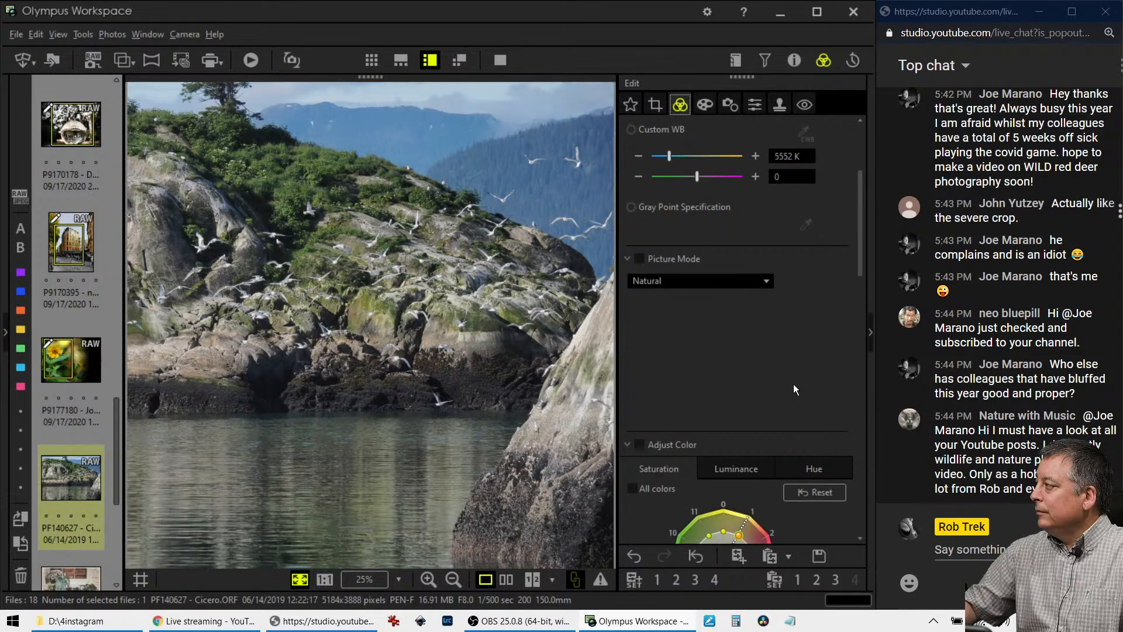
pyautogui.scroll(3, 795, 389)
pyautogui.doubleClick(784, 287)
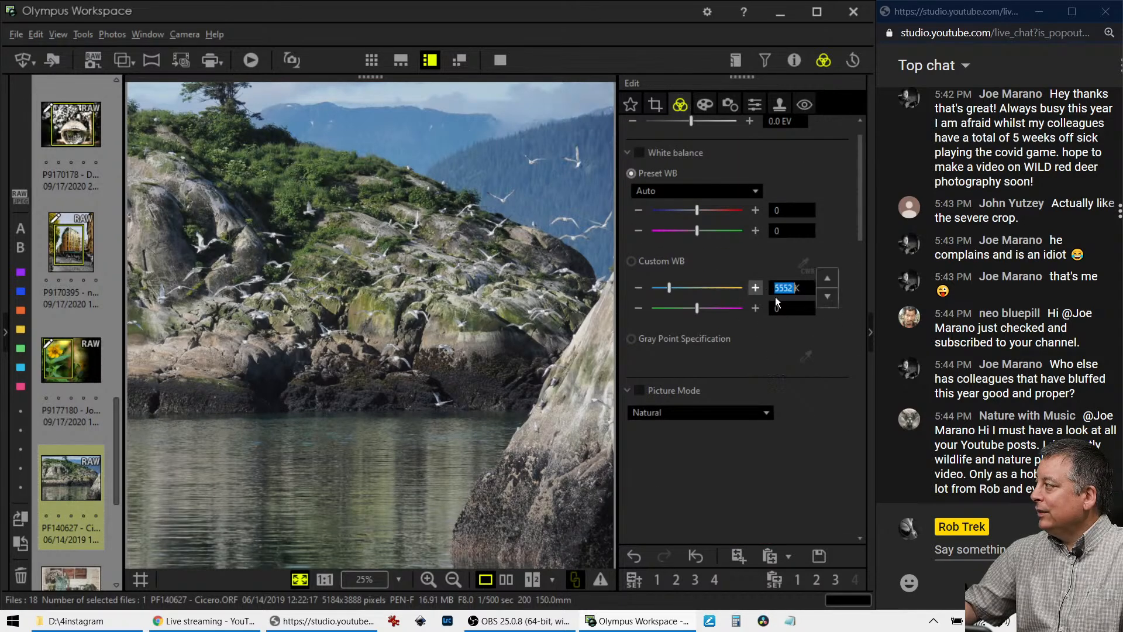
pyautogui.write('6000')
pyautogui.press('Return')
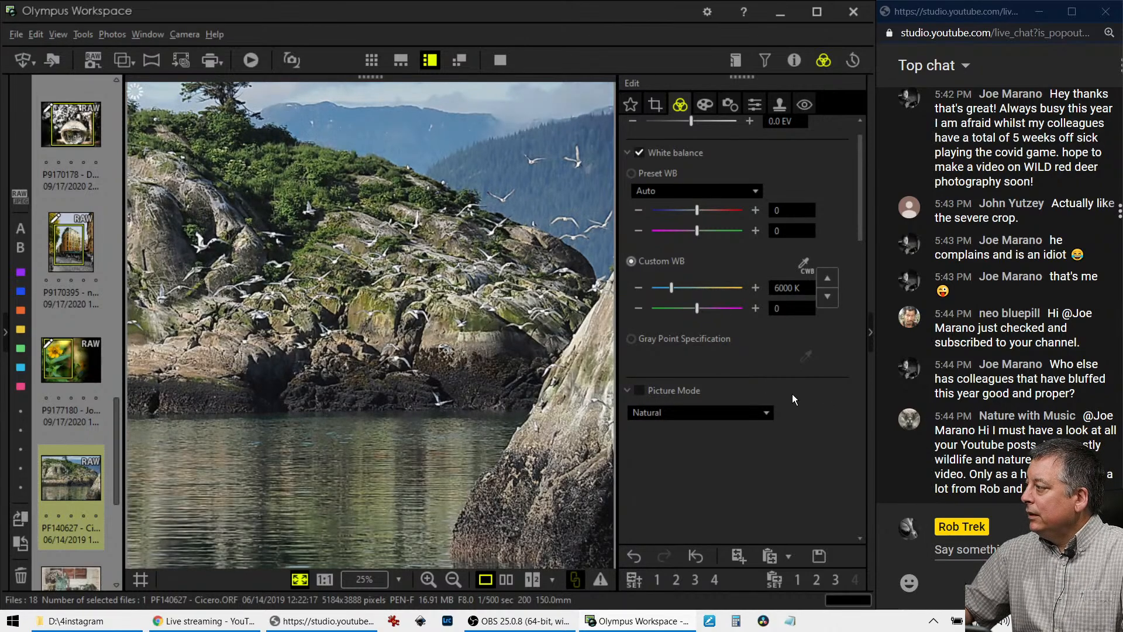
# Shape the RGB tone curve into a gentle S by pulling the shadows down and raising a point in the highlights.
pyautogui.scroll(-10, 792, 394)
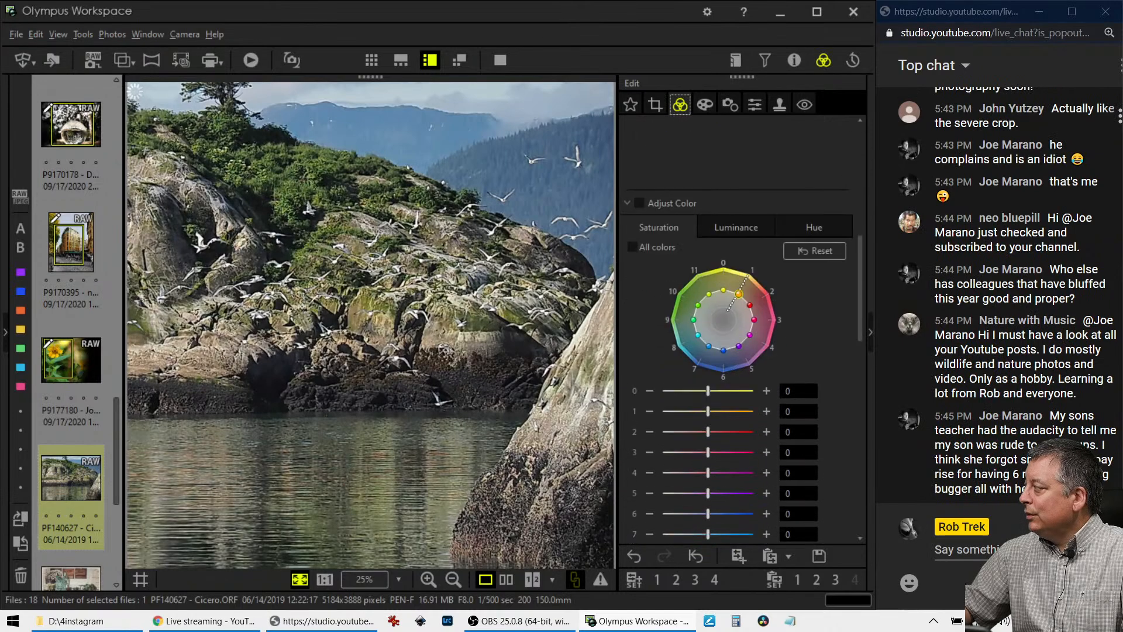
pyautogui.scroll(-10, 792, 389)
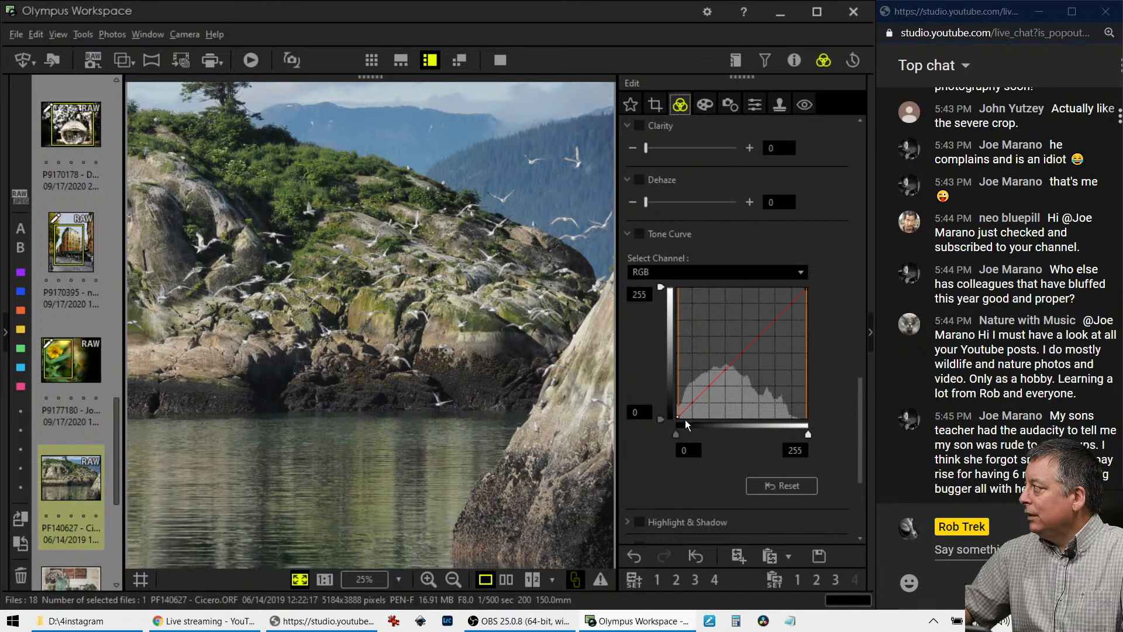
pyautogui.moveTo(686, 406); pyautogui.dragTo(688, 411)
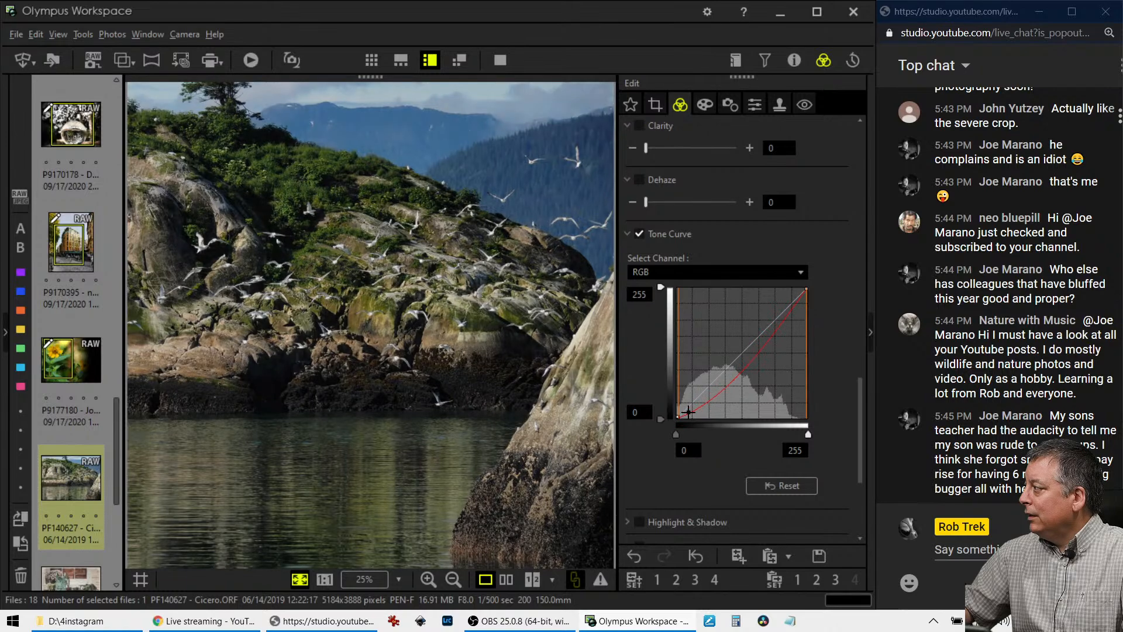
pyautogui.moveTo(763, 344); pyautogui.dragTo(765, 326)
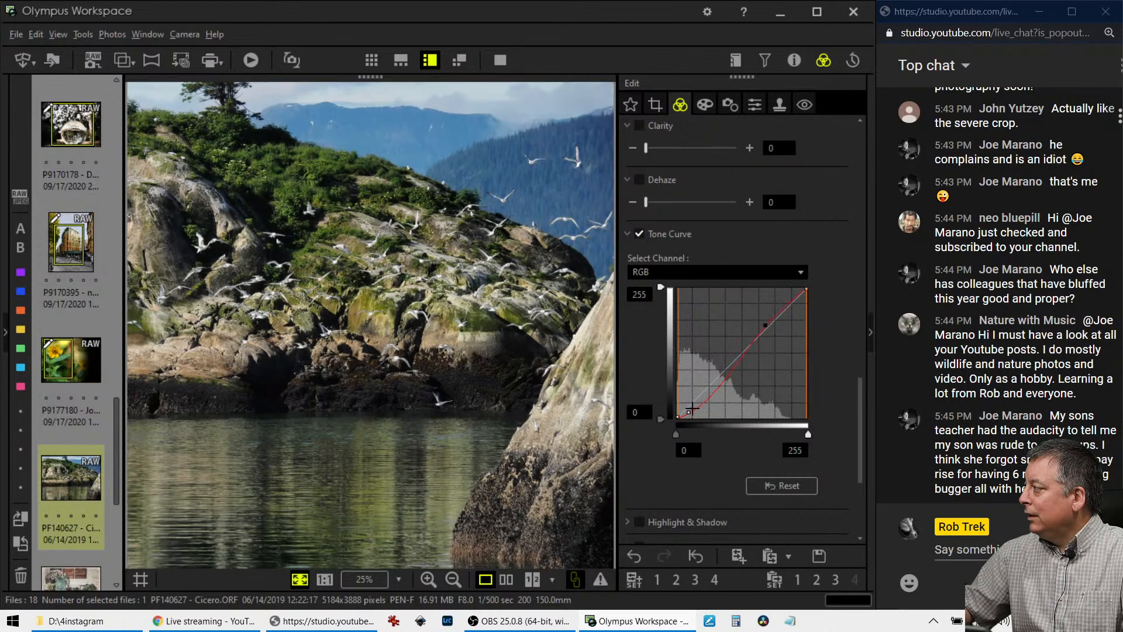
pyautogui.moveTo(689, 411); pyautogui.dragTo(694, 414)
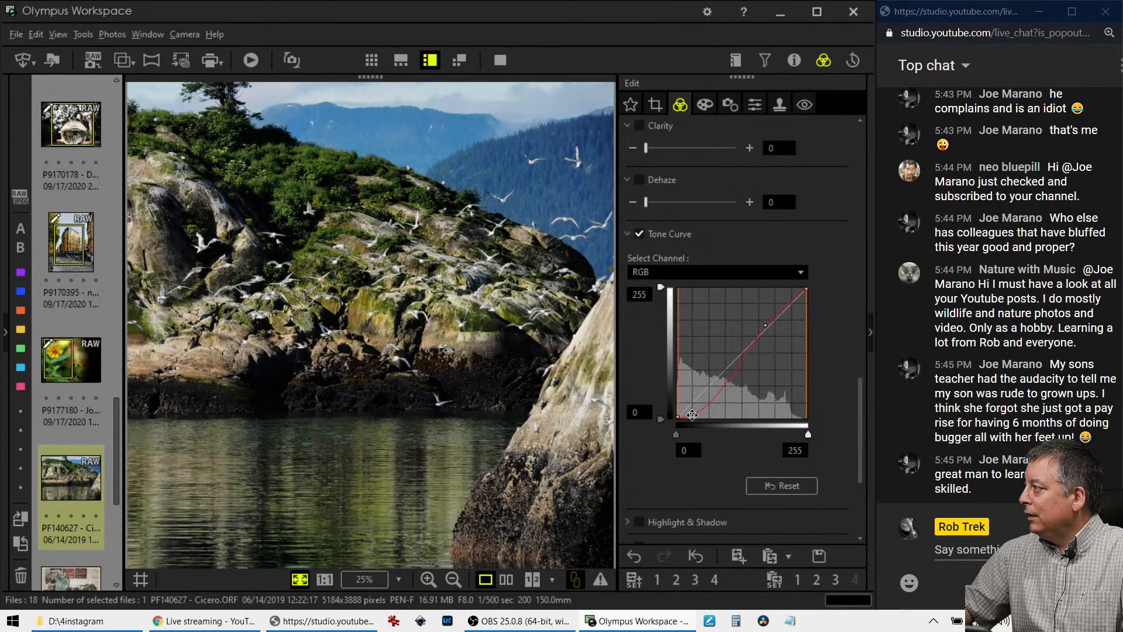
# Fine-tune the RGB tone curve by nudging its shadow point and raising its highlight point slightly.
pyautogui.moveTo(689, 415); pyautogui.dragTo(690, 414)
pyautogui.moveTo(766, 325); pyautogui.dragTo(769, 320)
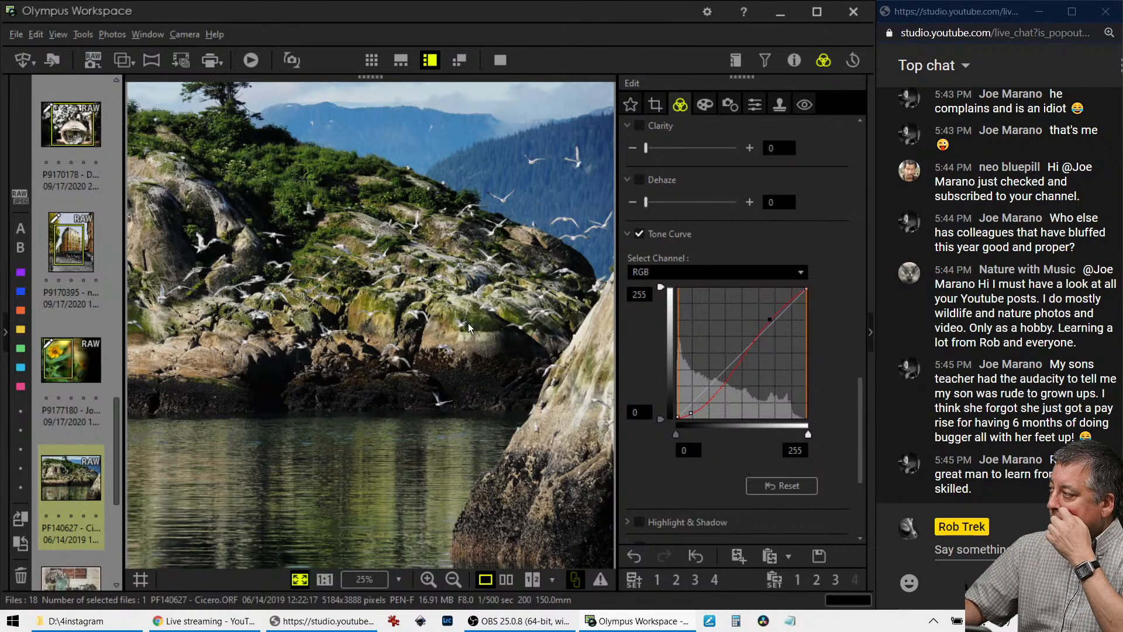
# Examine the gulls and rocks at full size in several areas and check the photo's shooting properties.
pyautogui.click(296, 310)
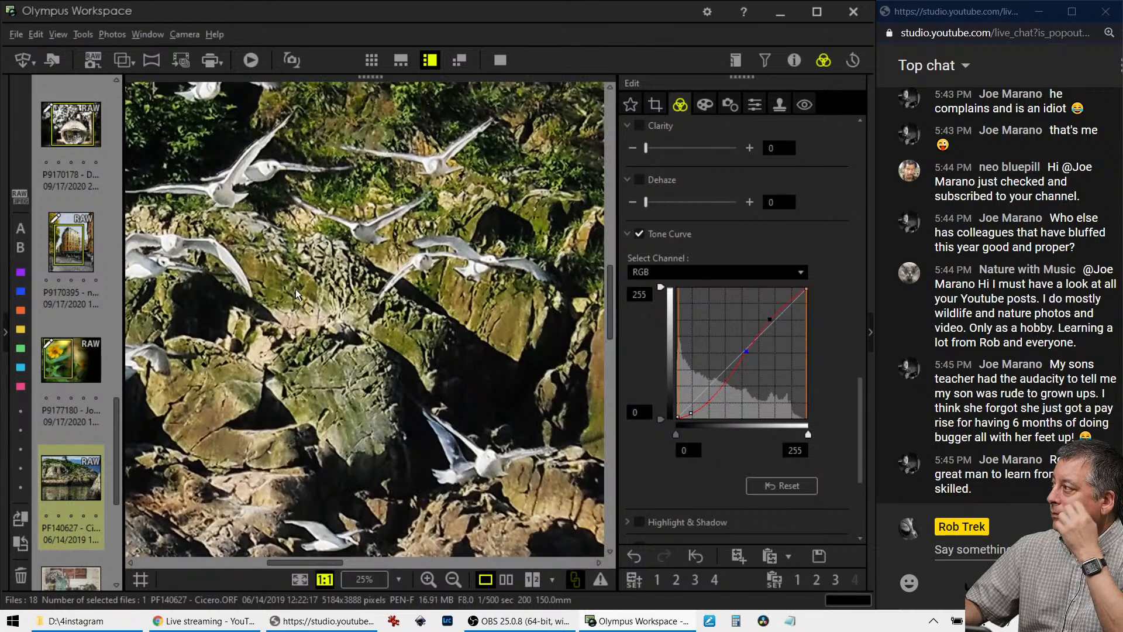
pyautogui.moveTo(448, 439); pyautogui.dragTo(213, 224)
pyautogui.click(386, 354)
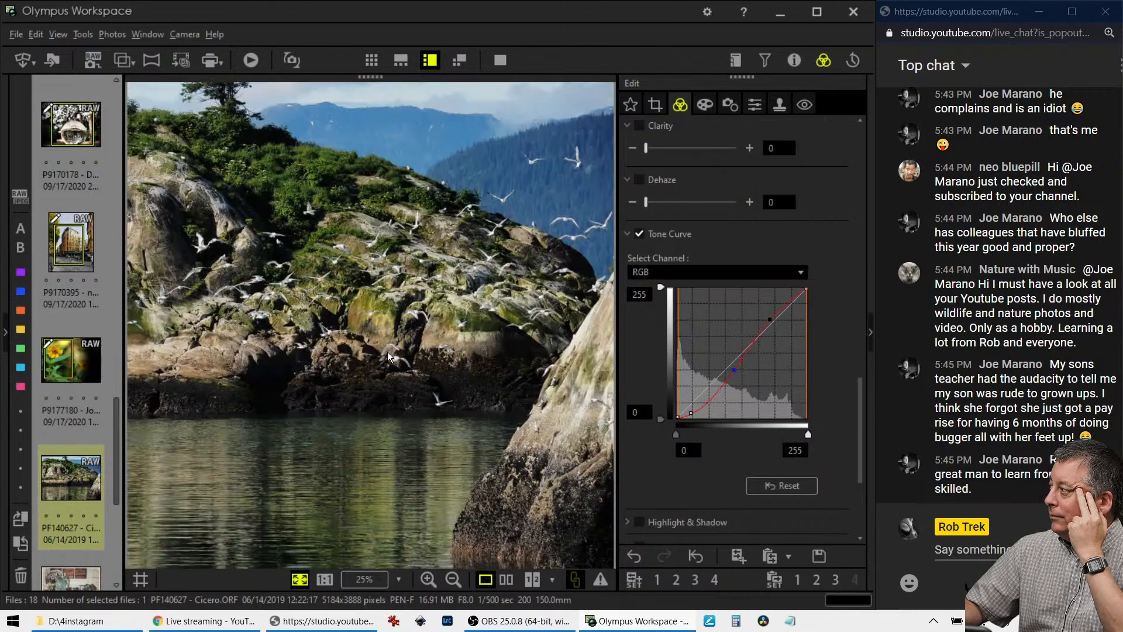
pyautogui.click(497, 272)
pyautogui.click(497, 272)
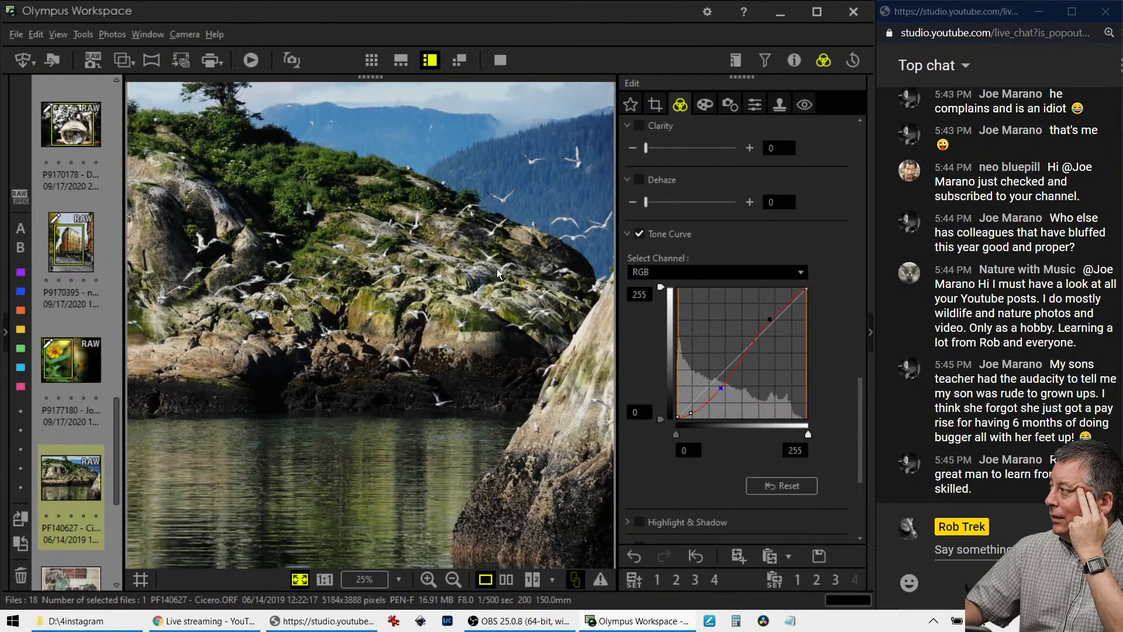
pyautogui.click(507, 196)
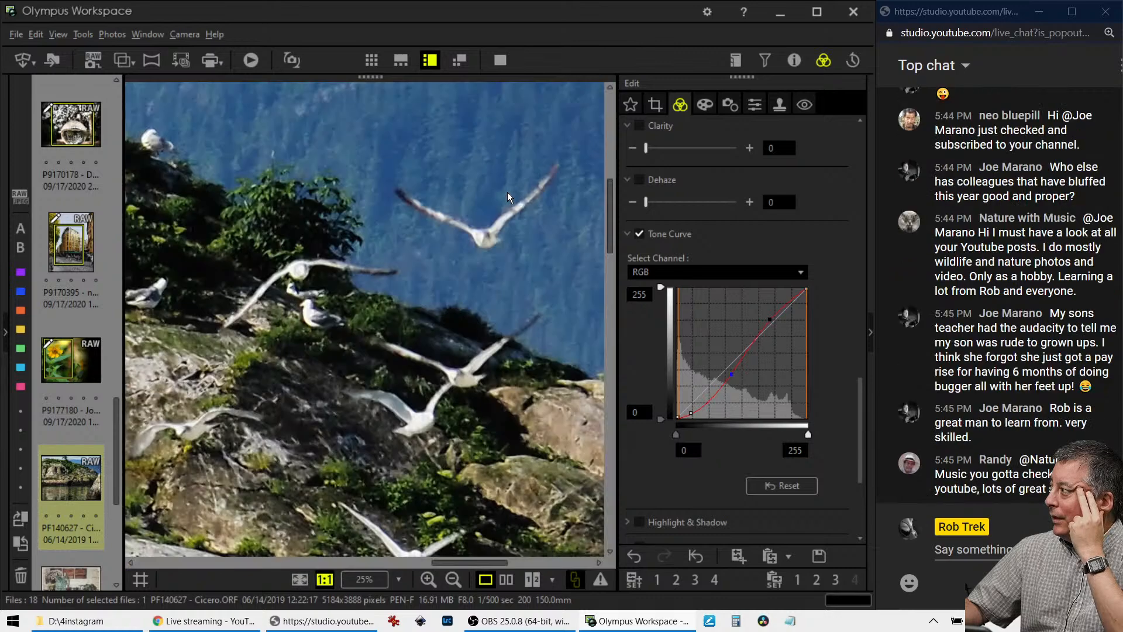
pyautogui.click(507, 197)
pyautogui.click(793, 61)
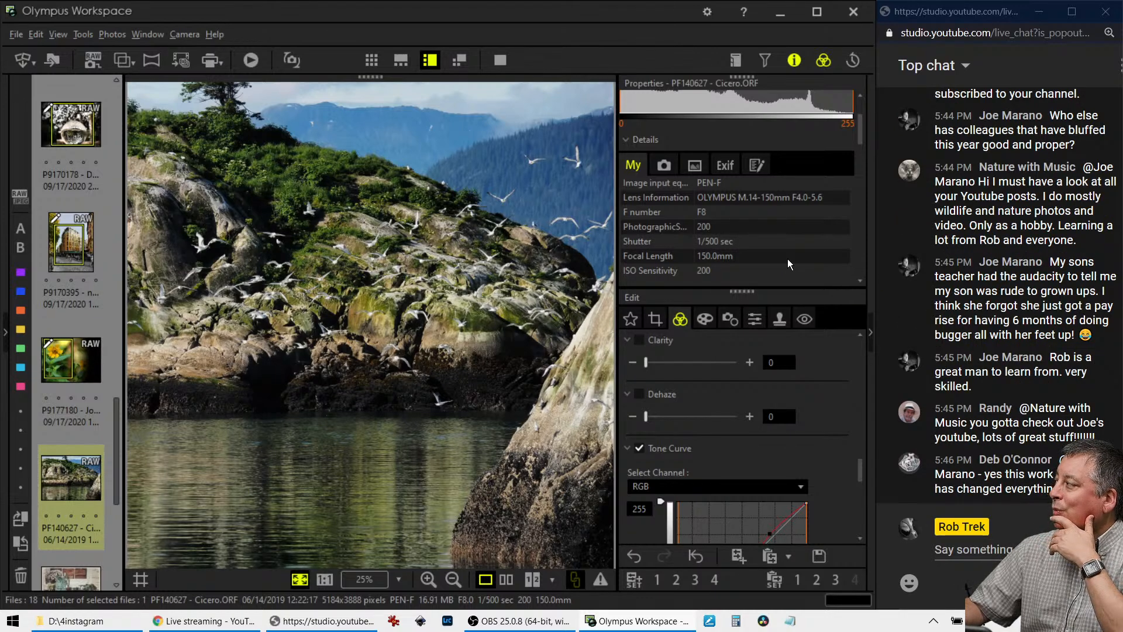
pyautogui.click(298, 287)
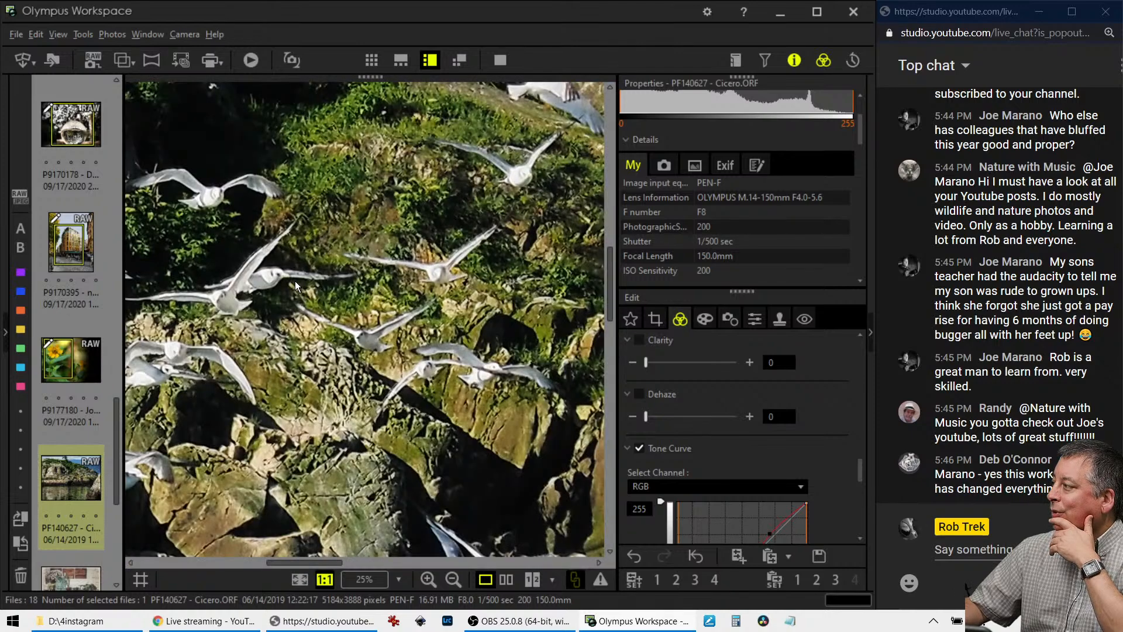
pyautogui.moveTo(254, 292); pyautogui.dragTo(377, 290)
pyautogui.moveTo(315, 400); pyautogui.dragTo(380, 342)
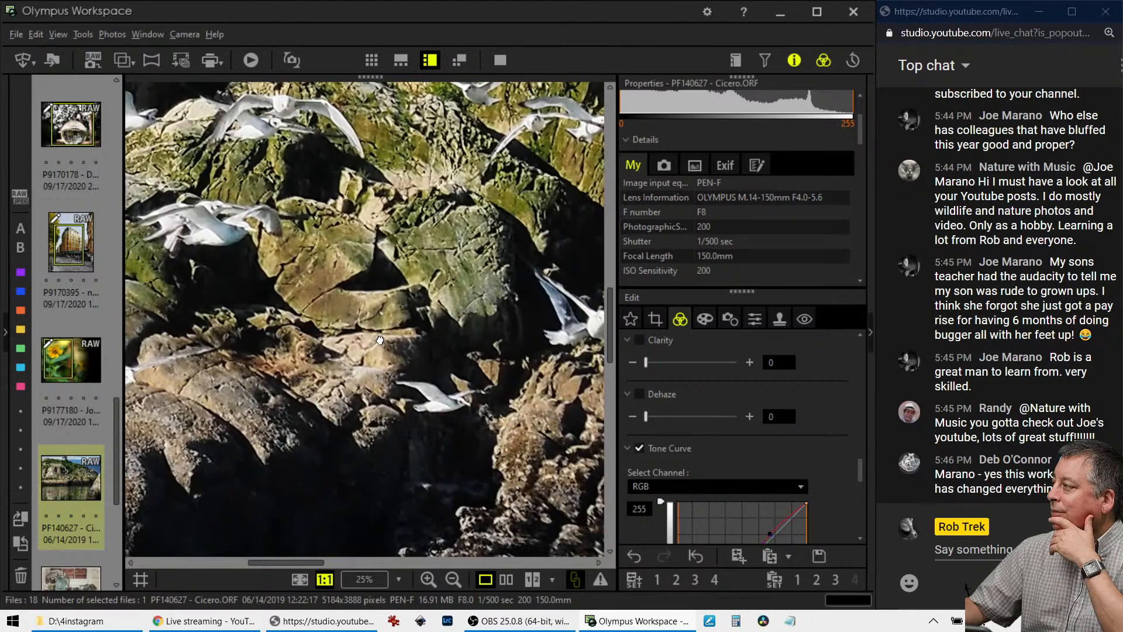
pyautogui.click(380, 342)
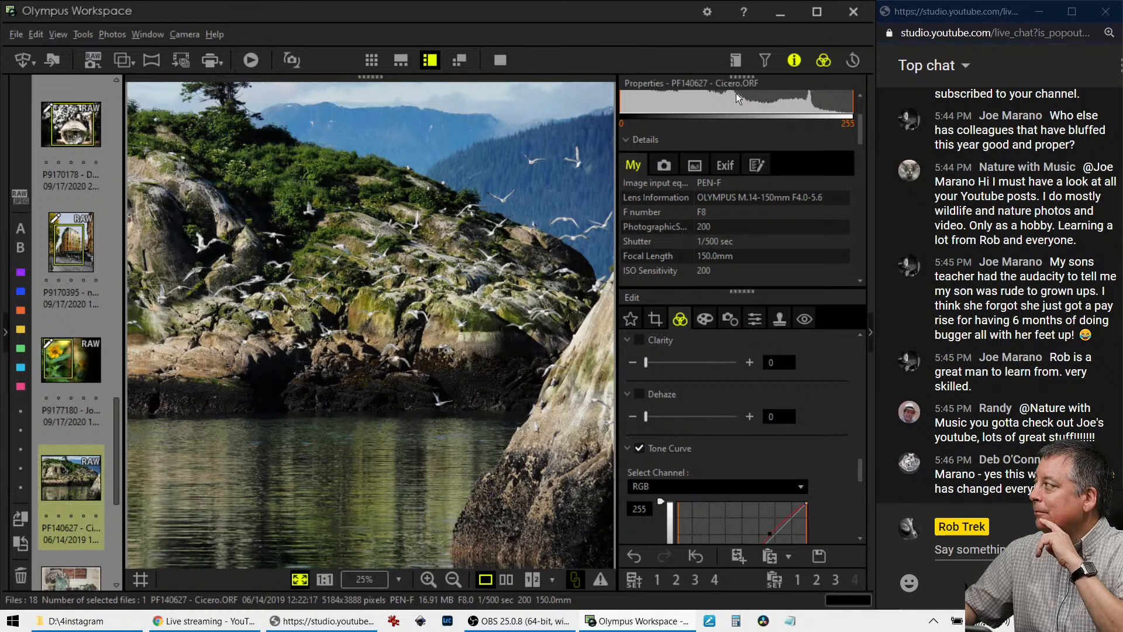
pyautogui.click(795, 60)
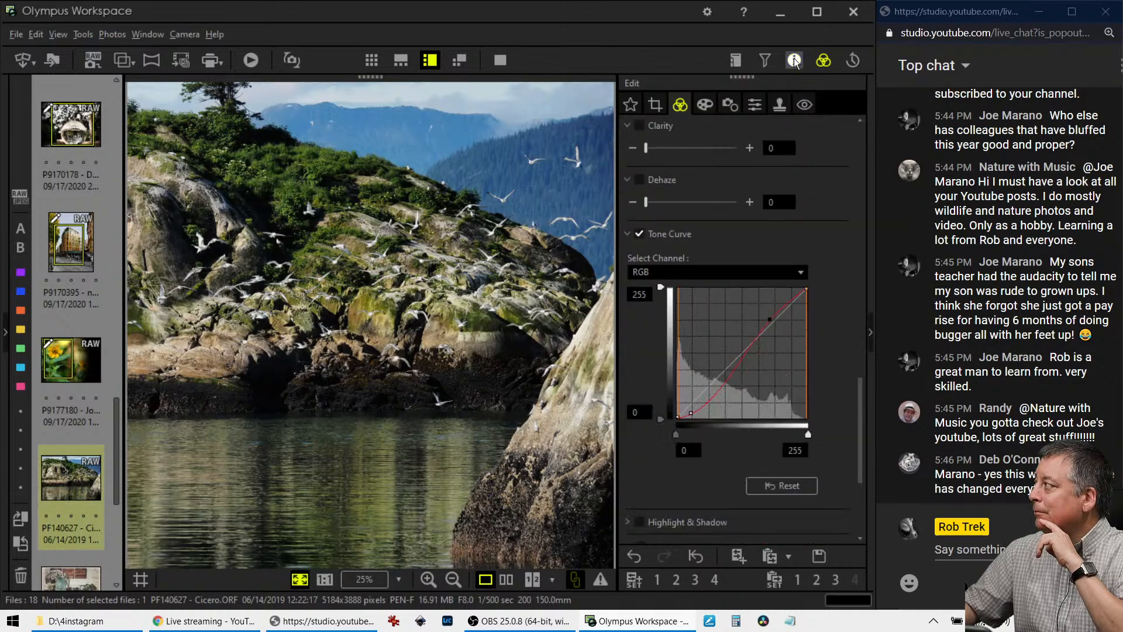
# Tighten the square crop to about 3584 pixels and reposition it around the gulls, tree and large foreground rock.
pyautogui.click(655, 105)
pyautogui.moveTo(378, 225); pyautogui.dragTo(254, 226)
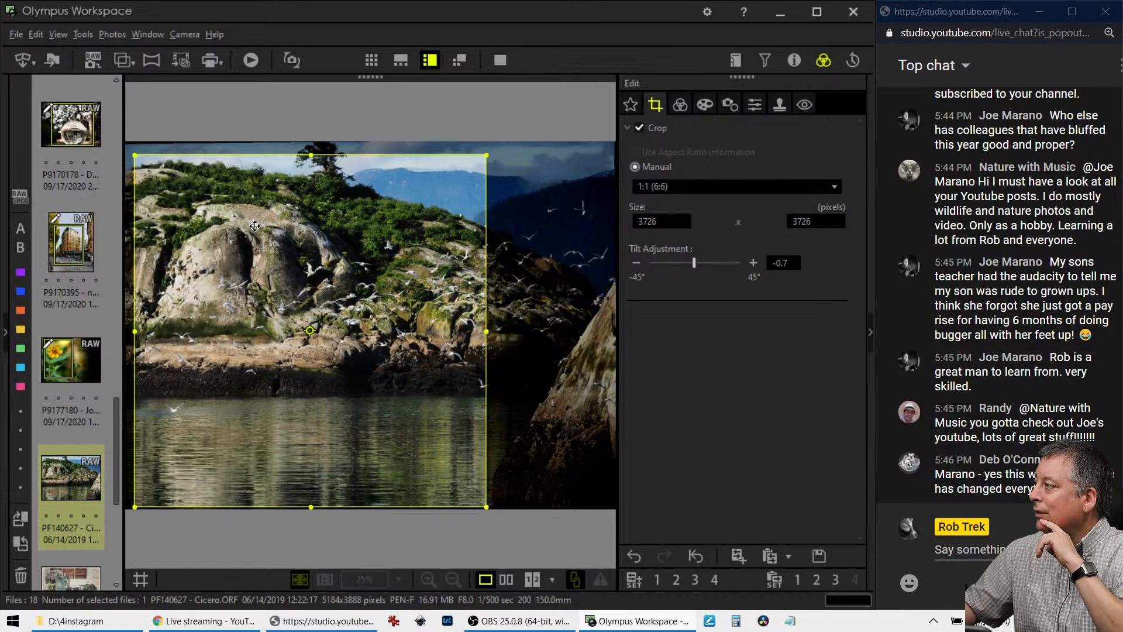
pyautogui.moveTo(255, 226); pyautogui.dragTo(477, 226)
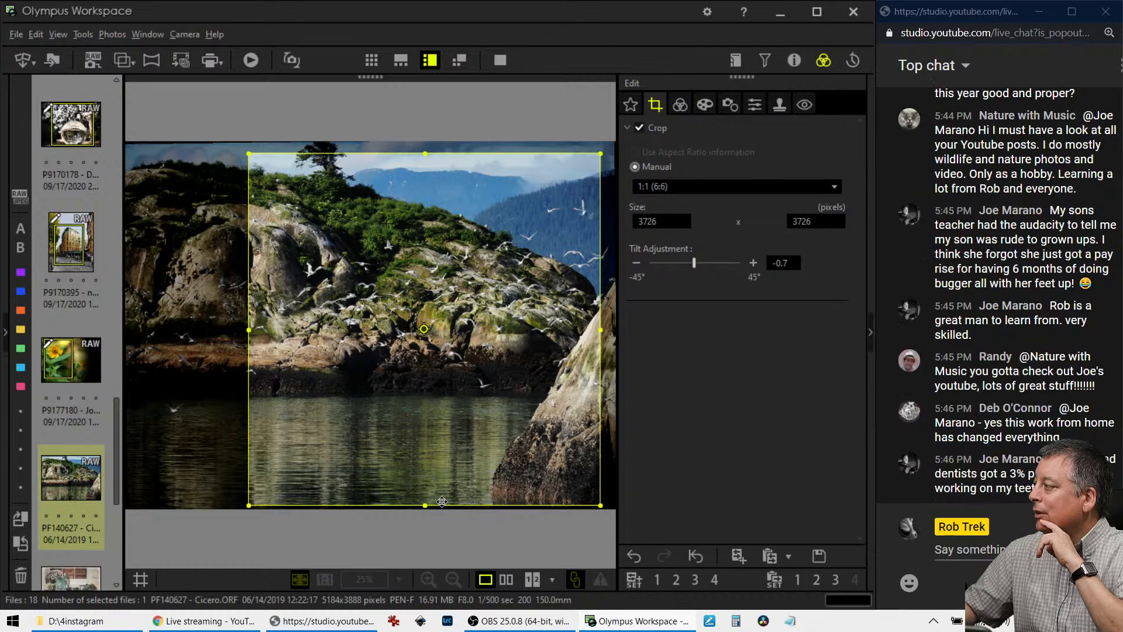
pyautogui.moveTo(430, 504); pyautogui.dragTo(427, 491)
pyautogui.moveTo(529, 258); pyautogui.dragTo(547, 259)
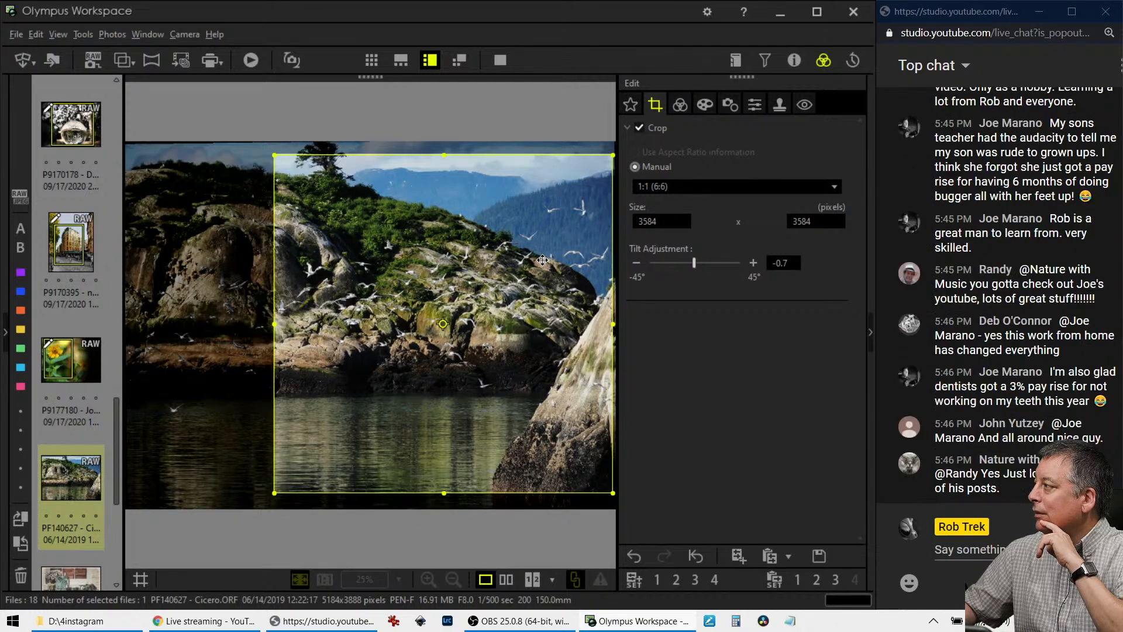
pyautogui.moveTo(543, 260); pyautogui.dragTo(544, 251)
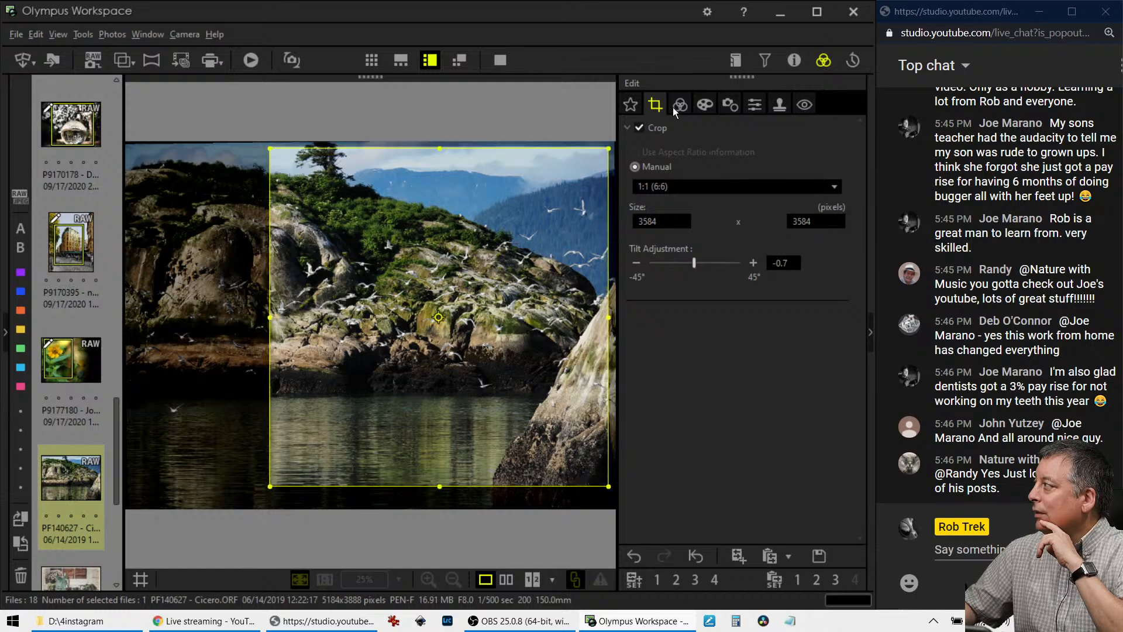
# Apply Clarity of 14 and Dehaze of 16 to the shore photo.
pyautogui.click(678, 106)
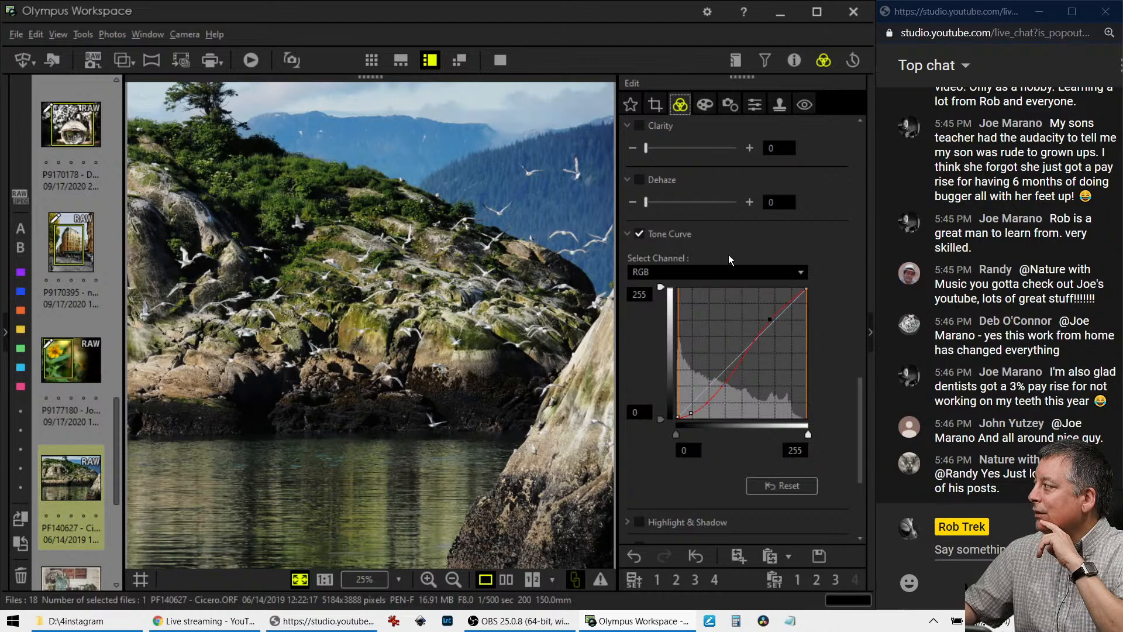
pyautogui.scroll(2, 864, 269)
pyautogui.scroll(2, 864, 265)
pyautogui.moveTo(645, 444); pyautogui.dragTo(663, 449)
pyautogui.moveTo(645, 389); pyautogui.dragTo(660, 391)
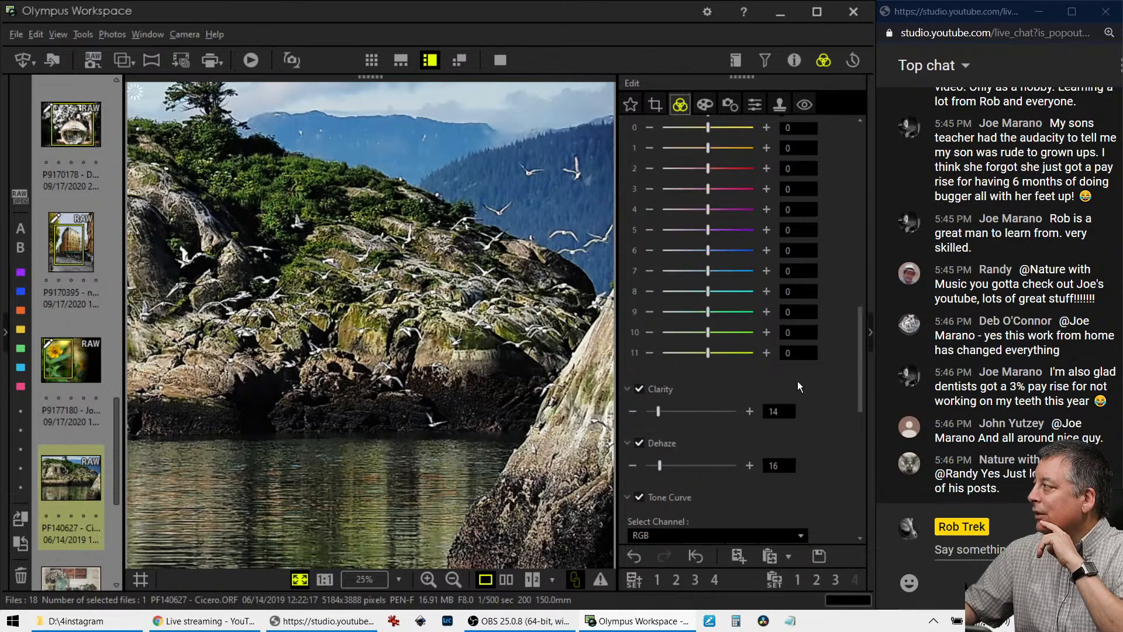
# Raise the shore photo's Sharpness to about 1.8.
pyautogui.scroll(4, 797, 381)
pyautogui.scroll(6, 798, 378)
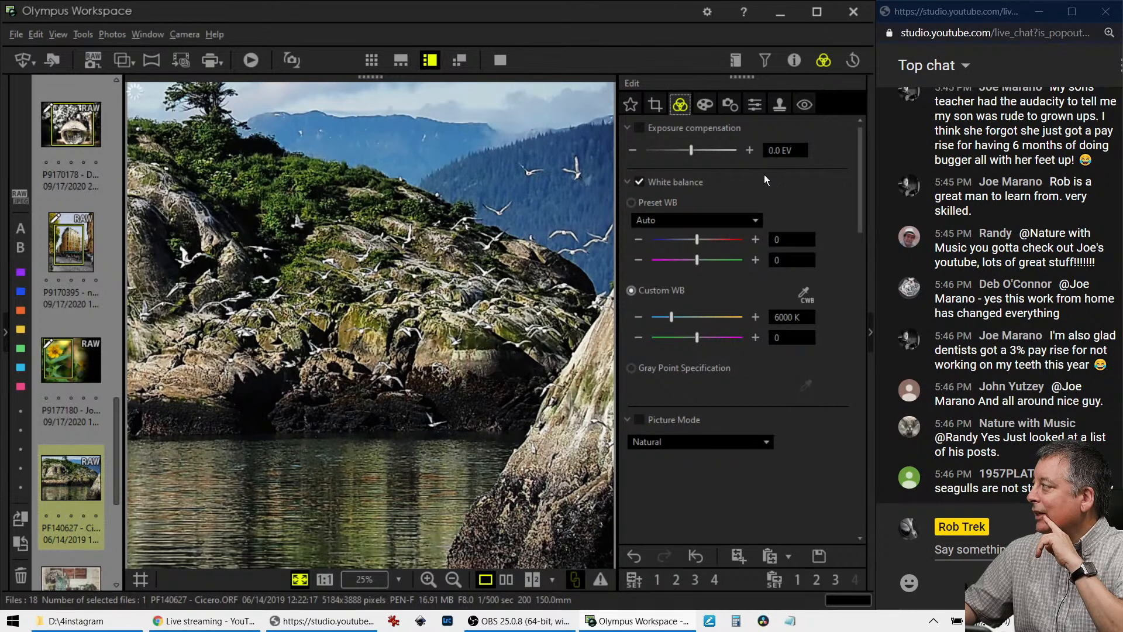
pyautogui.click(758, 113)
pyautogui.moveTo(705, 150); pyautogui.dragTo(738, 152)
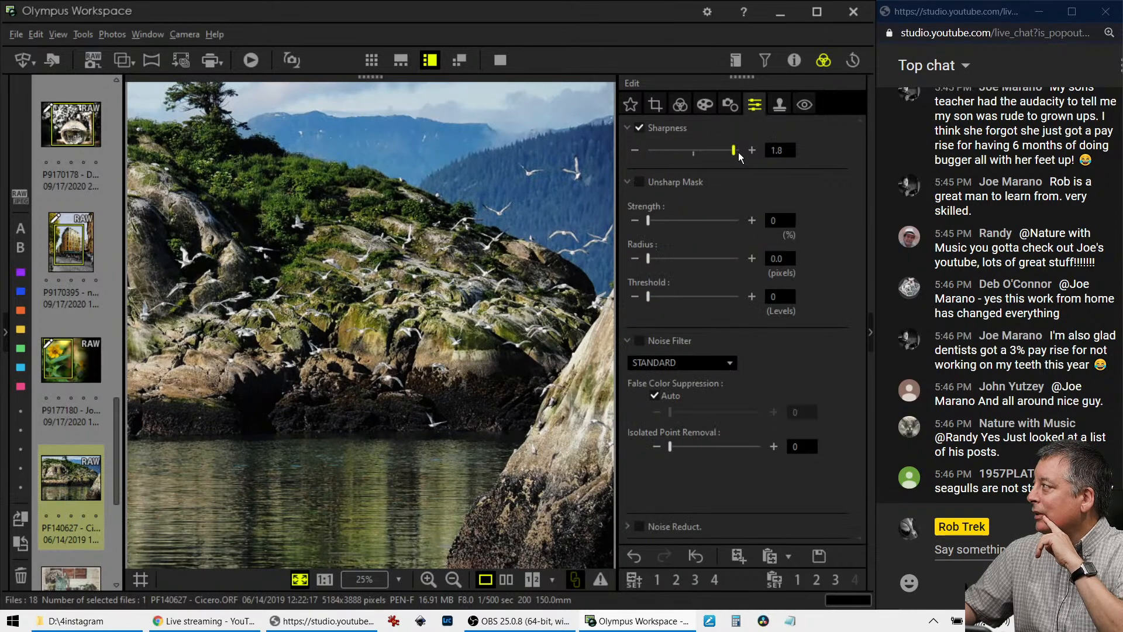
# Warm the custom white balance to 6200 K.
pyautogui.click(704, 106)
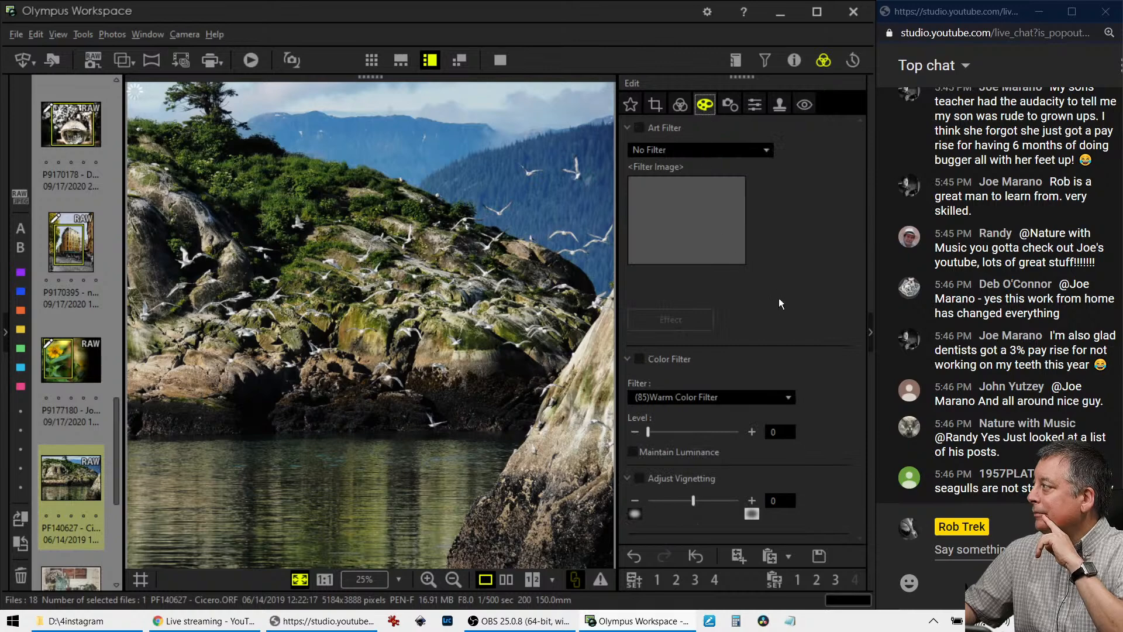
pyautogui.click(679, 103)
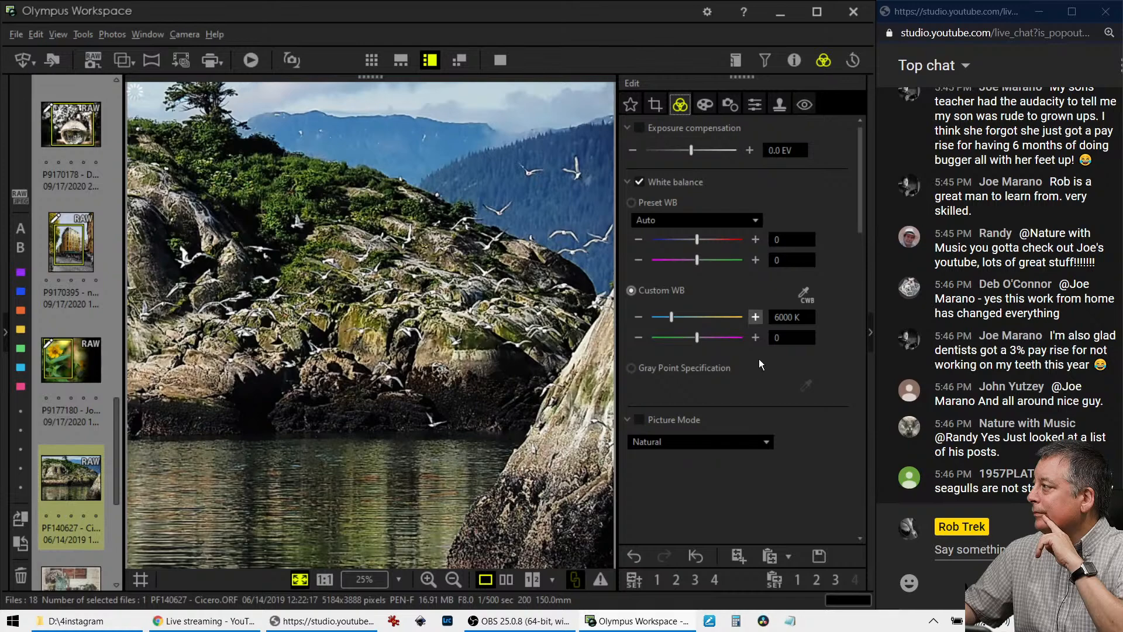
pyautogui.doubleClick(781, 317)
pyautogui.write('6200')
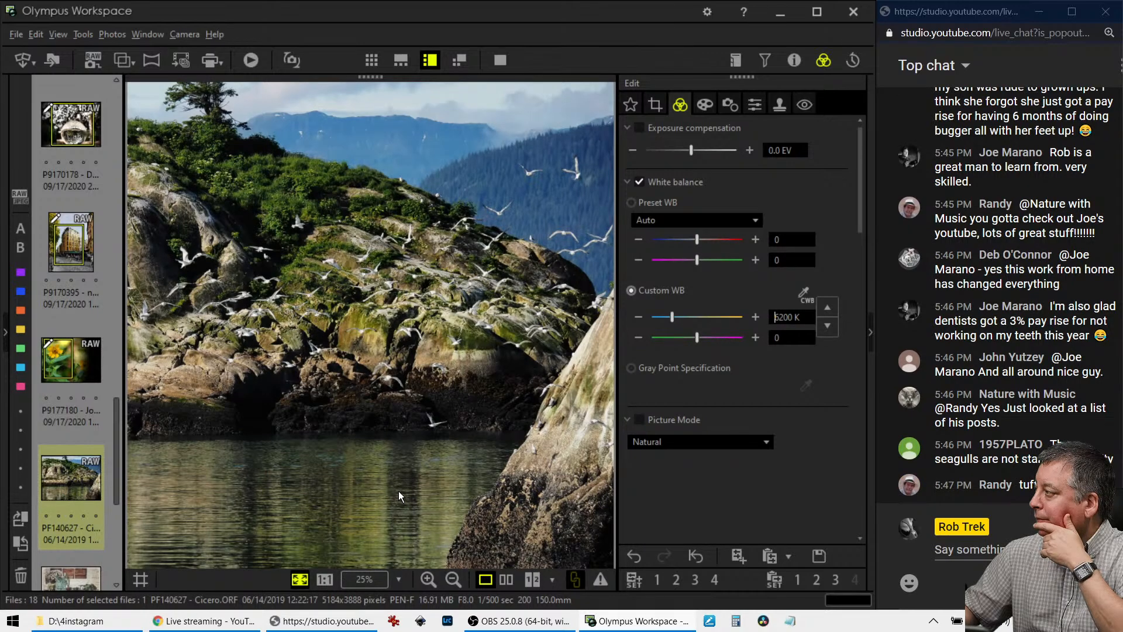
# Apply the Soft Focus art filter to the shore photo.
pyautogui.click(704, 106)
pyautogui.click(696, 151)
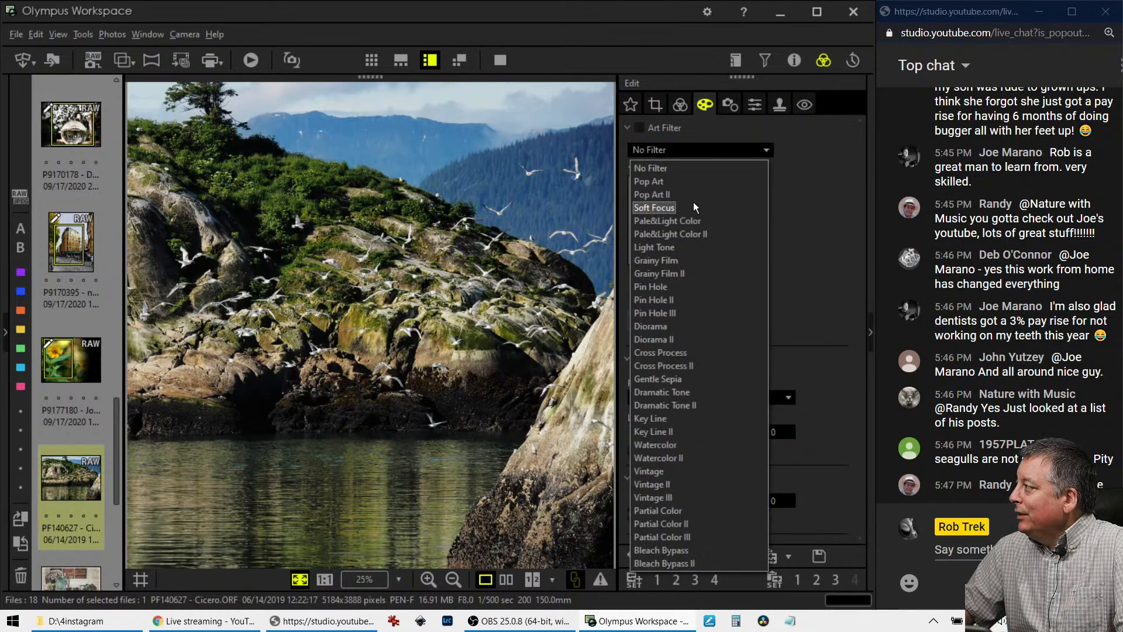
pyautogui.click(691, 202)
# Deepen the shadows with the RGB tone curve by moving its low point toward the midtones, and adjust the highlight point slightly.
pyautogui.click(678, 107)
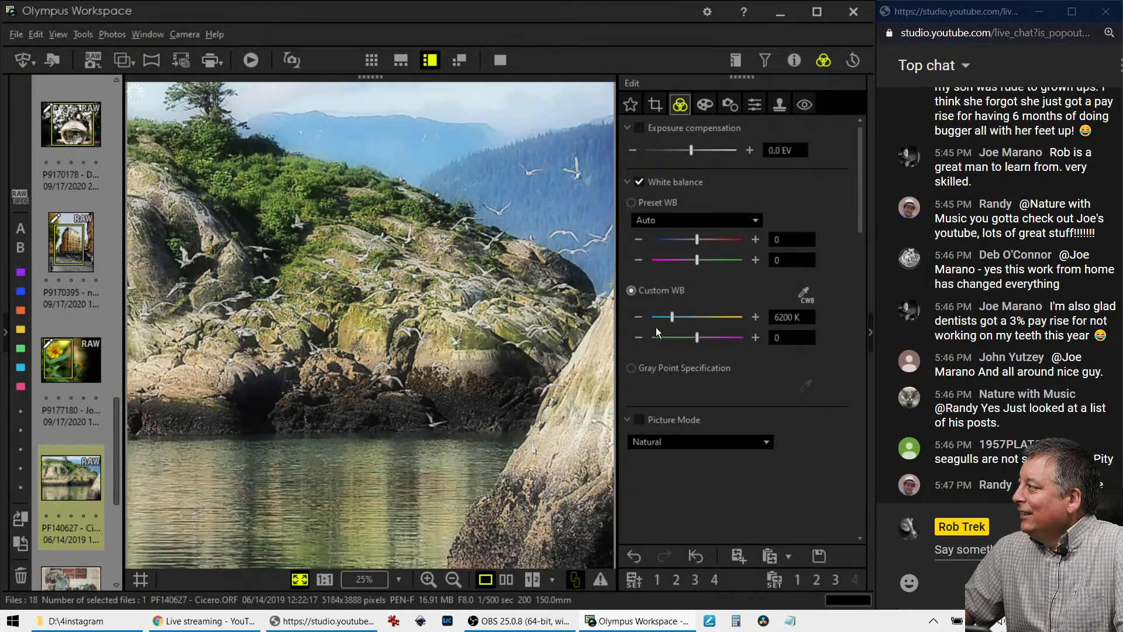
pyautogui.scroll(-10, 749, 455)
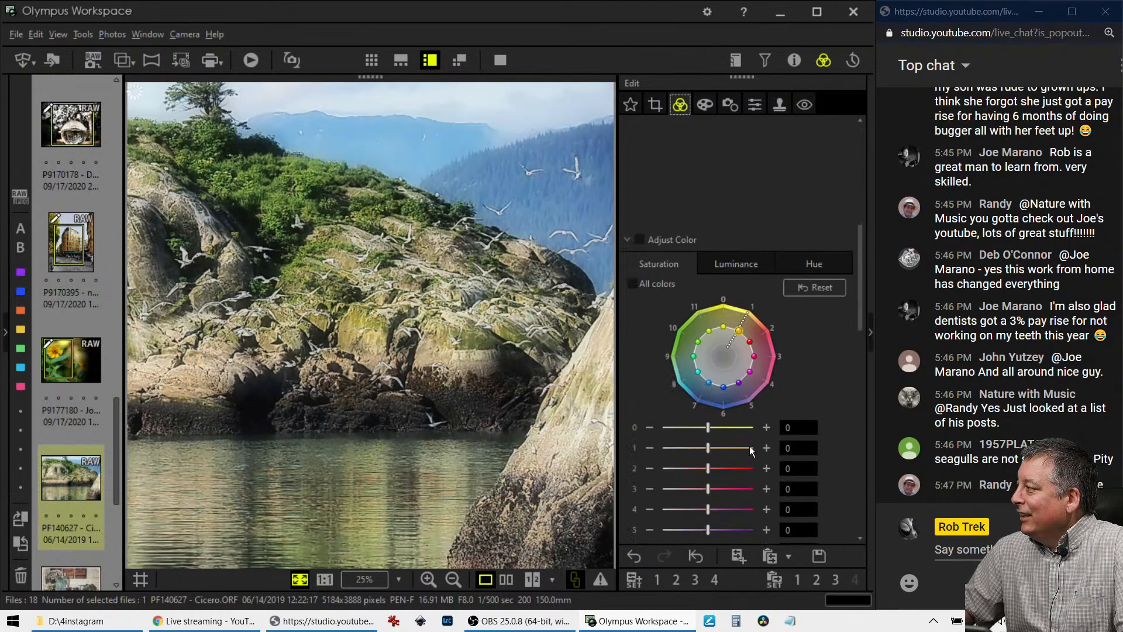
pyautogui.scroll(-8, 749, 445)
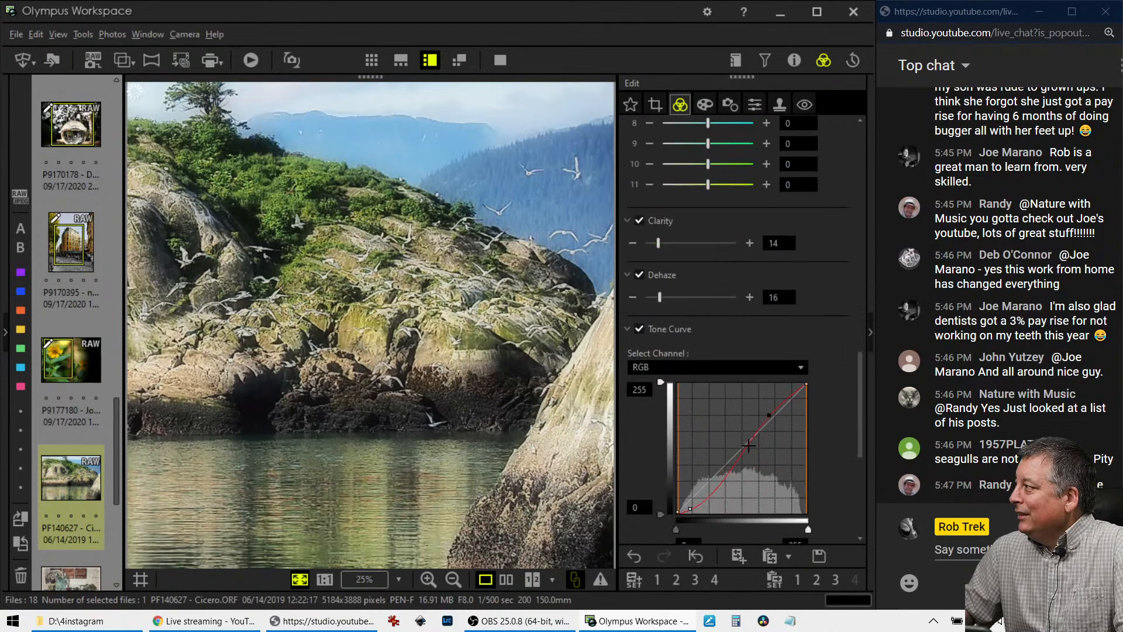
pyautogui.scroll(-3, 749, 446)
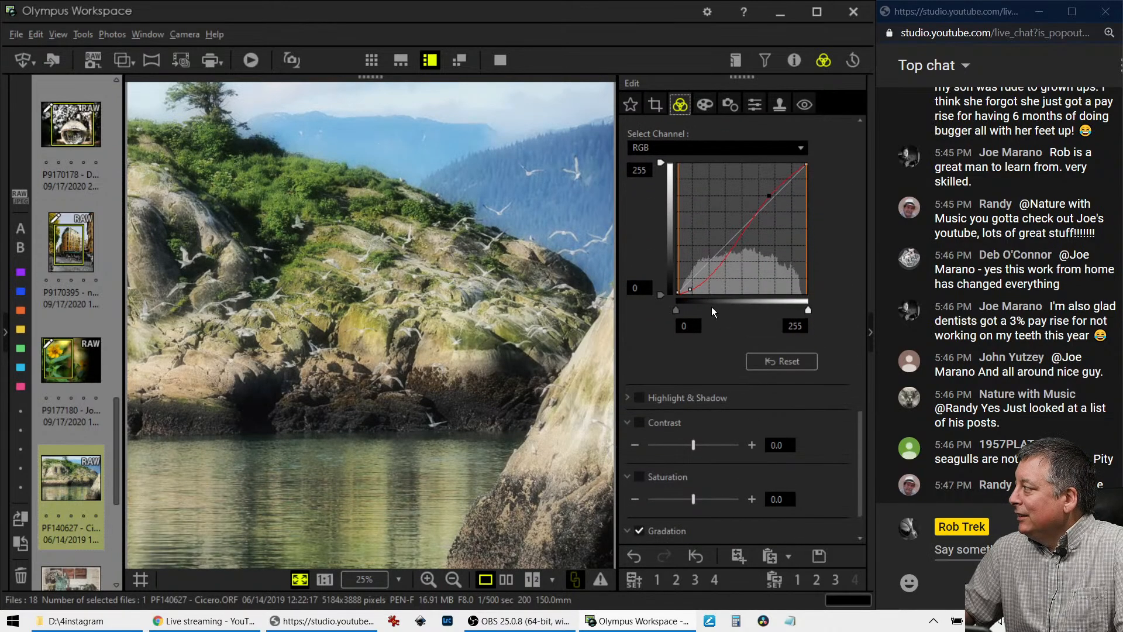
pyautogui.moveTo(693, 291); pyautogui.dragTo(716, 282)
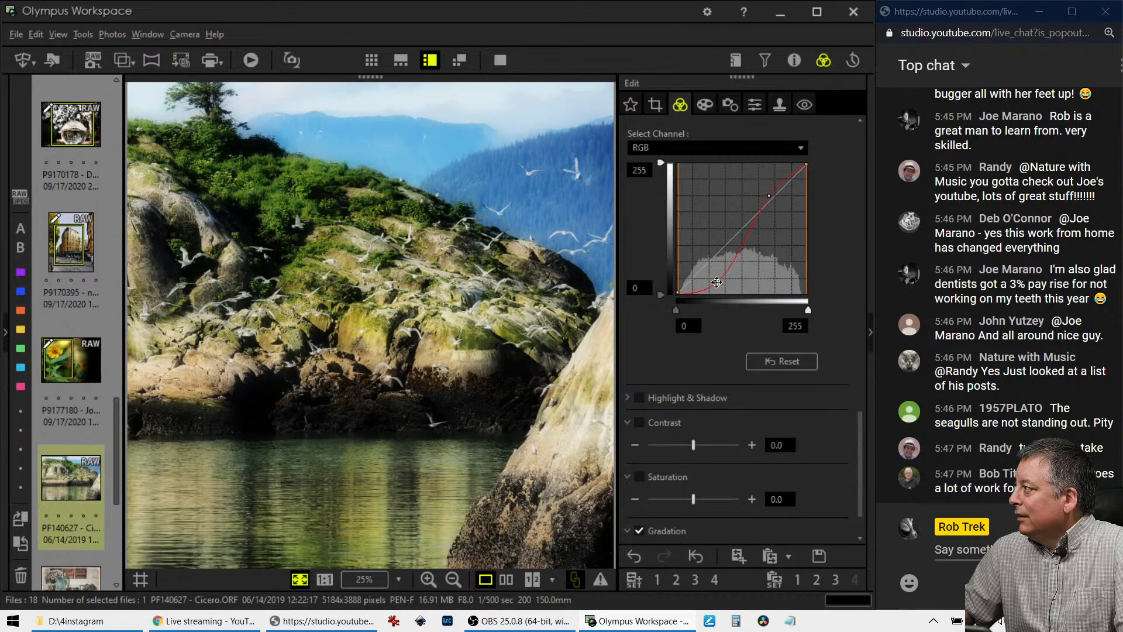
pyautogui.moveTo(771, 196); pyautogui.dragTo(772, 197)
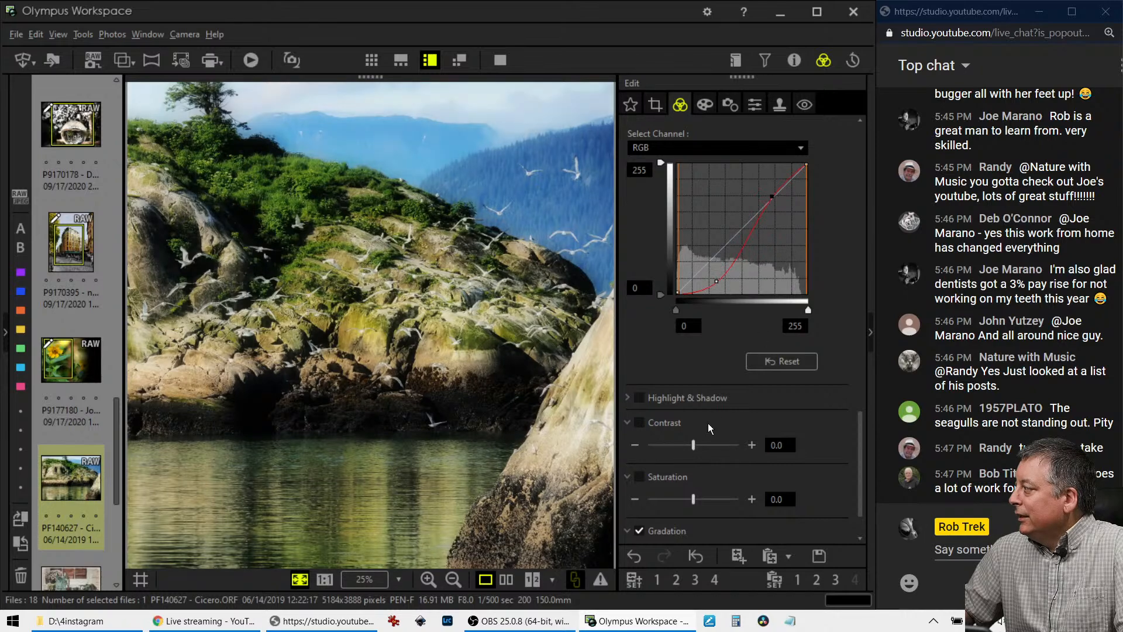
# Compare the edited shore photo with the original side by side in full screen, and return to the single view.
pyautogui.click(507, 579)
pyautogui.click(507, 59)
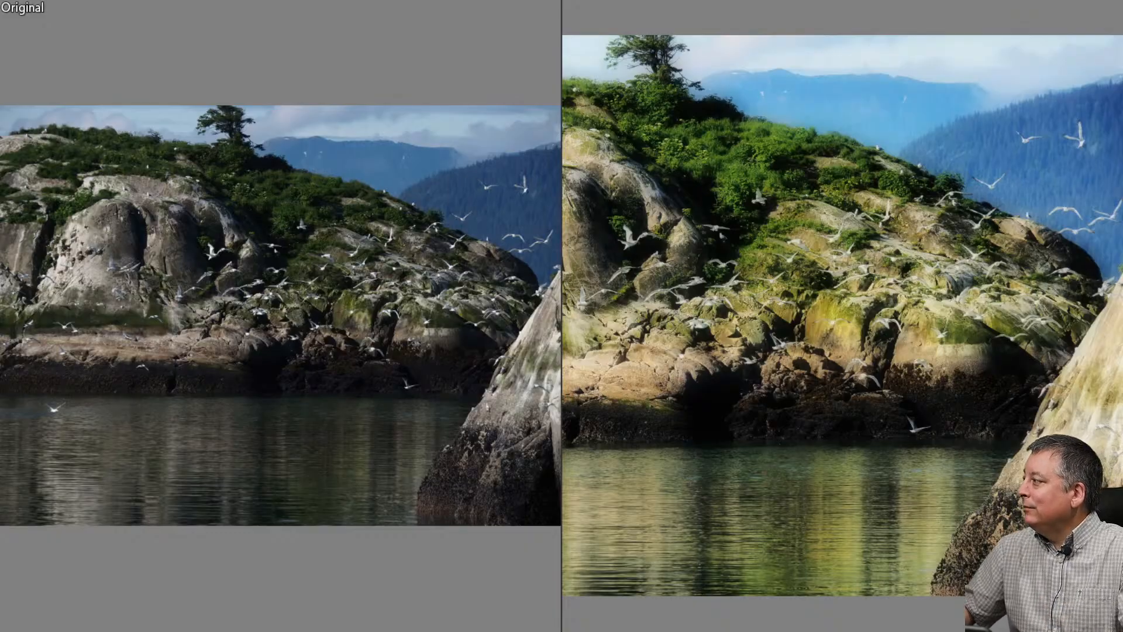
pyautogui.press('Escape')
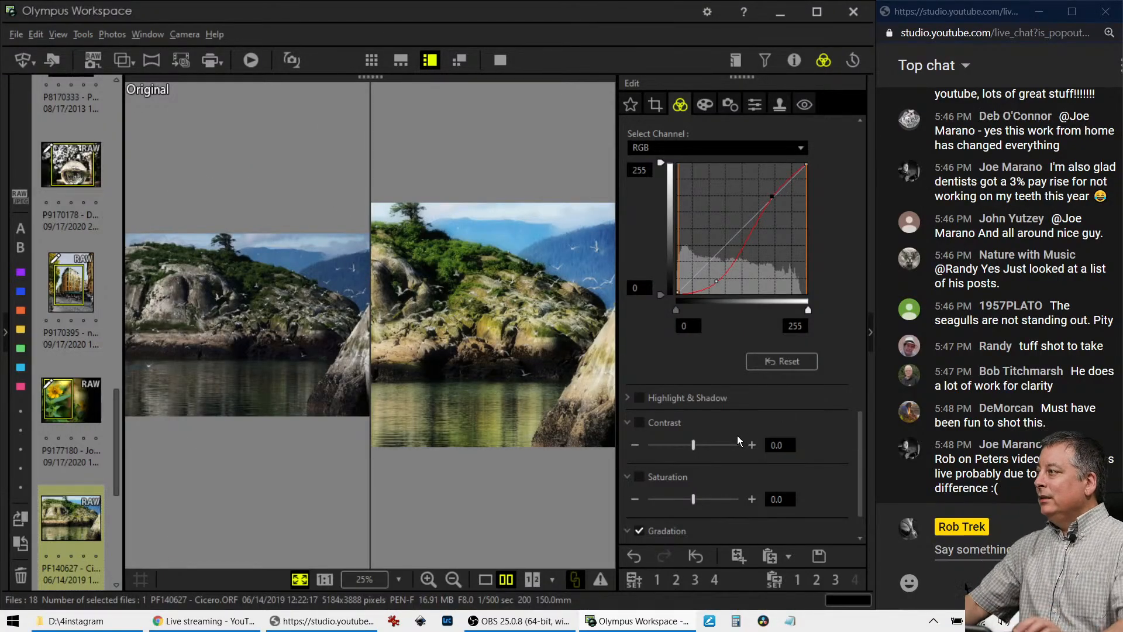
pyautogui.click(485, 580)
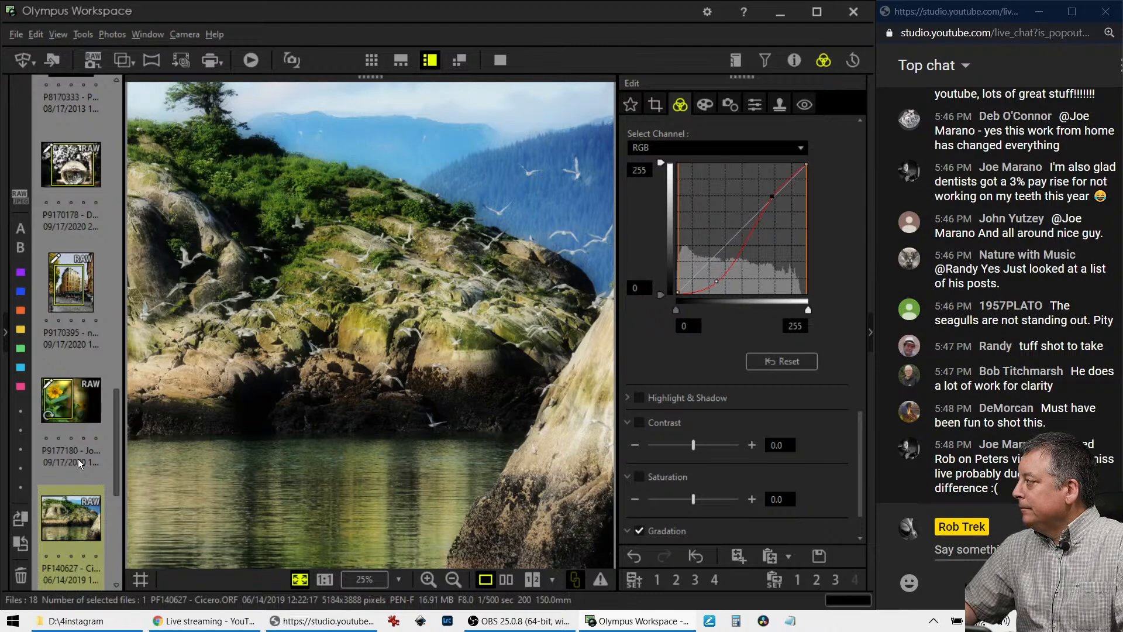
# Move the three viewer edits of the overalls-and-bicycle photo at the end of the list into the Viewer edits folder.
pyautogui.scroll(-3, 46, 458)
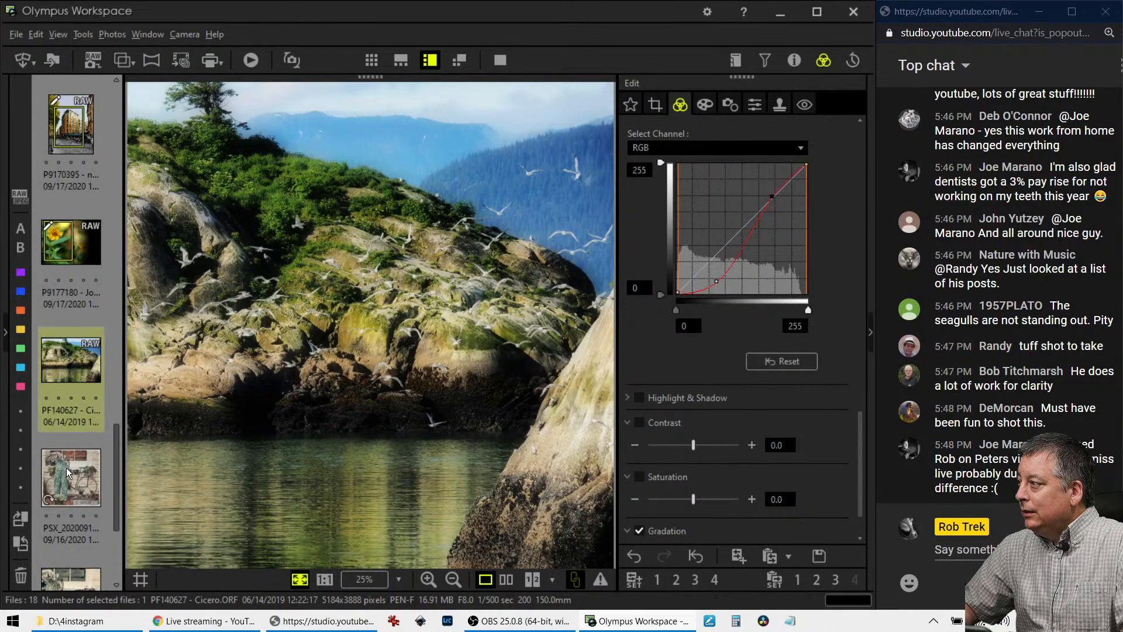
pyautogui.scroll(-4, 72, 493)
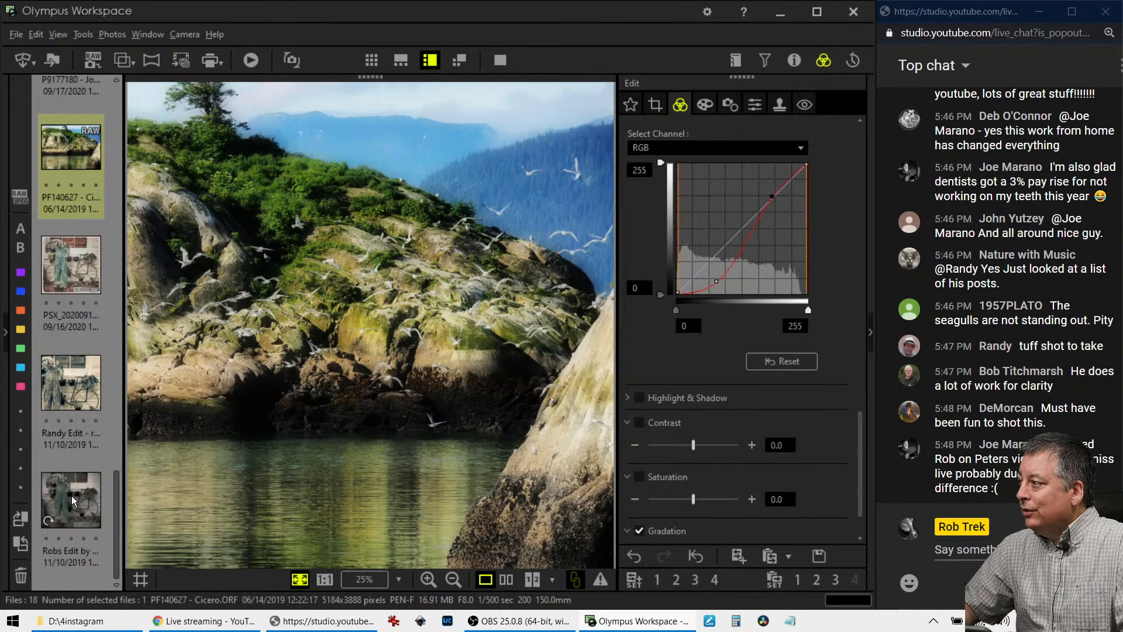
pyautogui.scroll(9, 86, 401)
pyautogui.scroll(-11, 85, 402)
pyautogui.click(81, 290)
pyautogui.keyDown('ctrl'); pyautogui.click(71, 387); pyautogui.keyUp('ctrl')
pyautogui.keyDown('ctrl'); pyautogui.click(64, 514); pyautogui.keyUp('ctrl')
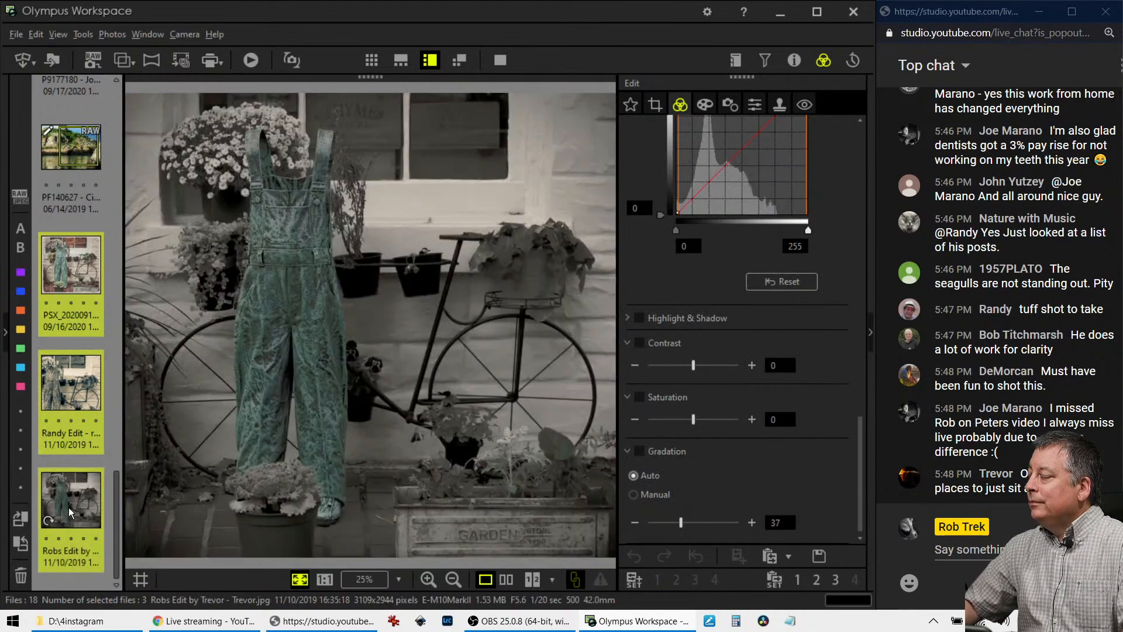
pyautogui.click(5, 339)
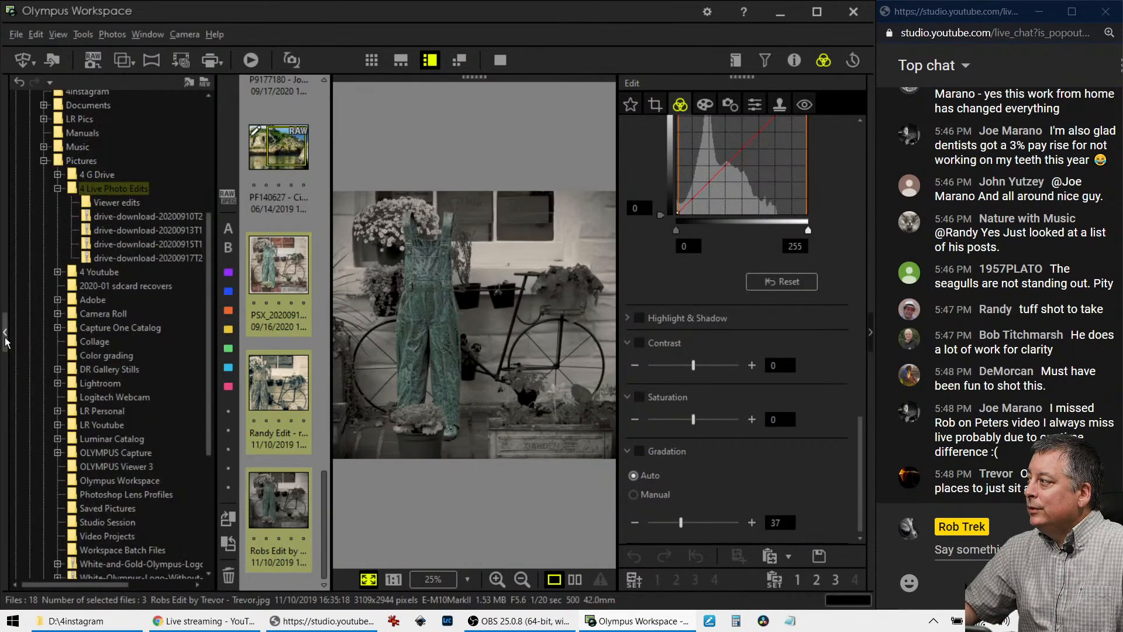
pyautogui.moveTo(289, 277); pyautogui.dragTo(145, 206)
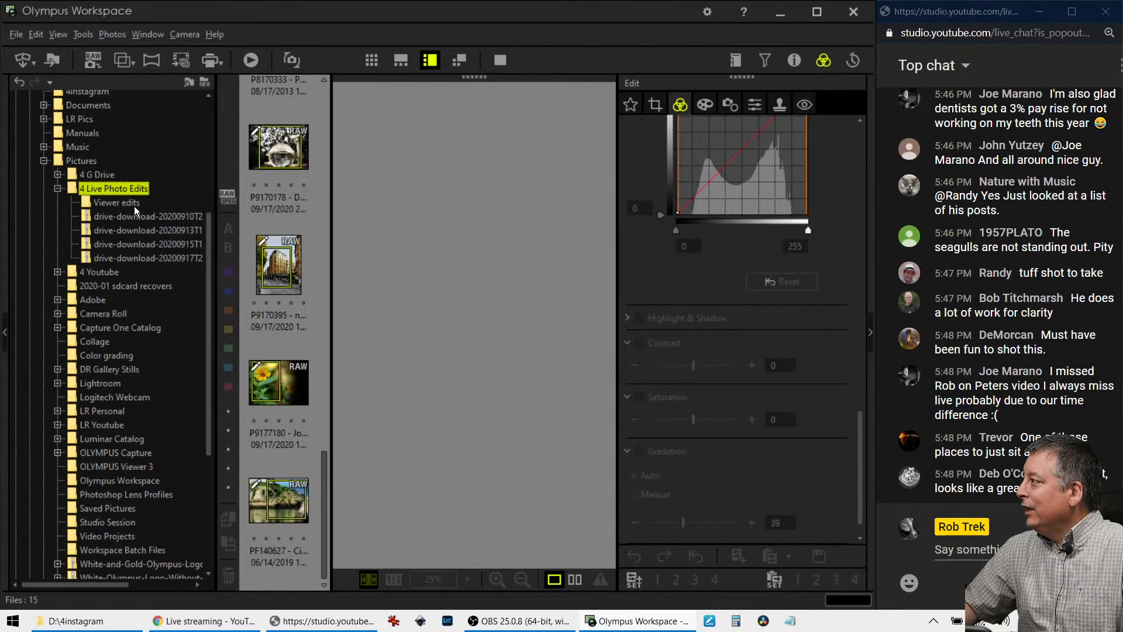
# Open the Viewer edits folder, hide the folder tree, and look through the submitted edits.
pyautogui.click(135, 205)
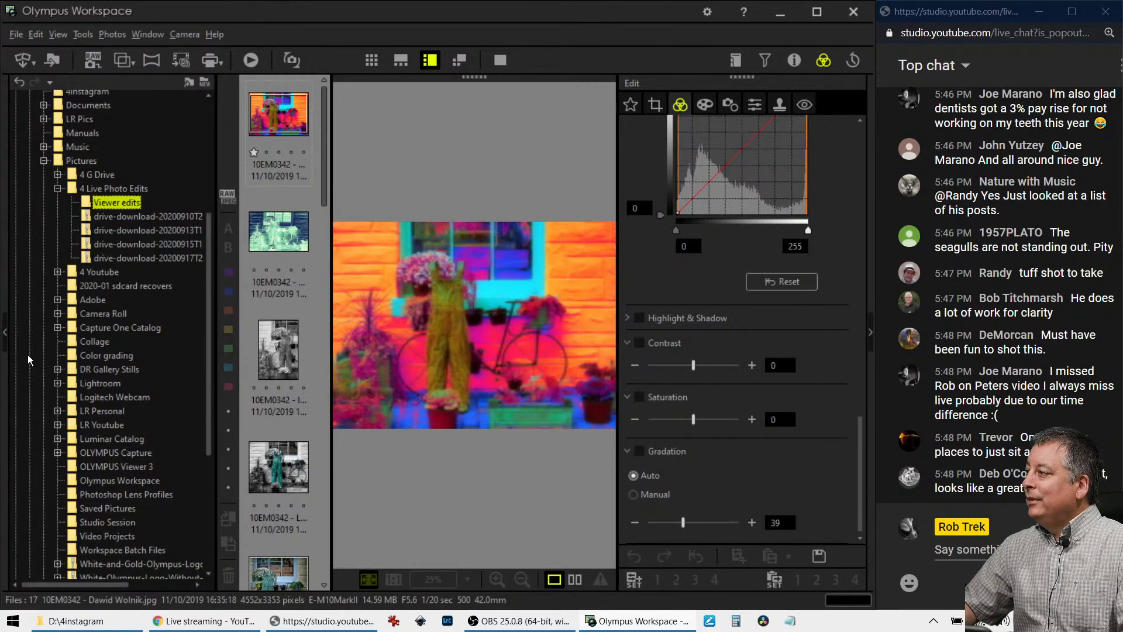
pyautogui.click(6, 332)
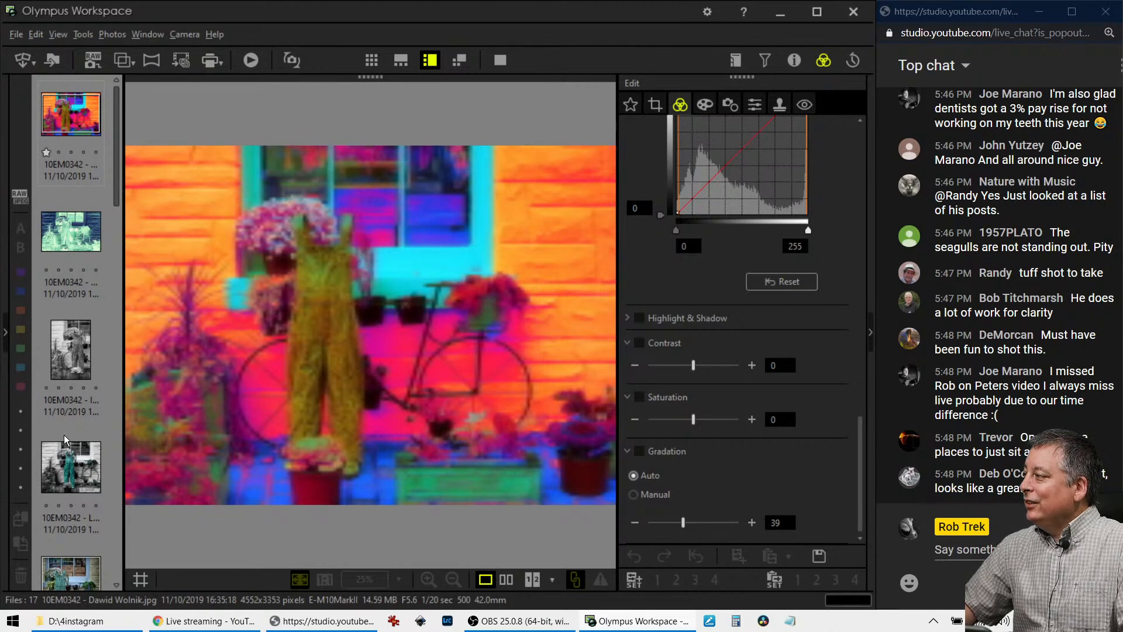
pyautogui.moveTo(61, 437)
pyautogui.scroll(-8, 61, 445)
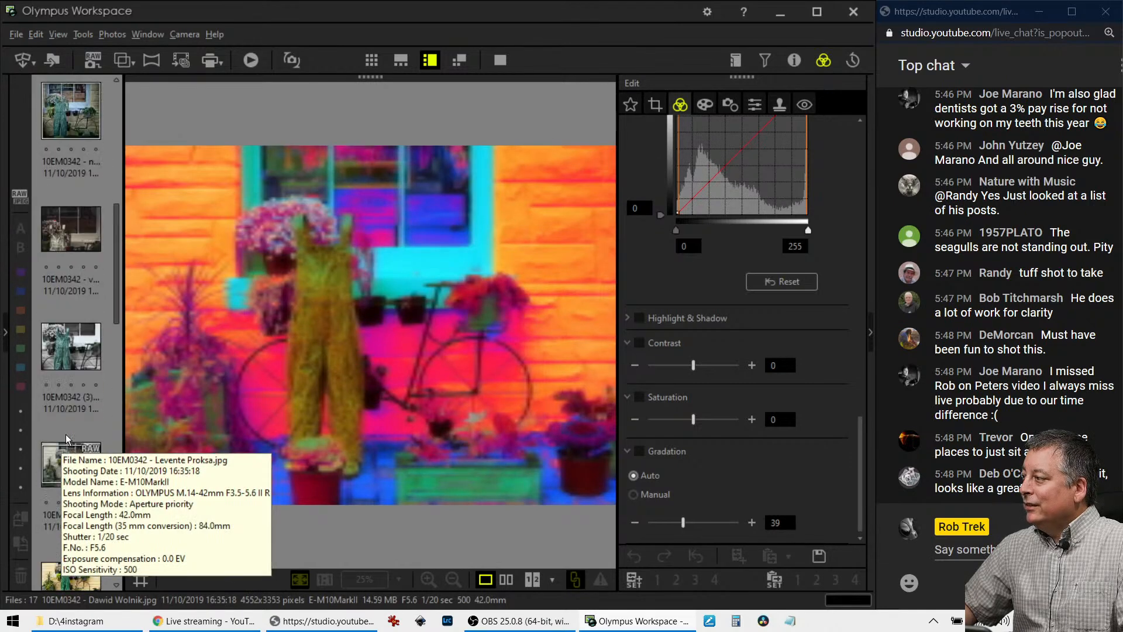
pyautogui.scroll(-5, 82, 447)
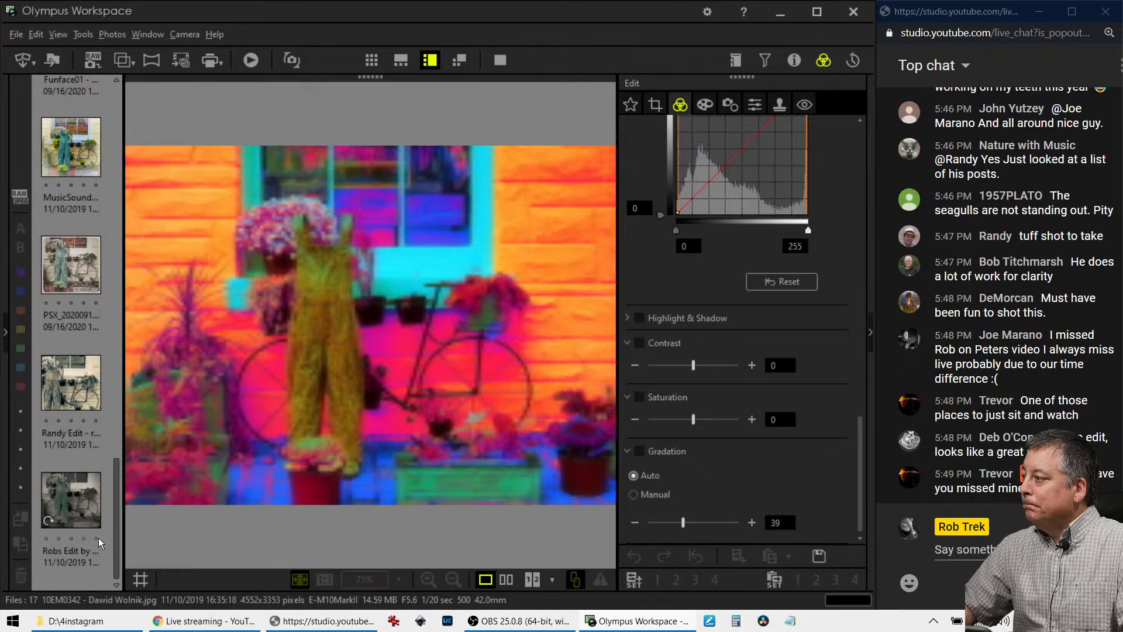
pyautogui.scroll(2, 98, 536)
pyautogui.moveTo(98, 537)
pyautogui.scroll(3, 98, 537)
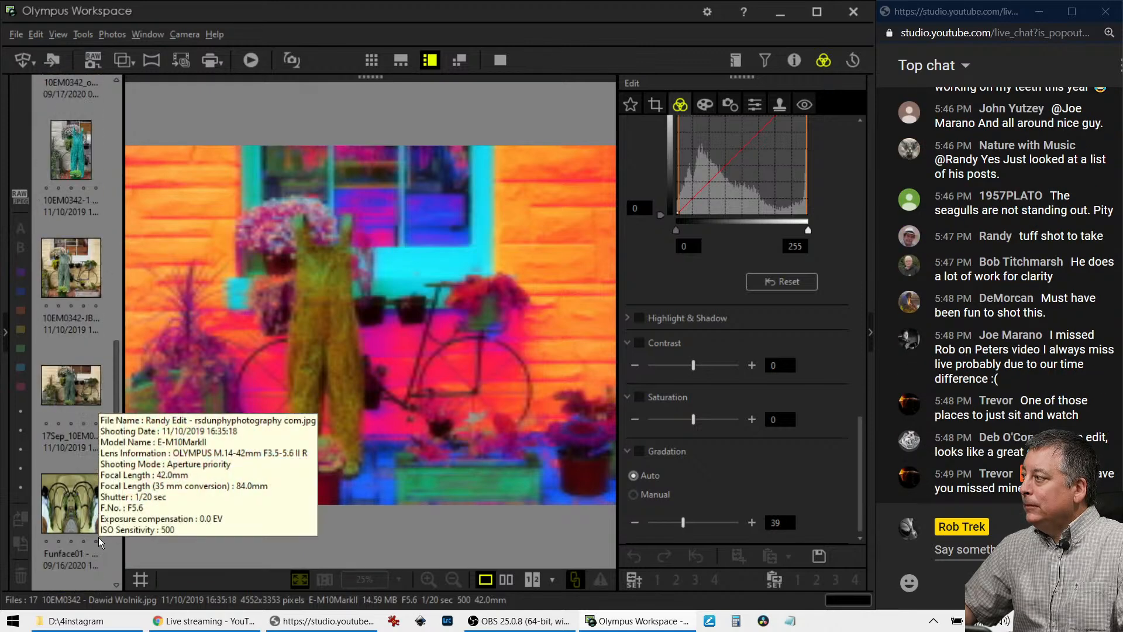
# Show the properties of the original raw photo 10EM0342.ORF and give it a one-star rating.
pyautogui.click(83, 279)
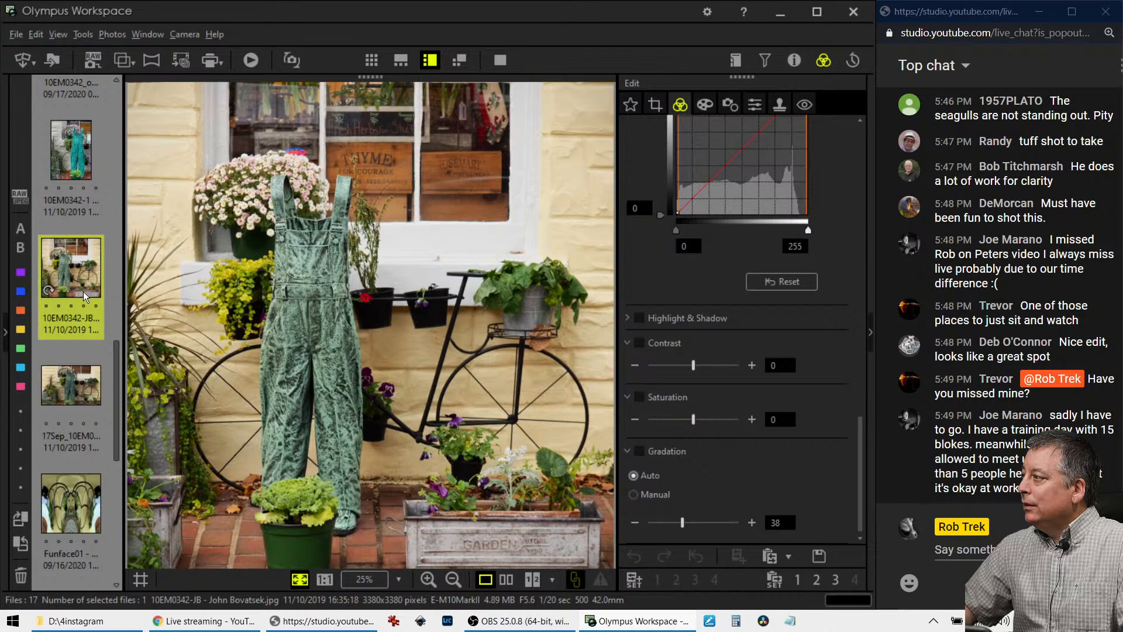
pyautogui.scroll(5, 93, 293)
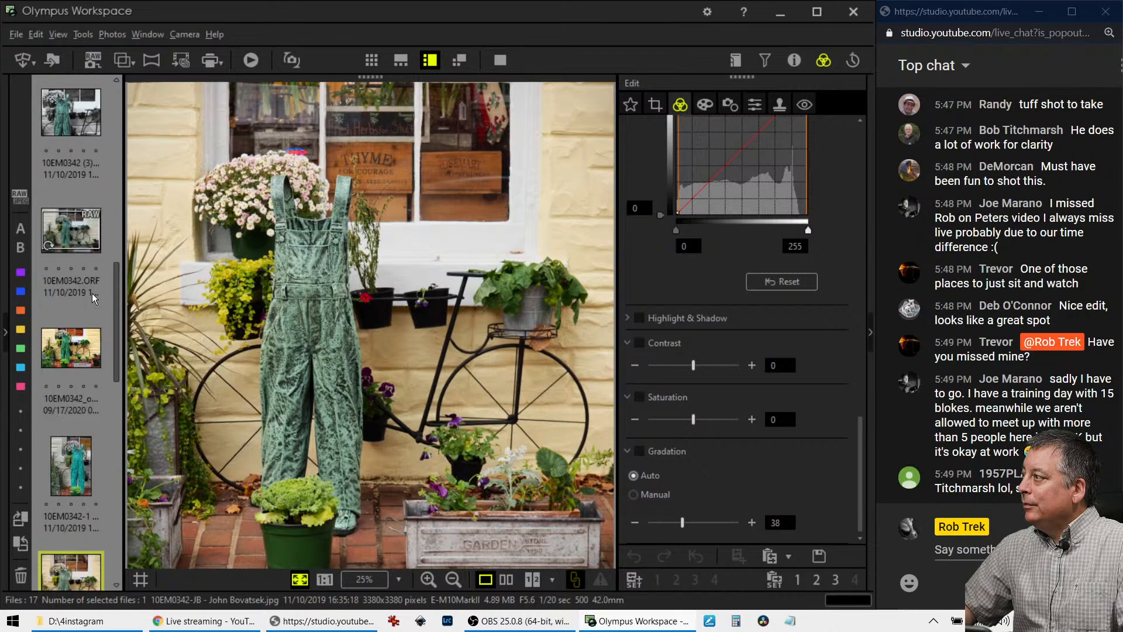
pyautogui.click(86, 241)
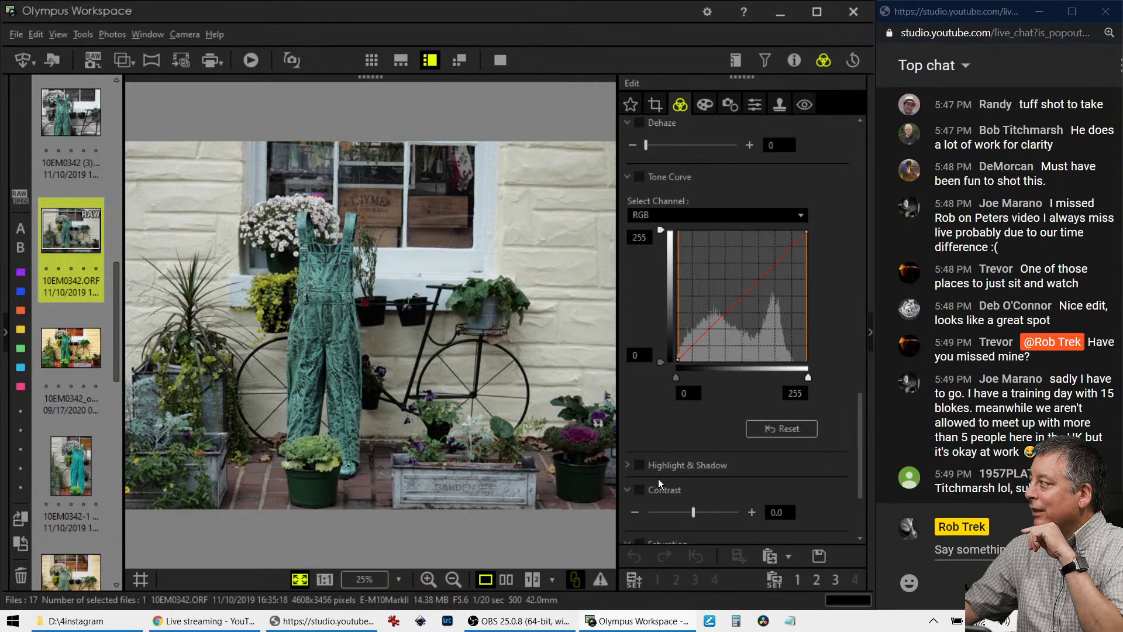
pyautogui.click(792, 60)
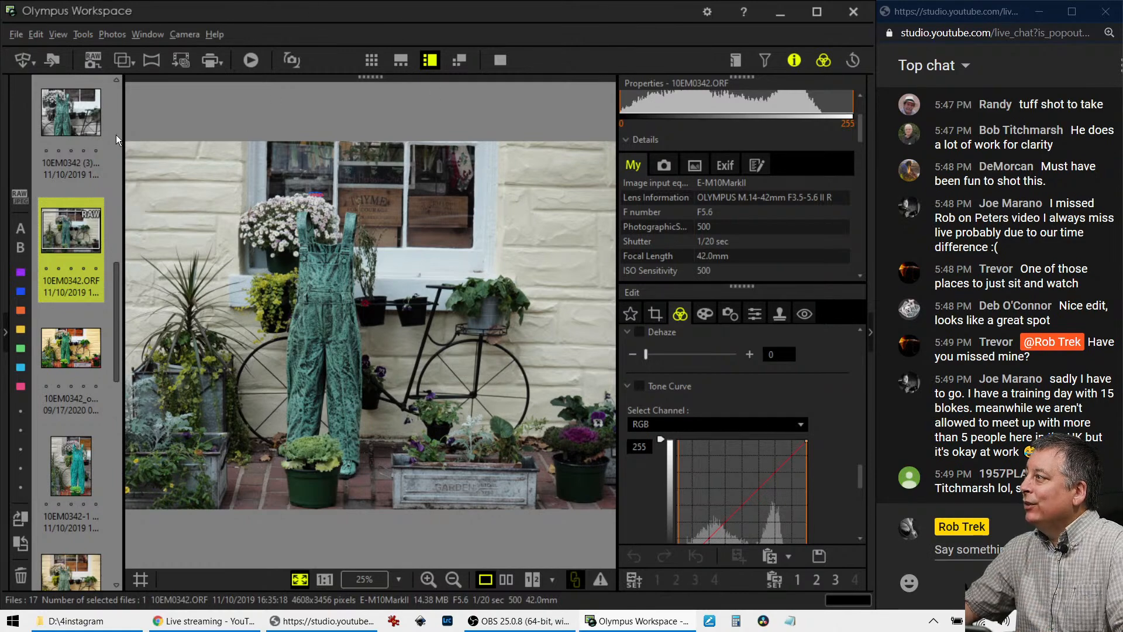
pyautogui.scroll(3, 76, 181)
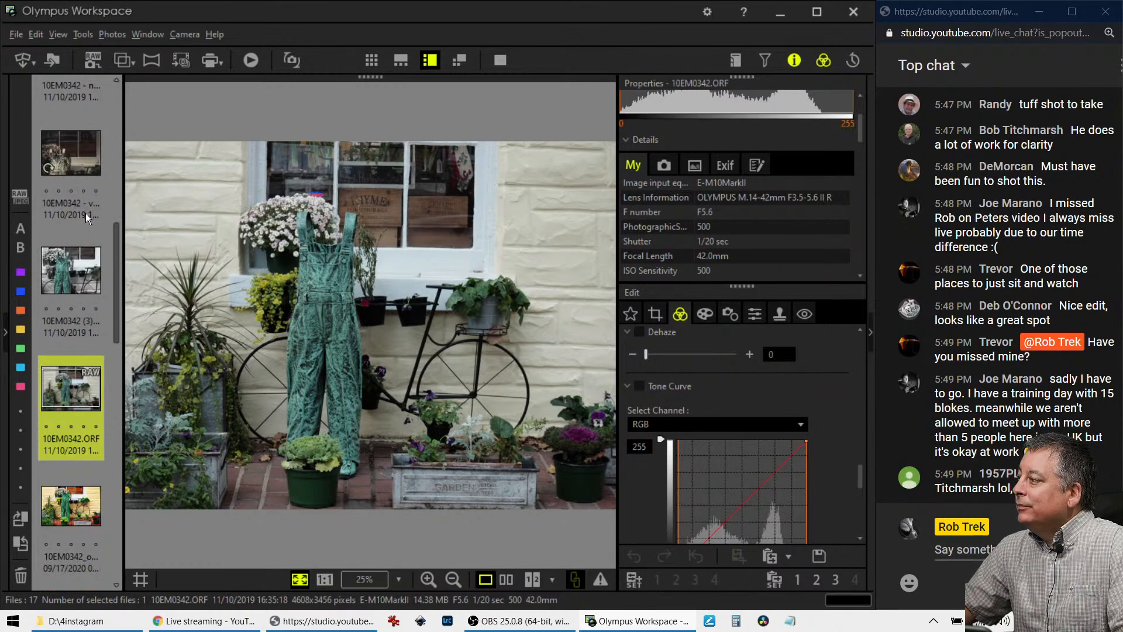
pyautogui.click(45, 426)
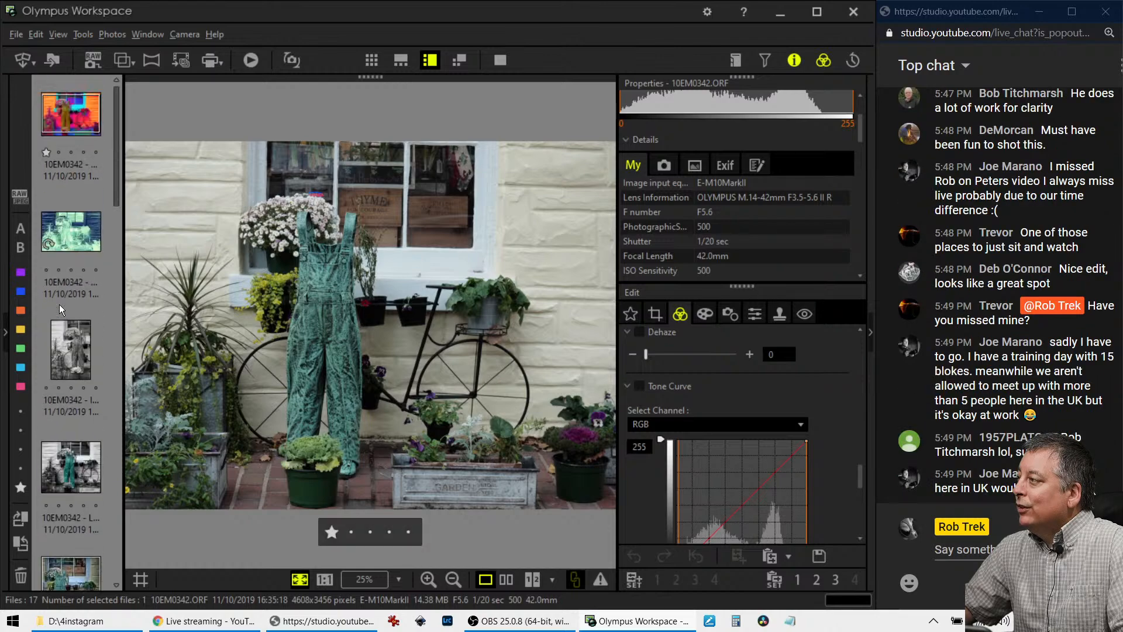
# View the vivid orange-and-pink edit at actual size and in full screen, and return it to the fitted view.
pyautogui.click(75, 124)
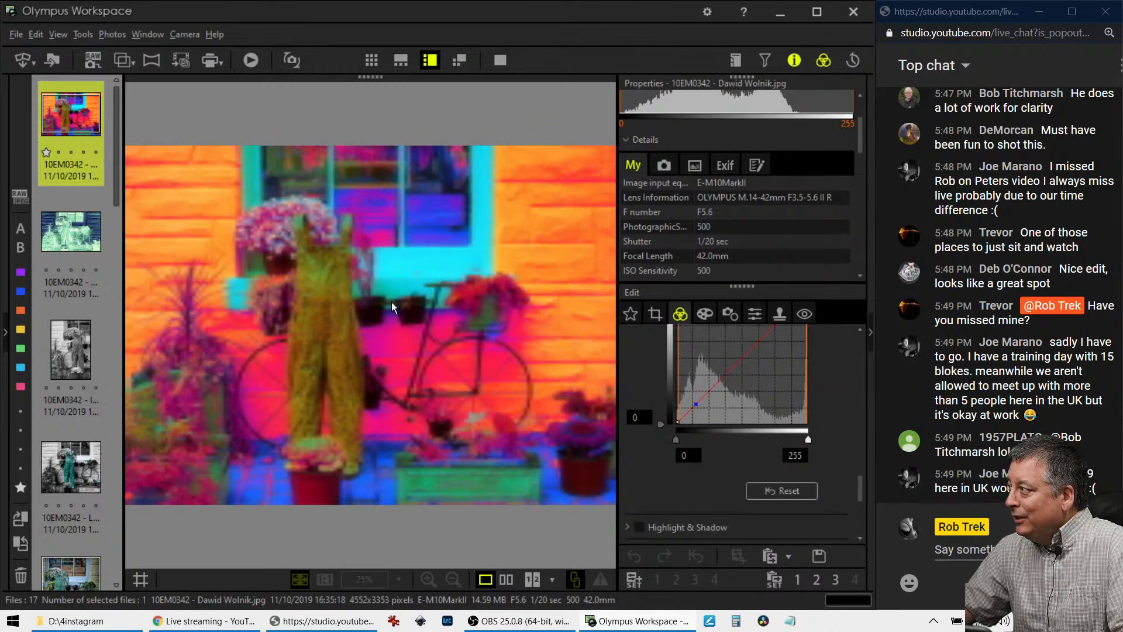
pyautogui.click(339, 303)
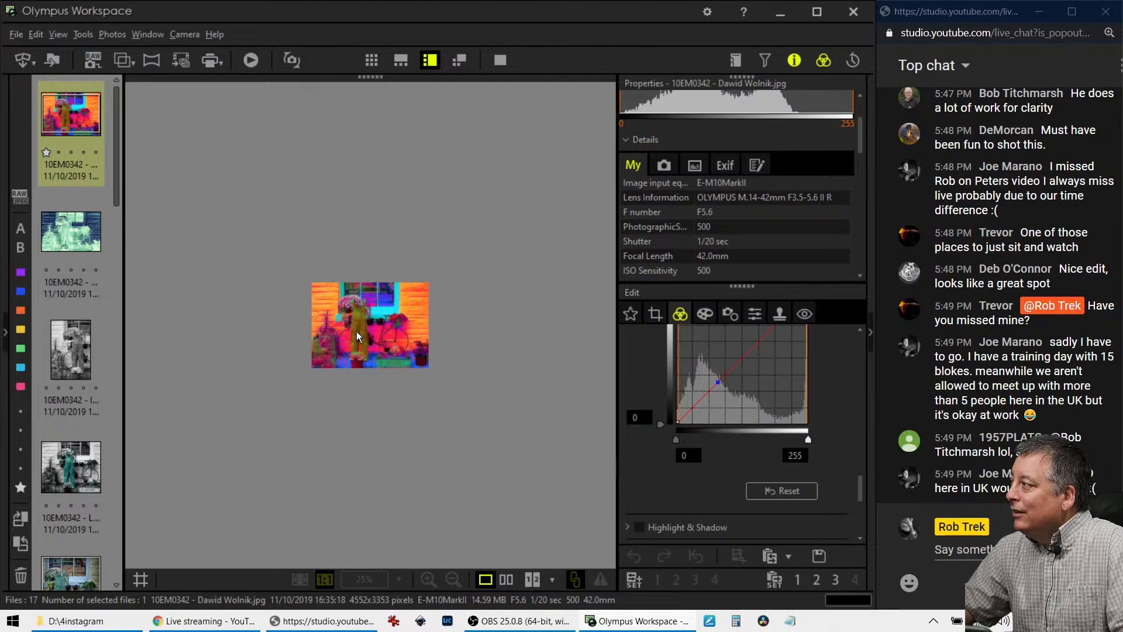
pyautogui.click(499, 60)
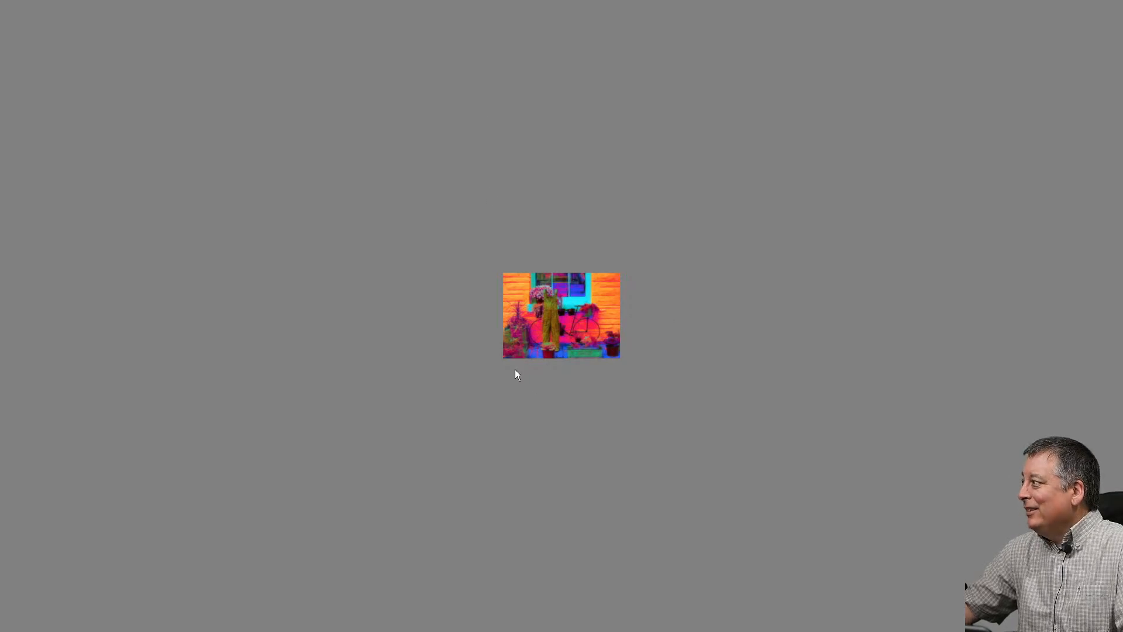
pyautogui.click(577, 341)
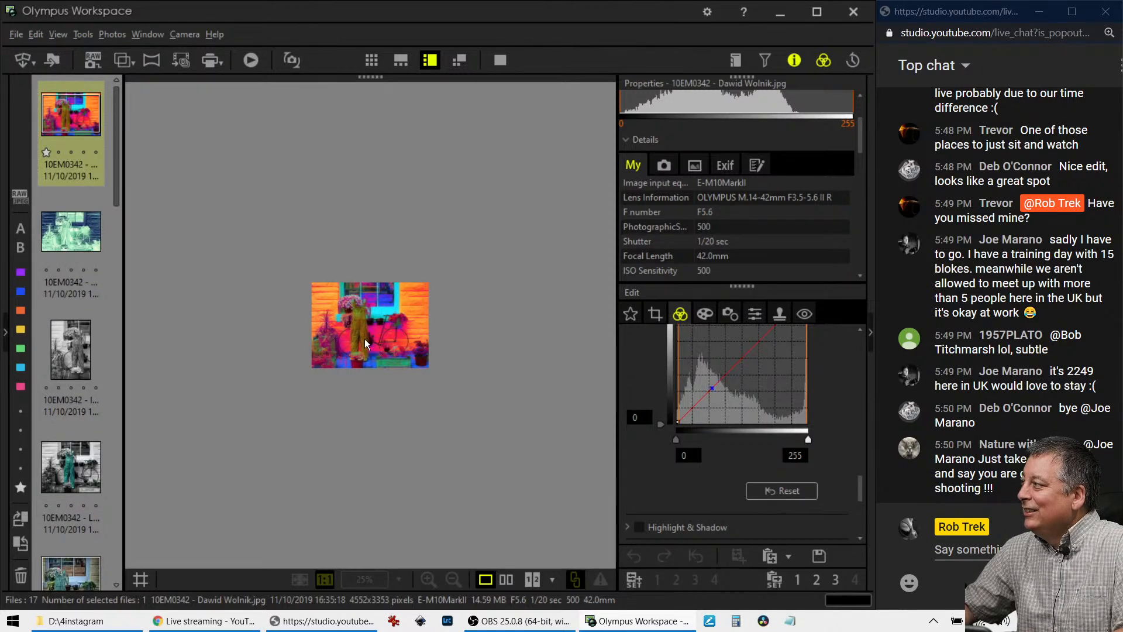
pyautogui.click(497, 579)
pyautogui.click(489, 580)
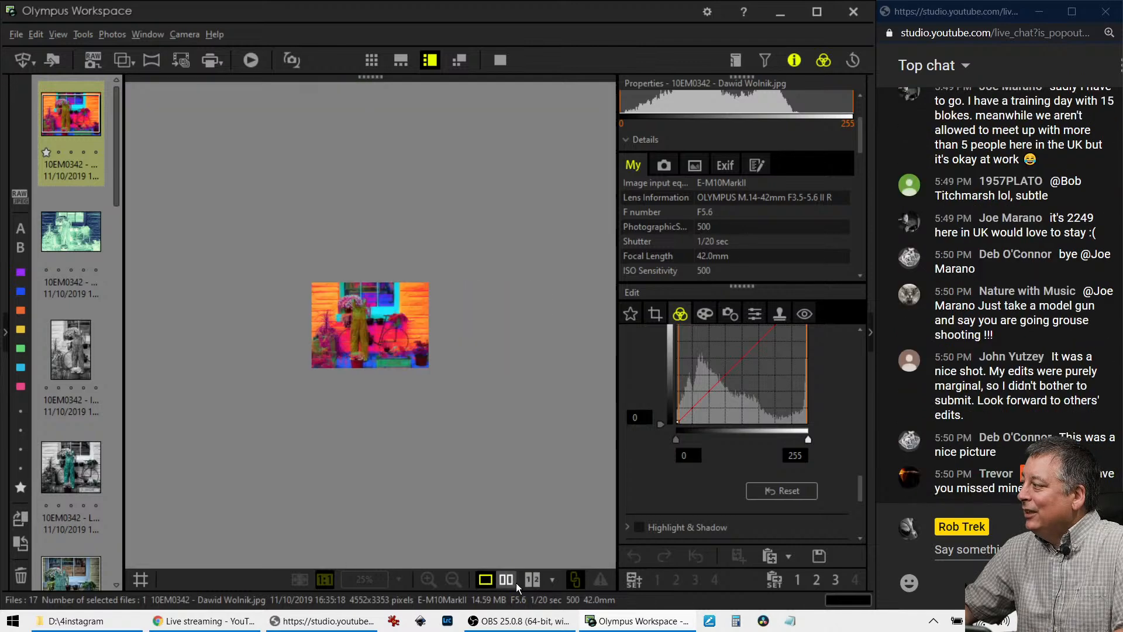
pyautogui.doubleClick(370, 344)
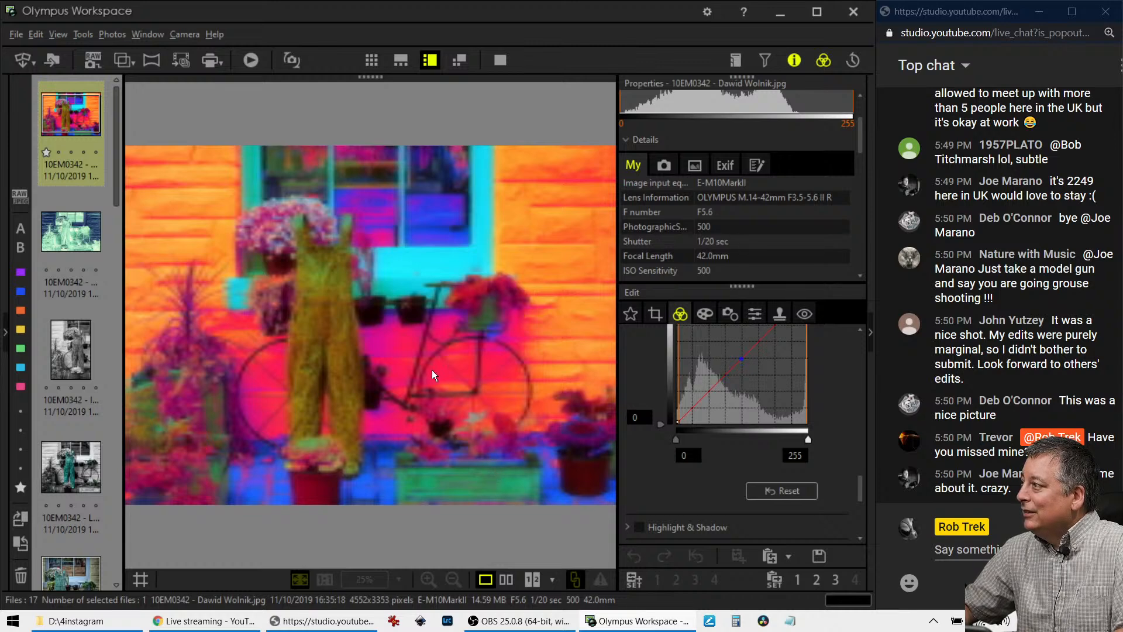
# View the green negative-style edit, and examine the black-and-white portrait and following selective-colour edit in full screen.
pyautogui.click(89, 241)
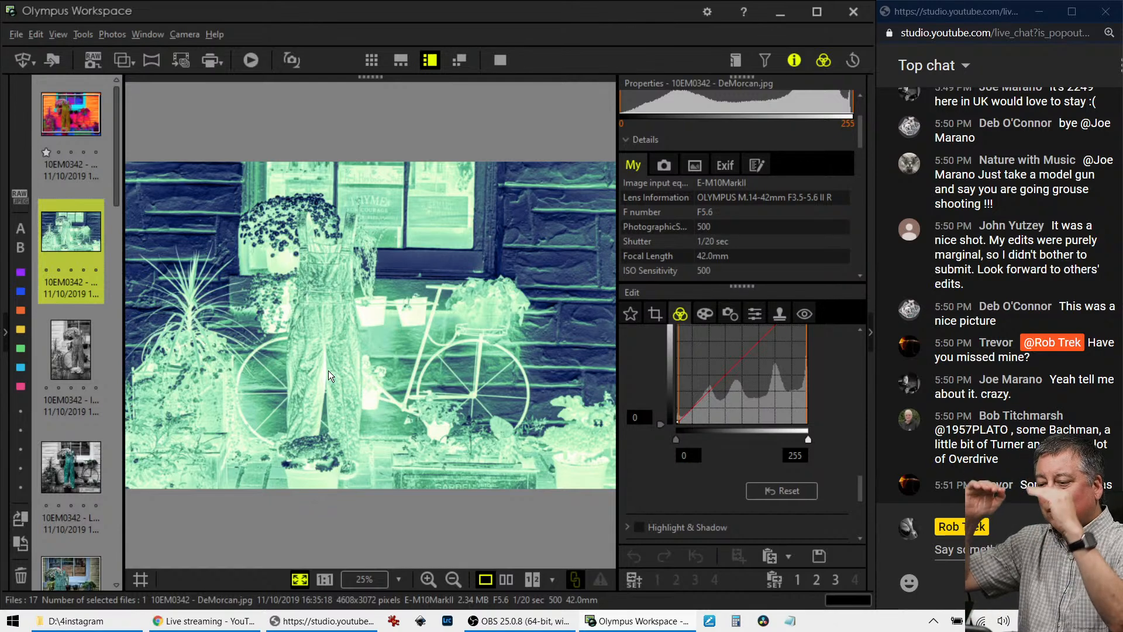
pyautogui.click(58, 352)
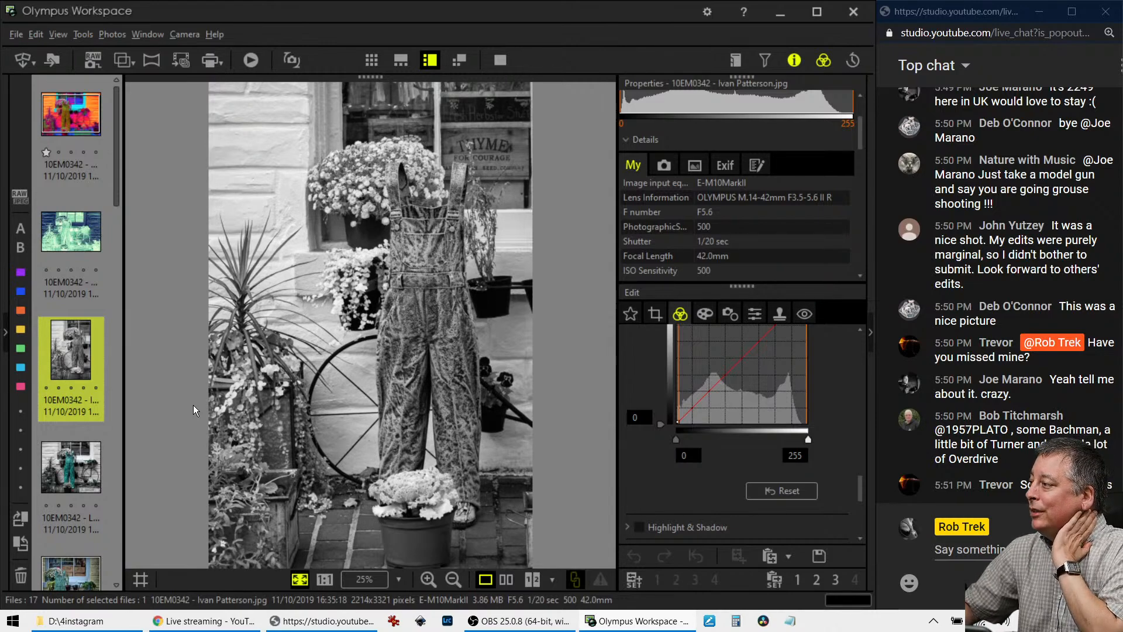
pyautogui.moveTo(97, 466)
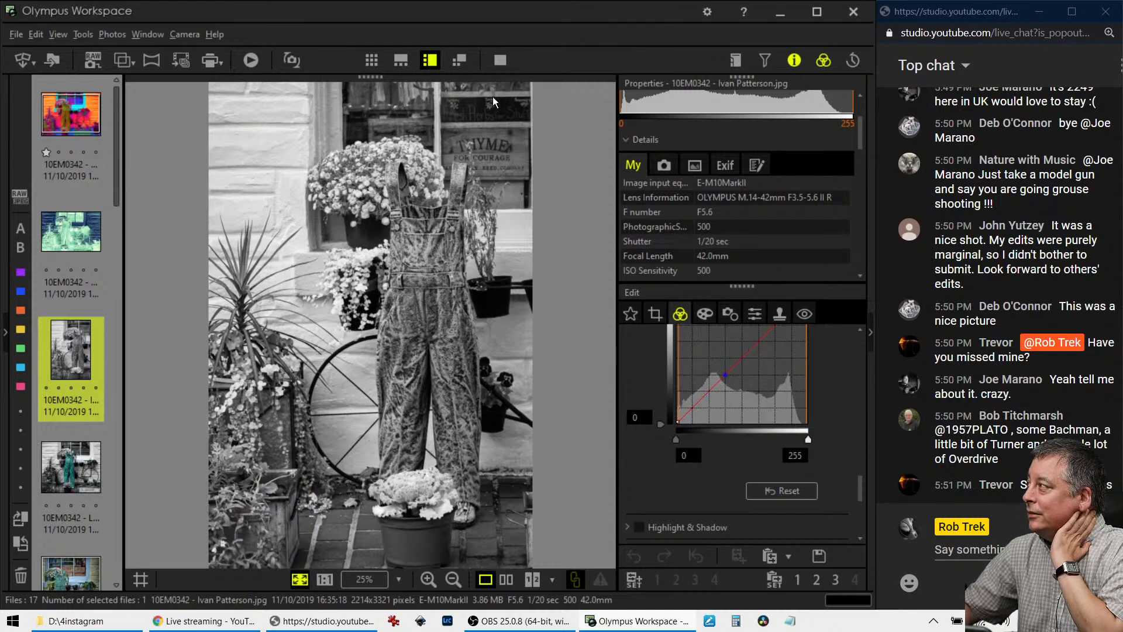
pyautogui.click(502, 60)
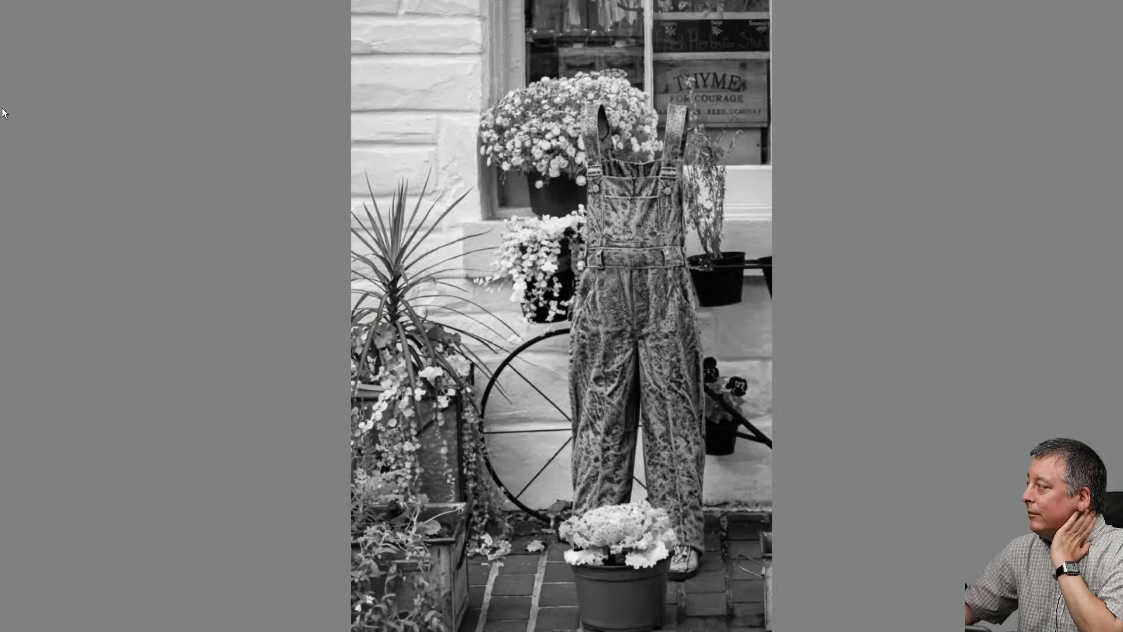
pyautogui.press('Right')
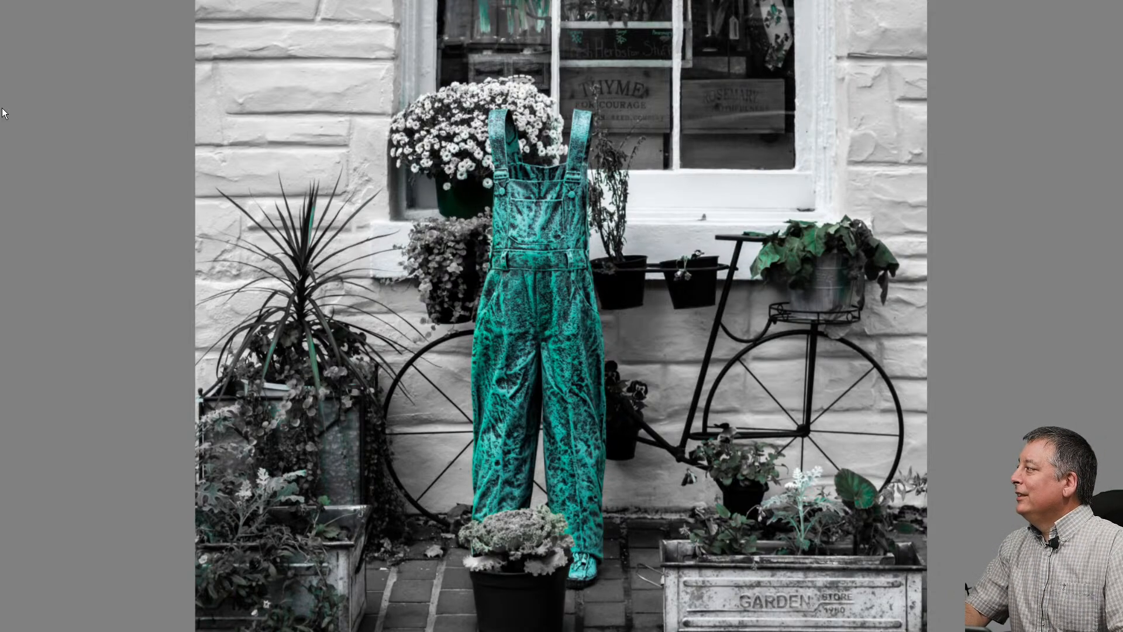
pyautogui.press('Escape')
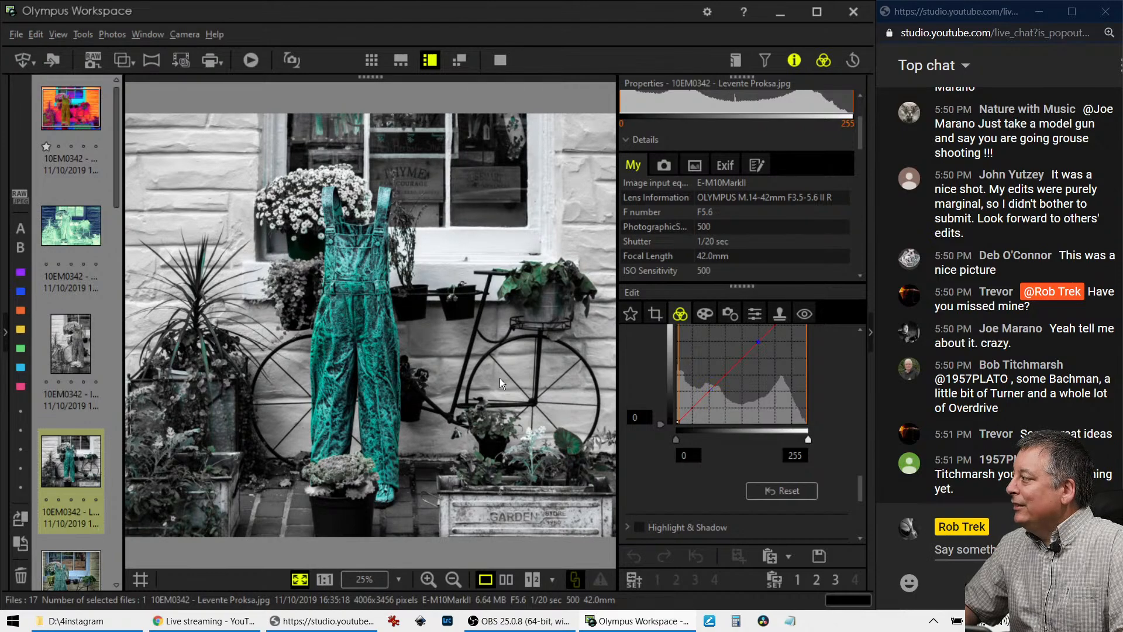
# View the white-bordered edit with the blue window frame in full screen.
pyautogui.scroll(-3, 90, 430)
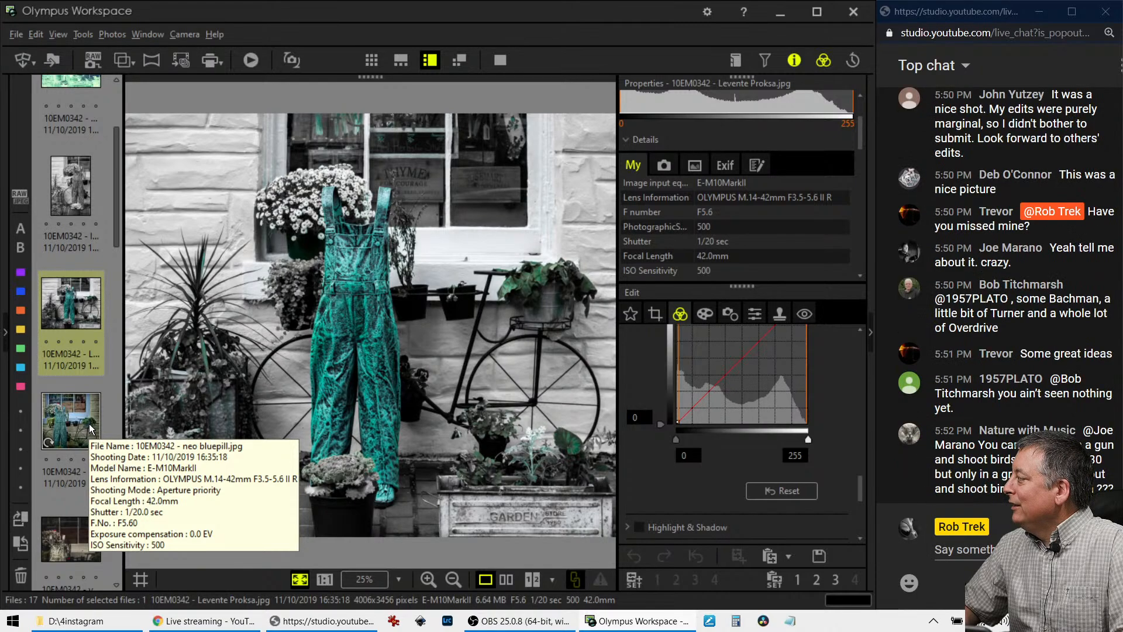
pyautogui.click(90, 430)
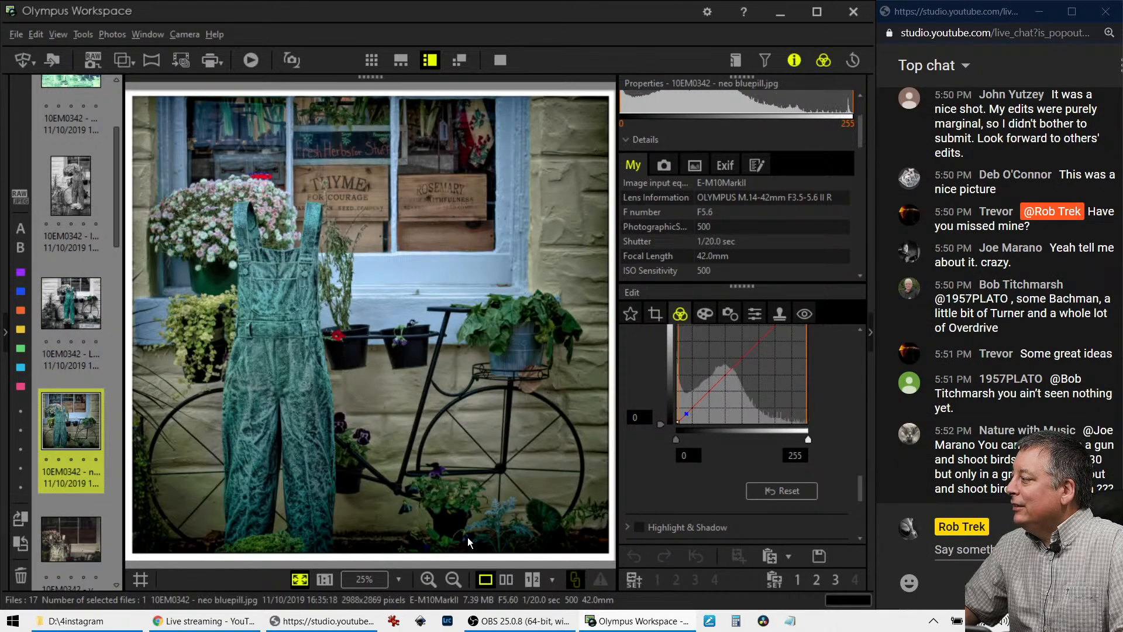
pyautogui.click(499, 62)
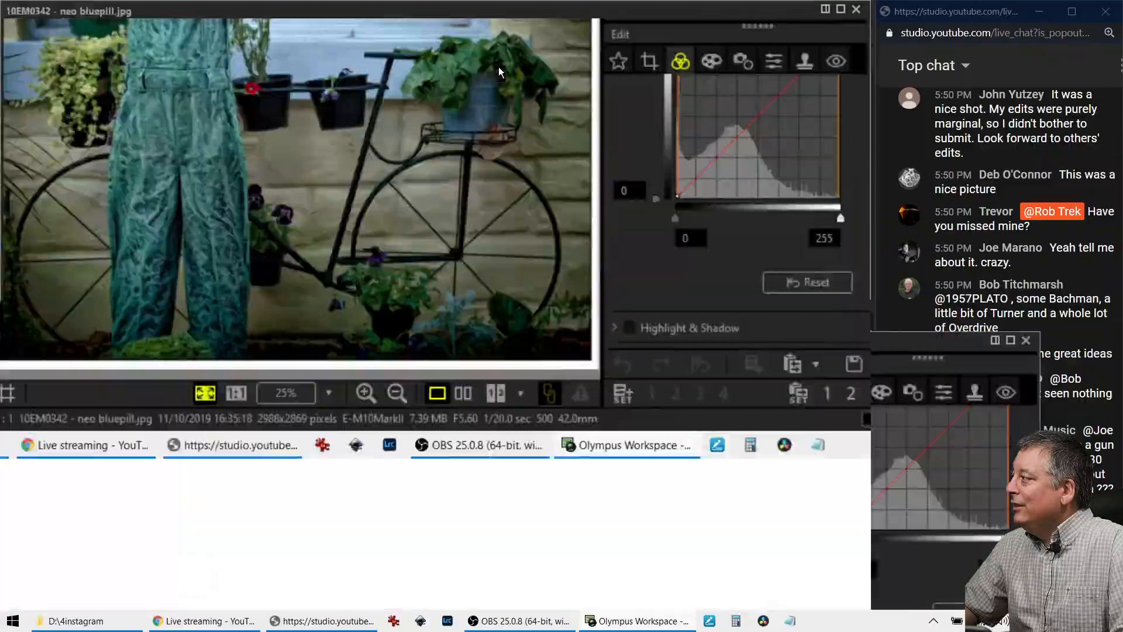
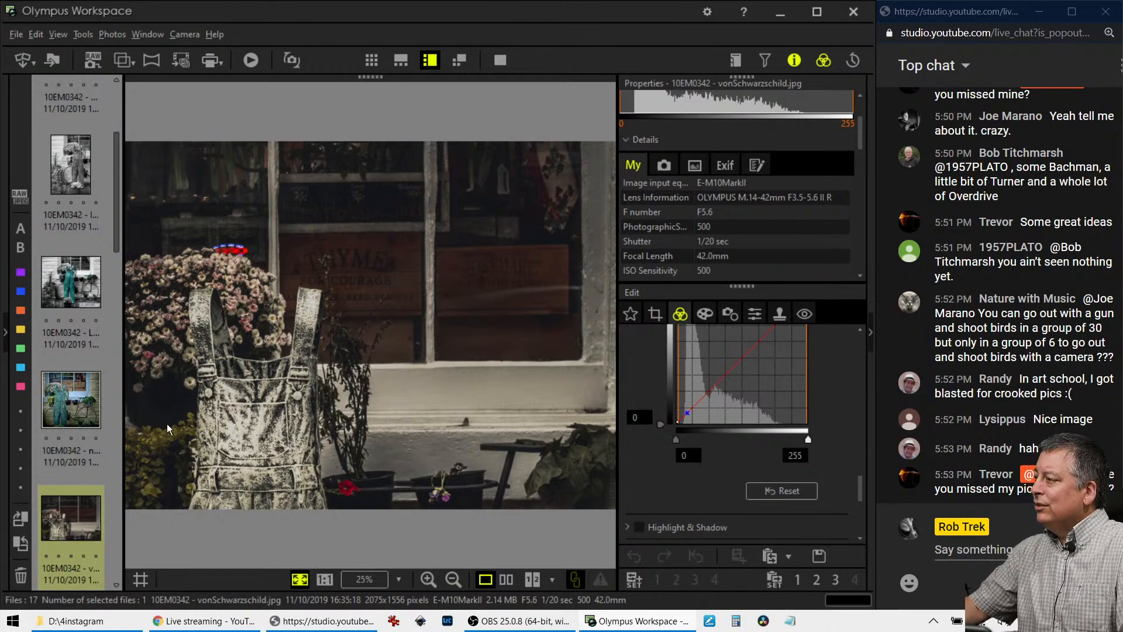
# Compare the dark close-cropped window edit with the selective-colour edit that follows it.
pyautogui.scroll(-2, 100, 463)
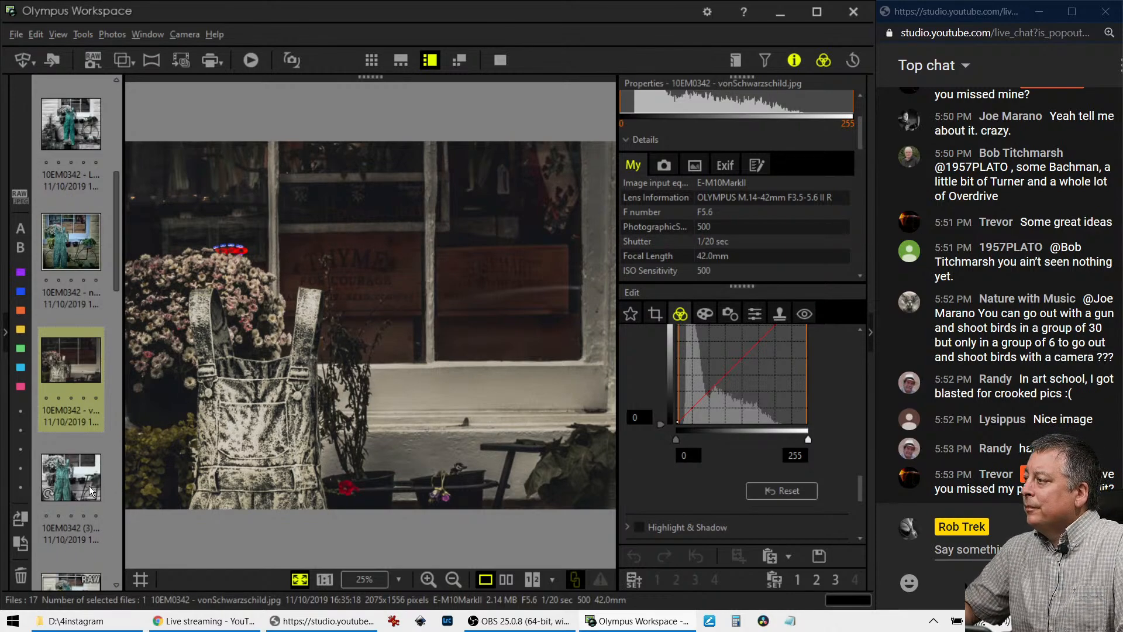
pyautogui.click(88, 486)
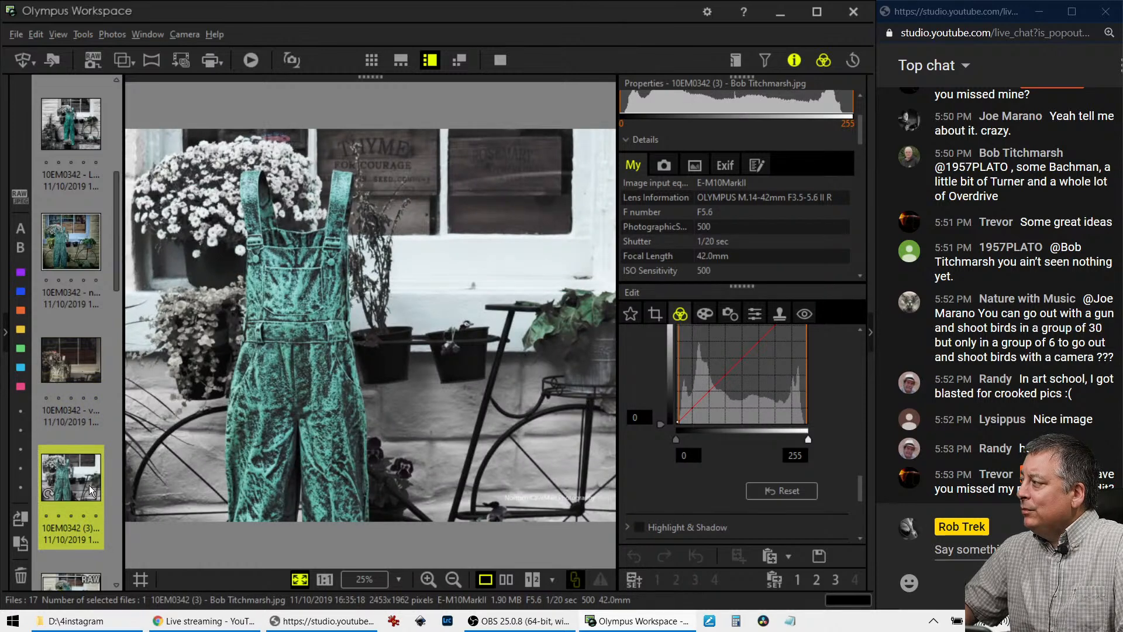
pyautogui.click(93, 370)
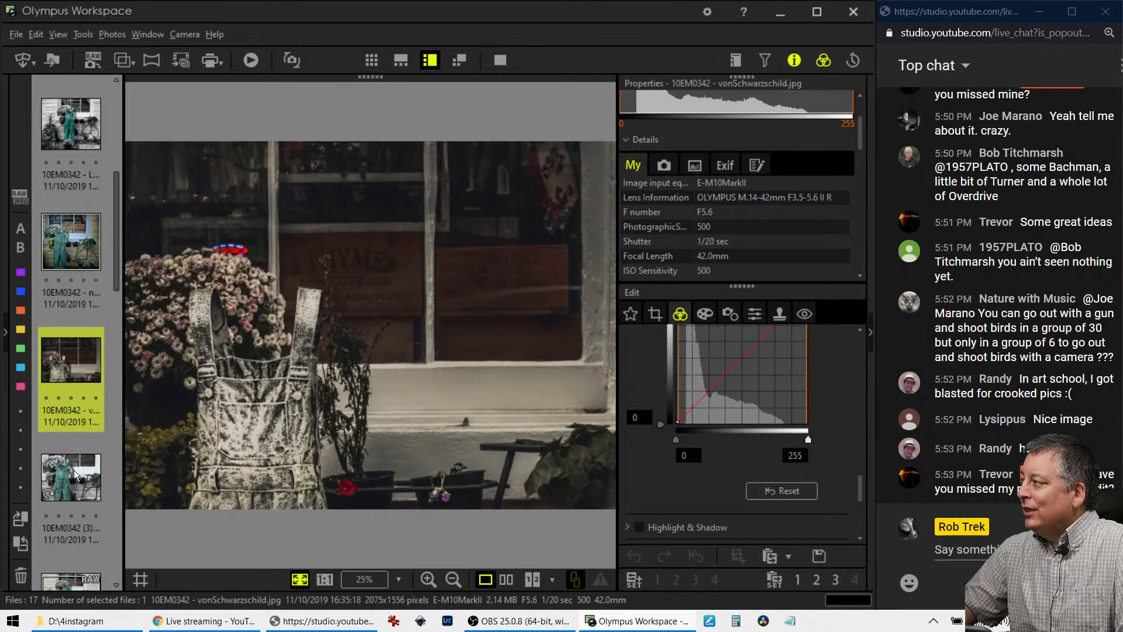
# Compare the black-and-white portrait, the dark close-cropped window edit and the cropped selective-colour edit with green overalls.
pyautogui.scroll(3, 73, 462)
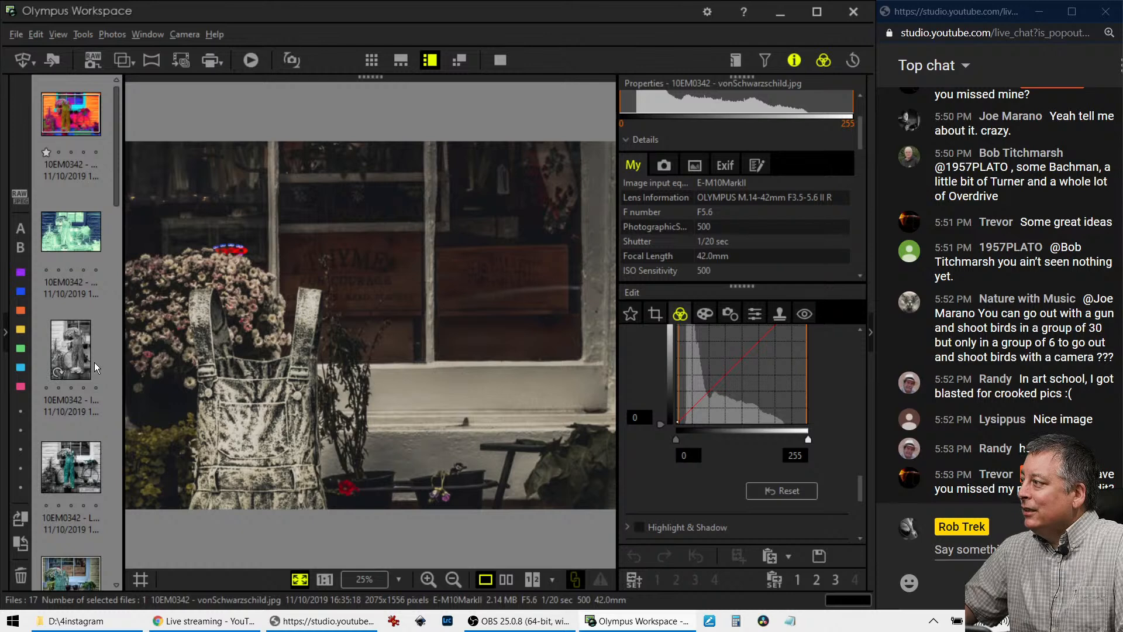
pyautogui.click(81, 370)
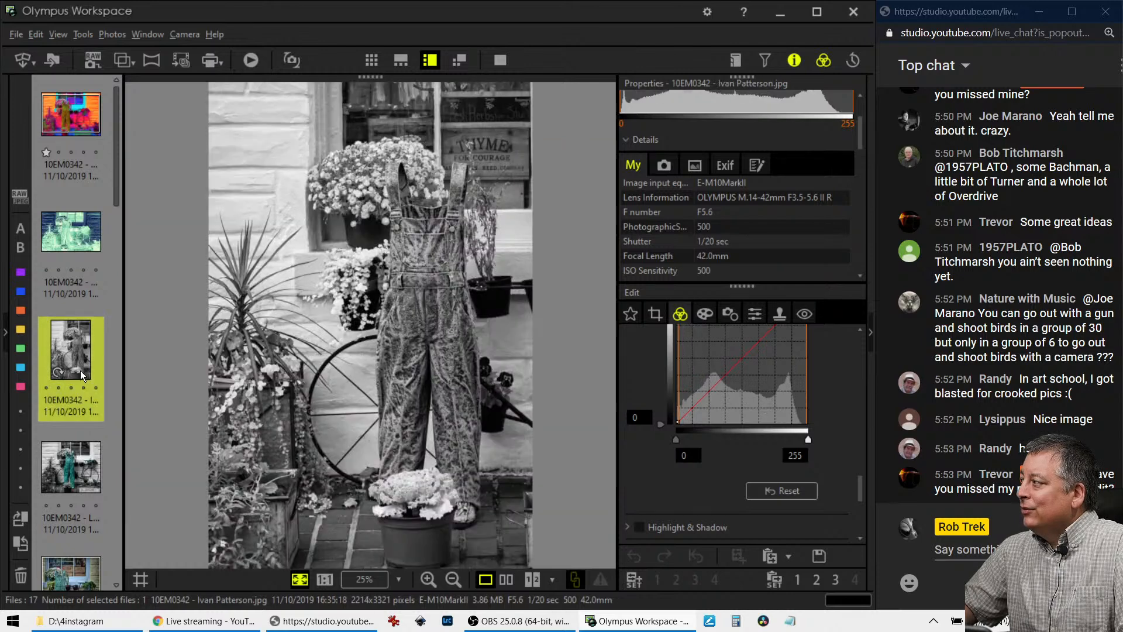
pyautogui.scroll(-3, 79, 371)
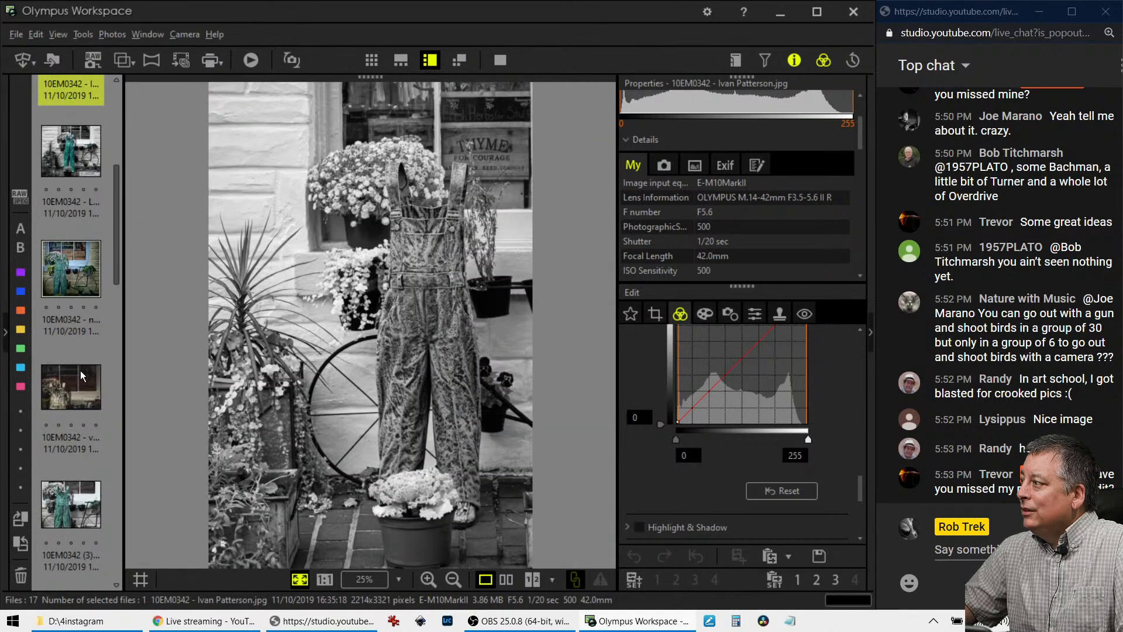
pyautogui.scroll(-2, 80, 370)
pyautogui.click(67, 247)
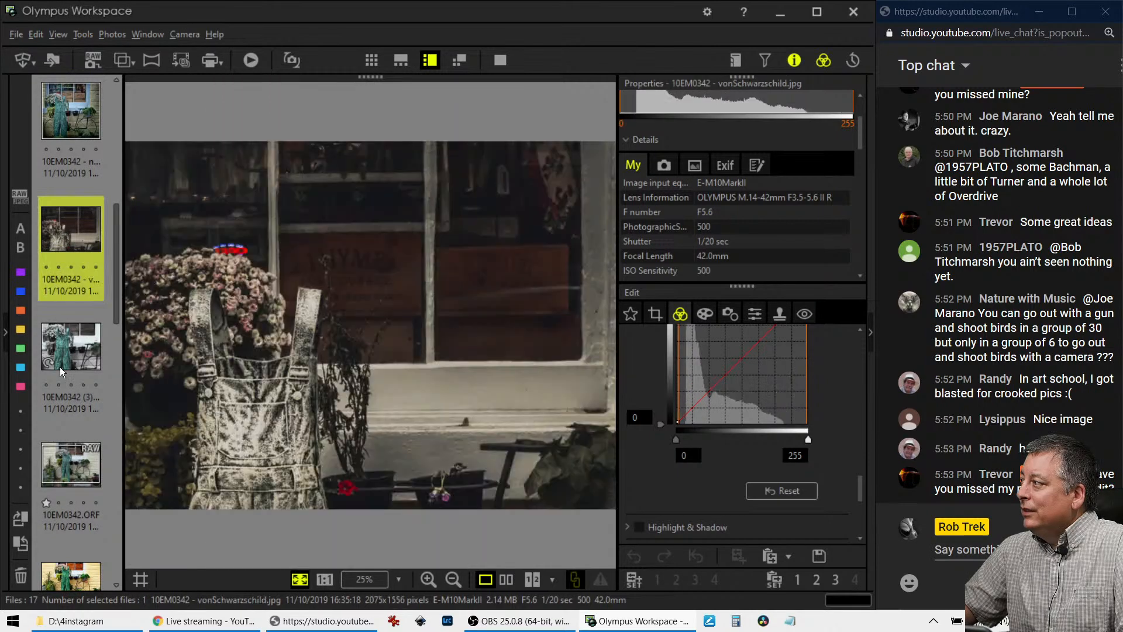
pyautogui.click(81, 468)
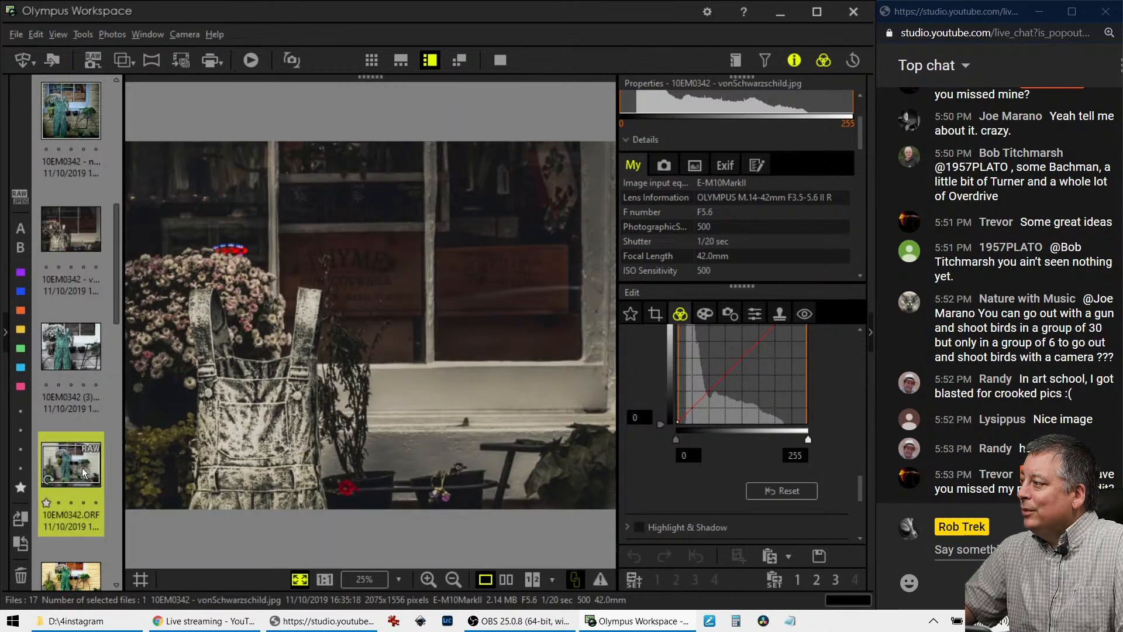
pyautogui.click(83, 351)
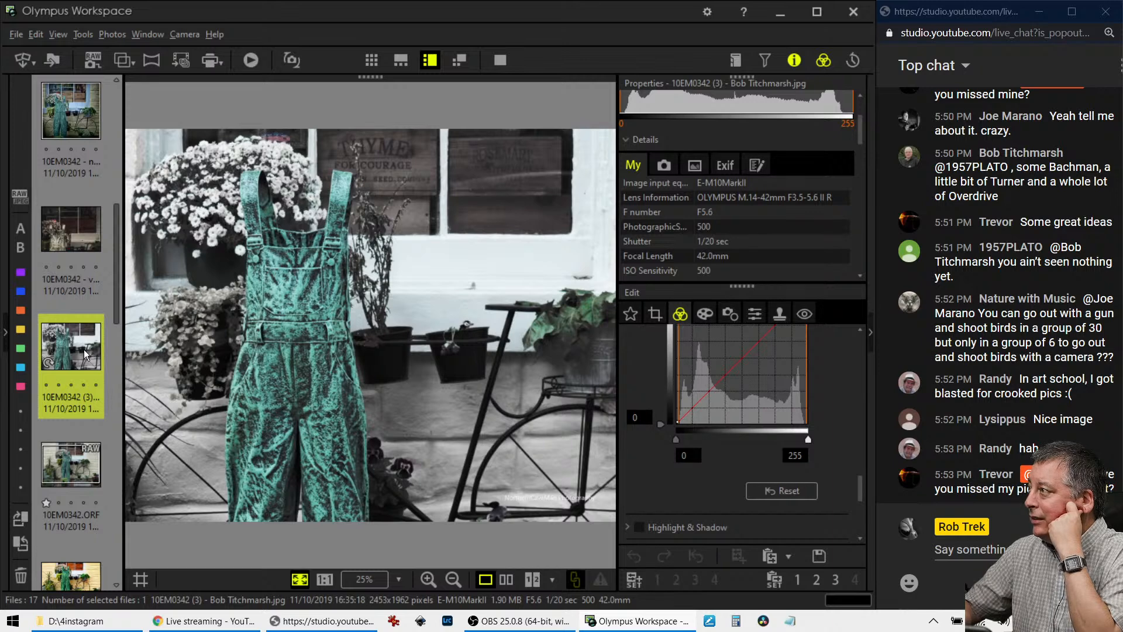
# View the original 10EM0342.ORF photo, and examine the vivid yellow-wall edit that follows it in full screen.
pyautogui.scroll(-3, 84, 350)
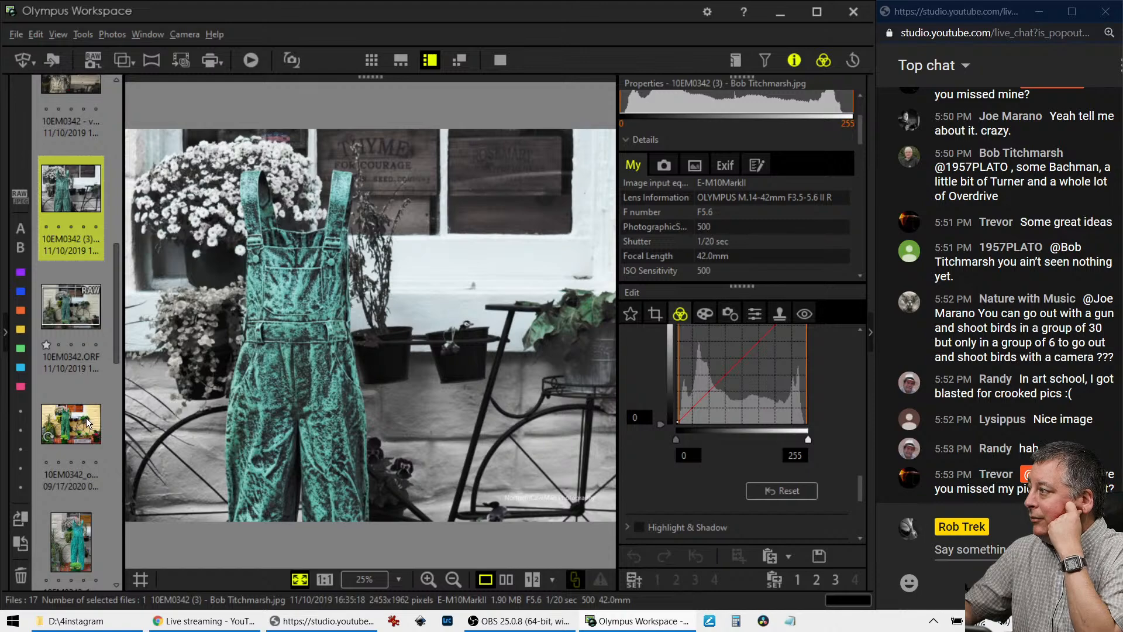
pyautogui.click(97, 324)
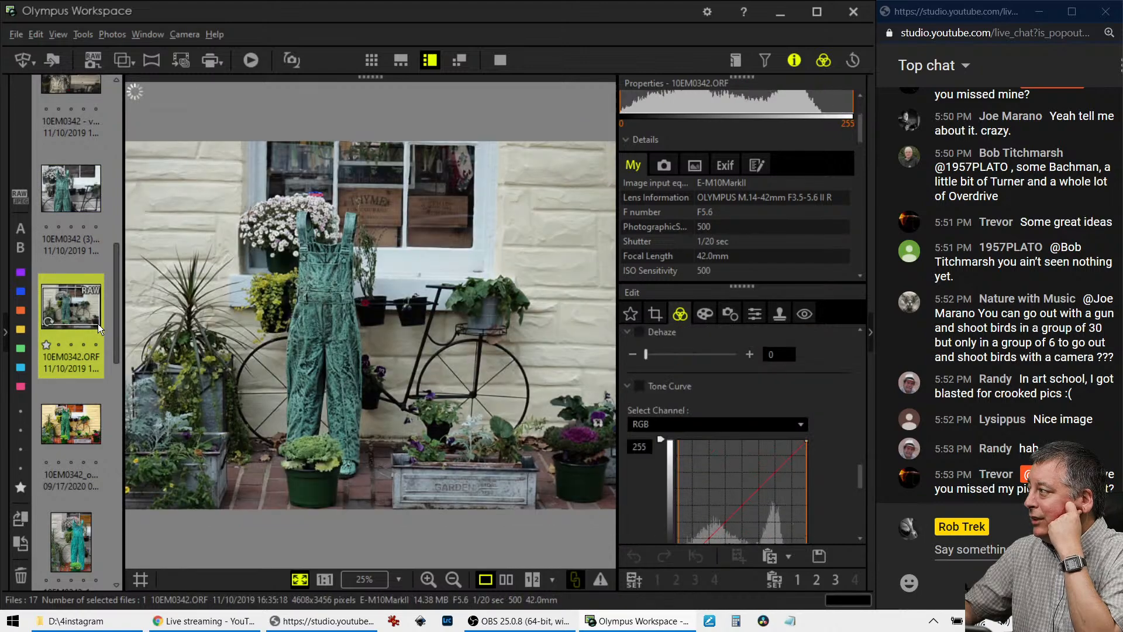
pyautogui.click(76, 422)
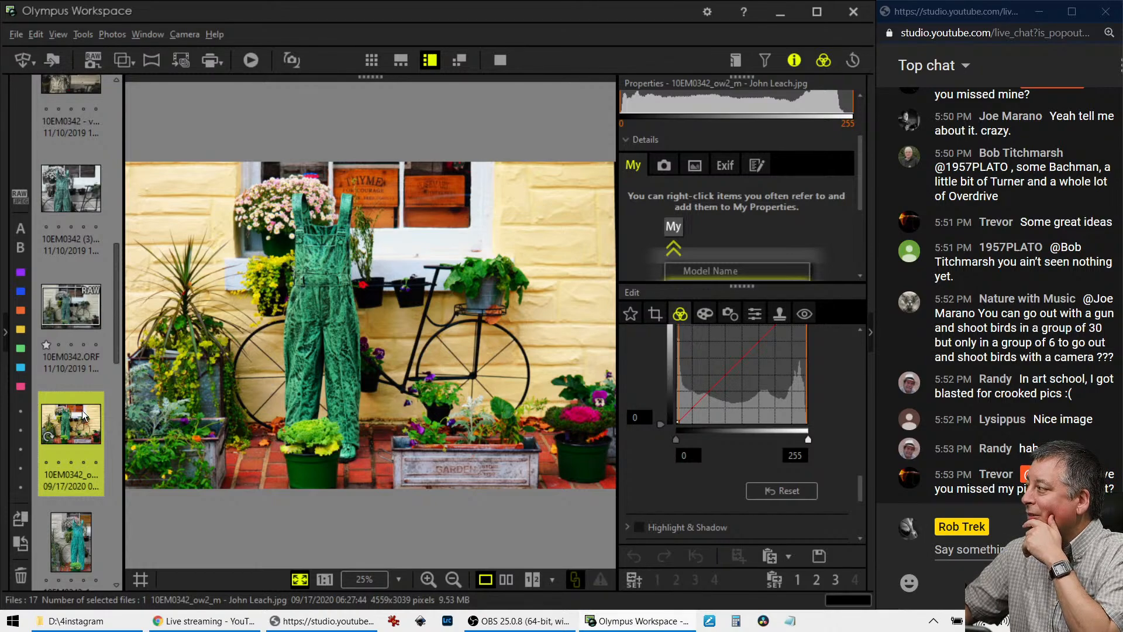
pyautogui.click(499, 61)
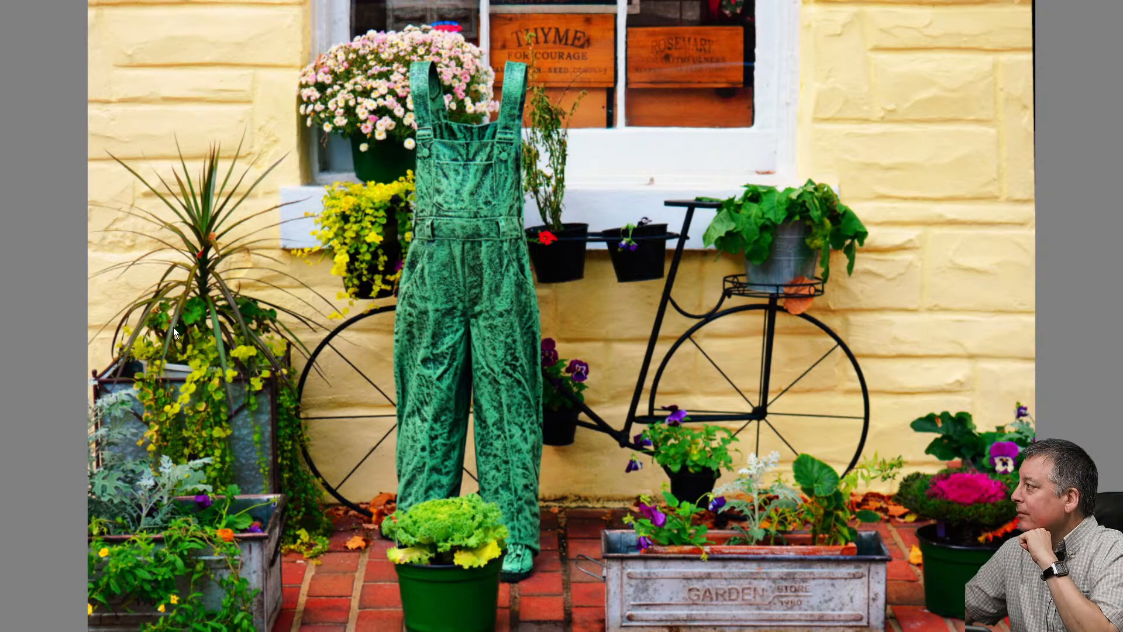
pyautogui.press('Escape')
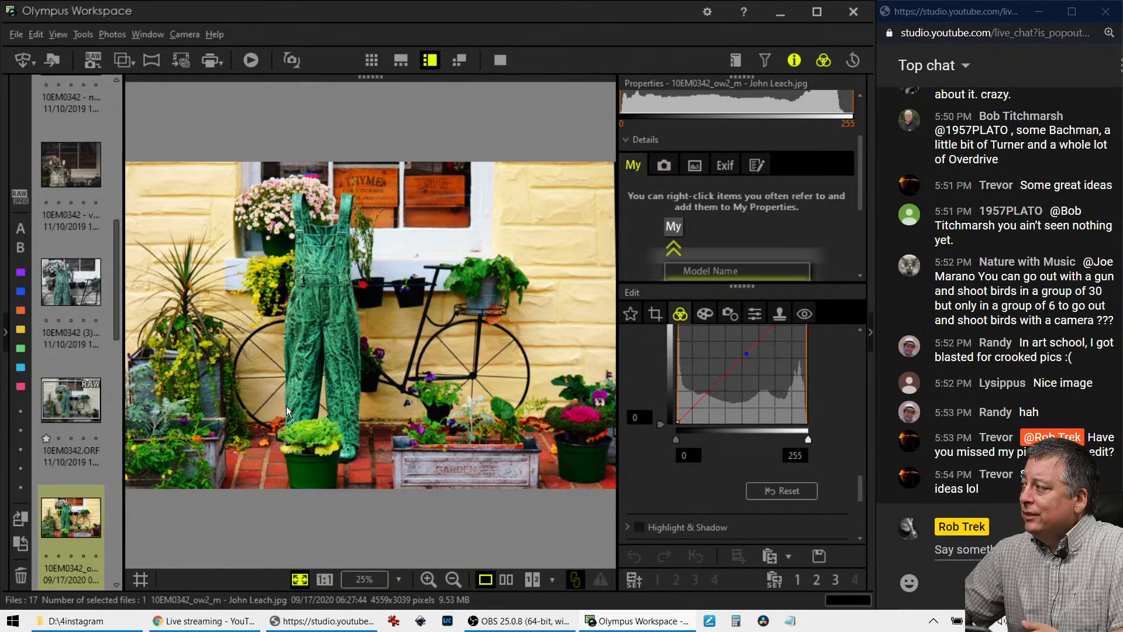
# Review the turquoise-overalls portrait, the square-cropped edit and the wide edit whose file name starts with 17Sep_10EM0342.
pyautogui.scroll(-3, 40, 458)
pyautogui.scroll(-3, 39, 458)
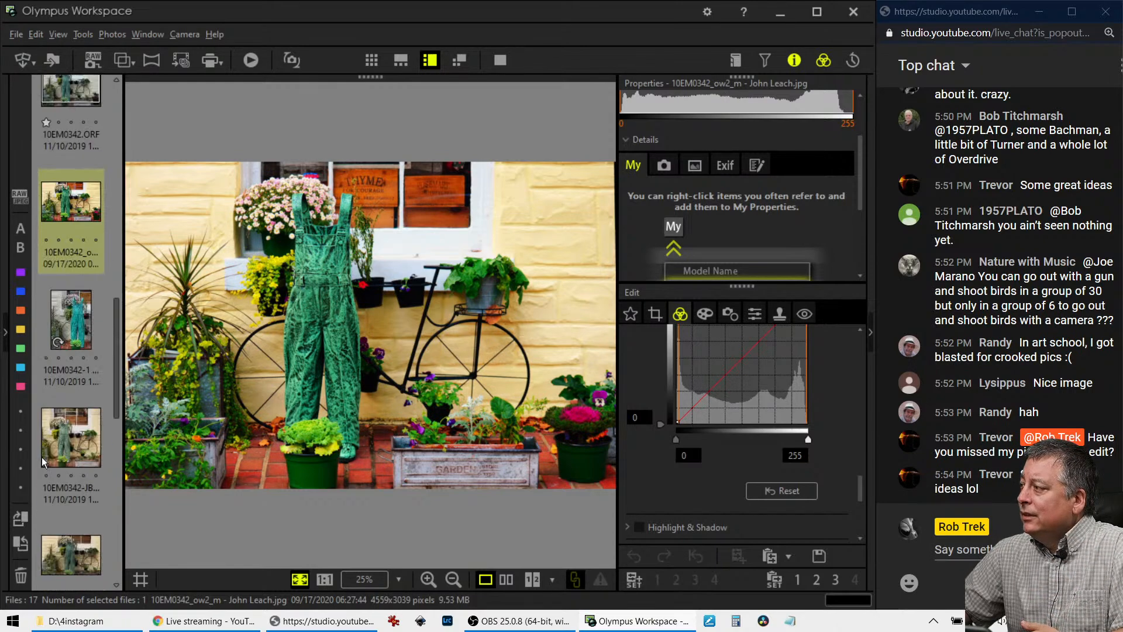
pyautogui.click(81, 308)
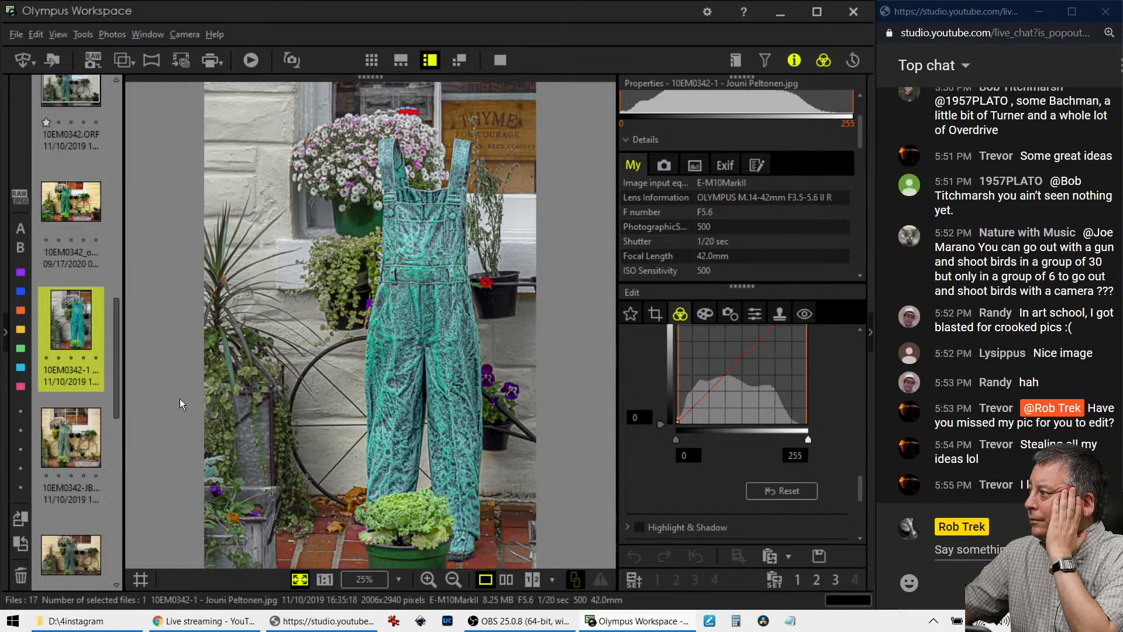
pyautogui.moveTo(77, 387)
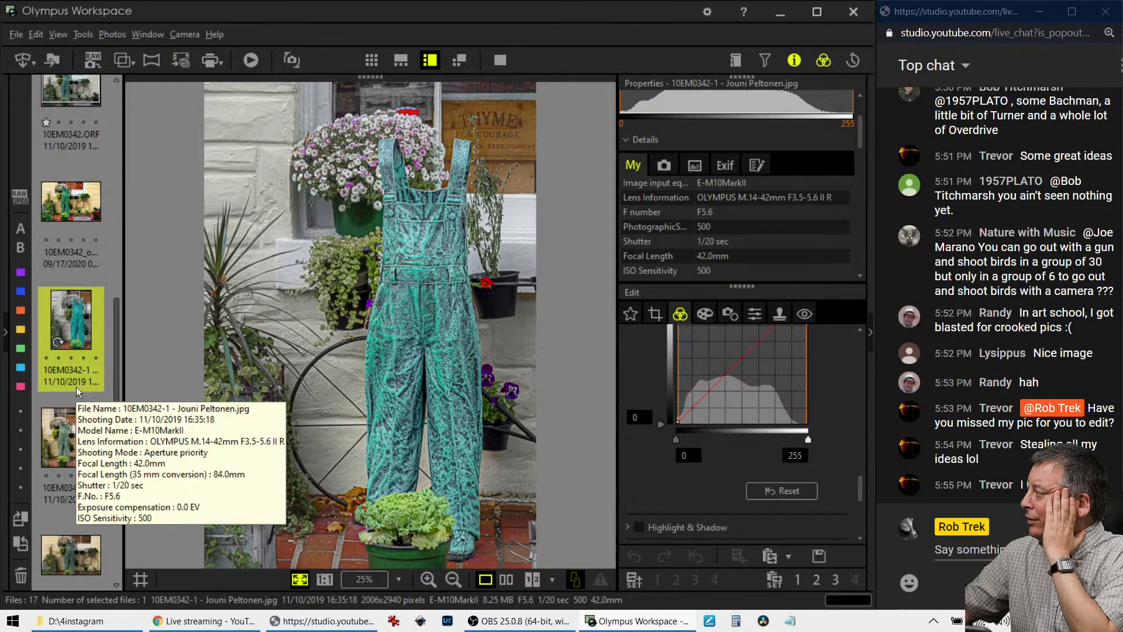
pyautogui.scroll(-3, 76, 387)
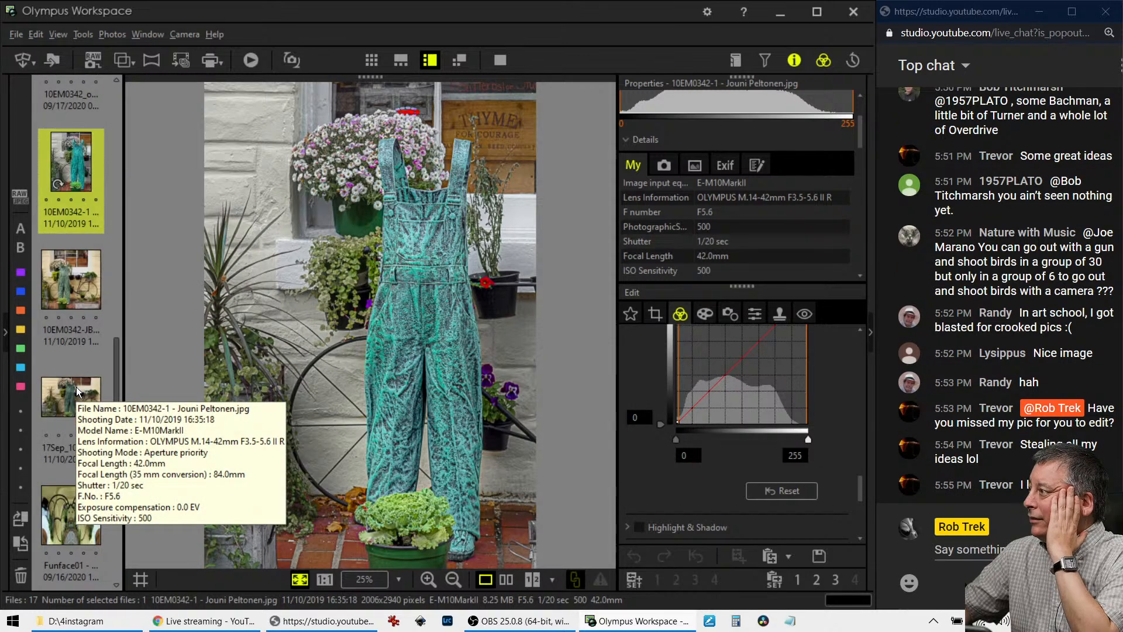
pyautogui.click(93, 291)
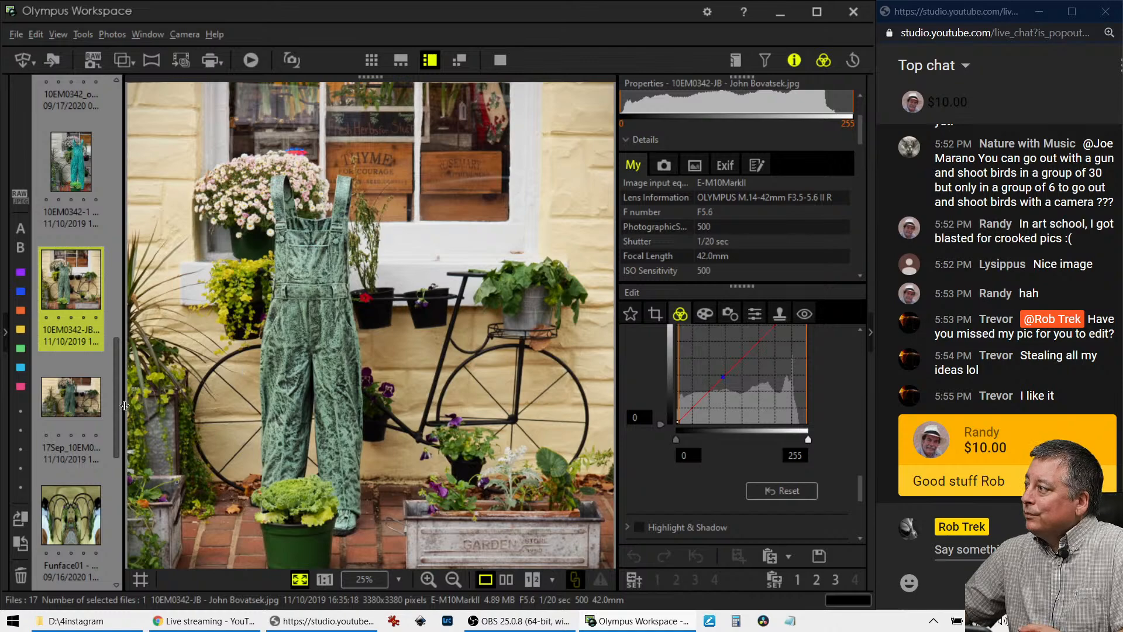
pyautogui.click(92, 411)
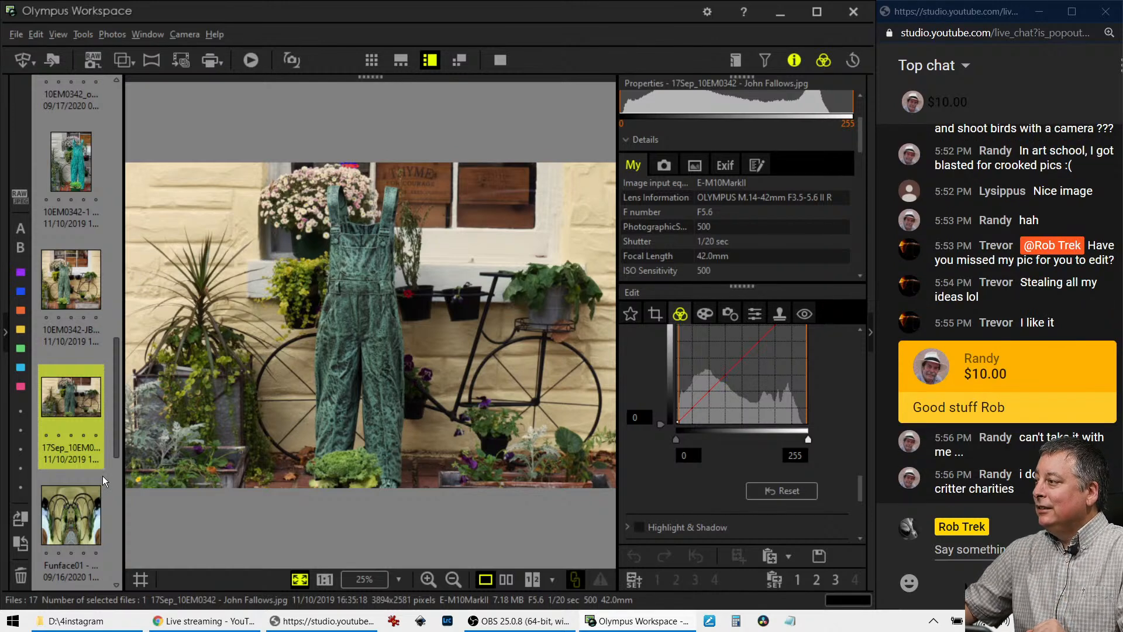
# View the mirrored Funface01 edit, and examine the MusicSoundGear edit with the soft white vignette in full screen.
pyautogui.scroll(-3, 94, 485)
pyautogui.click(76, 385)
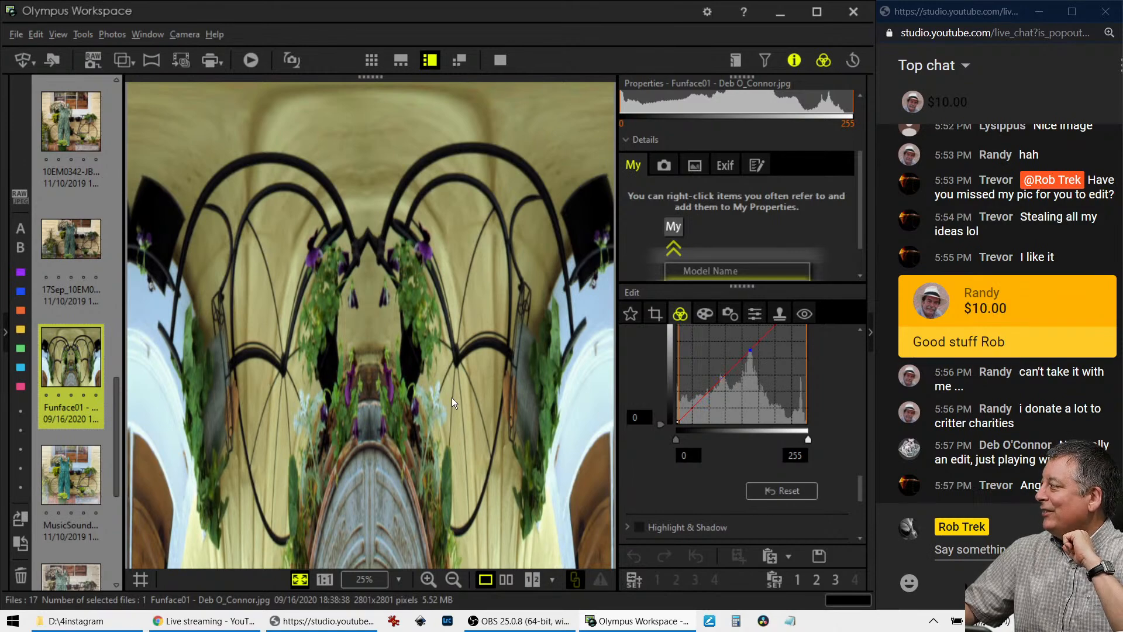
pyautogui.scroll(-3, 81, 370)
pyautogui.click(78, 334)
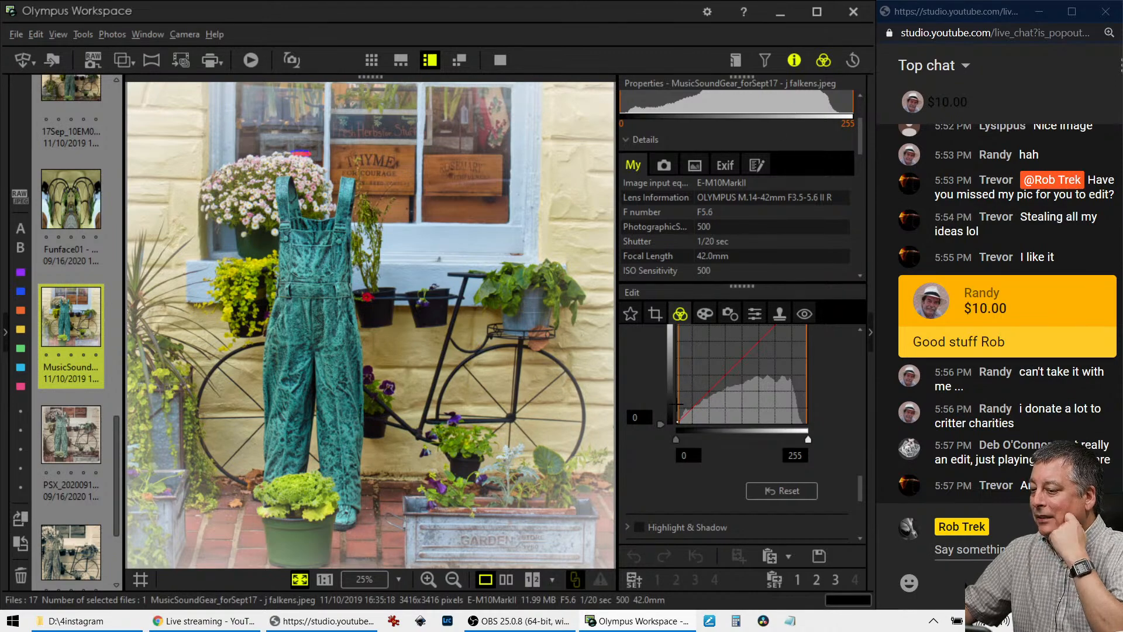
pyautogui.click(498, 53)
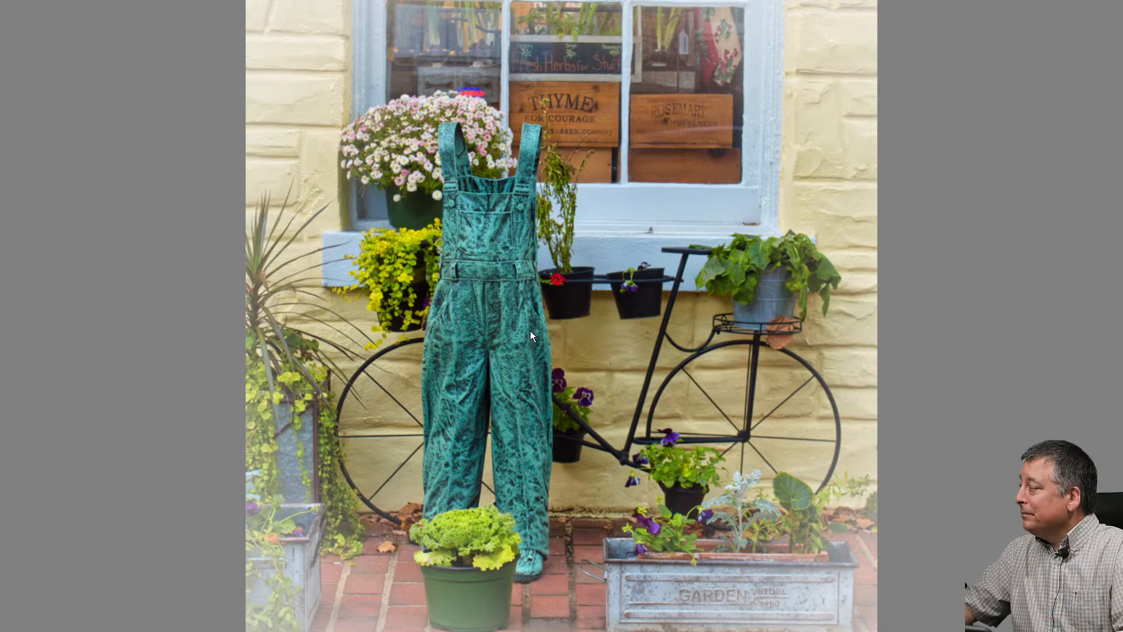
pyautogui.press('Escape')
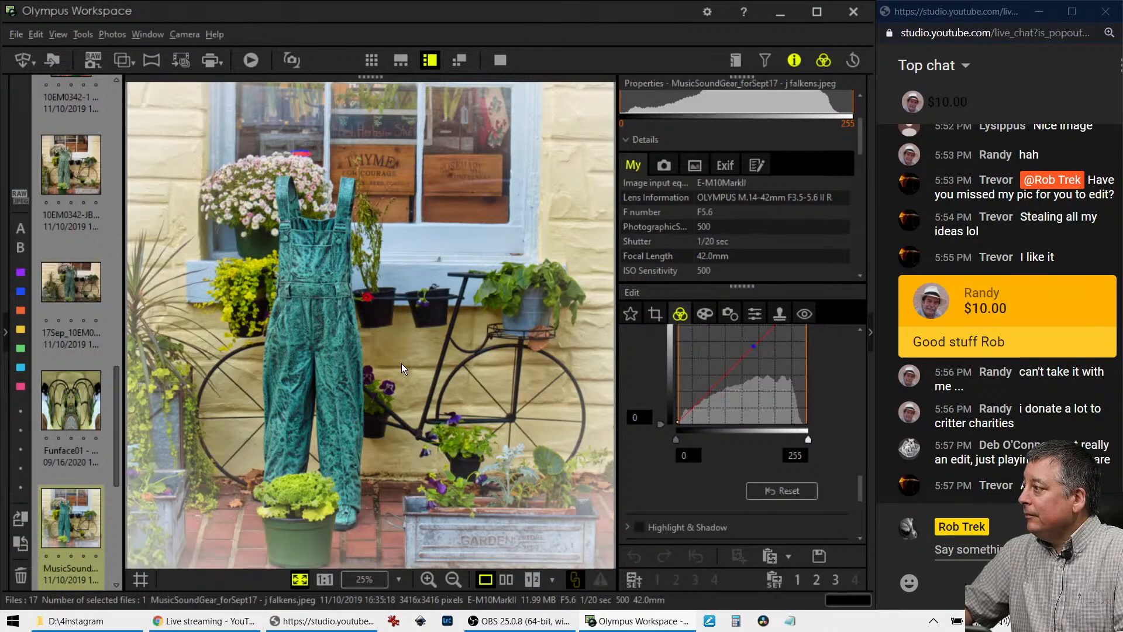
# View the faded vintage edit with the rounded, worn border in full screen.
pyautogui.scroll(-2, 105, 478)
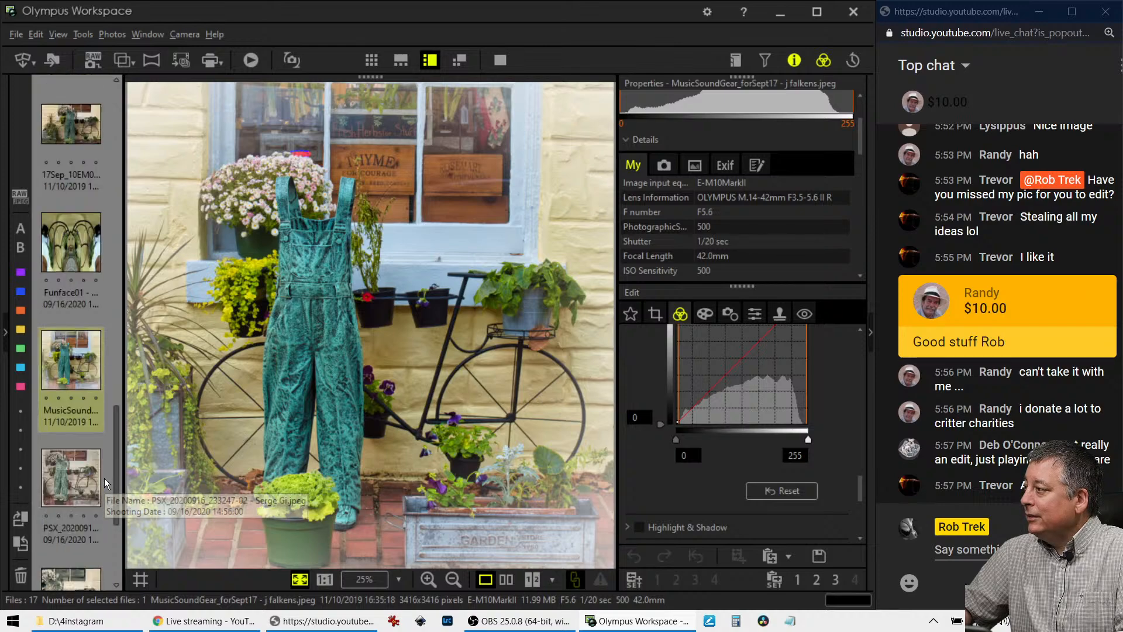
pyautogui.click(92, 482)
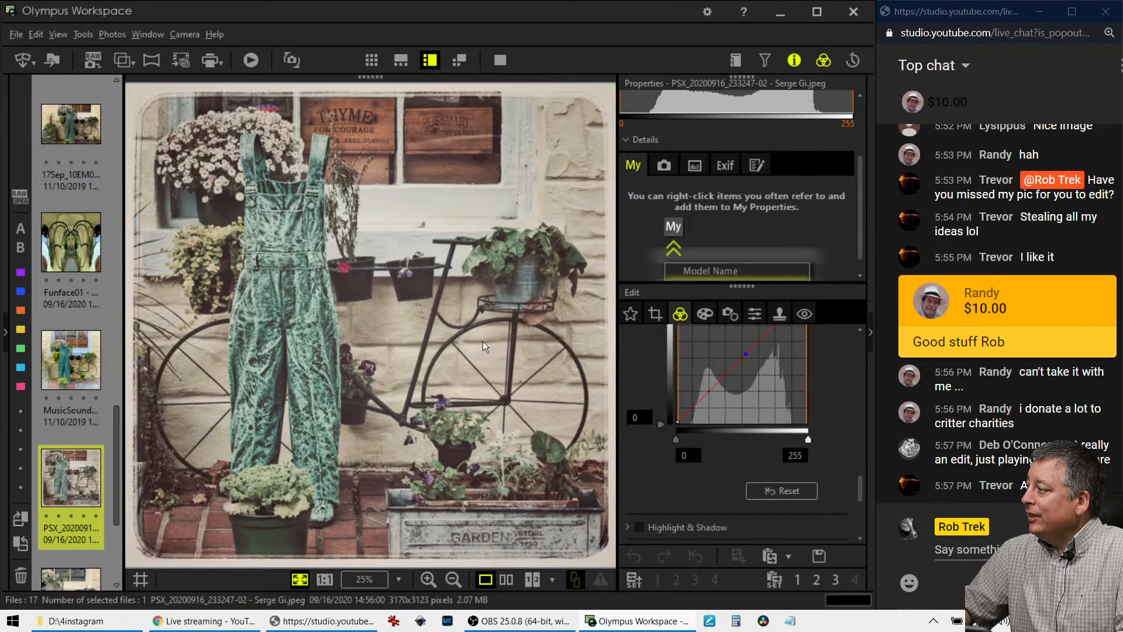
pyautogui.click(494, 58)
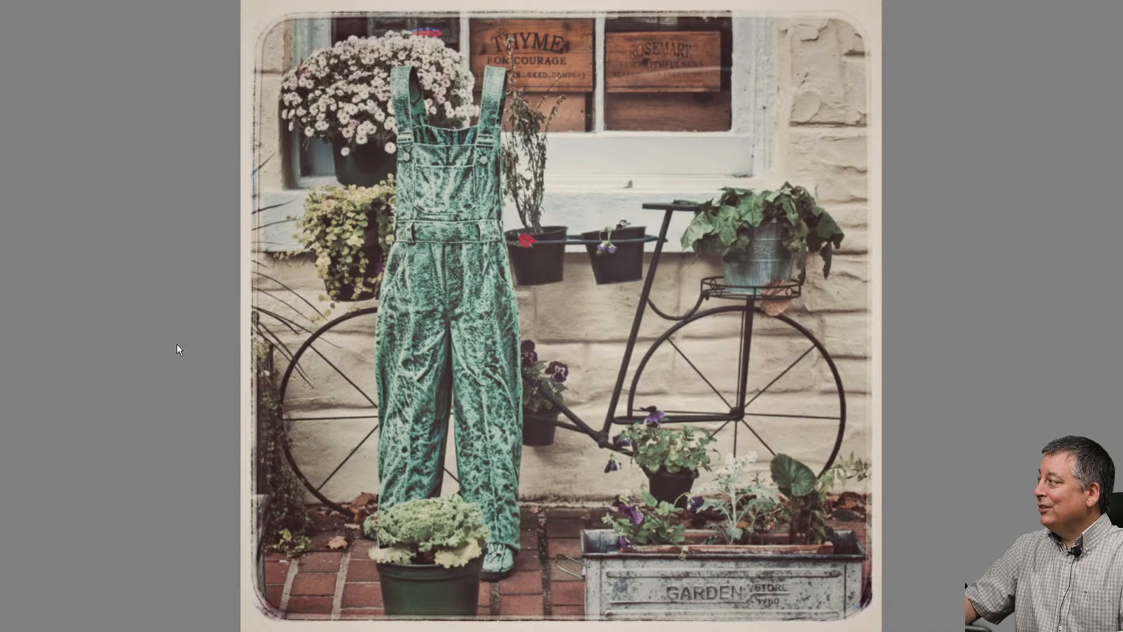
pyautogui.press('Escape')
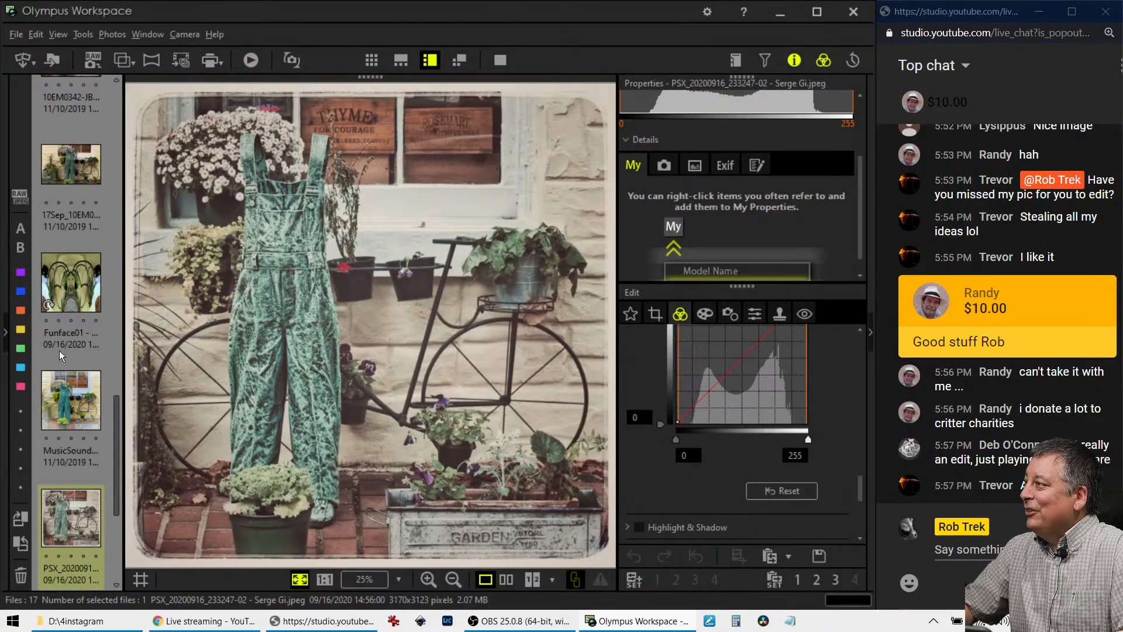
# Show the sepia-toned close crop of the overalls and bicycle in full screen.
pyautogui.scroll(-3, 60, 347)
pyautogui.click(60, 474)
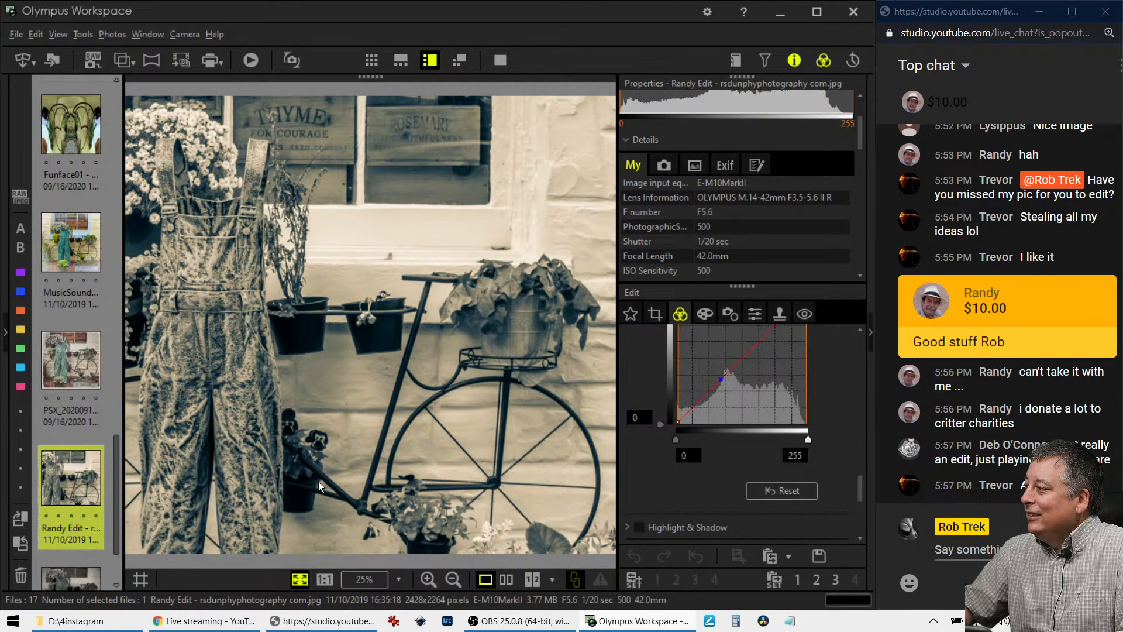
pyautogui.click(500, 60)
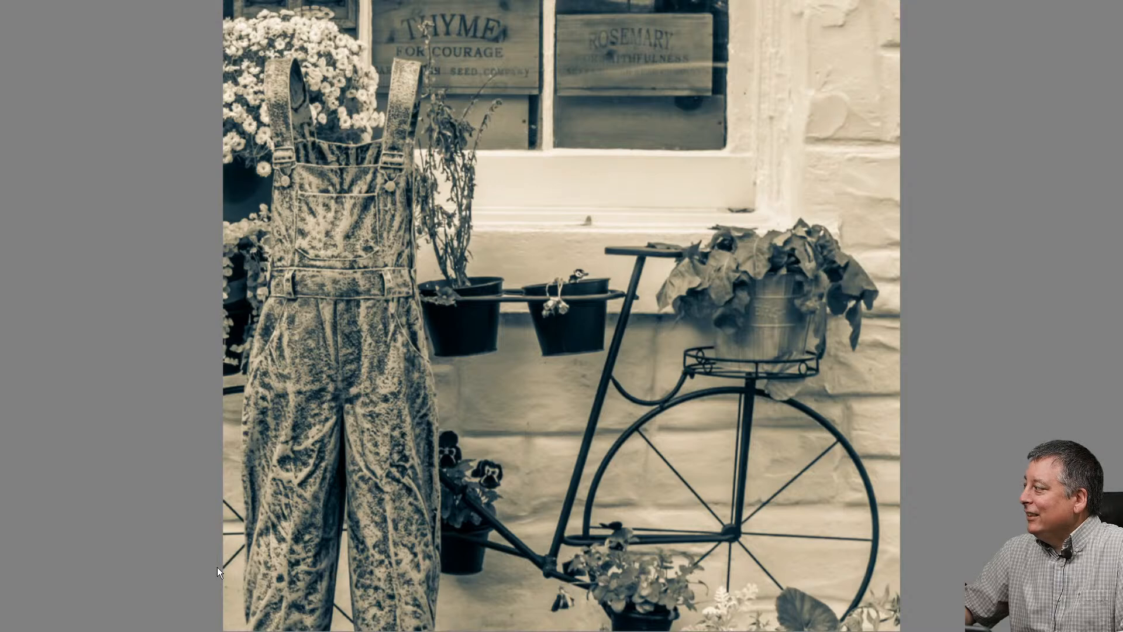
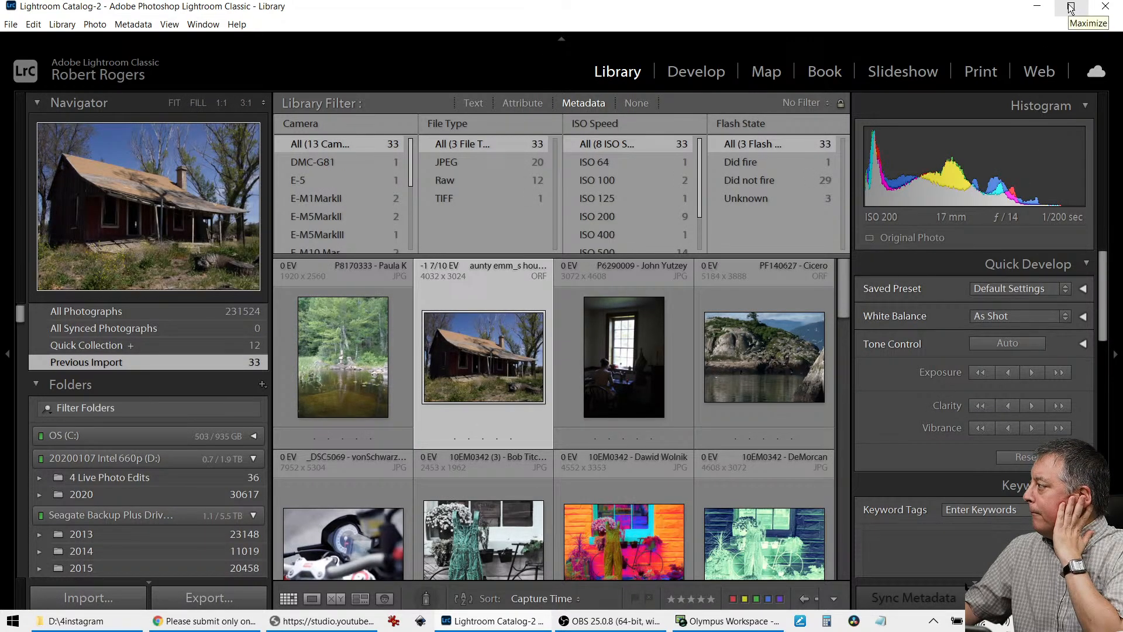
# In Lightroom Classic, filter the previous import by the NIKON Z 7 camera and open the stone tower NEF photo in Loupe view.
pyautogui.scroll(-2, 665, 426)
pyautogui.scroll(-10, 665, 427)
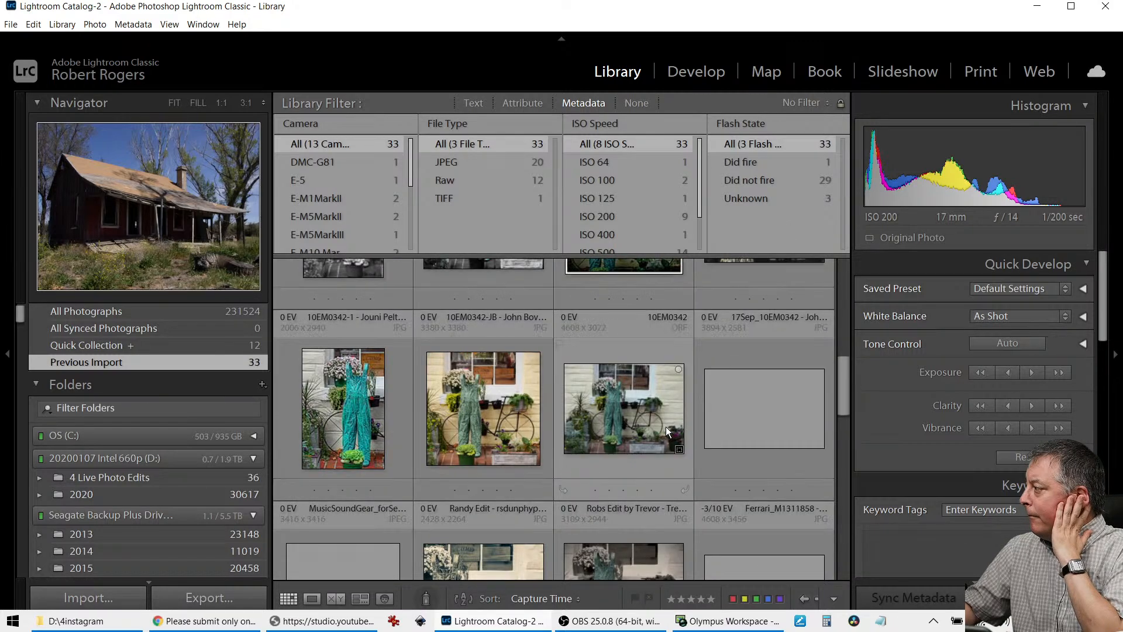
pyautogui.scroll(-1, 336, 212)
pyautogui.scroll(-3, 336, 212)
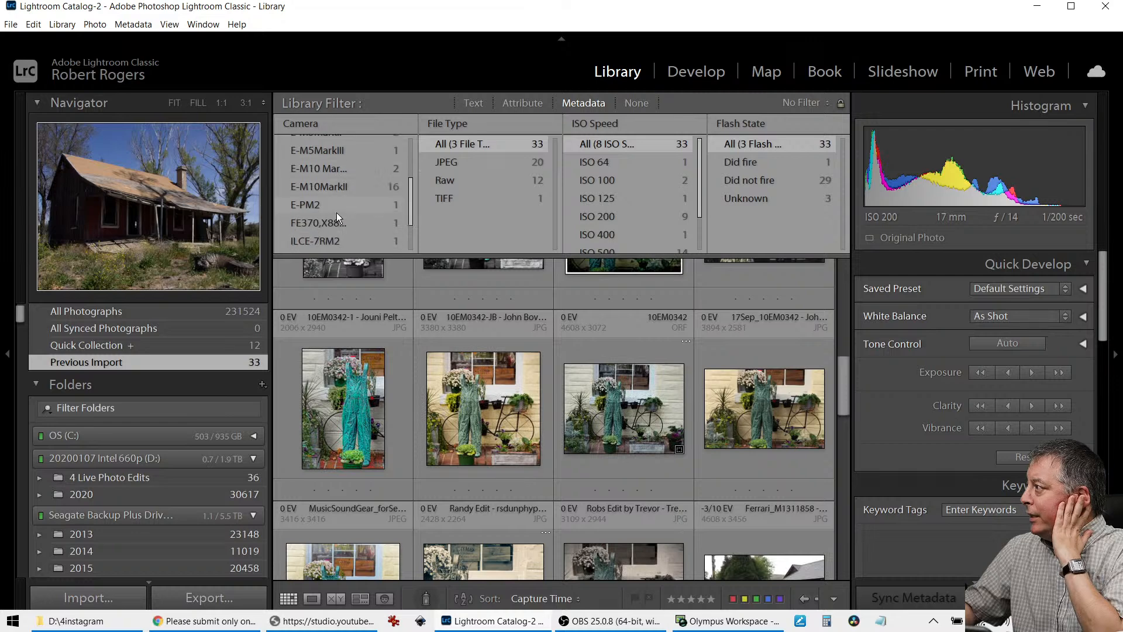
pyautogui.click(336, 213)
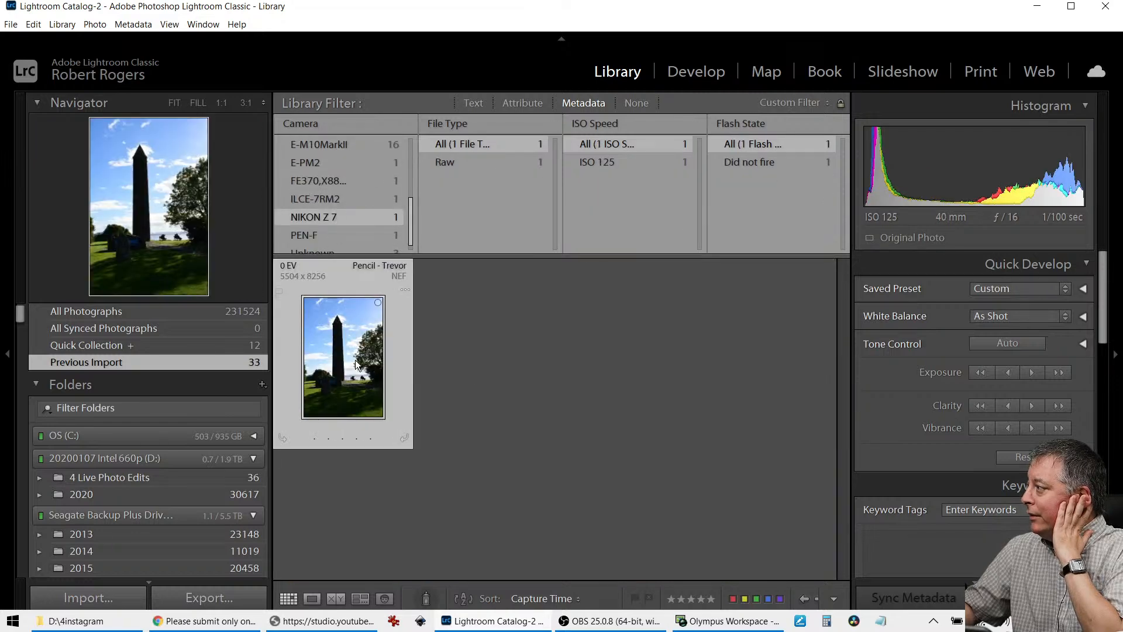
pyautogui.doubleClick(358, 366)
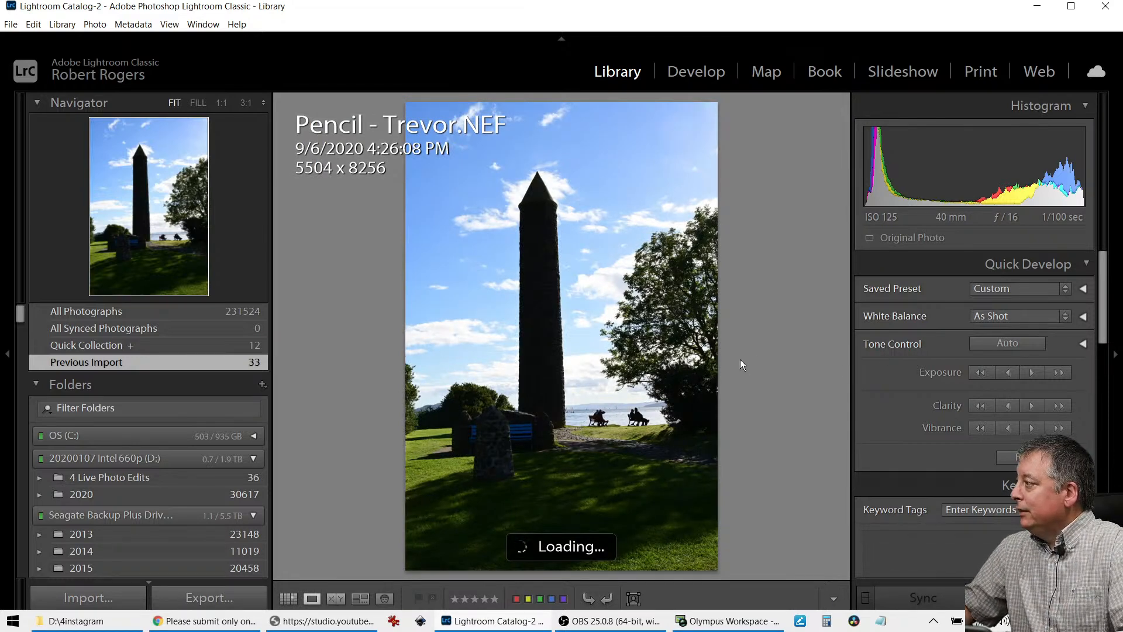
# Hide the Navigator and Folders side of the workspace and snap the Lightroom window to the left half of the desktop.
pyautogui.click(9, 351)
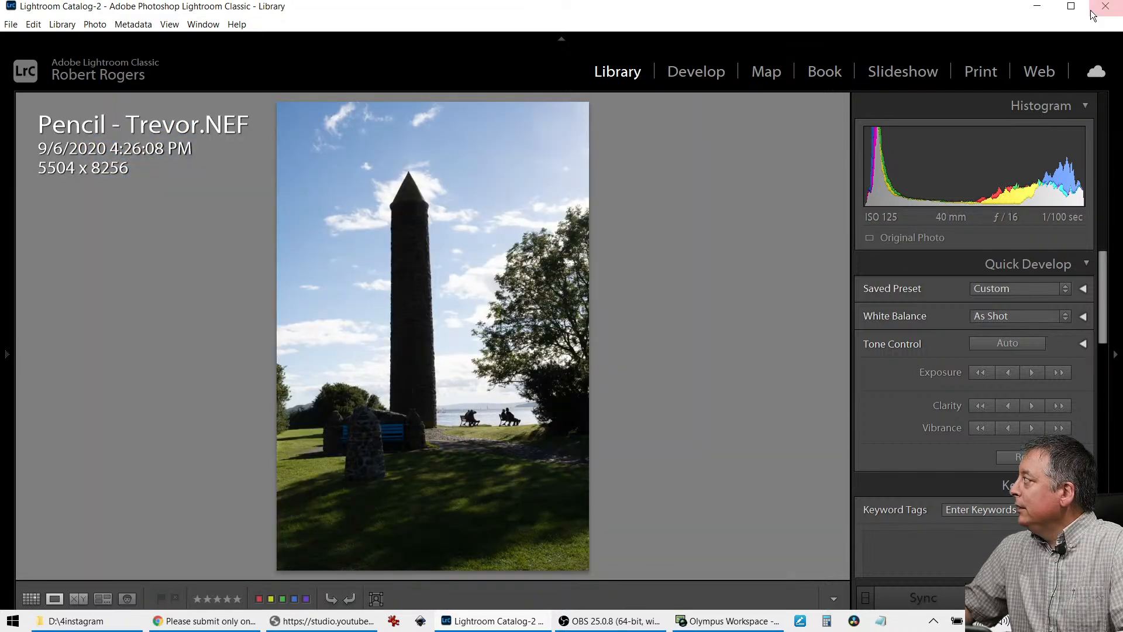
pyautogui.click(1071, 7)
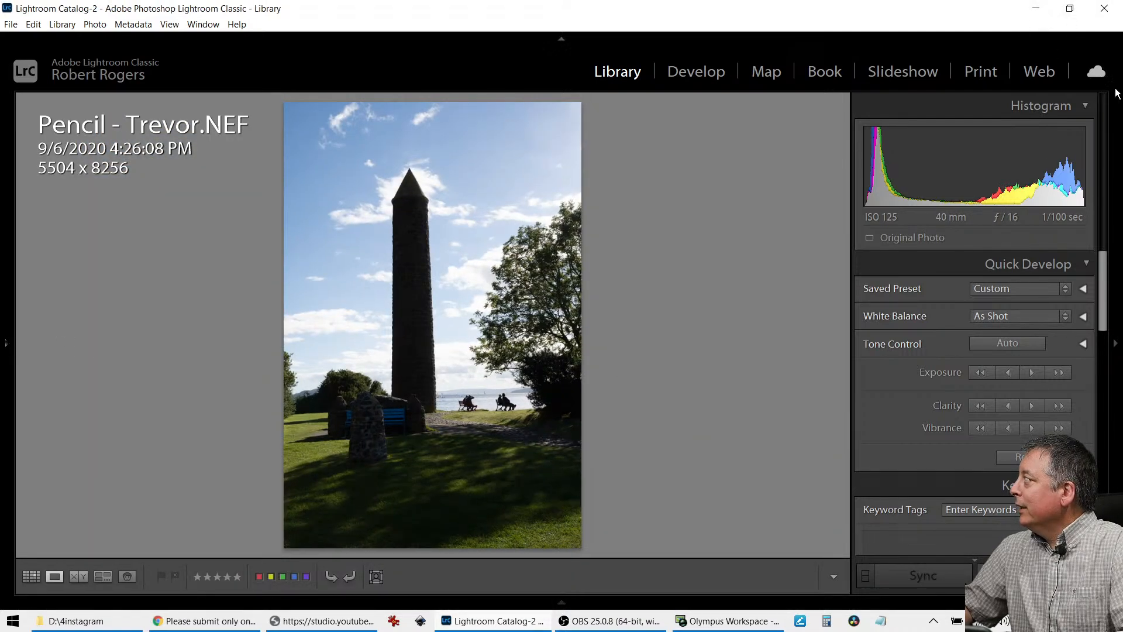
pyautogui.moveTo(907, 16); pyautogui.dragTo(1, 47)
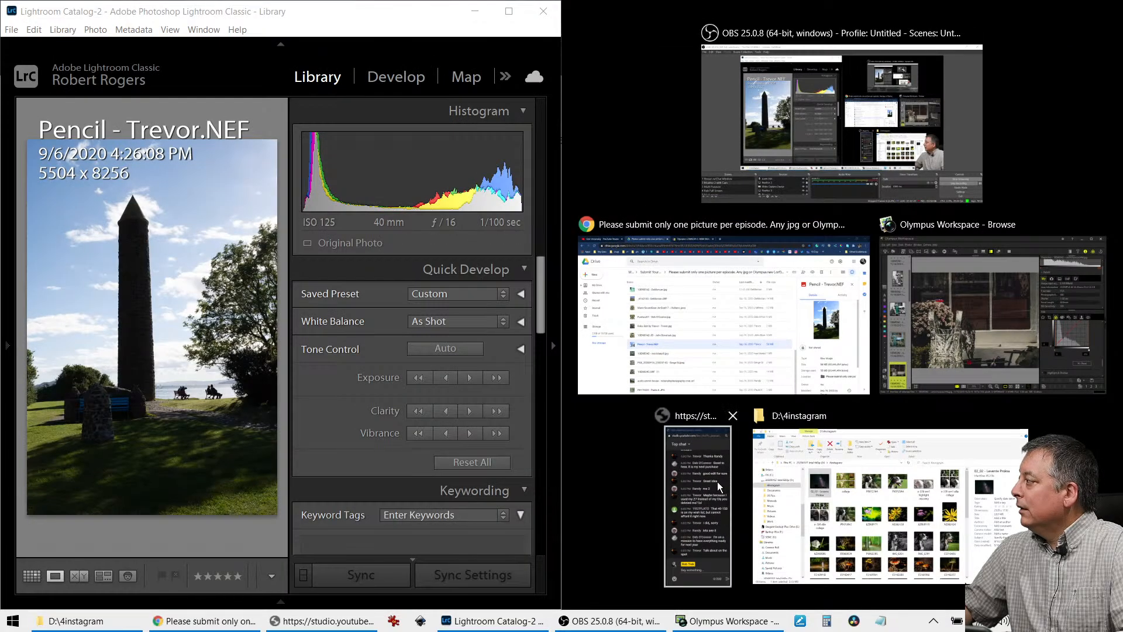
# Place the live chat window beside Lightroom and widen Lightroom to about three quarters of the desktop.
pyautogui.click(718, 486)
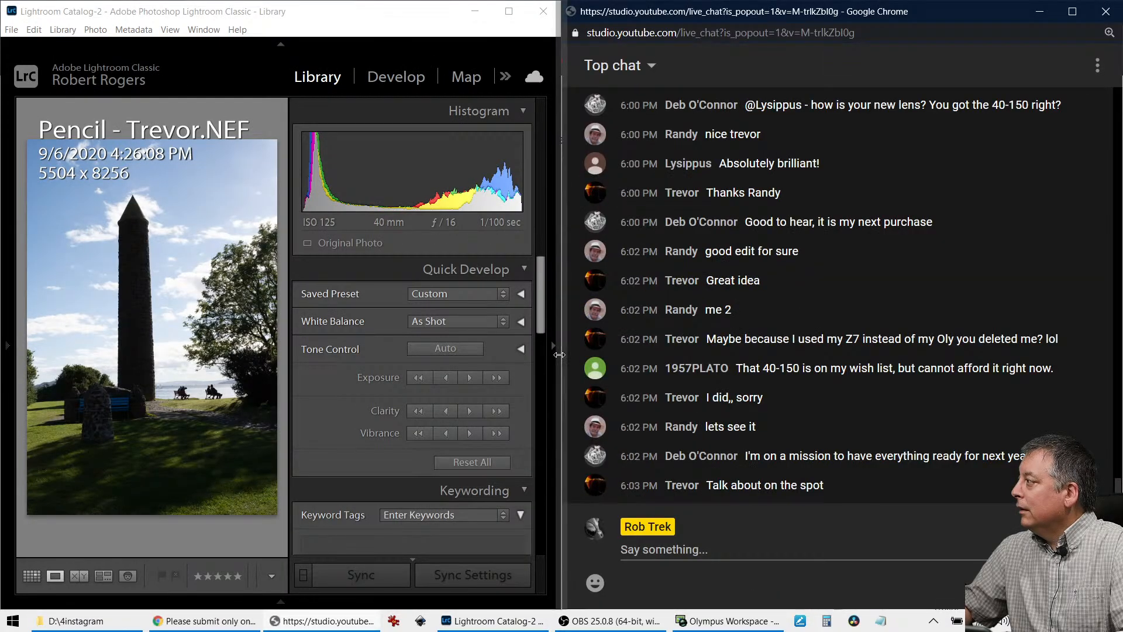
pyautogui.moveTo(559, 355); pyautogui.dragTo(831, 388)
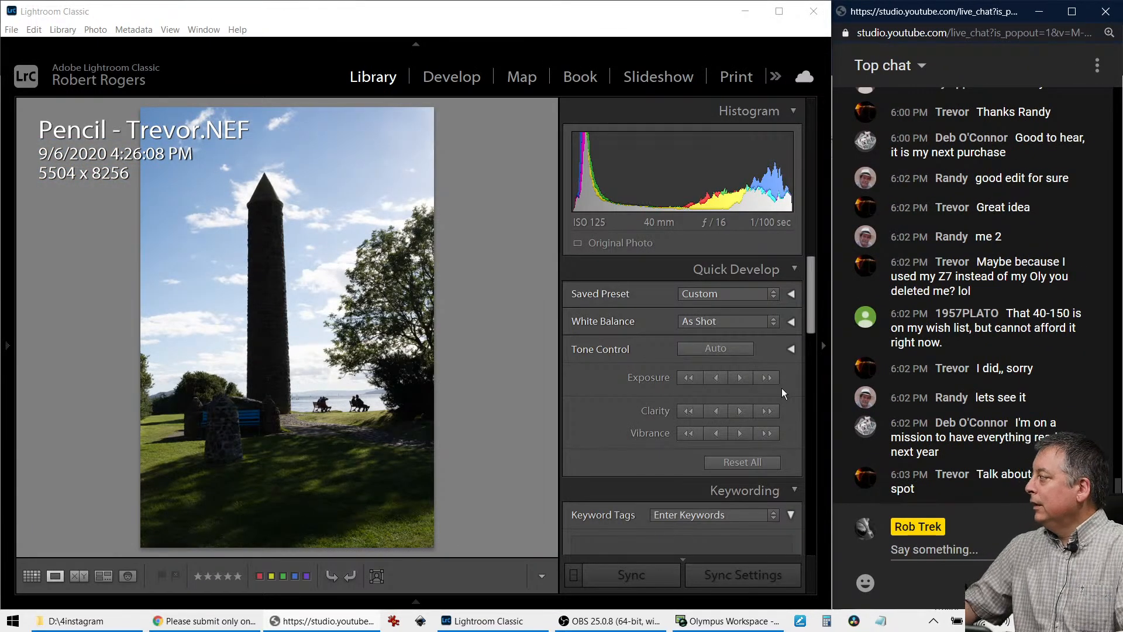
pyautogui.click(559, 349)
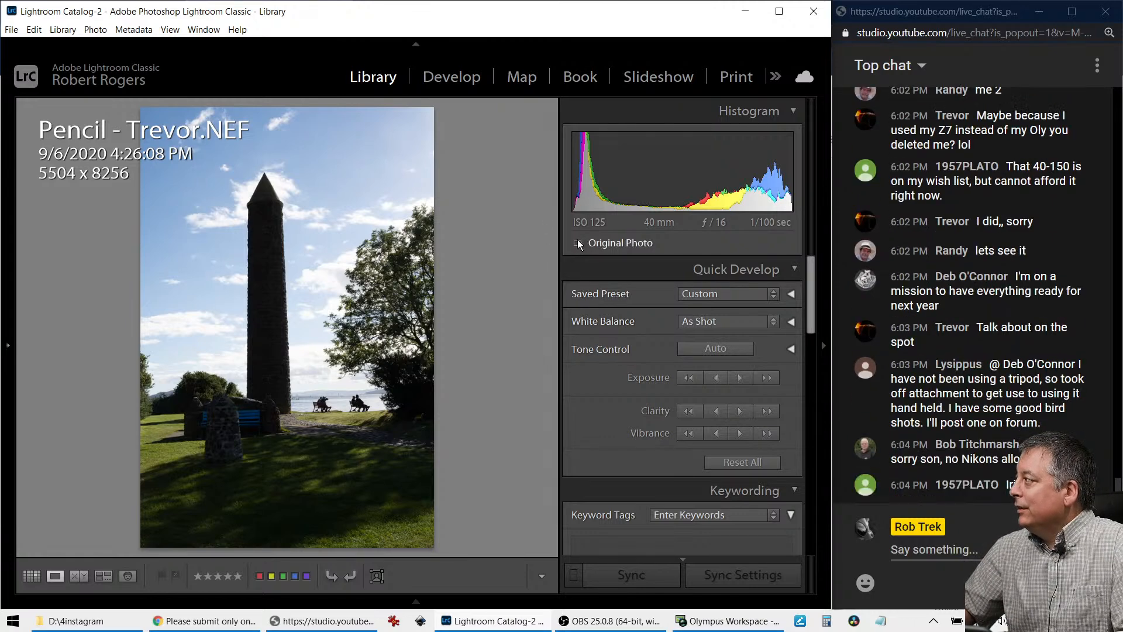
# Open the stone tower photo in the Develop module and straighten it by an angle of 0.60.
pyautogui.press('d')
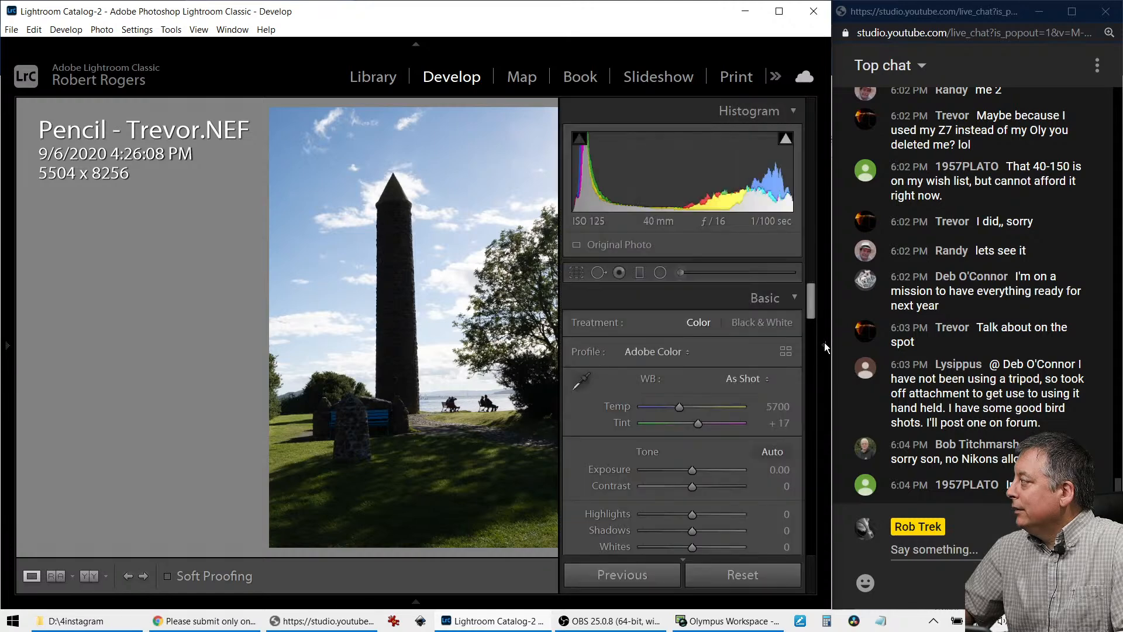
pyautogui.click(823, 344)
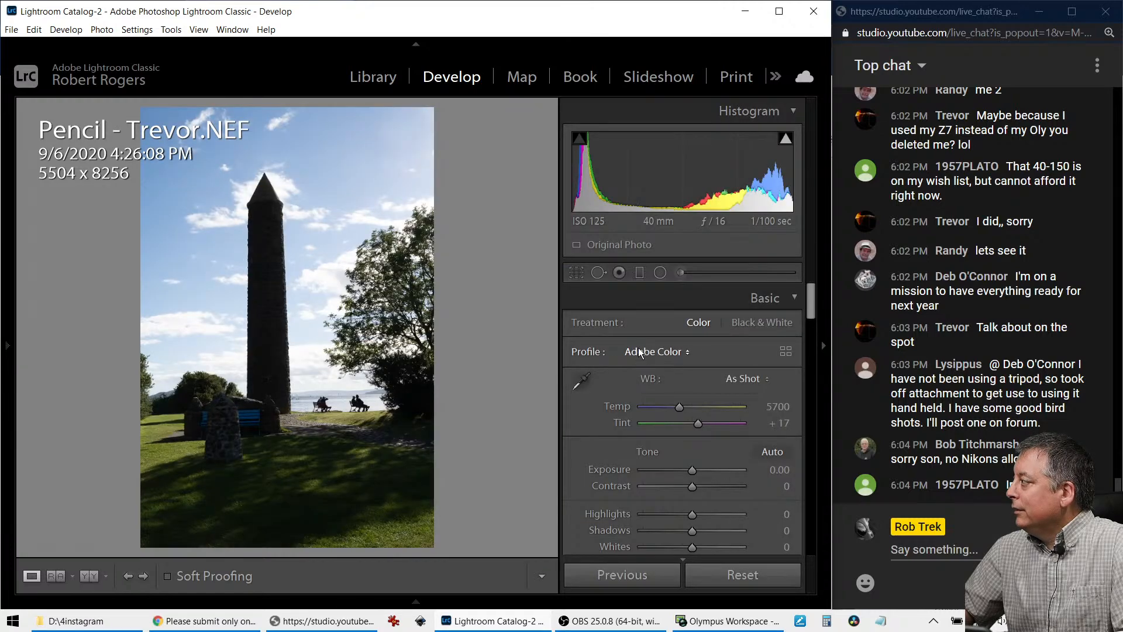
pyautogui.click(584, 275)
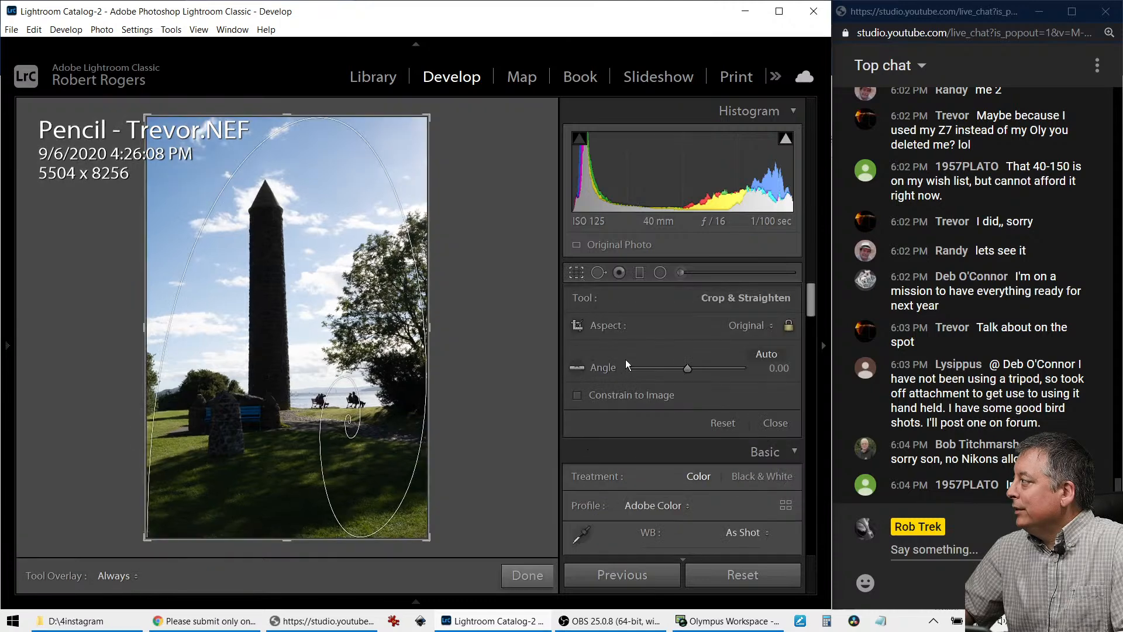
pyautogui.click(688, 369)
pyautogui.moveTo(687, 369); pyautogui.dragTo(690, 368)
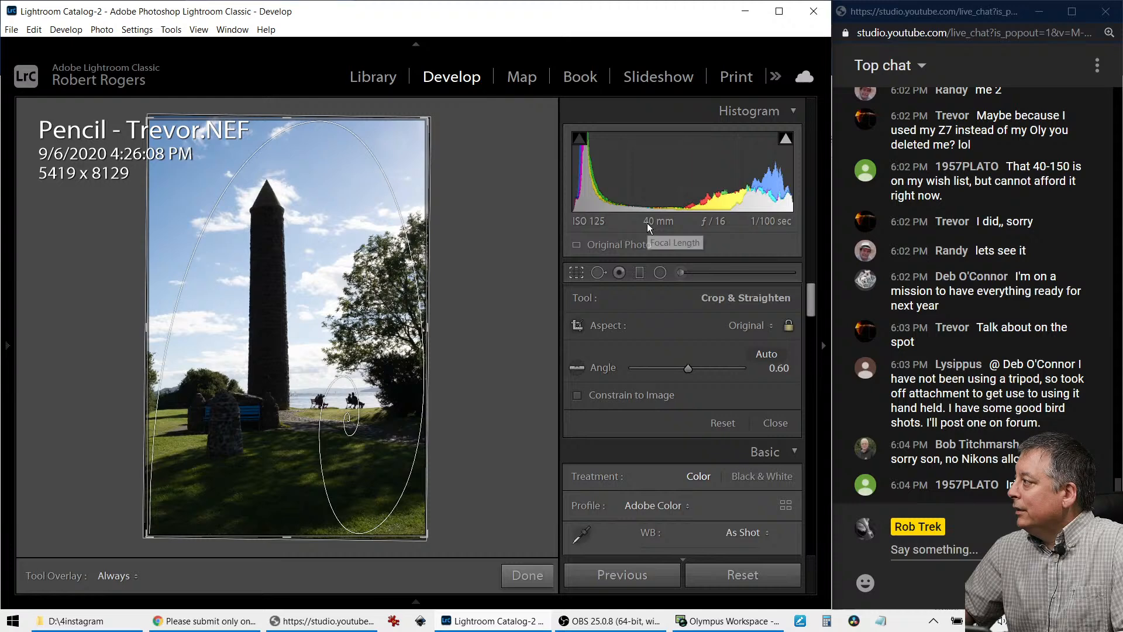
pyautogui.click(596, 272)
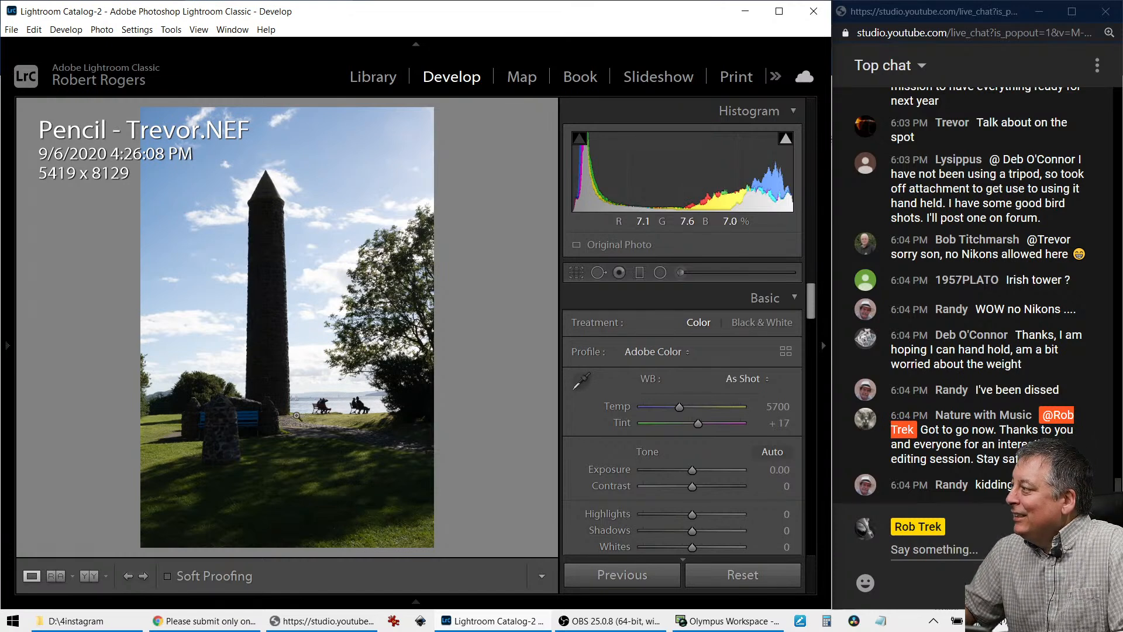
# Inspect the sailboats up close, then set Highlights to −75, Shadows to +67, Blacks to −39, Texture to +7, Clarity to +42 and Dehaze to +13.
pyautogui.click(292, 414)
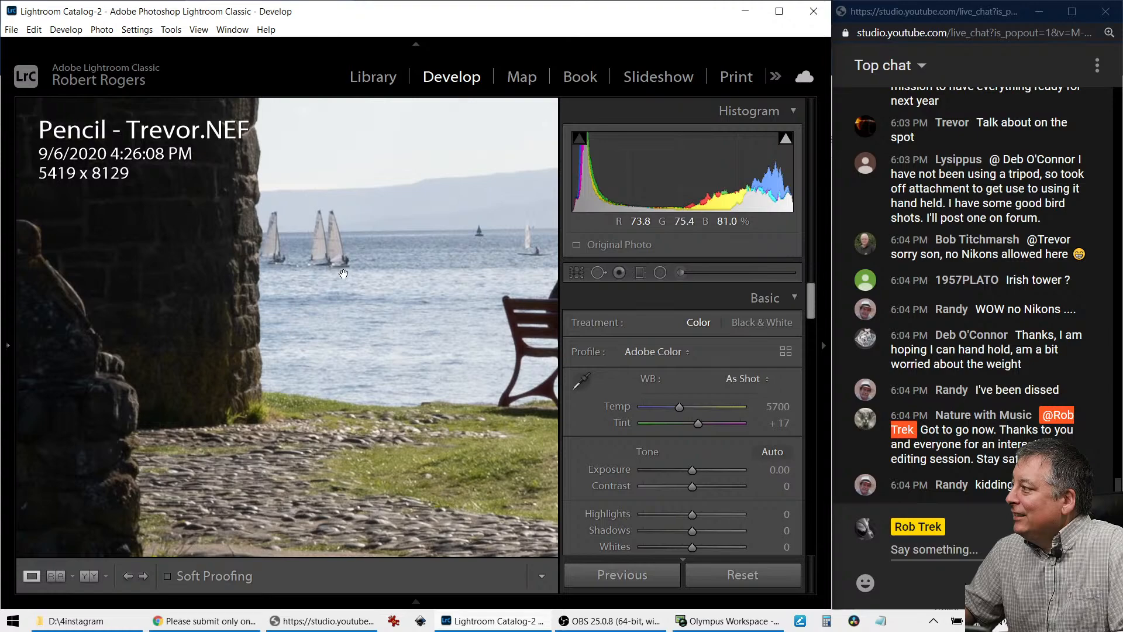
pyautogui.click(340, 283)
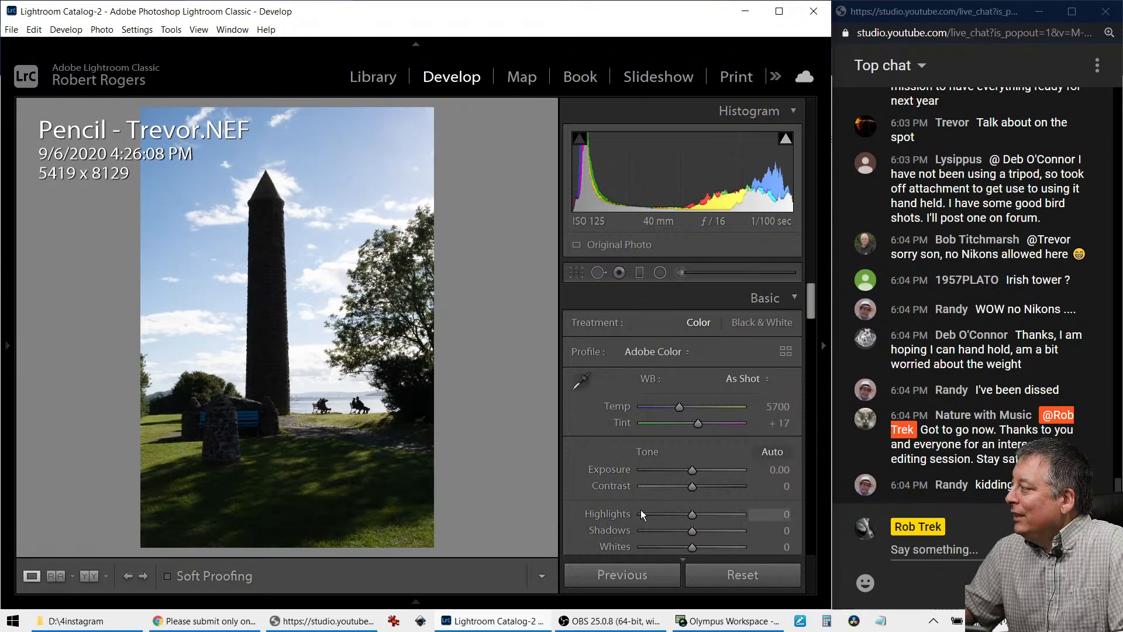
pyautogui.moveTo(693, 531); pyautogui.dragTo(651, 511)
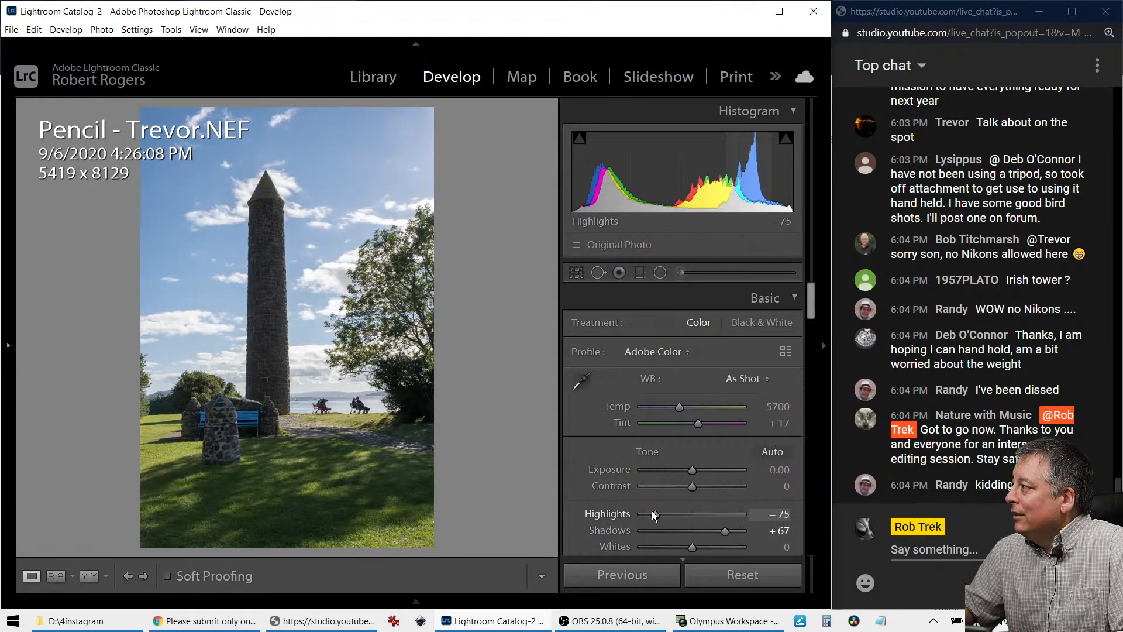
pyautogui.scroll(-3, 599, 497)
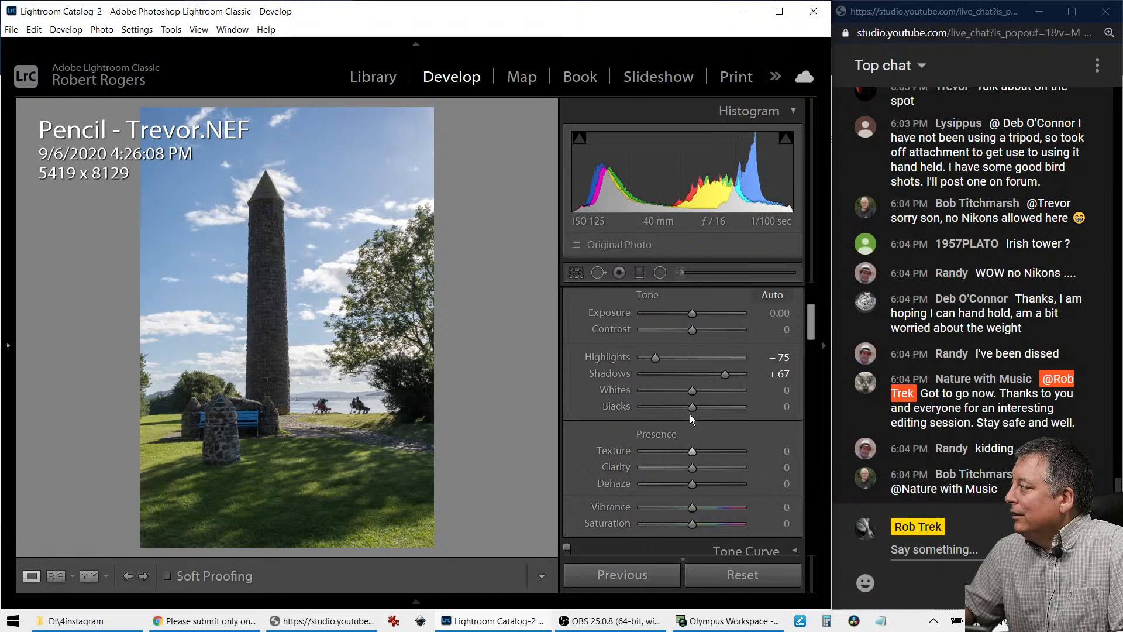
pyautogui.moveTo(690, 413); pyautogui.dragTo(673, 412)
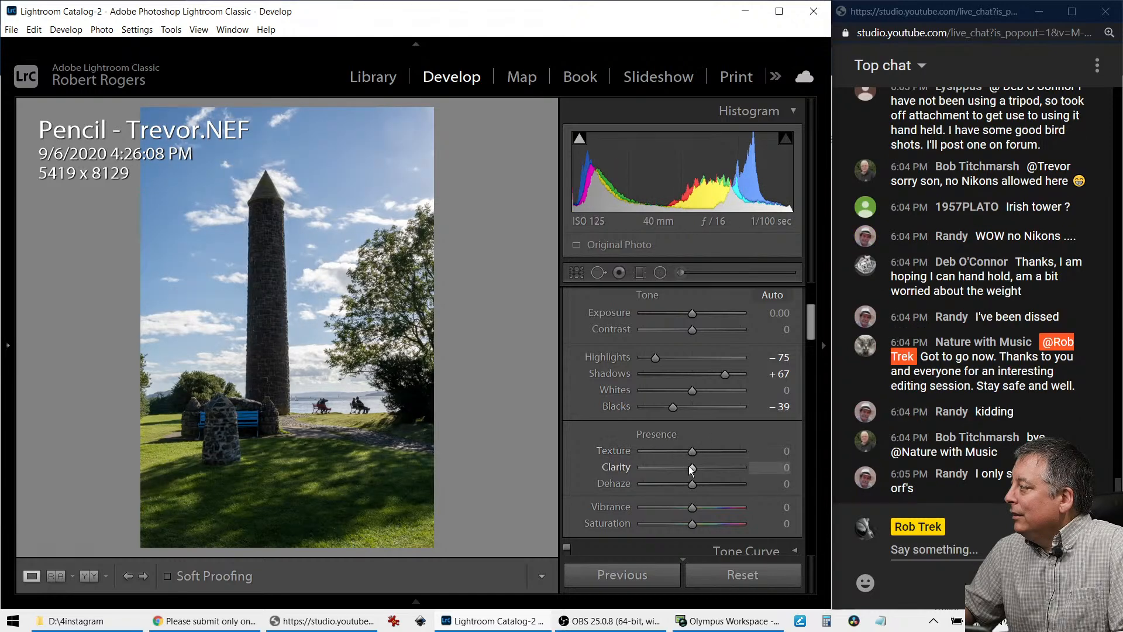
pyautogui.moveTo(693, 468)
pyautogui.mouseDown()
pyautogui.moveTo(714, 472)
pyautogui.moveTo(699, 486)
pyautogui.moveTo(695, 456)
pyautogui.mouseUp()
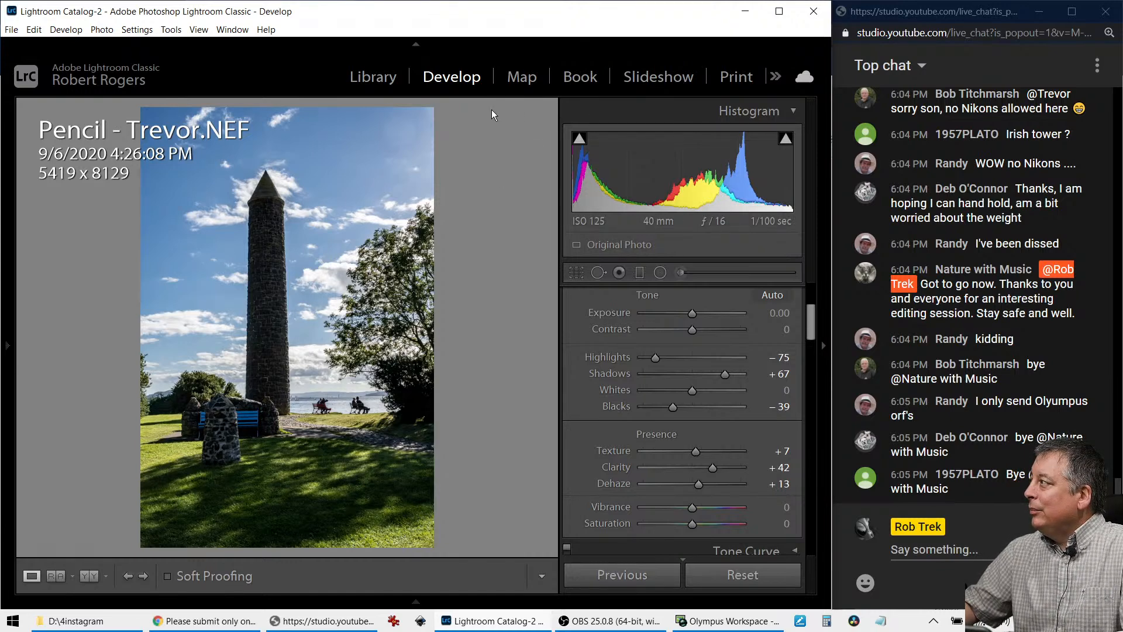
# Crop the photo with the 2 x 3 / 4 x 6 aspect around the tower, tree and occupied benches, to about 3718 x 5577 pixels.
pyautogui.press('r')
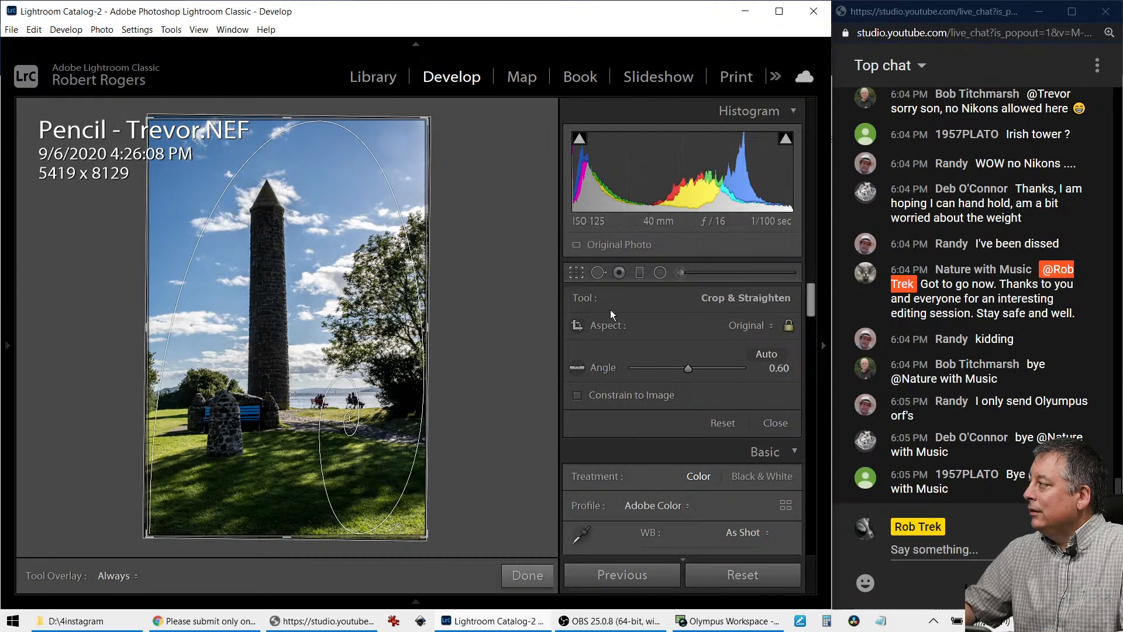
pyautogui.click(734, 327)
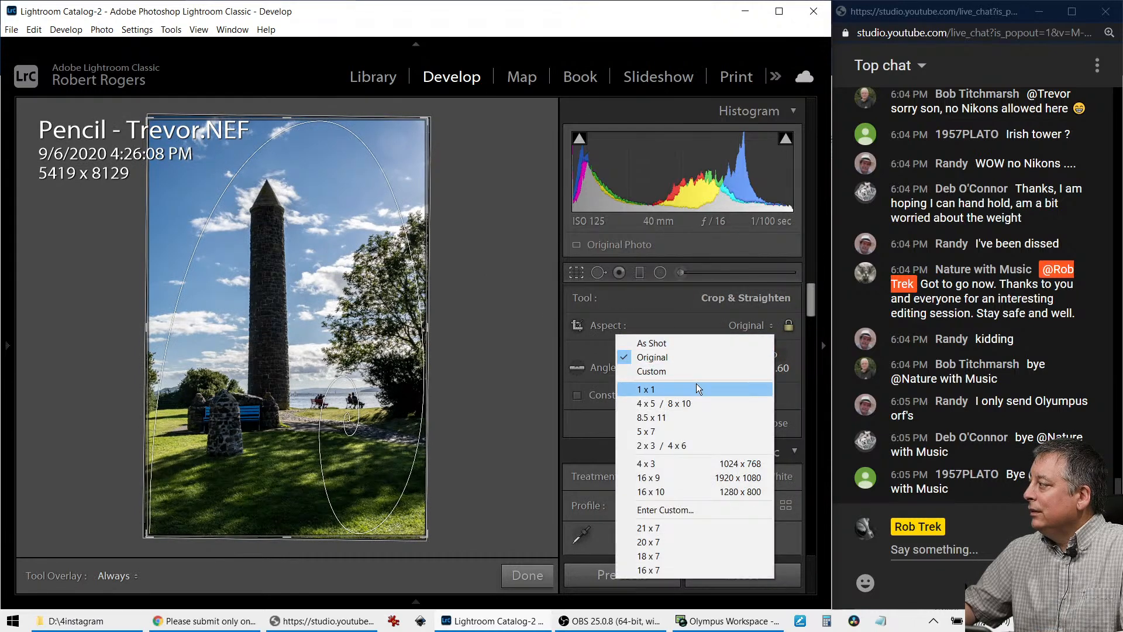
pyautogui.click(674, 448)
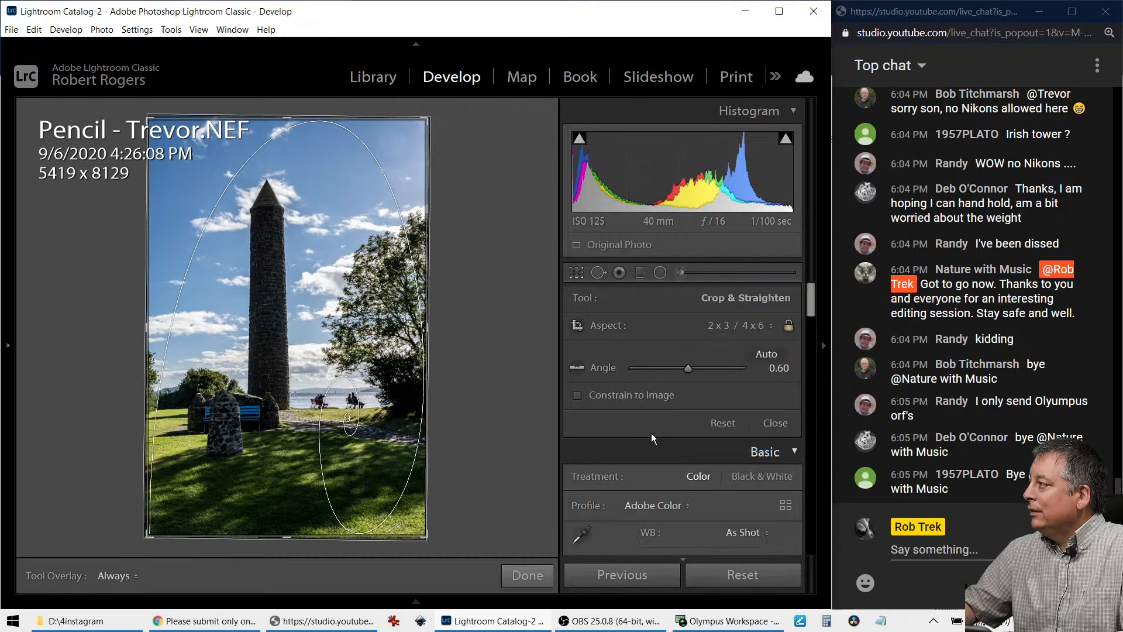
pyautogui.moveTo(155, 127); pyautogui.dragTo(206, 182)
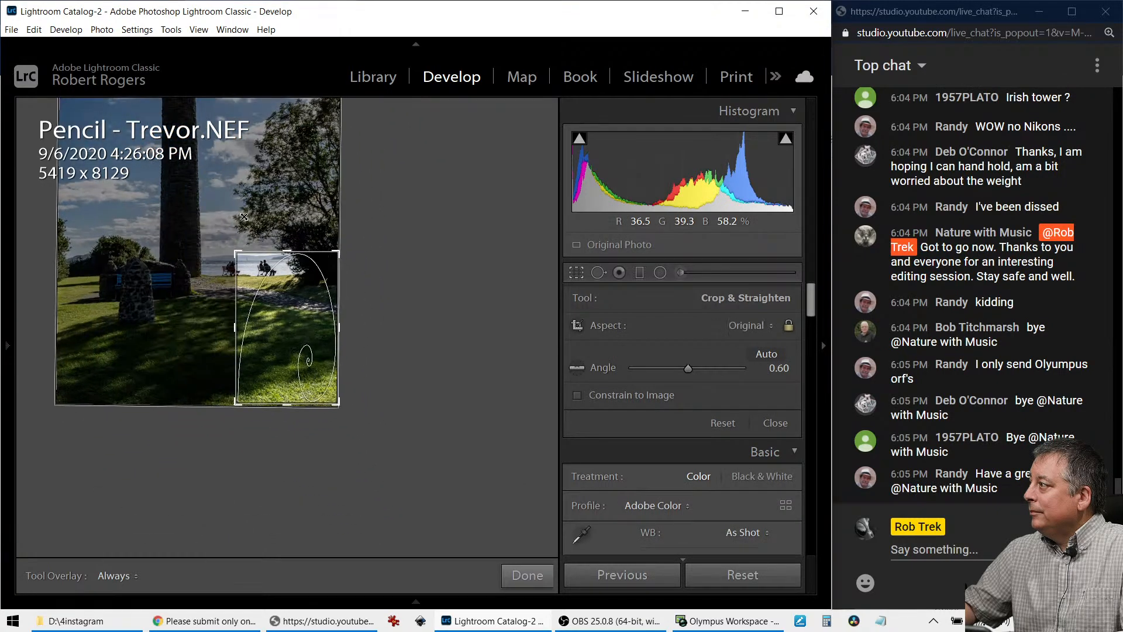
pyautogui.moveTo(276, 305); pyautogui.dragTo(290, 364)
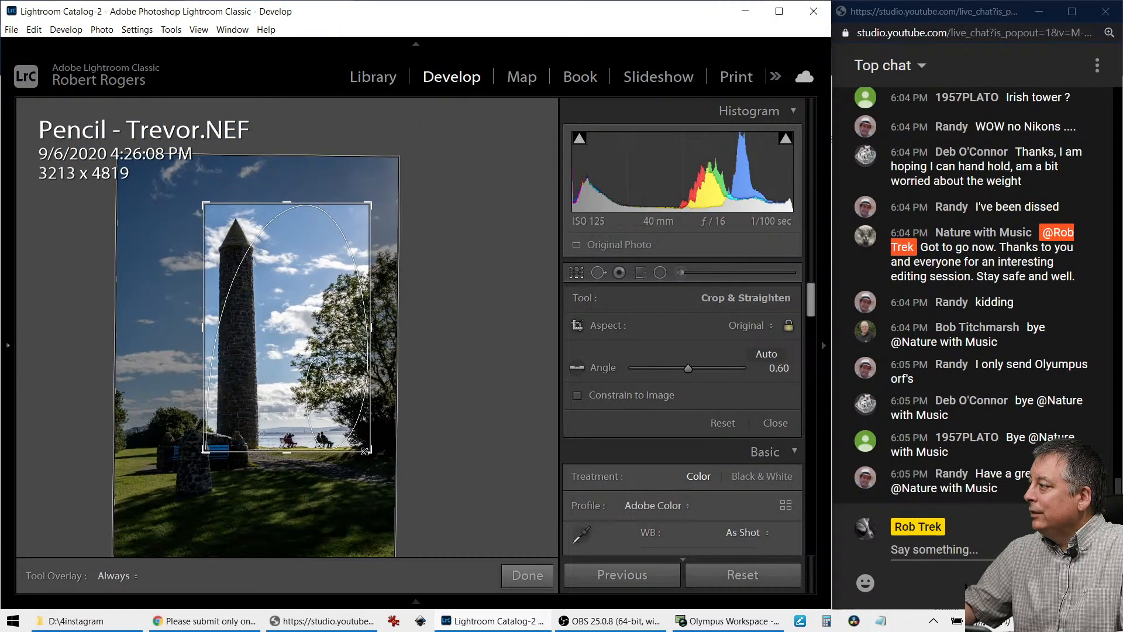
pyautogui.moveTo(366, 451); pyautogui.dragTo(390, 480)
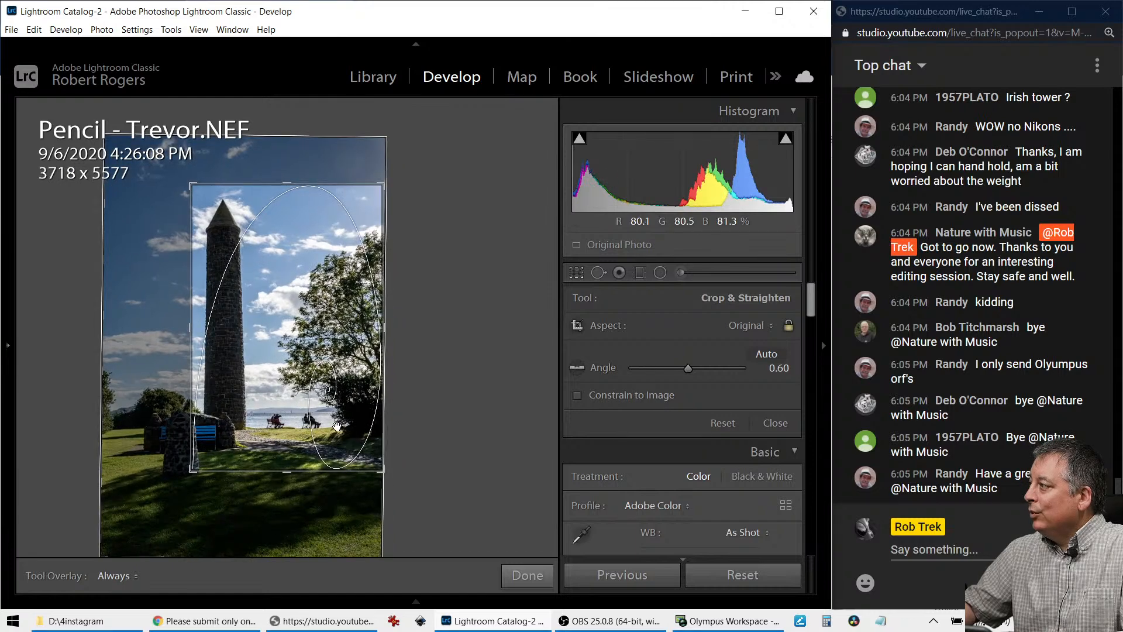
pyautogui.moveTo(332, 423); pyautogui.dragTo(313, 375)
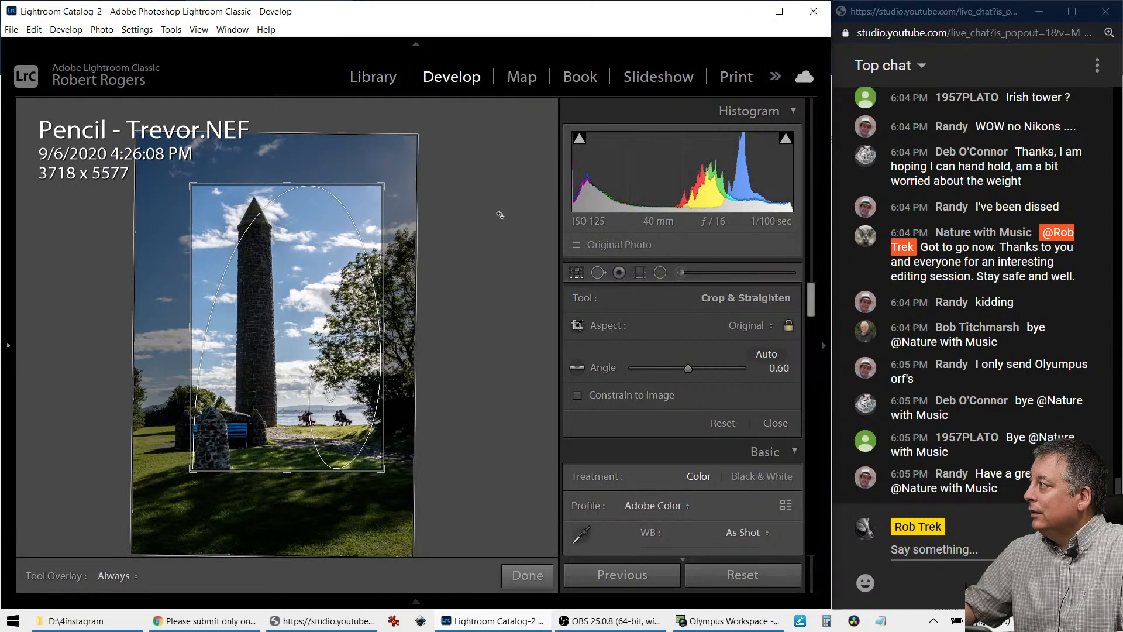
pyautogui.press('Return')
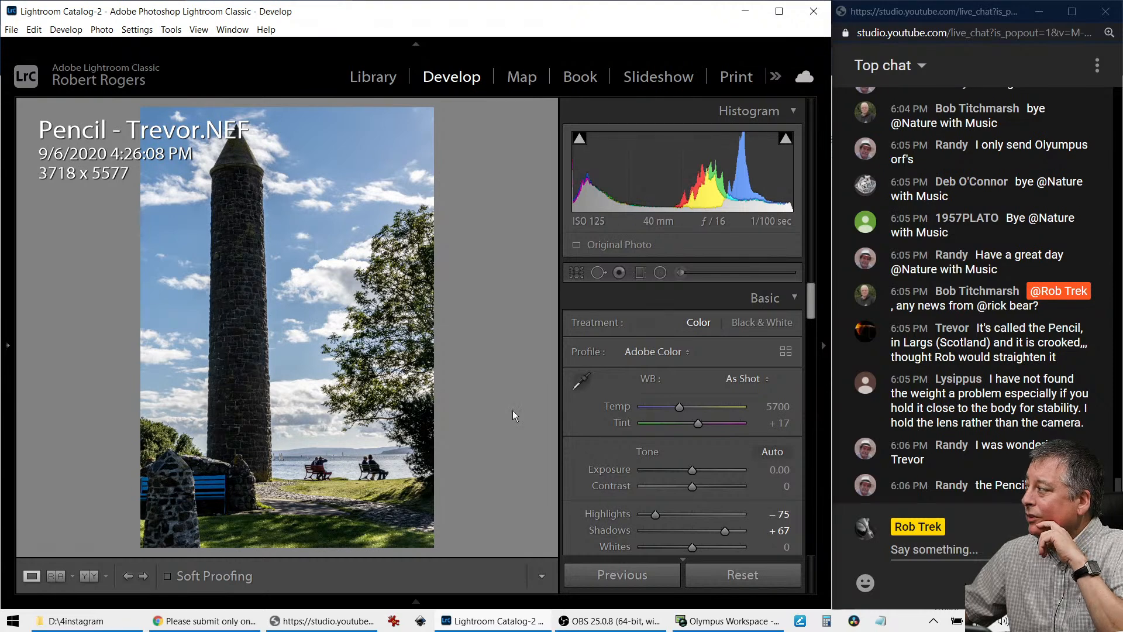
# Set Shadows to +100 and Highlights to −100, and tighten the crop around the tower and benches to about 3465 x 5198 pixels.
pyautogui.moveTo(721, 542); pyautogui.dragTo(753, 541)
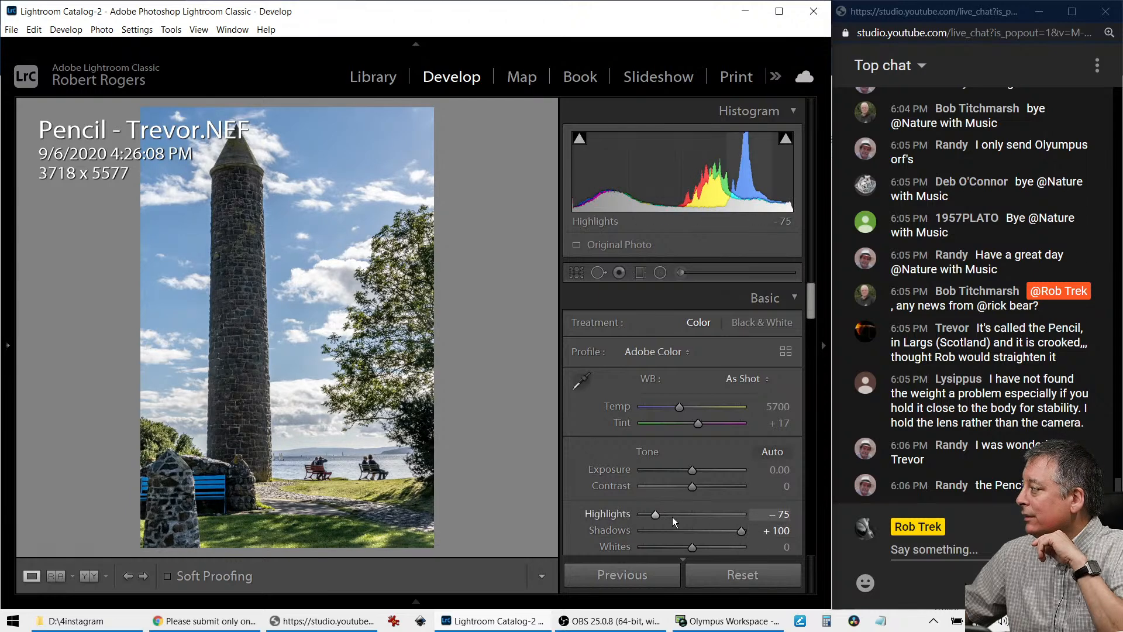
pyautogui.moveTo(654, 517); pyautogui.dragTo(619, 518)
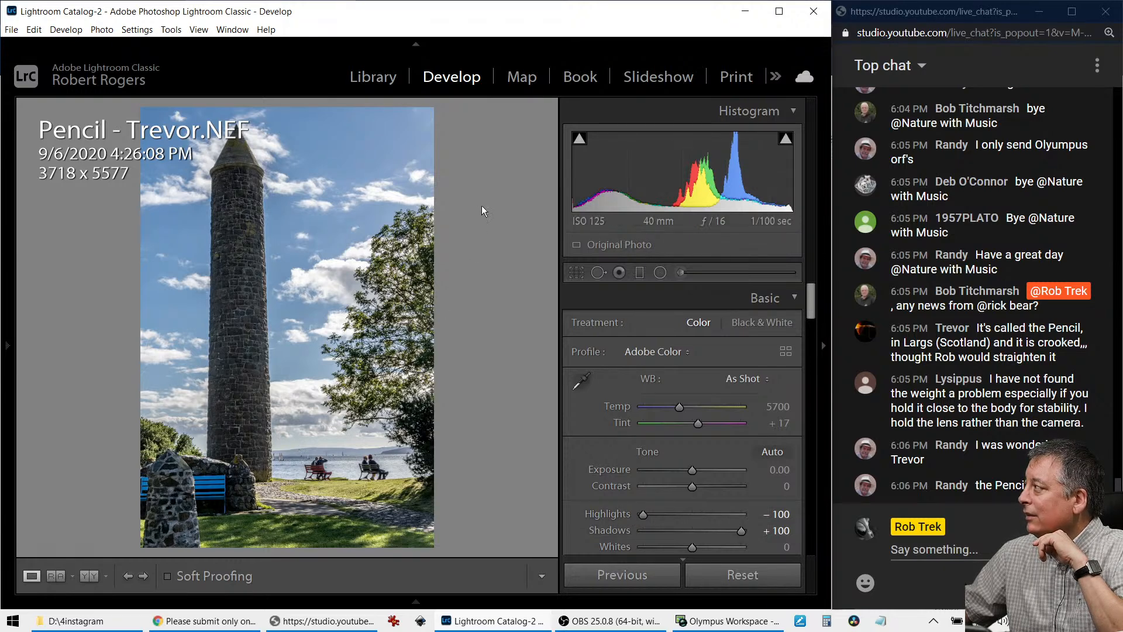
pyautogui.press('r')
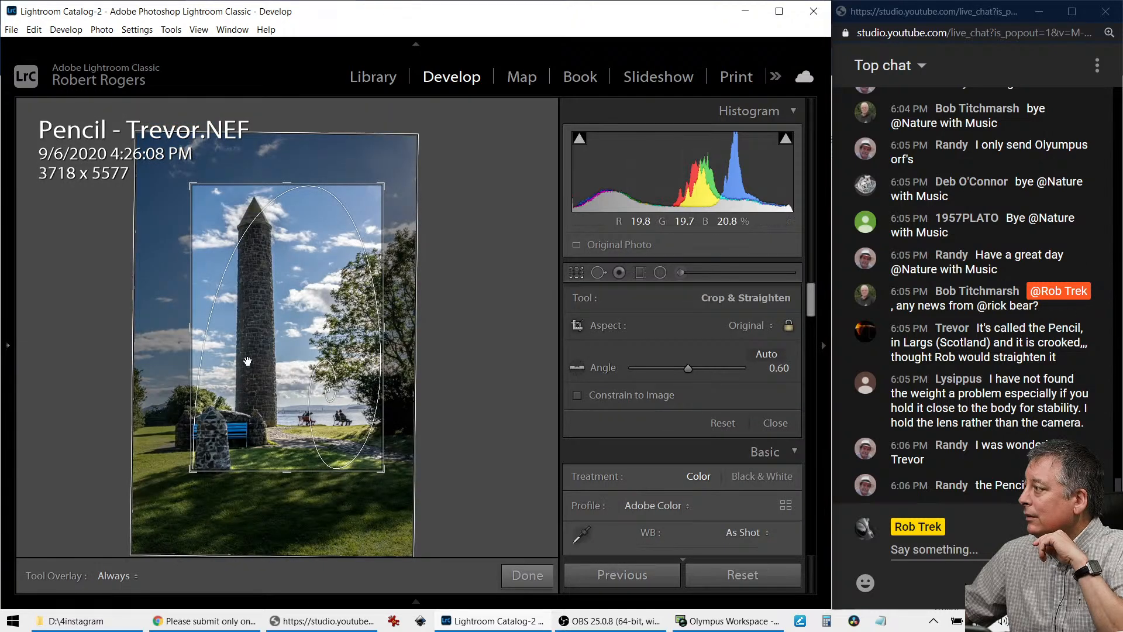
pyautogui.moveTo(192, 342); pyautogui.dragTo(220, 347)
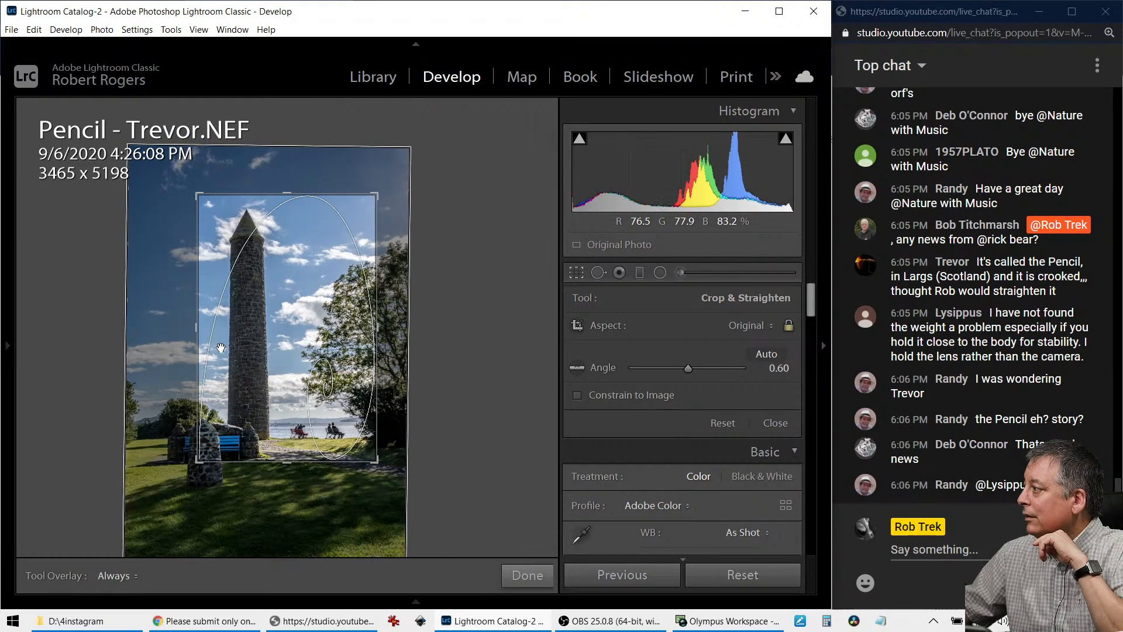
pyautogui.click(577, 272)
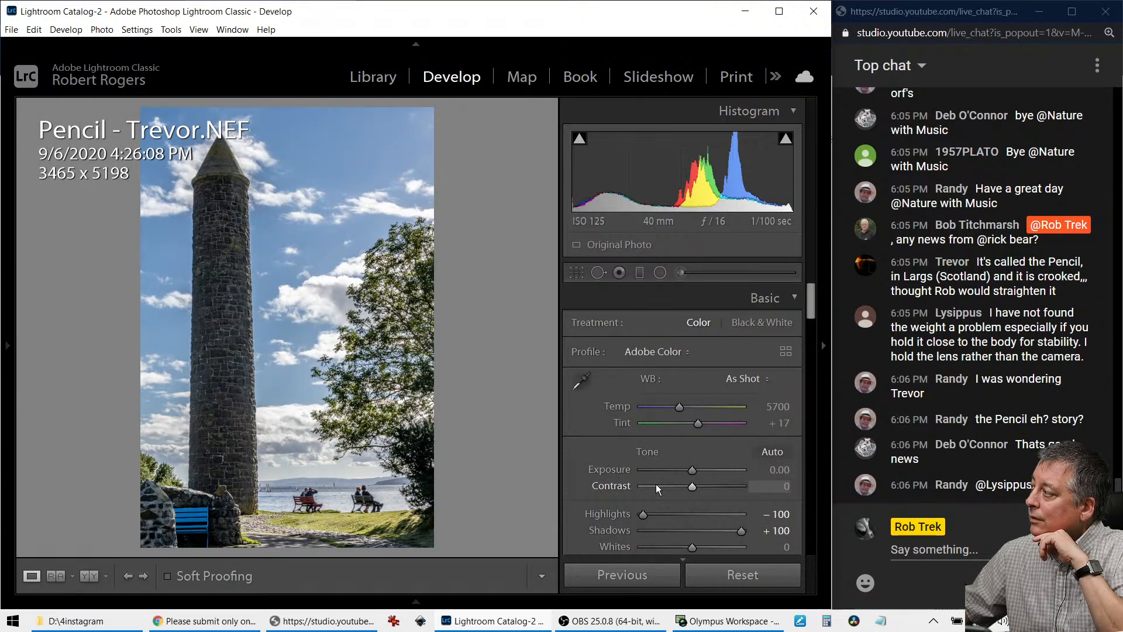
# Warm the photo's white balance by setting the colour temperature to 6226.
pyautogui.scroll(-5, 696, 492)
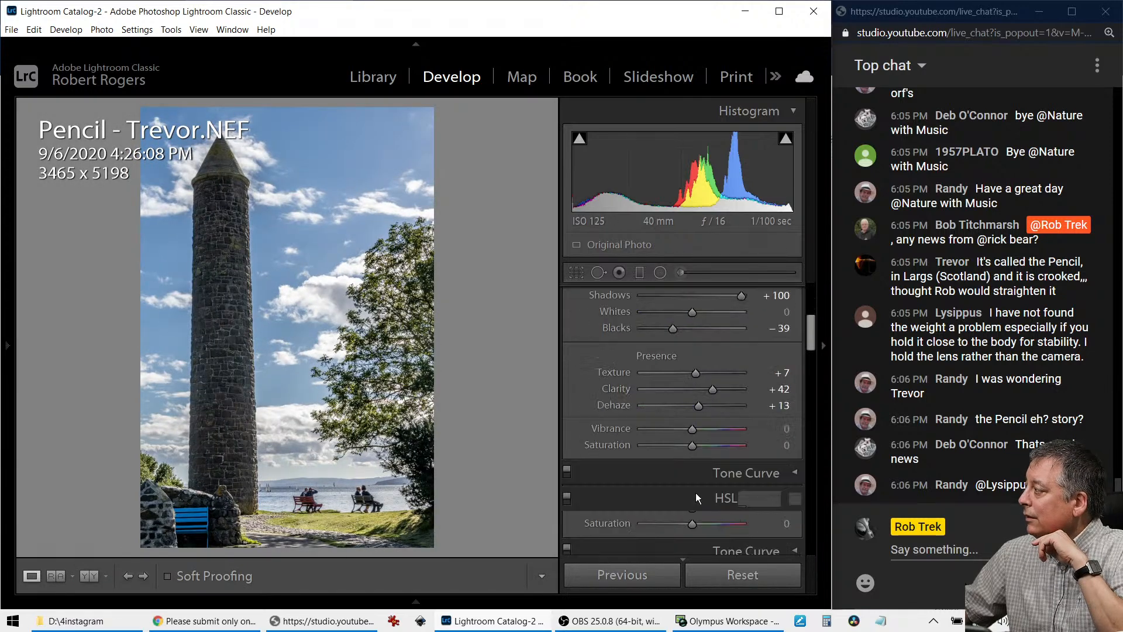
pyautogui.scroll(3, 696, 492)
pyautogui.moveTo(679, 332); pyautogui.dragTo(683, 331)
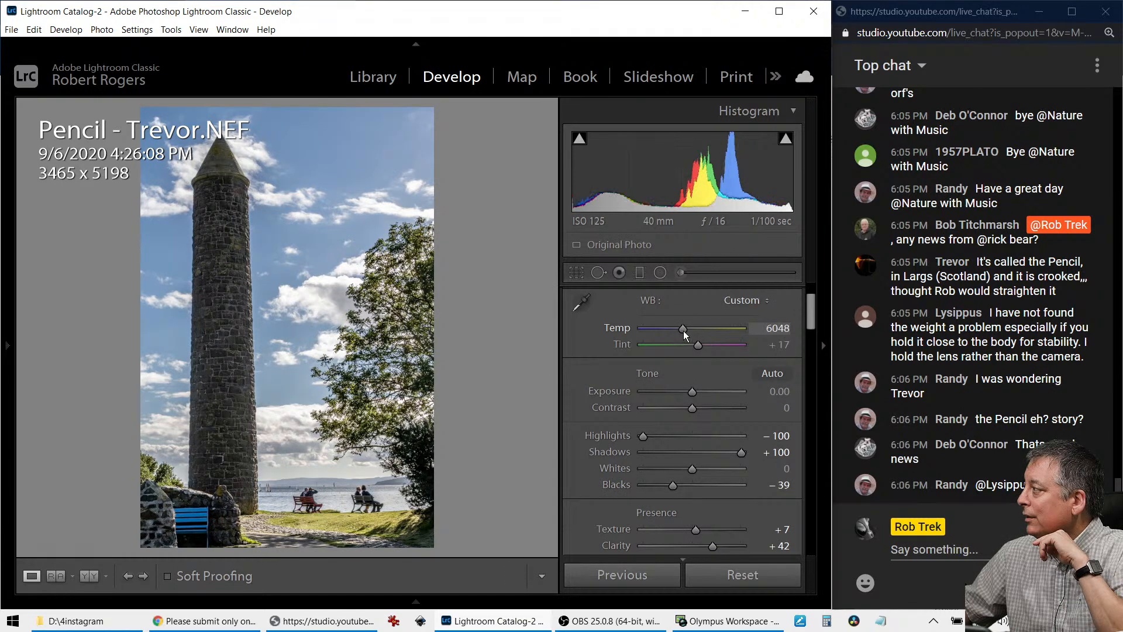
pyautogui.moveTo(684, 331); pyautogui.dragTo(685, 332)
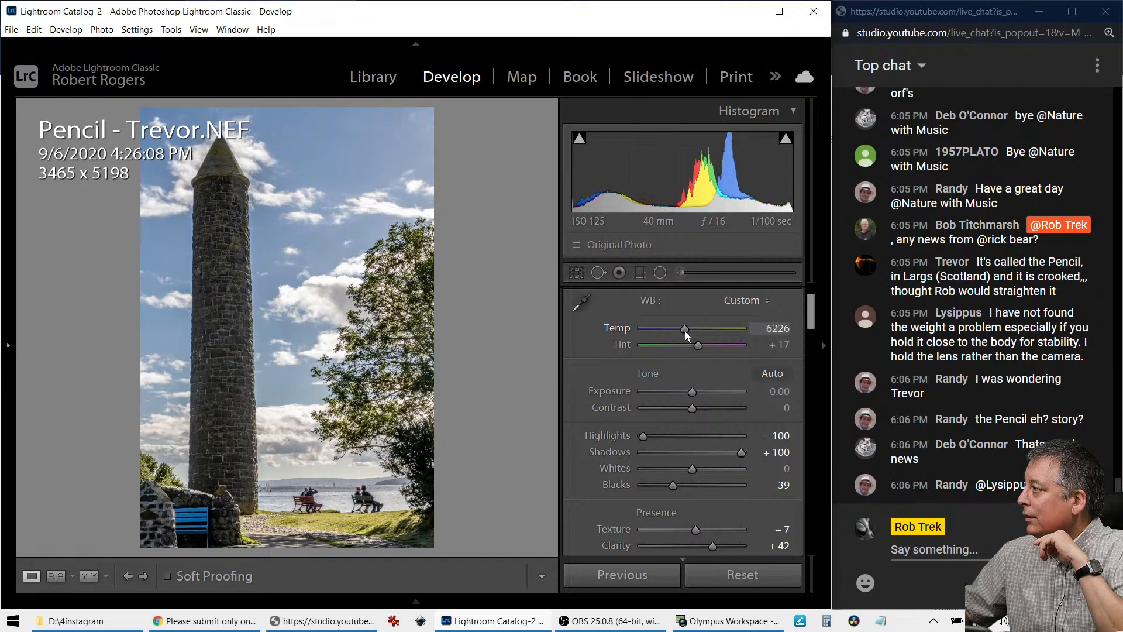
# Darken the sky with the targeted Luminance adjustment, bringing Blue to −29, Aqua to −1 and Purple to −1.
pyautogui.scroll(-5, 592, 406)
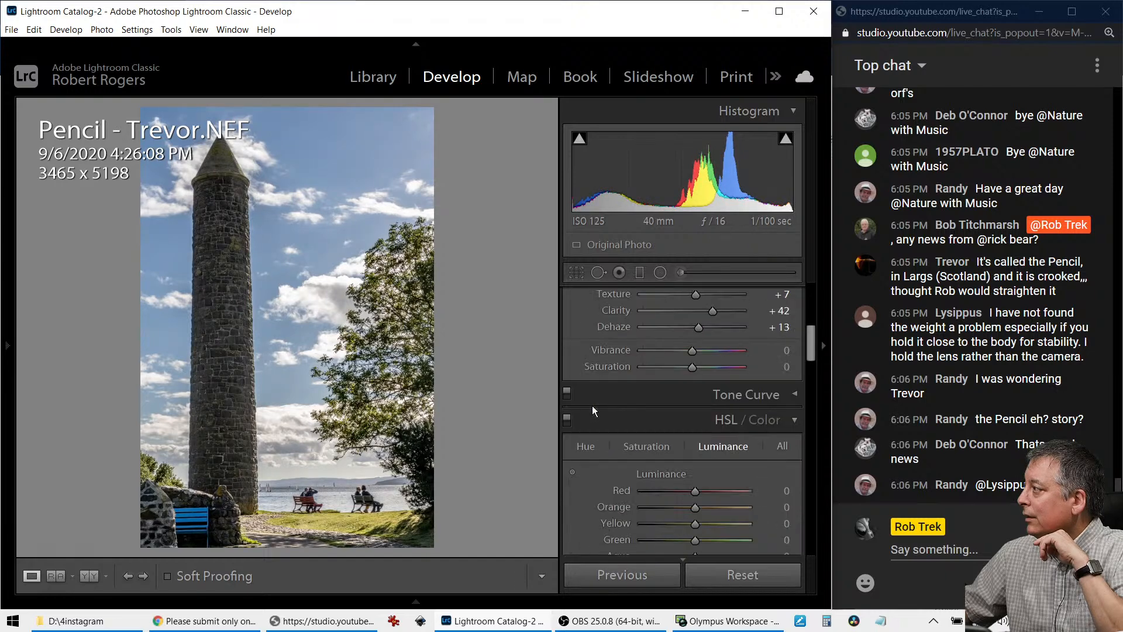
pyautogui.scroll(-5, 591, 405)
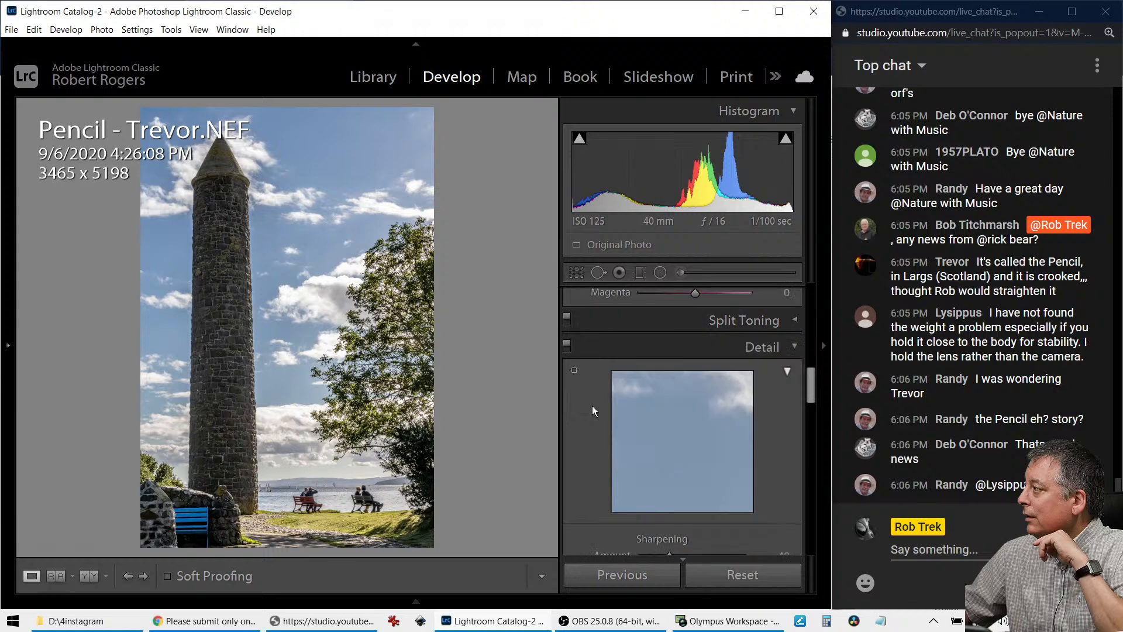
pyautogui.scroll(8, 591, 405)
pyautogui.scroll(-3, 592, 406)
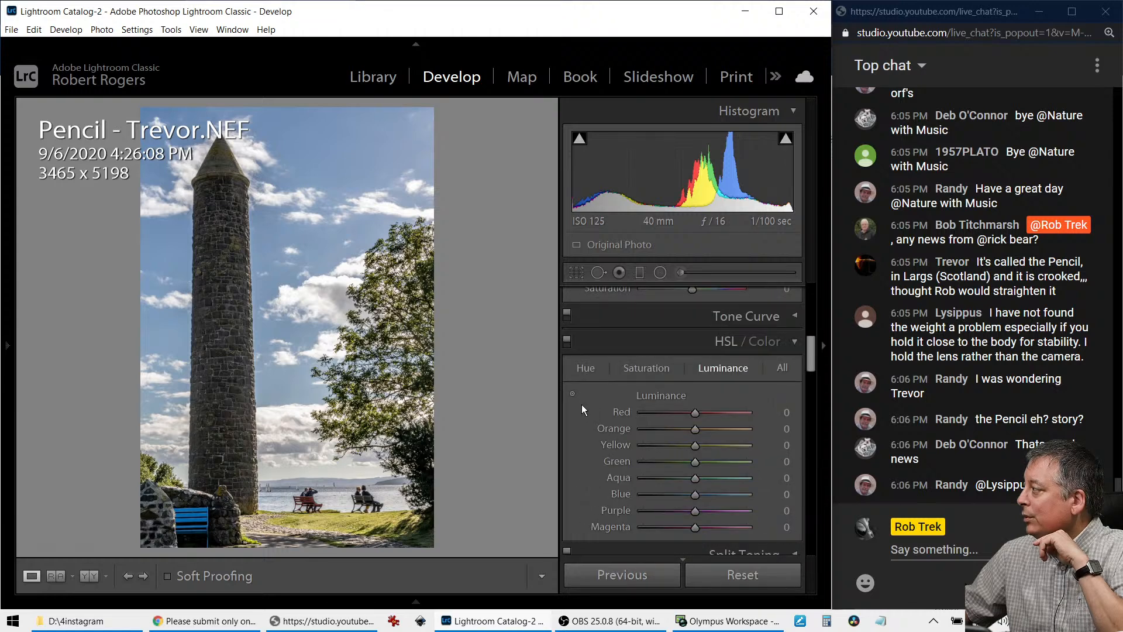
pyautogui.click(573, 394)
pyautogui.moveTo(325, 161); pyautogui.dragTo(287, 381)
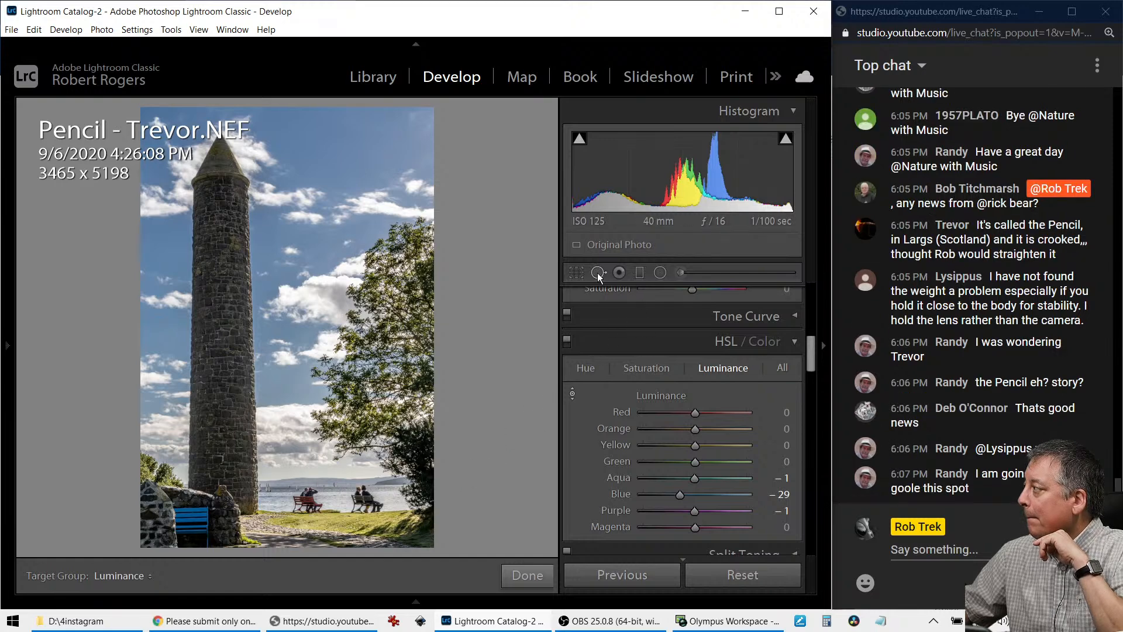
pyautogui.click(572, 397)
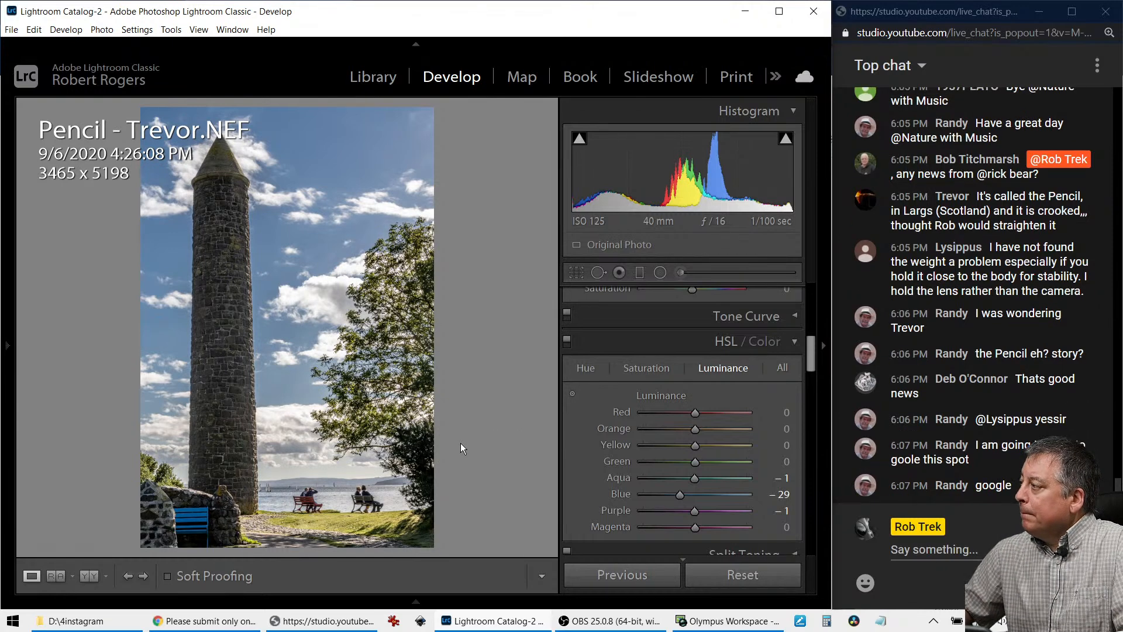
# Try to cover the blue bench beside the tower with a size 84 Spot Removal spot, changing it from Clone to Heal.
pyautogui.click(597, 273)
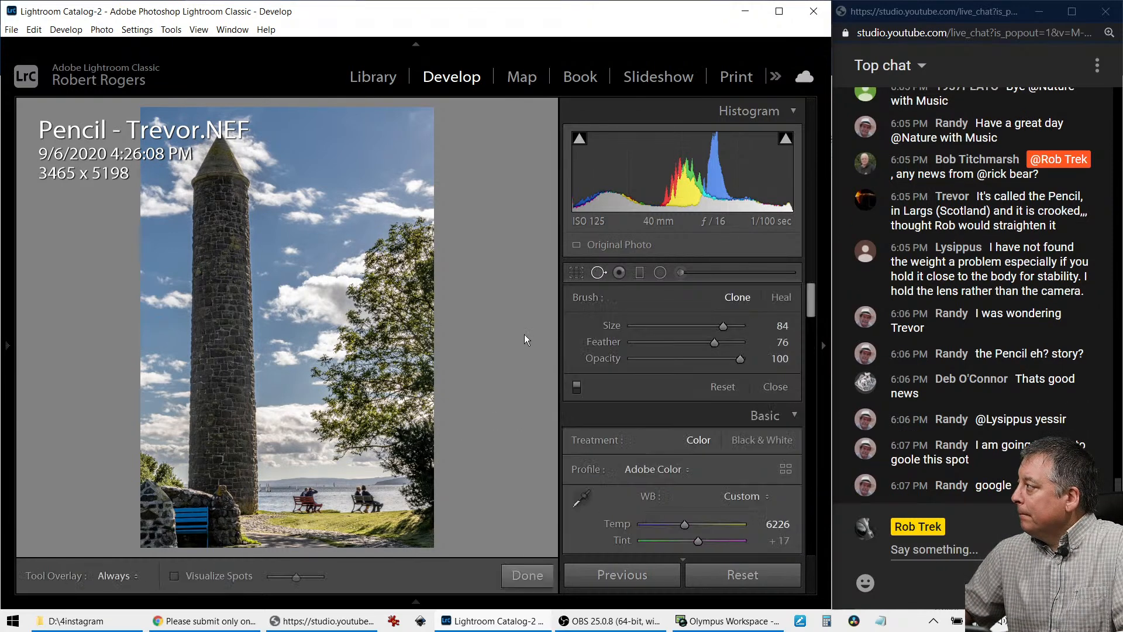
pyautogui.click(190, 523)
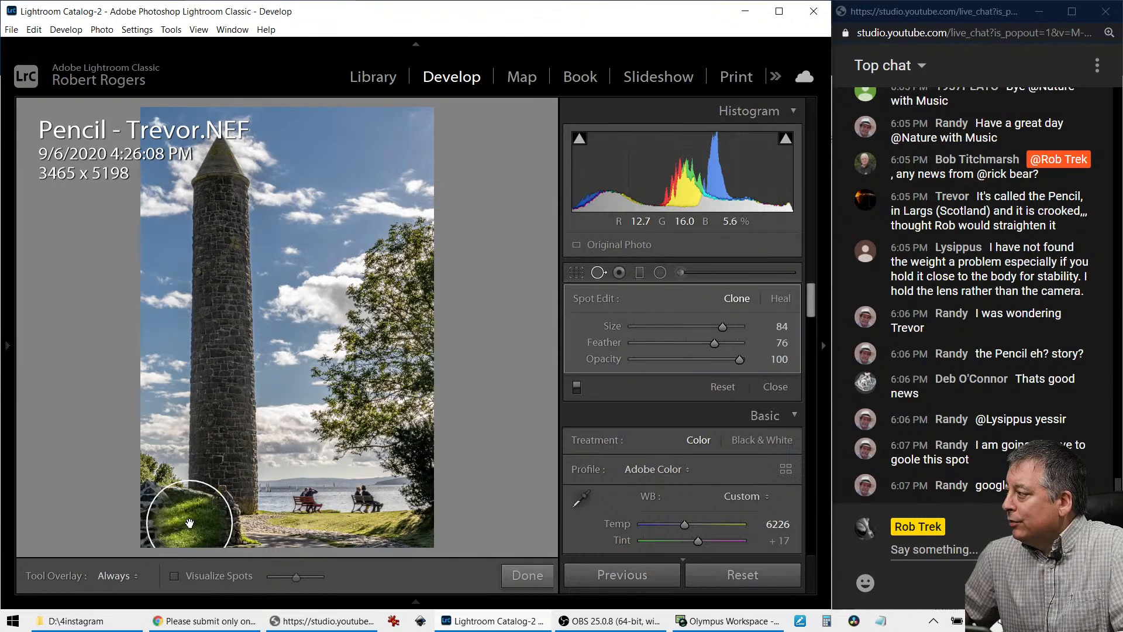
pyautogui.moveTo(189, 523)
pyautogui.mouseDown()
pyautogui.moveTo(151, 520)
pyautogui.moveTo(201, 523)
pyautogui.moveTo(209, 511)
pyautogui.mouseUp()
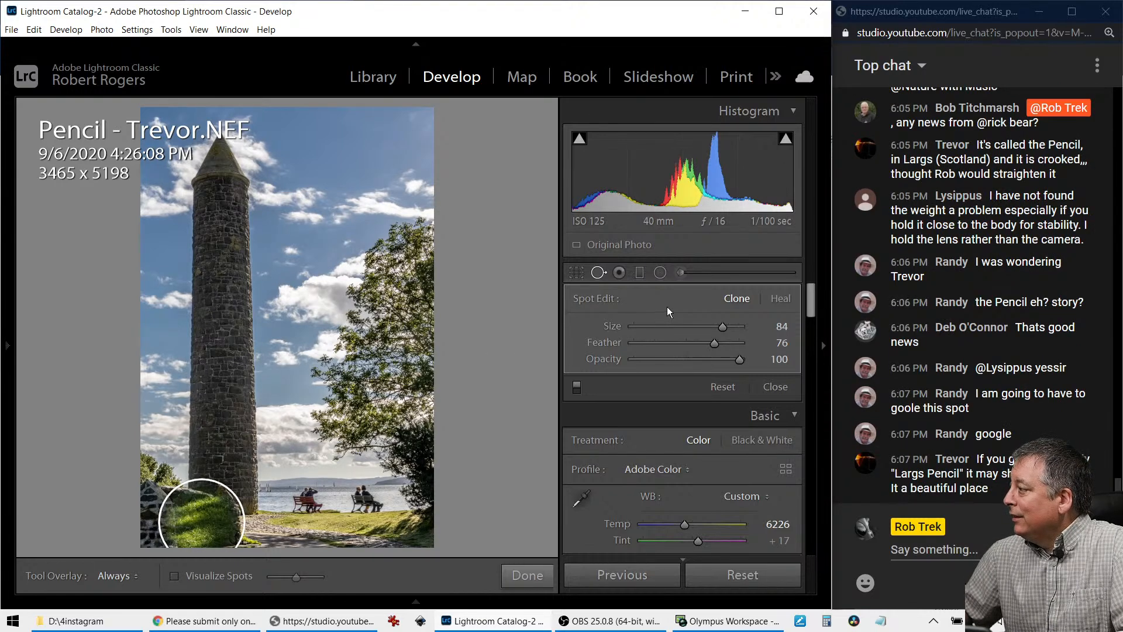
pyautogui.click(782, 299)
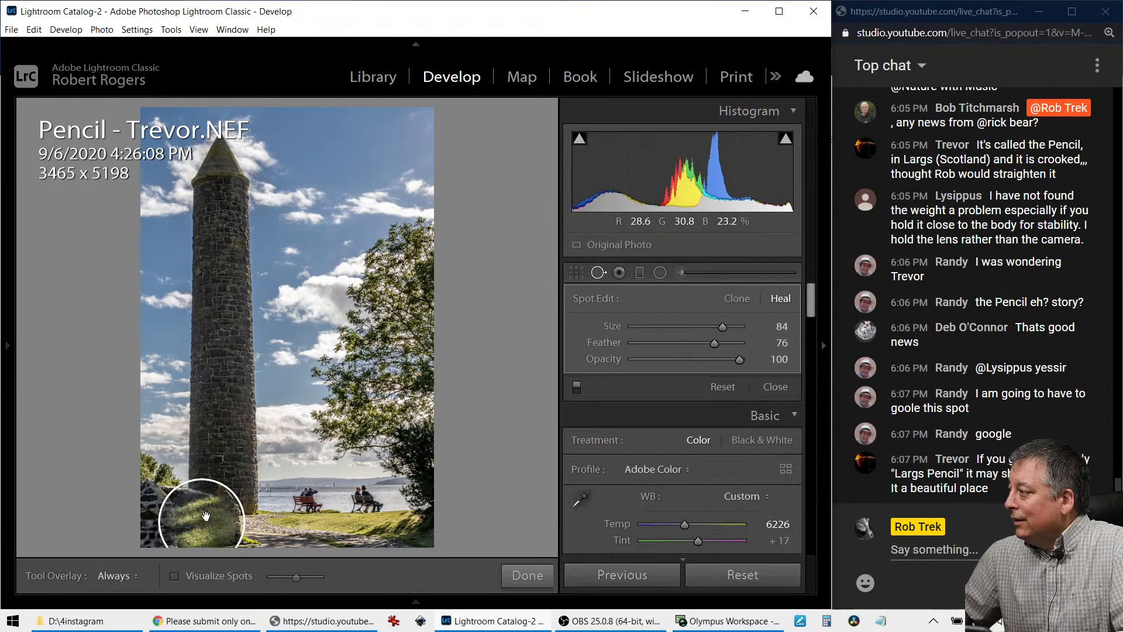
pyautogui.click(592, 275)
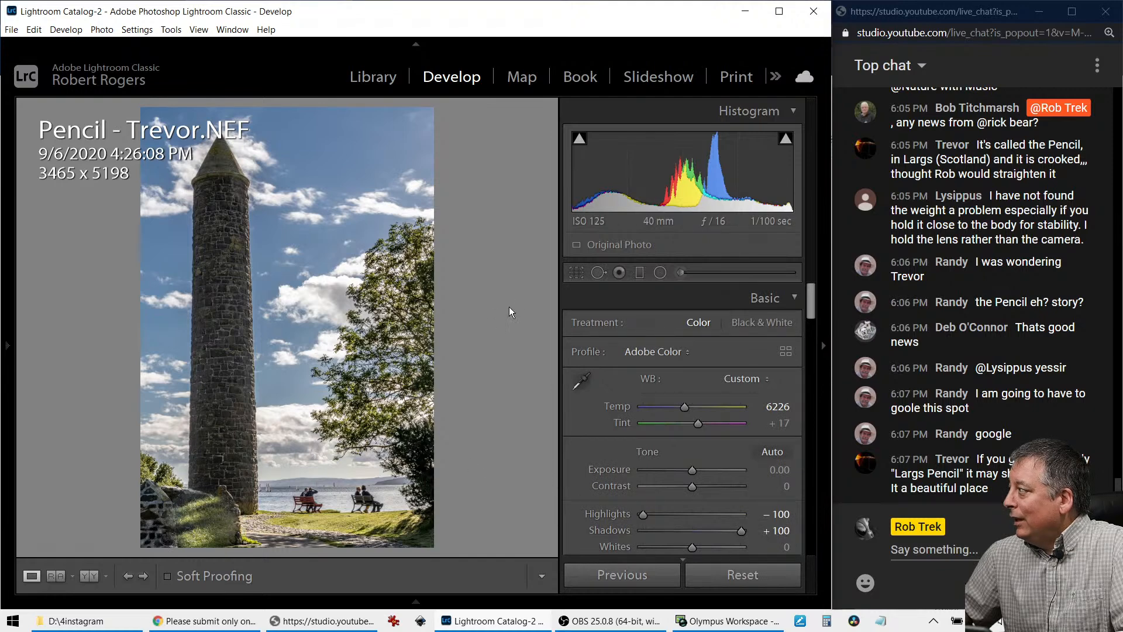
pyautogui.click(598, 273)
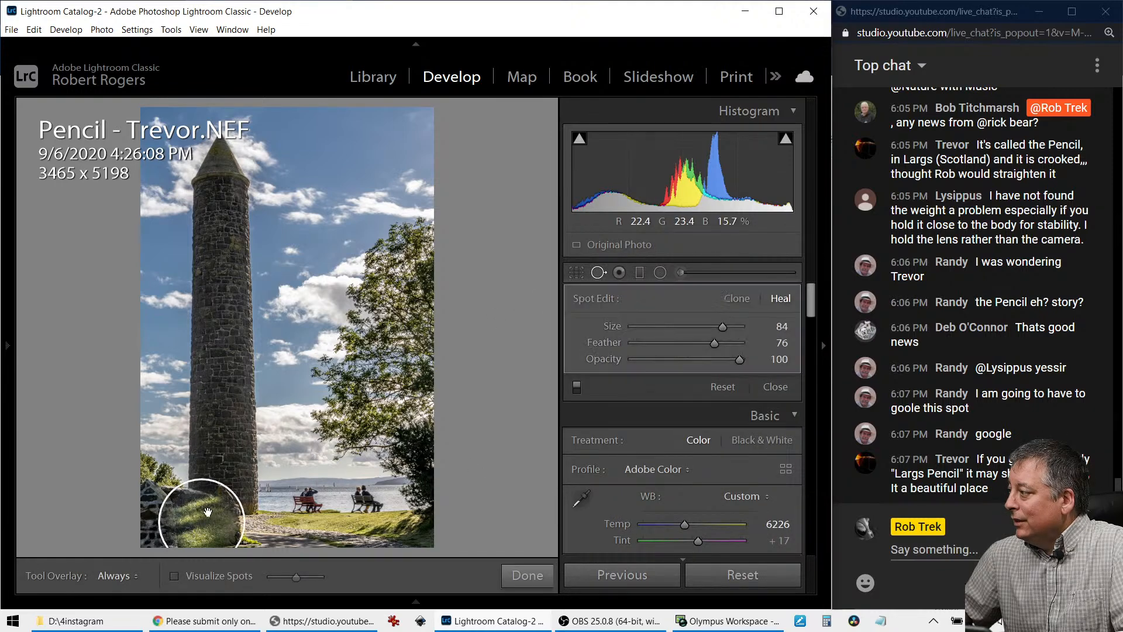
pyautogui.click(209, 512)
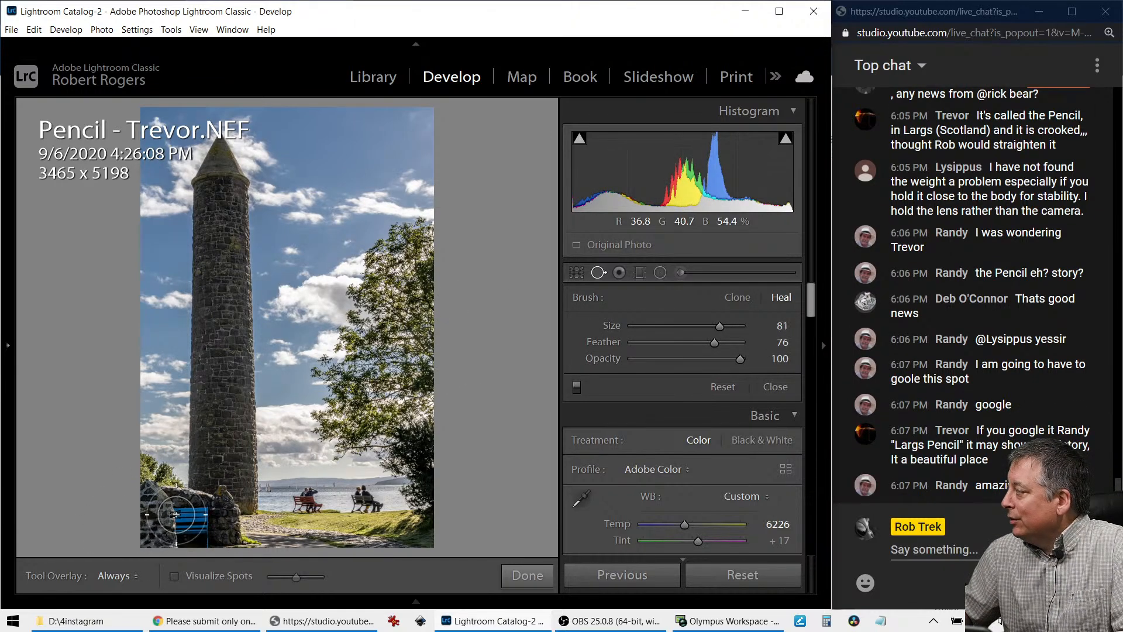
# Paint a size 76 Heal stroke over the blue bench, and delete that spot again.
pyautogui.scroll(-3, 176, 515)
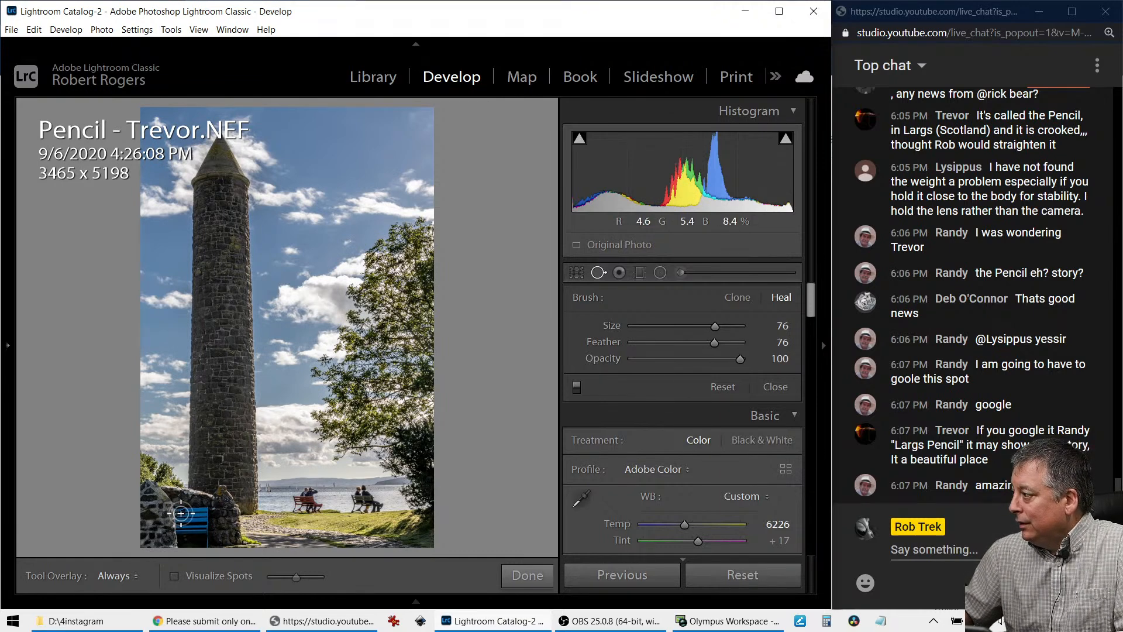
pyautogui.moveTo(204, 512)
pyautogui.mouseDown()
pyautogui.moveTo(177, 513)
pyautogui.moveTo(199, 529)
pyautogui.mouseUp()
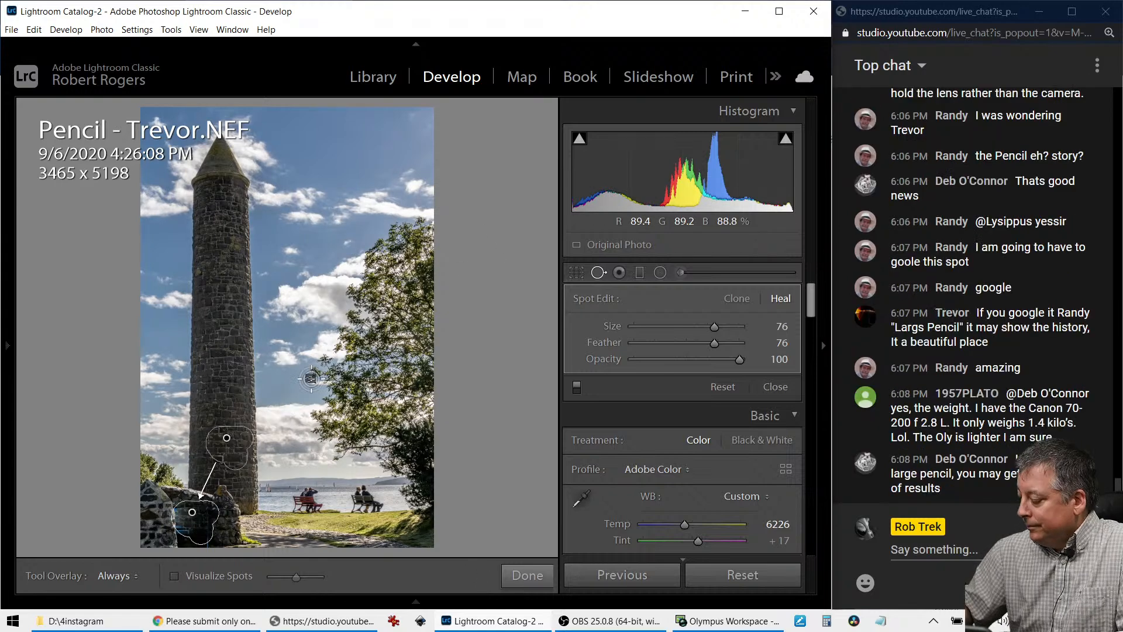
pyautogui.press('Delete')
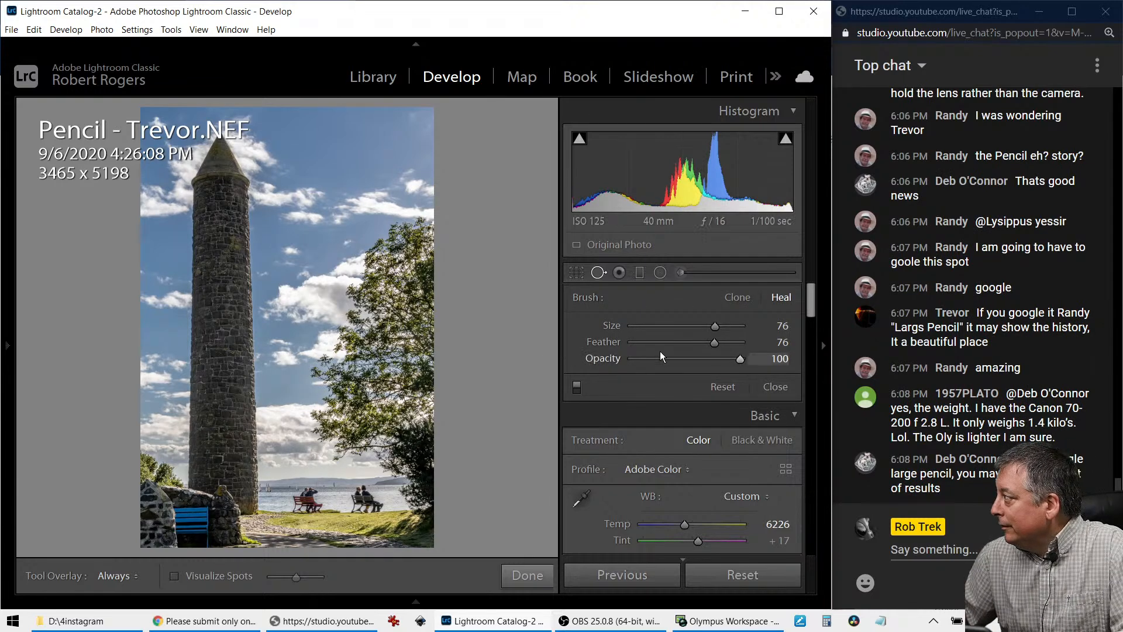
# Remove the blue bench with a Heal brush stroke at size 76 and feather 64, and close Spot Removal.
pyautogui.moveTo(713, 343); pyautogui.dragTo(701, 343)
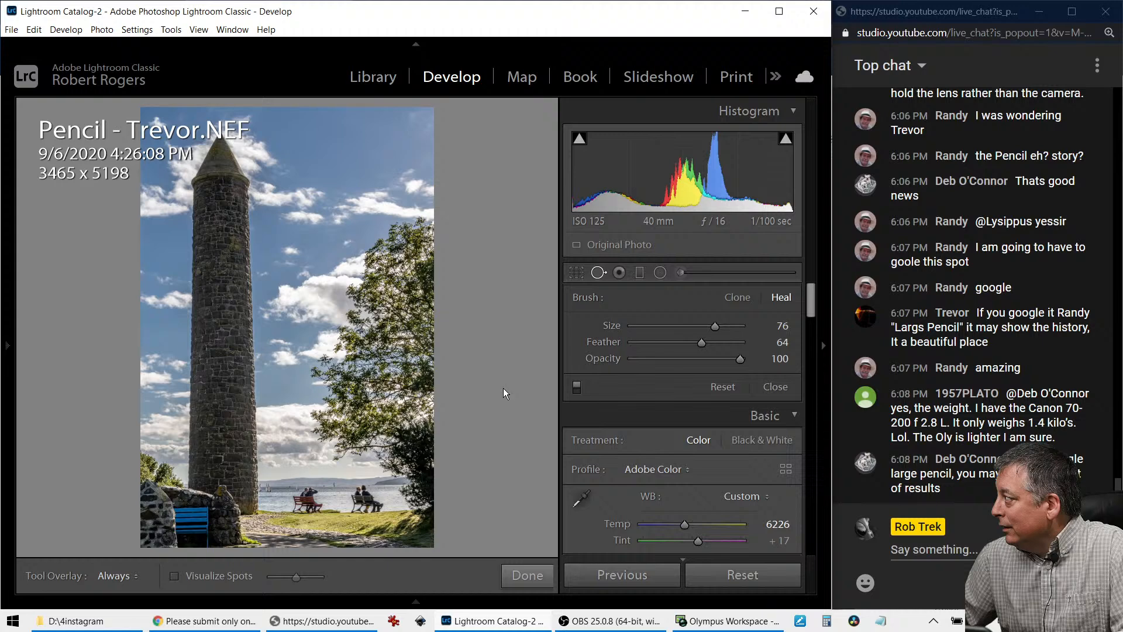
pyautogui.click(183, 509)
pyautogui.moveTo(183, 508)
pyautogui.mouseDown()
pyautogui.moveTo(204, 510)
pyautogui.moveTo(191, 523)
pyautogui.mouseUp()
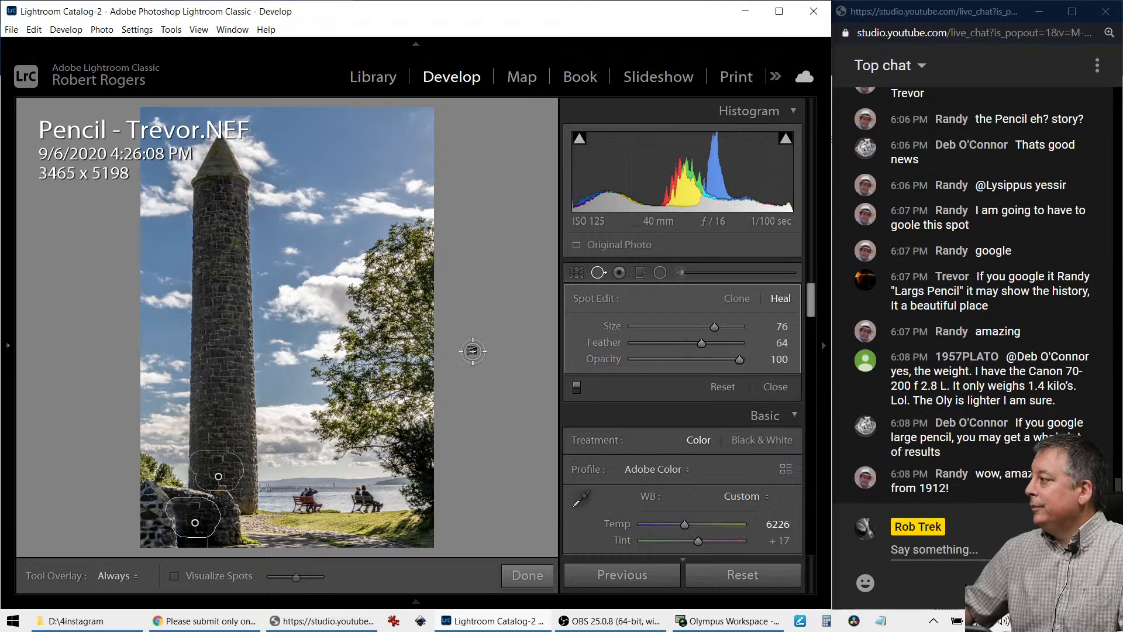
pyautogui.click(597, 272)
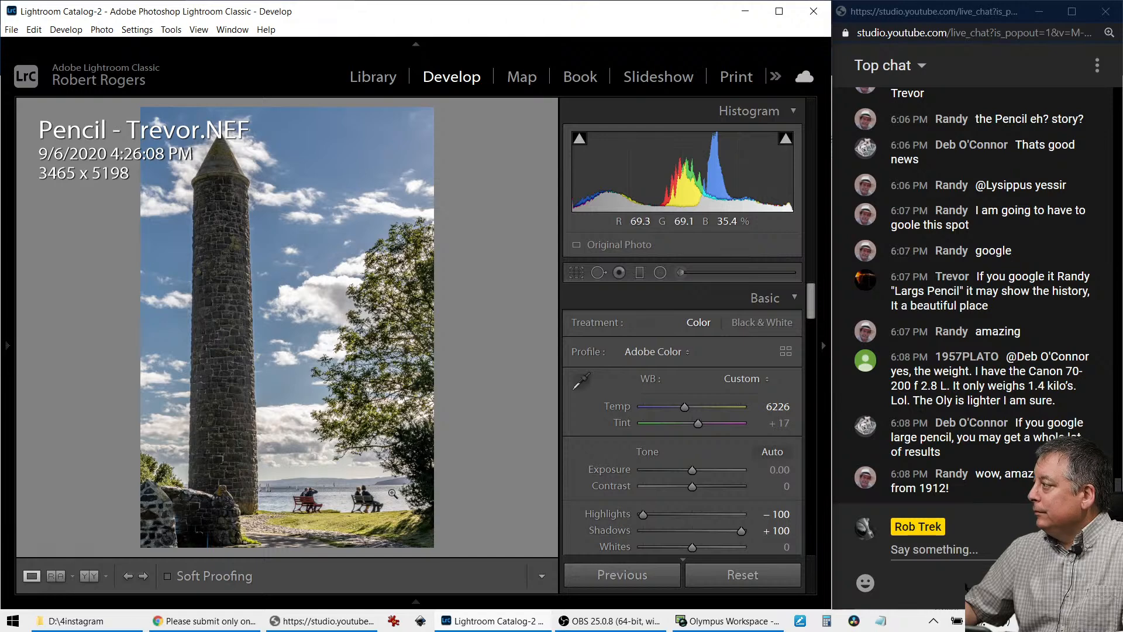
# Set the colour noise reduction to 18 and correct the photo's perspective with Auto Upright.
pyautogui.scroll(-10, 575, 513)
pyautogui.scroll(-6, 575, 513)
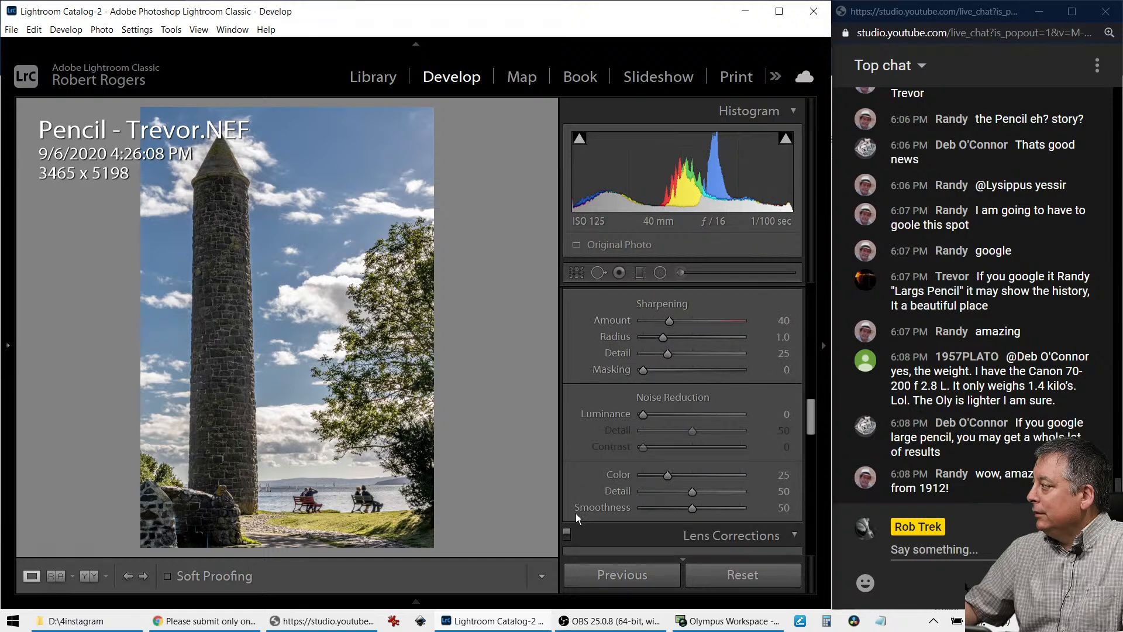
pyautogui.scroll(-2, 576, 513)
pyautogui.moveTo(664, 395); pyautogui.dragTo(656, 395)
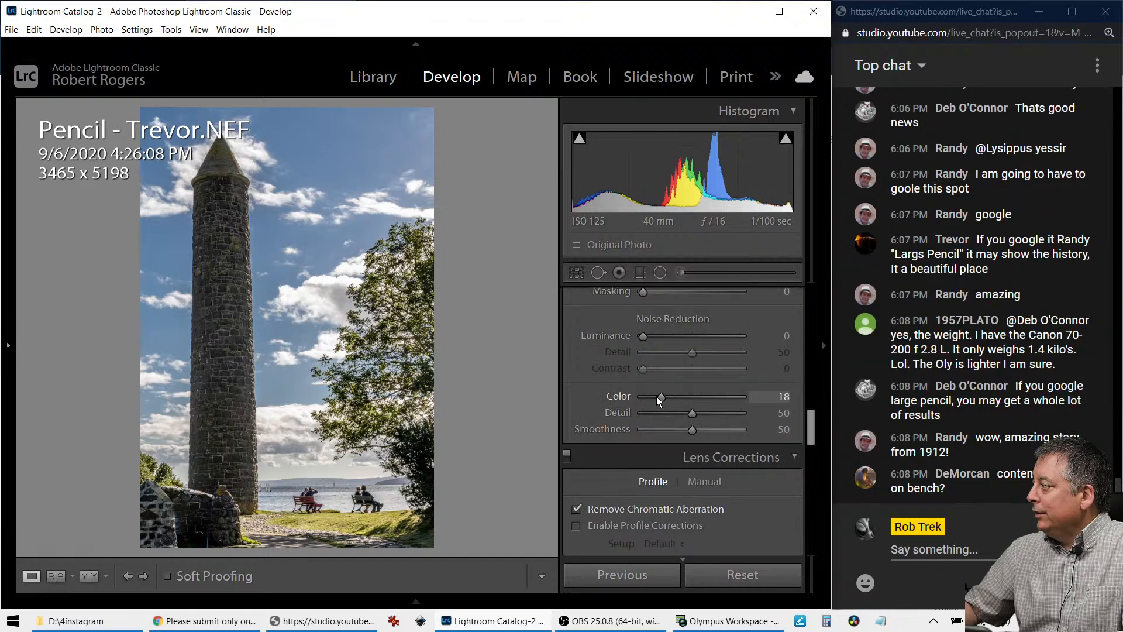
pyautogui.scroll(-4, 599, 487)
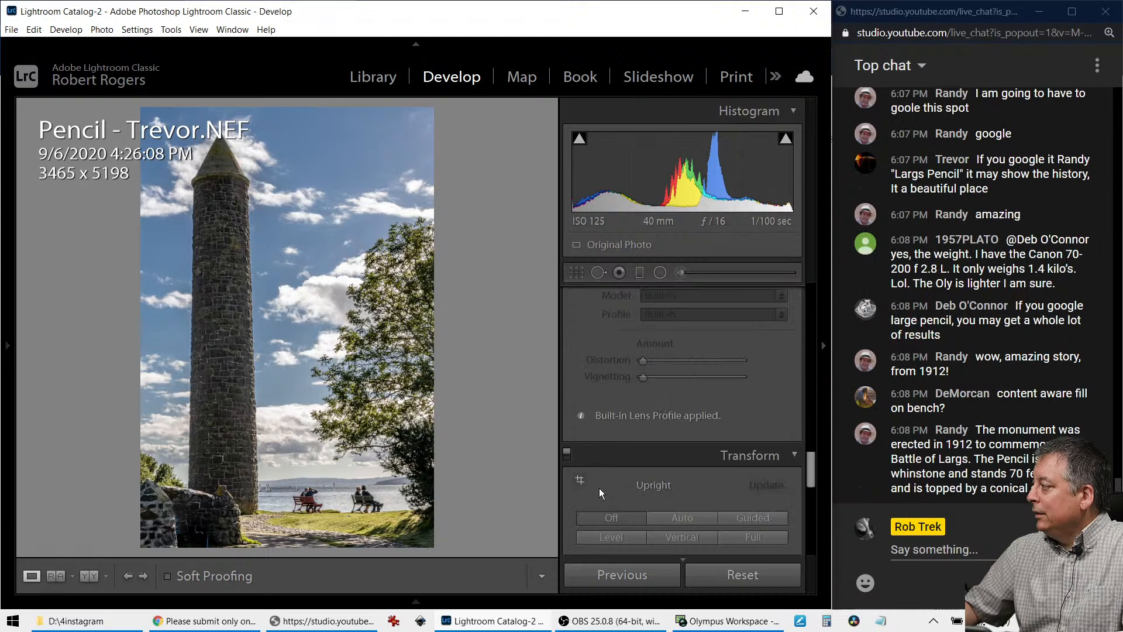
pyautogui.scroll(-3, 599, 488)
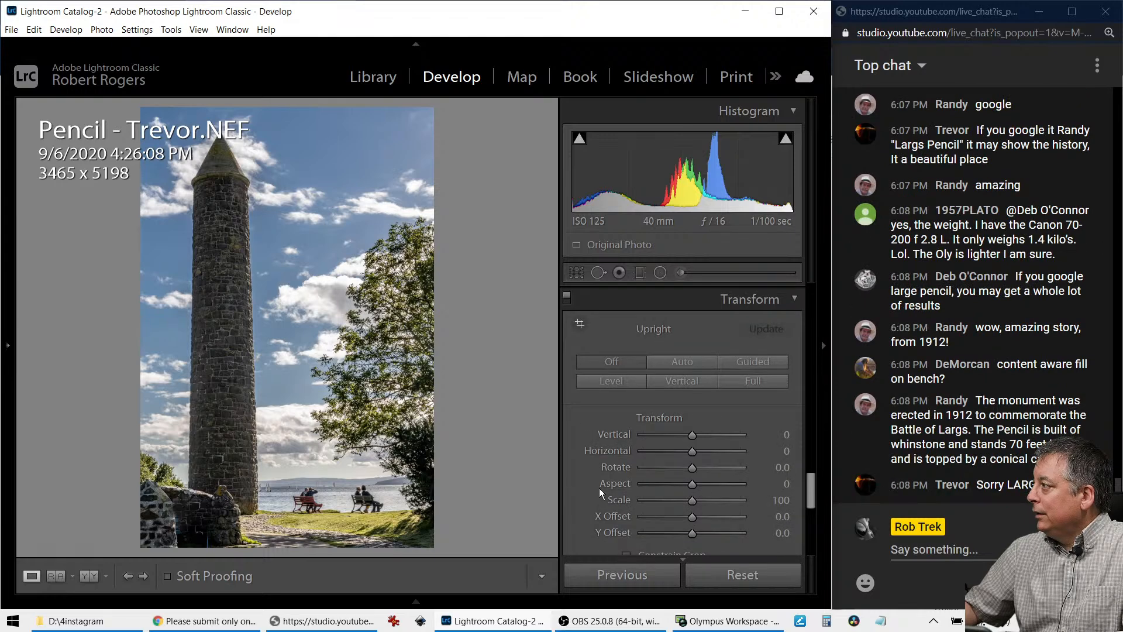
pyautogui.click(673, 367)
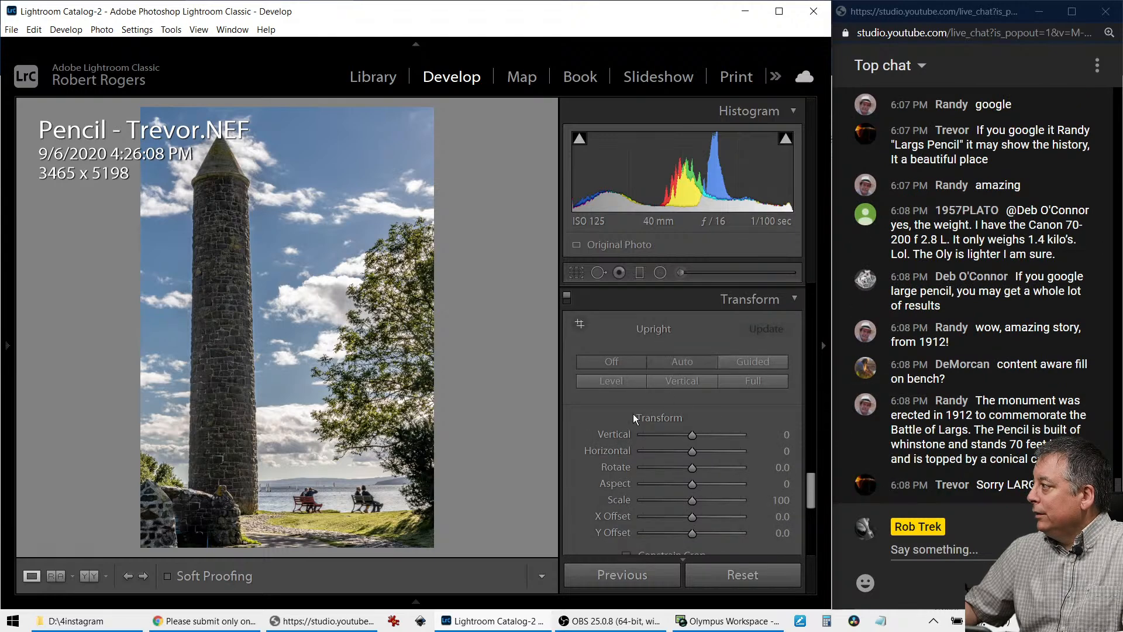
# Raise the photo's Clarity to +89.
pyautogui.scroll(1, 600, 440)
pyautogui.scroll(10, 598, 445)
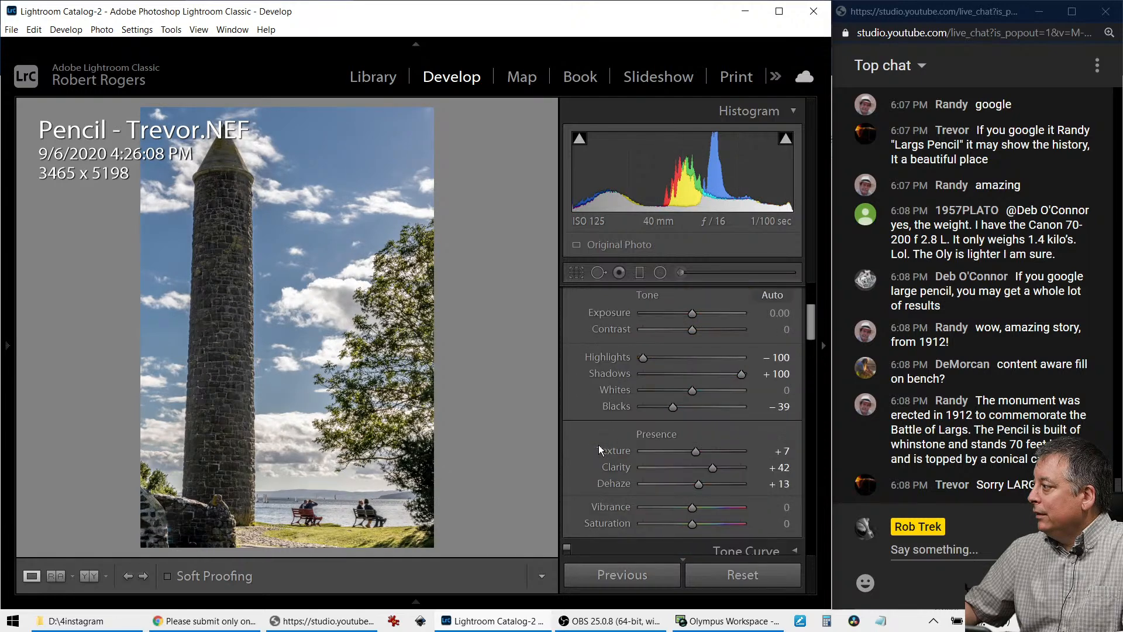
pyautogui.scroll(-2, 650, 454)
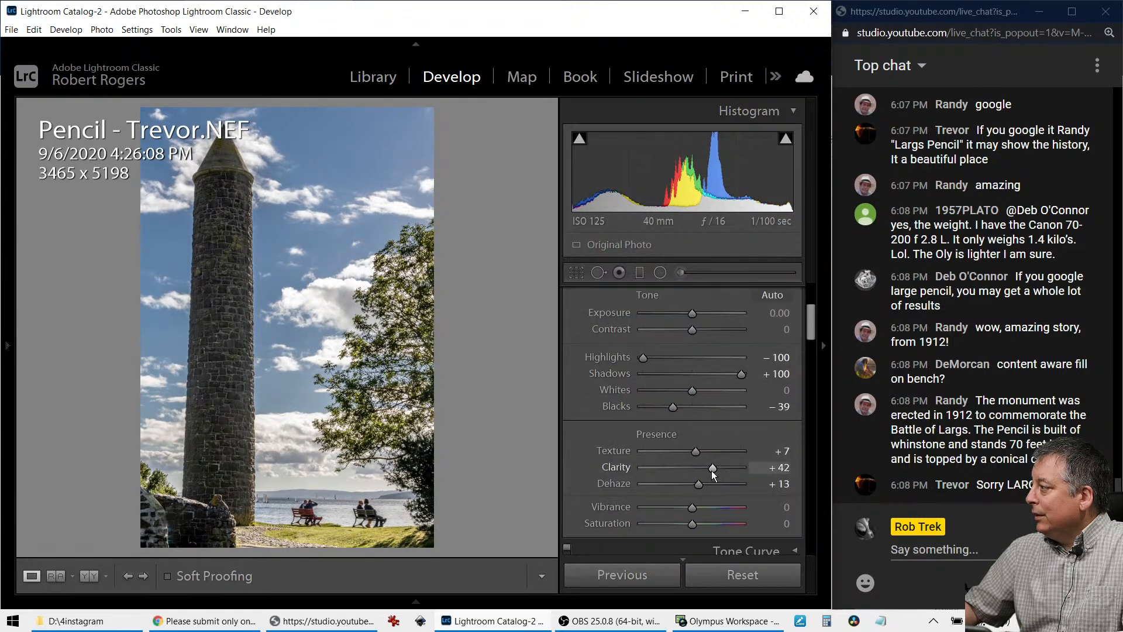
pyautogui.moveTo(713, 468); pyautogui.dragTo(735, 472)
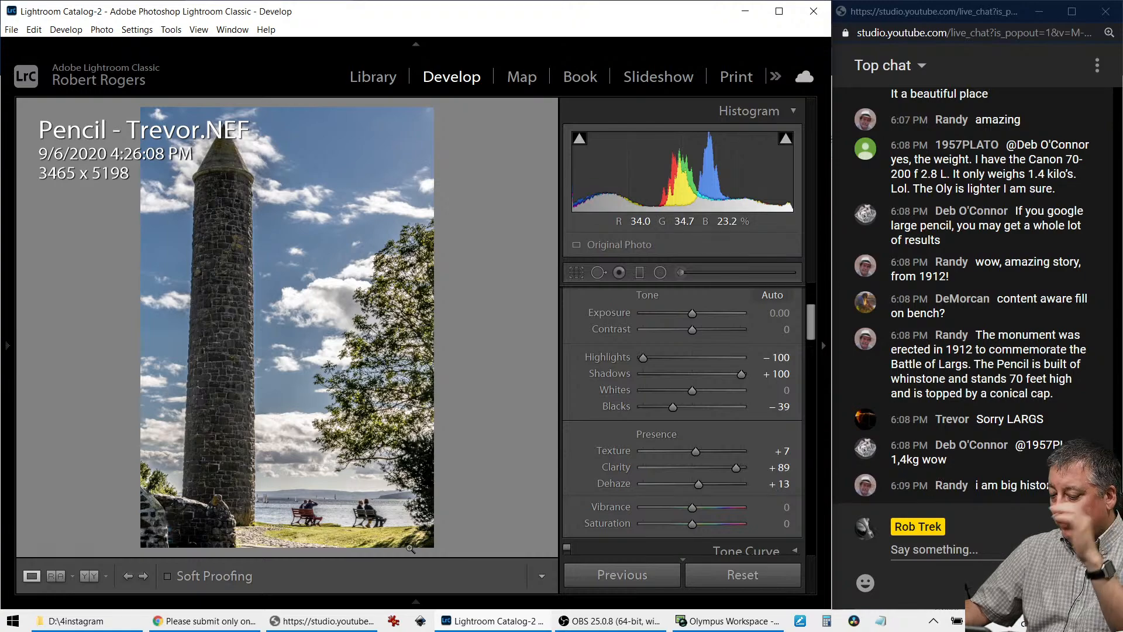
# Compare the before and after versions of the tower photo side by side, with the side panels hidden.
pyautogui.press('y')
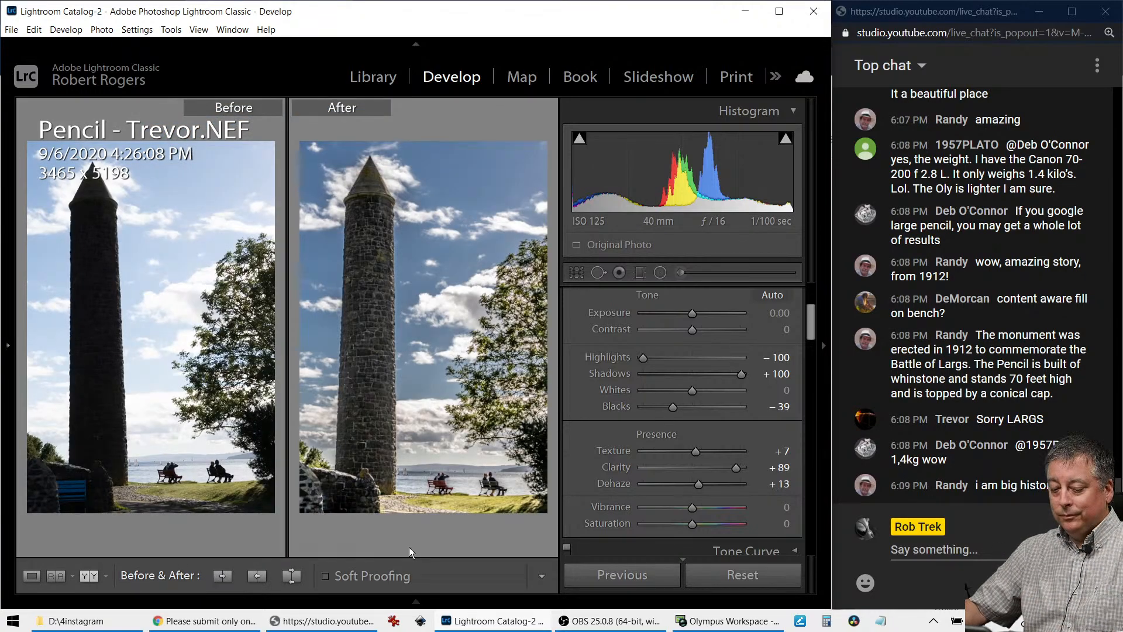
pyautogui.press('F7')
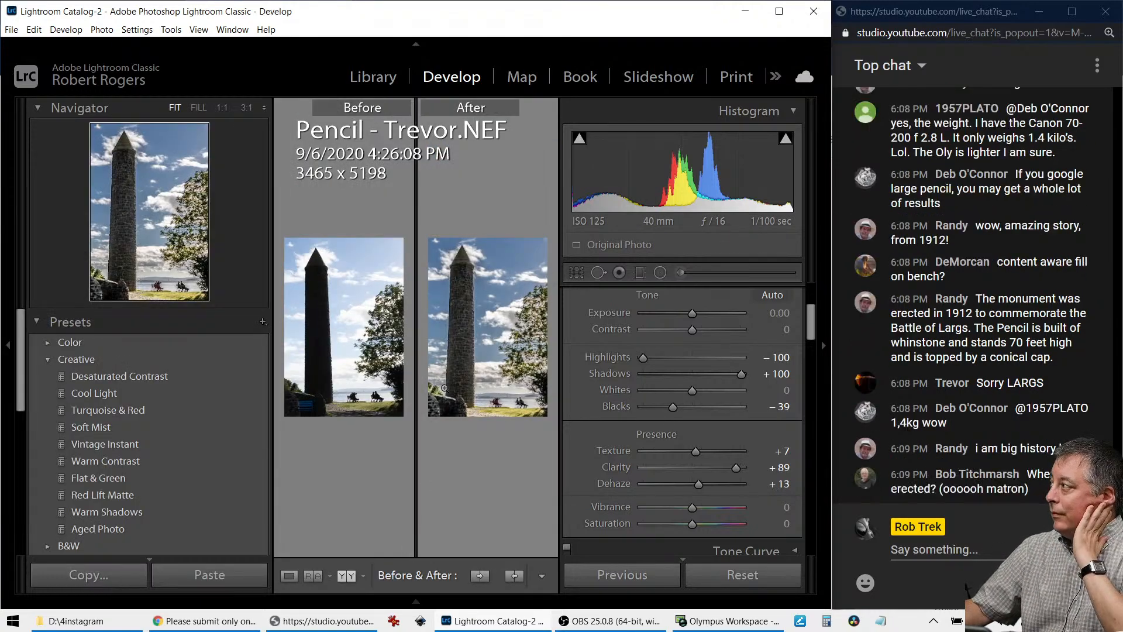
pyautogui.press('Tab')
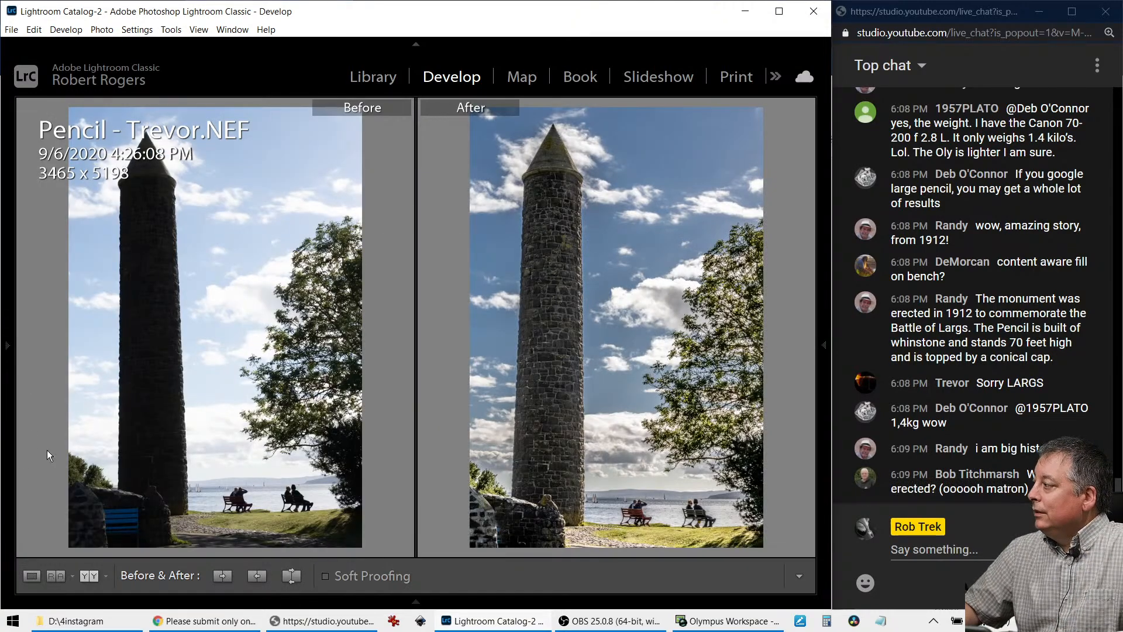
pyautogui.moveTo(12, 439)
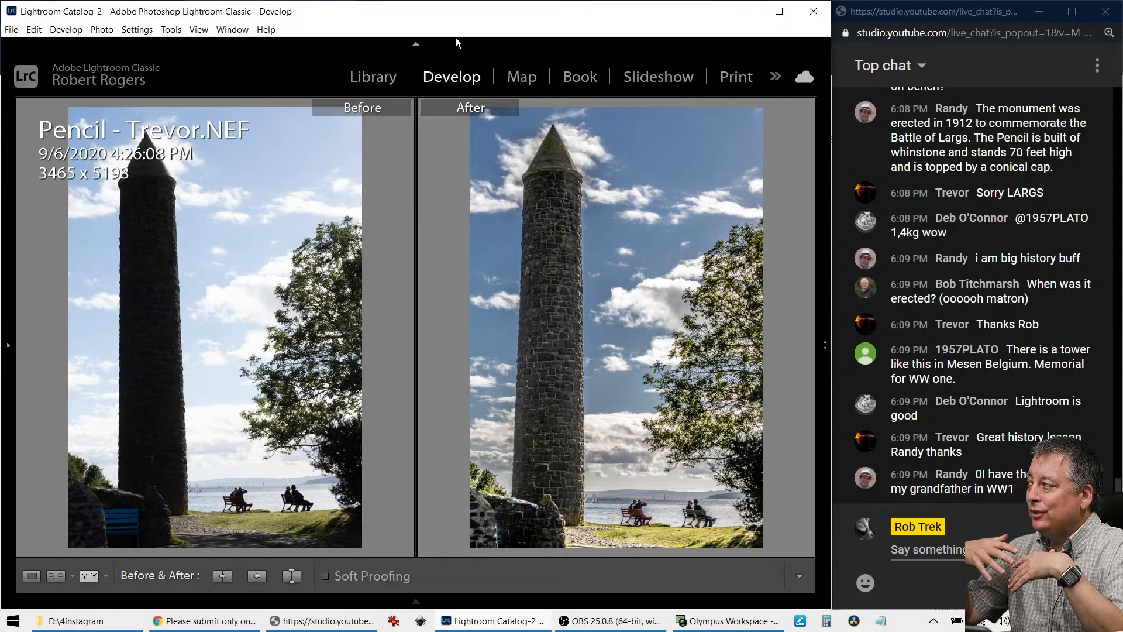
# Crop the photo tightly around the tower's base and the nearer occupied bench, to about 1628 x 2442 pixels.
pyautogui.press('r')
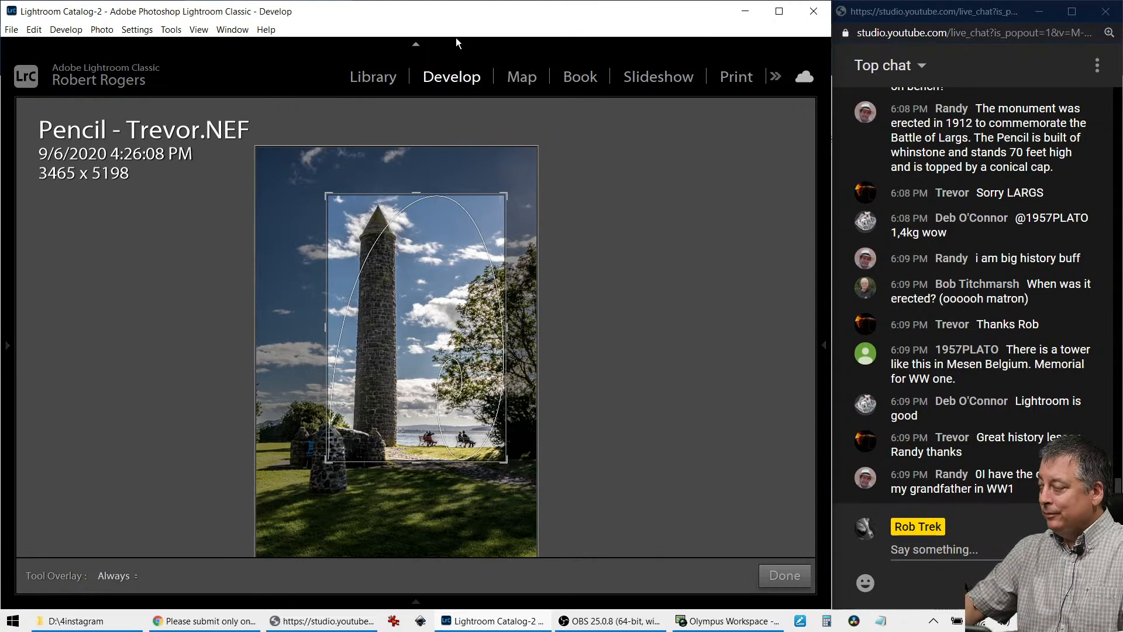
pyautogui.press('r')
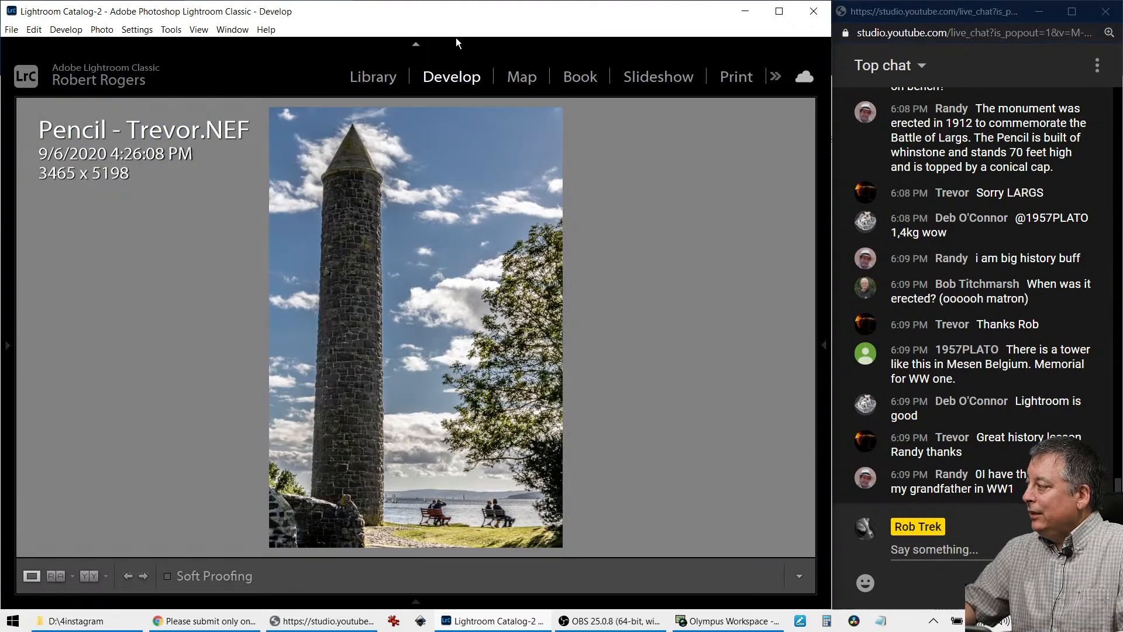
pyautogui.press('e')
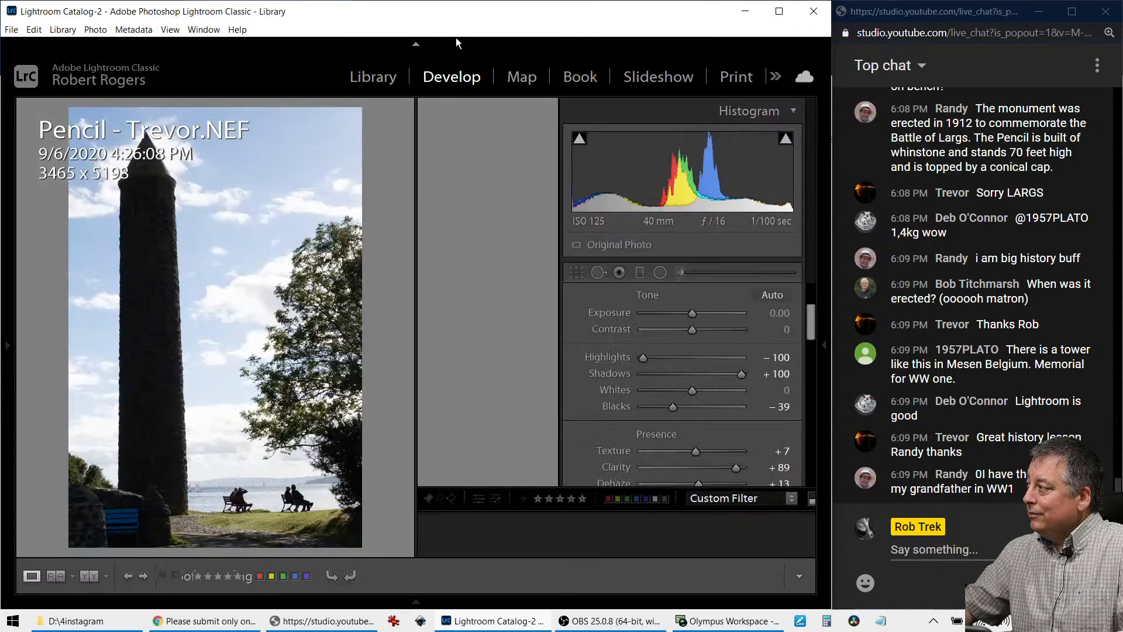
pyautogui.press('r')
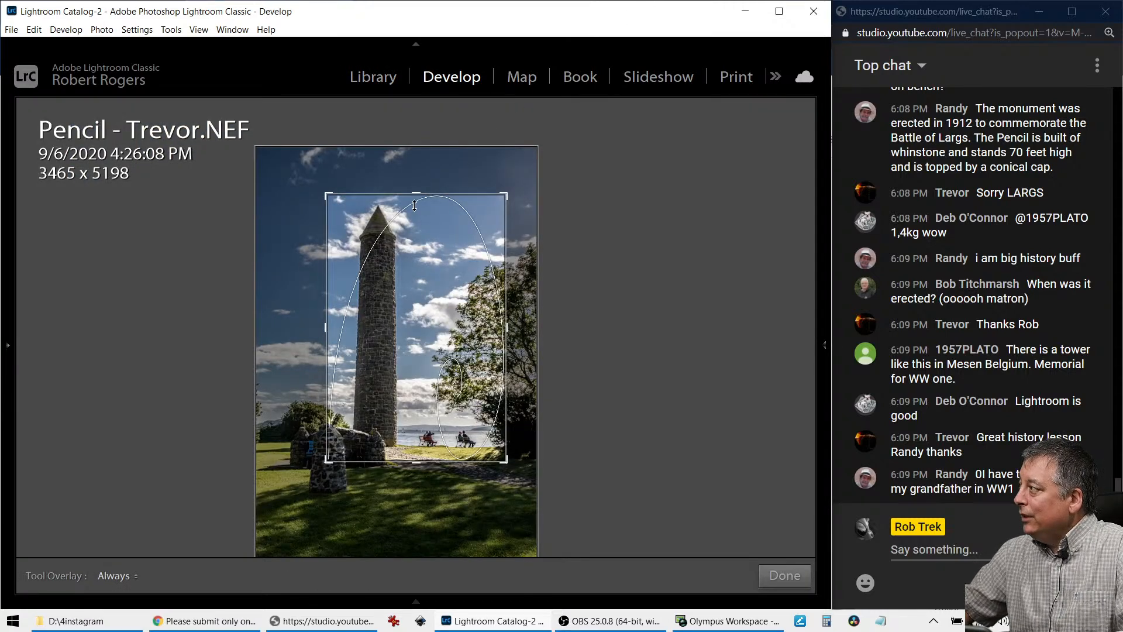
pyautogui.moveTo(416, 194); pyautogui.dragTo(437, 296)
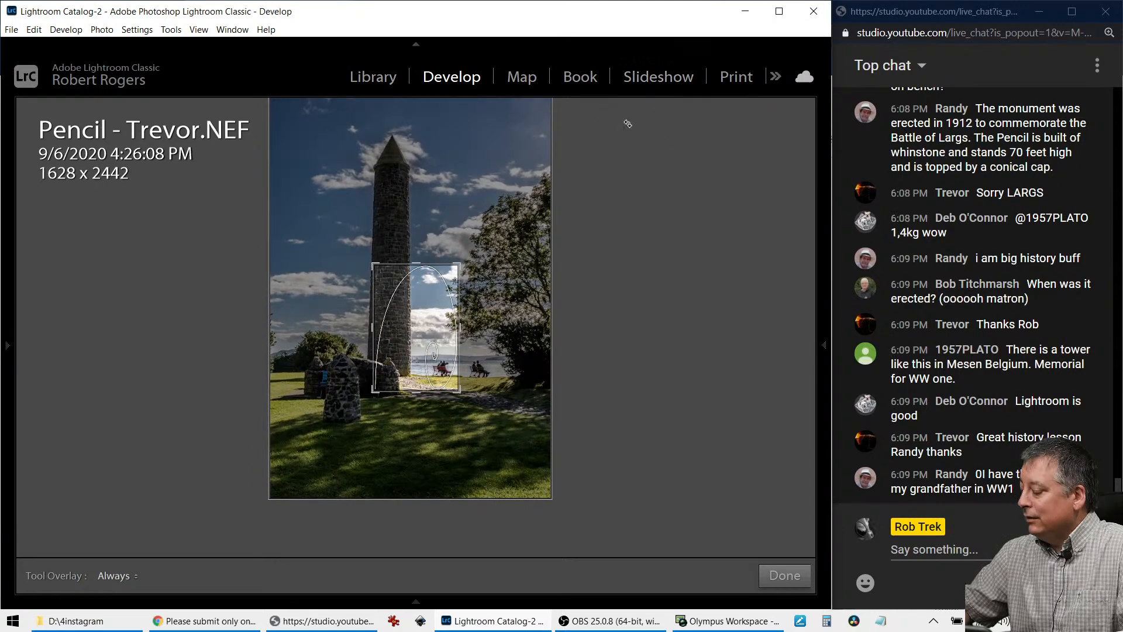
pyautogui.press('Return')
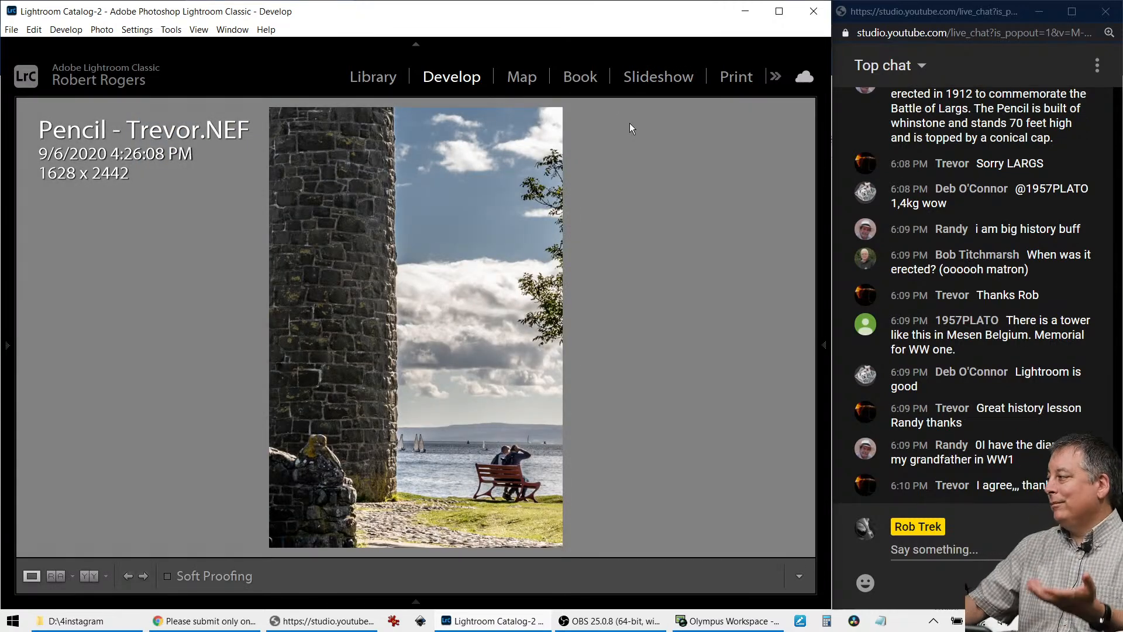
# Widen and reposition the crop around the tower's base, tree branches and occupied bench, to about 1743 x 2615 pixels.
pyautogui.press('r')
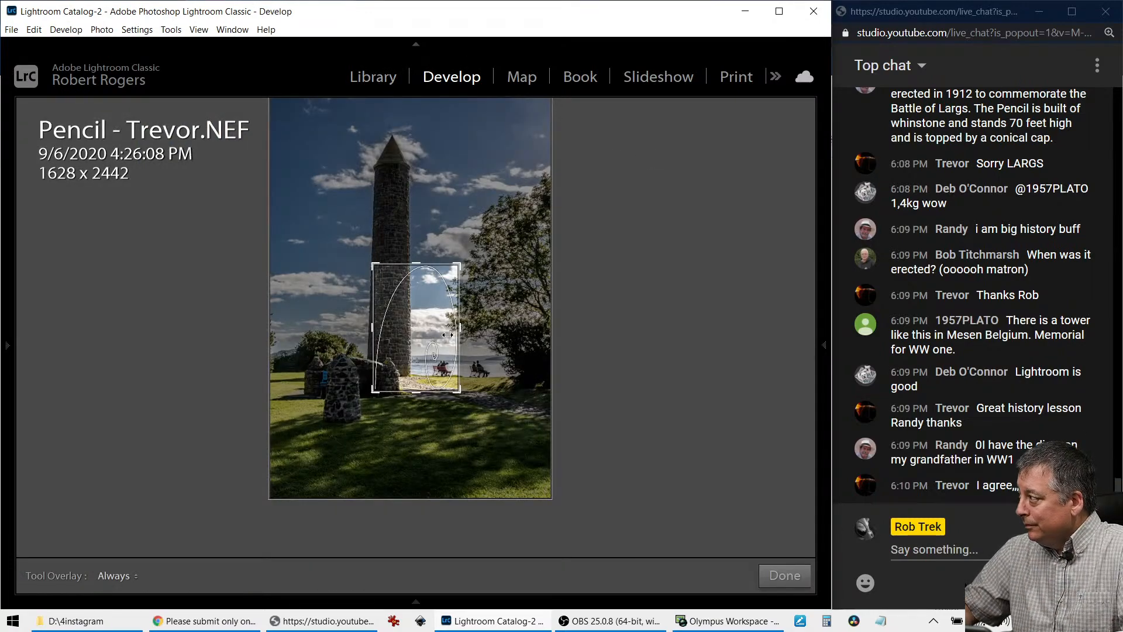
pyautogui.moveTo(447, 333); pyautogui.dragTo(426, 326)
pyautogui.press('Return')
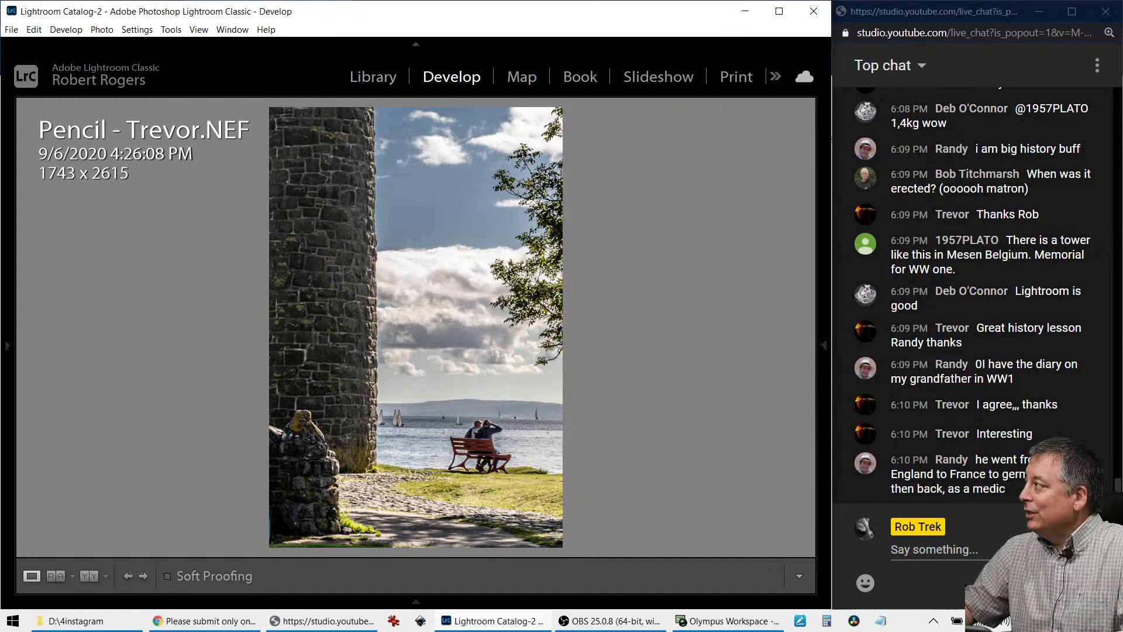
# Reopen the tight crop around the tower's base and occupied bench and apply a crop angle of -1.50.
pyautogui.press('r')
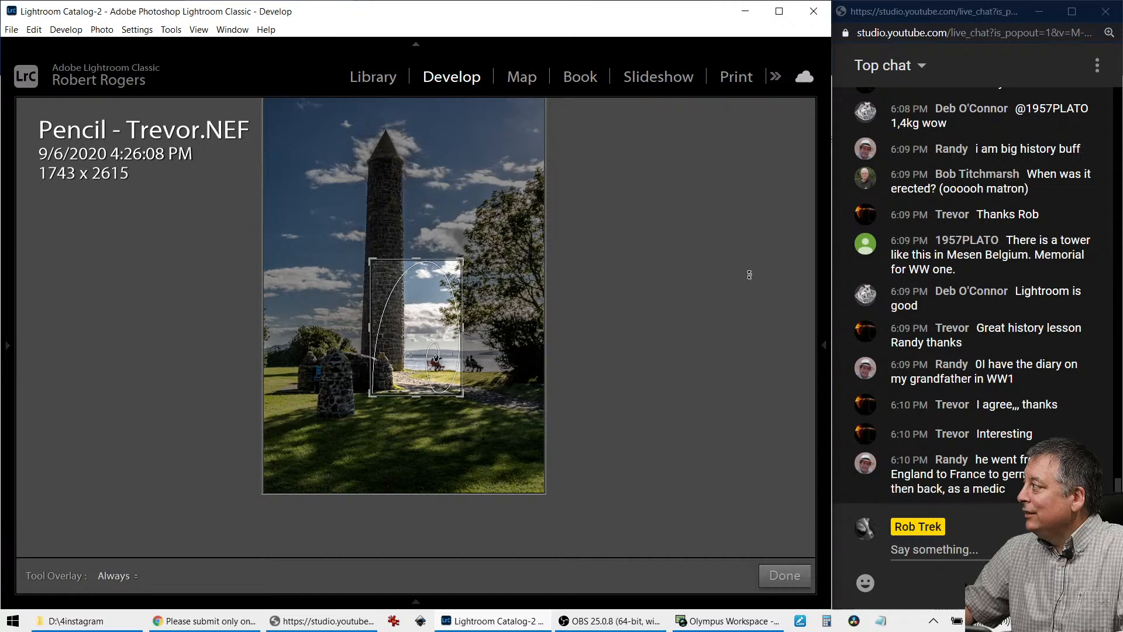
pyautogui.moveTo(823, 351)
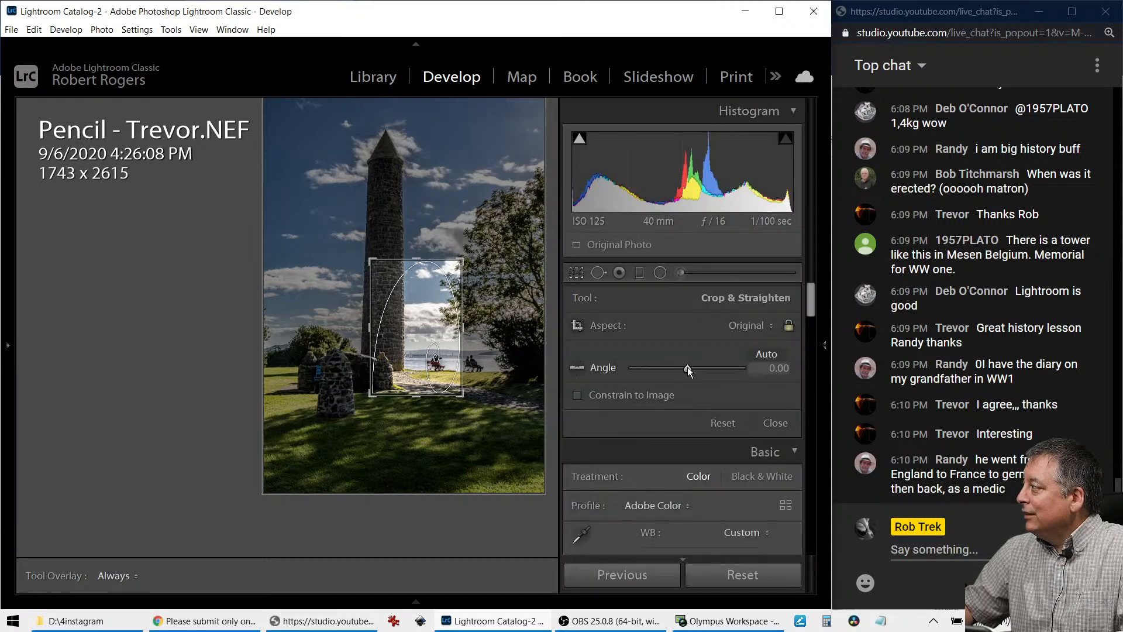
pyautogui.moveTo(687, 367); pyautogui.dragTo(686, 367)
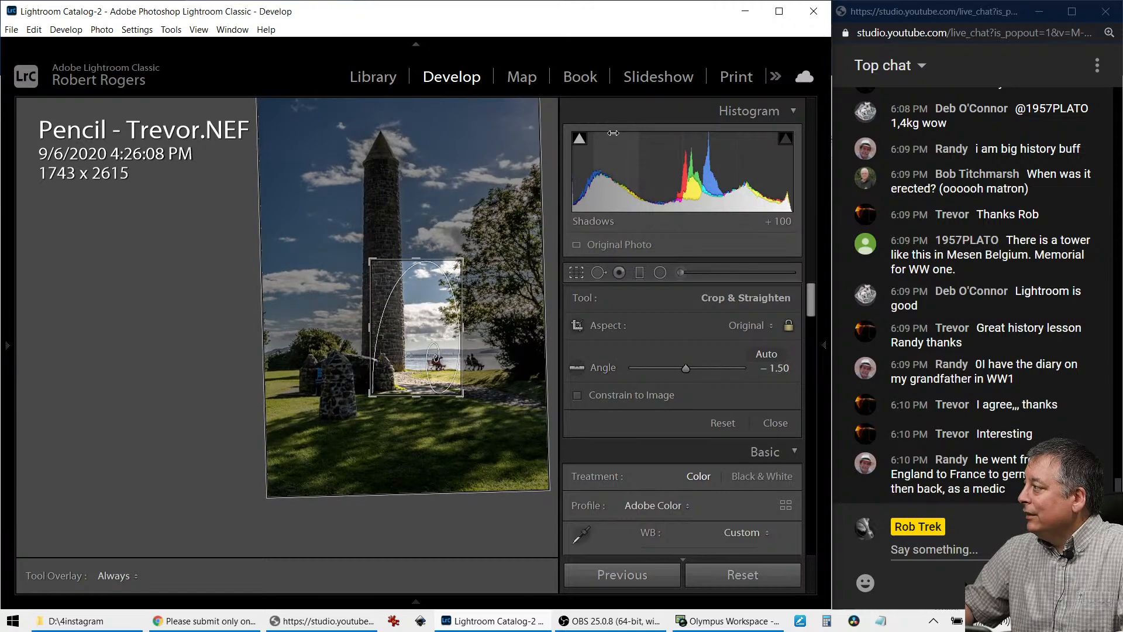
pyautogui.press('Return')
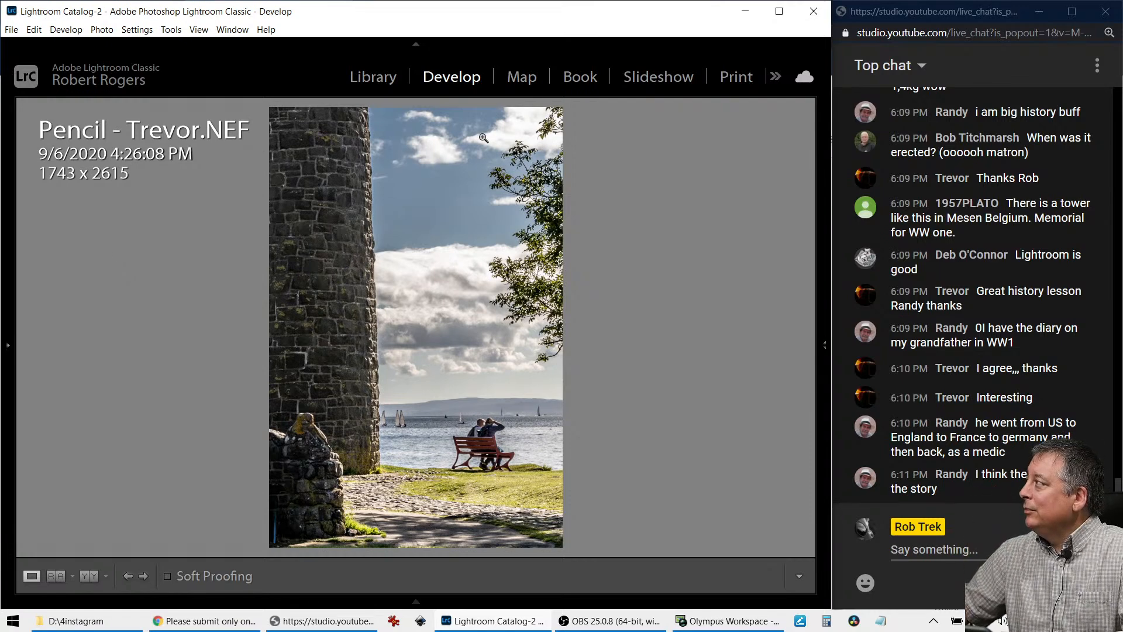
# Show the side panels and revert the photo to a history state from before the tight crop, with the whole tower in frame.
pyautogui.click(770, 79)
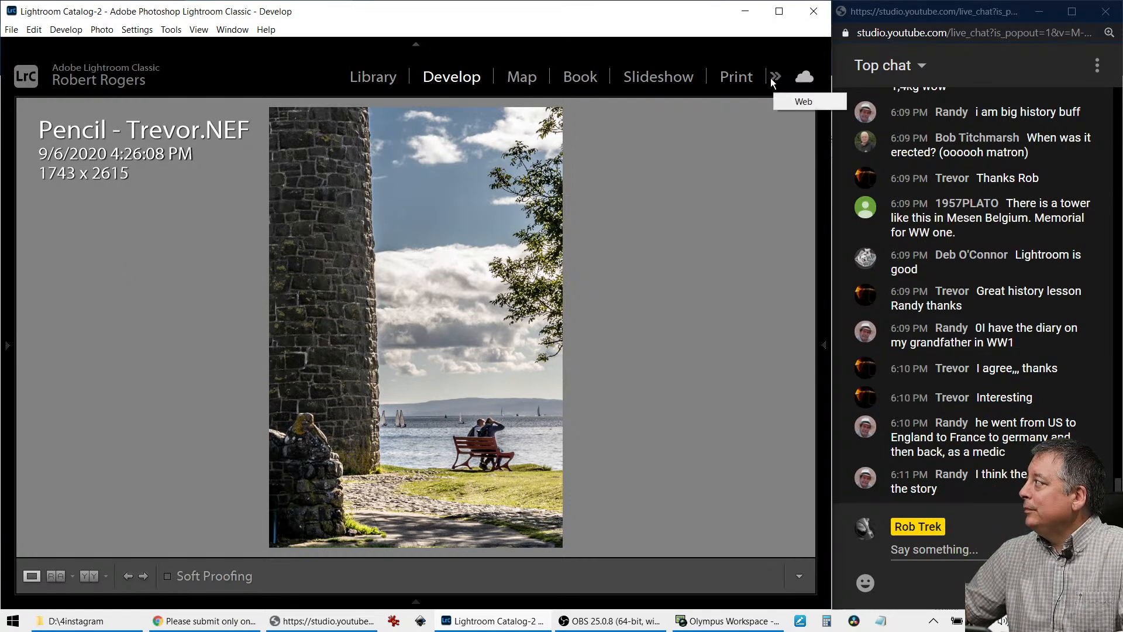
pyautogui.click(446, 79)
pyautogui.click(823, 345)
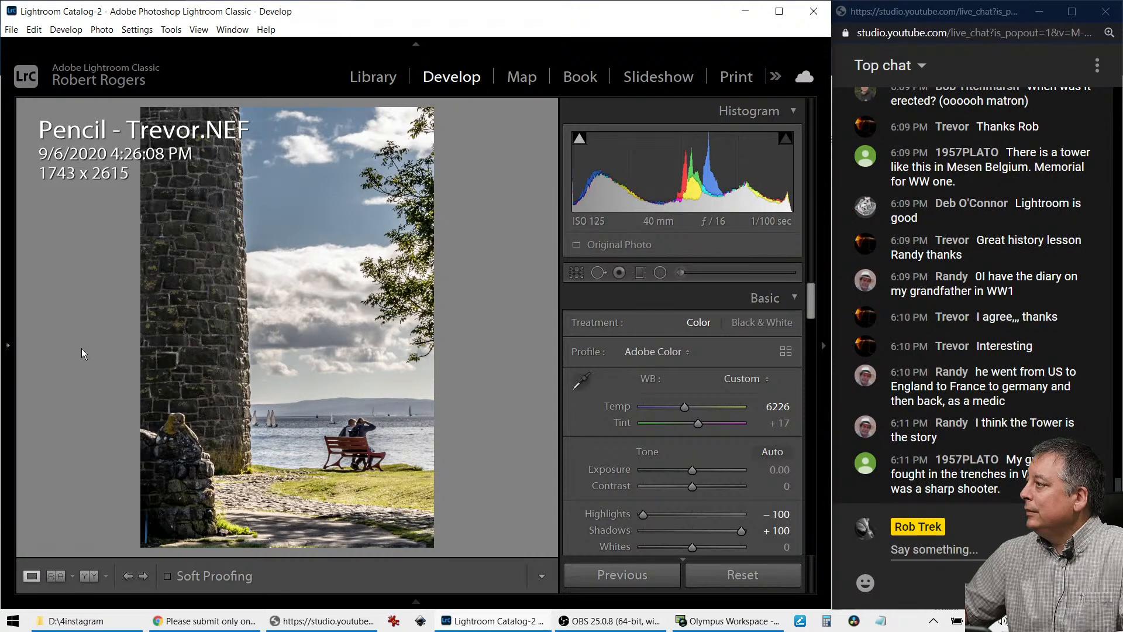
pyautogui.click(7, 345)
pyautogui.scroll(-15, 88, 409)
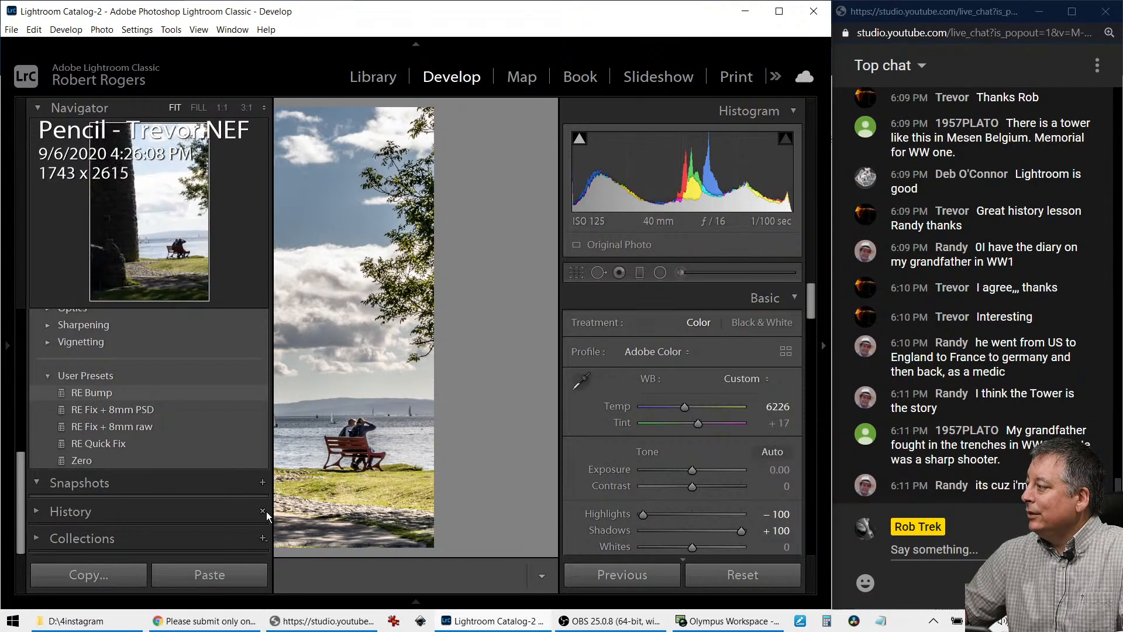
pyautogui.click(40, 513)
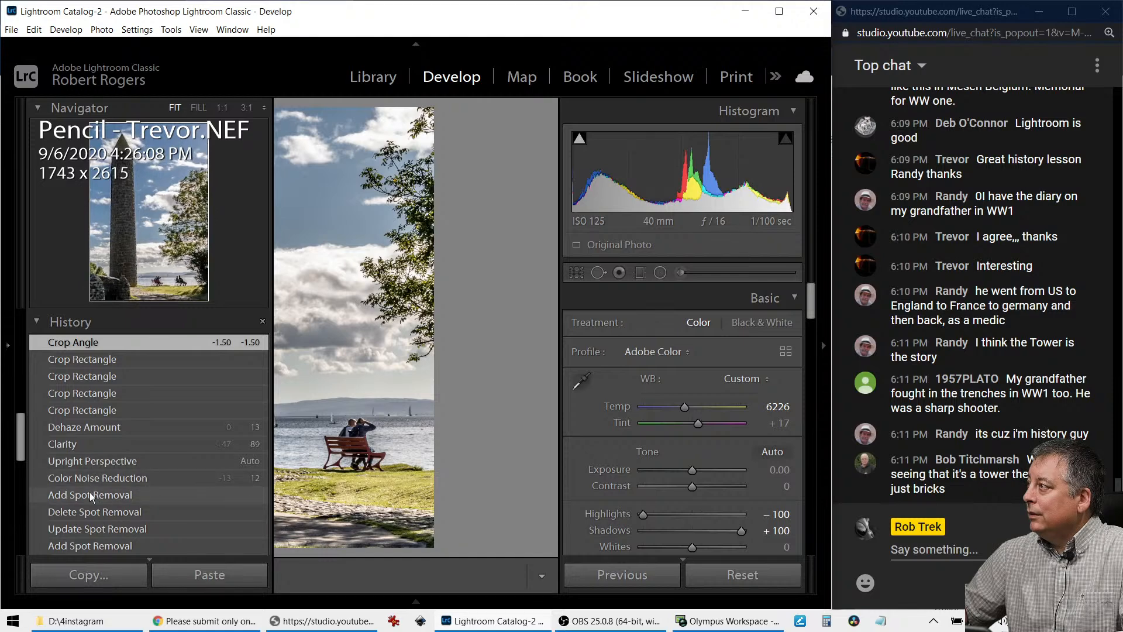
pyautogui.click(100, 531)
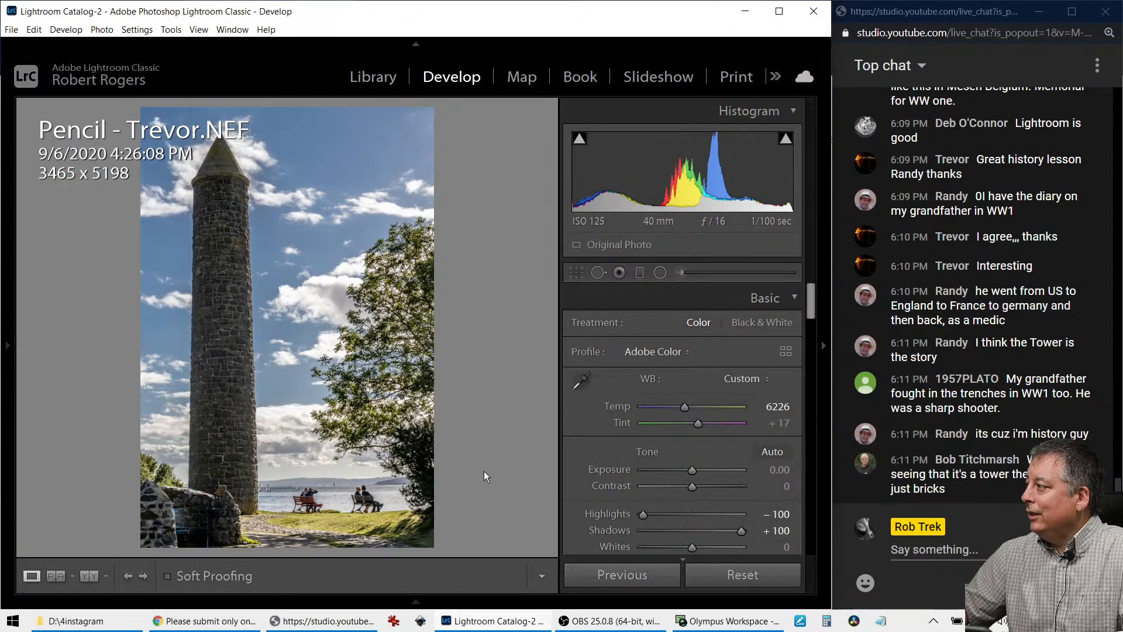